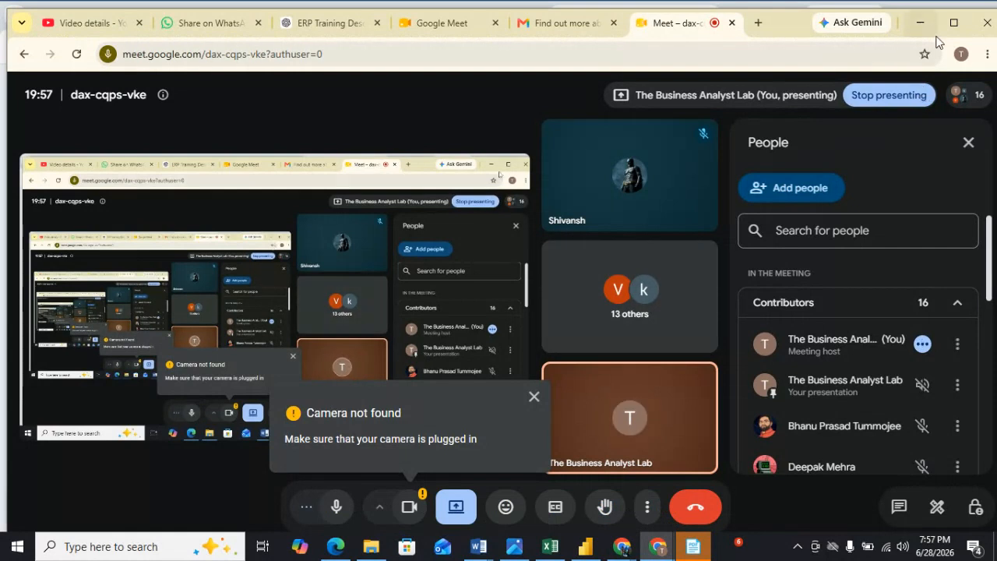
Switch to the Word document and place the cursor at the end of the MODULE 4: DAX line.
{"action": "left_click", "coordinate": [954, 23]}
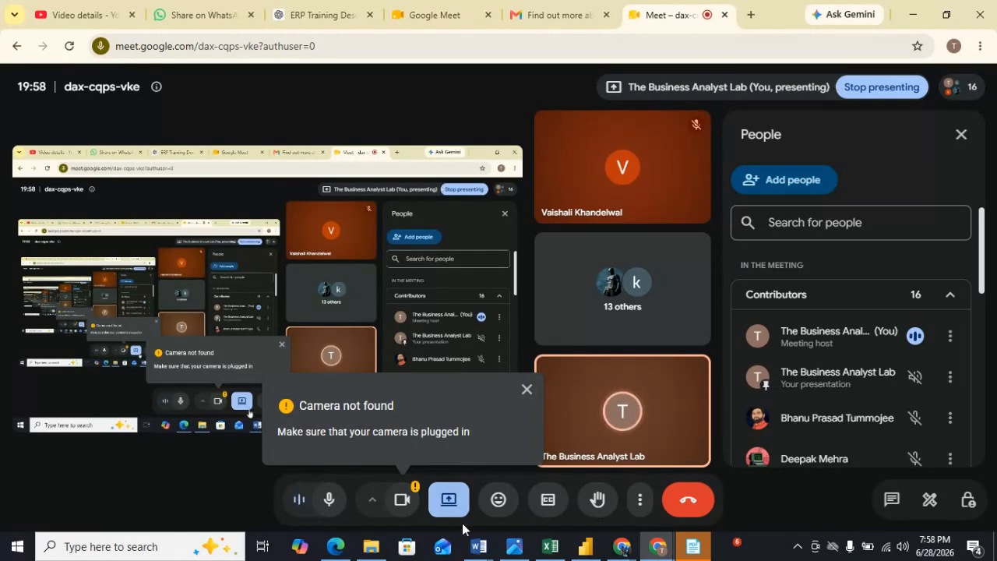
{"action": "left_click", "coordinate": [476, 554]}
{"action": "left_click", "coordinate": [662, 502]}
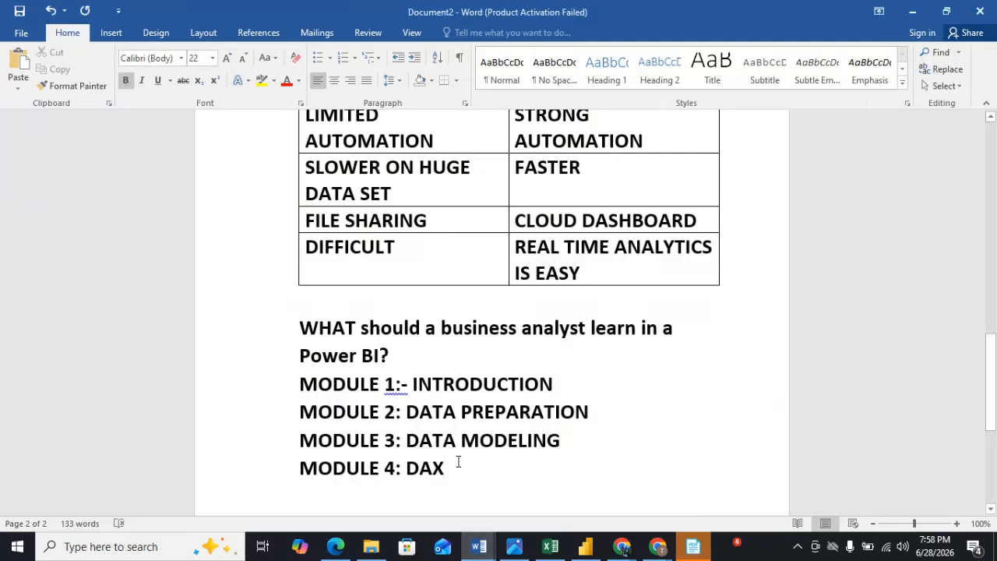
Append "= FUNCTIONS+FORMULA+CALCULATIONS IN POWER BI" to the MODULE 4: DAX line.
{"action": "type", "text": "= F"}
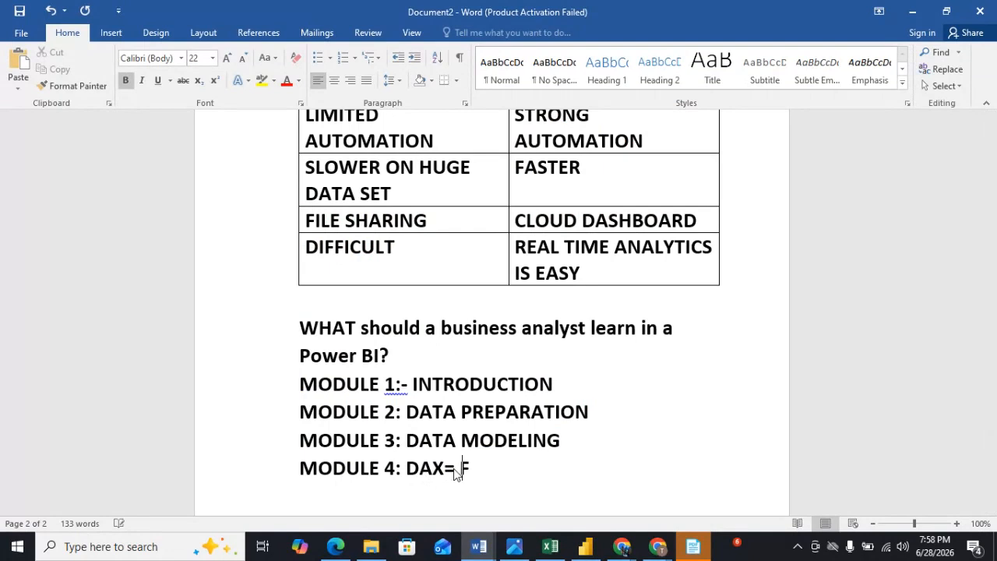
{"action": "type", "text": "UNCTIONS"}
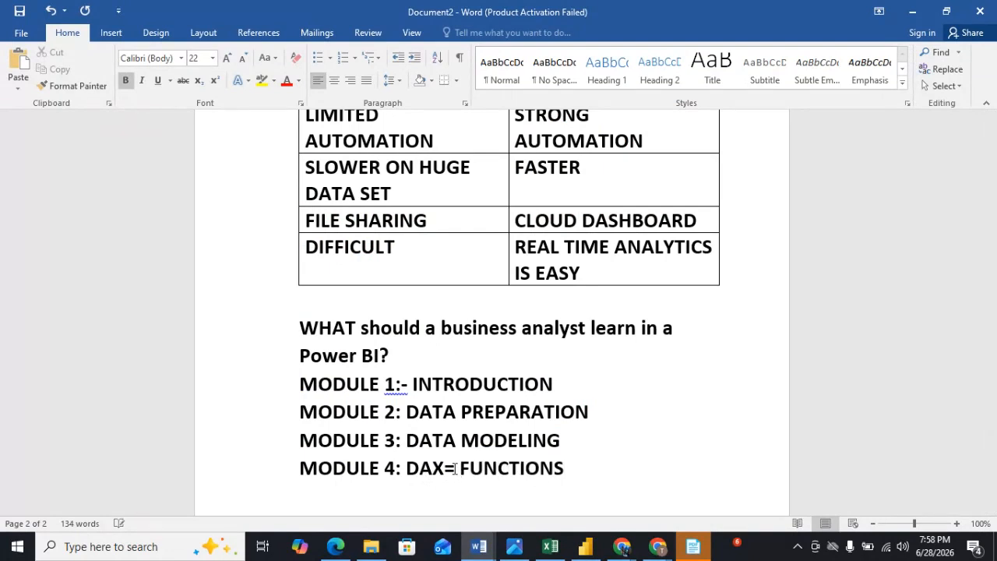
{"action": "type", "text": "+FORMULA"}
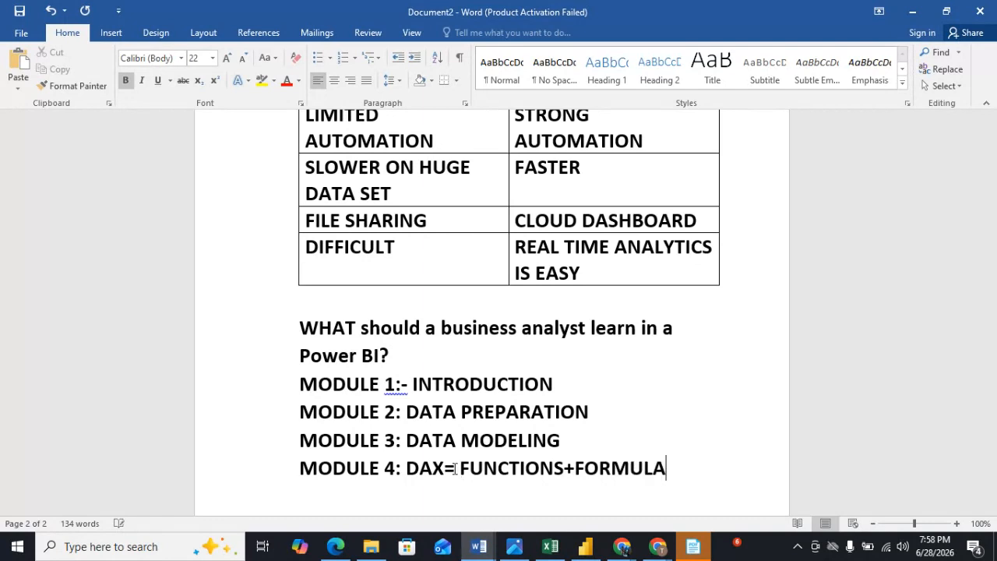
{"action": "type", "text": "+CALCULAT"}
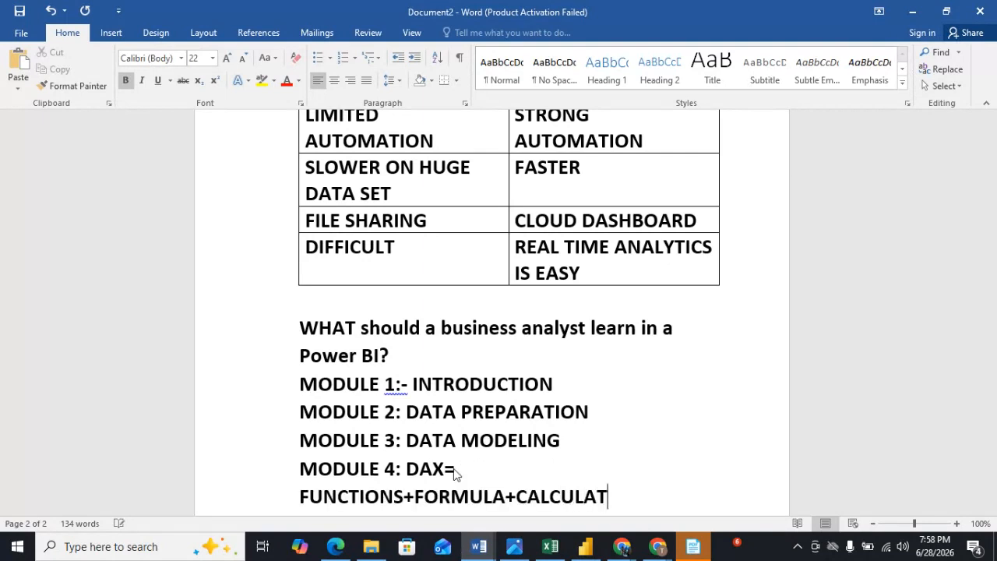
{"action": "type", "text": "IONS IN "}
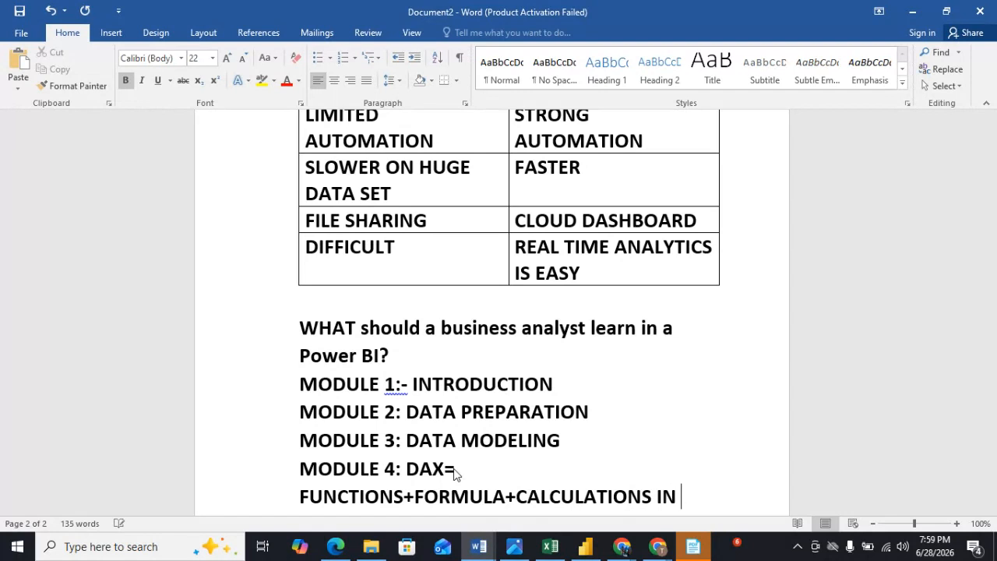
{"action": "type", "text": "POWER BI"}
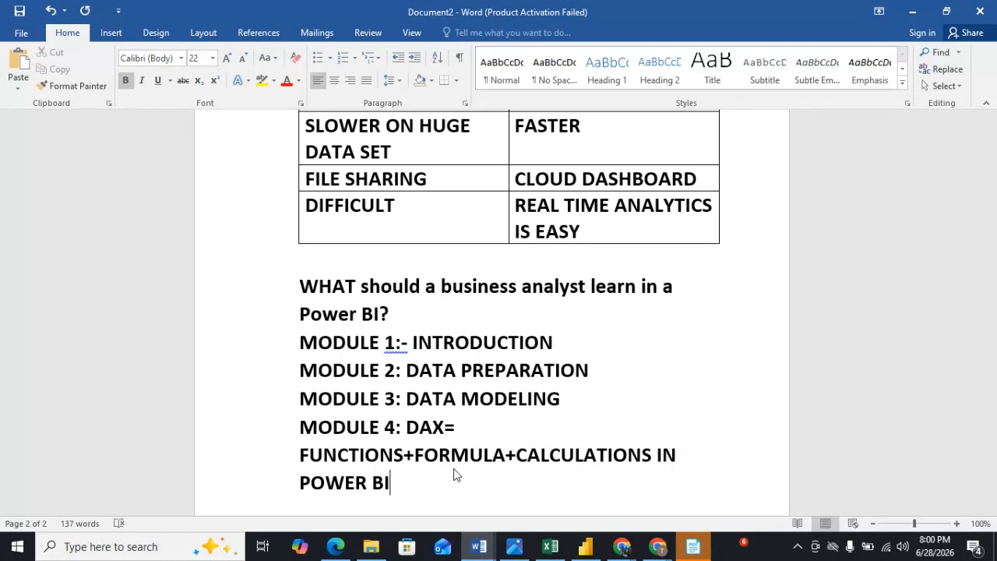
Add a new line reading MODULE 5: VISUALITION, correcting the misspelled Z to an S.
{"action": "key", "text": "Return"}
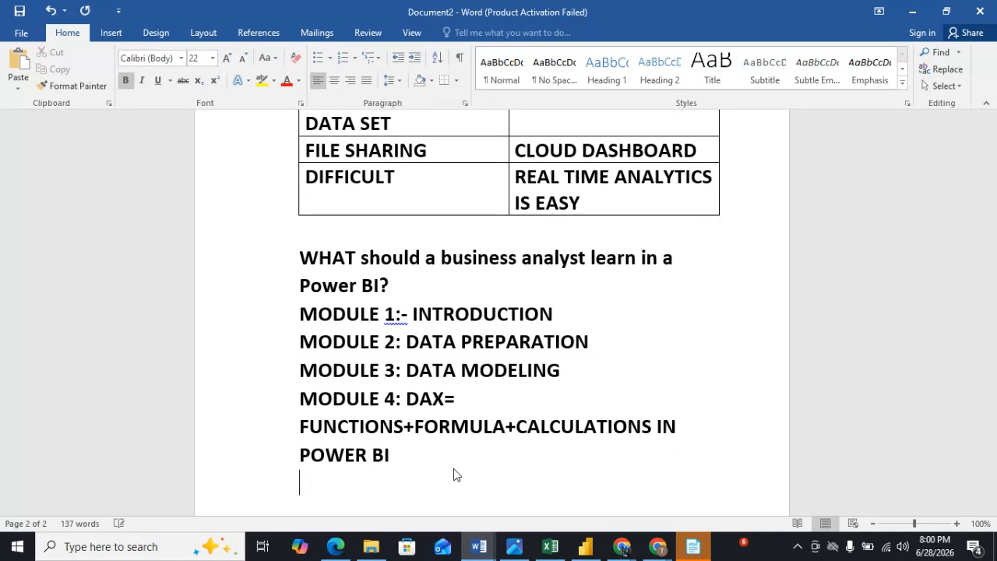
{"action": "type", "text": "MOD"}
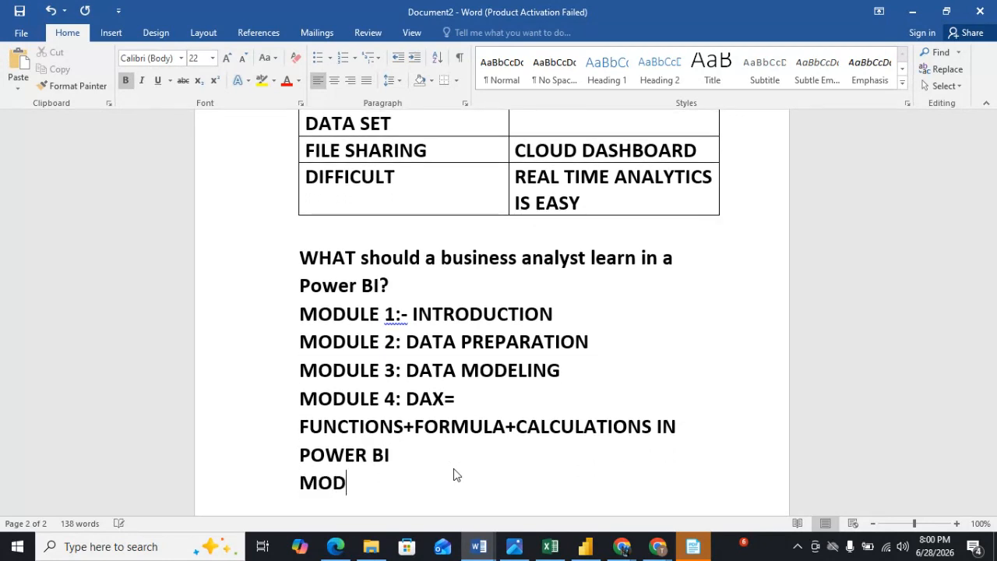
{"action": "type", "text": "ULE 5"}
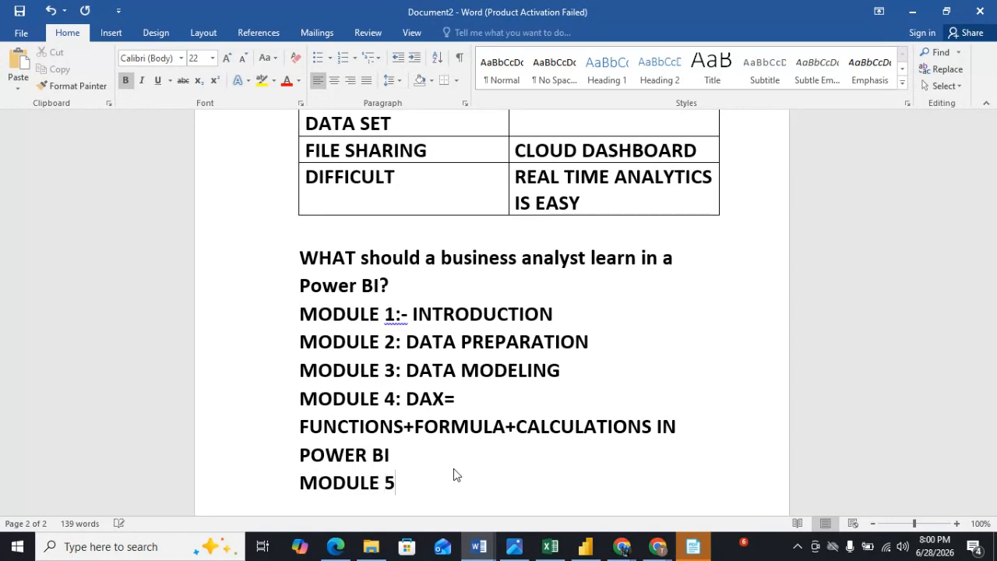
{"action": "type", "text": ": VIZUALI"}
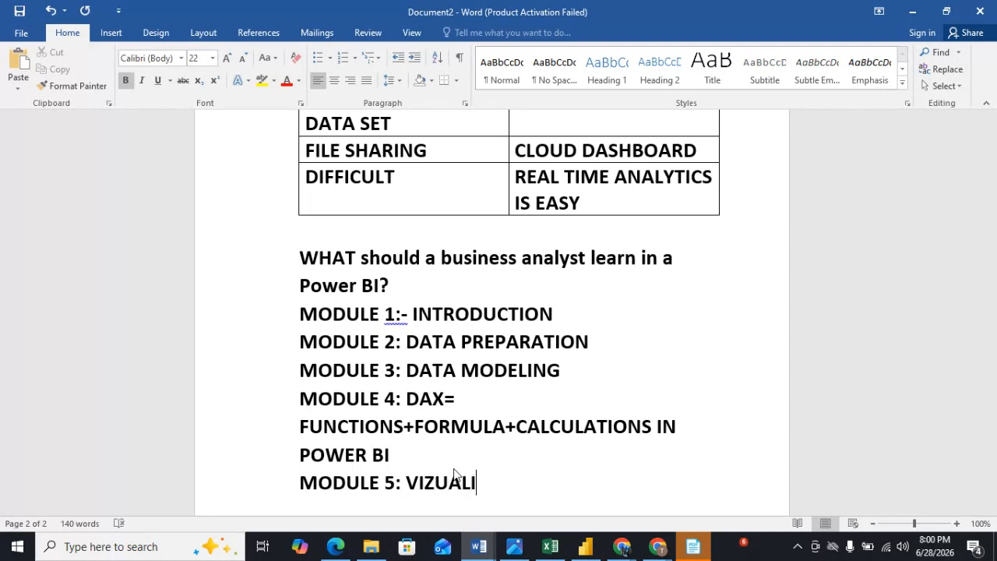
{"action": "left_click", "coordinate": [434, 483]}
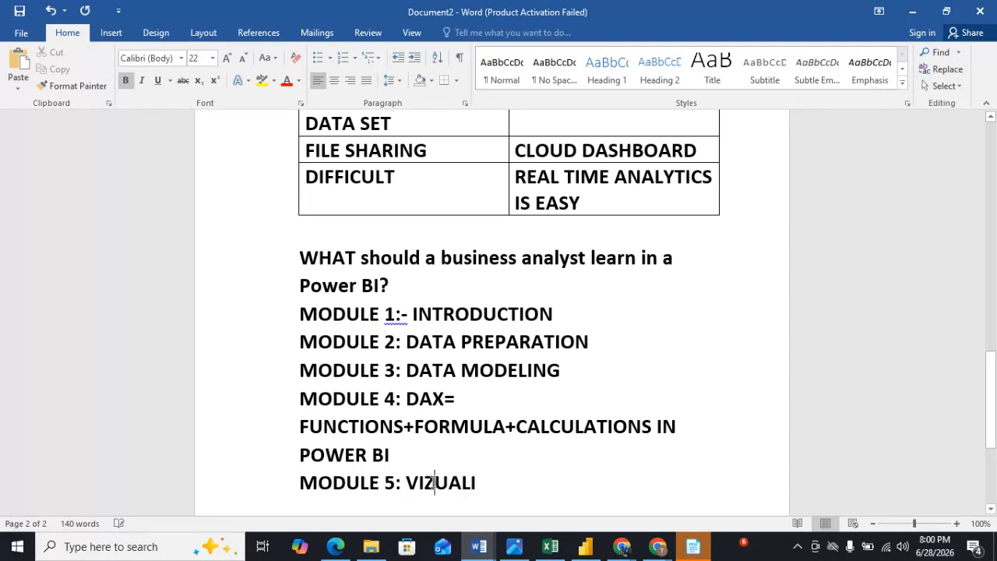
{"action": "key", "text": "BackSpace"}
{"action": "type", "text": "S"}
{"action": "left_click", "coordinate": [486, 483]}
{"action": "type", "text": "TION"}
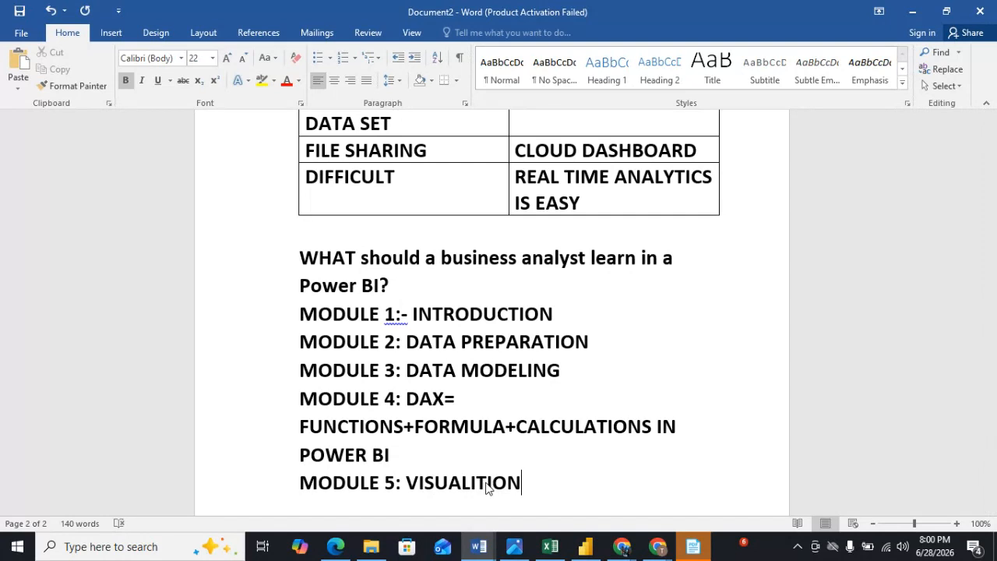
Start a bulleted list under Module 5 with the item CHARTS.
{"action": "key", "text": "Return"}
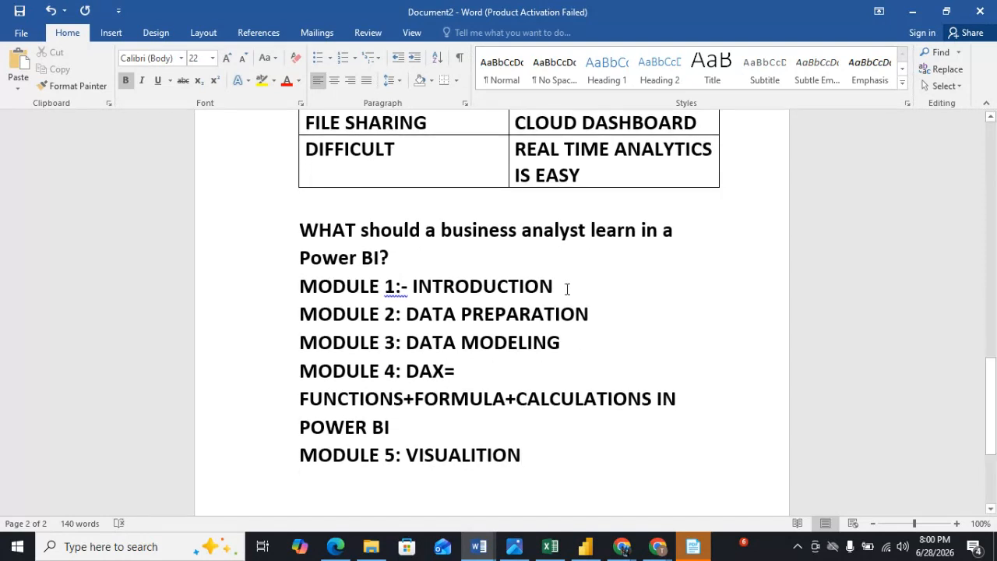
{"action": "left_click", "coordinate": [318, 58]}
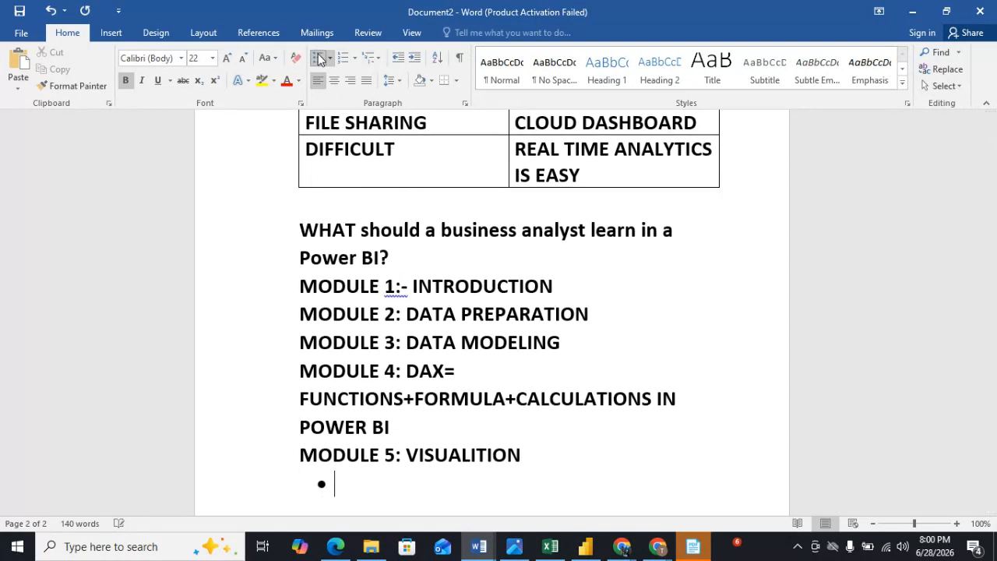
{"action": "type", "text": "CHARTSA"}
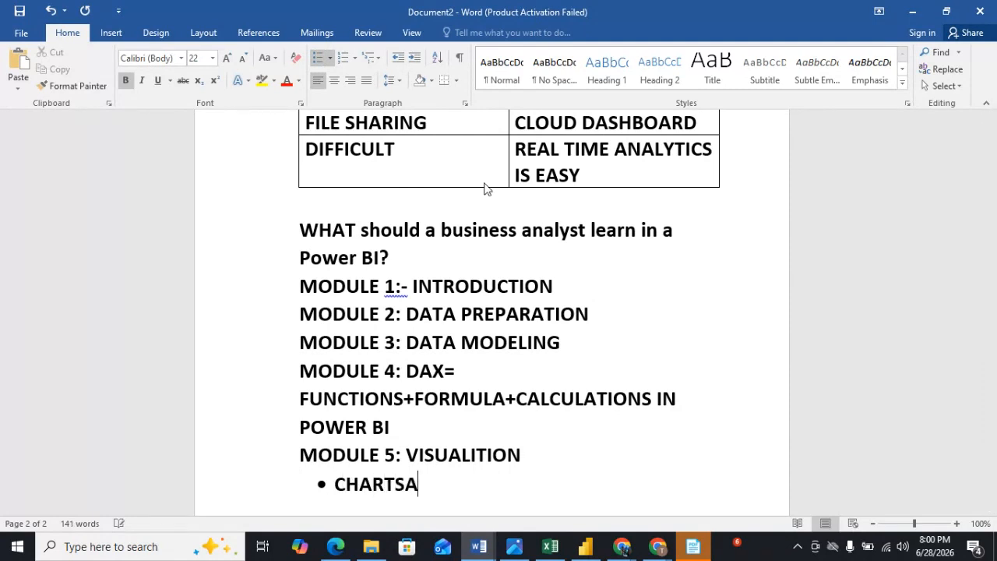
{"action": "key", "text": "BackSpace"}
{"action": "key", "text": "Return"}
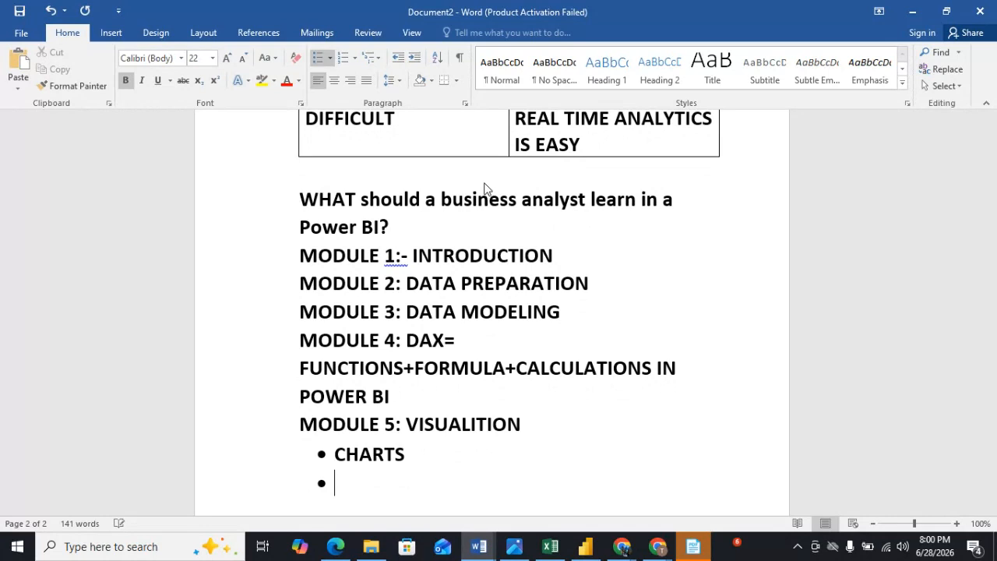
Add bullet items TABLES, CARDS, KPIS and DASHBOARDS to the Module 5 list.
{"action": "type", "text": "TABLES"}
{"action": "key", "text": "Return"}
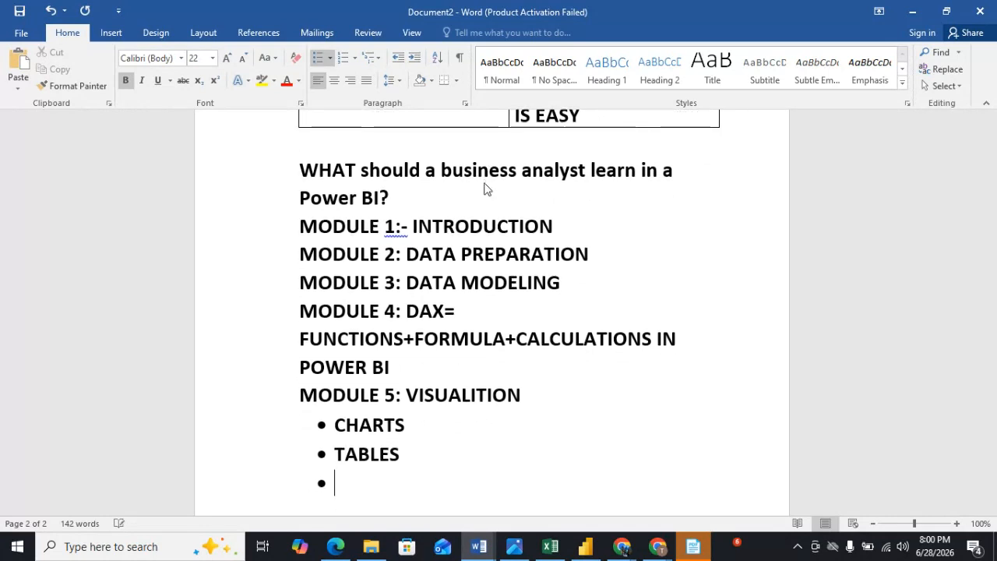
{"action": "type", "text": "CARDS"}
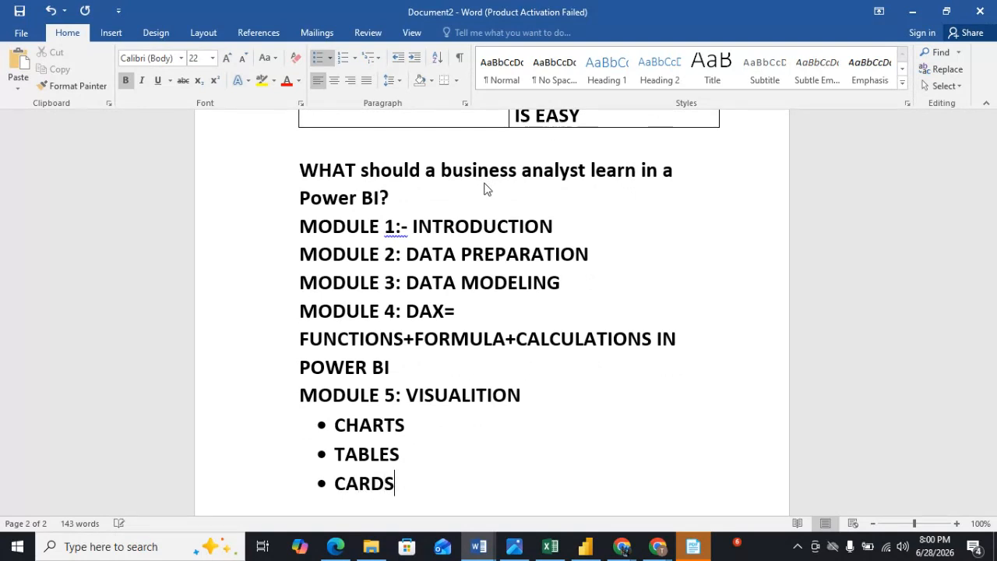
{"action": "key", "text": "Return"}
{"action": "type", "text": "KPIS"}
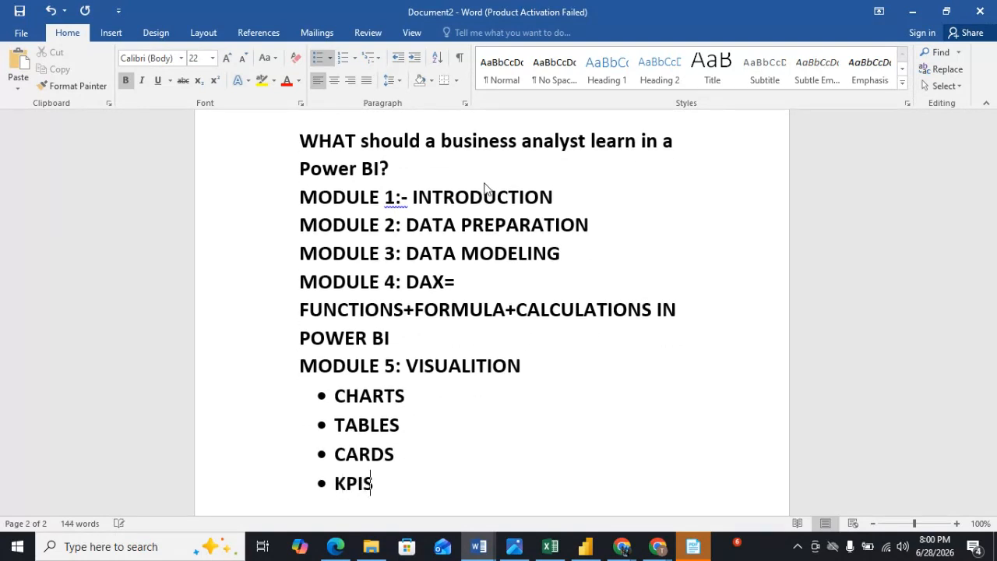
{"action": "key", "text": "Return"}
{"action": "type", "text": "DASHBOARDS"}
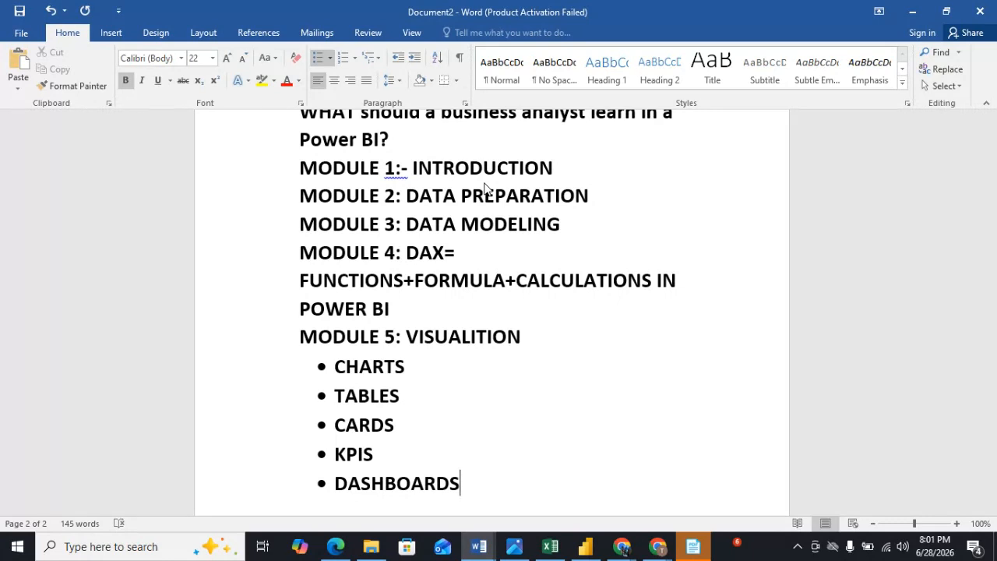
Insert a page break and type the heading MODULE 6: BUSINESS REPORTING on the new page.
{"action": "key", "text": "ctrl+Return"}
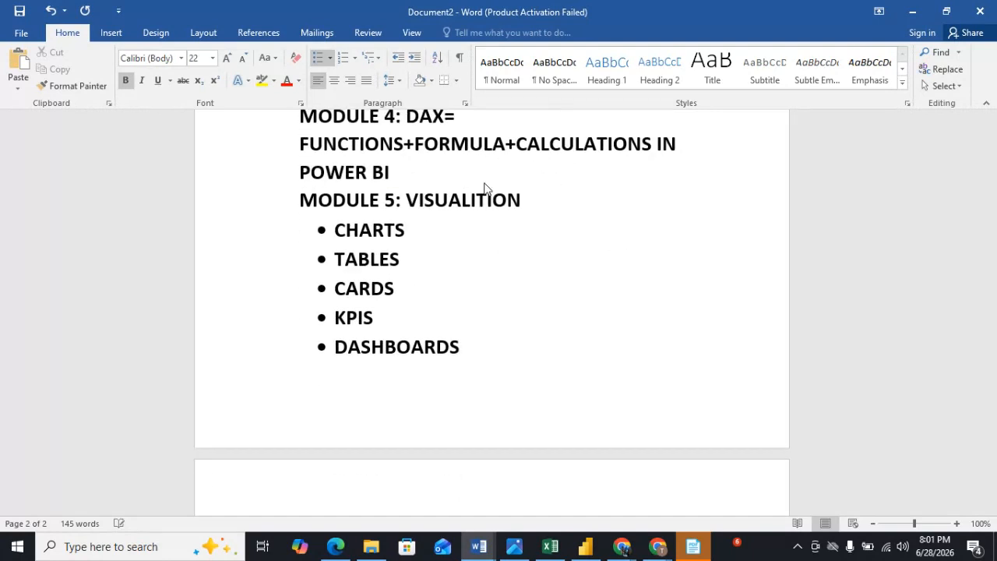
{"action": "key", "text": "BackSpace"}
{"action": "type", "text": "MODULE "}
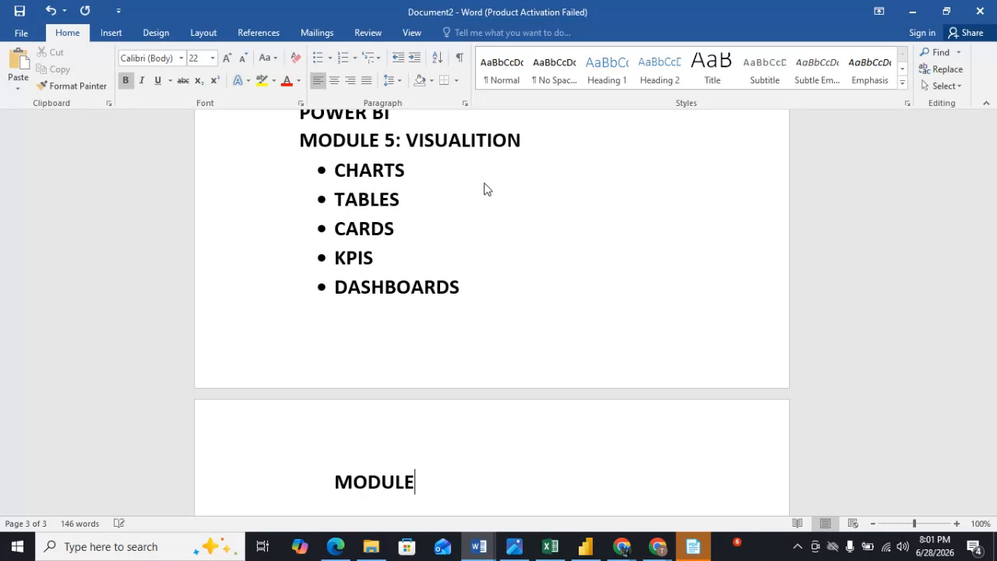
{"action": "type", "text": "6:"}
{"action": "type", "text": "BU"}
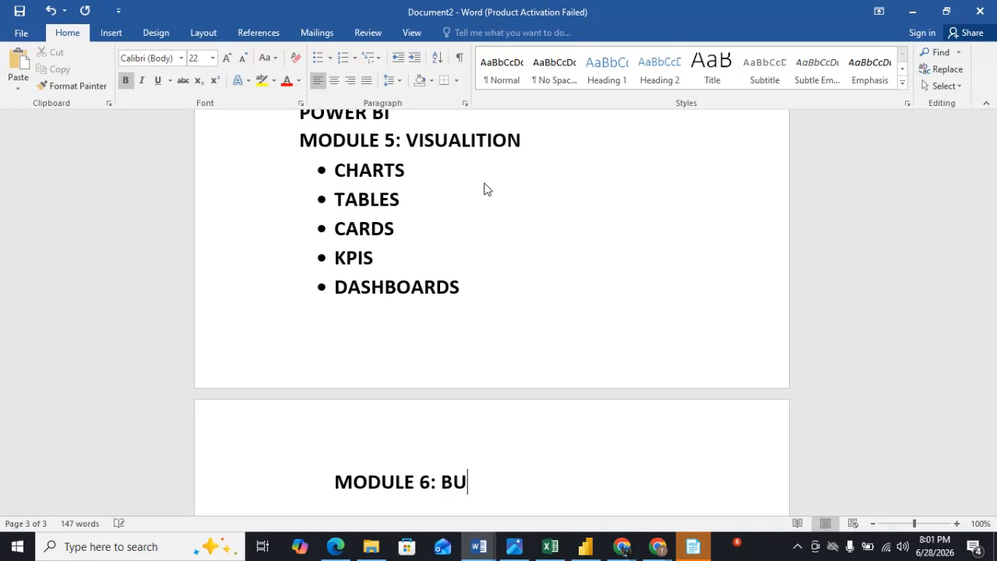
{"action": "type", "text": "SINESS RE"}
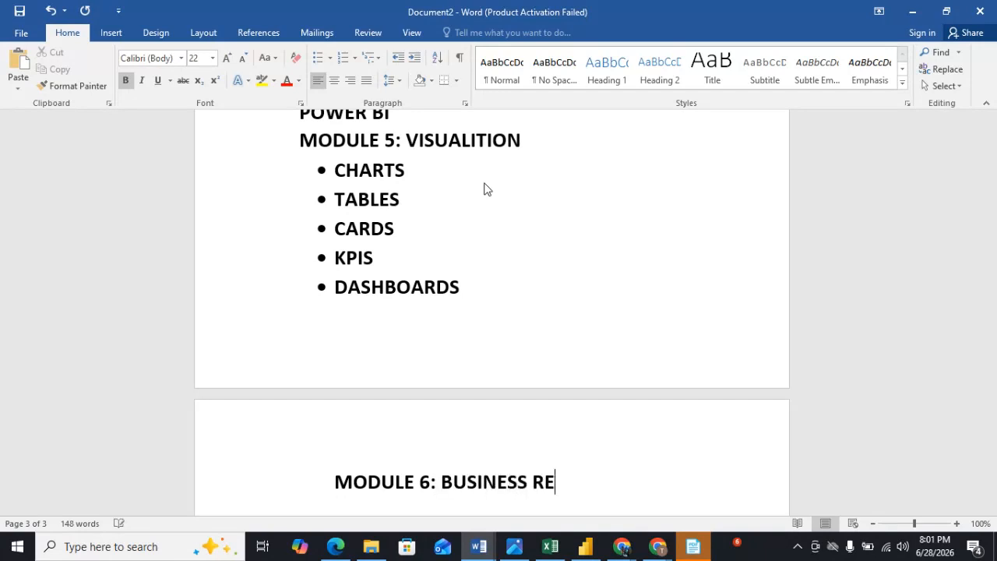
{"action": "type", "text": "PORTING"}
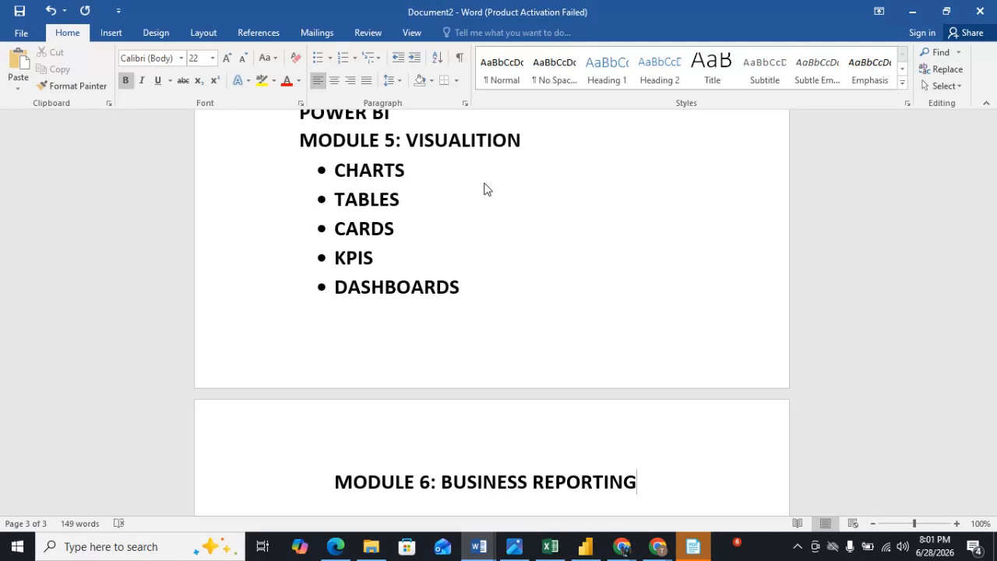
Start a bulleted list under Module 6 with the item KPI REPORTING.
{"action": "key", "text": "Return"}
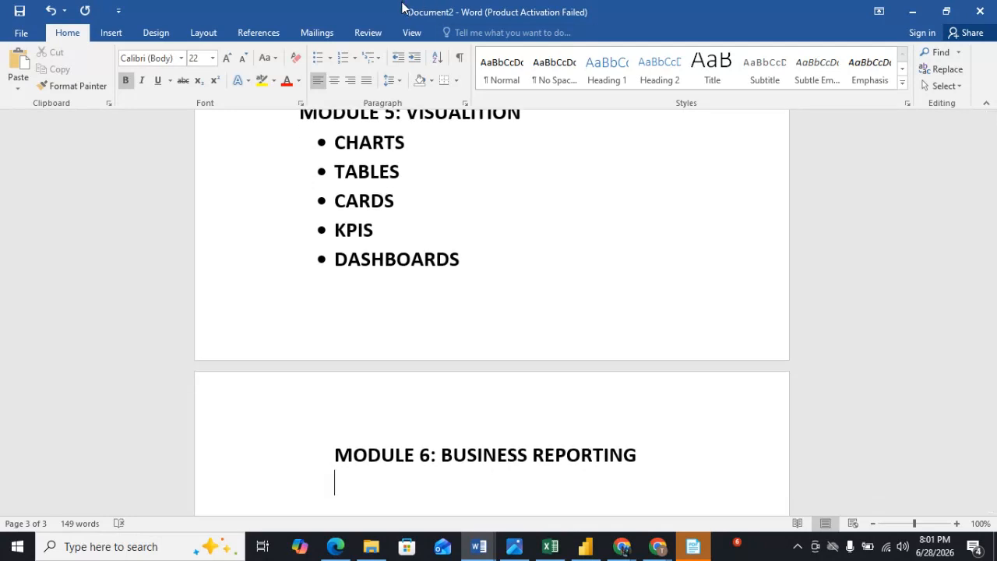
{"action": "left_click", "coordinate": [316, 62]}
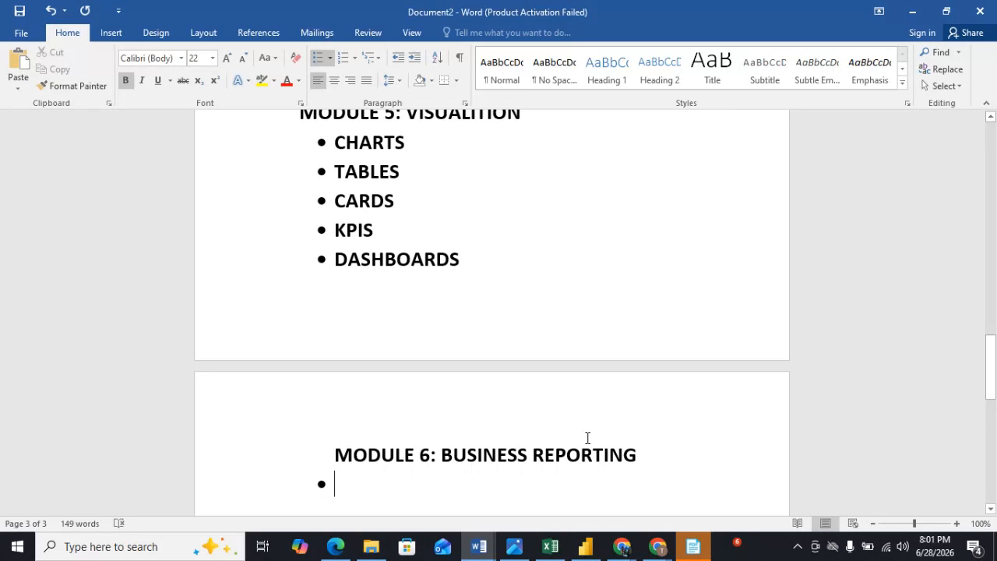
{"action": "type", "text": "KPI REPORTING"}
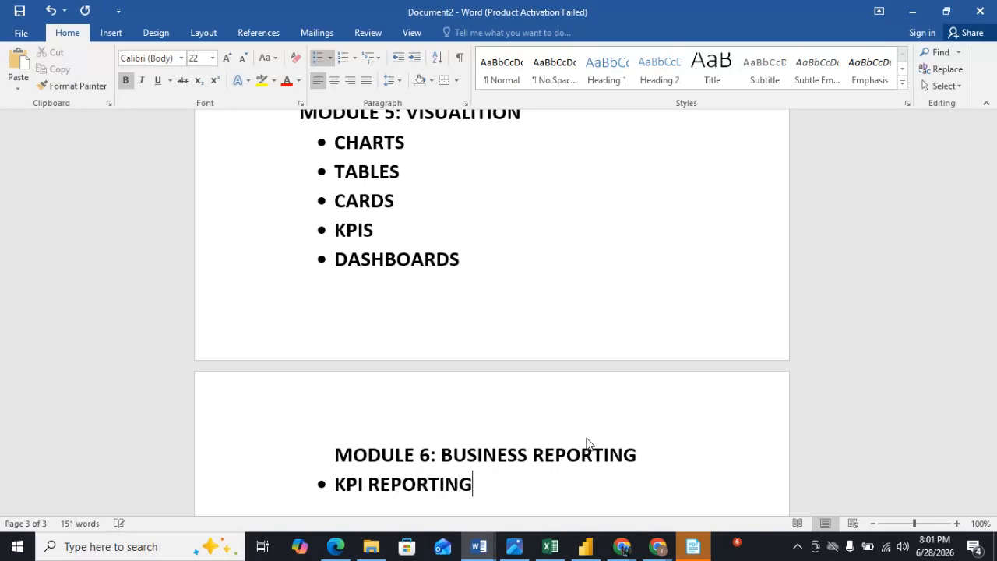
Add bullet items SALES DASHBOARD and EXECUTIVE DASHBOARD to the Module 6 list.
{"action": "key", "text": "Return"}
{"action": "type", "text": "SALES DASHBOARD"}
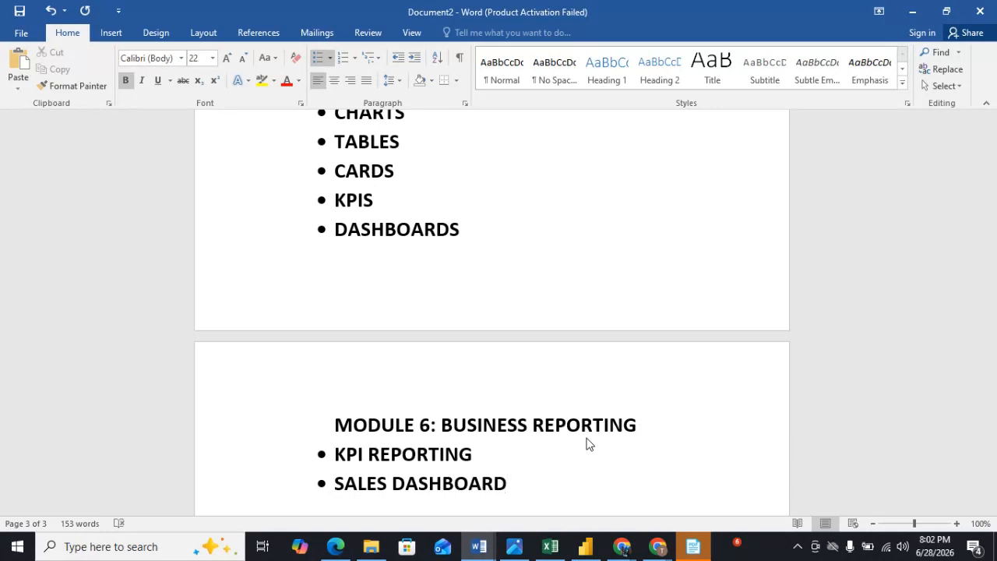
{"action": "key", "text": "Return"}
{"action": "type", "text": "EXECUTIVE DASHBOARD"}
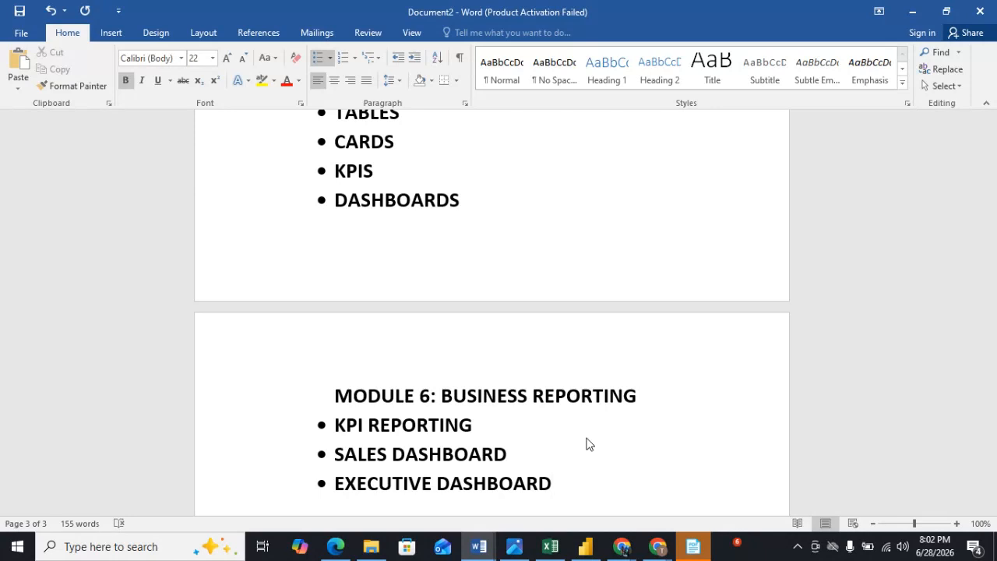
End the Module 6 list and type the plain heading MODULE 7 :PUBLISHING below it.
{"action": "key", "text": "Return"}
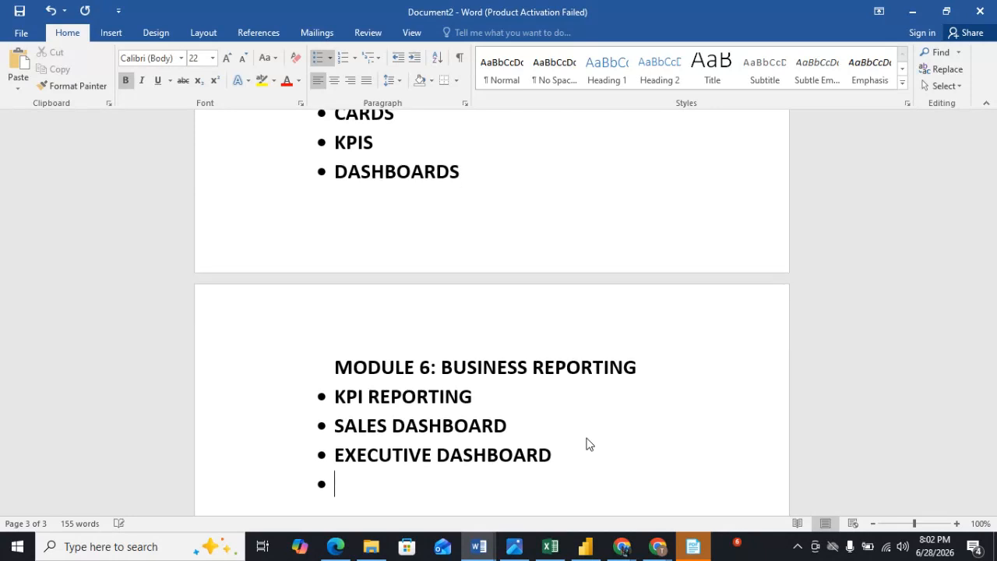
{"action": "key", "text": "BackSpace"}
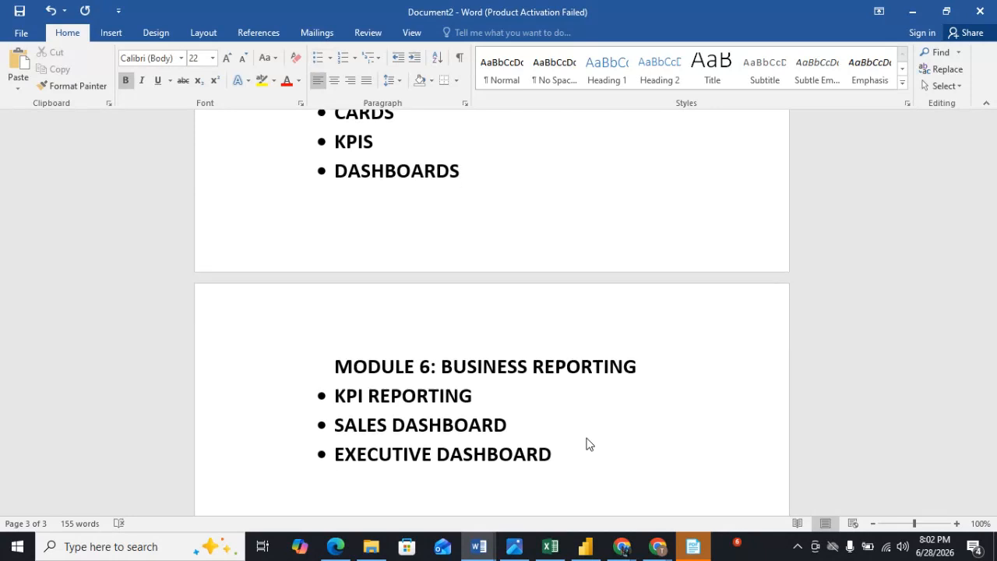
{"action": "type", "text": "MOD"}
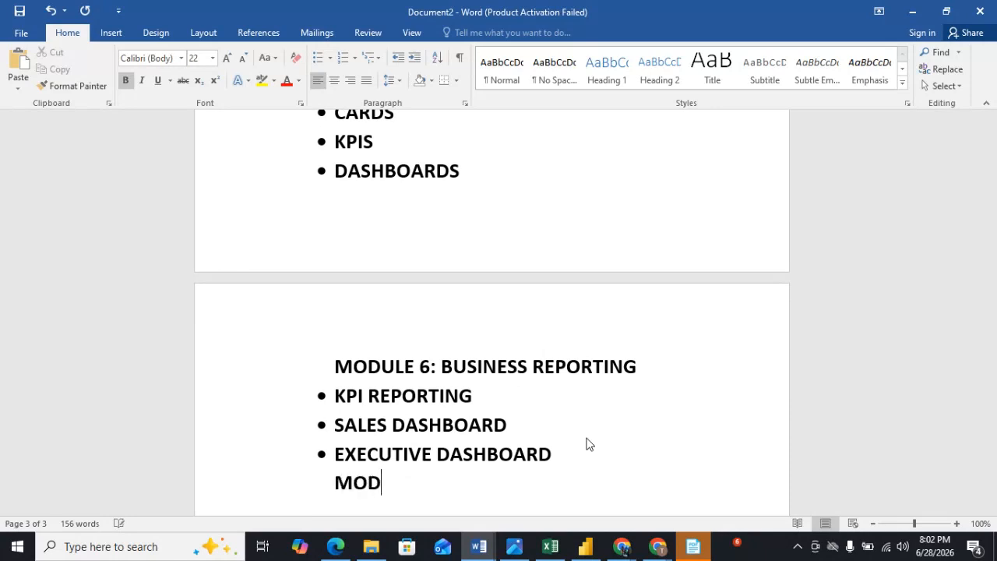
{"action": "type", "text": "ULE 7 PUB"}
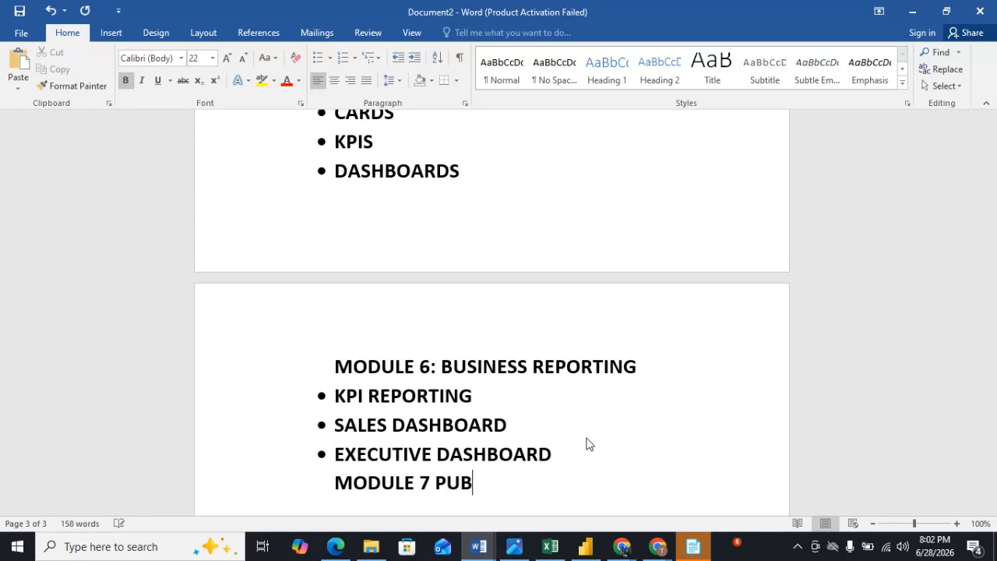
{"action": "type", "text": "LISHING"}
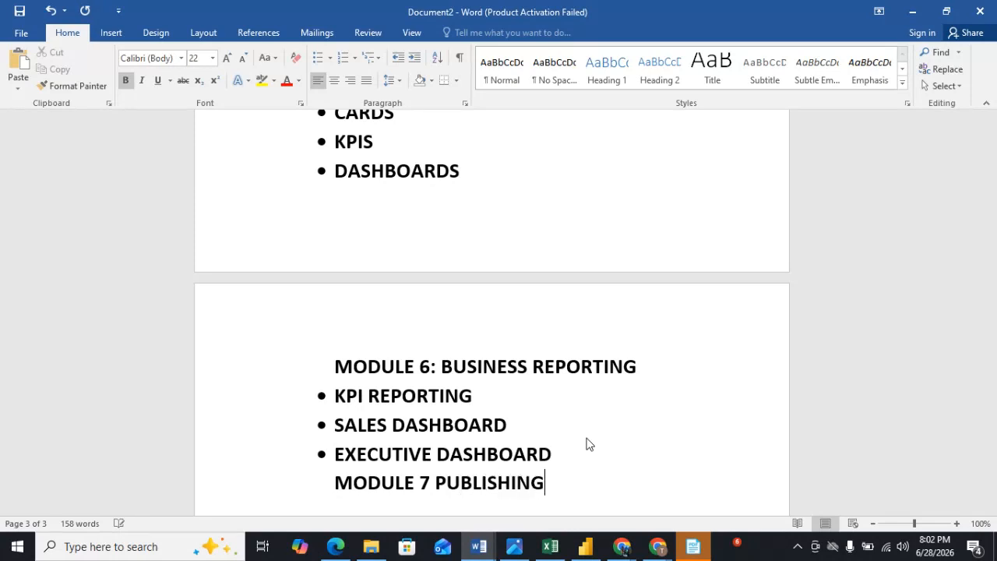
{"action": "key", "text": "Return"}
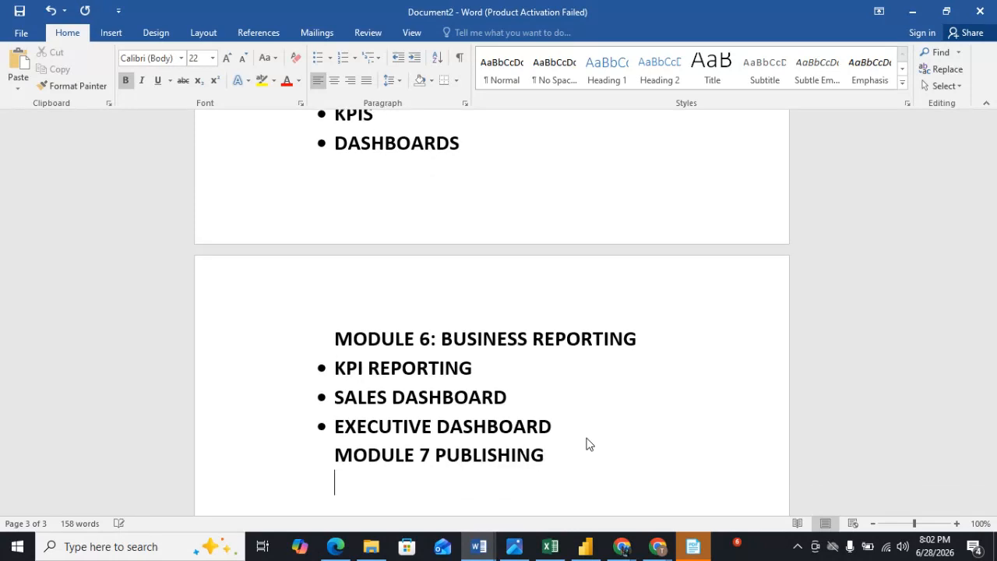
{"action": "left_click", "coordinate": [433, 455]}
{"action": "type", "text": ":"}
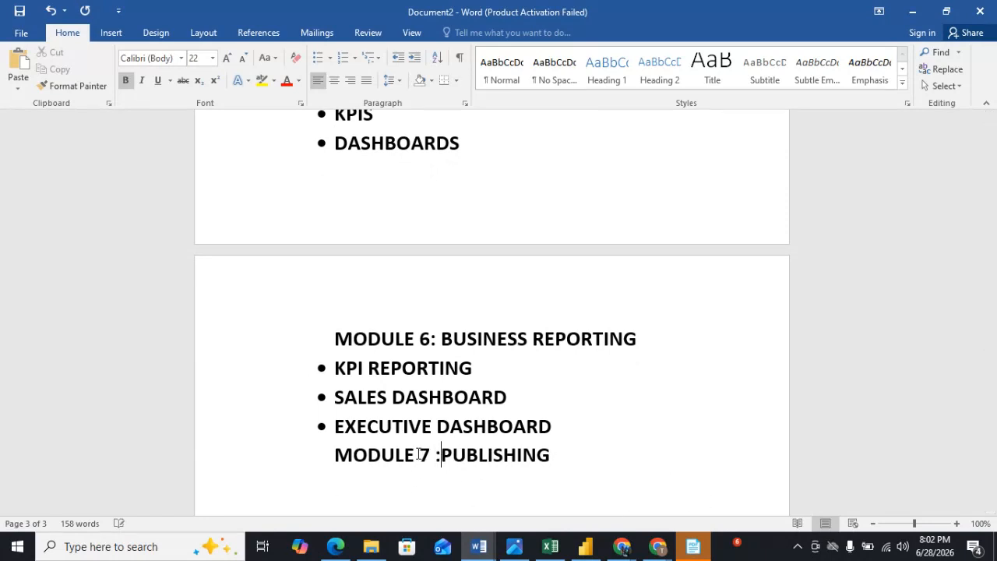
Start a bulleted list under the Module 7 heading with the item POWER BI SERVICE.
{"action": "left_click", "coordinate": [580, 460]}
{"action": "key", "text": "Return"}
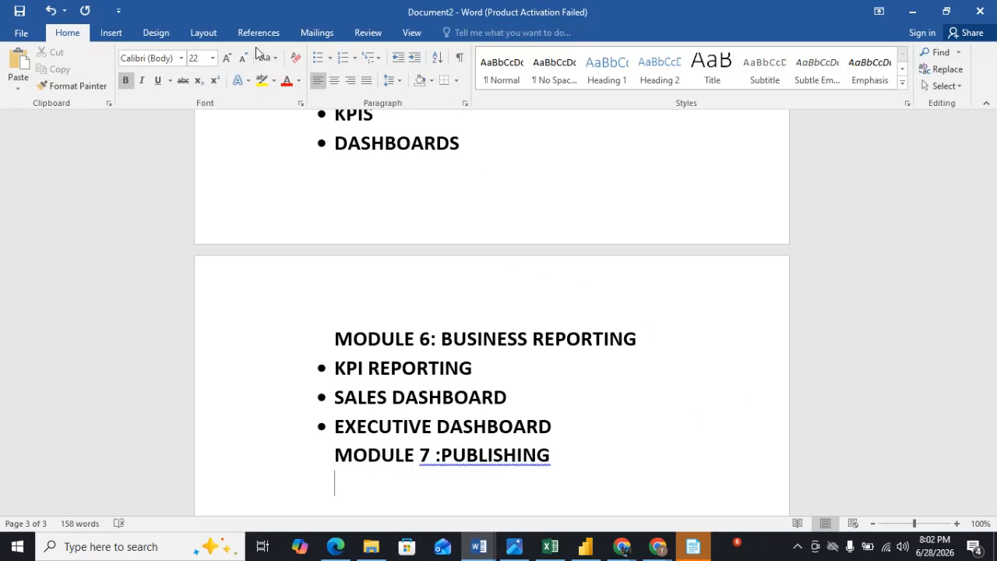
{"action": "left_click", "coordinate": [318, 58]}
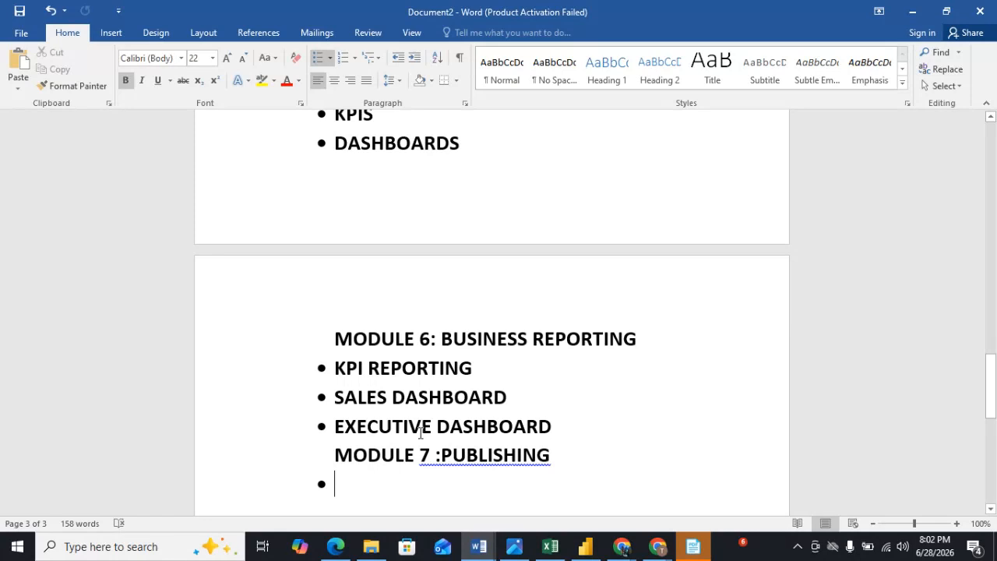
{"action": "type", "text": "POWER B"}
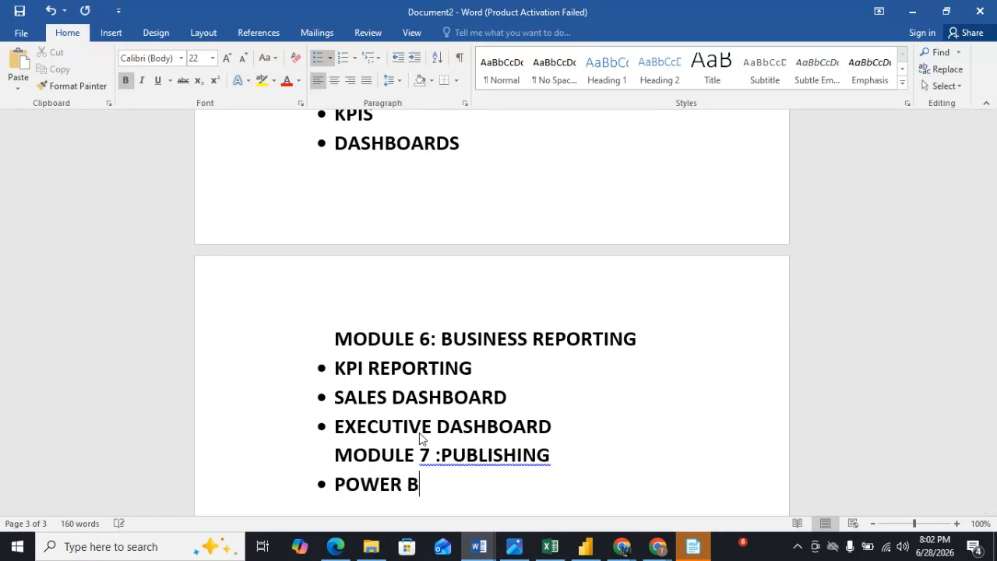
{"action": "type", "text": "I SERVICE"}
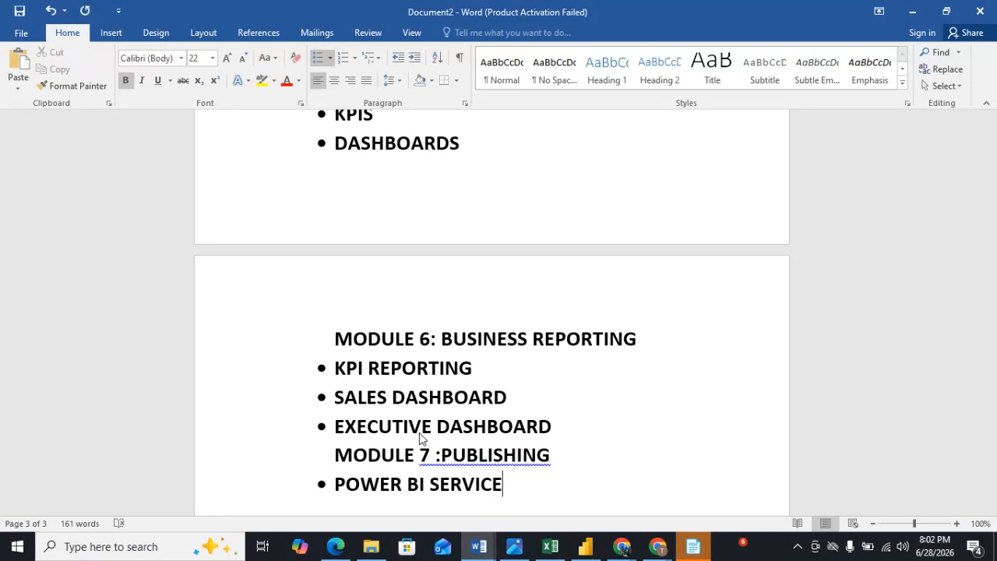
Add bullet items REFRESH and SHARING REPORTS to the Module 7 list.
{"action": "key", "text": "Return"}
{"action": "type", "text": "REFRESH"}
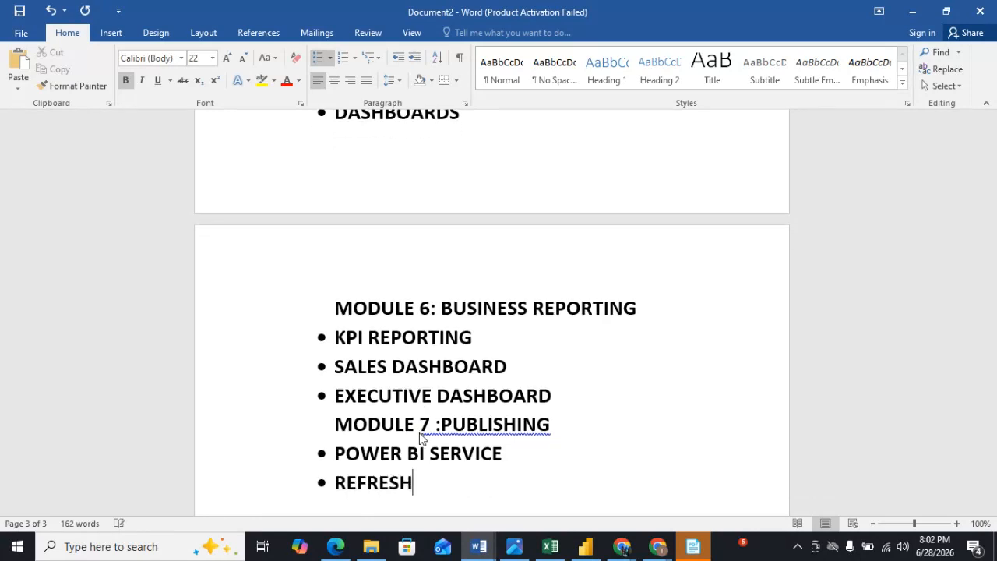
{"action": "key", "text": "Return"}
{"action": "type", "text": "S"}
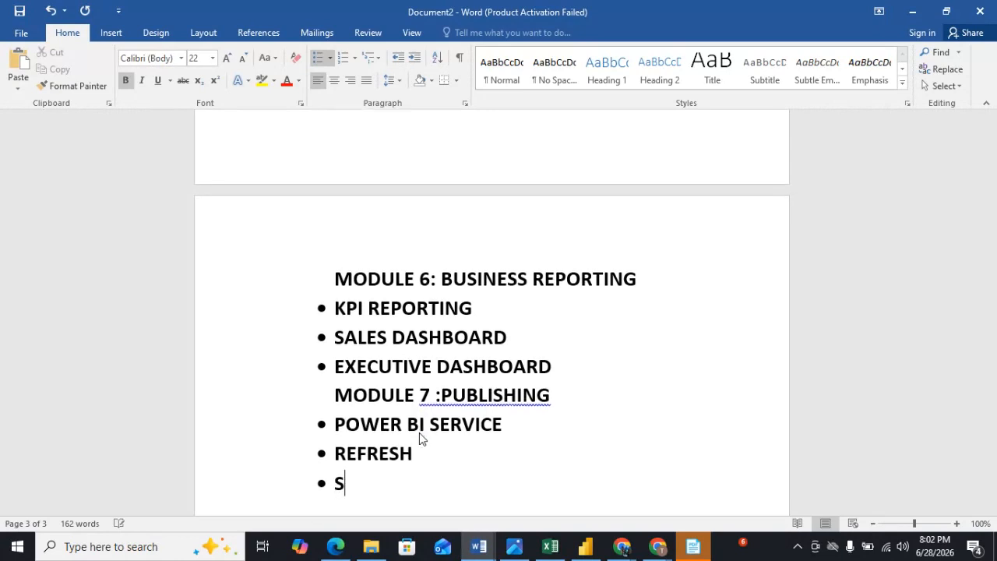
{"action": "type", "text": "HARING R"}
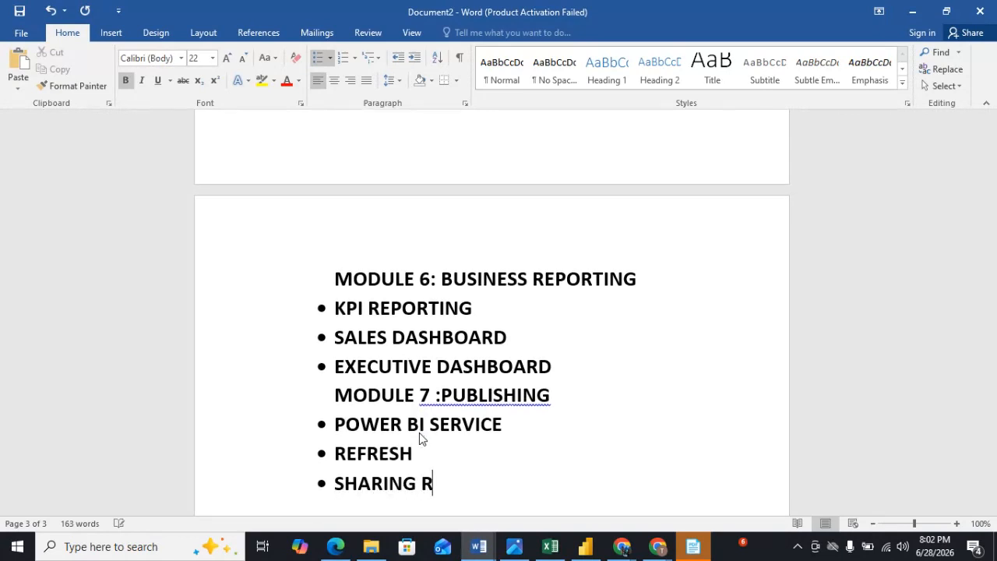
{"action": "type", "text": "EPORTS"}
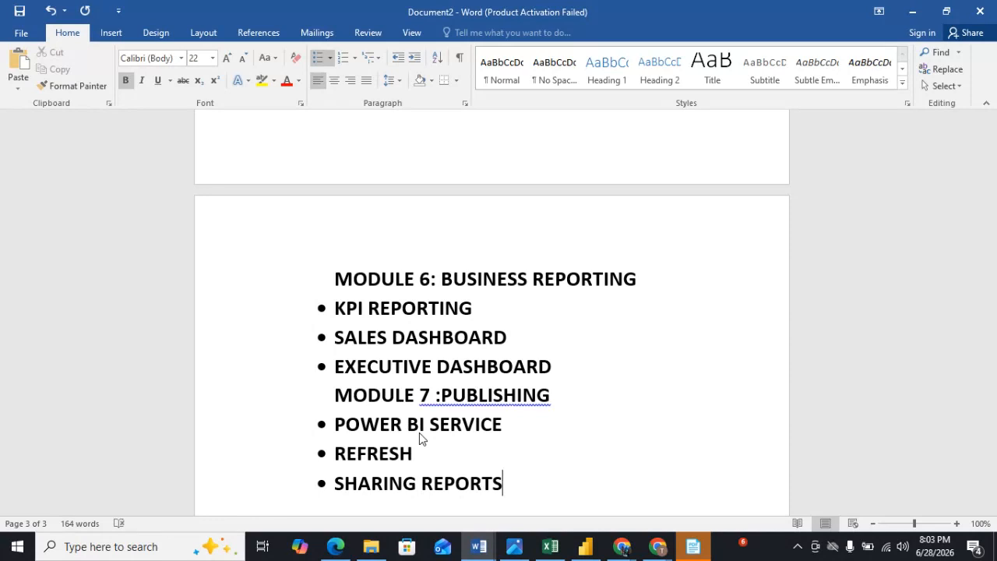
End the Module 7 list and type the plain heading MODULE 8: REAL BA PROJECTS below it.
{"action": "key", "text": "Return"}
{"action": "key", "text": "BackSpace"}
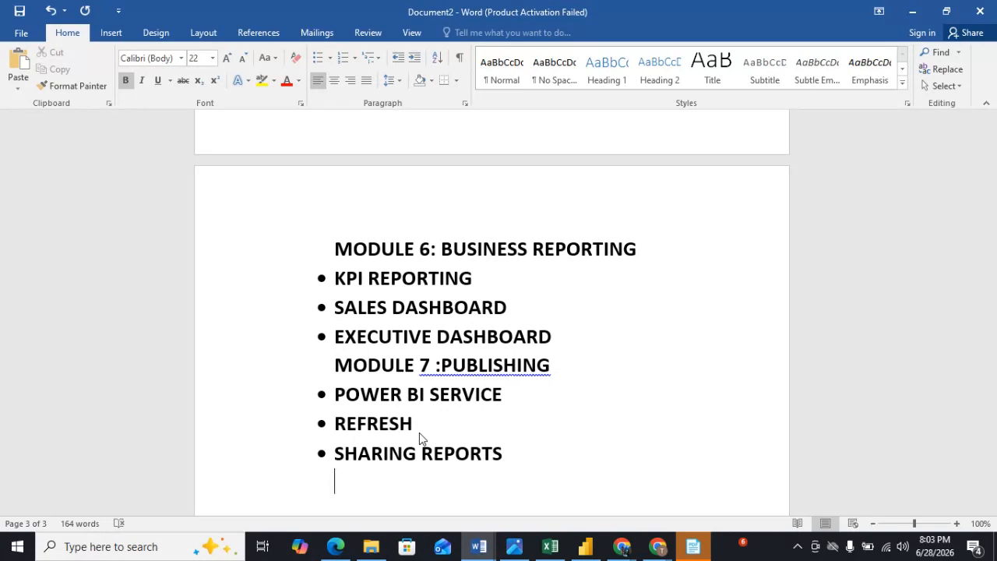
{"action": "type", "text": "MOD"}
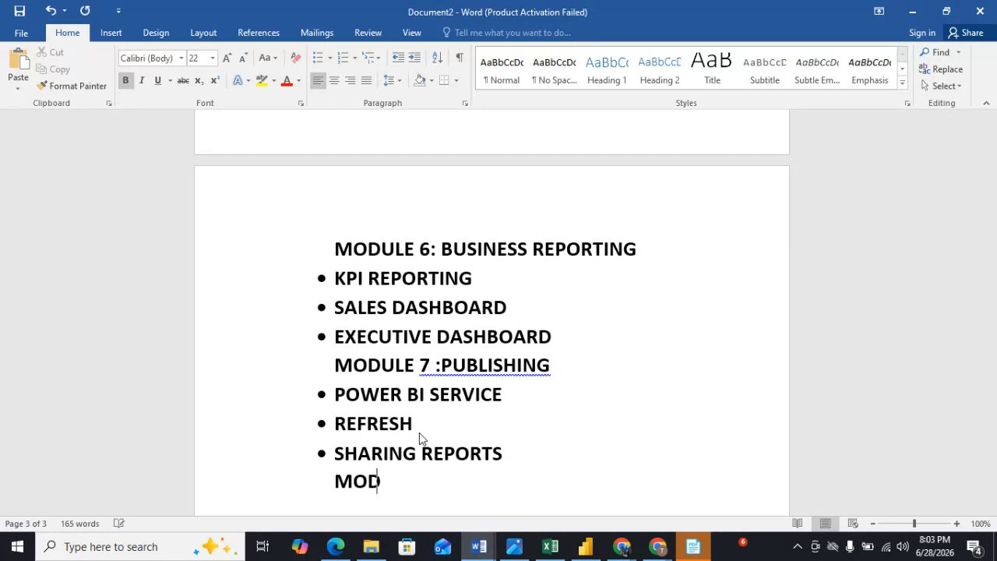
{"action": "type", "text": "ULE 8"}
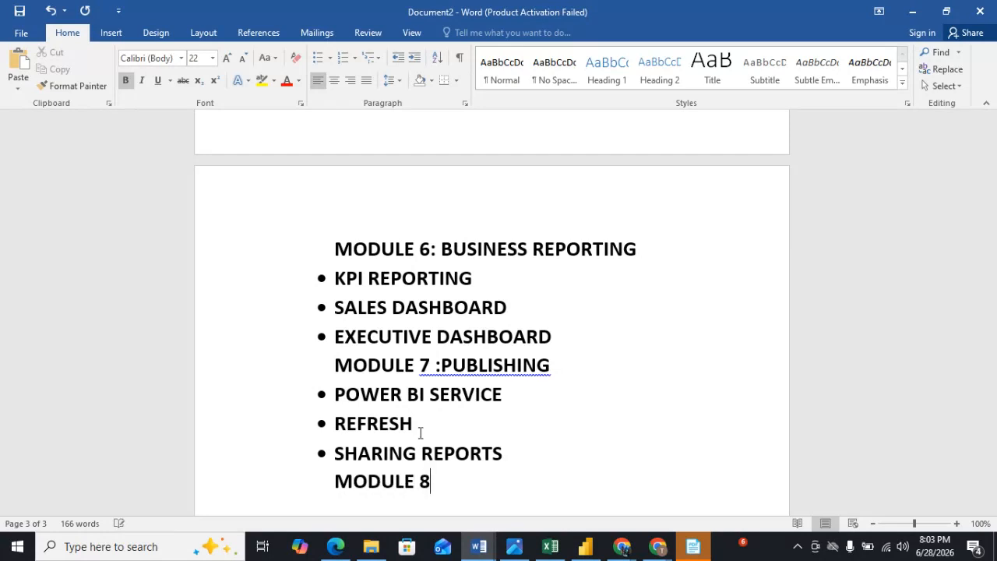
{"action": "type", "text": ": REAQL ba"}
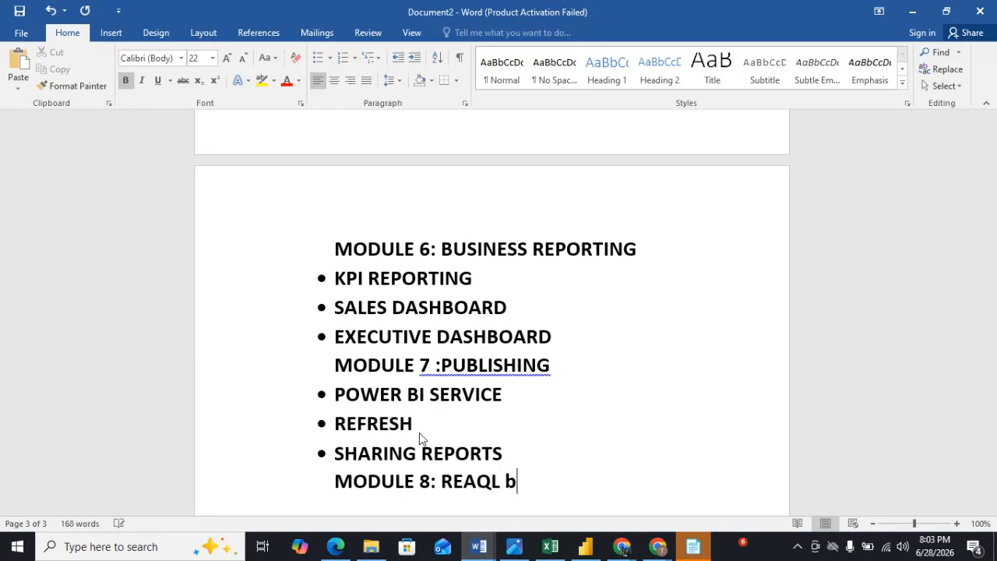
{"action": "key", "text": "BackSpace"}
{"action": "key", "text": "BackSpace"}
{"action": "key", "text": "BackSpace"}
{"action": "key", "text": "BackSpace"}
{"action": "key", "text": "BackSpace"}
{"action": "type", "text": "I"}
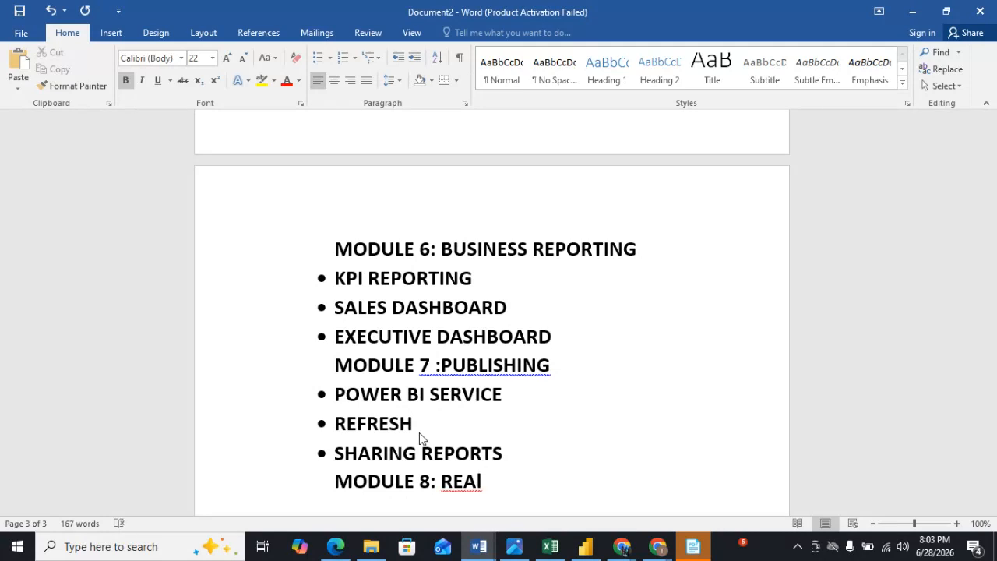
{"action": "key", "text": "BackSpace"}
{"action": "key", "text": "BackSpace"}
{"action": "type", "text": "L b"}
{"action": "key", "text": "BackSpace"}
{"action": "type", "text": "BA PROJR"}
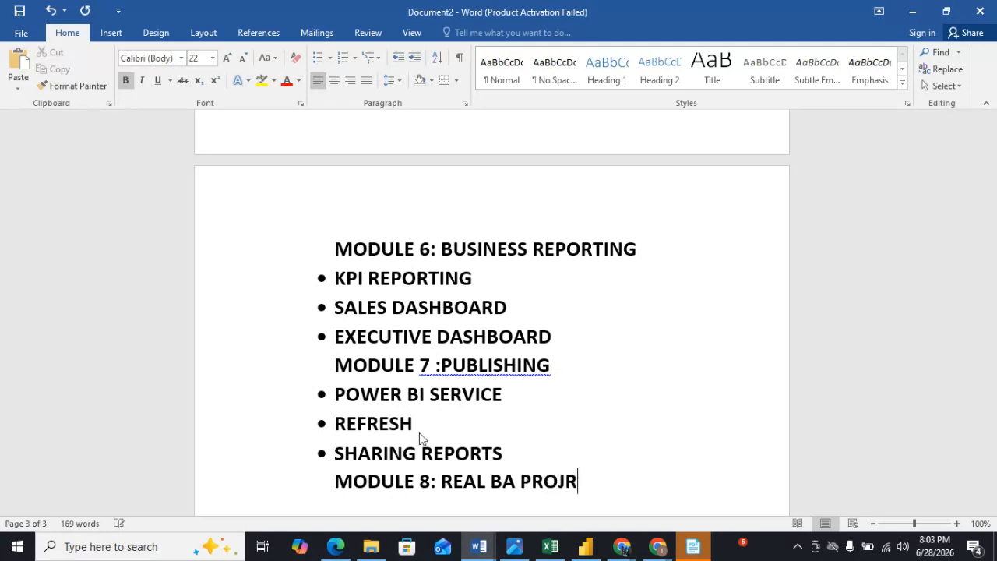
{"action": "key", "text": "BackSpace"}
{"action": "type", "text": "ECTS"}
Start a bulleted list under the Module 8 heading with the item SALES ANALYSIS.
{"action": "left_click", "coordinate": [318, 54]}
{"action": "scroll", "coordinate": [441, 411], "scroll_direction": "down", "scroll_amount": 2}
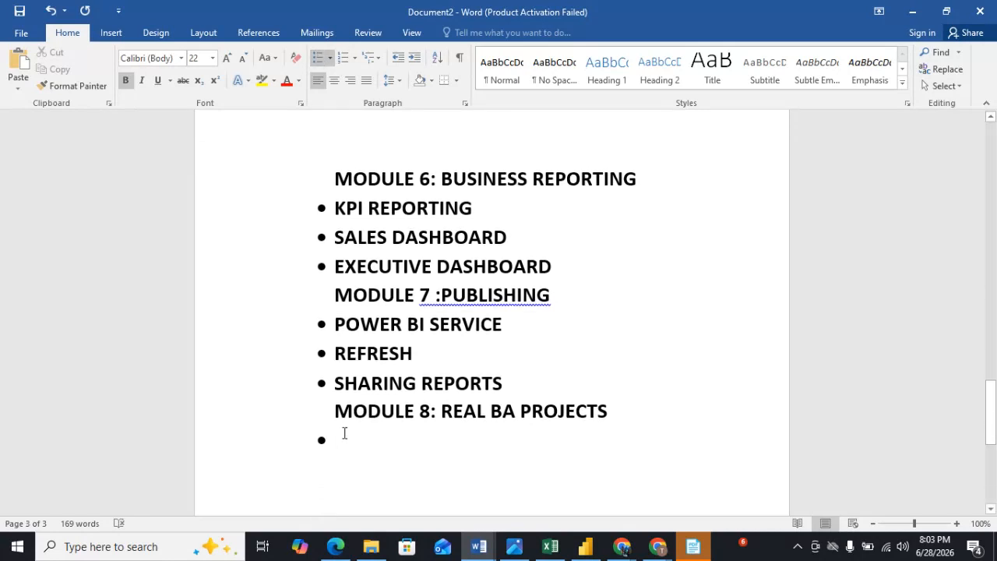
{"action": "type", "text": "SALES"}
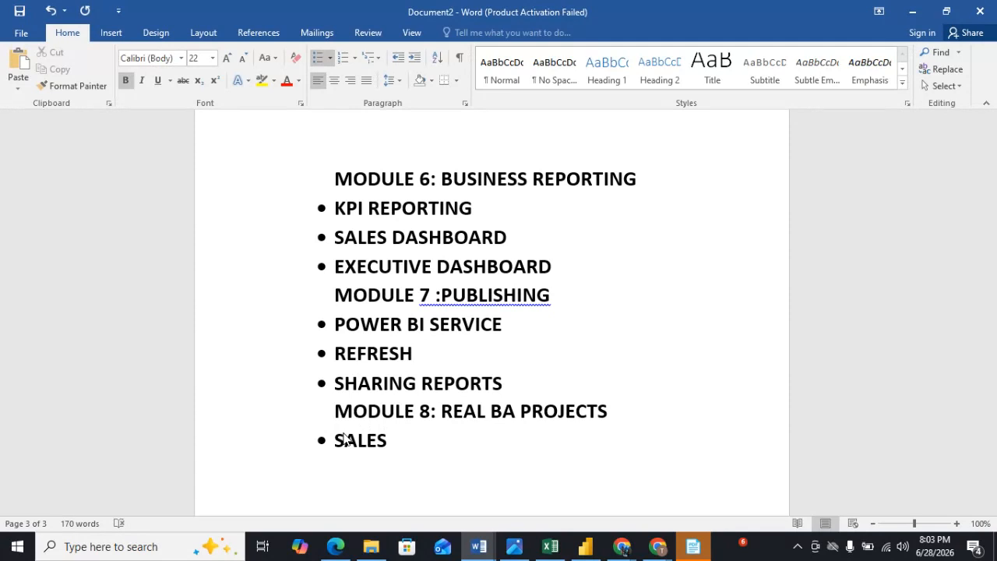
{"action": "type", "text": " ANAL"}
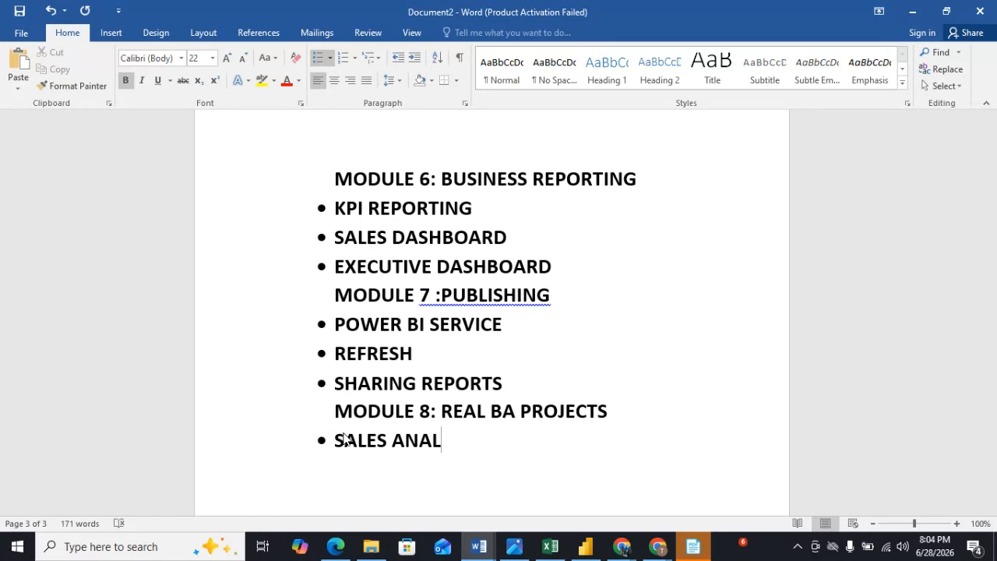
{"action": "type", "text": "YSIS"}
Add bullet items CUSTOMER DASHBOARD and HR DASHBOARD to the Module 8 list.
{"action": "key", "text": "Return"}
{"action": "type", "text": "CUSTOMER DASHBOARD"}
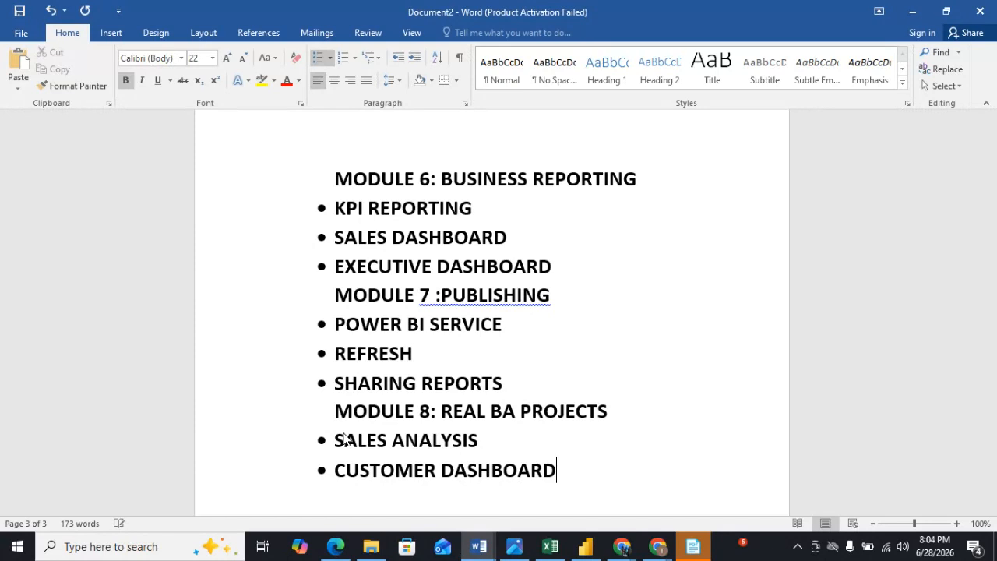
{"action": "key", "text": "Return"}
{"action": "type", "text": "HR DAS"}
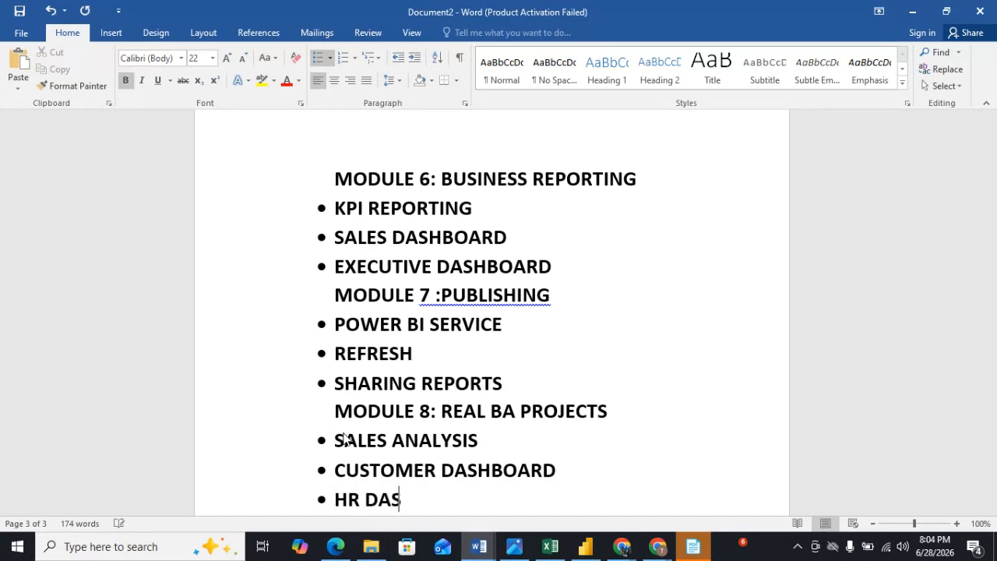
{"action": "type", "text": "HBOARD"}
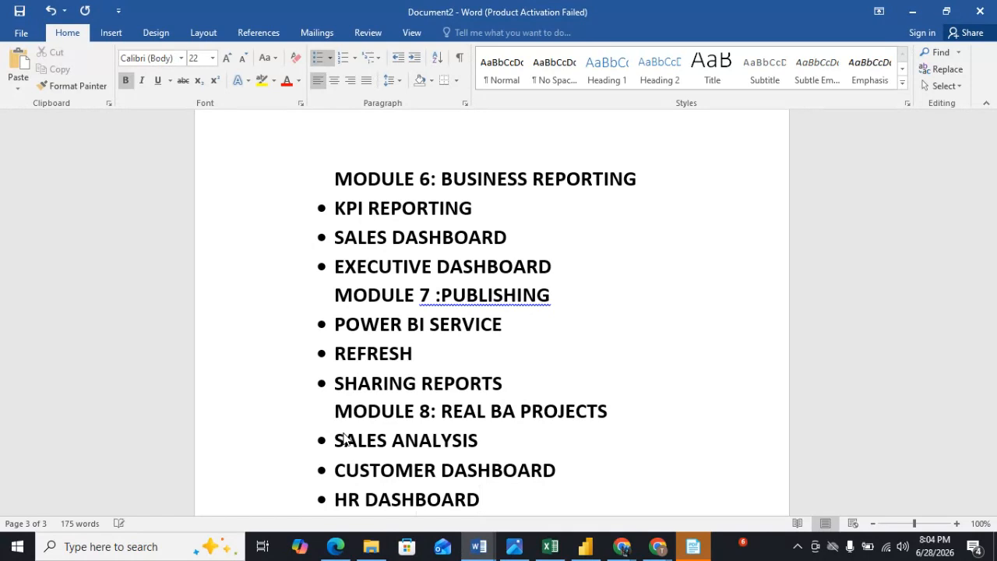
Add the bullet item FINANCIAL DASHBOARD at the end of the Module 8 list.
{"action": "key", "text": "Return"}
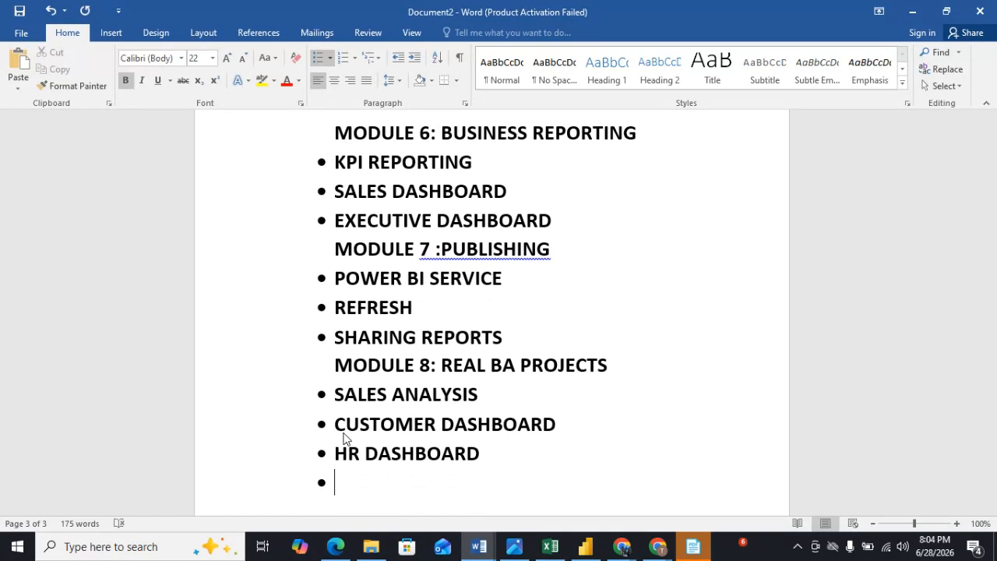
{"action": "type", "text": "FINANC"}
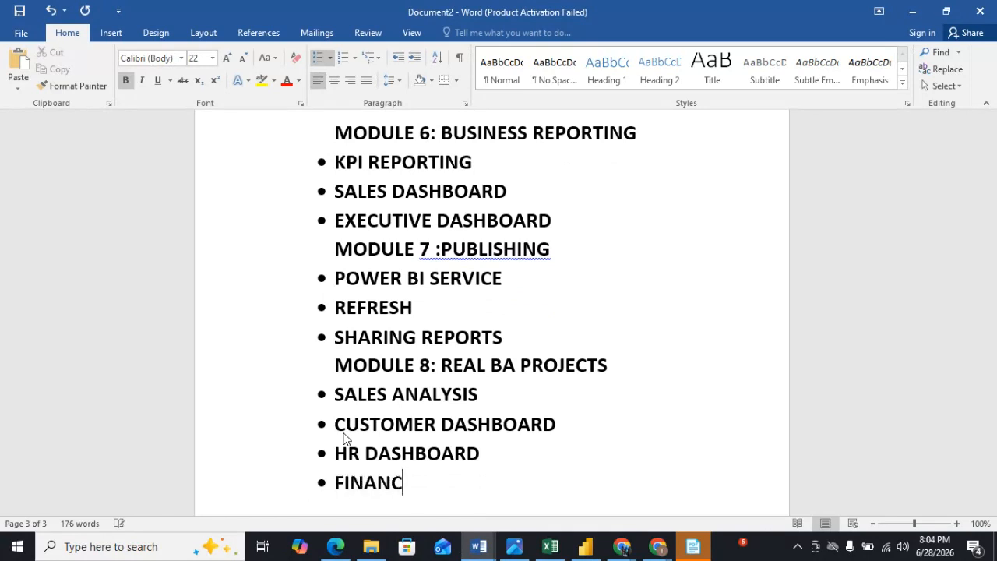
{"action": "type", "text": "IAL DASH"}
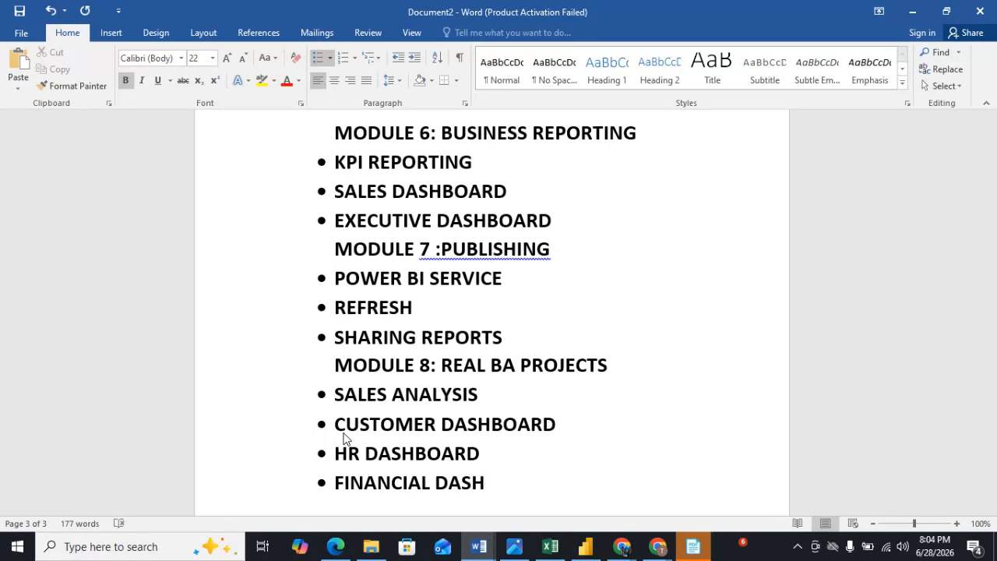
{"action": "type", "text": "BOARD"}
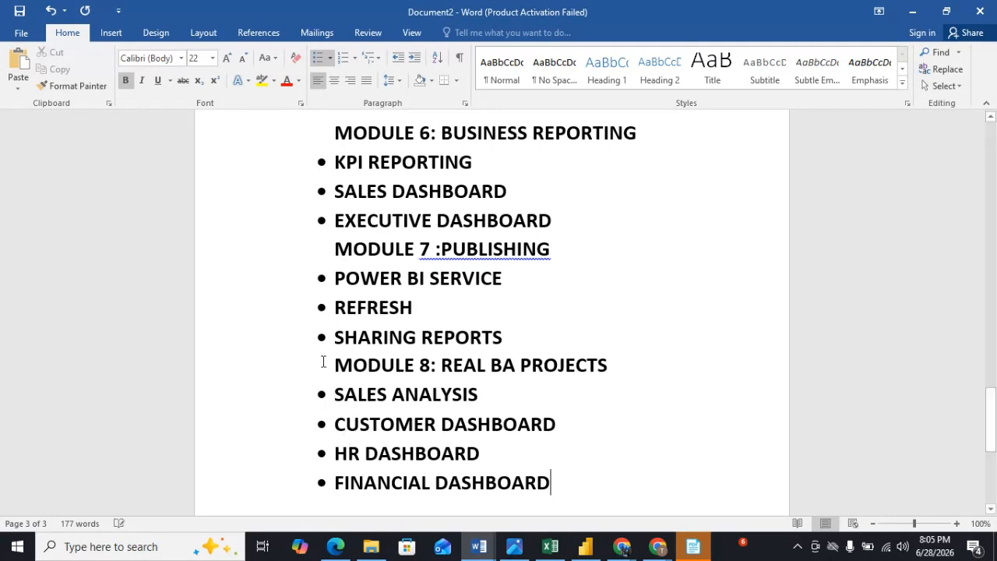
Switch to the Google Meet browser window and dismiss the camera-not-found notice.
{"action": "scroll", "coordinate": [676, 427], "scroll_direction": "up", "scroll_amount": 5}
{"action": "scroll", "coordinate": [675, 426], "scroll_direction": "up", "scroll_amount": 7}
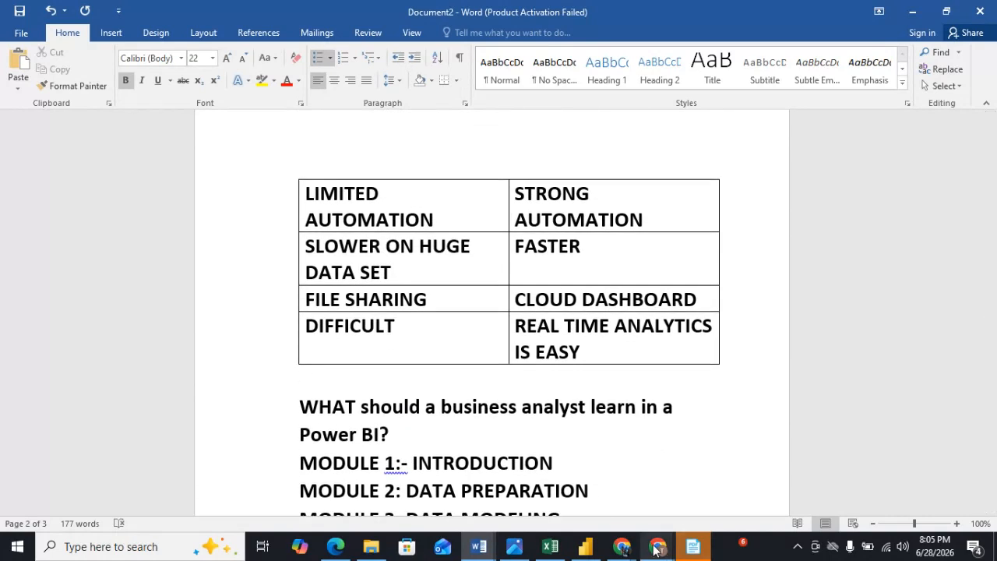
{"action": "mouse_move", "coordinate": [658, 546]}
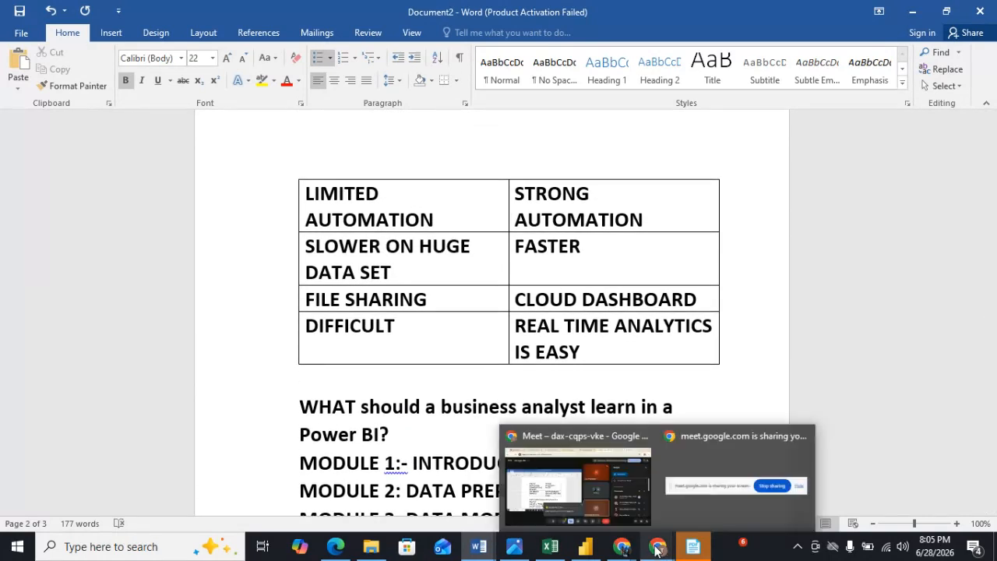
{"action": "left_click", "coordinate": [623, 483]}
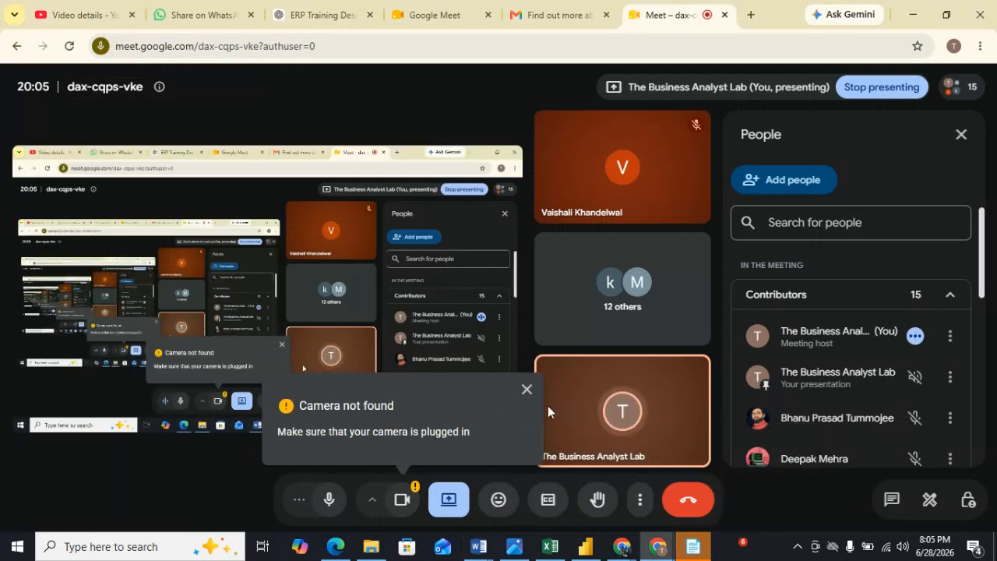
{"action": "left_click", "coordinate": [525, 390]}
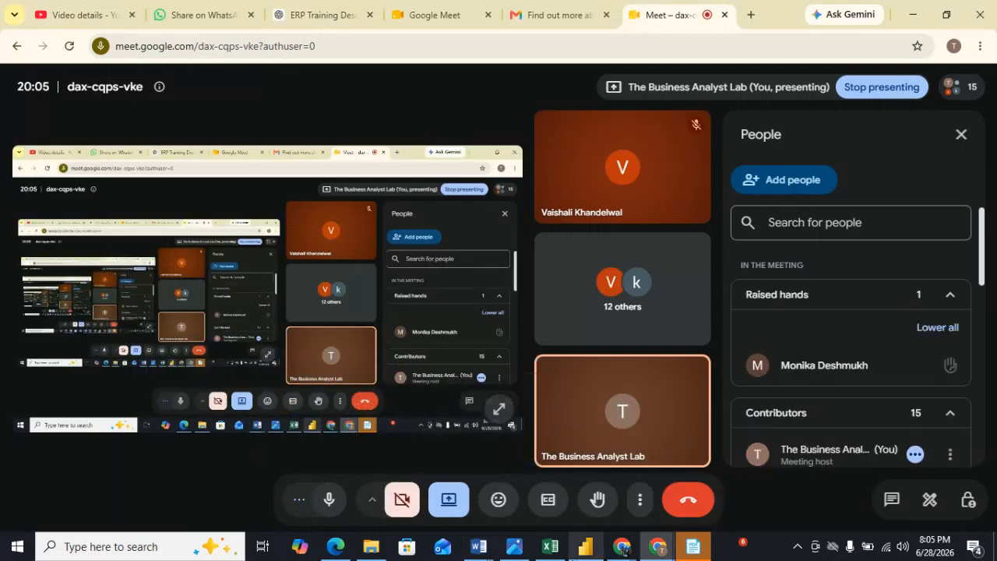
Bring up the blank Power BI Desktop report window, then minimize it again.
{"action": "mouse_move", "coordinate": [586, 546]}
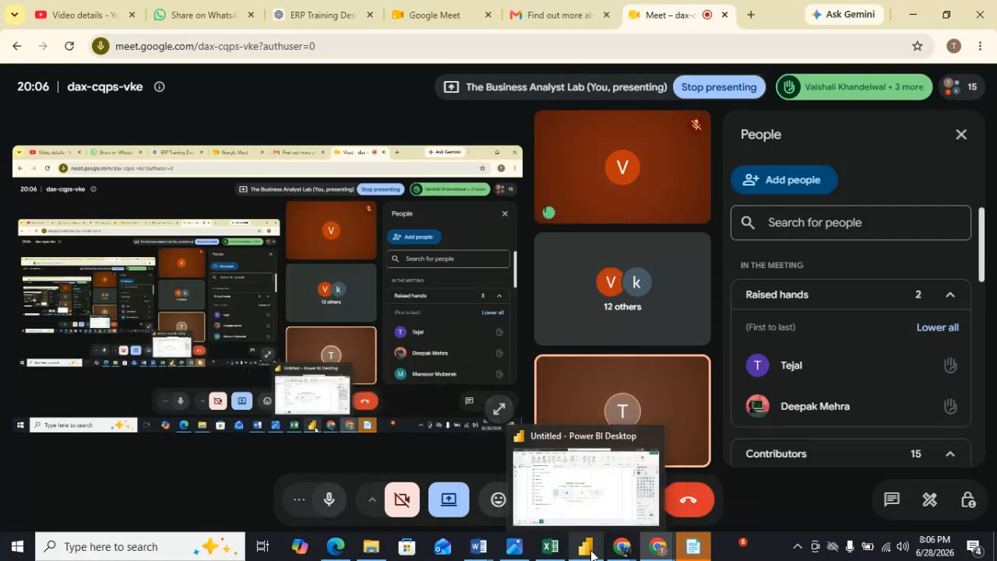
{"action": "left_click", "coordinate": [597, 494]}
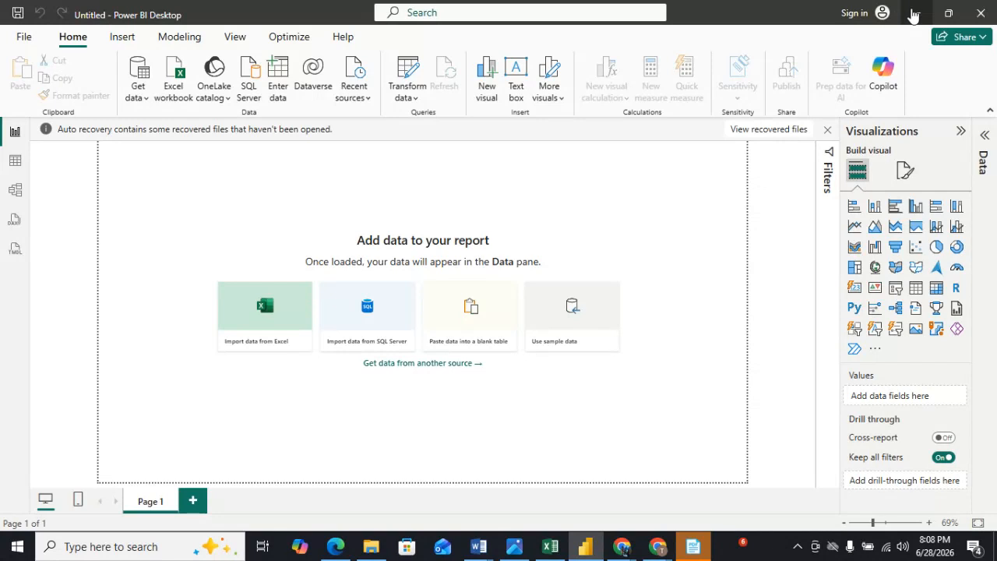
{"action": "left_click", "coordinate": [913, 14]}
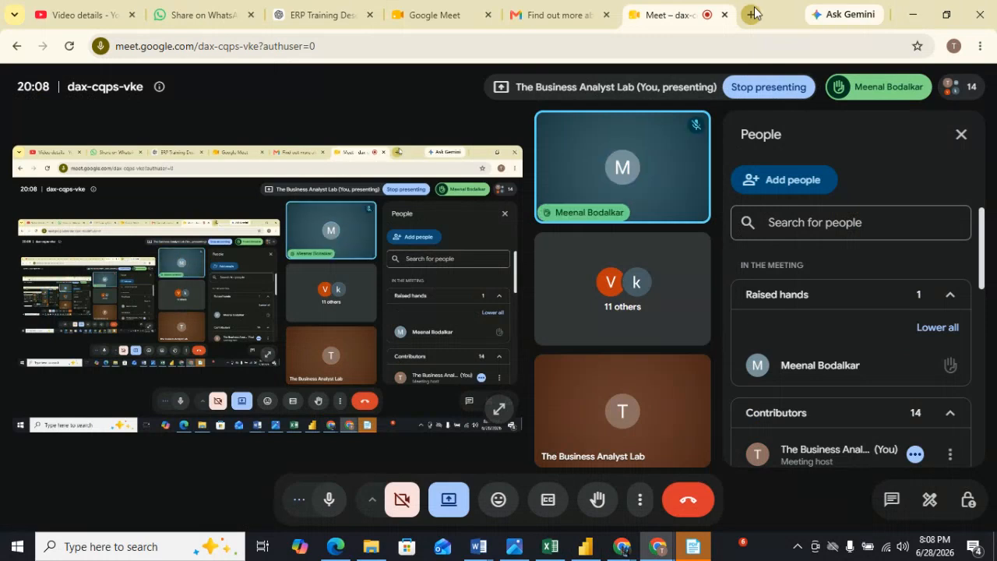
Open a new browser tab and search Google for POWER BI.
{"action": "left_click", "coordinate": [753, 14]}
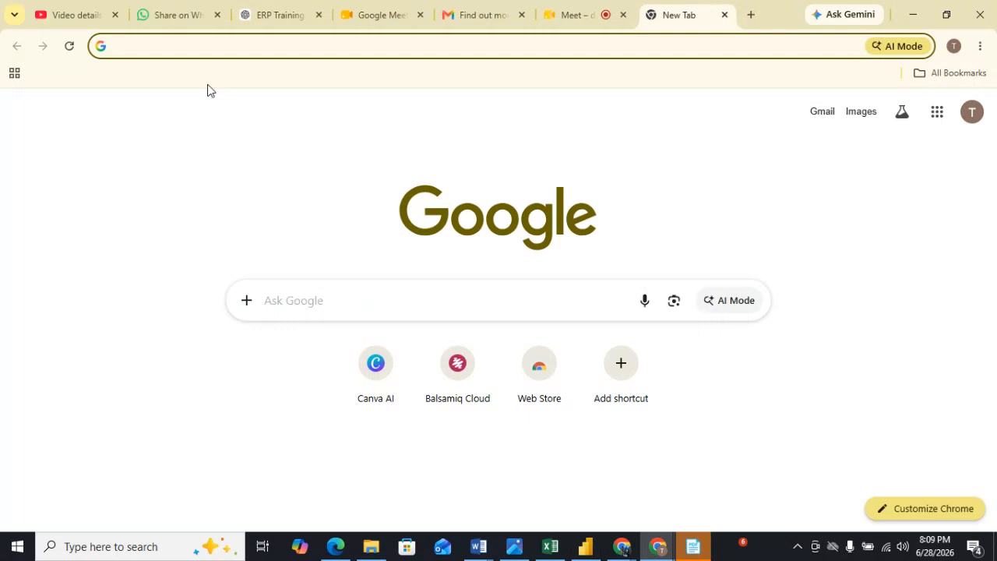
{"action": "type", "text": "PO"}
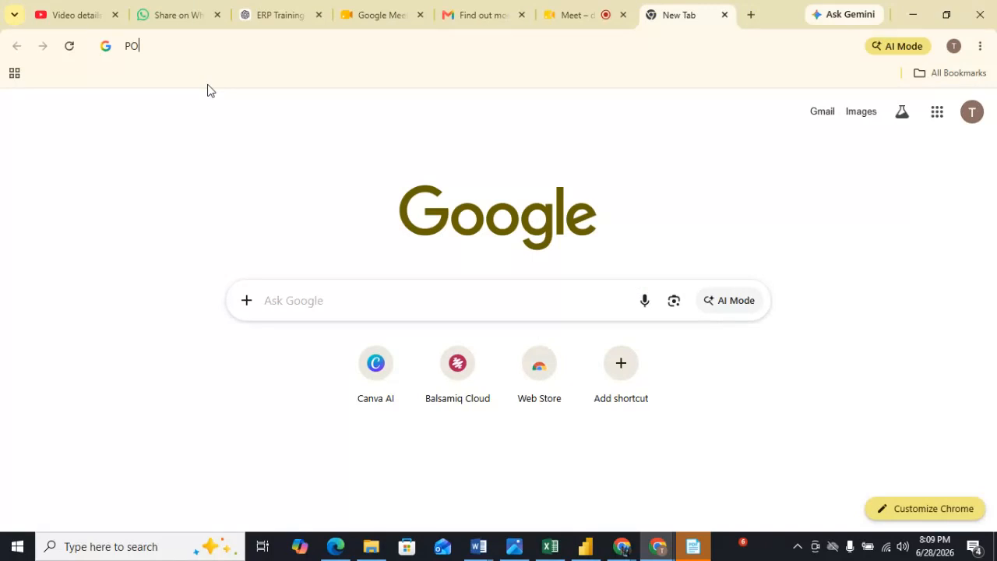
{"action": "type", "text": "WER BI"}
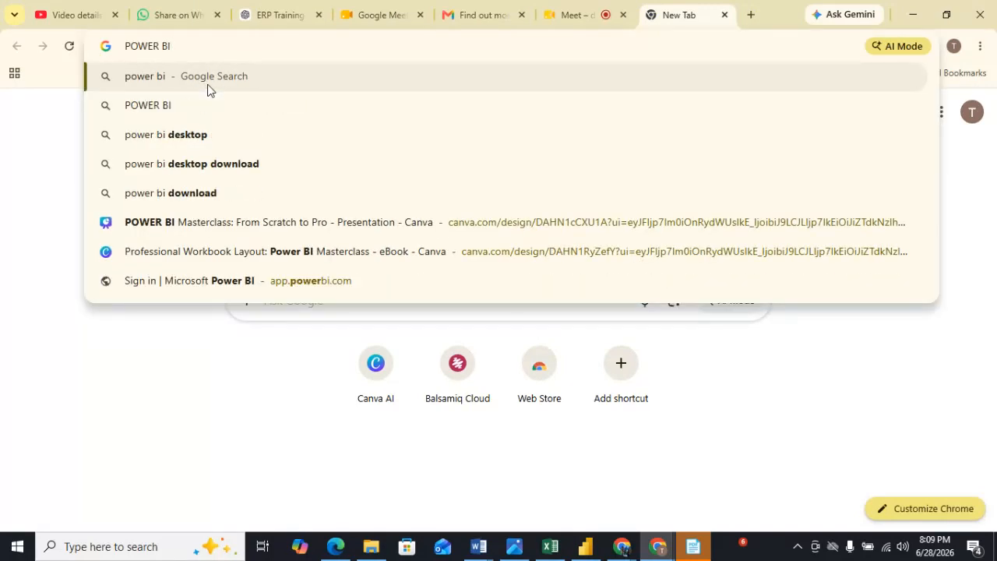
{"action": "left_click", "coordinate": [208, 89]}
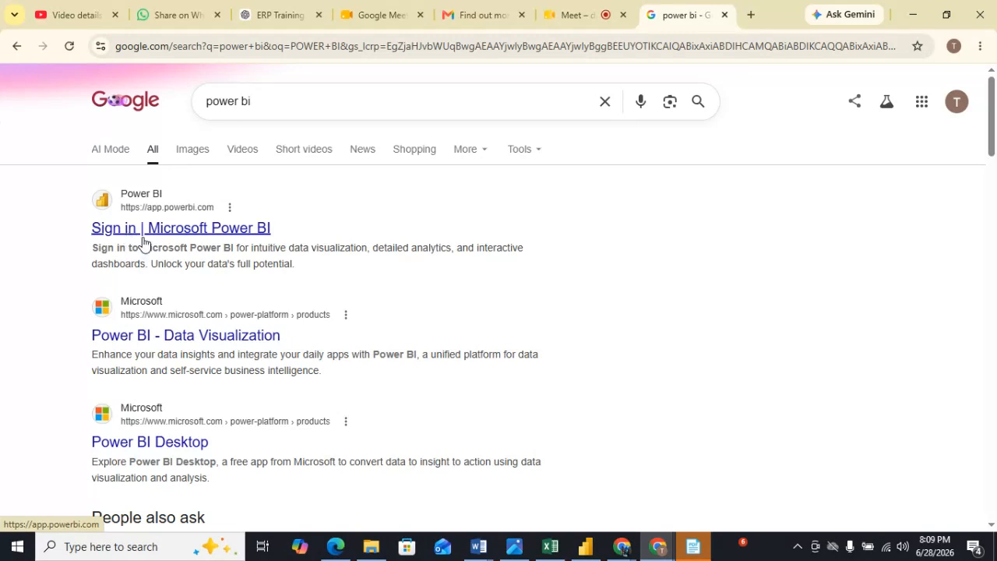
Open the Sign in | Microsoft Power BI result from the search results.
{"action": "scroll", "coordinate": [205, 348], "scroll_direction": "down", "scroll_amount": 3}
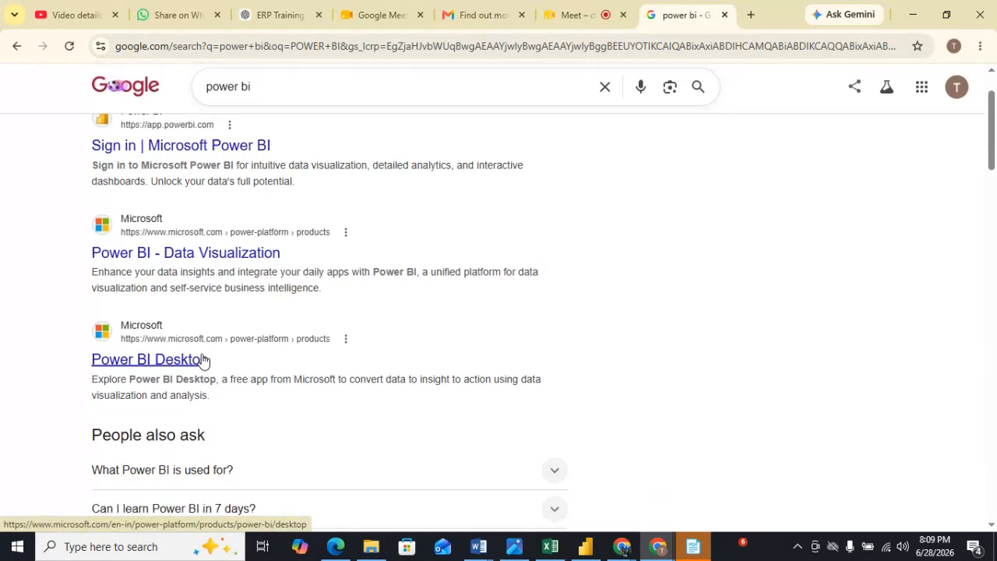
{"action": "scroll", "coordinate": [202, 357], "scroll_direction": "up", "scroll_amount": 3}
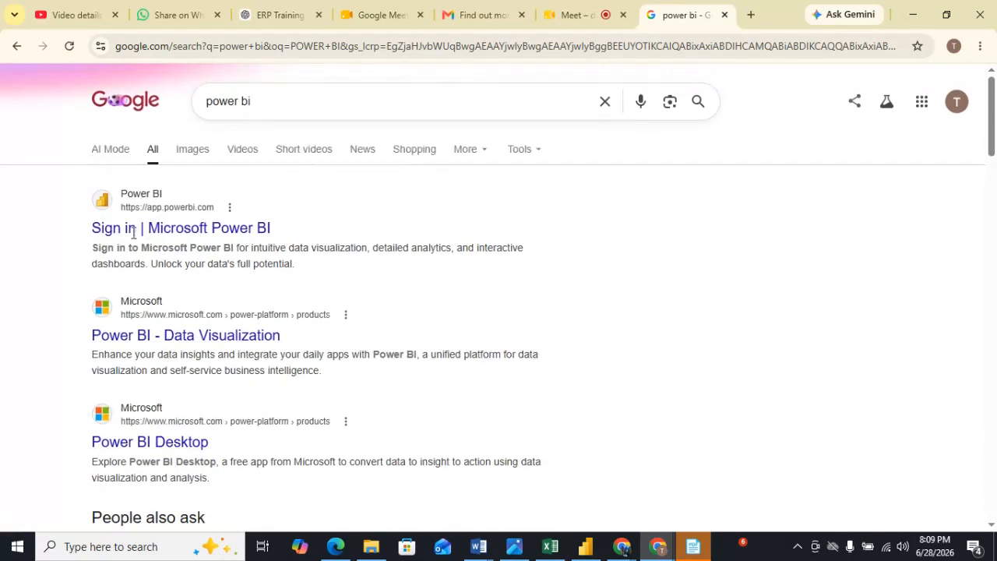
{"action": "left_click", "coordinate": [217, 231]}
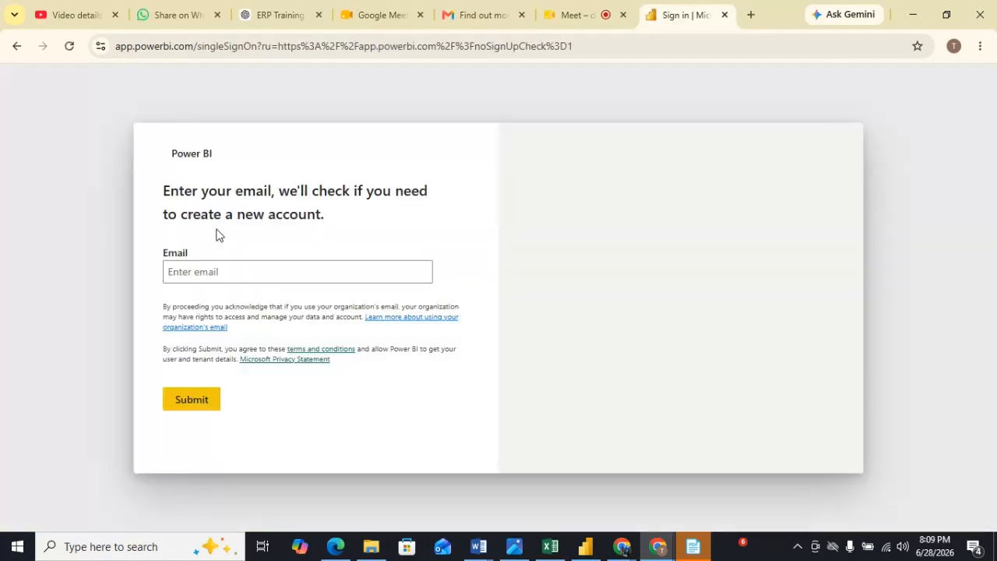
Submit the account e-mail from the saved suggestions and choose to sign in with a work e-mail address instead.
{"action": "left_click", "coordinate": [219, 274]}
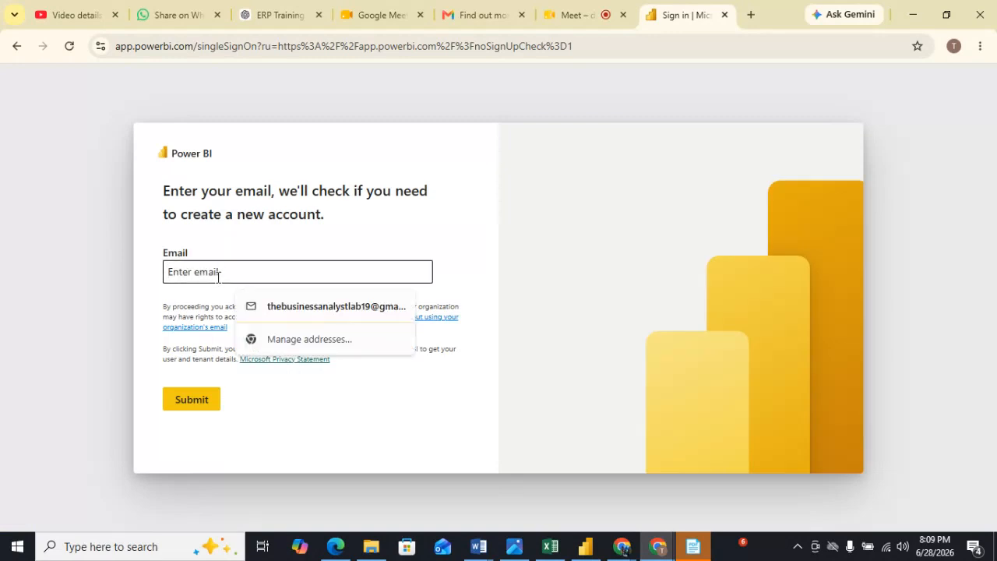
{"action": "left_click", "coordinate": [281, 308]}
{"action": "left_click", "coordinate": [198, 406]}
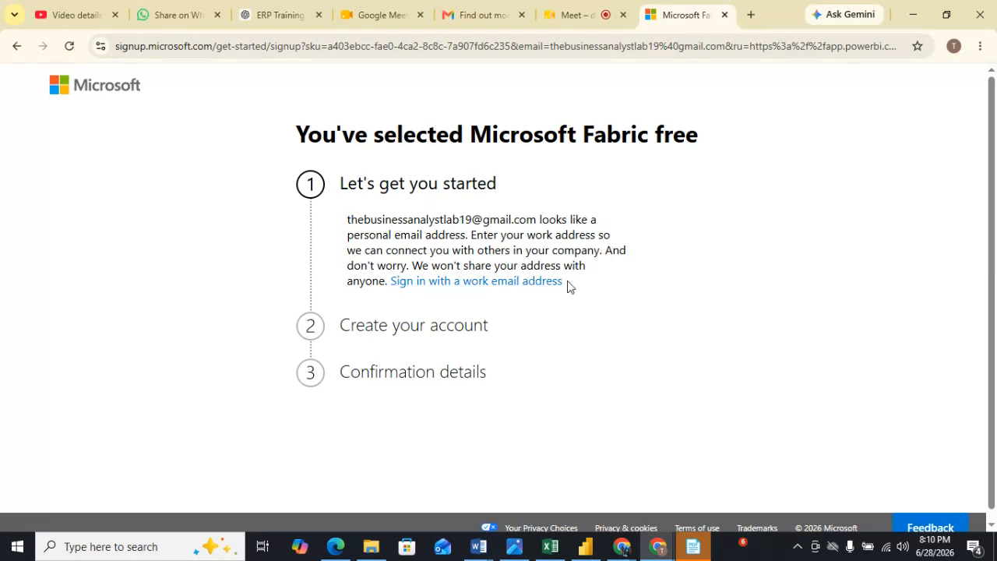
{"action": "left_click", "coordinate": [481, 282]}
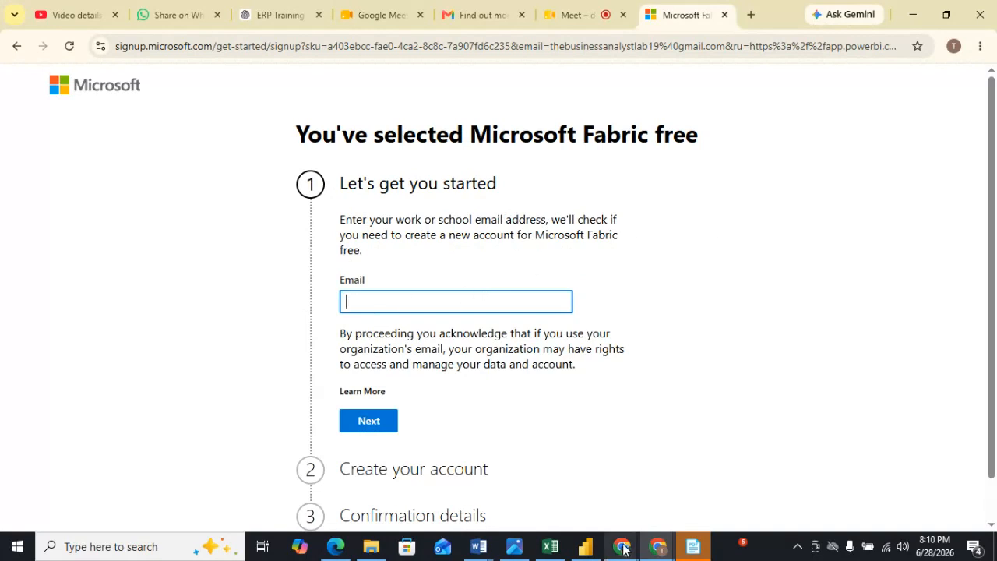
Switch to the Google Meet tab and admit the guest waiting to join.
{"action": "mouse_move", "coordinate": [664, 553]}
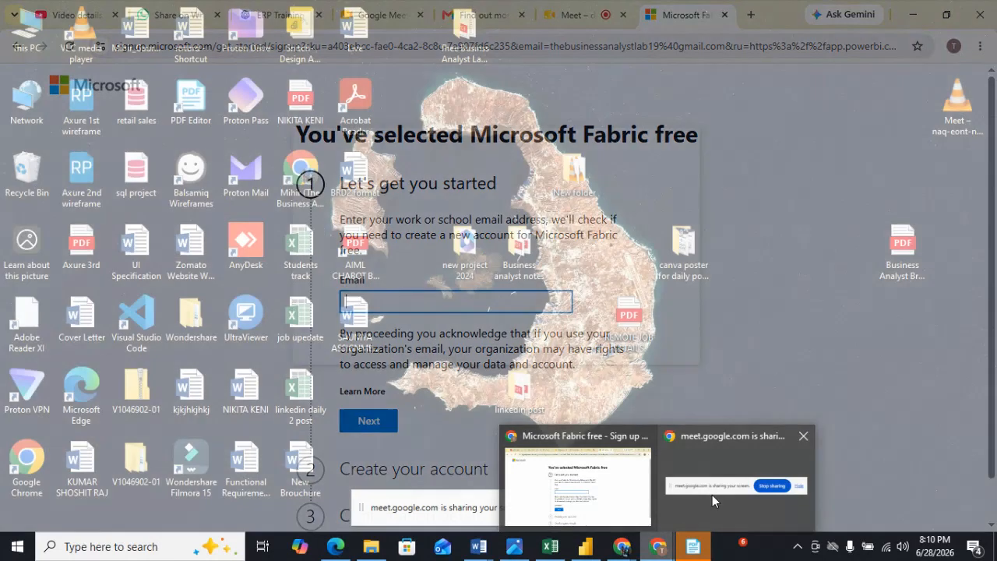
{"action": "left_click", "coordinate": [712, 495]}
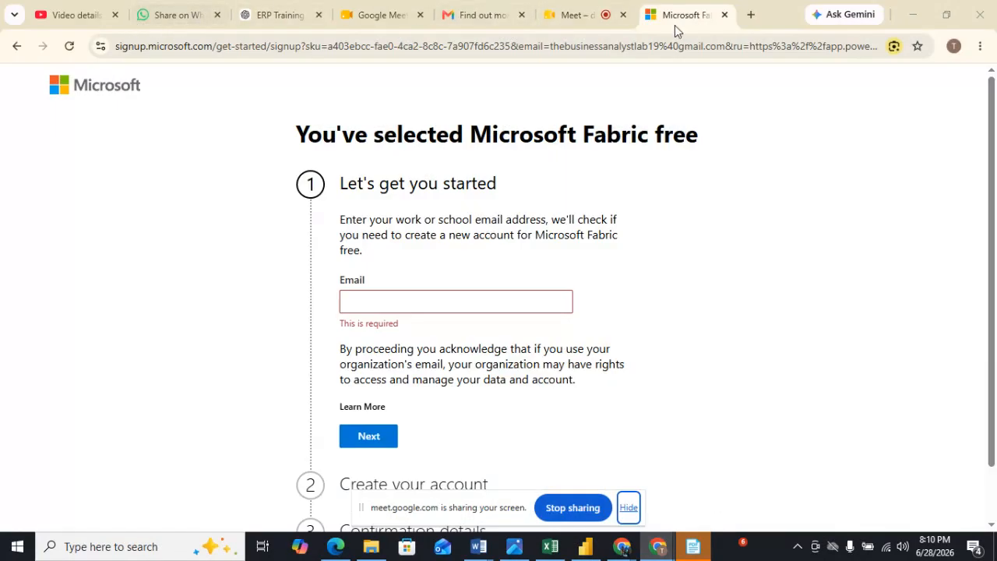
{"action": "left_click", "coordinate": [566, 19]}
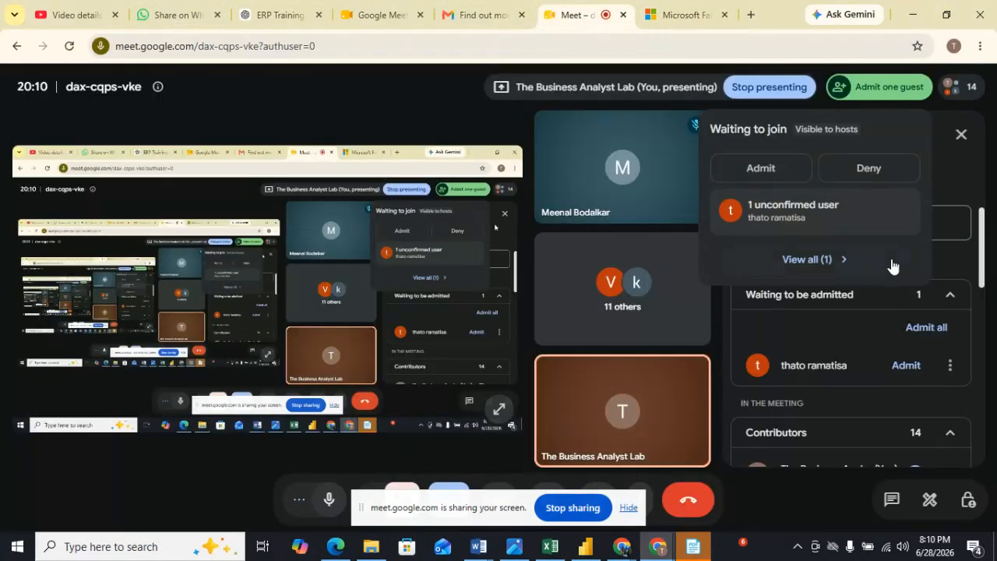
{"action": "left_click", "coordinate": [761, 170]}
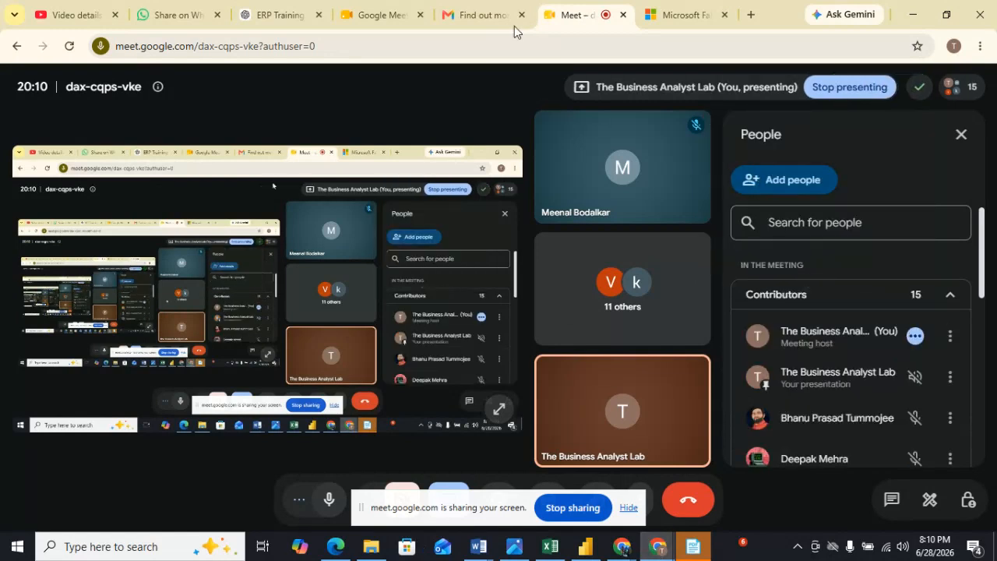
{"action": "left_click", "coordinate": [680, 18]}
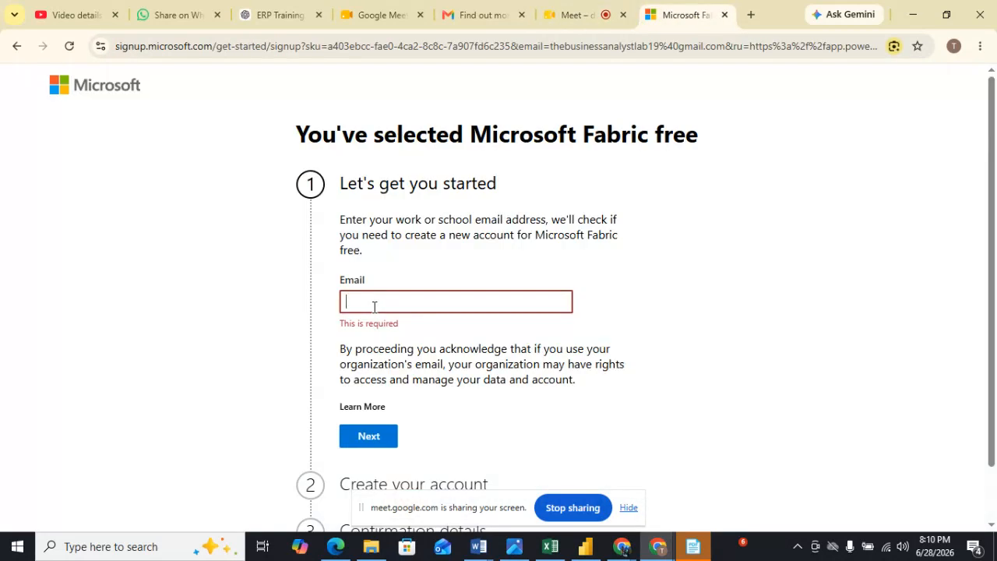
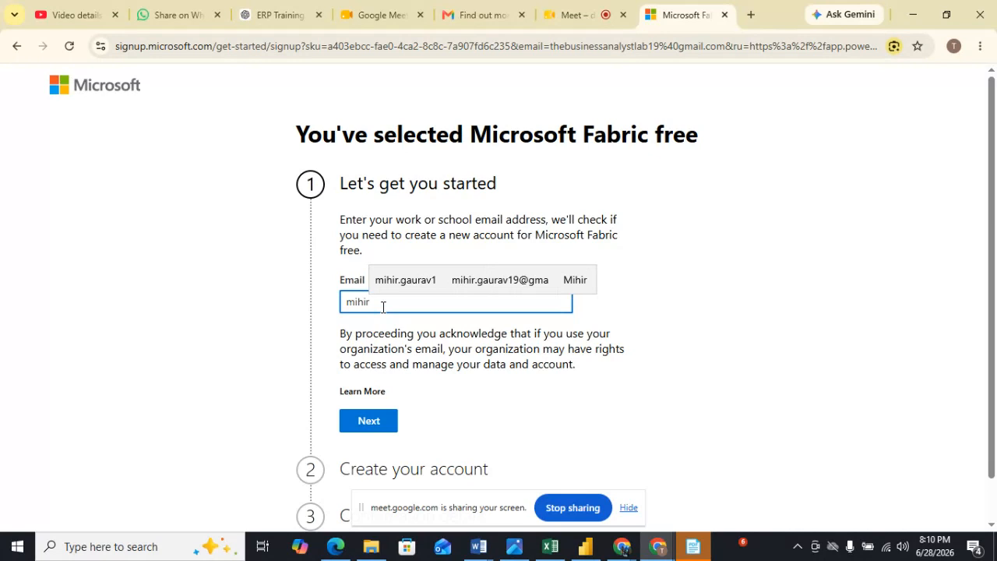
Fill the work Email field with a personal e-mail address from the autofill suggestions.
{"action": "left_click", "coordinate": [473, 282]}
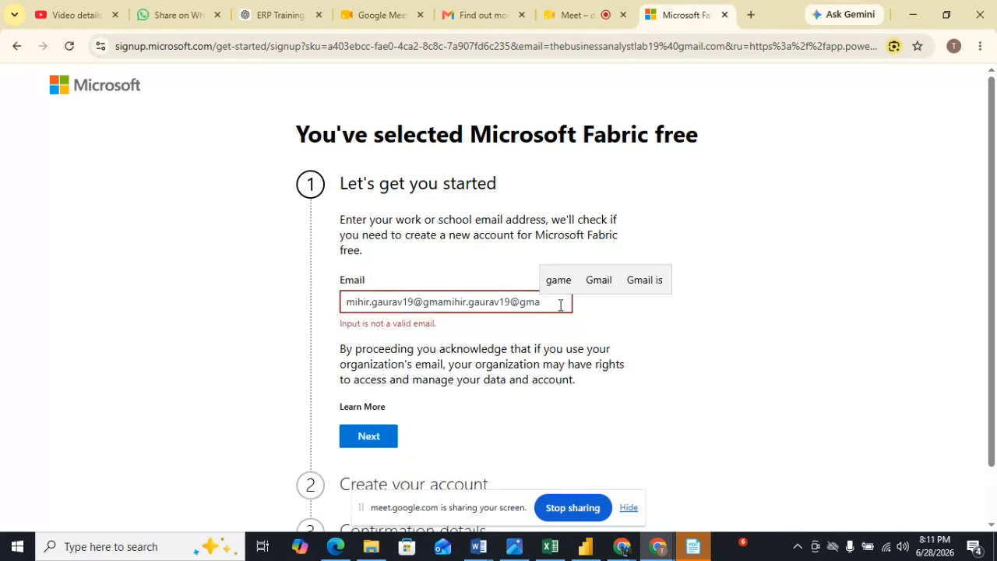
{"action": "mouse_move", "coordinate": [536, 540]}
{"action": "left_click", "coordinate": [580, 14]}
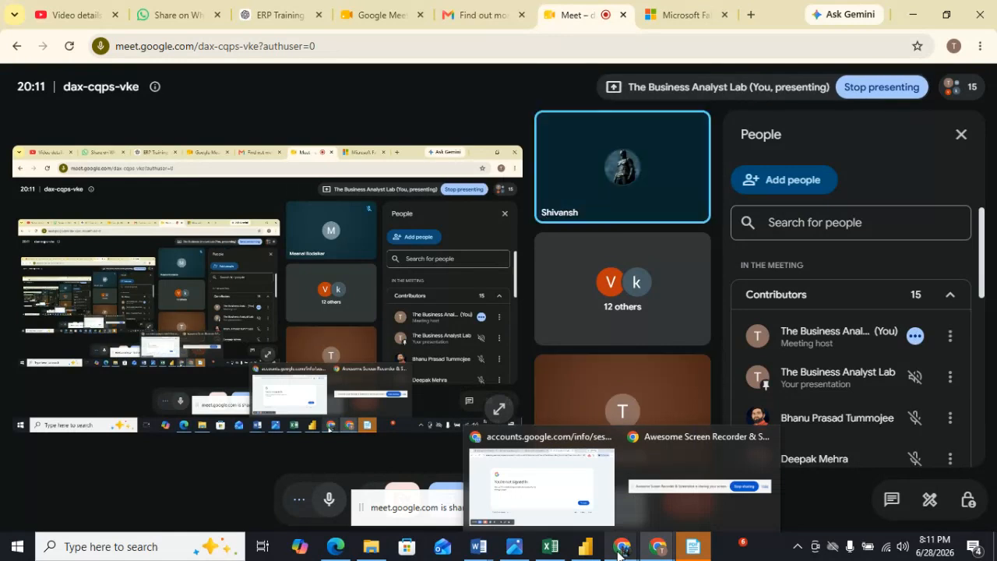
{"action": "left_click", "coordinate": [672, 17]}
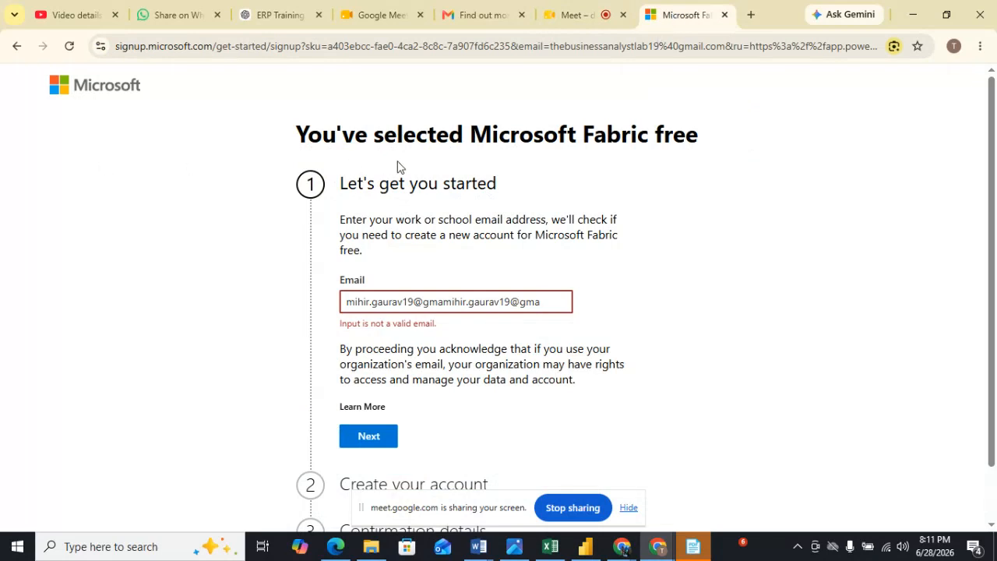
Go back to the power bi search results and view the Power BI - Data Visualization page.
{"action": "left_click", "coordinate": [15, 46]}
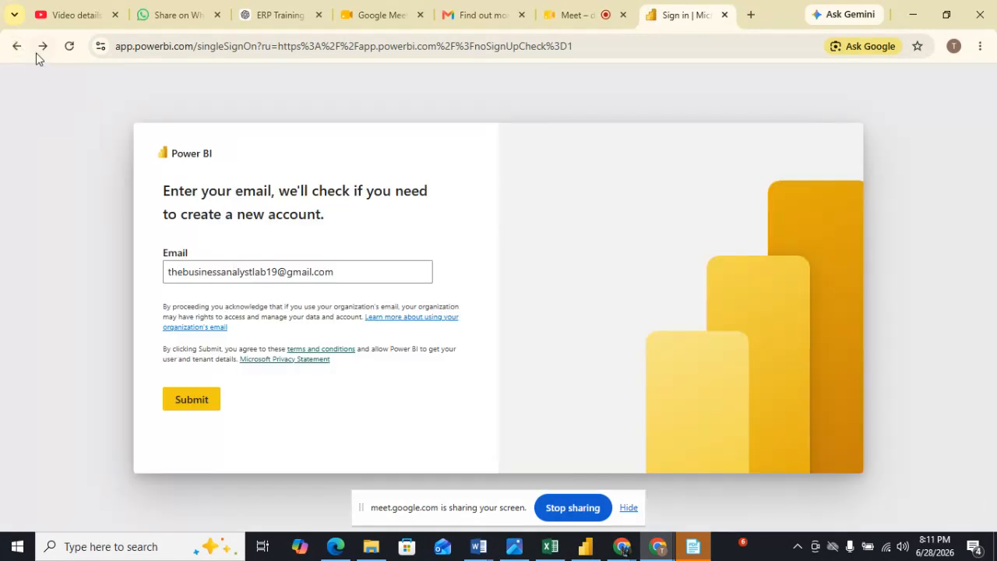
{"action": "left_click", "coordinate": [16, 47]}
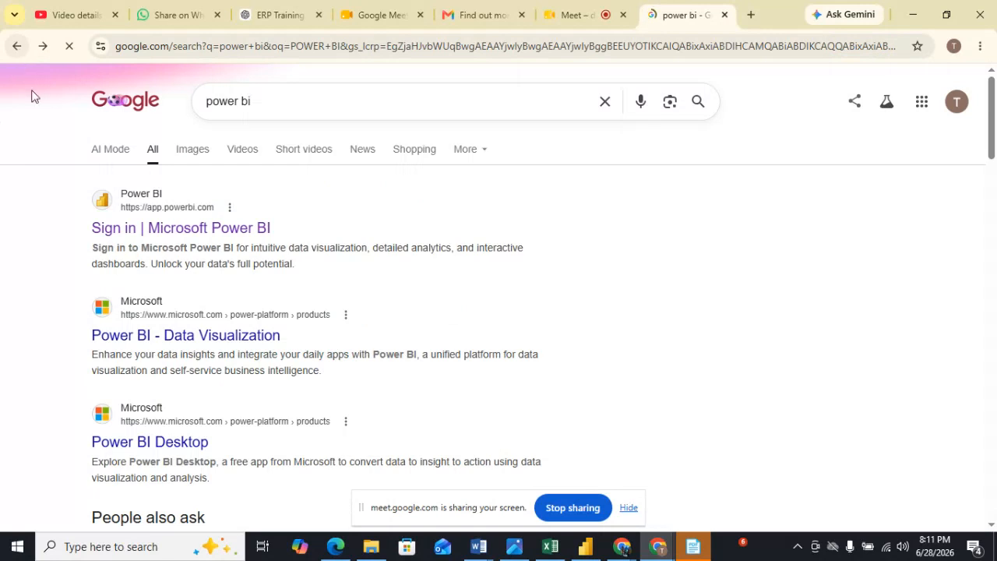
{"action": "left_click", "coordinate": [134, 341]}
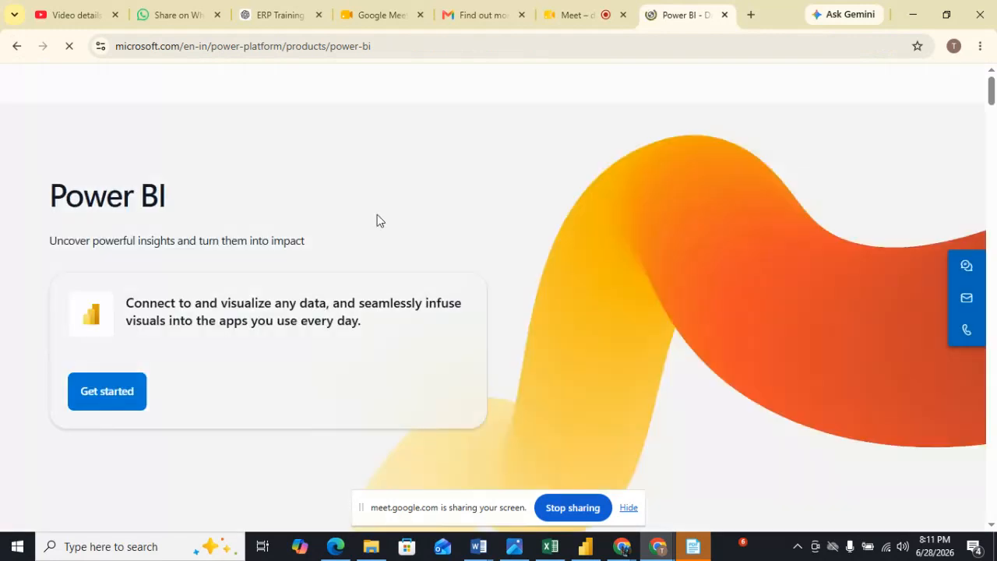
{"action": "left_click", "coordinate": [16, 46]}
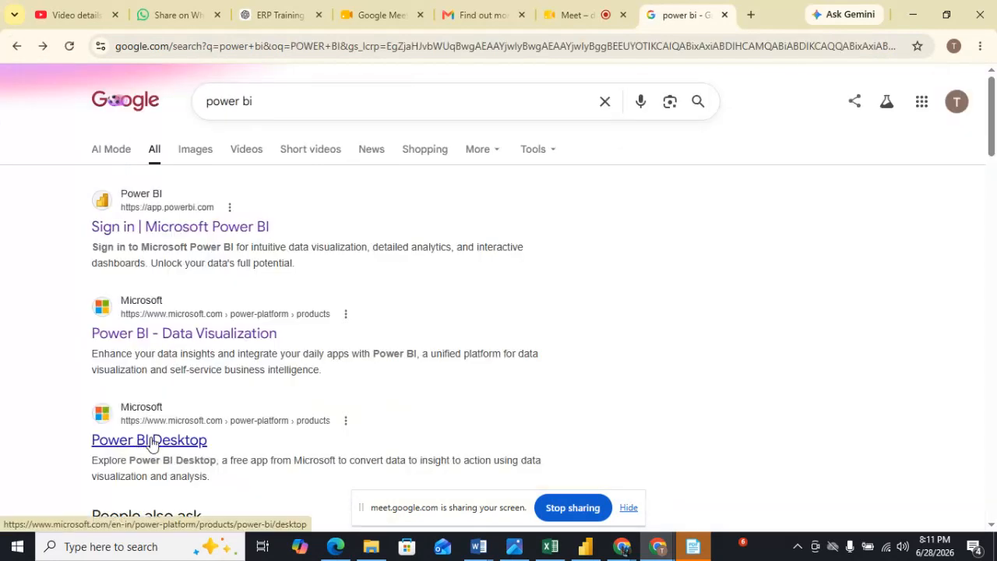
Open the Power BI Desktop page, choose Download now, and allow it to open Microsoft Store.
{"action": "left_click", "coordinate": [167, 436]}
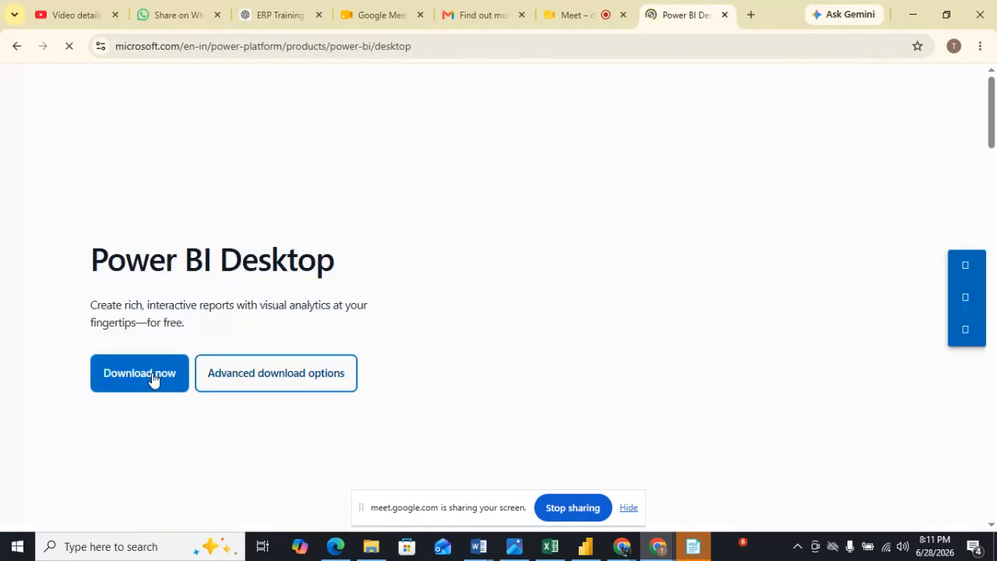
{"action": "left_click", "coordinate": [151, 373]}
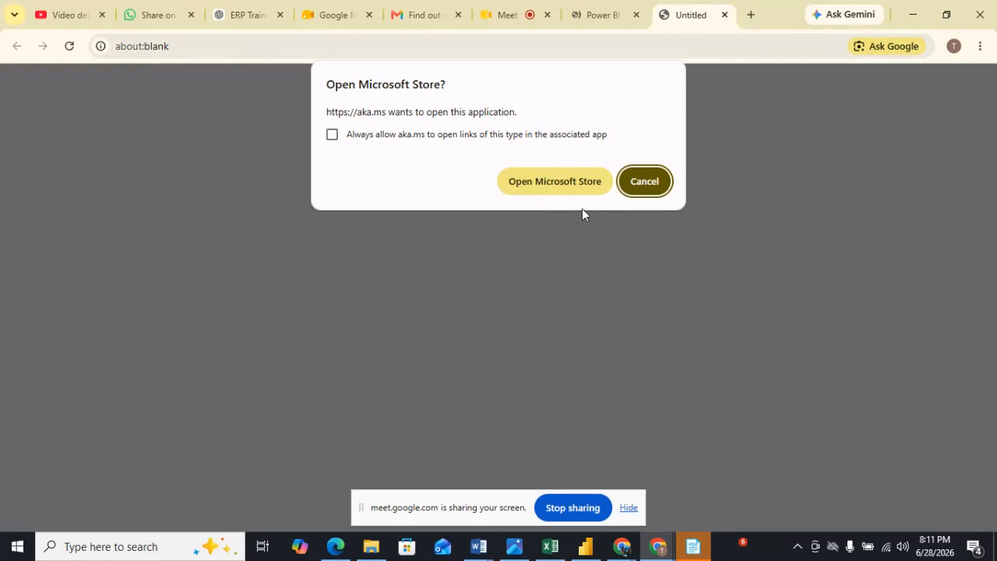
{"action": "left_click", "coordinate": [553, 183]}
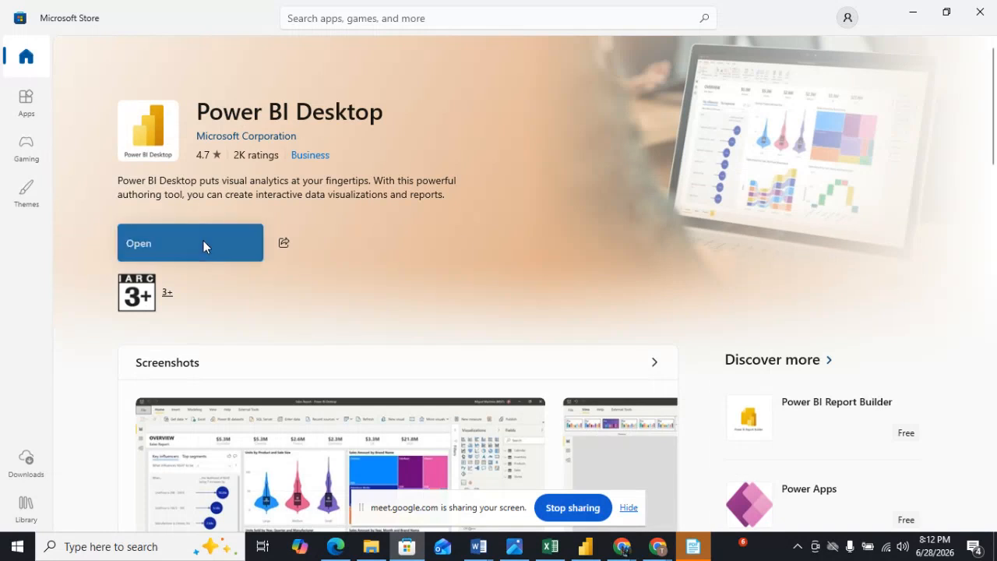
Try to open Power BI Desktop from its Store page and close the phone verification dialog.
{"action": "left_click", "coordinate": [203, 246]}
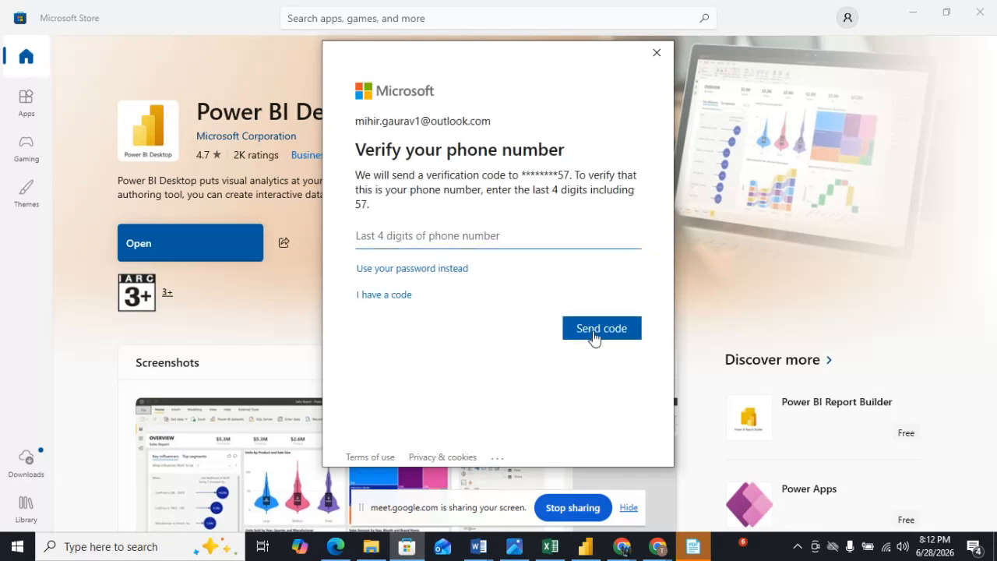
{"action": "left_click", "coordinate": [657, 54]}
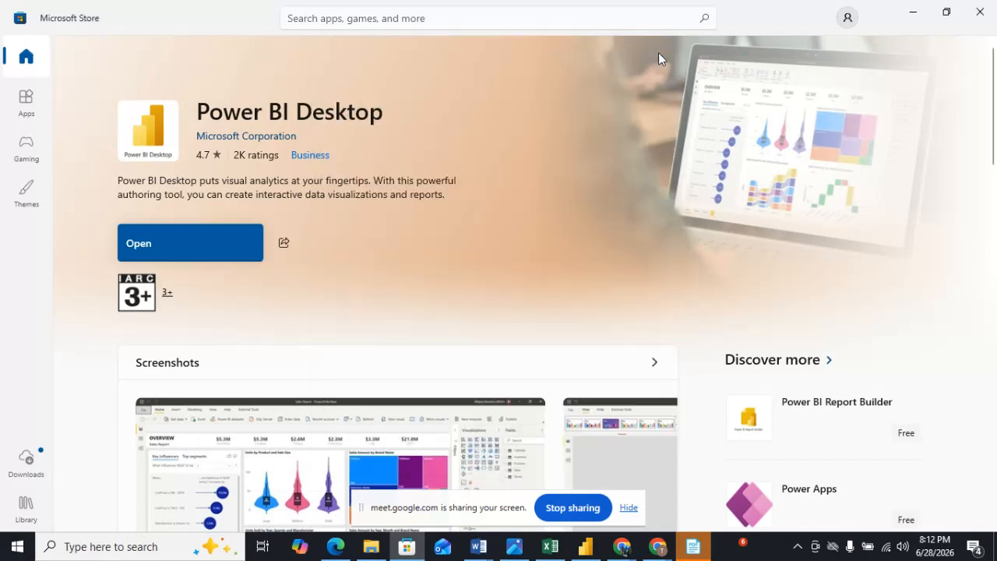
Minimize the Store, switch to the Meet tab, and bring up the open Power BI Desktop window.
{"action": "left_click", "coordinate": [913, 17]}
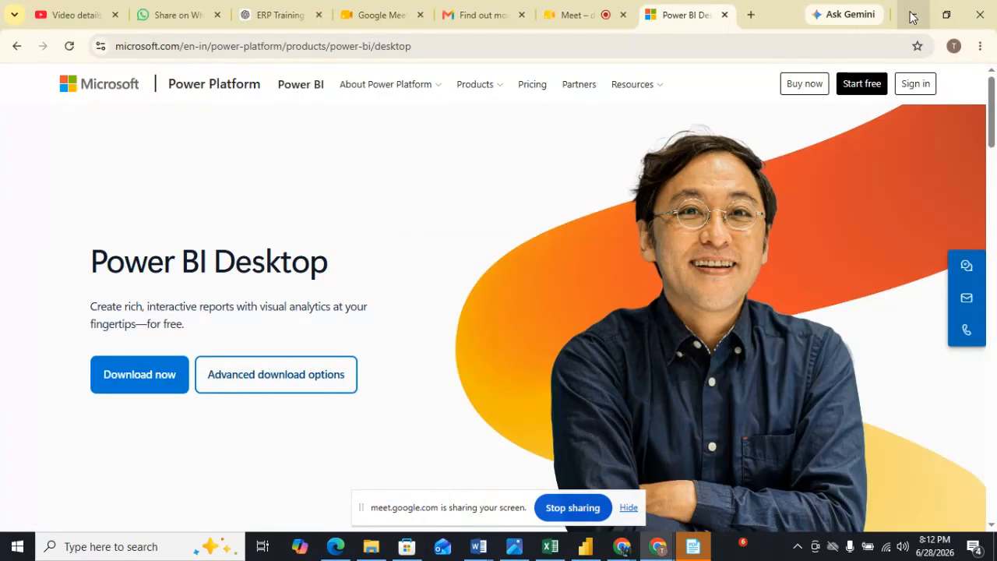
{"action": "left_click", "coordinate": [580, 16]}
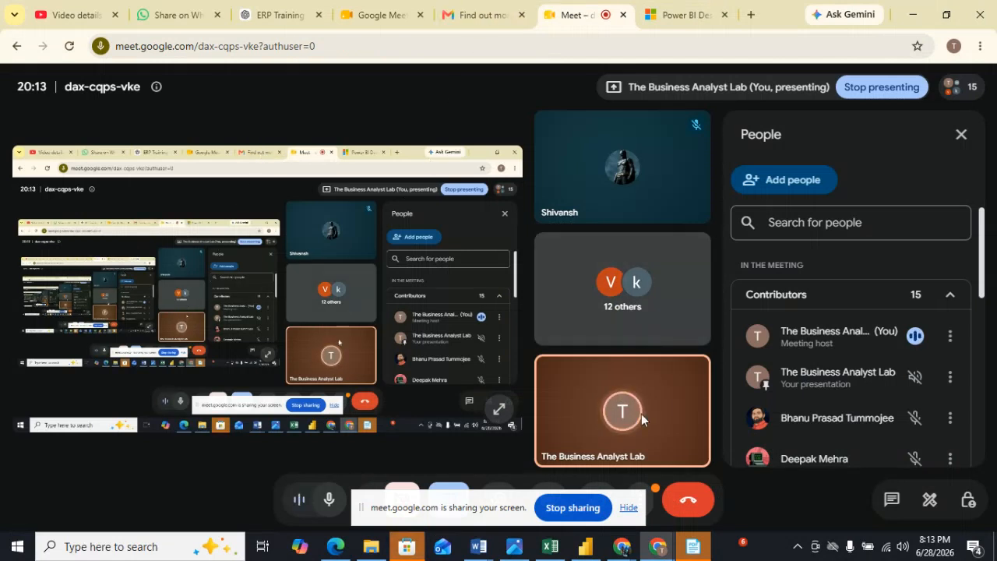
{"action": "left_click", "coordinate": [629, 508]}
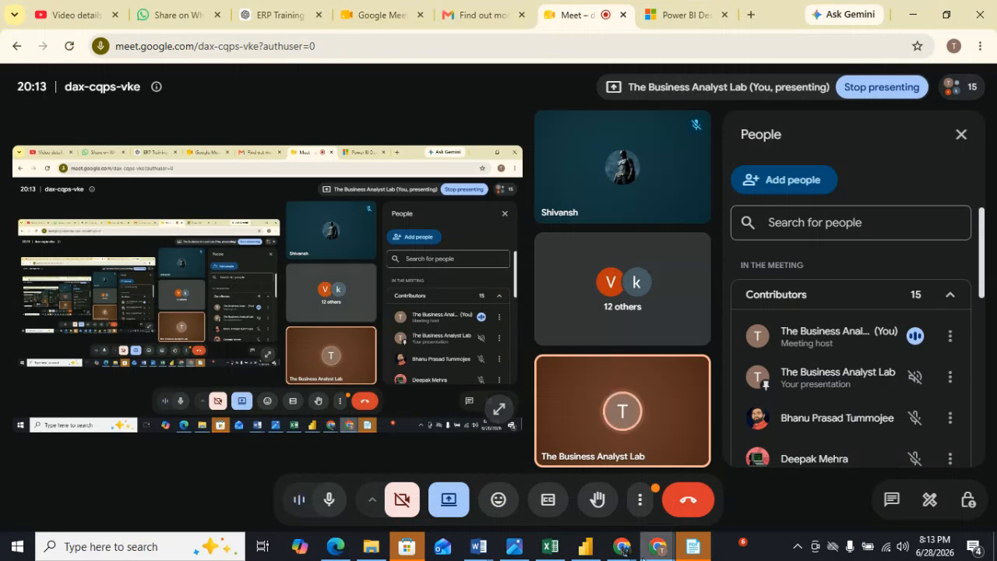
{"action": "mouse_move", "coordinate": [585, 543]}
{"action": "left_click", "coordinate": [584, 516]}
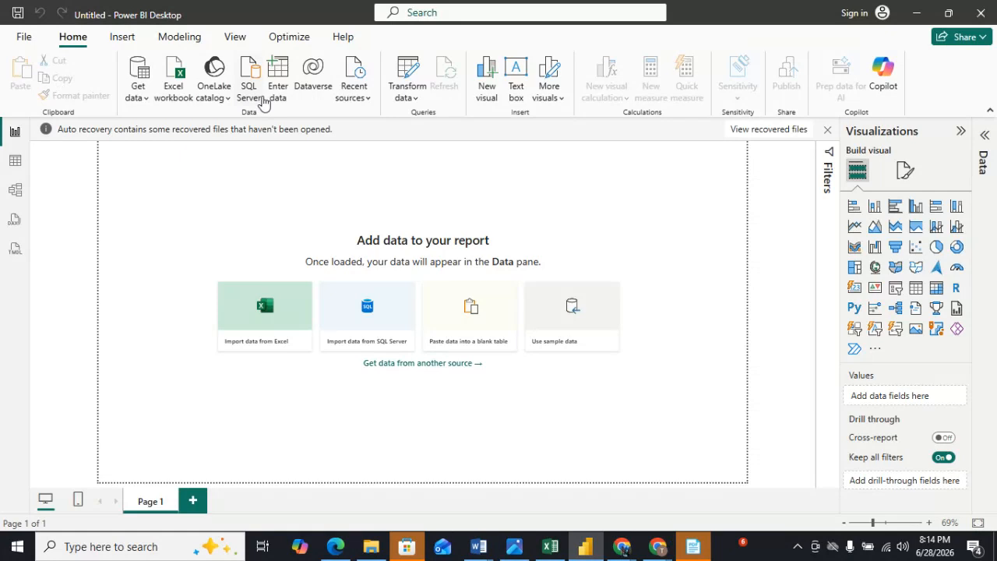
Show the Get data source list, then switch from Report view to Table view and back to Report view.
{"action": "left_click", "coordinate": [141, 98]}
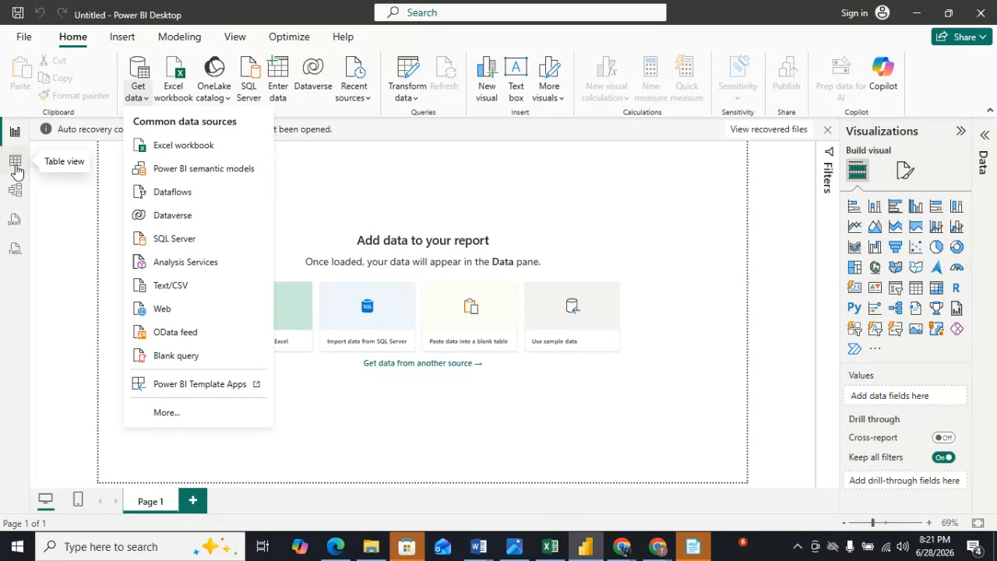
{"action": "left_click", "coordinate": [467, 212]}
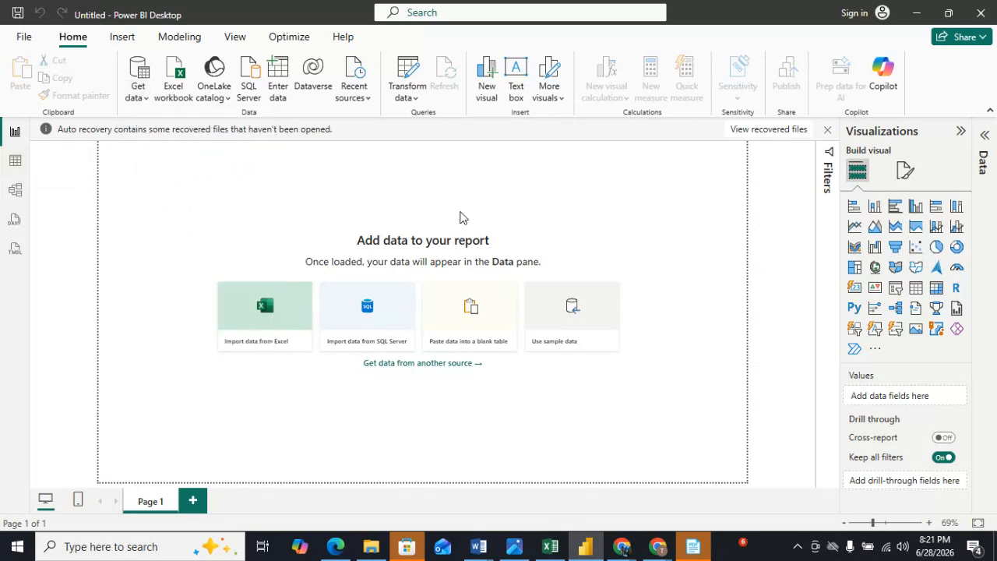
{"action": "left_click", "coordinate": [15, 163]}
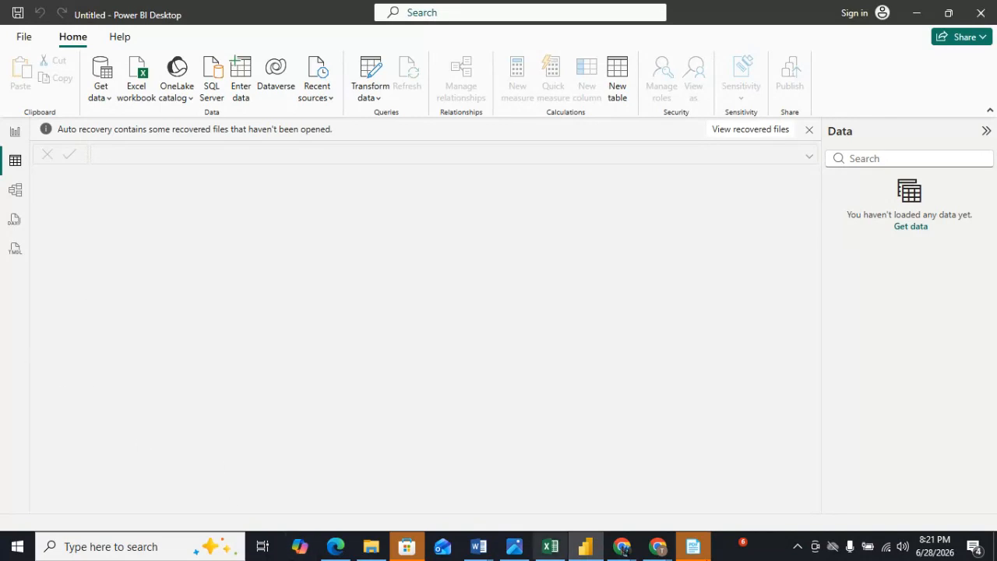
{"action": "left_click", "coordinate": [10, 136]}
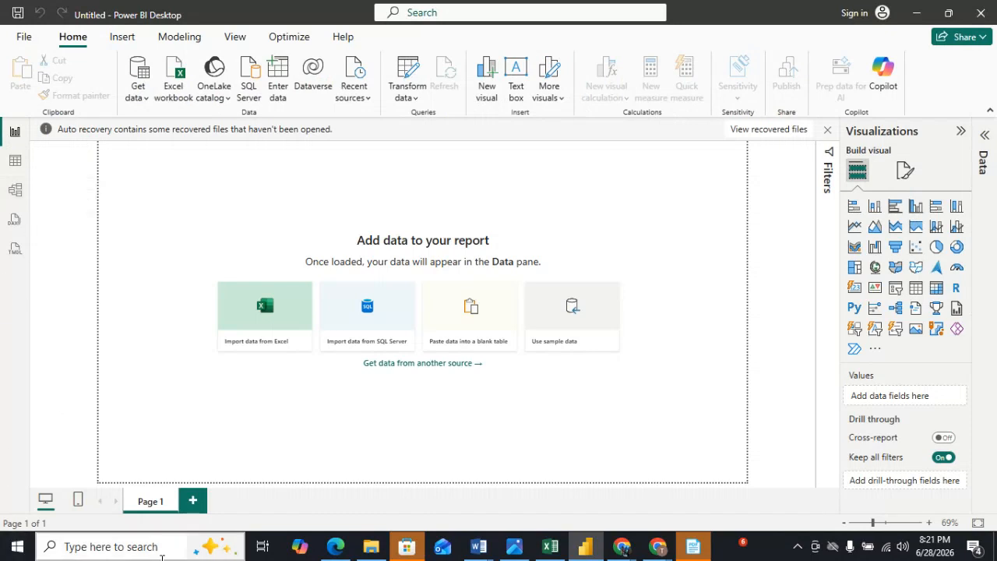
Switch to the Google Meet window, admit the waiting guest to the meeting, and return to Power BI Desktop.
{"action": "mouse_move", "coordinate": [657, 548]}
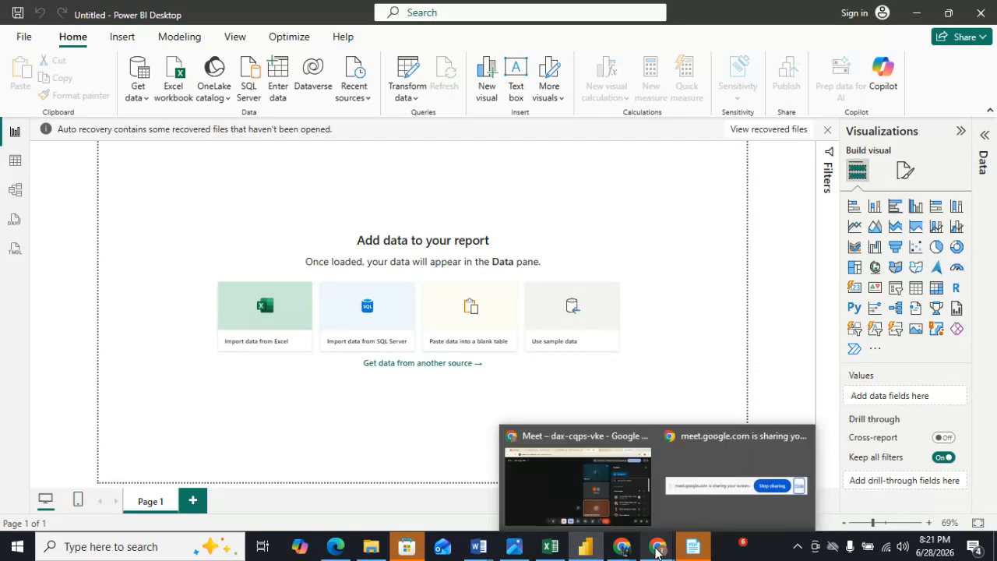
{"action": "left_click", "coordinate": [581, 487]}
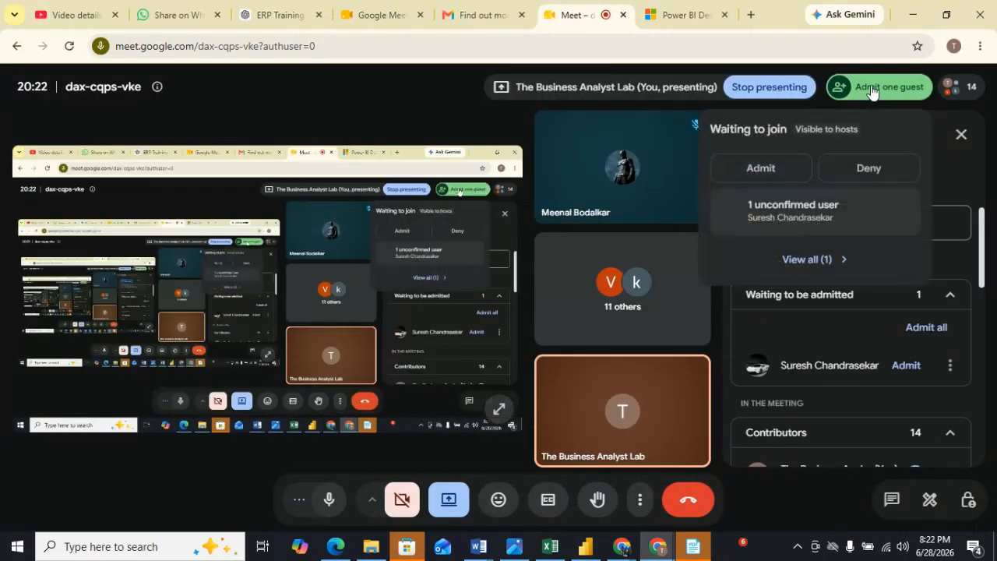
{"action": "left_click", "coordinate": [746, 169]}
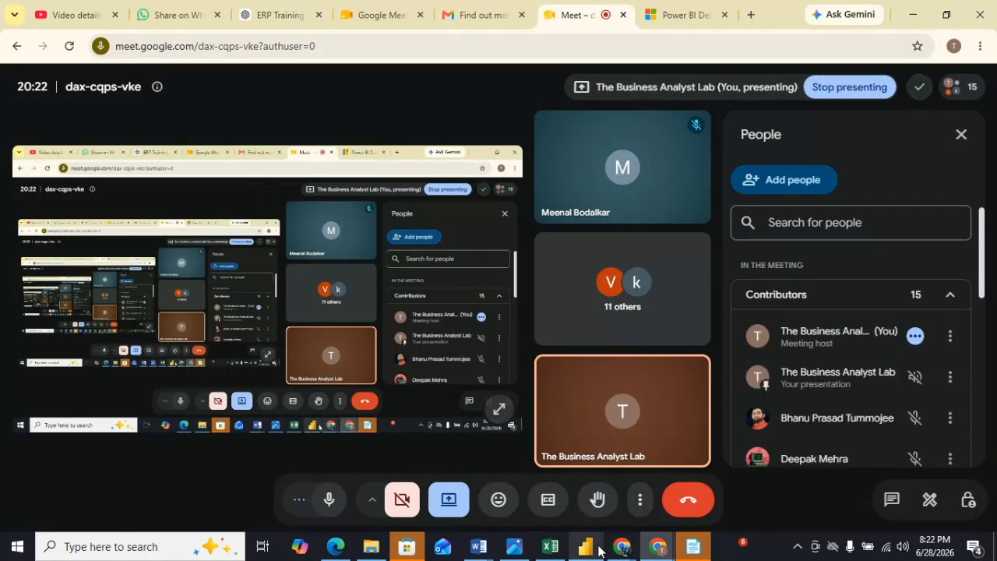
{"action": "mouse_move", "coordinate": [597, 550]}
{"action": "left_click", "coordinate": [577, 501]}
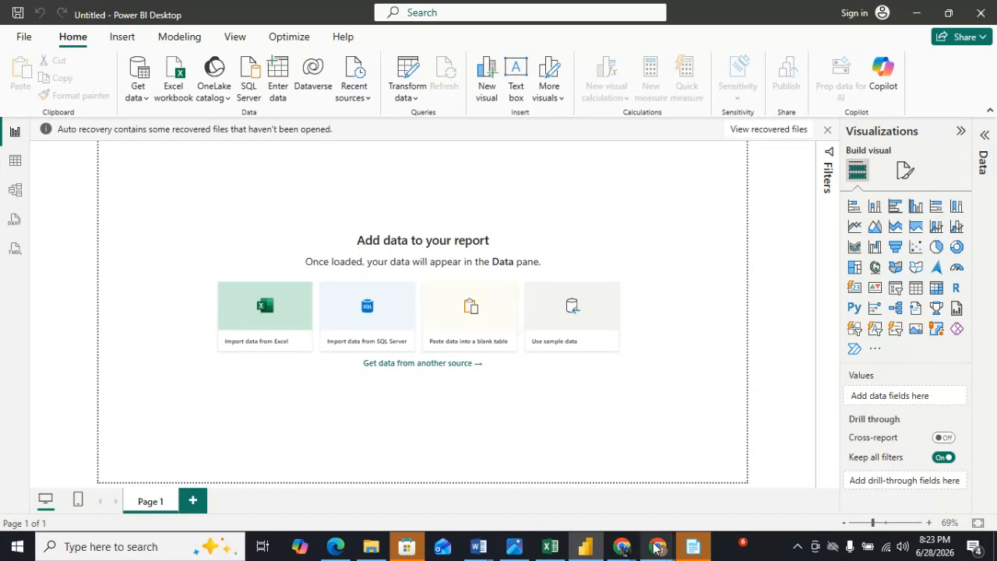
Switch back to the Google Meet window from Power BI Desktop.
{"action": "mouse_move", "coordinate": [654, 546]}
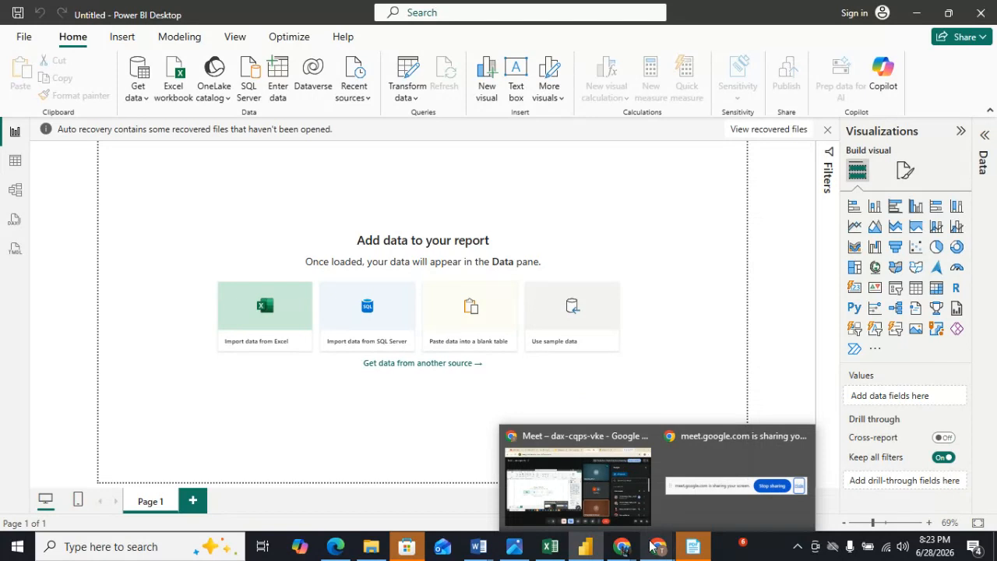
{"action": "left_click", "coordinate": [575, 503]}
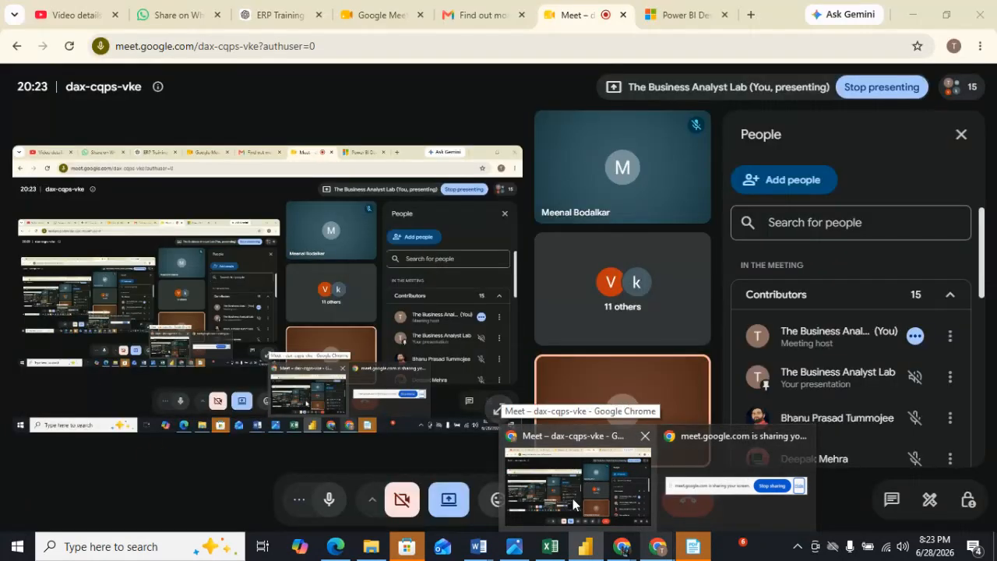
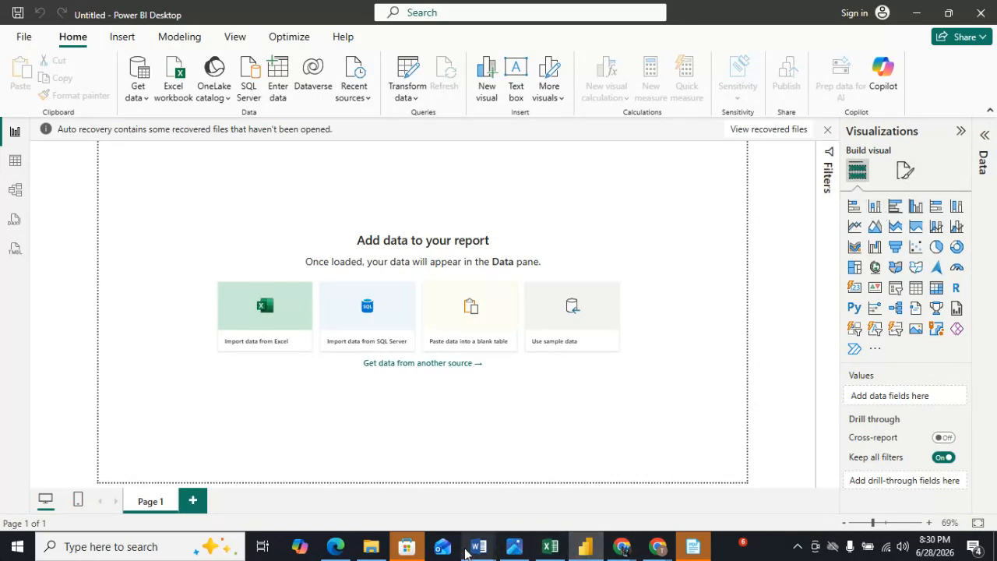
Switch to the Word document and add a "Data visualization charts:-" heading on new lines at the end.
{"action": "mouse_move", "coordinate": [479, 552]}
{"action": "left_click", "coordinate": [614, 508]}
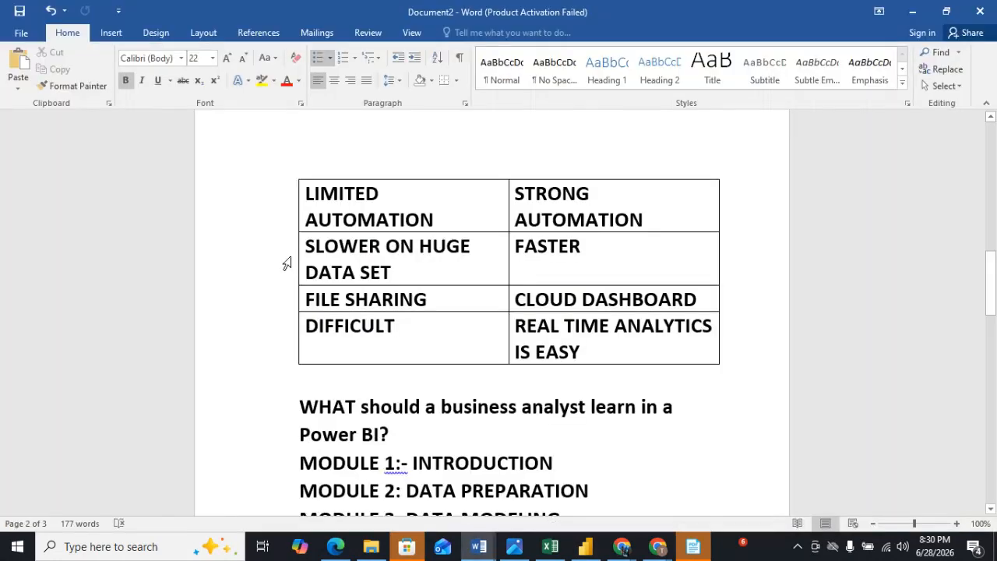
{"action": "scroll", "coordinate": [343, 304], "scroll_direction": "down", "scroll_amount": 15}
{"action": "scroll", "coordinate": [369, 321], "scroll_direction": "down", "scroll_amount": 10}
{"action": "key", "text": "Return"}
{"action": "key", "text": "Return"}
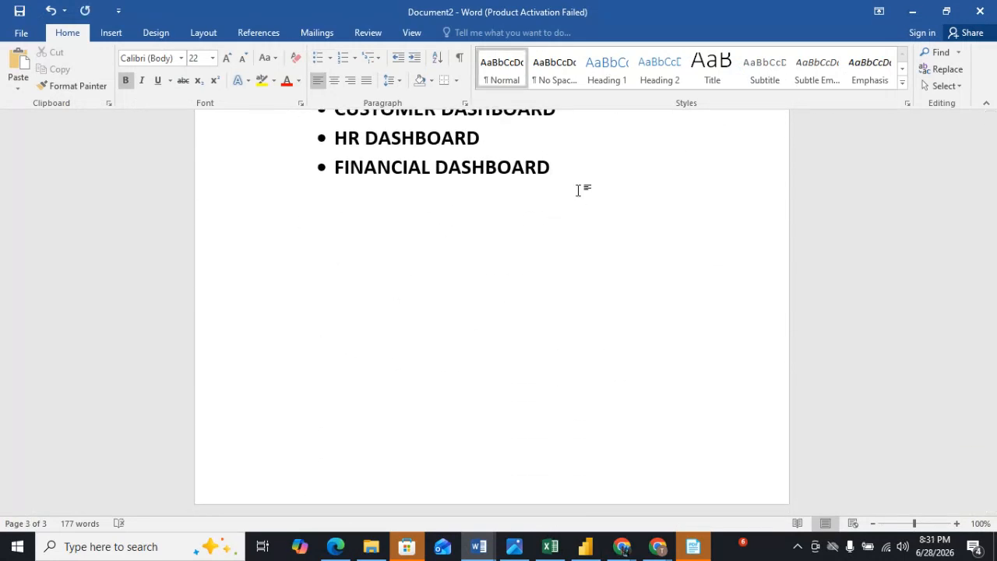
{"action": "type", "text": "data"}
{"action": "type", "text": "i"}
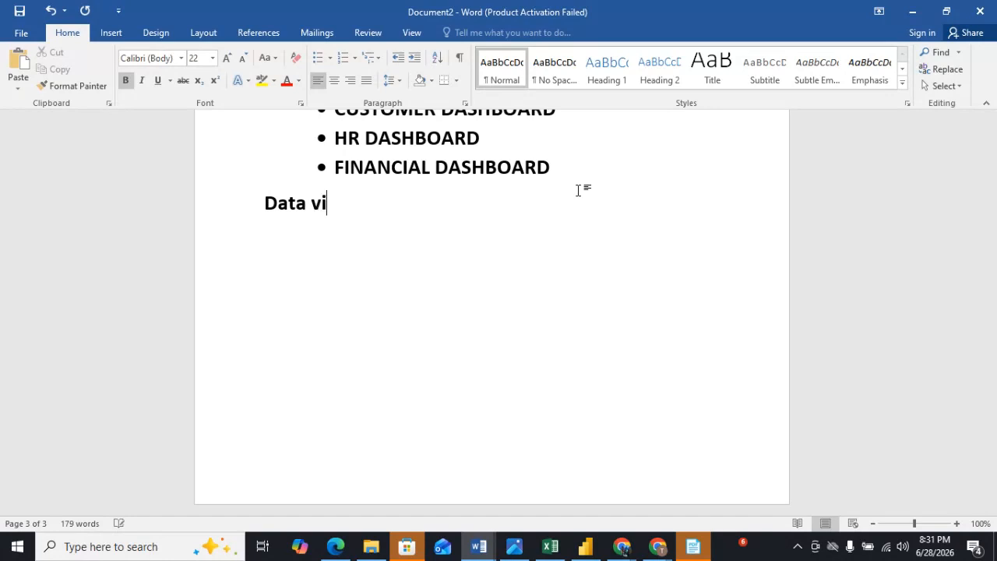
{"action": "type", "text": "zualization"}
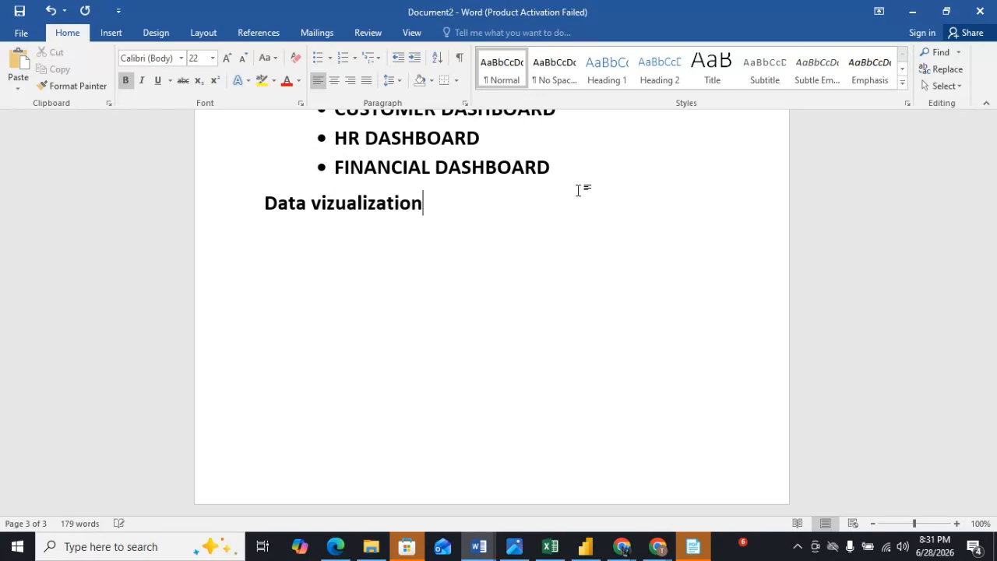
{"action": "type", "text": " charts"}
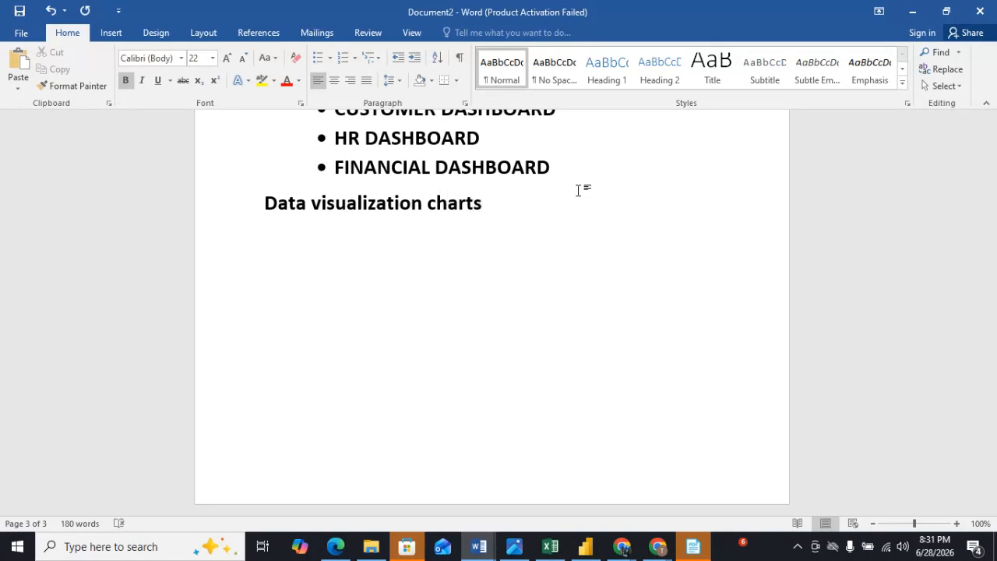
{"action": "type", "text": ":-"}
Add the line "Total value + breakdown = stacked bar chart" below the heading.
{"action": "key", "text": "Return"}
{"action": "type", "text": "total"}
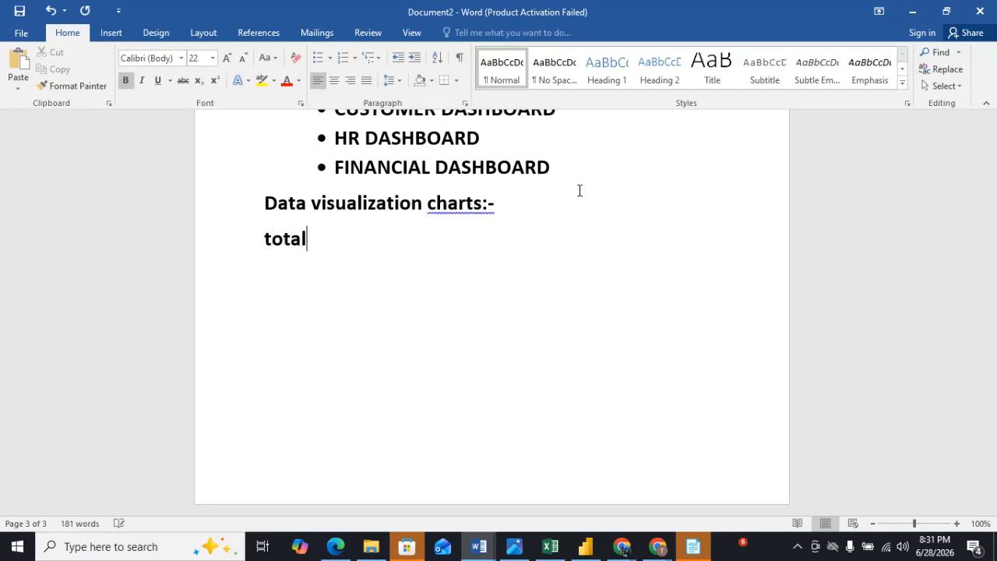
{"action": "type", "text": " value"}
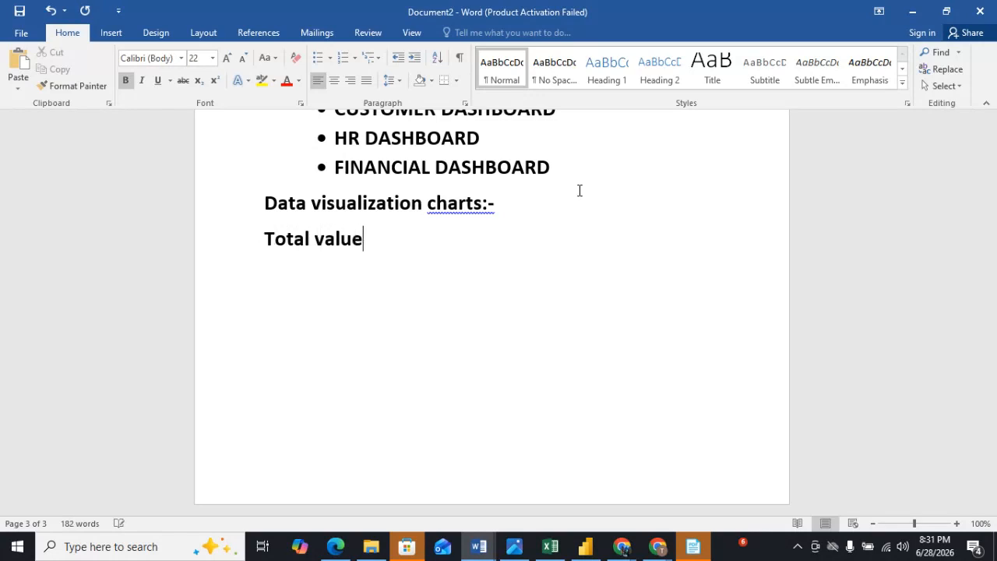
{"action": "type", "text": " + break"}
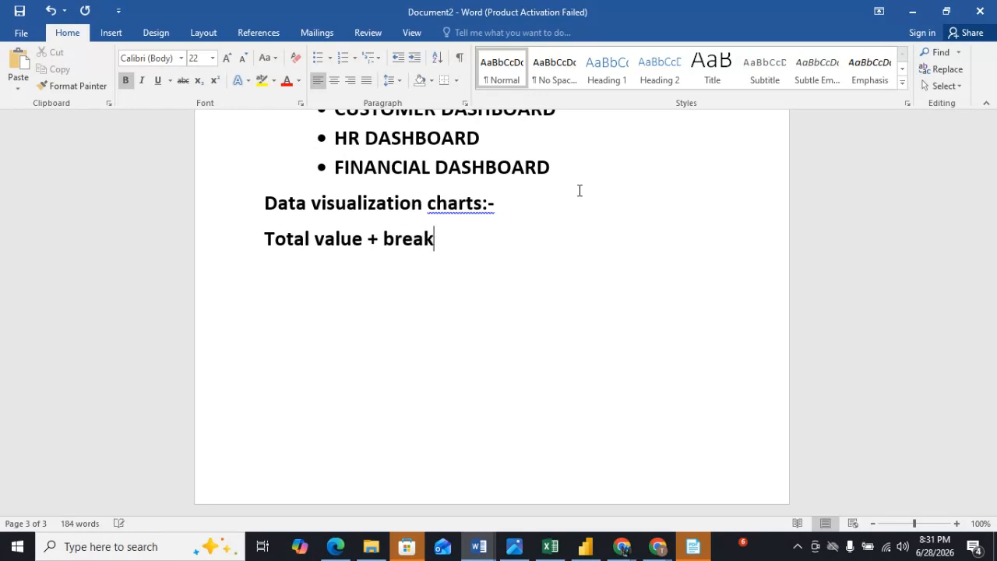
{"action": "type", "text": "down ="}
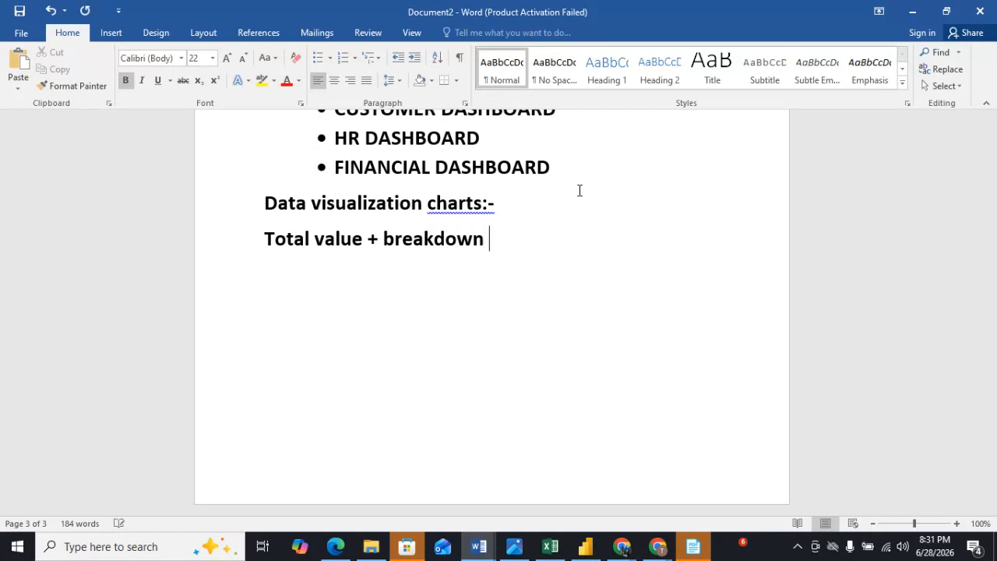
{"action": "type", "text": " stacked "}
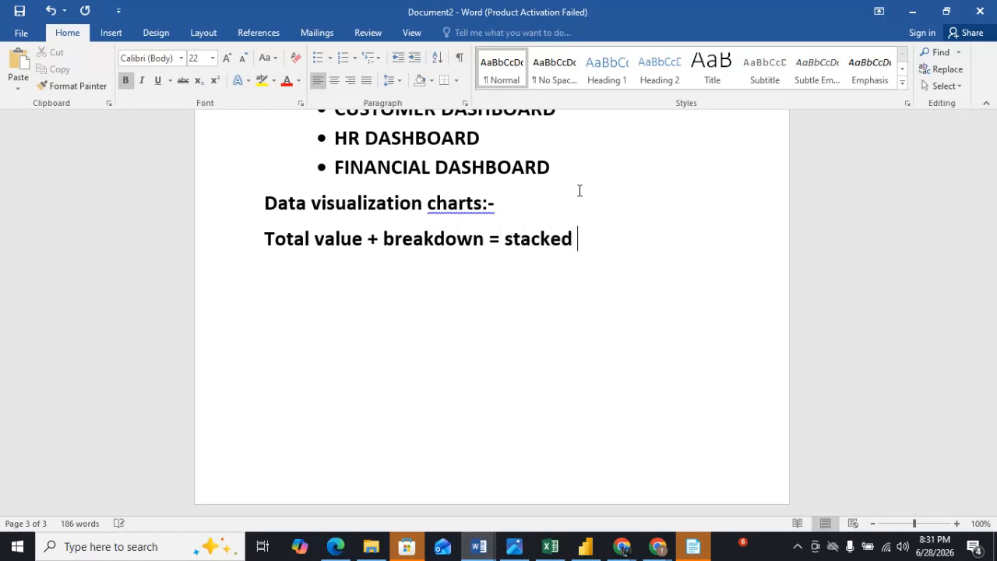
{"action": "type", "text": "bar chart"}
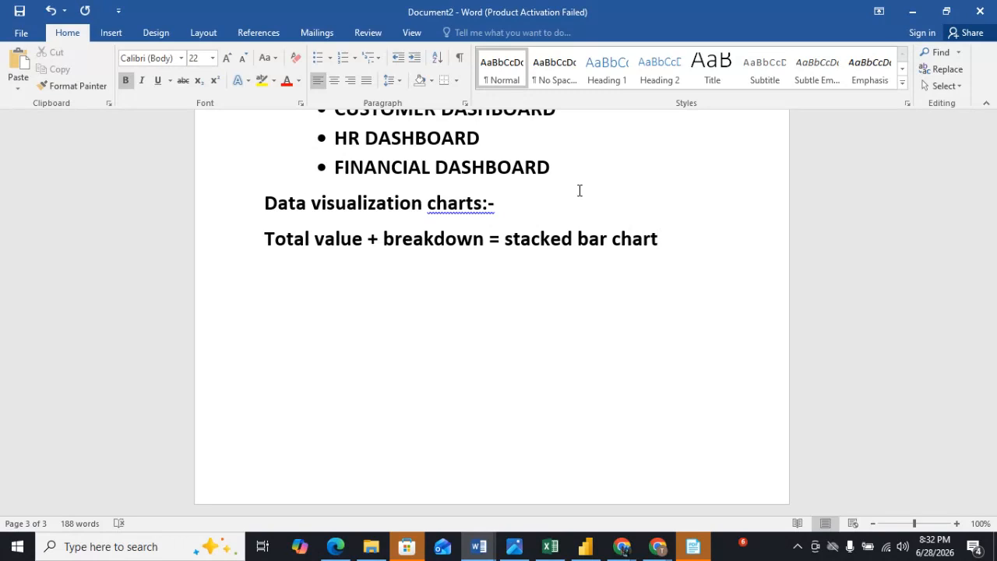
Add the line "We use to compare total values categories", correcting the misspelled word to categories.
{"action": "key", "text": "Return"}
{"action": "type", "text": "we use to "}
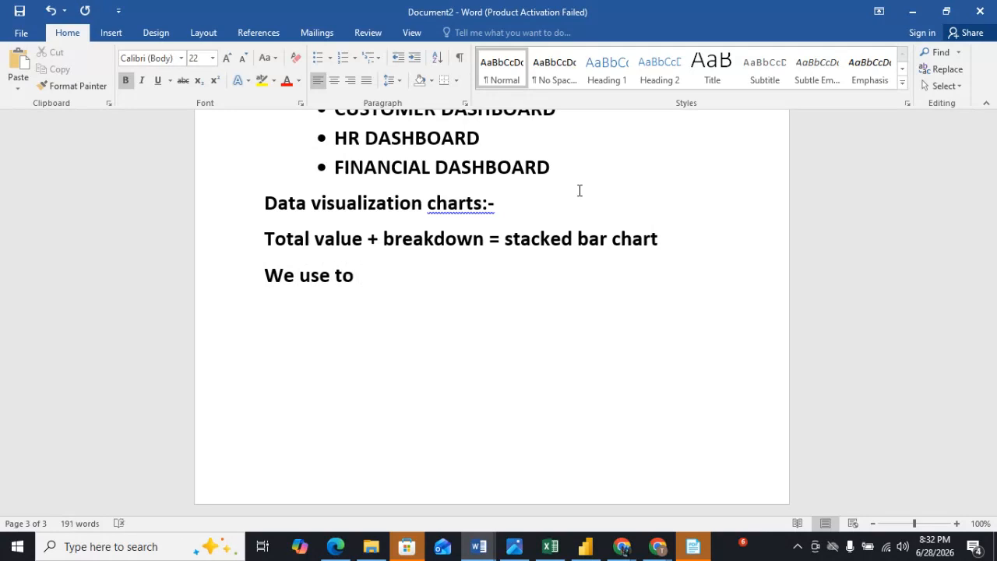
{"action": "type", "text": "compare "}
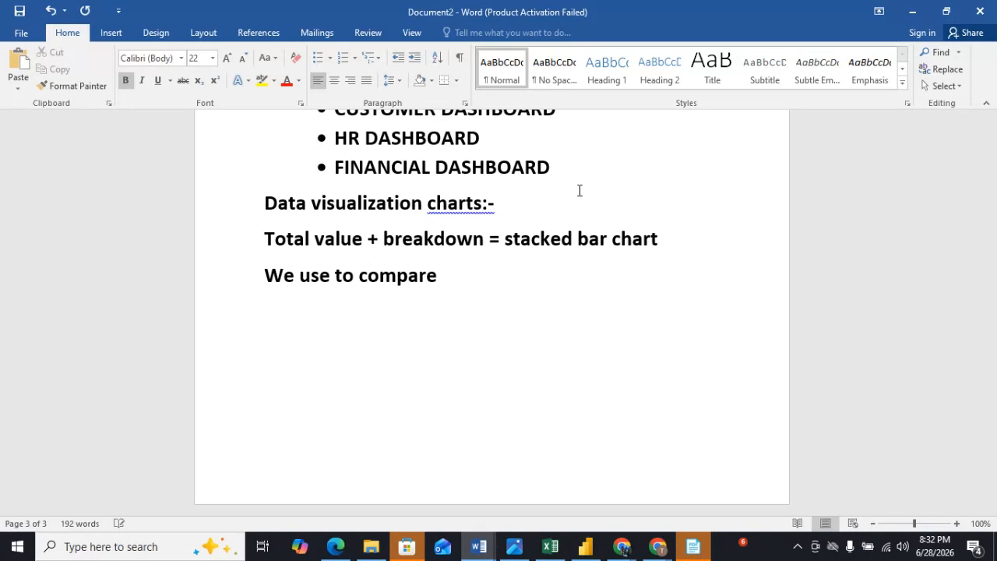
{"action": "type", "text": "total values categoriues"}
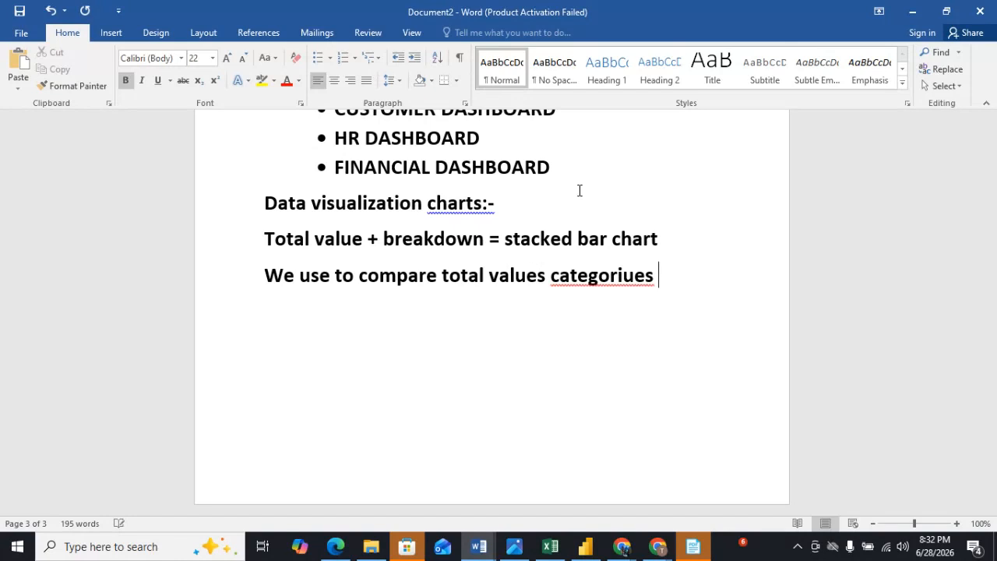
{"action": "key", "text": "shift+F10"}
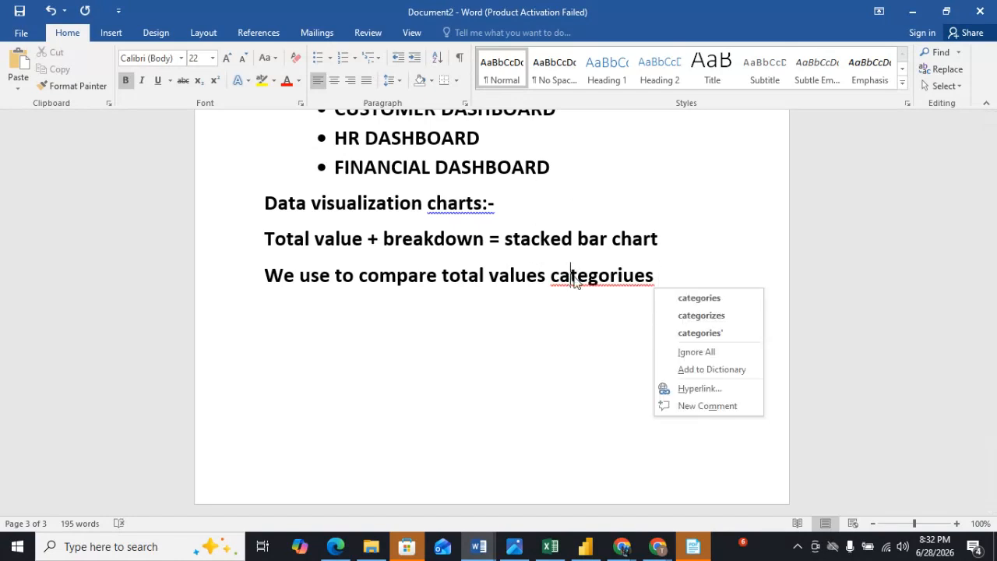
{"action": "left_click", "coordinate": [700, 296]}
{"action": "left_click", "coordinate": [688, 286]}
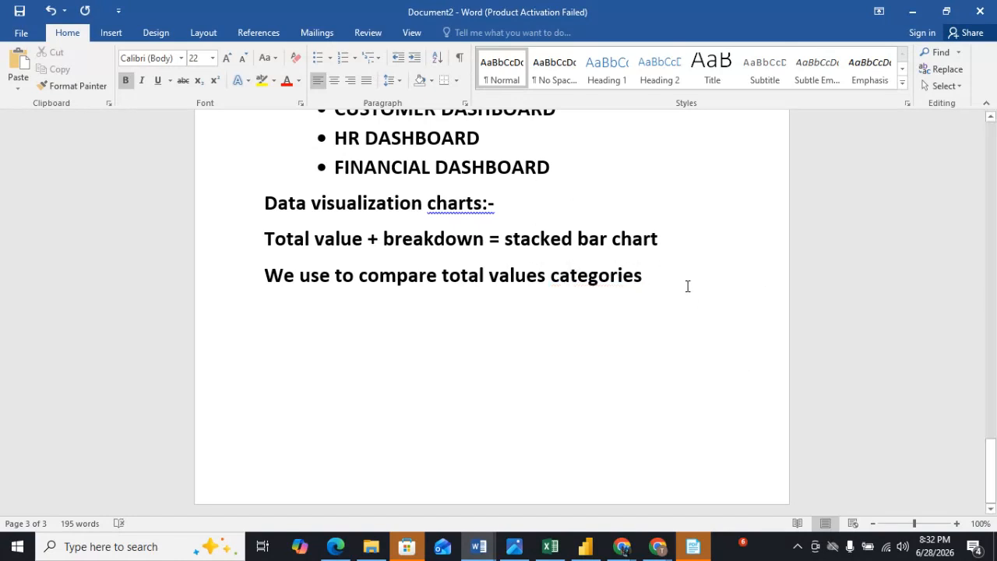
Insert a "Stacked bar chart" line directly below the Data visualization charts heading.
{"action": "left_click", "coordinate": [524, 207]}
{"action": "key", "text": "Return"}
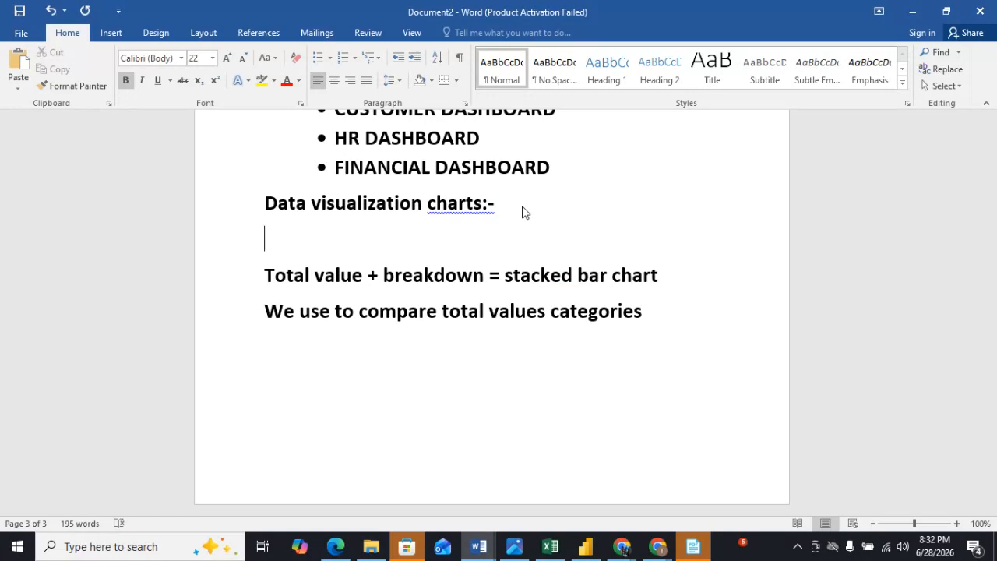
{"action": "type", "text": "$tacked bar chart"}
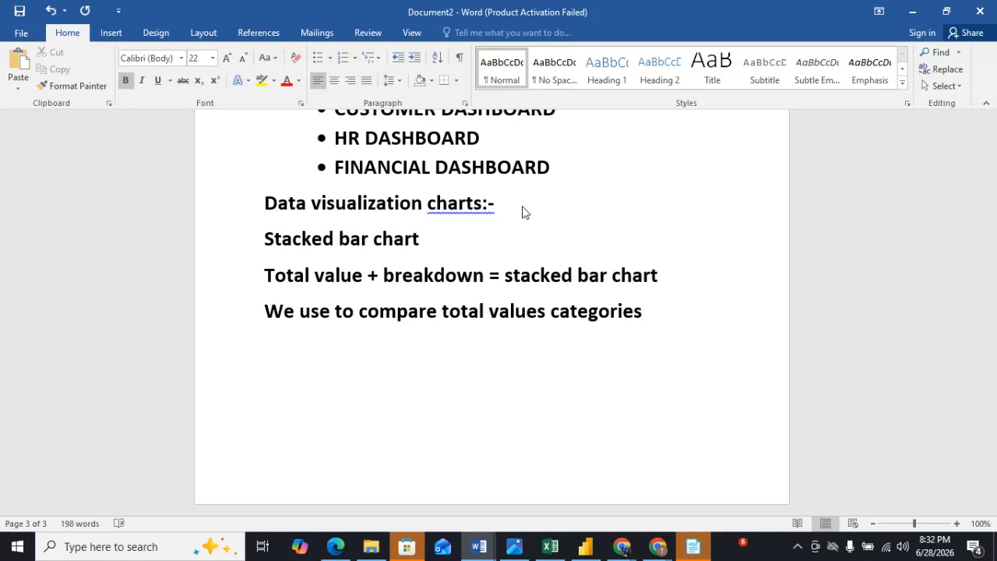
Highlight the "Stacked bar chart" line in yellow and start a new line after the last sentence.
{"action": "left_click_drag", "start_coordinate": [265, 239], "coordinate": [419, 247]}
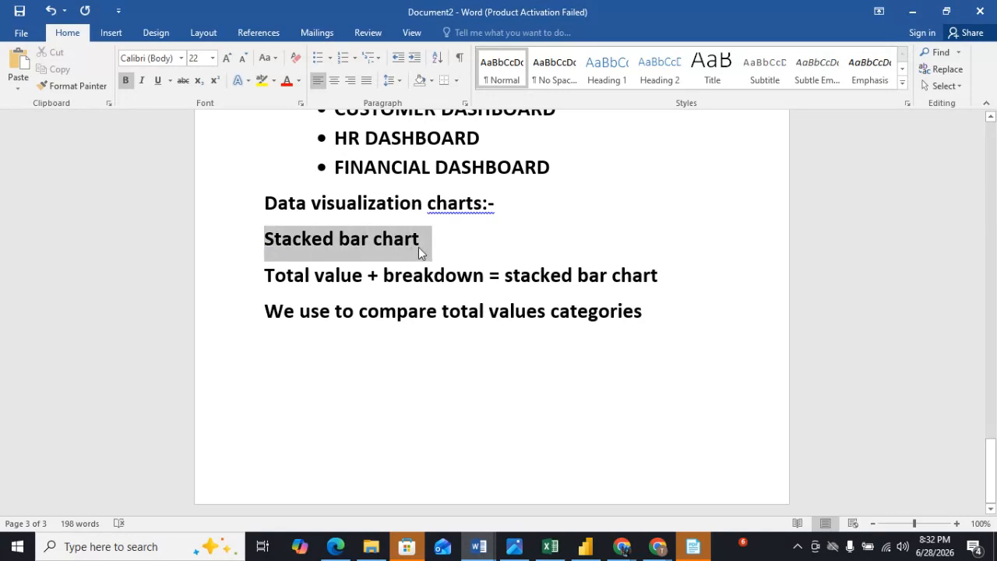
{"action": "left_click", "coordinate": [476, 223]}
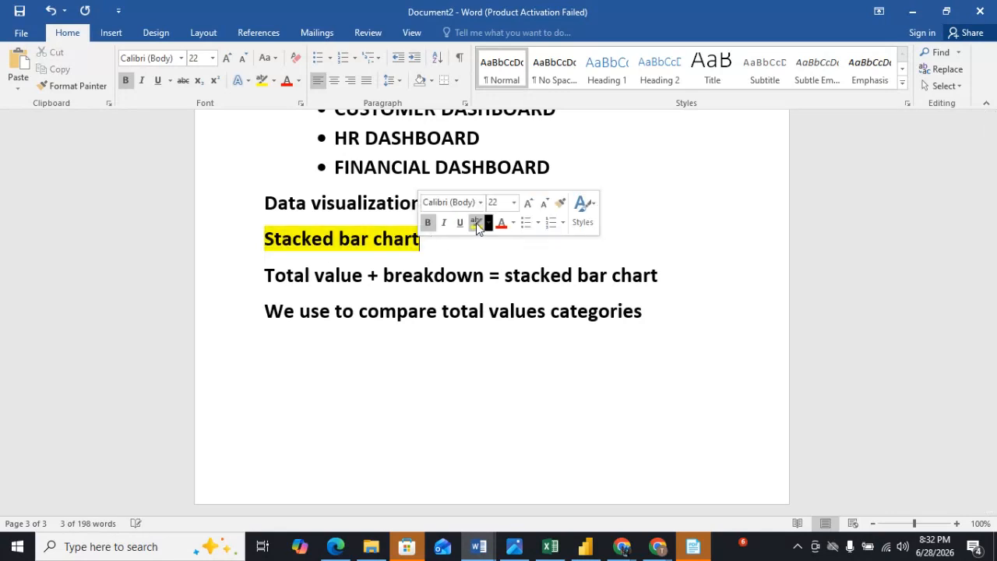
{"action": "left_click", "coordinate": [675, 312]}
{"action": "key", "text": "Return"}
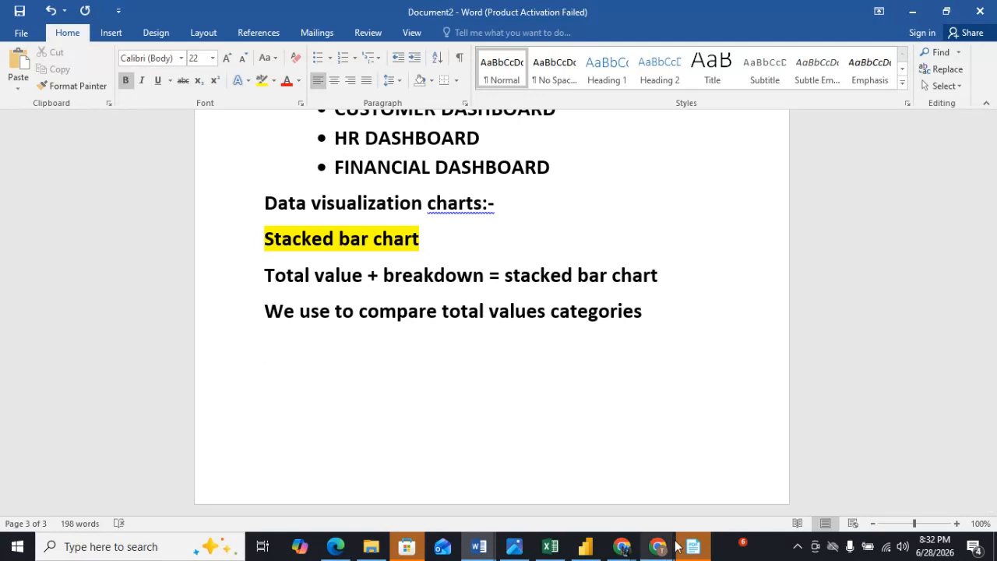
Switch briefly to the Google Meet window, then bring up Power BI Desktop.
{"action": "mouse_move", "coordinate": [675, 546]}
{"action": "left_click", "coordinate": [604, 508]}
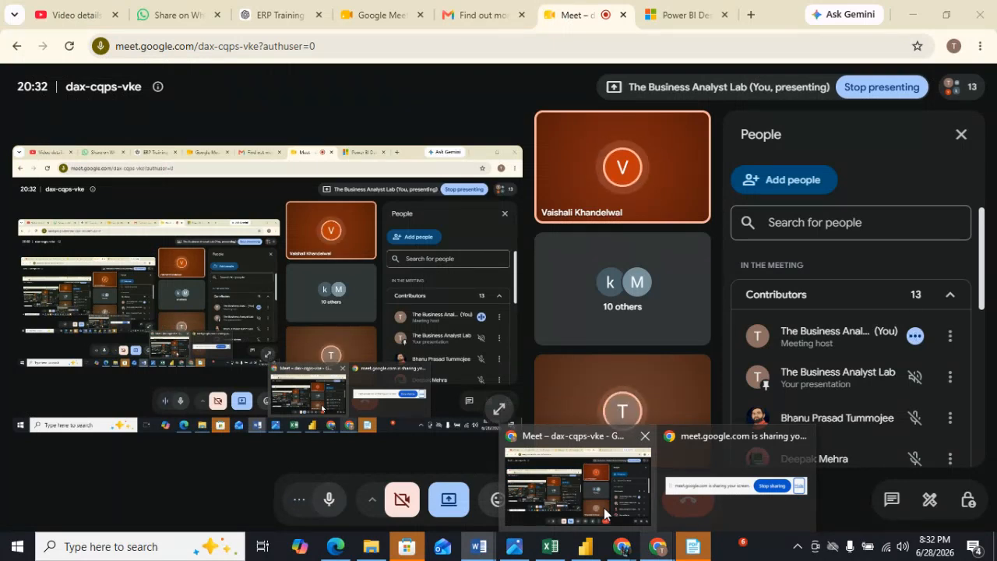
{"action": "left_click", "coordinate": [540, 474]}
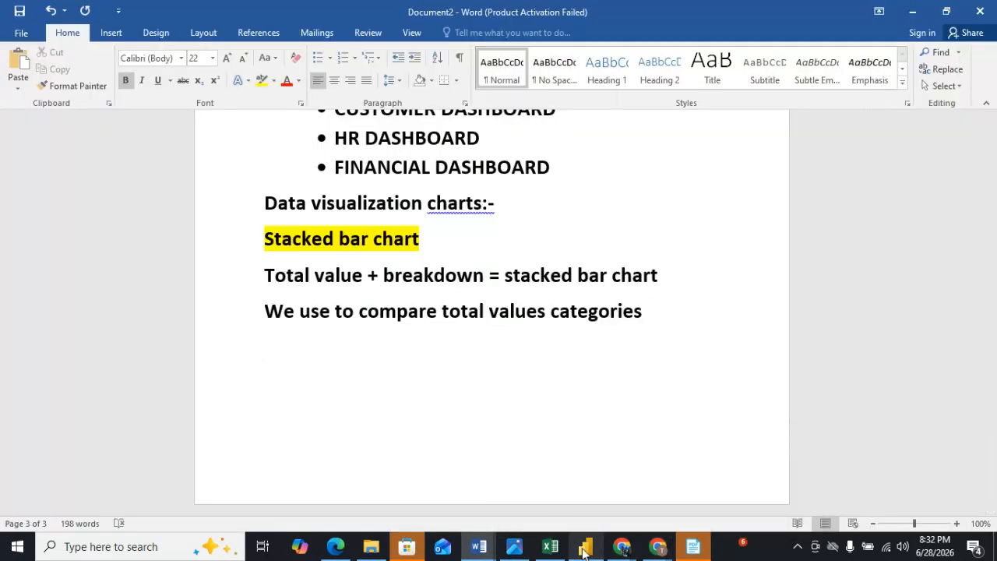
{"action": "mouse_move", "coordinate": [585, 550]}
{"action": "left_click", "coordinate": [586, 492]}
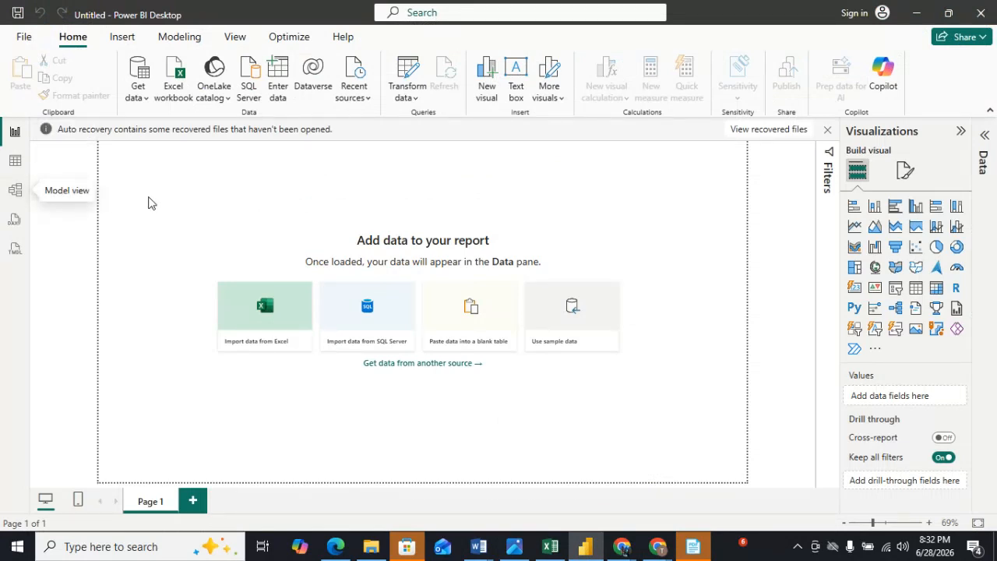
{"action": "left_click", "coordinate": [138, 87]}
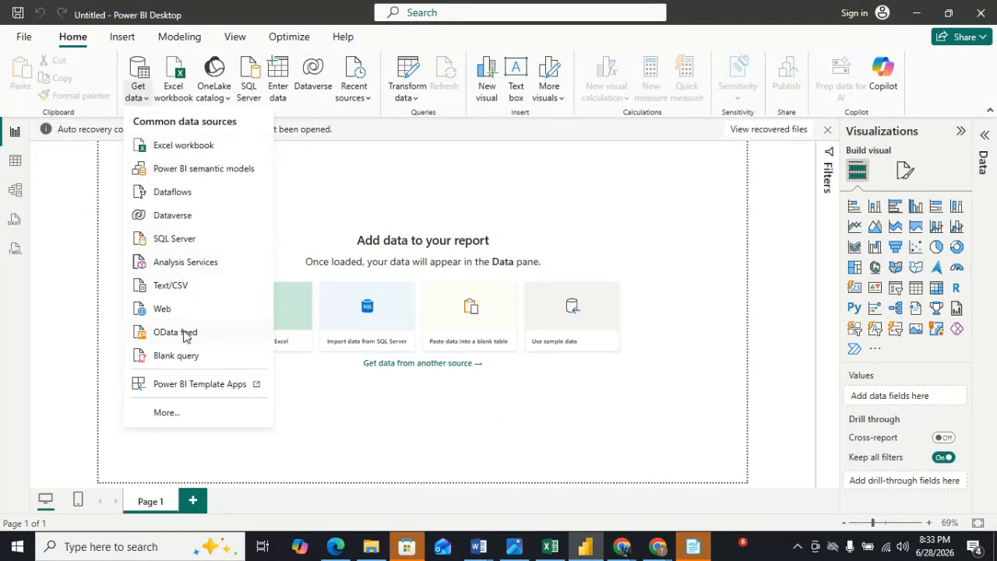
{"action": "left_click", "coordinate": [182, 289]}
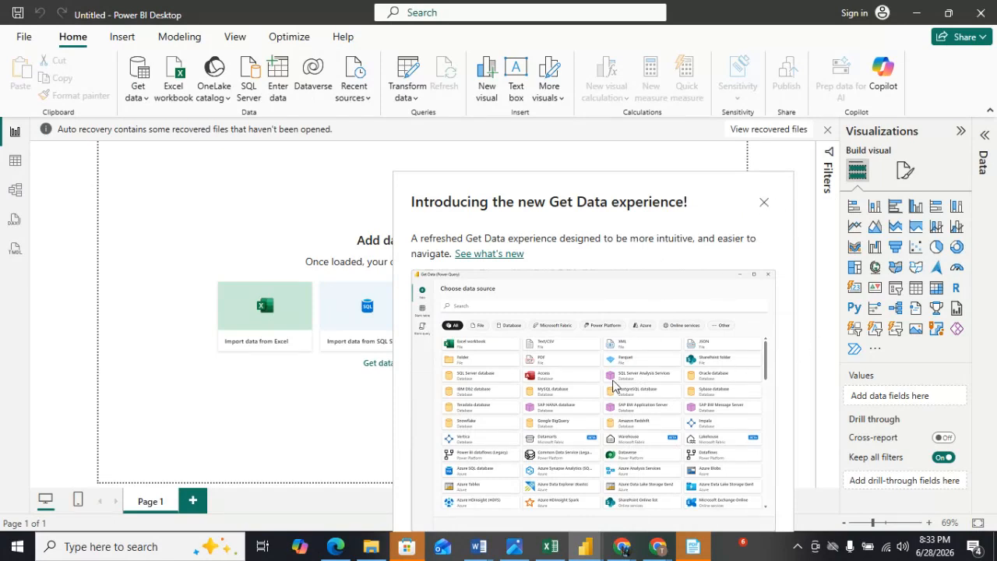
{"action": "left_click", "coordinate": [764, 203]}
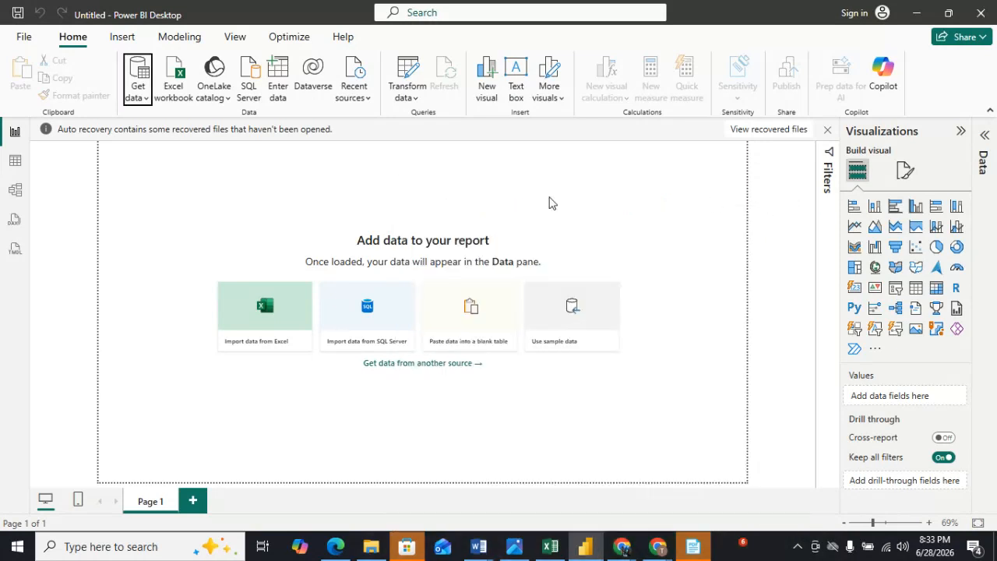
{"action": "left_click", "coordinate": [138, 92]}
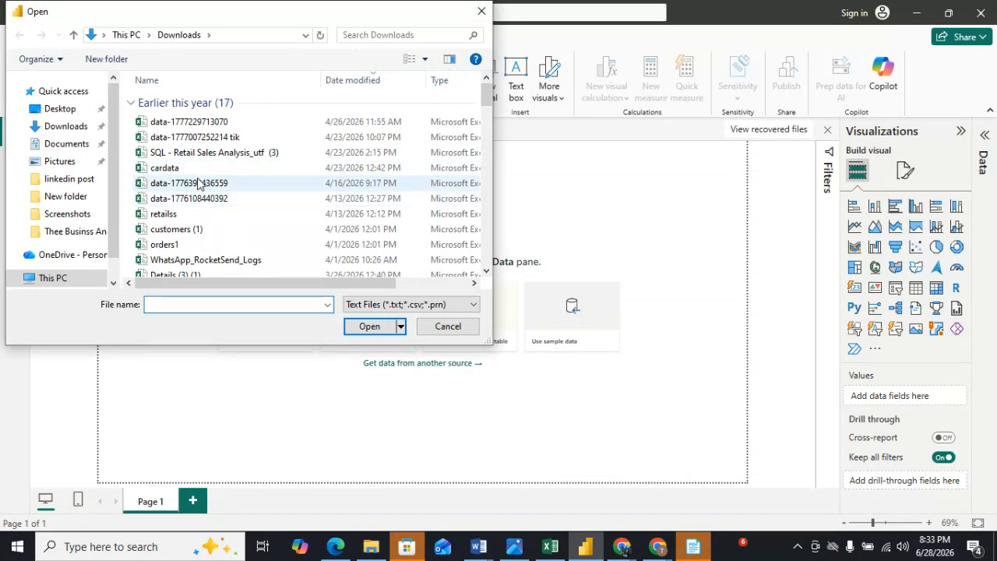
{"action": "left_click", "coordinate": [182, 154]}
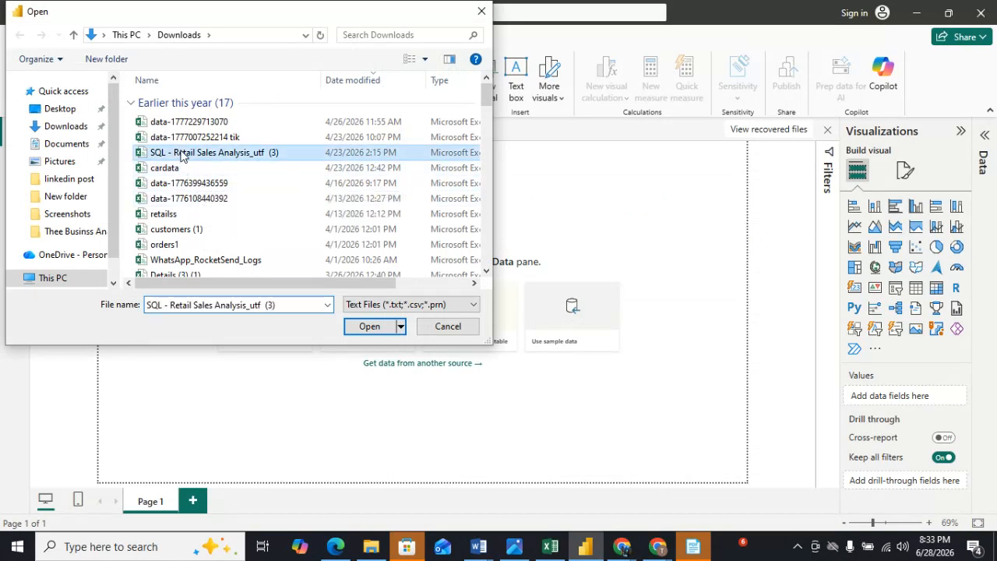
{"action": "left_click", "coordinate": [371, 327]}
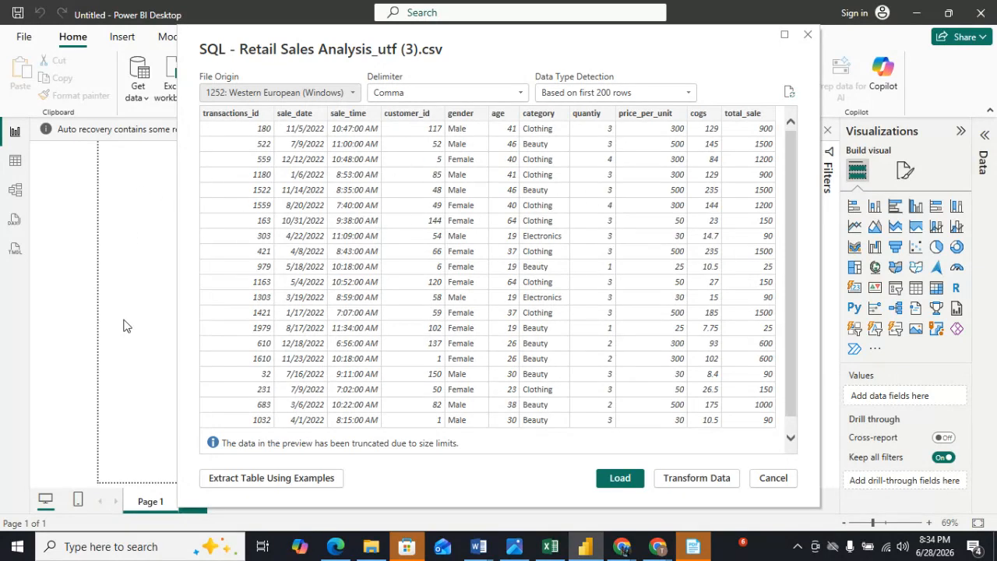
{"action": "left_click", "coordinate": [808, 35]}
Import SQL - Retail Sales Analysis_utf (3) from Downloads as a Text/CSV source and open it for transforming in Power Query.
{"action": "left_click", "coordinate": [147, 94]}
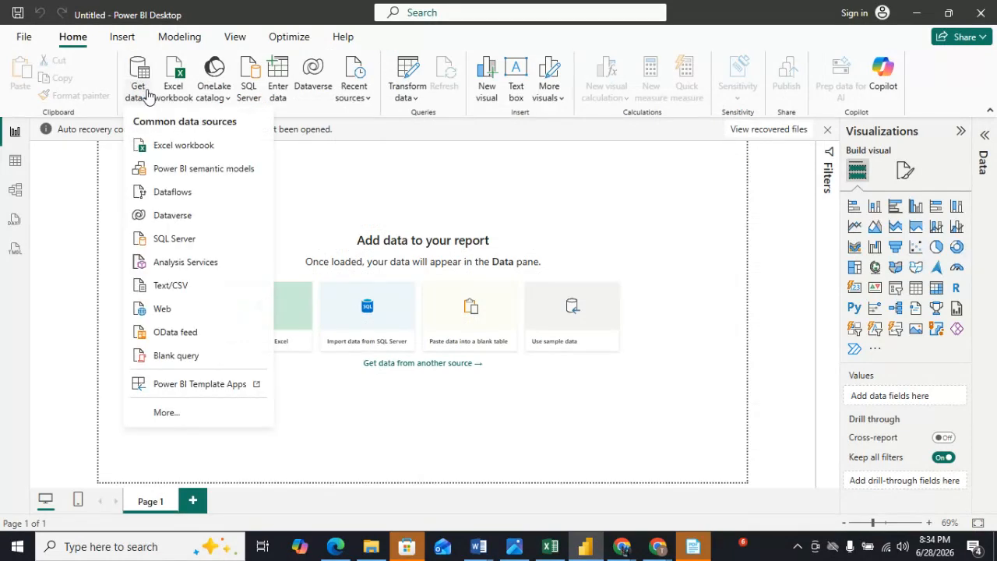
{"action": "left_click", "coordinate": [179, 285]}
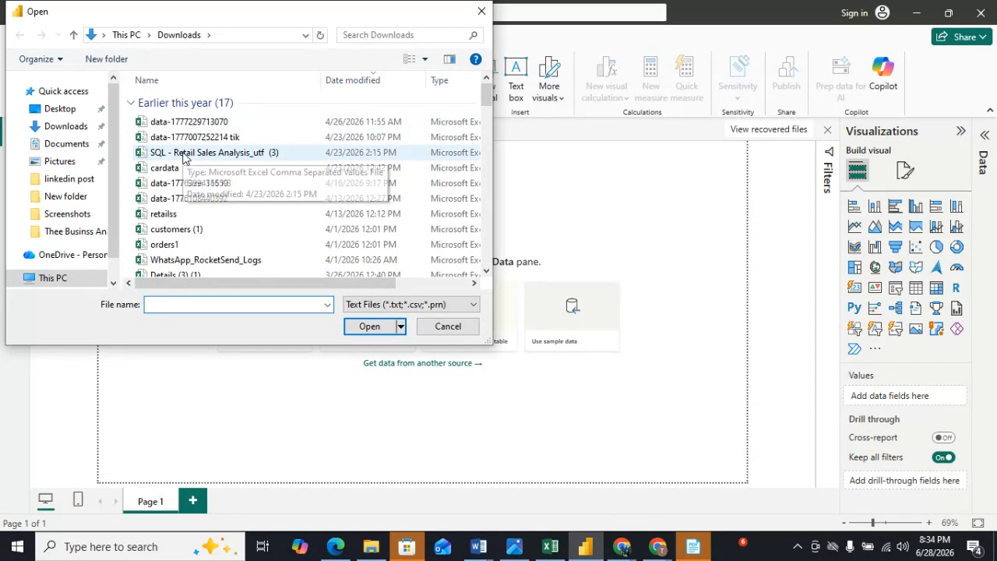
{"action": "left_click", "coordinate": [185, 154]}
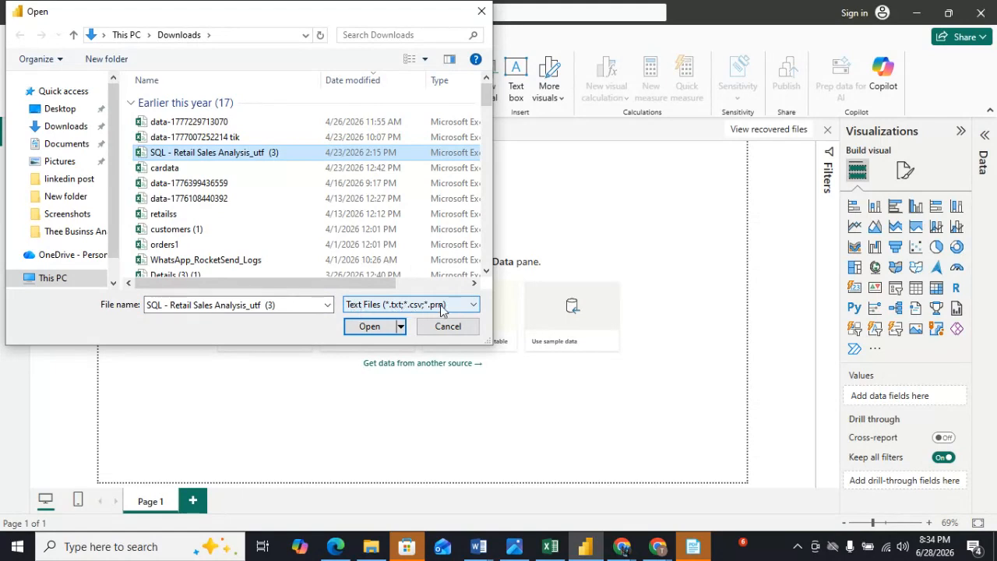
{"action": "left_click", "coordinate": [362, 328]}
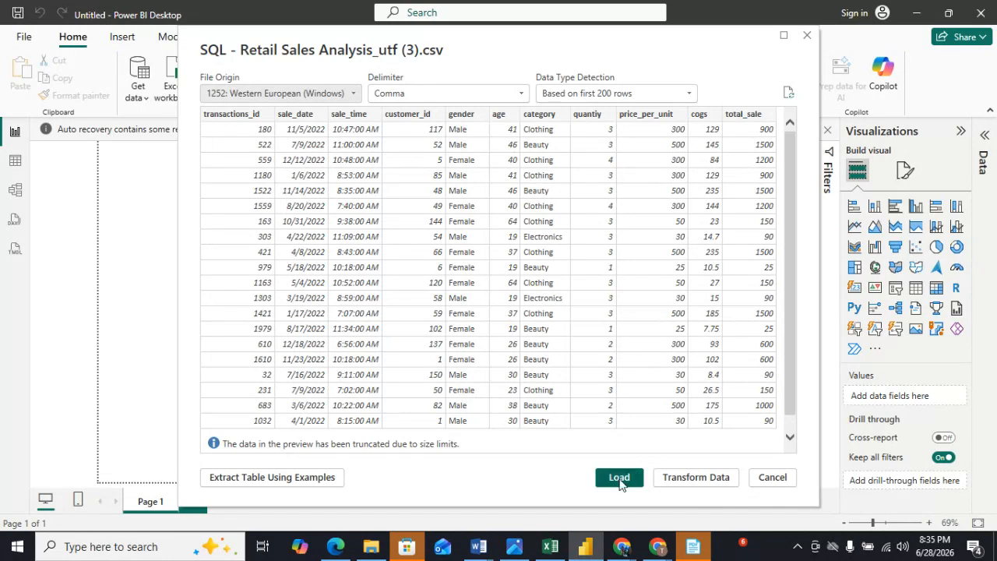
{"action": "left_click", "coordinate": [710, 483]}
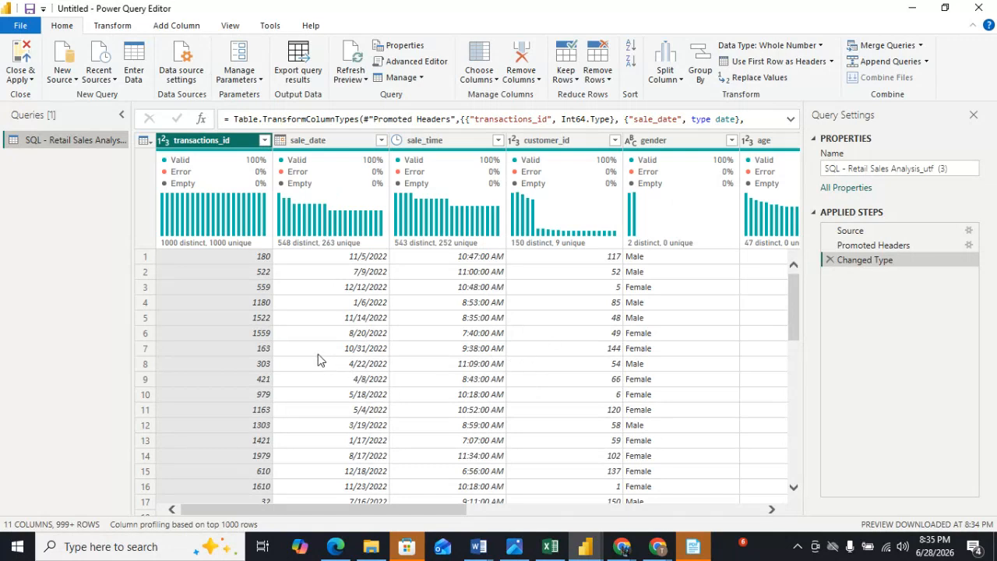
Examine the rows of the imported retail sales table in the Power Query preview.
{"action": "scroll", "coordinate": [441, 391], "scroll_direction": "down", "scroll_amount": 7}
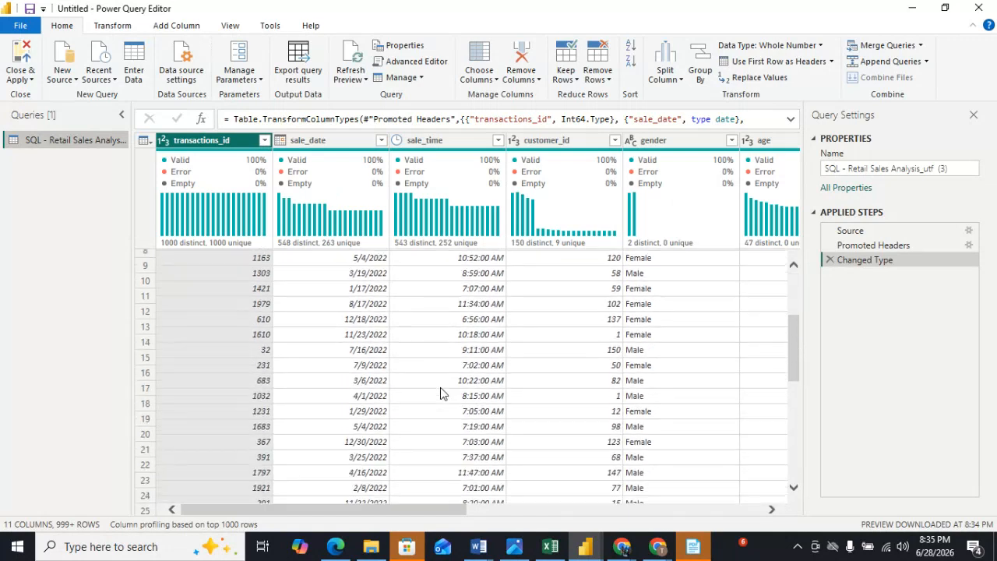
{"action": "scroll", "coordinate": [441, 390], "scroll_direction": "down", "scroll_amount": 16}
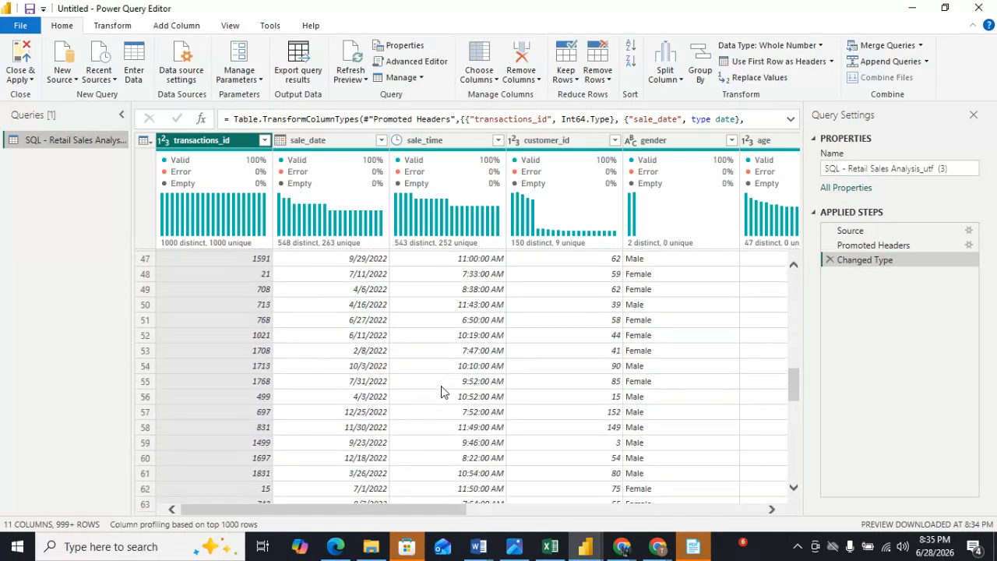
{"action": "scroll", "coordinate": [441, 386], "scroll_direction": "down", "scroll_amount": 20}
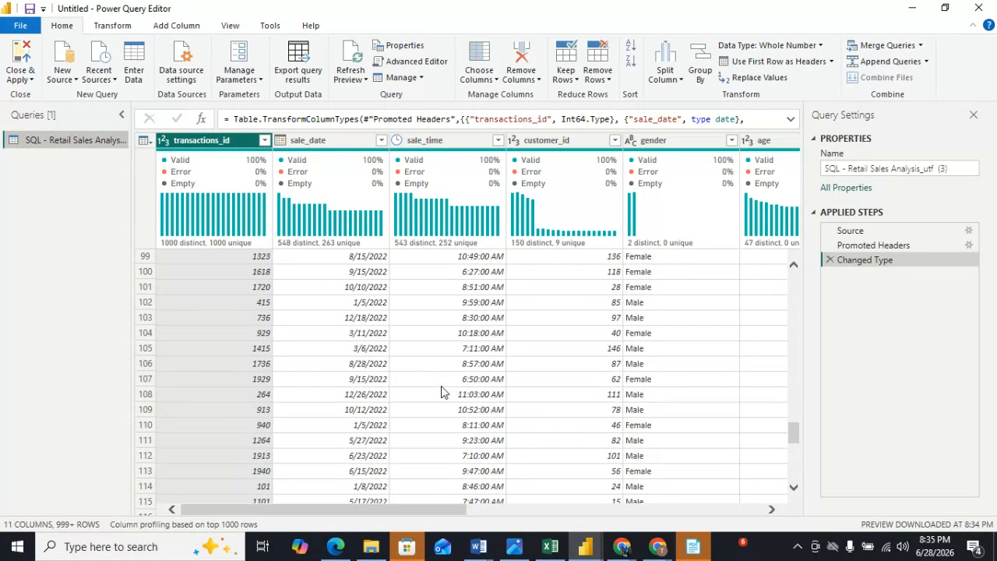
{"action": "scroll", "coordinate": [441, 392], "scroll_direction": "down", "scroll_amount": 3}
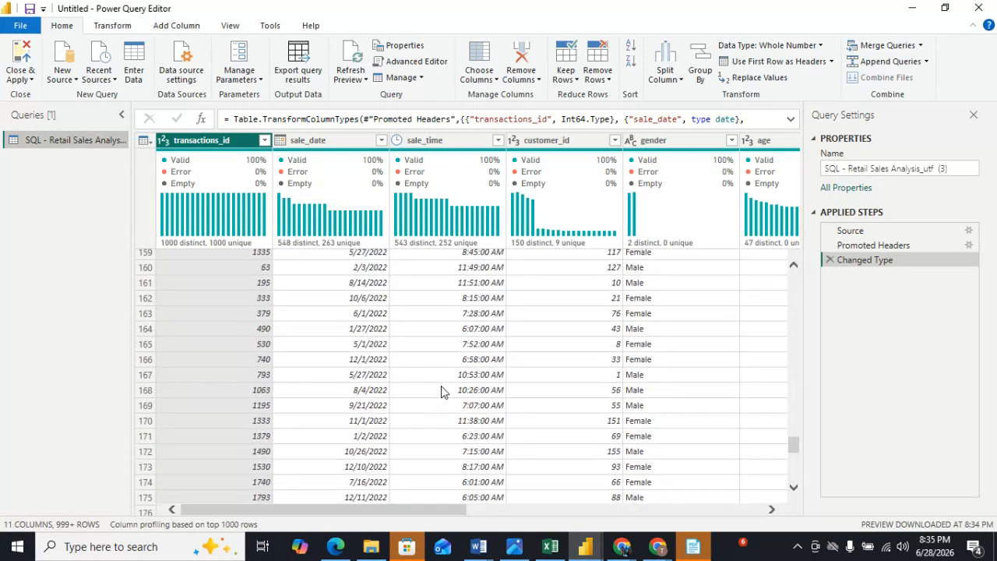
{"action": "scroll", "coordinate": [441, 391], "scroll_direction": "up", "scroll_amount": 16}
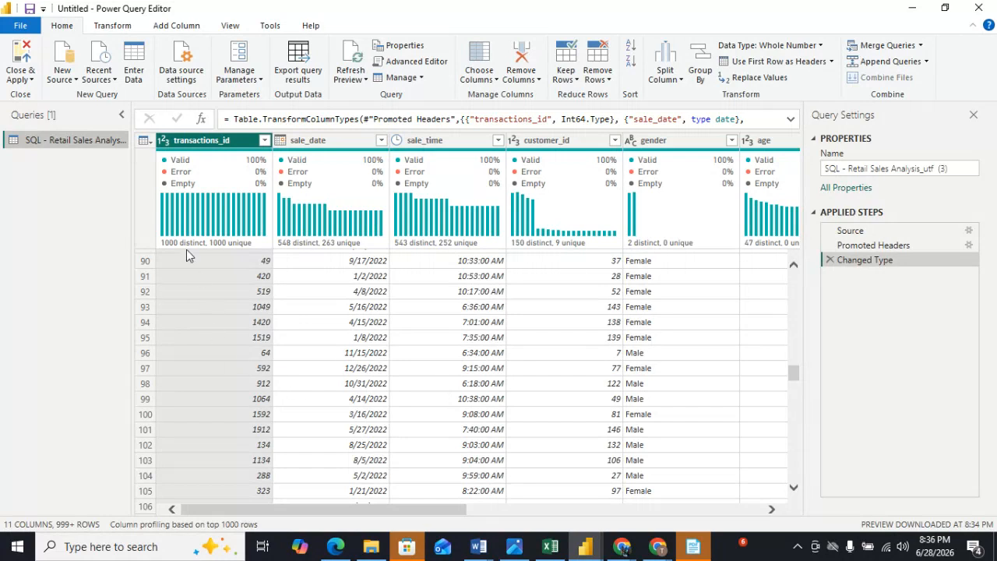
{"action": "mouse_move", "coordinate": [186, 201]}
{"action": "scroll", "coordinate": [436, 374], "scroll_direction": "down", "scroll_amount": 4}
{"action": "scroll", "coordinate": [462, 419], "scroll_direction": "down", "scroll_amount": 6}
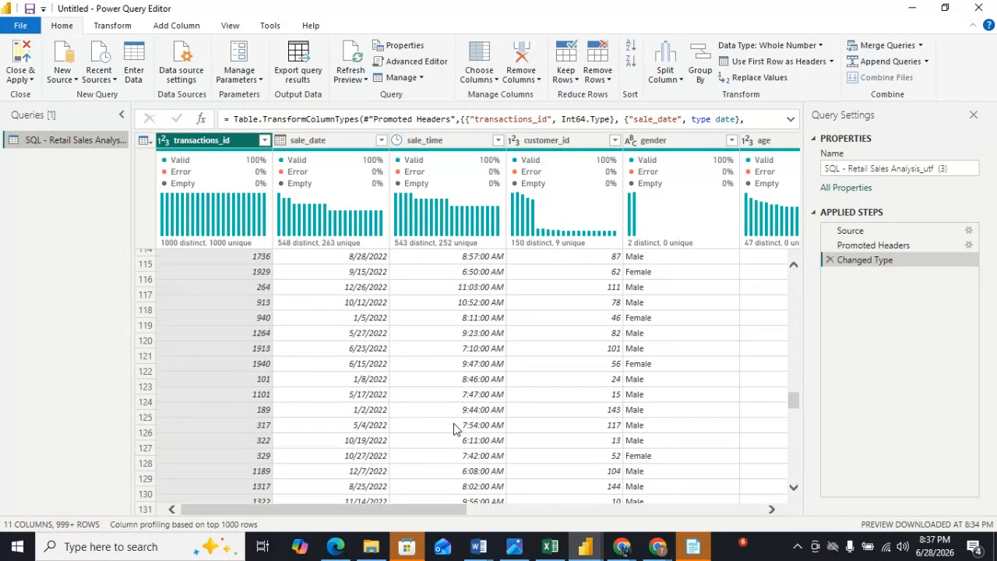
{"action": "scroll", "coordinate": [454, 428], "scroll_direction": "up", "scroll_amount": 1}
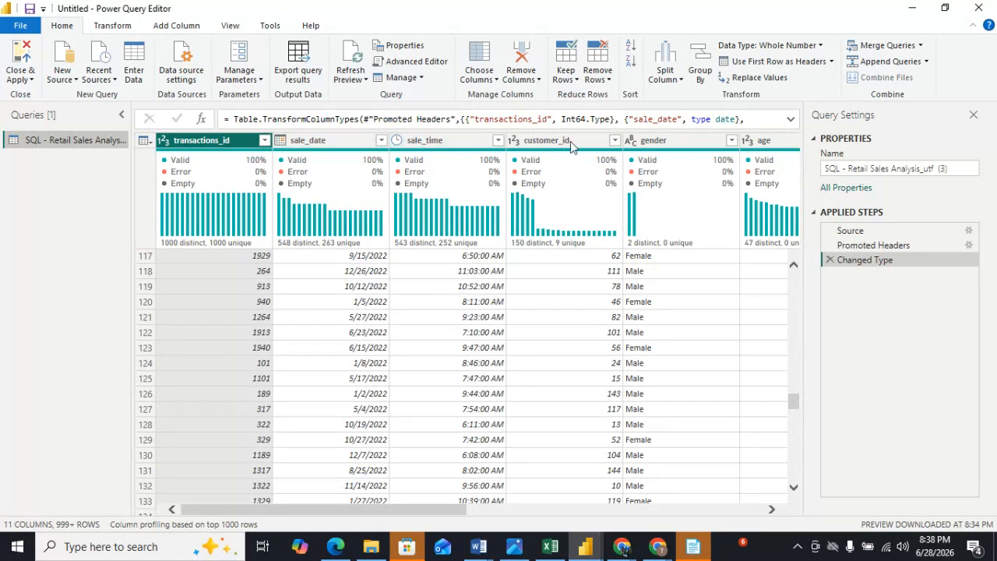
Examine the table's columns across to total_sale, including their quality and distribution profiles.
{"action": "left_click_drag", "start_coordinate": [354, 517], "coordinate": [699, 526]}
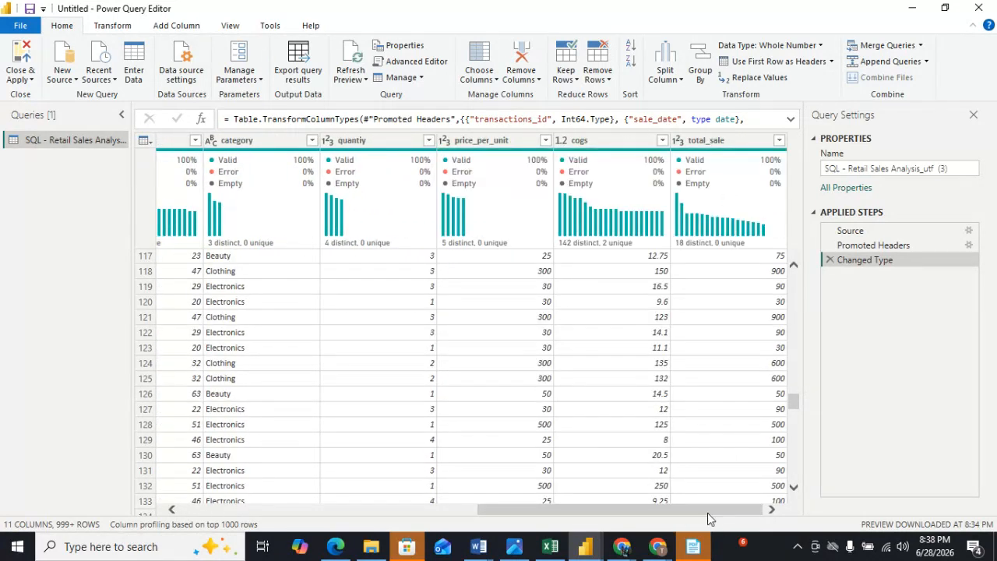
{"action": "left_click_drag", "start_coordinate": [696, 507], "coordinate": [280, 522]}
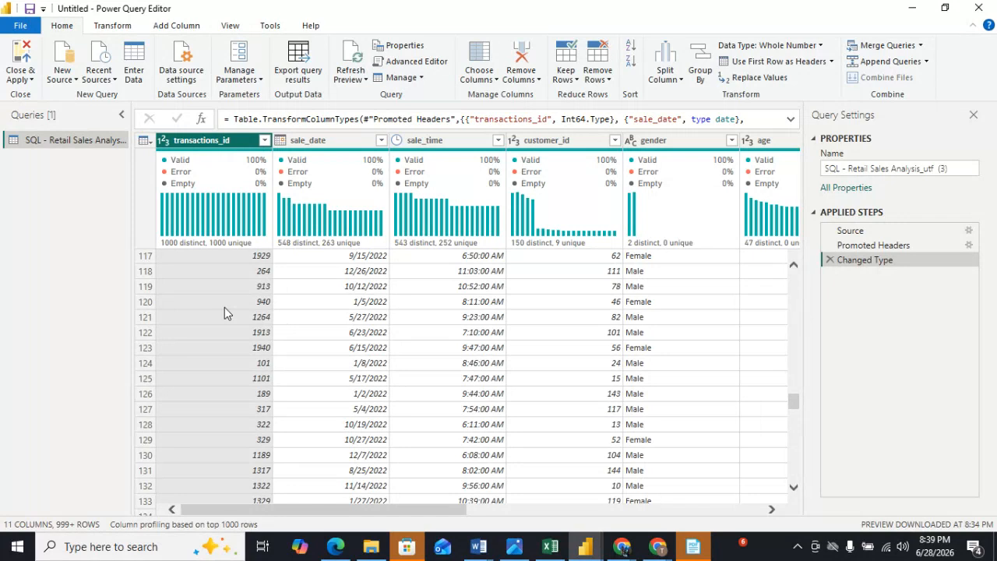
{"action": "scroll", "coordinate": [236, 406], "scroll_direction": "down", "scroll_amount": 12}
{"action": "scroll", "coordinate": [236, 399], "scroll_direction": "up", "scroll_amount": 12}
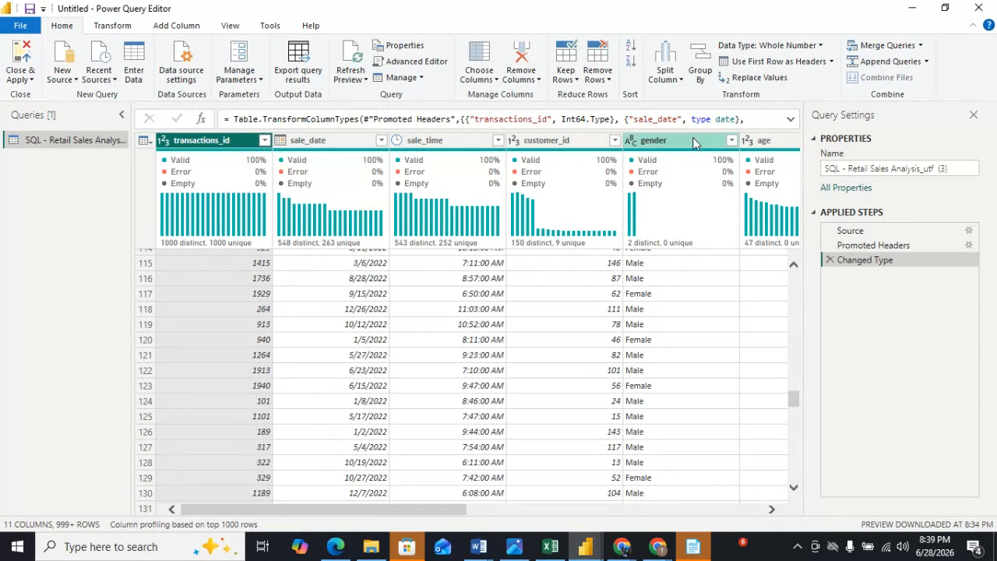
{"action": "left_click_drag", "start_coordinate": [404, 511], "coordinate": [503, 510]}
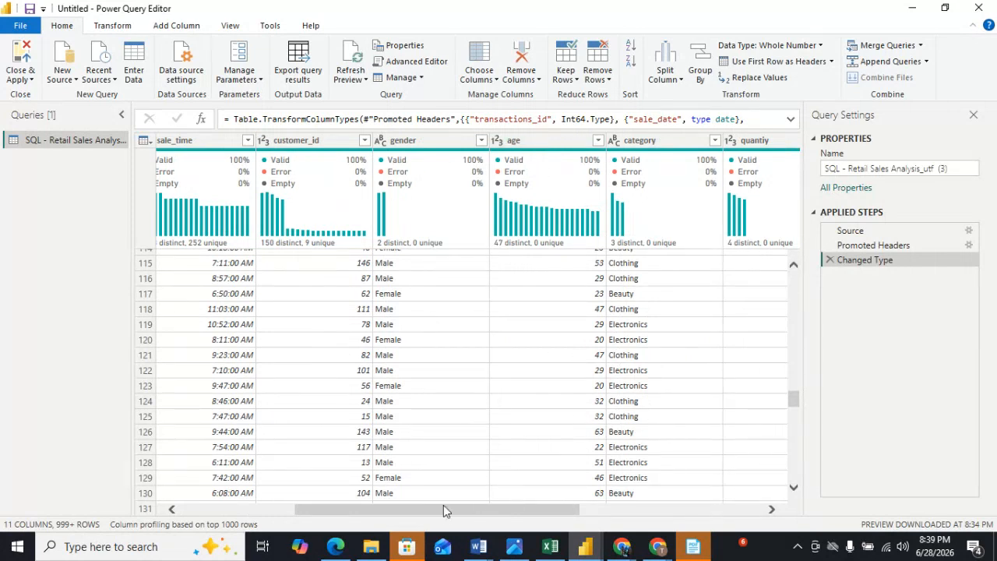
{"action": "left_click_drag", "start_coordinate": [444, 512], "coordinate": [559, 514]}
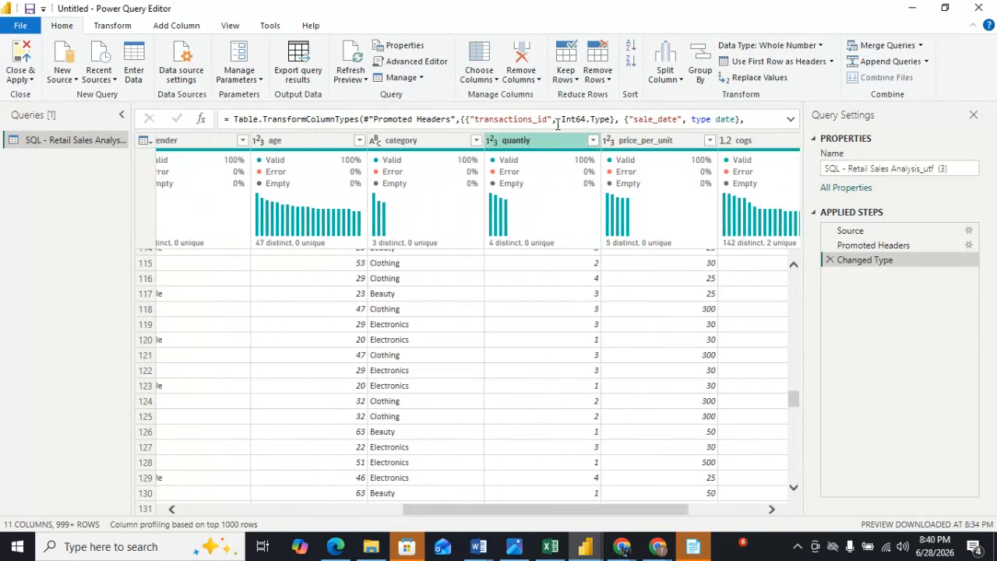
{"action": "left_click_drag", "start_coordinate": [565, 516], "coordinate": [655, 517]}
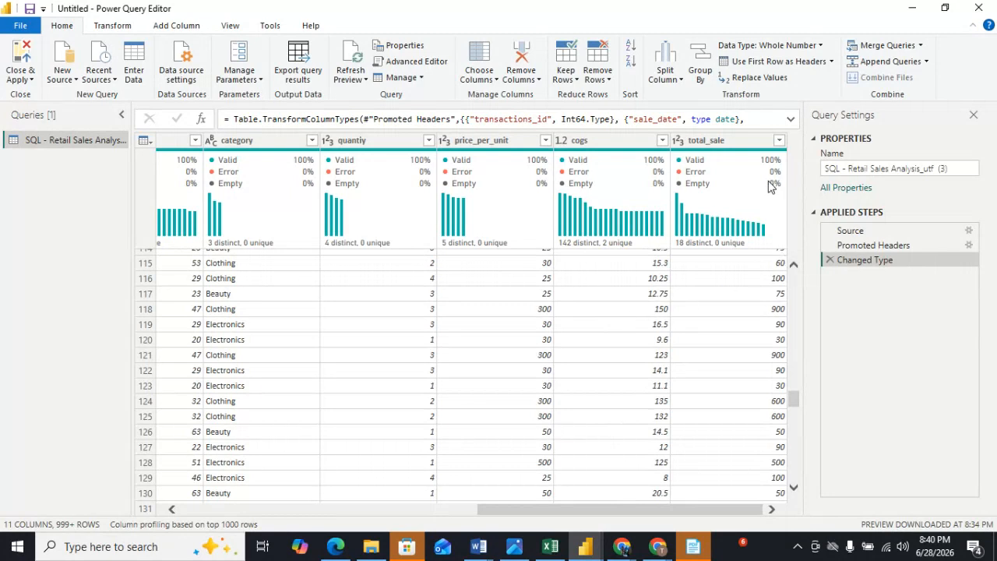
{"action": "mouse_move", "coordinate": [770, 187]}
{"action": "mouse_move", "coordinate": [709, 205]}
{"action": "mouse_move", "coordinate": [371, 546]}
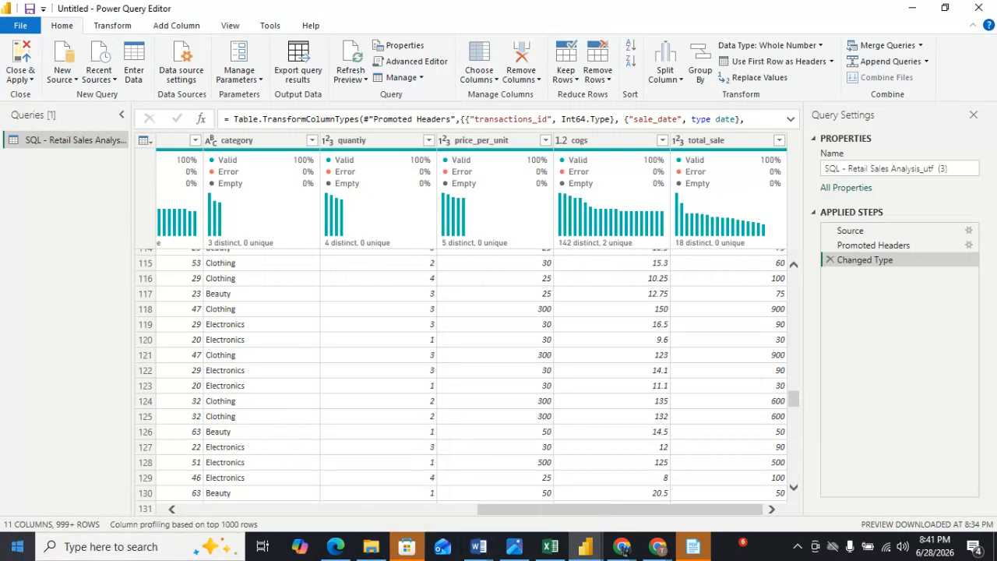
{"action": "left_click_drag", "start_coordinate": [615, 507], "coordinate": [196, 510]}
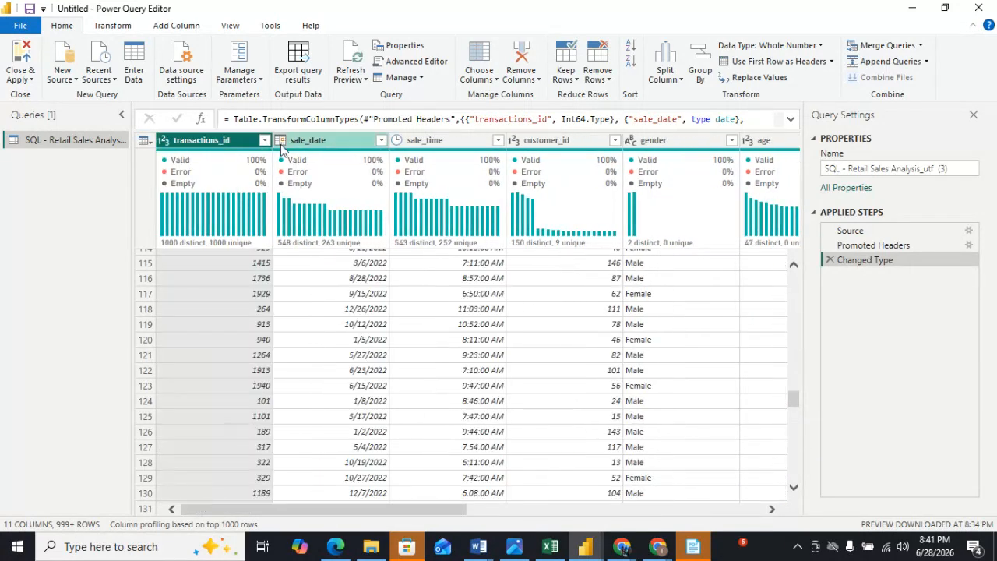
Remove empty values from the transactions_id and sale_date columns.
{"action": "left_click", "coordinate": [265, 141]}
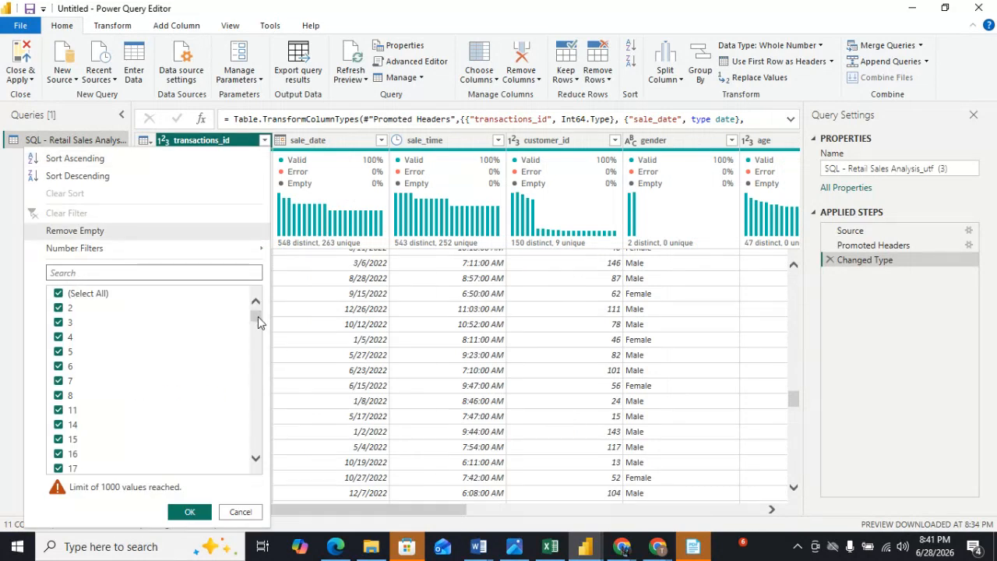
{"action": "left_click", "coordinate": [99, 231]}
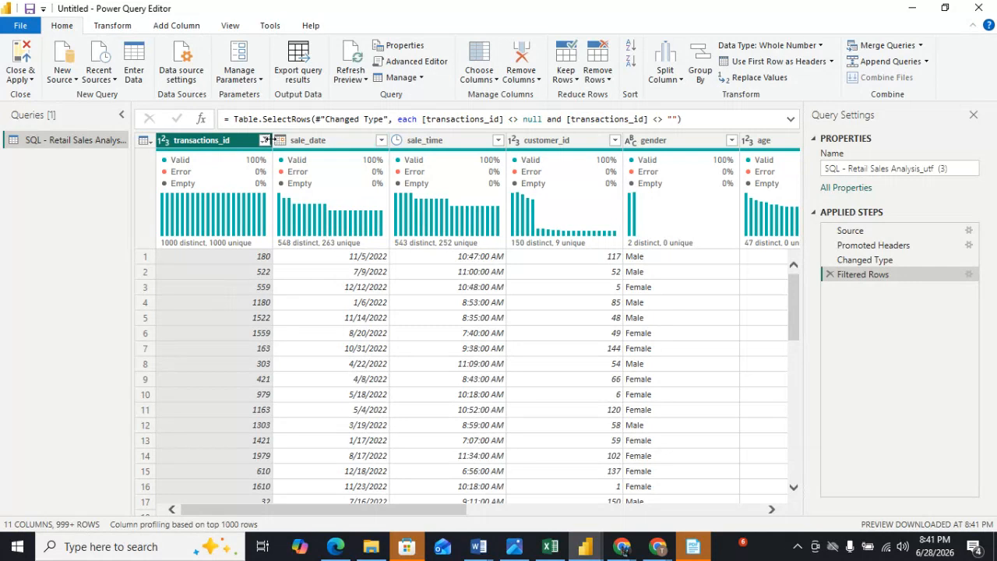
{"action": "left_click", "coordinate": [265, 140]}
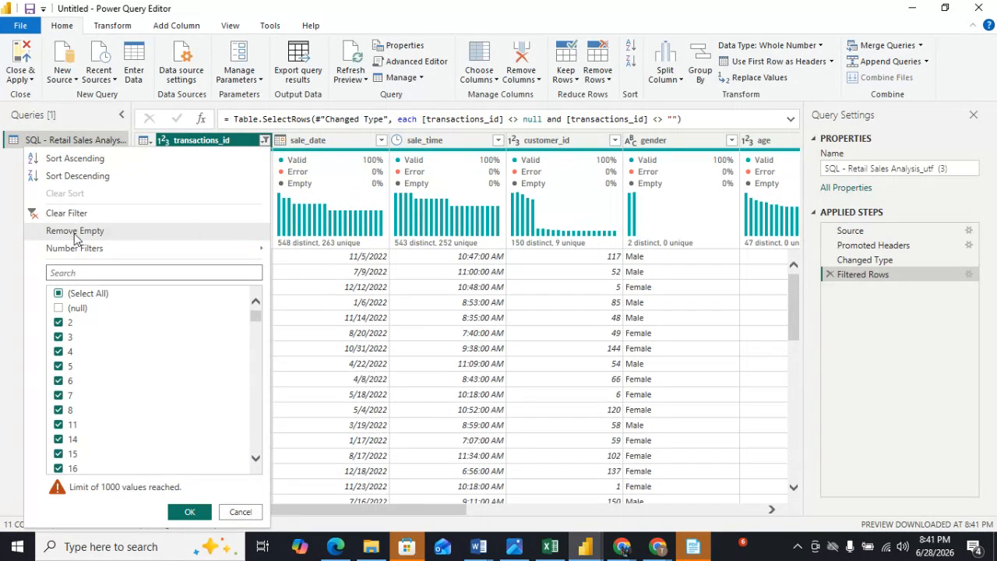
{"action": "left_click", "coordinate": [17, 250]}
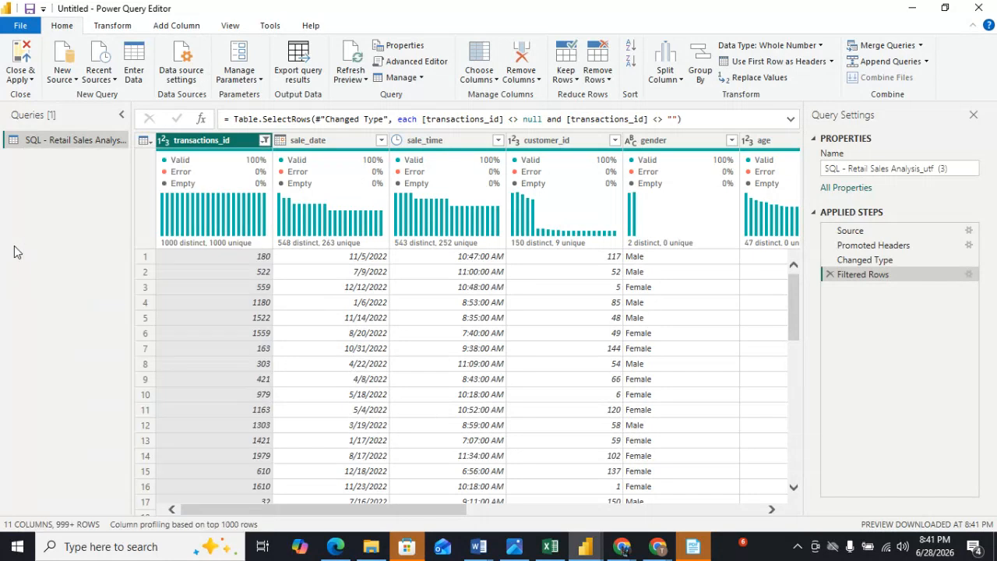
{"action": "left_click", "coordinate": [381, 141]}
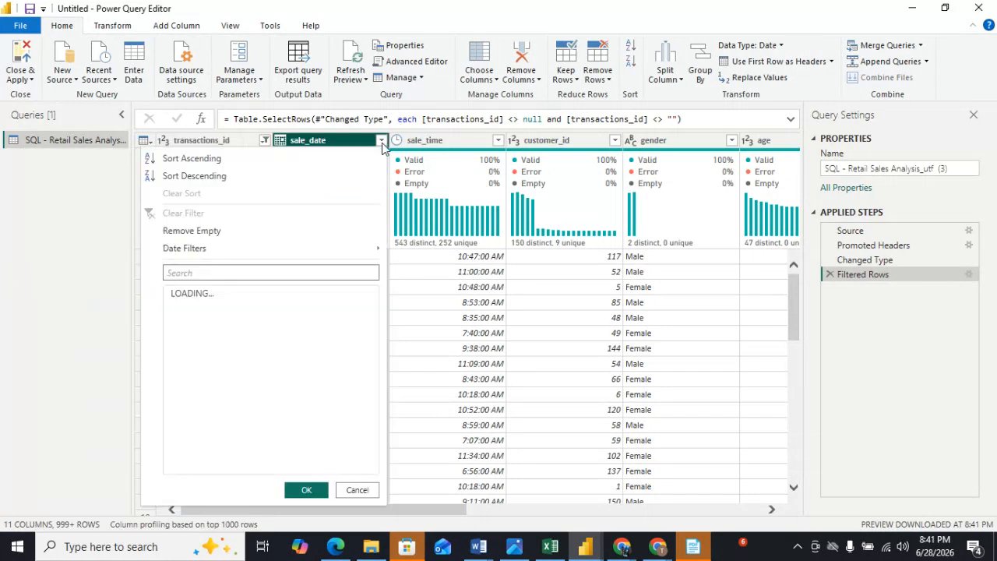
{"action": "left_click", "coordinate": [192, 232]}
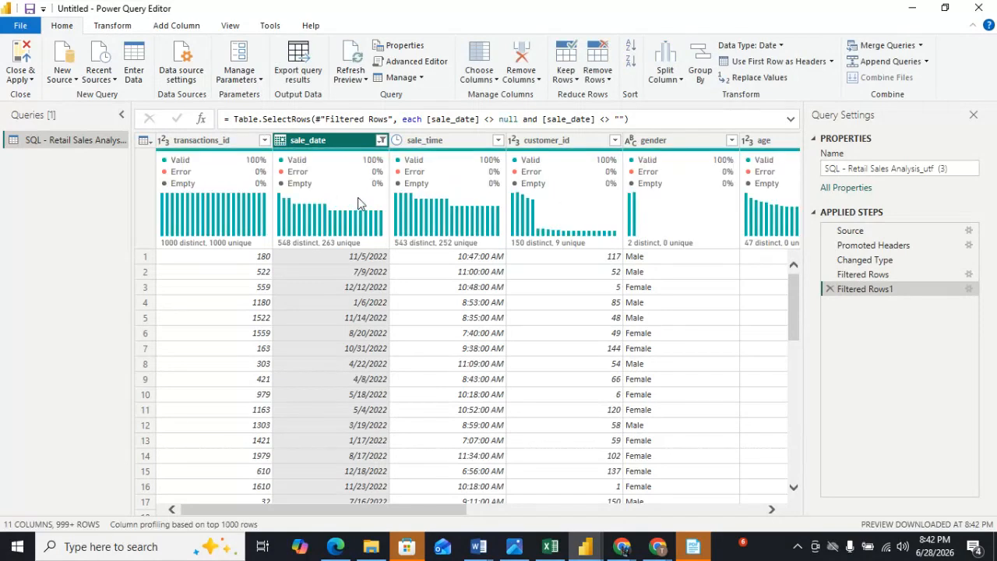
Remove empty values from the sale_time and customer_id columns.
{"action": "left_click", "coordinate": [498, 139]}
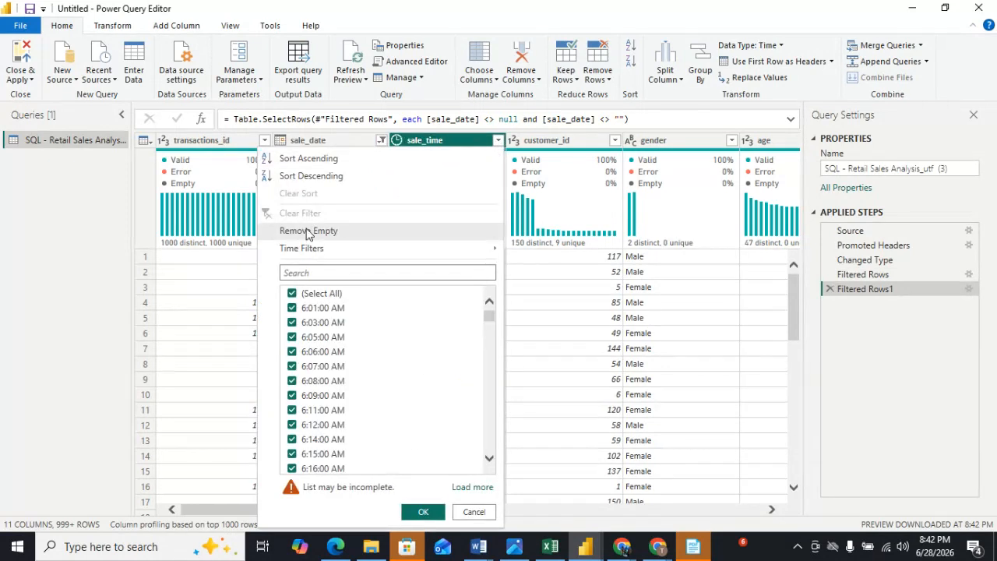
{"action": "left_click", "coordinate": [309, 231]}
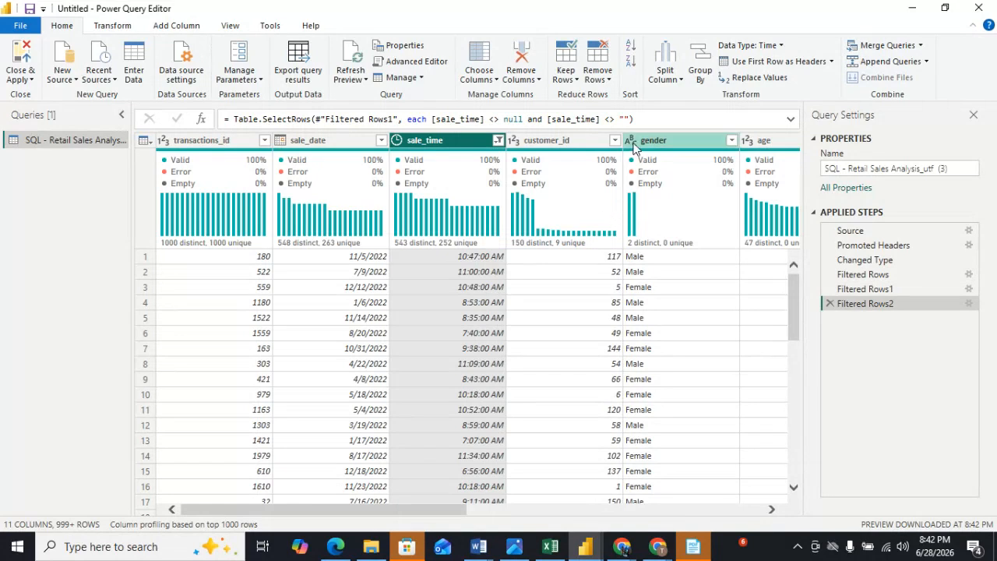
{"action": "left_click", "coordinate": [616, 140]}
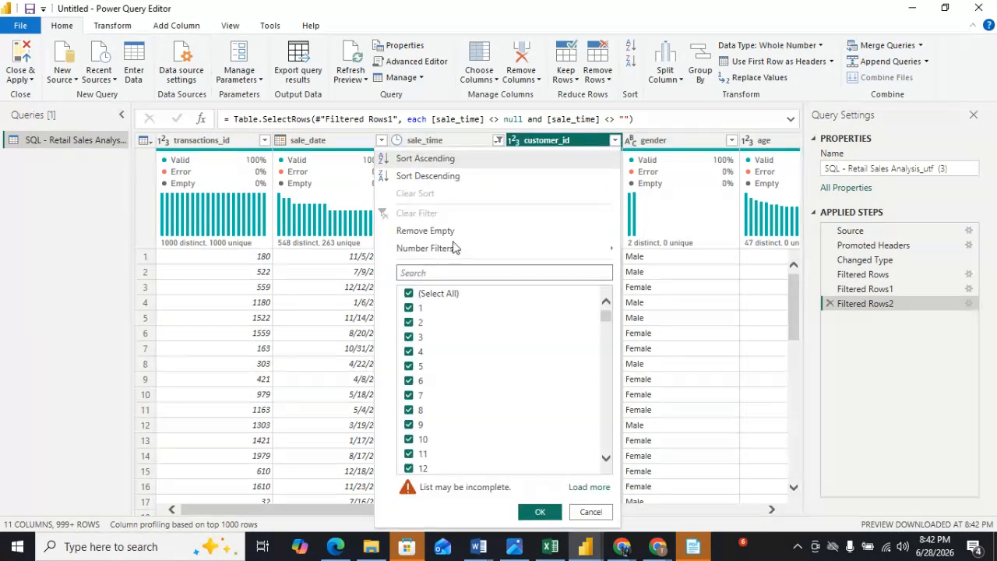
{"action": "left_click", "coordinate": [407, 230]}
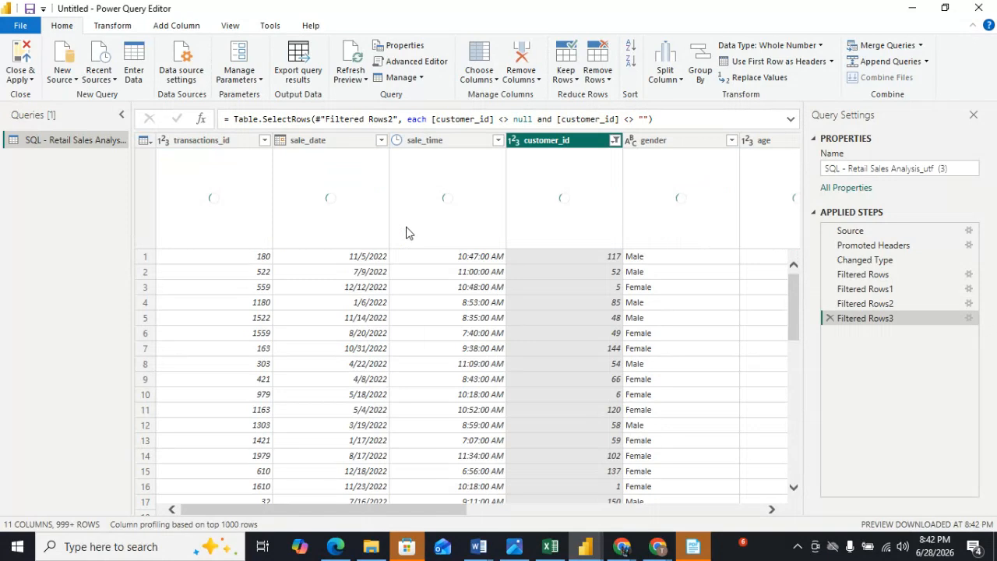
{"action": "mouse_move", "coordinate": [711, 246]}
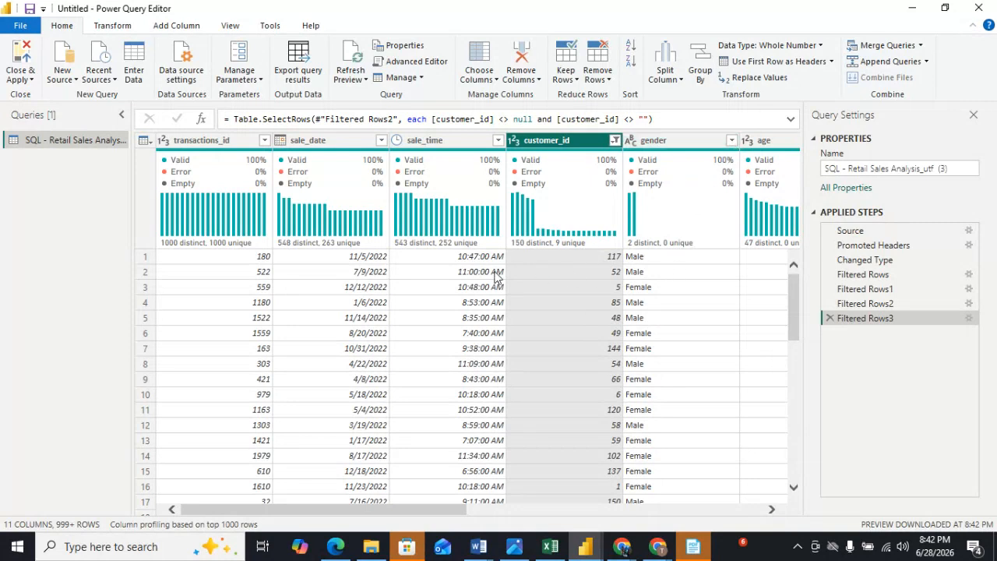
Review the table's columns and the list of transactions_id values in its filter.
{"action": "left_click_drag", "start_coordinate": [430, 512], "coordinate": [738, 538]}
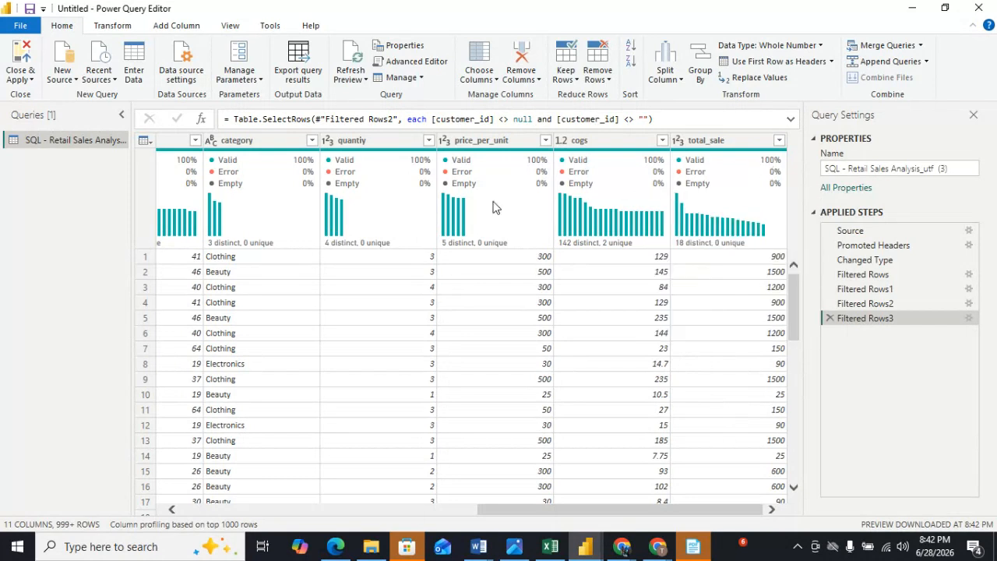
{"action": "left_click_drag", "start_coordinate": [556, 508], "coordinate": [183, 499]}
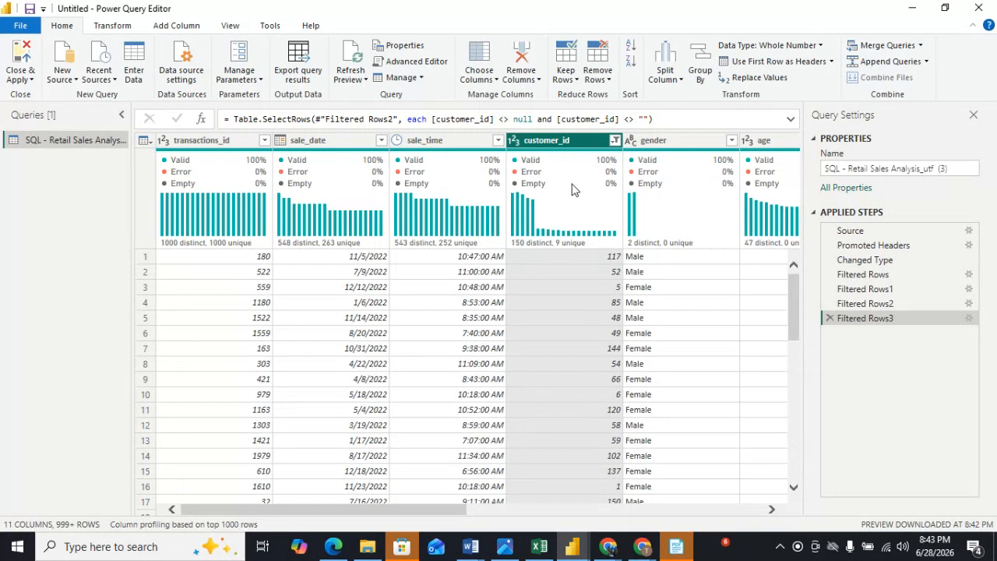
{"action": "mouse_move", "coordinate": [247, 173]}
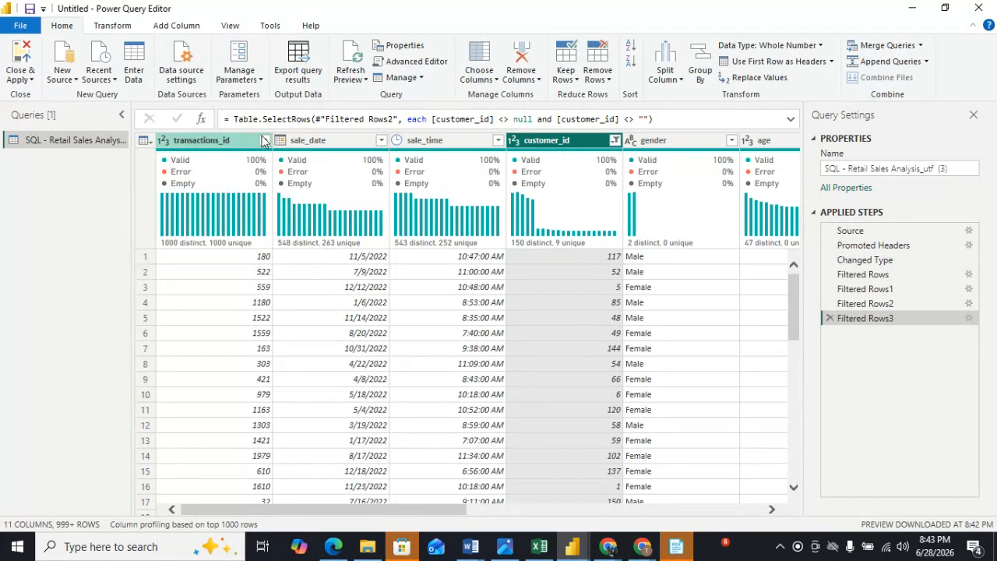
{"action": "mouse_move", "coordinate": [194, 215]}
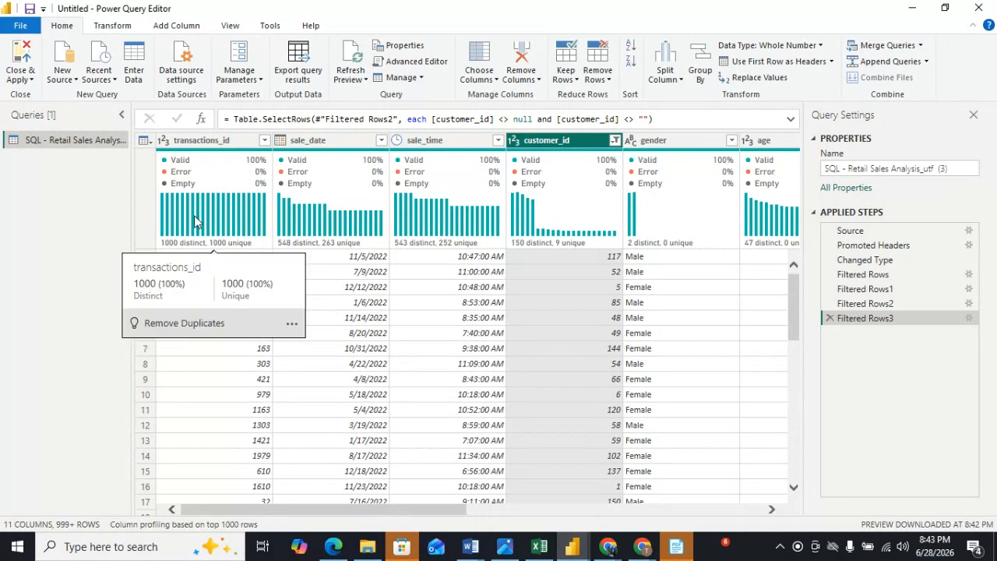
{"action": "left_click", "coordinate": [266, 141]}
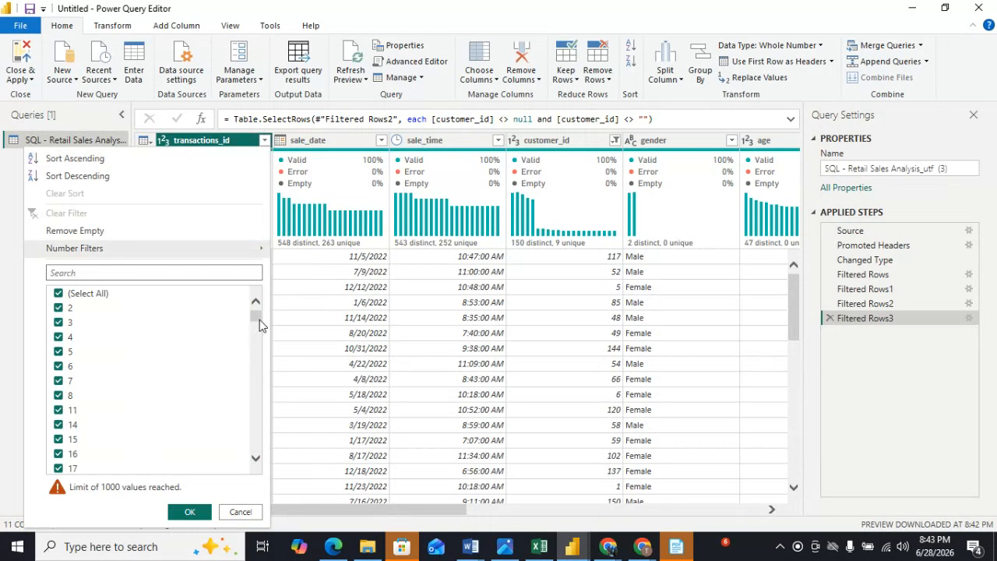
{"action": "left_click_drag", "start_coordinate": [259, 320], "coordinate": [257, 460]}
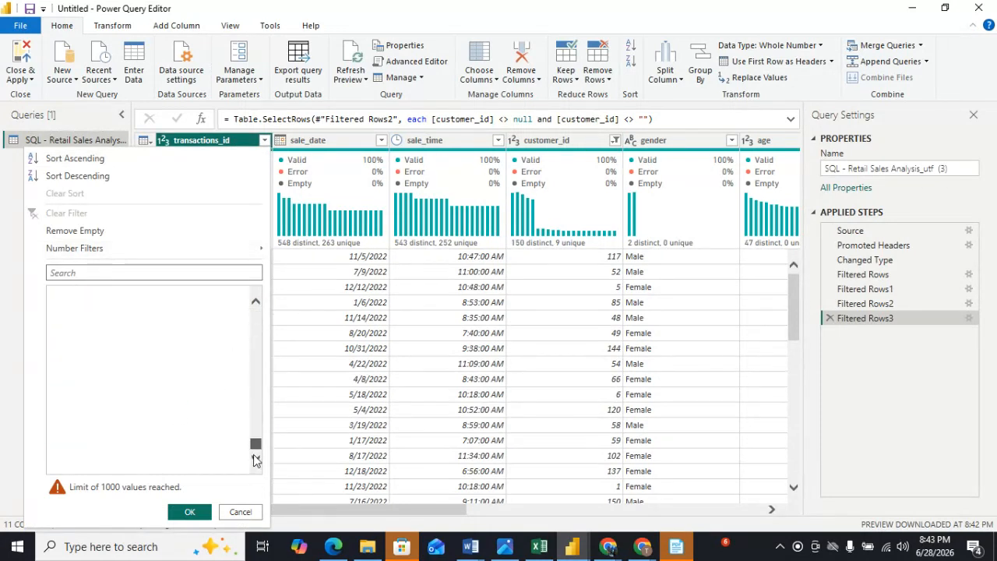
{"action": "left_click", "coordinate": [190, 512]}
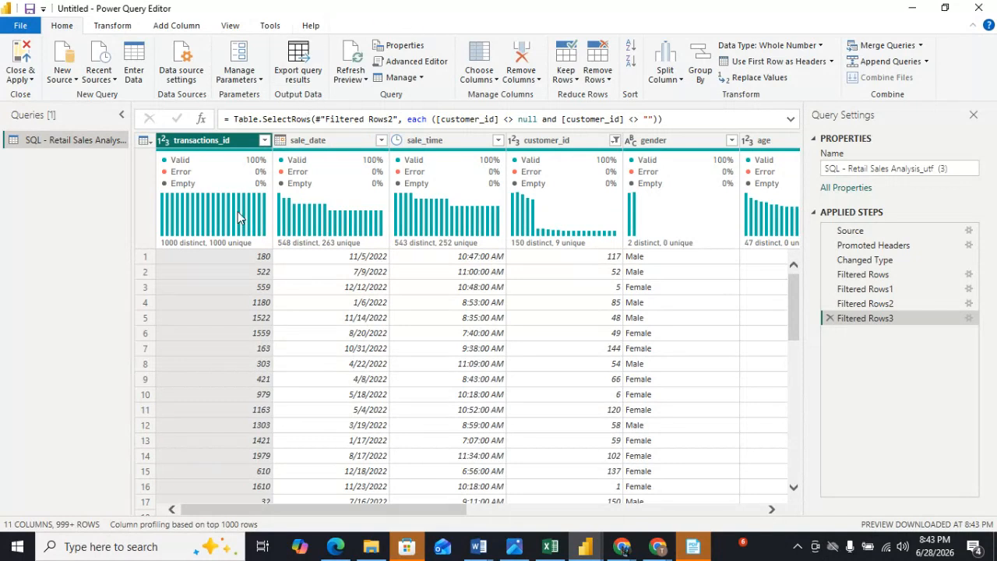
{"action": "mouse_move", "coordinate": [238, 211]}
Remove duplicate rows based on the selected transactions_id column.
{"action": "left_click", "coordinate": [611, 81]}
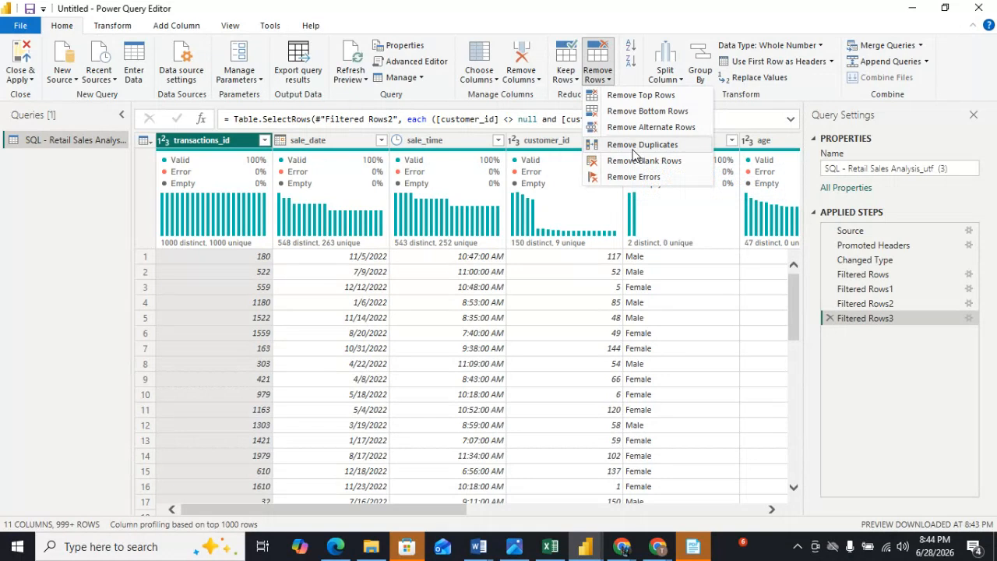
{"action": "left_click", "coordinate": [633, 146]}
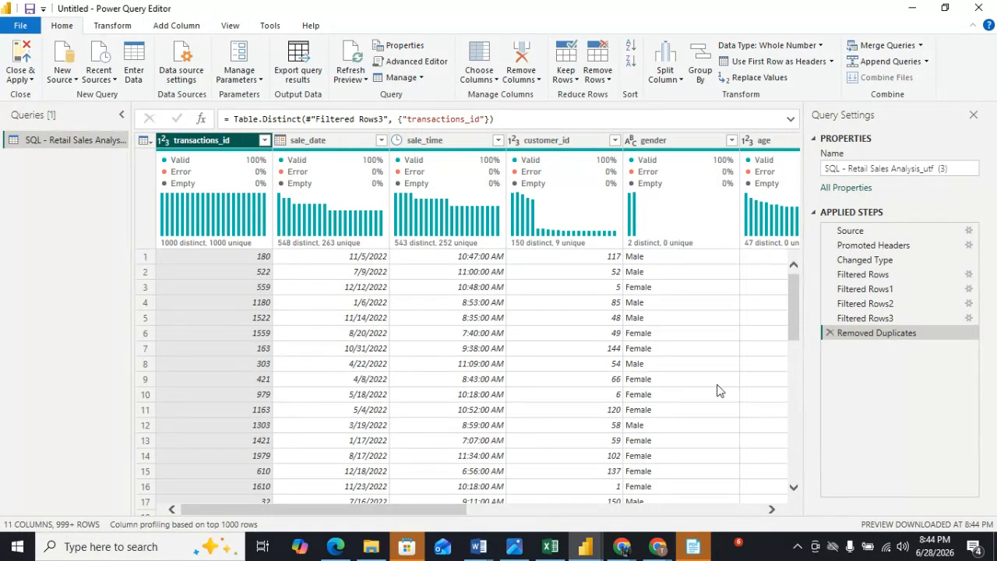
{"action": "left_click_drag", "start_coordinate": [435, 516], "coordinate": [263, 492]}
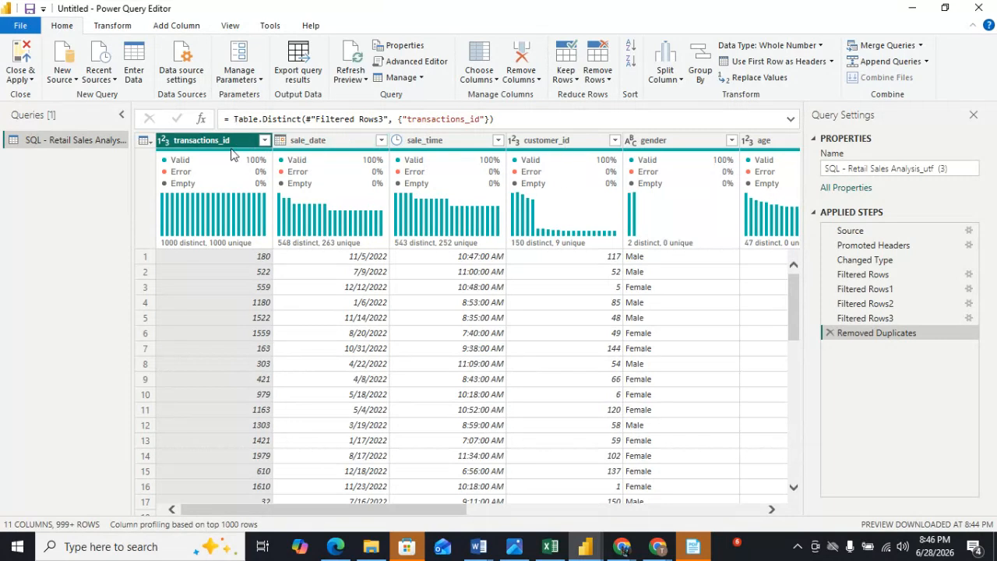
Toggle the column quality preview off and back on to demonstrate what it shows.
{"action": "left_click", "coordinate": [231, 25]}
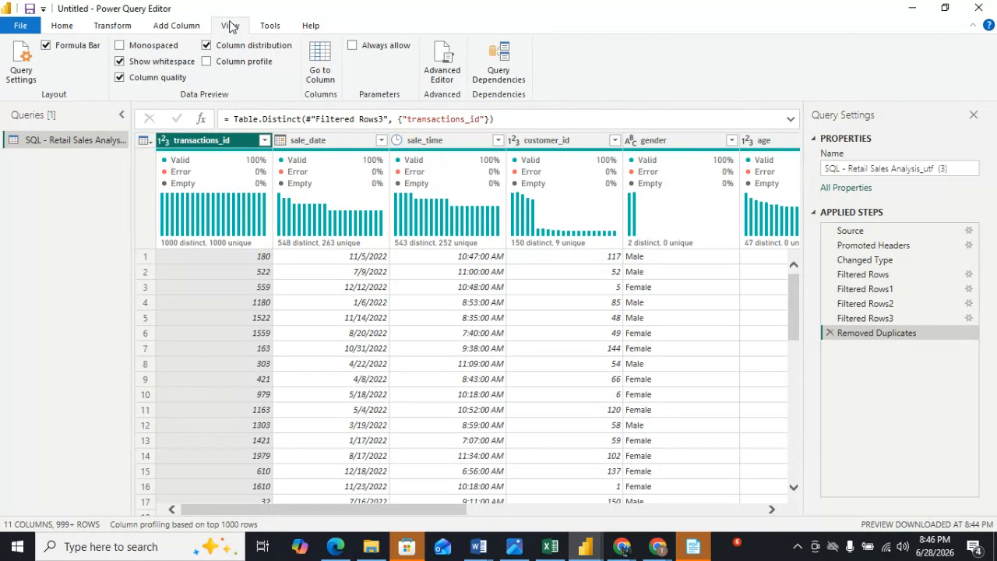
{"action": "left_click", "coordinate": [120, 78]}
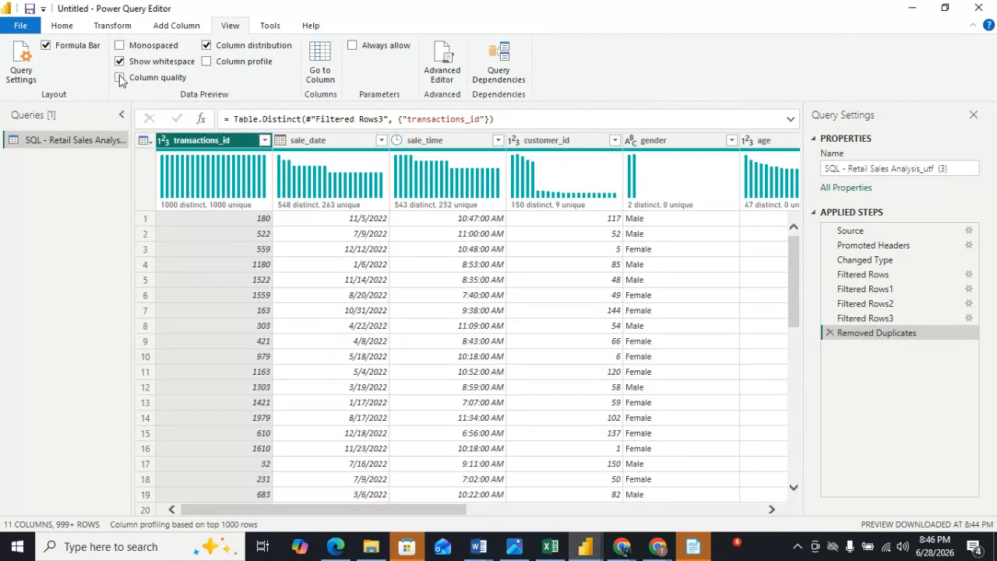
{"action": "left_click", "coordinate": [119, 78]}
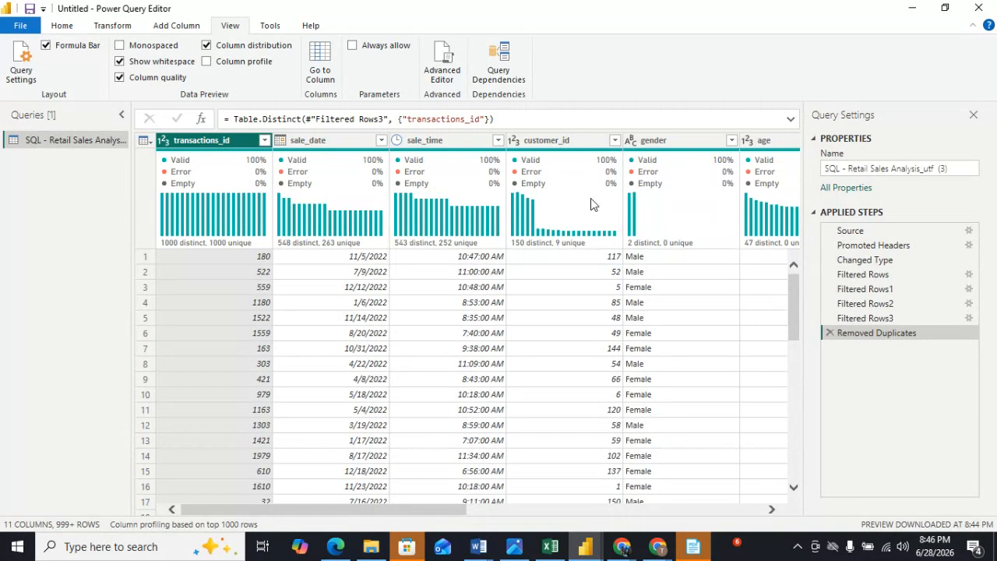
{"action": "mouse_move", "coordinate": [675, 211]}
{"action": "mouse_move", "coordinate": [218, 180]}
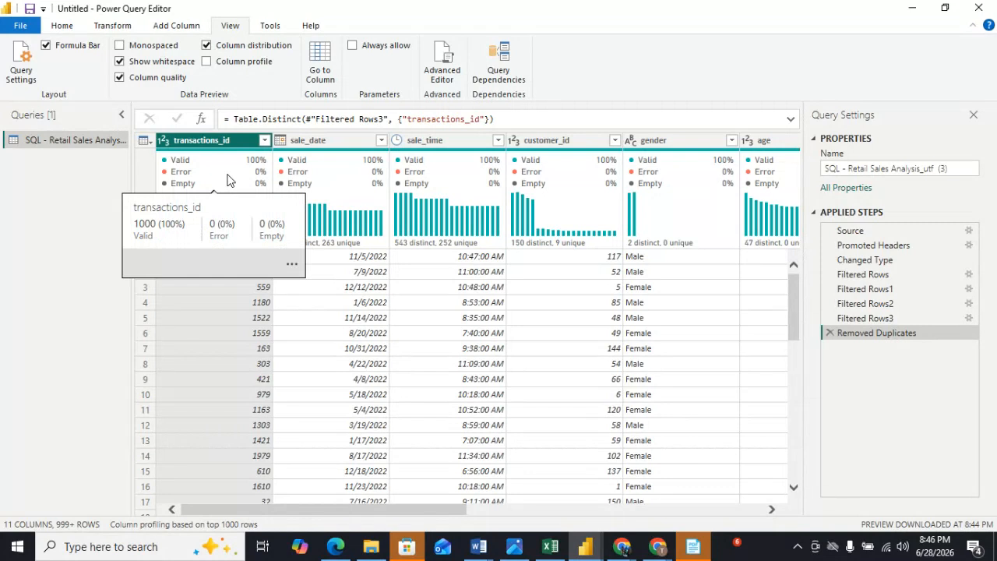
{"action": "left_click", "coordinate": [120, 78]}
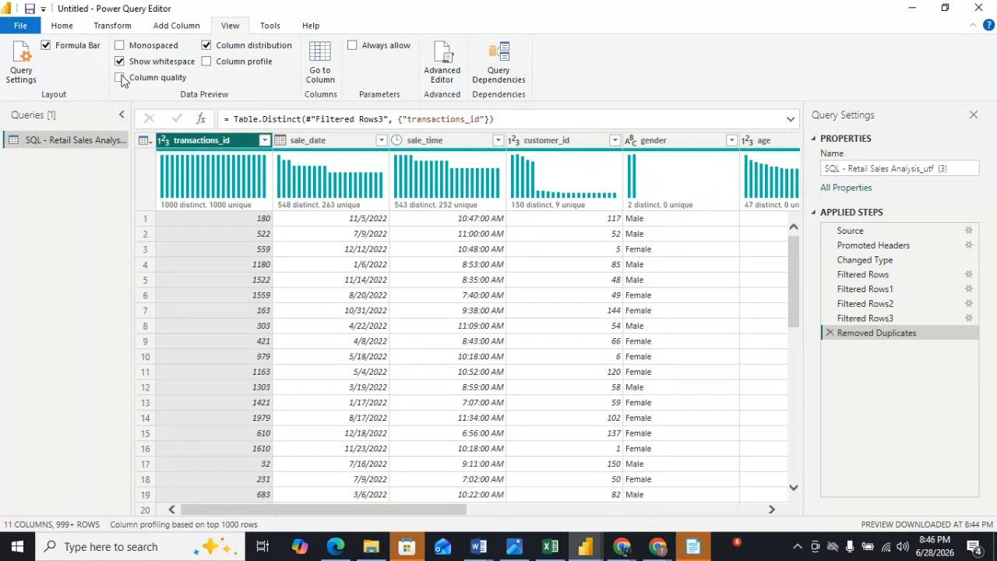
{"action": "left_click", "coordinate": [120, 78]}
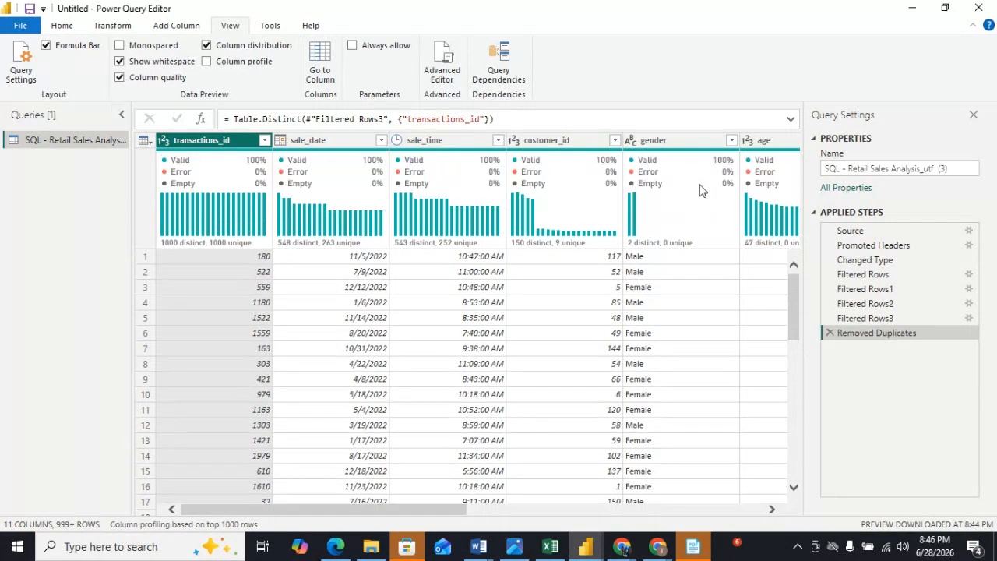
{"action": "mouse_move", "coordinate": [700, 190]}
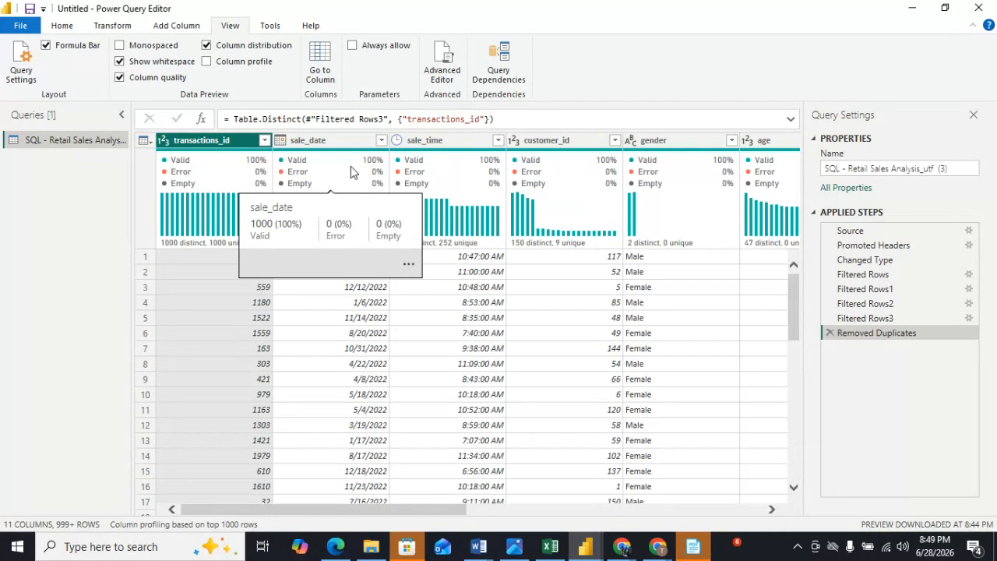
Switch to the Google Meet call, admit the waiting participant, and return to Power Query Editor.
{"action": "mouse_move", "coordinate": [627, 549]}
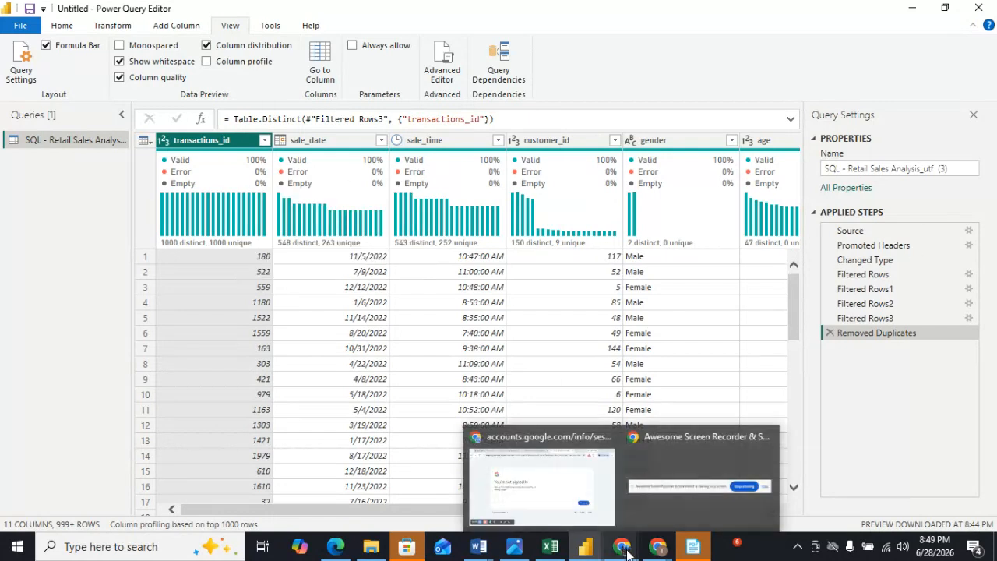
{"action": "left_click", "coordinate": [600, 470]}
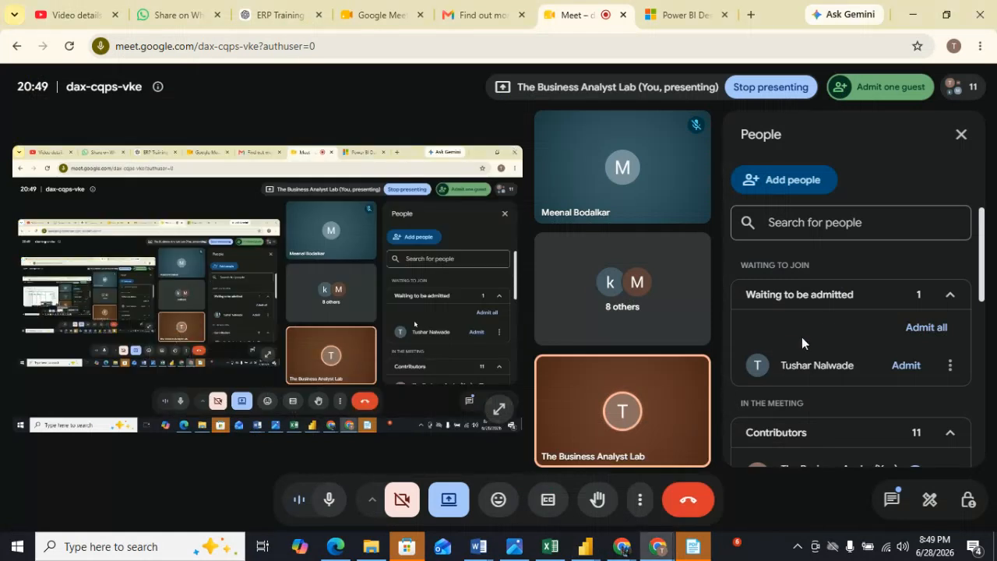
{"action": "left_click", "coordinate": [907, 366]}
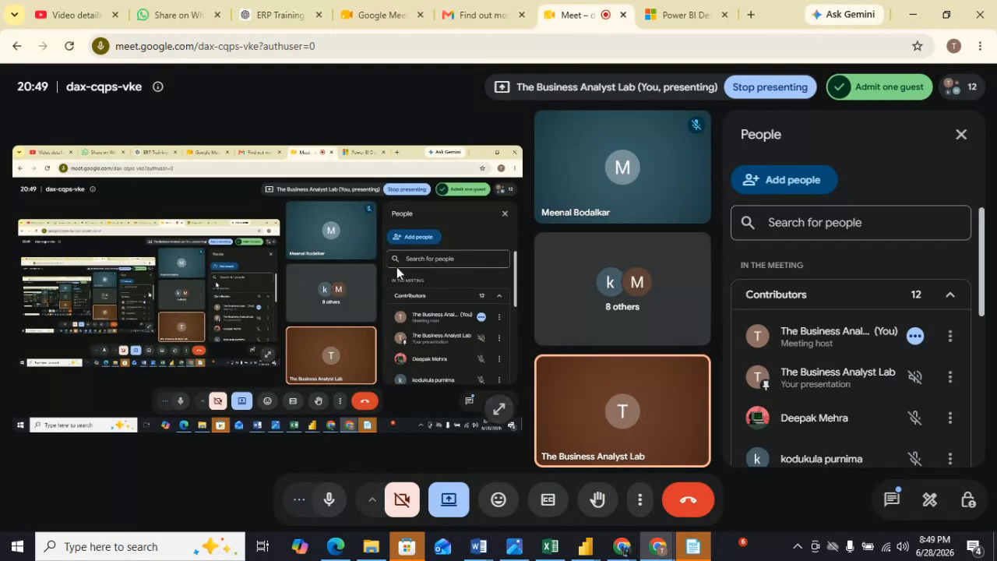
{"action": "mouse_move", "coordinate": [624, 548]}
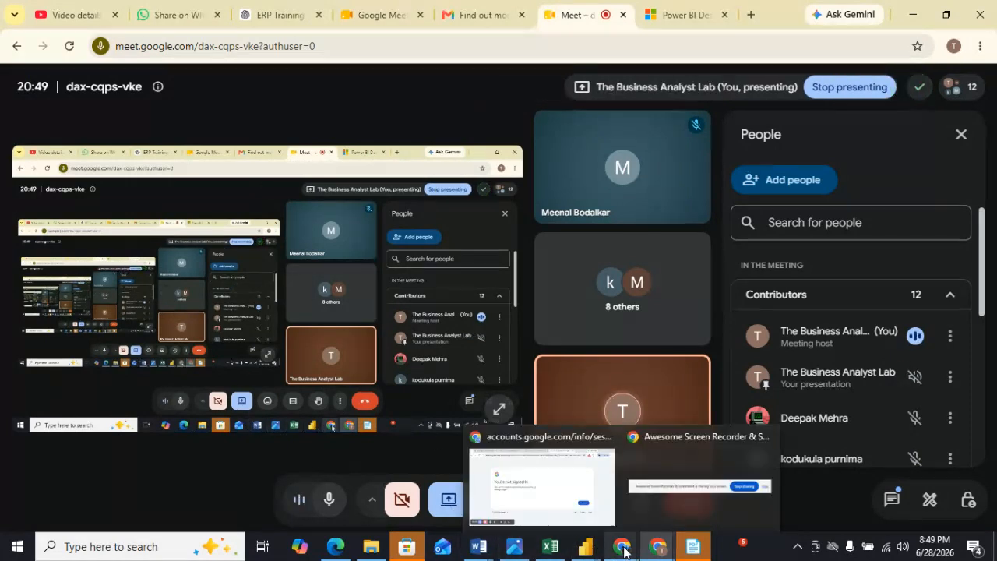
{"action": "mouse_move", "coordinate": [557, 507]}
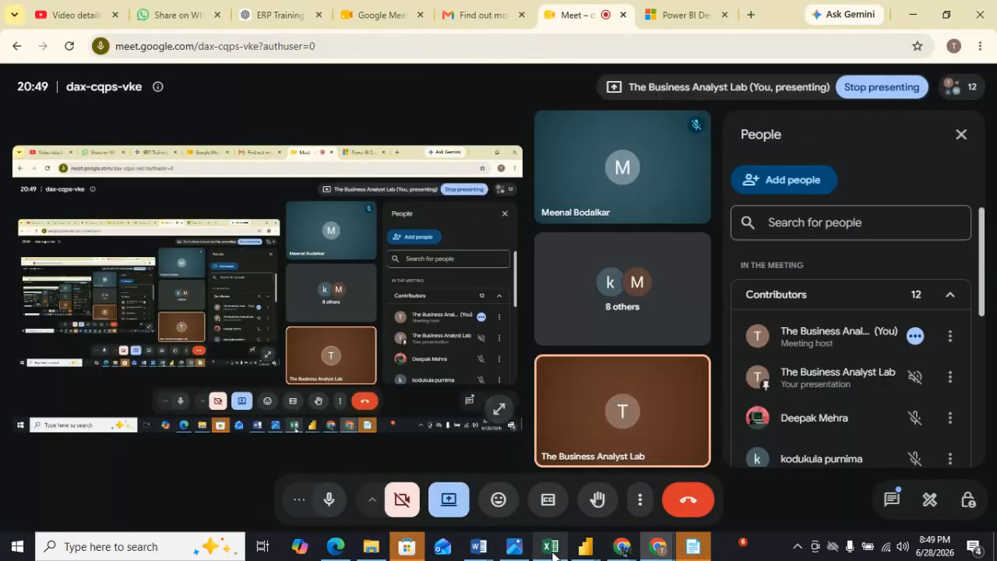
{"action": "mouse_move", "coordinate": [585, 546]}
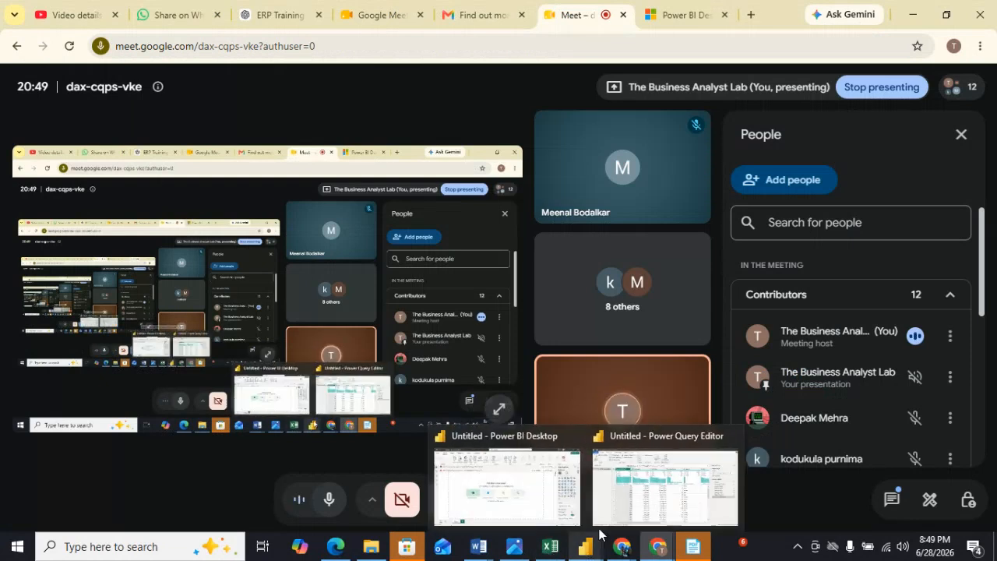
{"action": "left_click", "coordinate": [629, 493]}
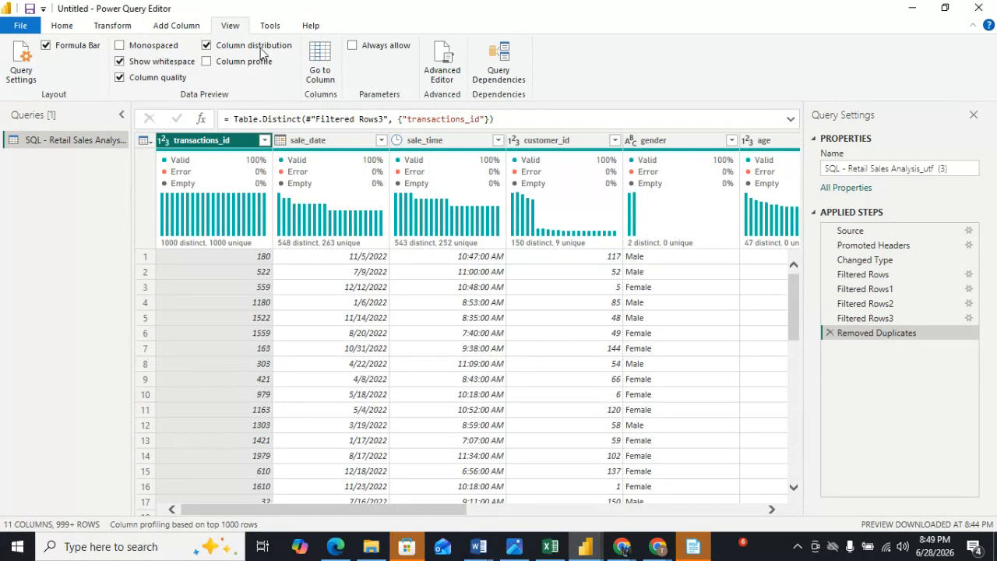
Turn off the column distribution preview in the data view.
{"action": "left_click", "coordinate": [207, 47]}
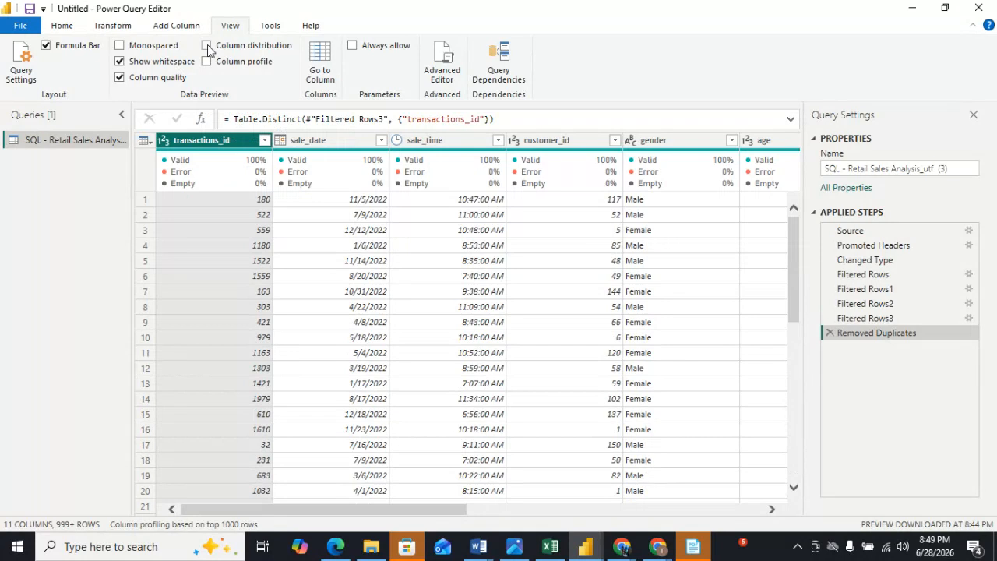
{"action": "left_click", "coordinate": [207, 47]}
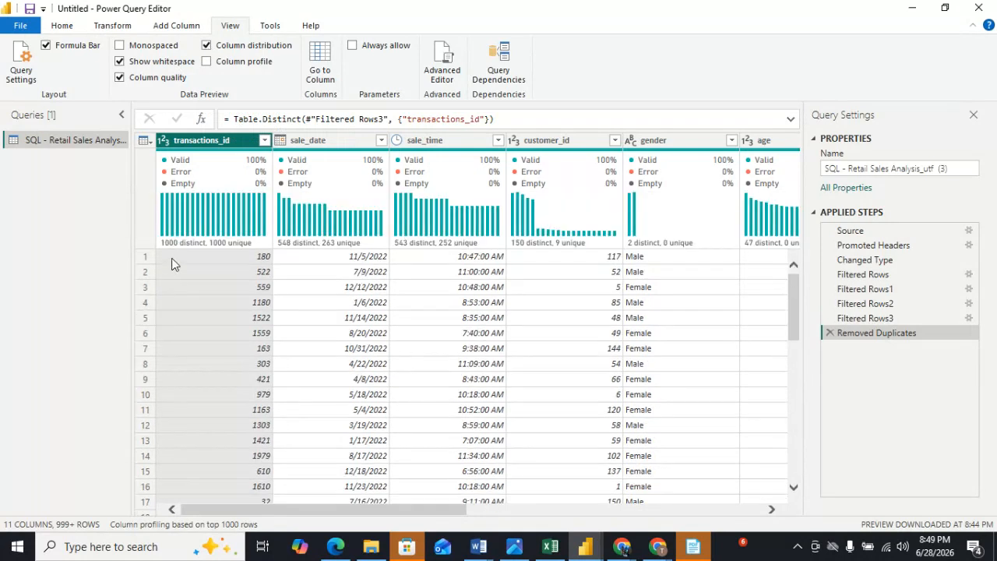
{"action": "left_click", "coordinate": [207, 46]}
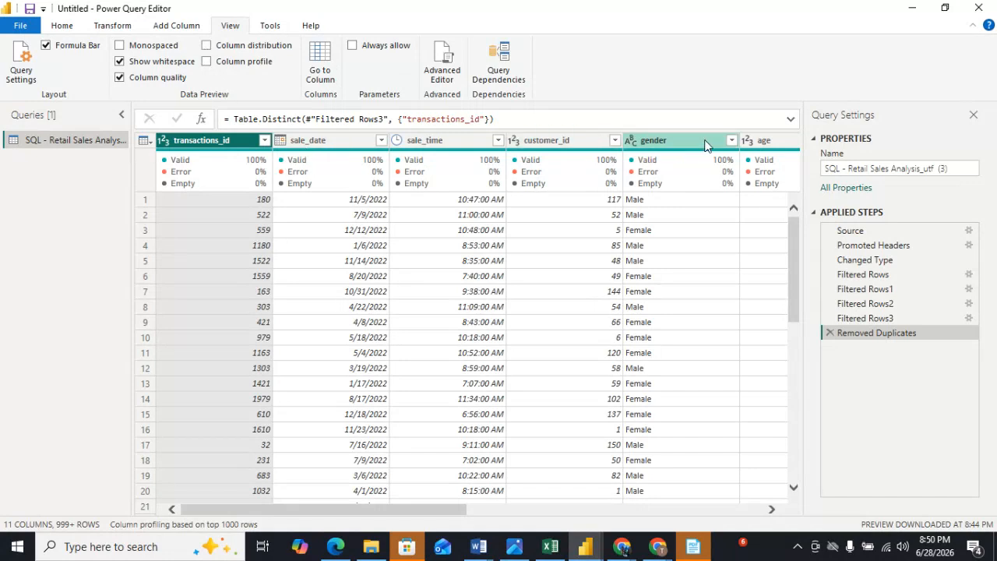
{"action": "left_click_drag", "start_coordinate": [311, 511], "coordinate": [213, 505]}
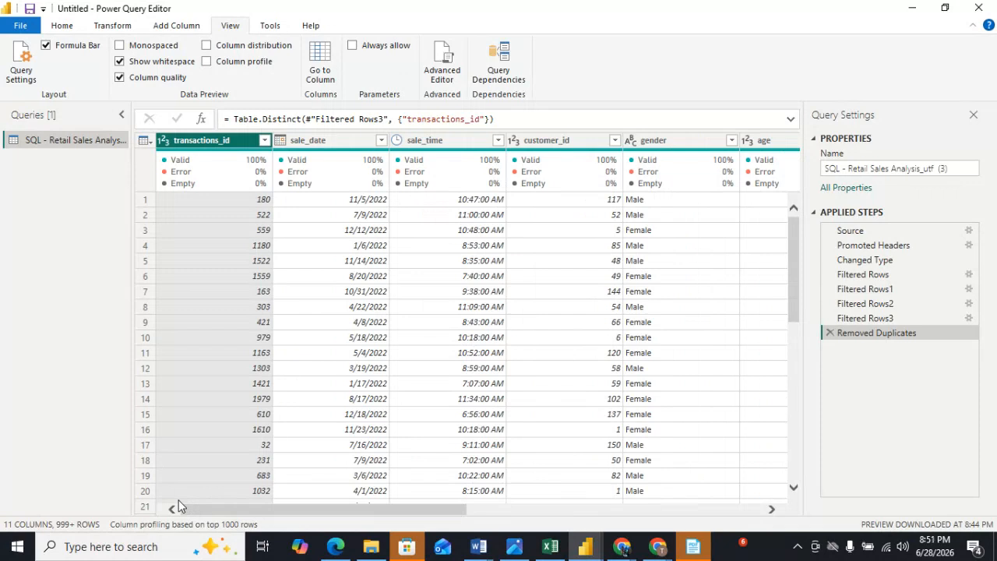
{"action": "right_click", "coordinate": [210, 145]}
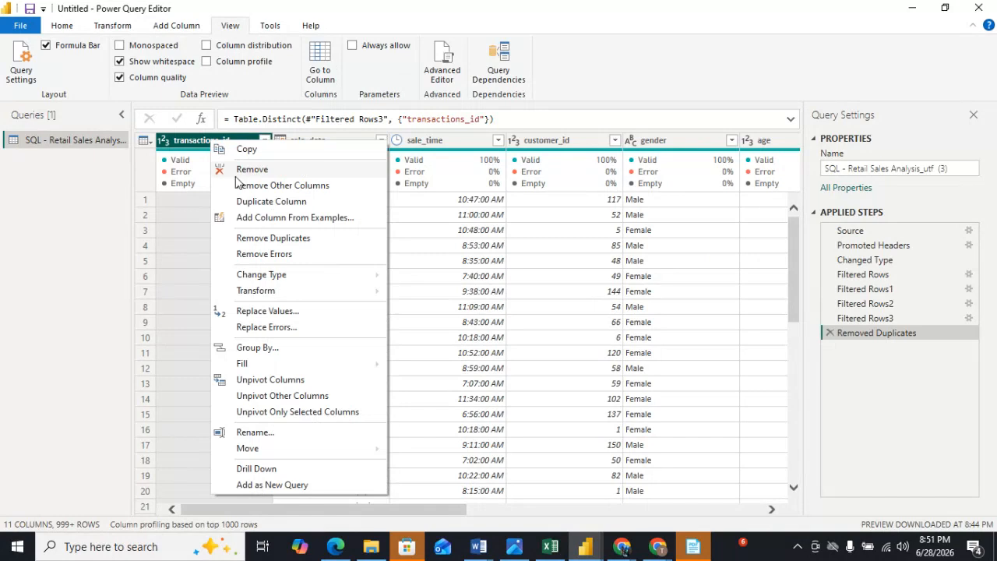
{"action": "left_click", "coordinate": [160, 230]}
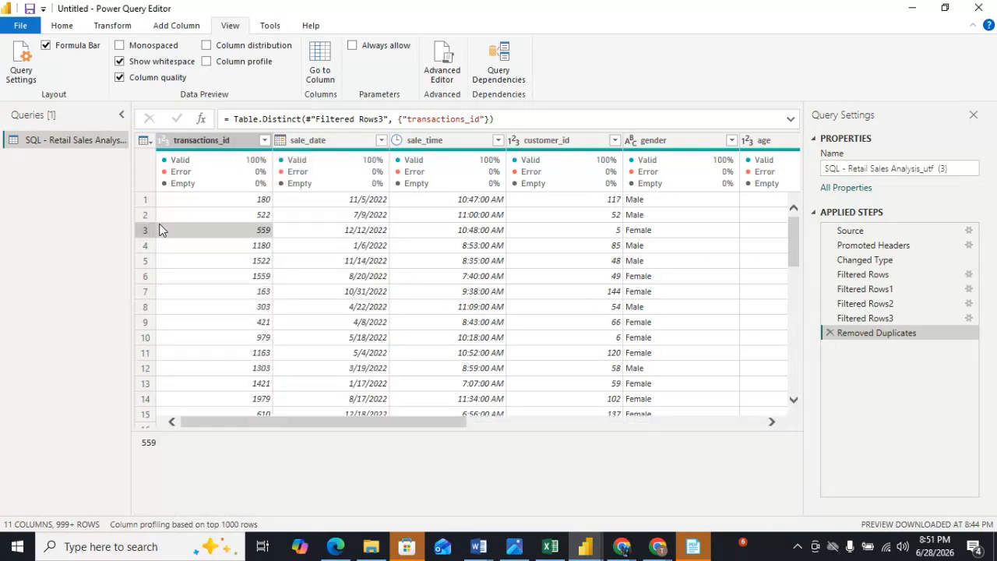
{"action": "double_click", "coordinate": [225, 142]}
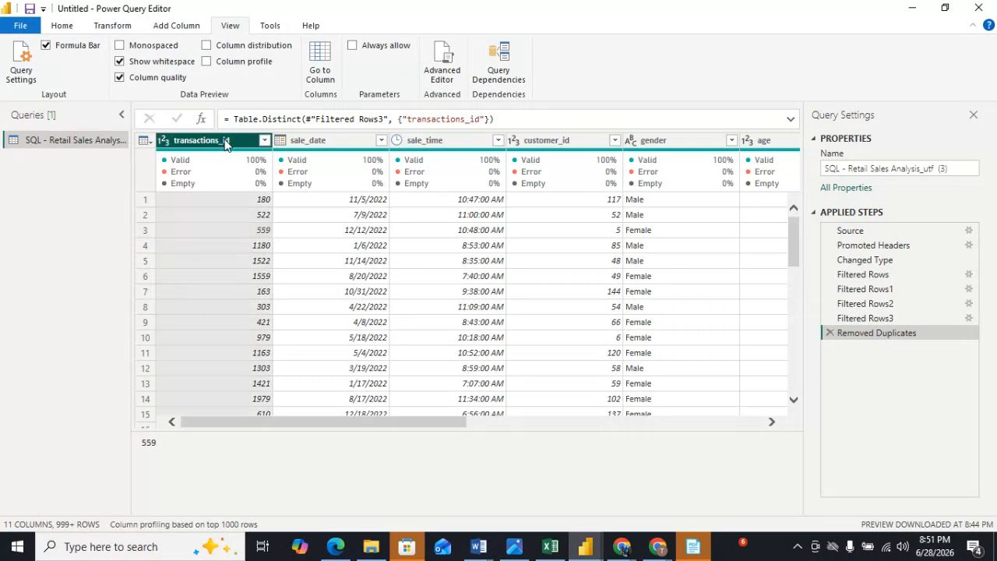
{"action": "key", "text": "Return"}
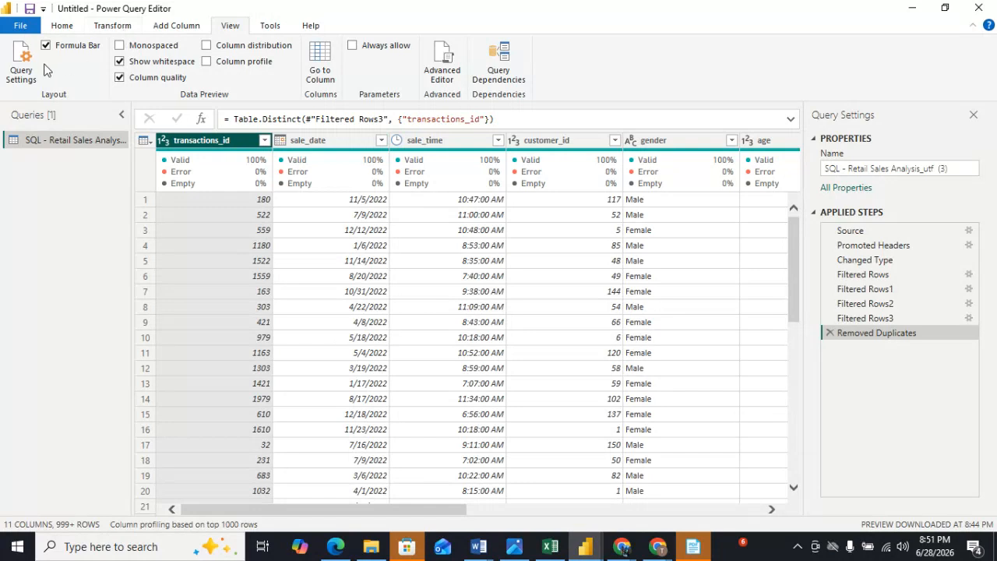
Merge the transactions_id and sale_date columns with a Space separator, then delete that Merged Columns step.
{"action": "left_click", "coordinate": [62, 26]}
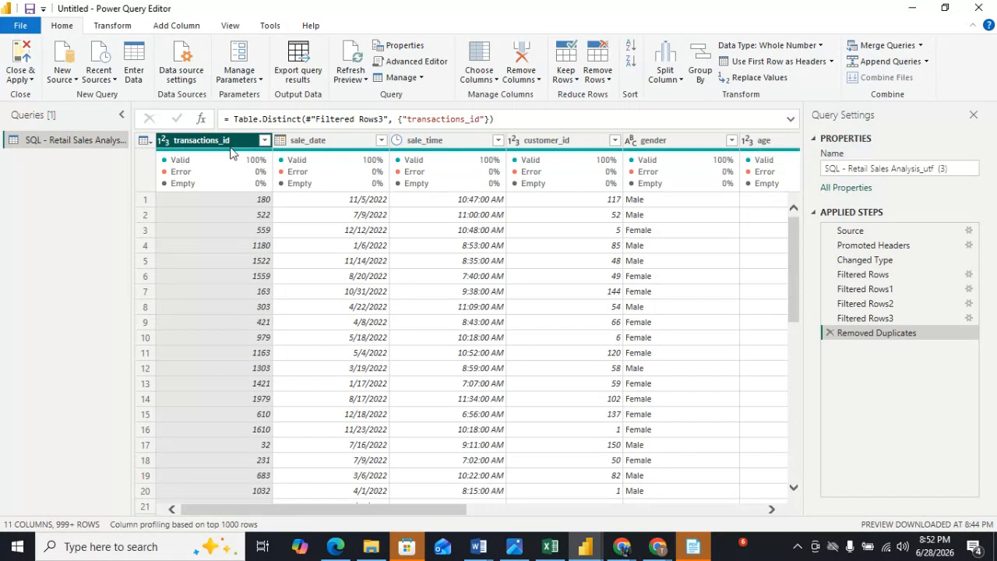
{"action": "left_click", "coordinate": [321, 144], "text": "ctrl"}
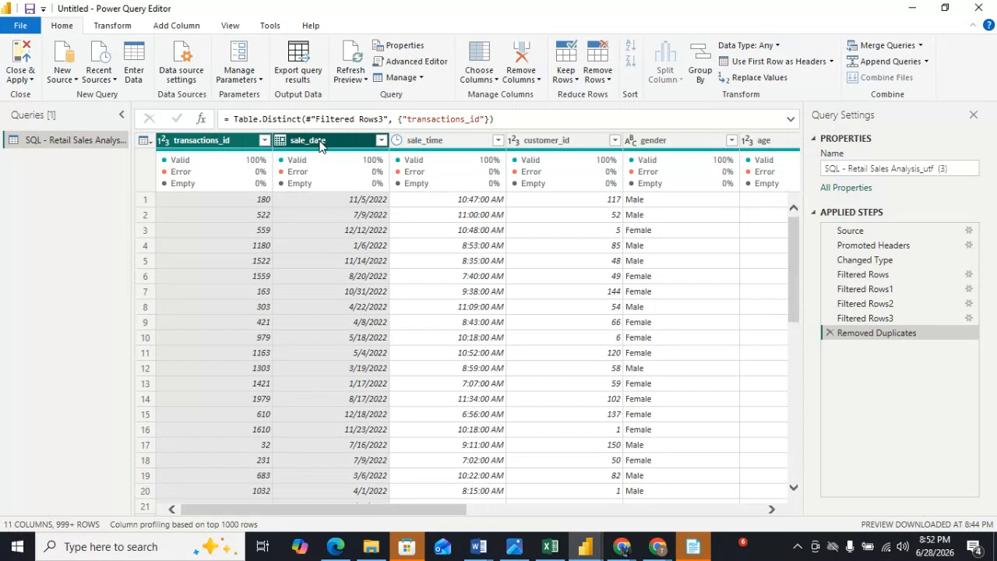
{"action": "left_click", "coordinate": [112, 28]}
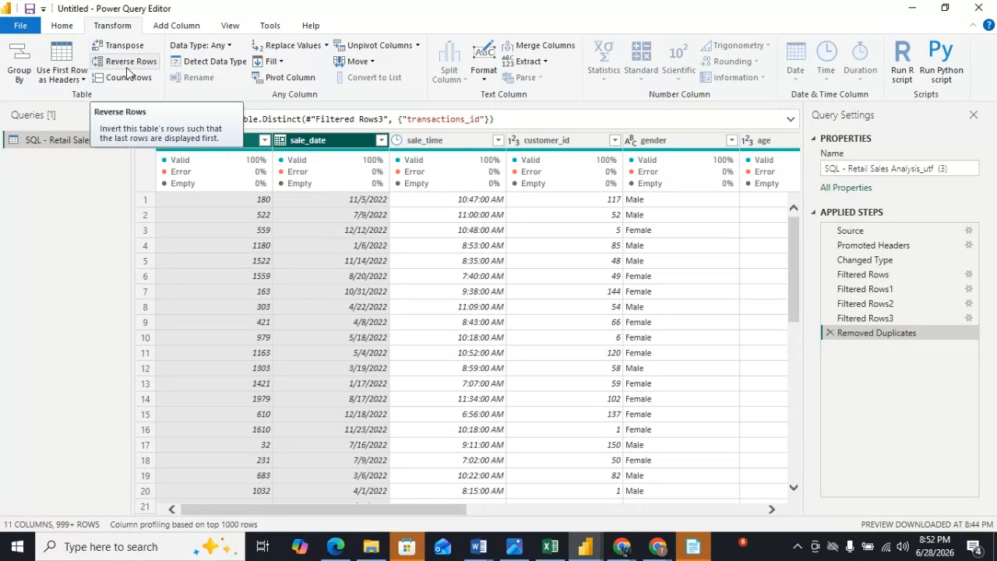
{"action": "left_click", "coordinate": [551, 49]}
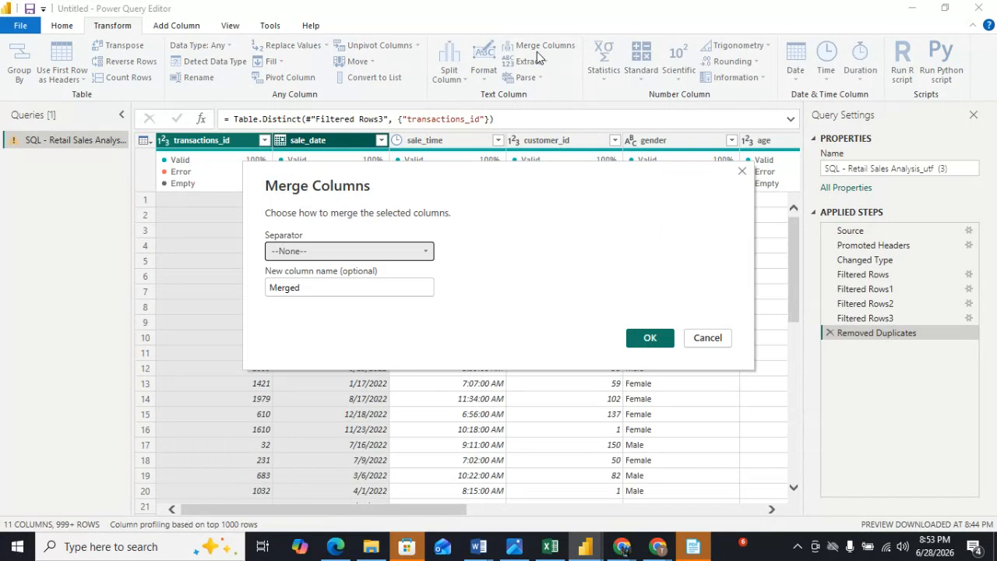
{"action": "left_click", "coordinate": [424, 253]}
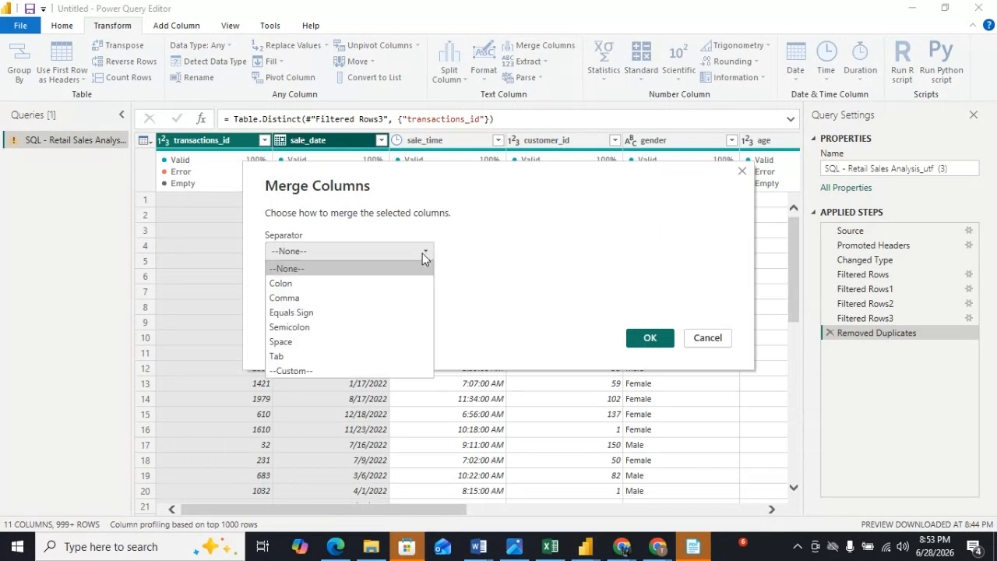
{"action": "left_click", "coordinate": [287, 344]}
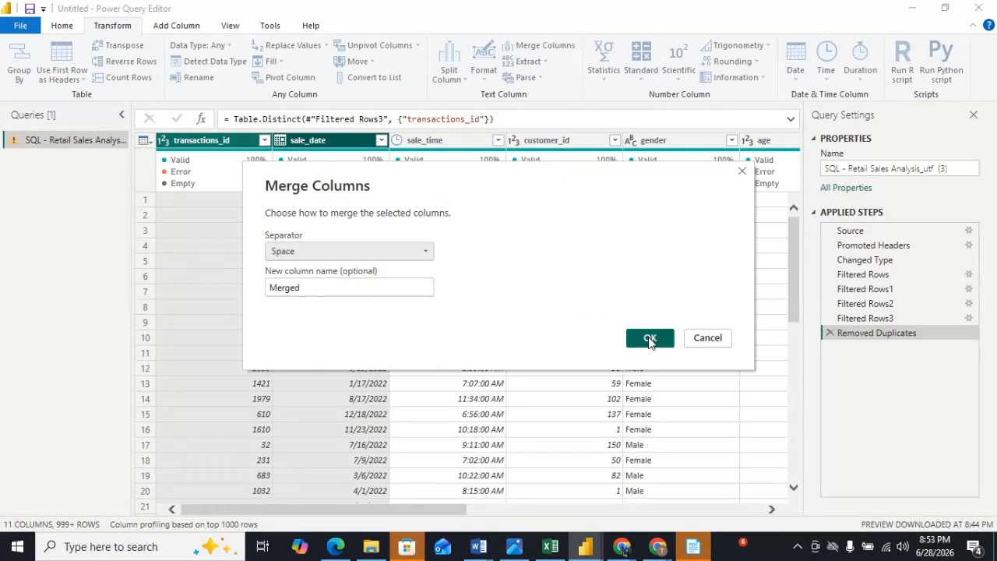
{"action": "left_click", "coordinate": [650, 339]}
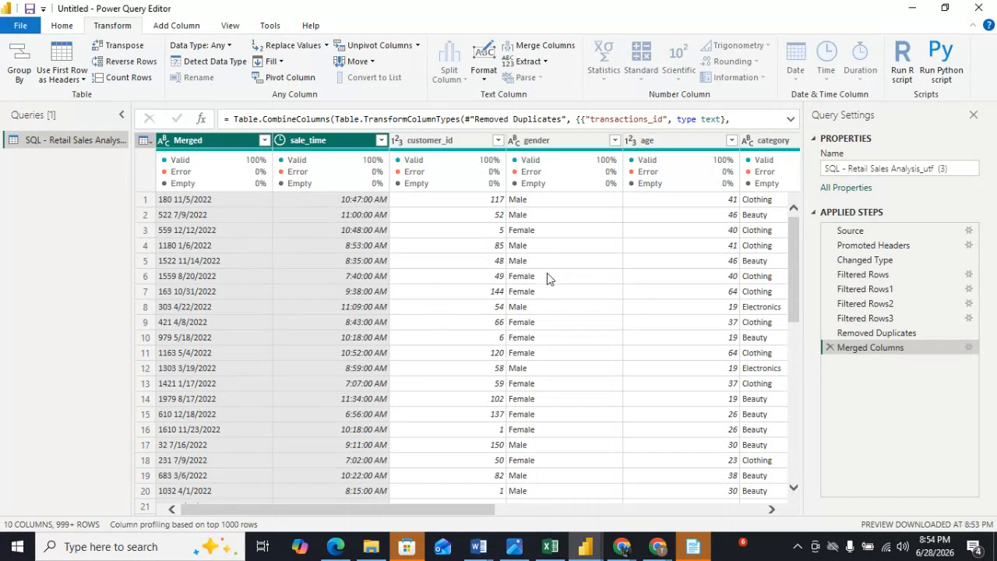
{"action": "left_click", "coordinate": [831, 349]}
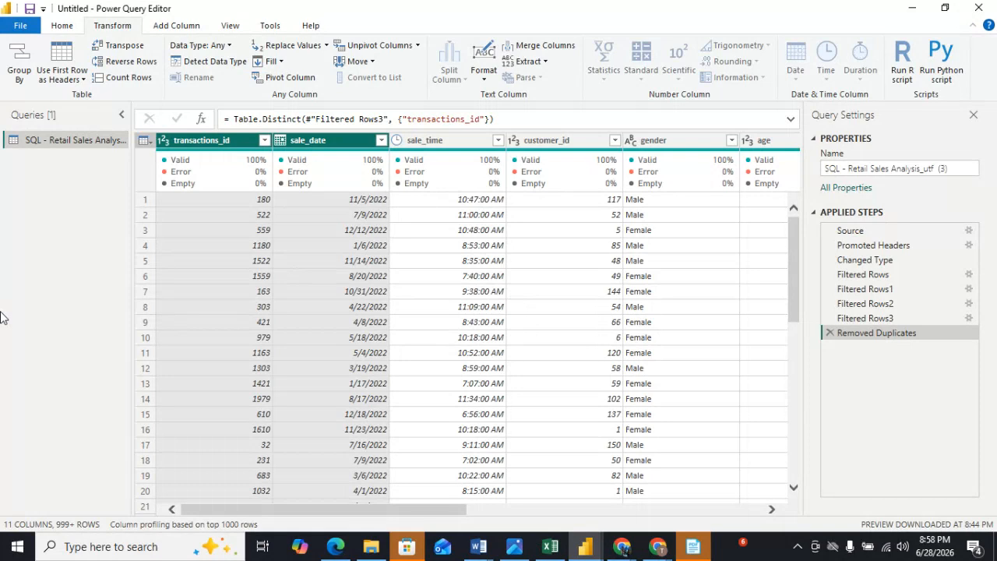
{"action": "left_click", "coordinate": [656, 549]}
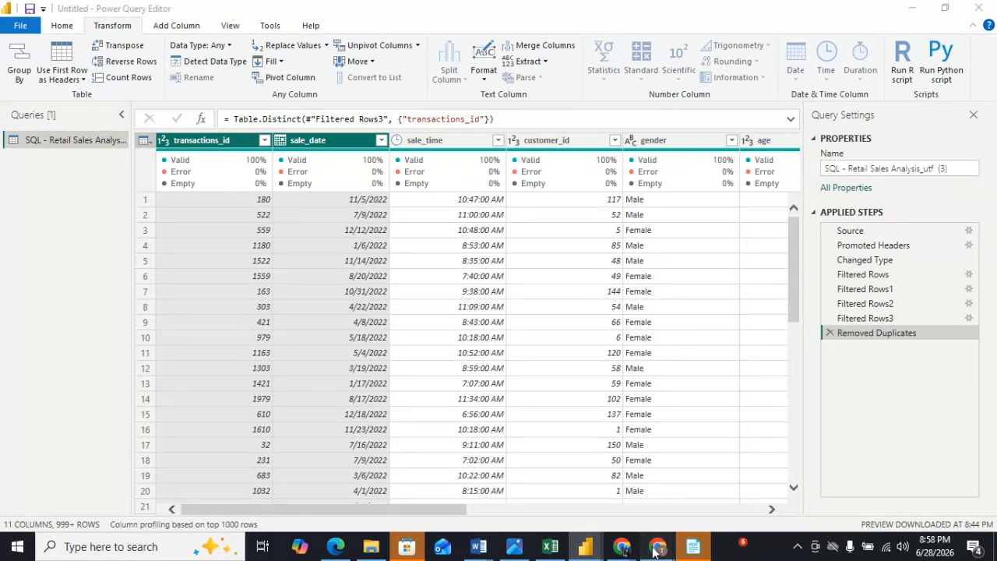
{"action": "left_click", "coordinate": [555, 479]}
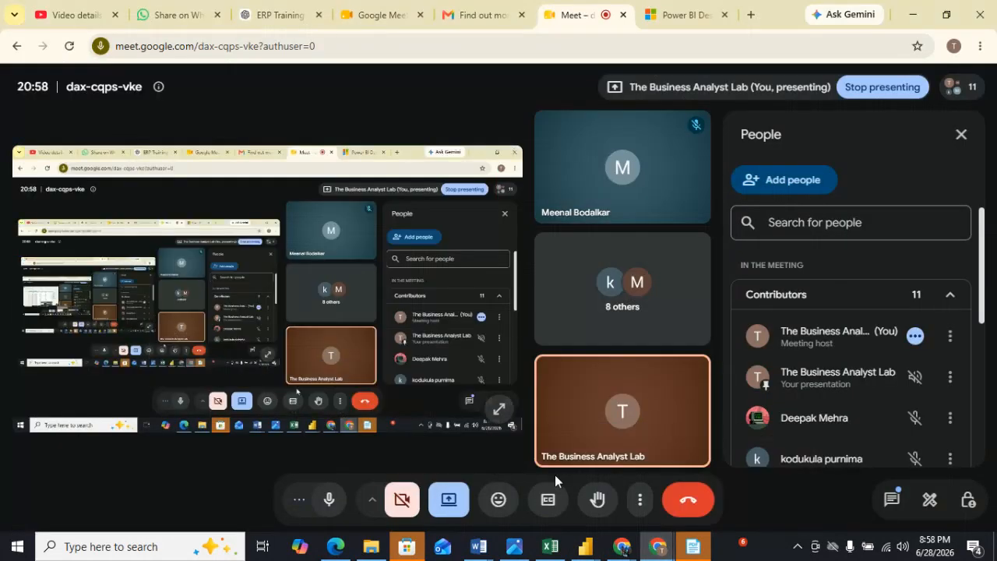
{"action": "mouse_move", "coordinate": [943, 89]}
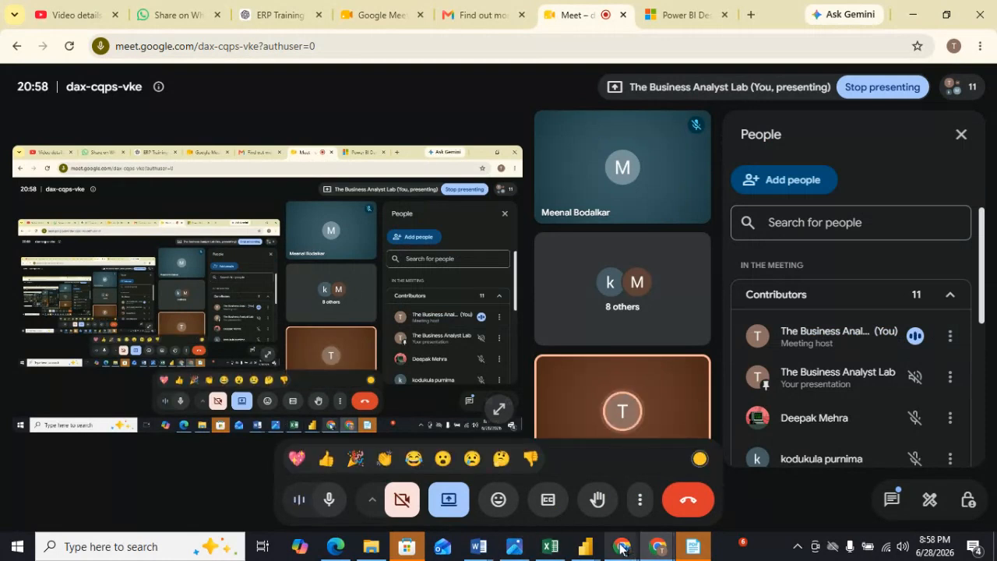
{"action": "mouse_move", "coordinate": [621, 549]}
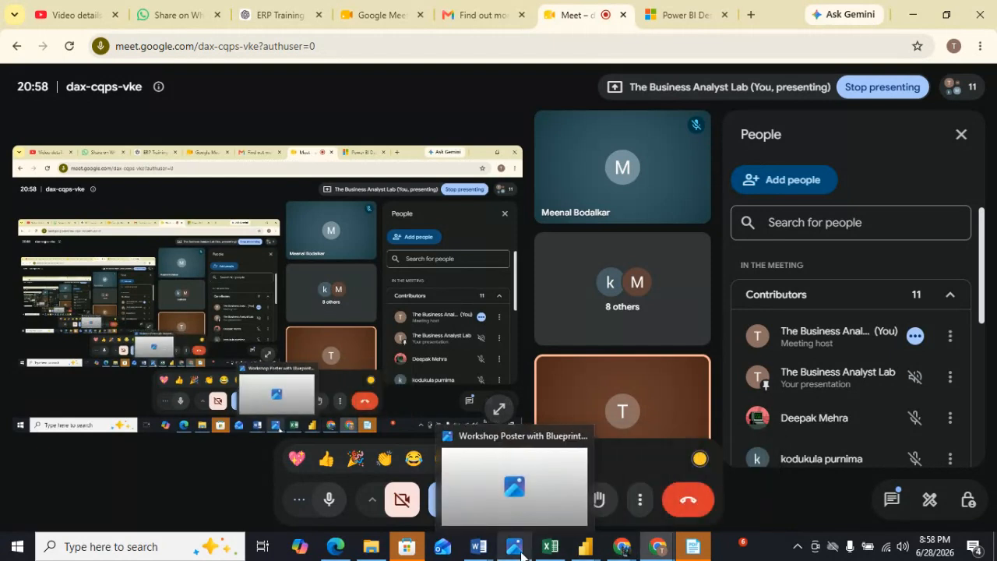
{"action": "mouse_move", "coordinate": [585, 547]}
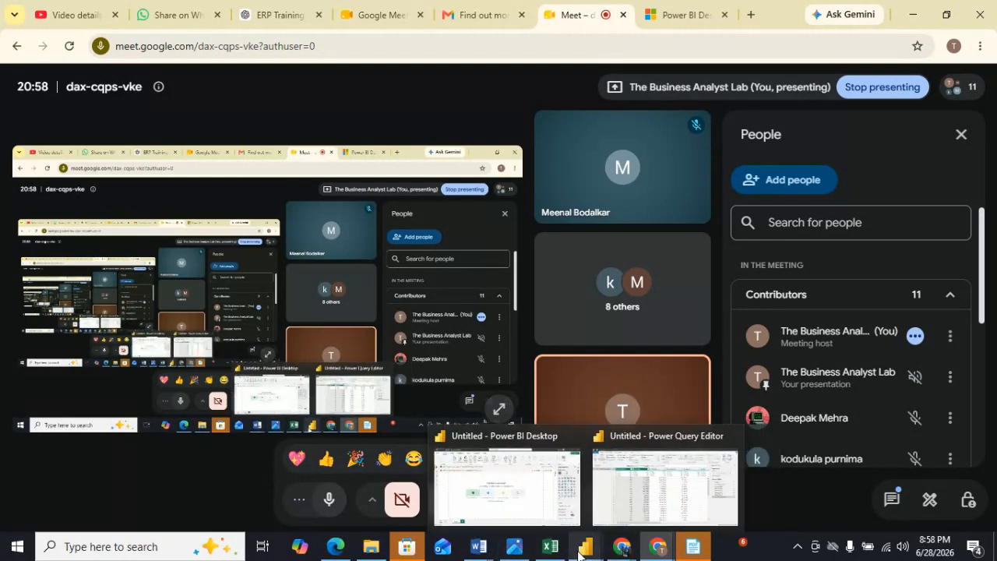
{"action": "left_click", "coordinate": [625, 502]}
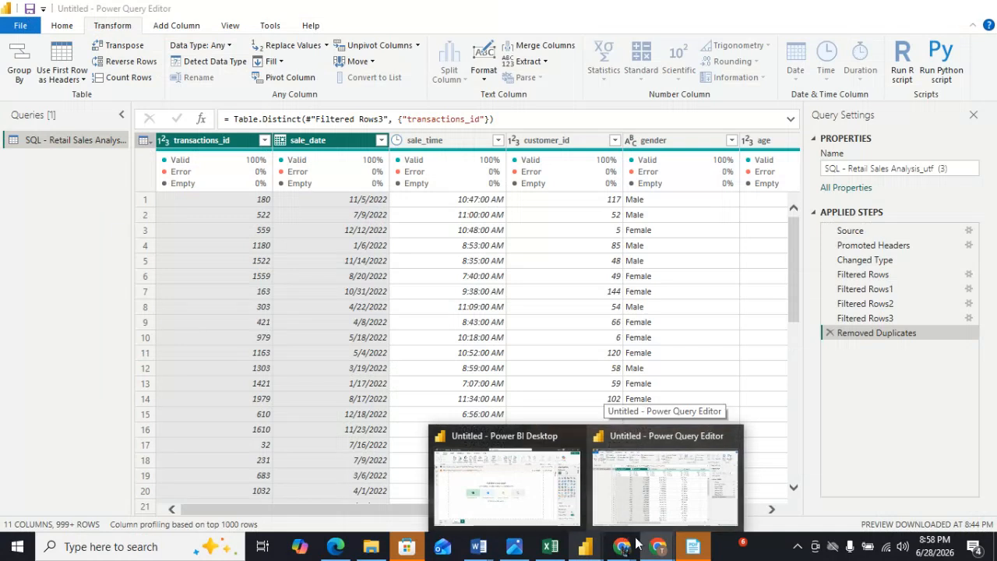
{"action": "left_click", "coordinate": [660, 549]}
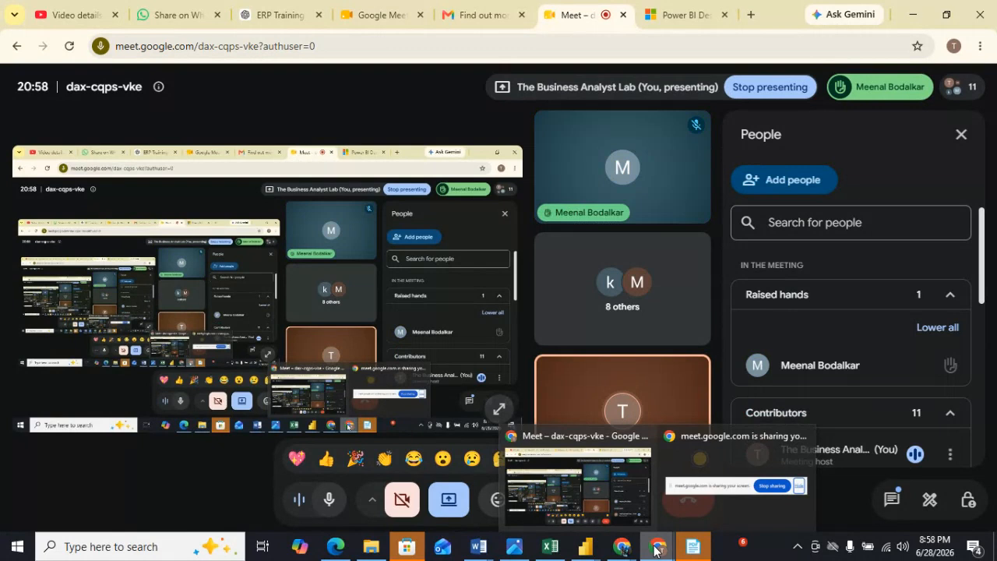
{"action": "mouse_move", "coordinate": [580, 551]}
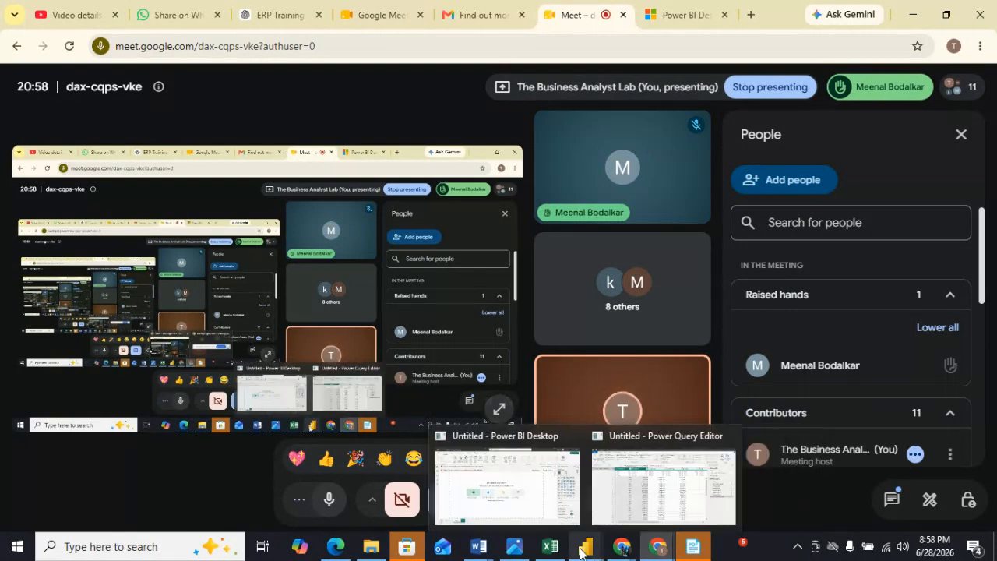
{"action": "left_click", "coordinate": [660, 499]}
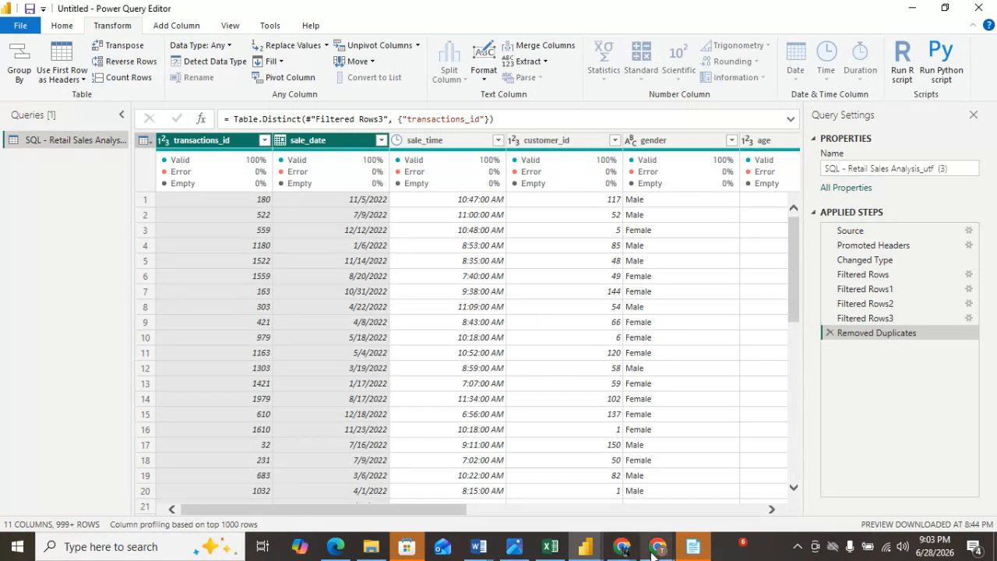
Switch to the Google Meet call, scroll through the raised-hands list, and return to Power Query Editor.
{"action": "mouse_move", "coordinate": [654, 554]}
{"action": "left_click", "coordinate": [578, 487]}
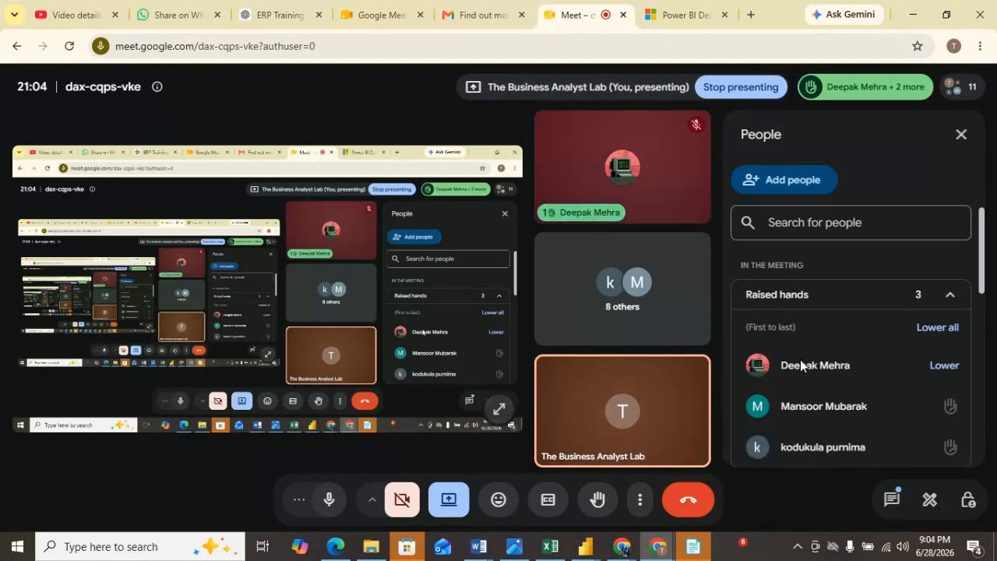
{"action": "scroll", "coordinate": [888, 366], "scroll_direction": "down", "scroll_amount": 2}
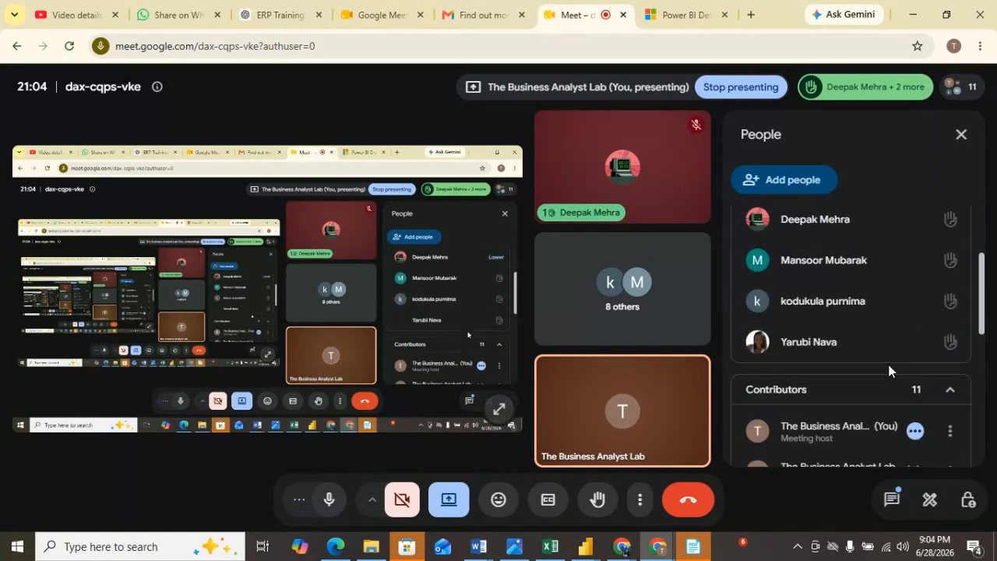
{"action": "mouse_move", "coordinate": [862, 321]}
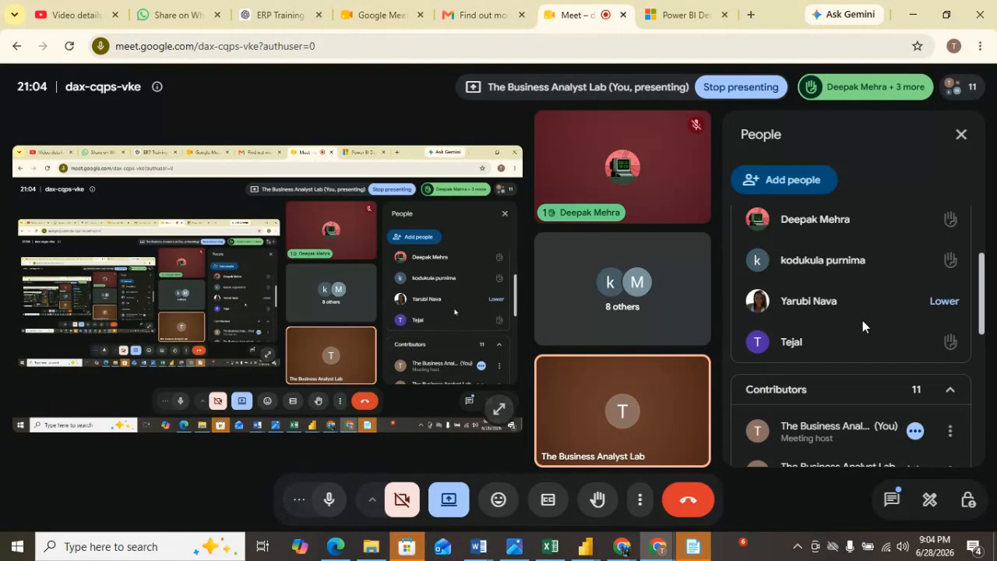
{"action": "mouse_move", "coordinate": [621, 548]}
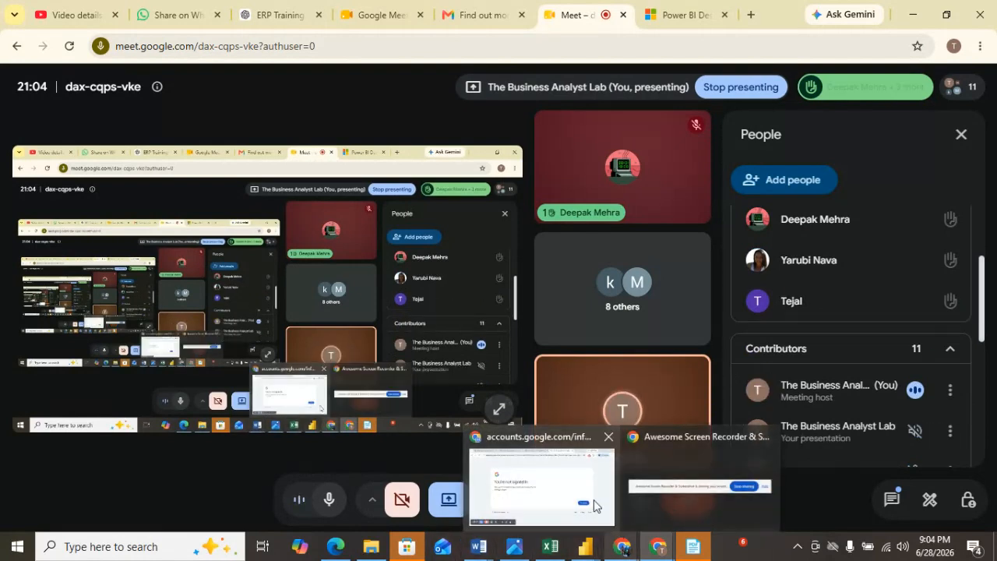
{"action": "mouse_move", "coordinate": [590, 502]}
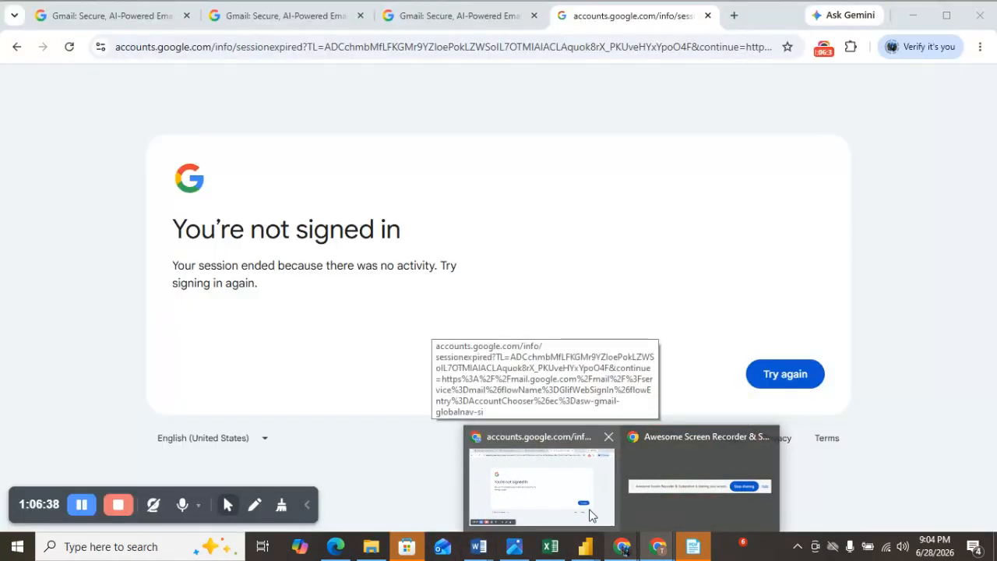
{"action": "mouse_move", "coordinate": [585, 548]}
{"action": "left_click", "coordinate": [659, 504]}
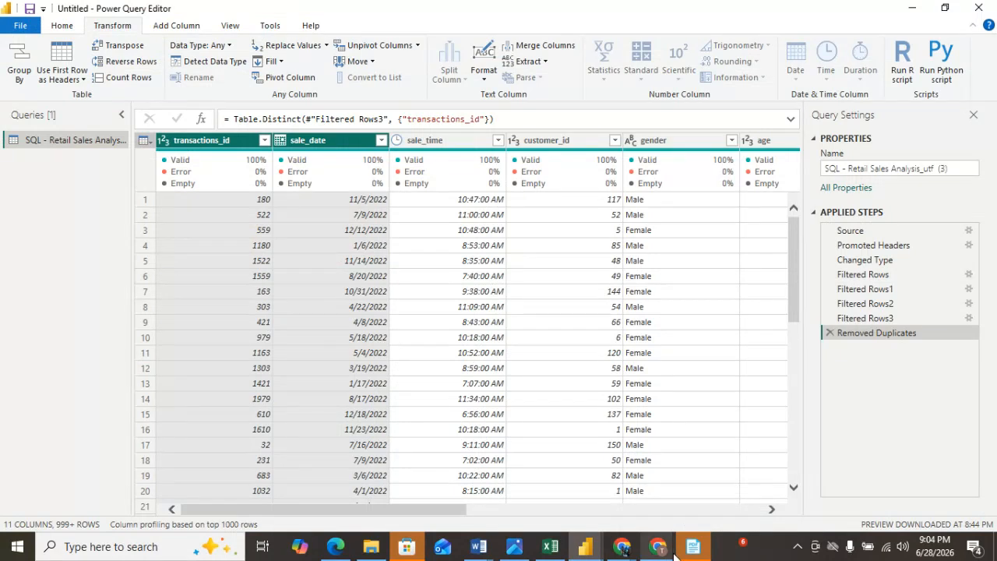
Go back to the Meet call, scroll further down the People list, then return to Power Query Editor.
{"action": "mouse_move", "coordinate": [669, 552]}
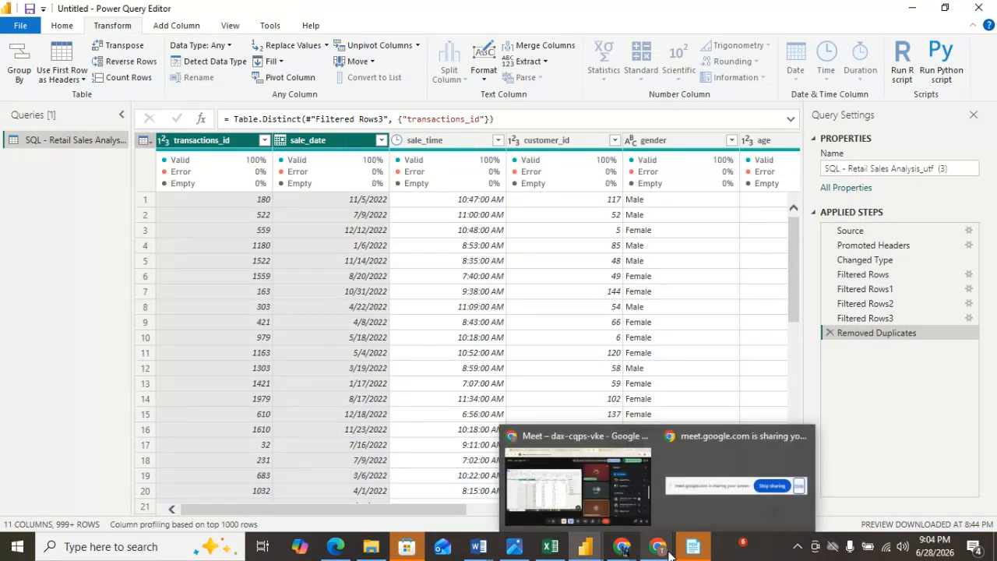
{"action": "left_click", "coordinate": [577, 493]}
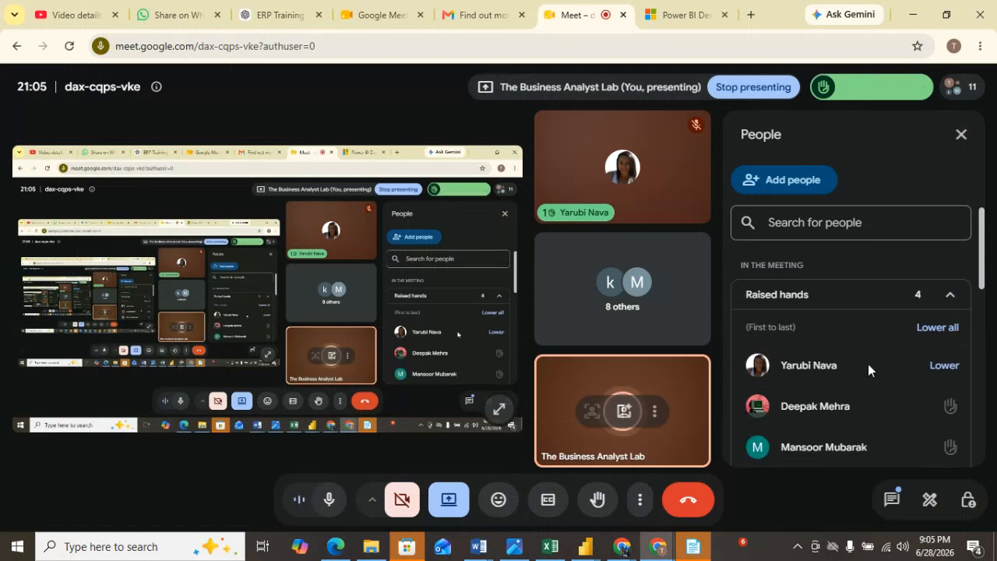
{"action": "scroll", "coordinate": [868, 363], "scroll_direction": "down", "scroll_amount": 2}
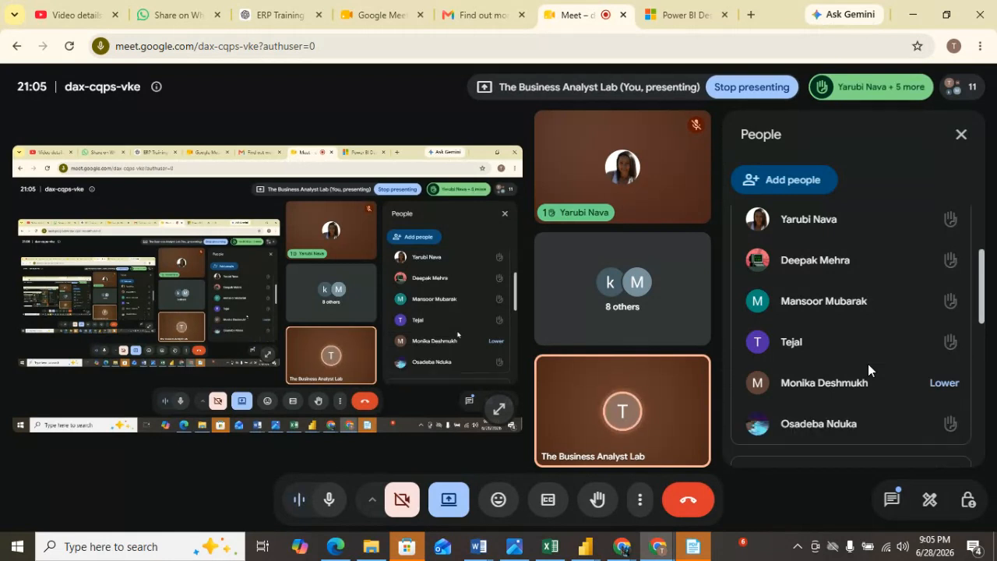
{"action": "scroll", "coordinate": [868, 364], "scroll_direction": "down", "scroll_amount": 1}
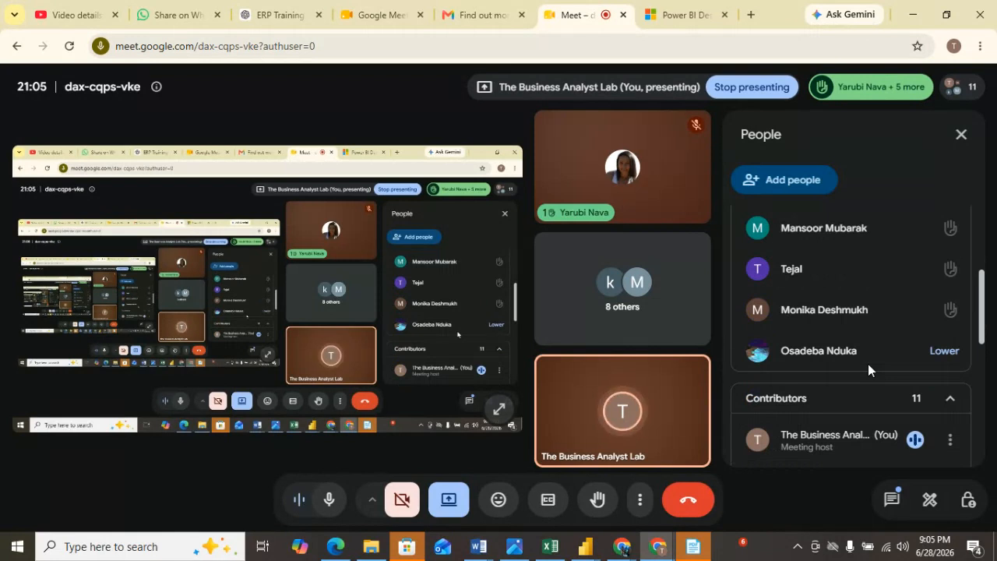
{"action": "mouse_move", "coordinate": [634, 540]}
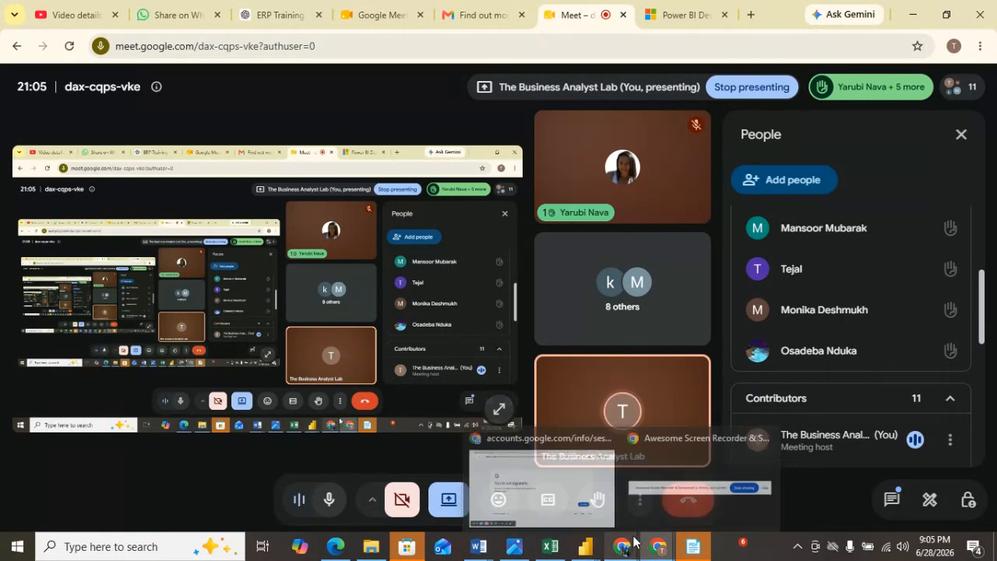
{"action": "mouse_move", "coordinate": [585, 547]}
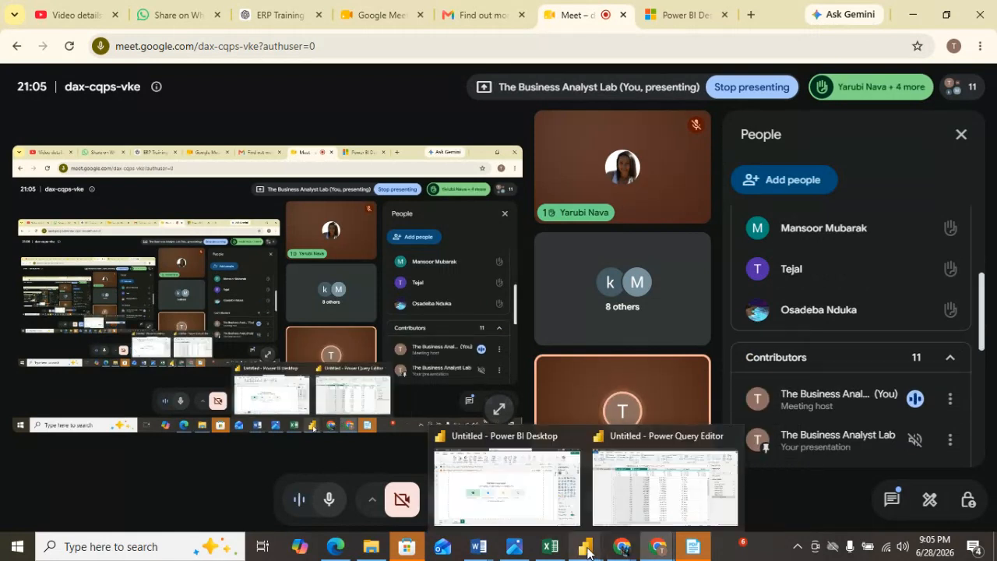
{"action": "left_click", "coordinate": [643, 468]}
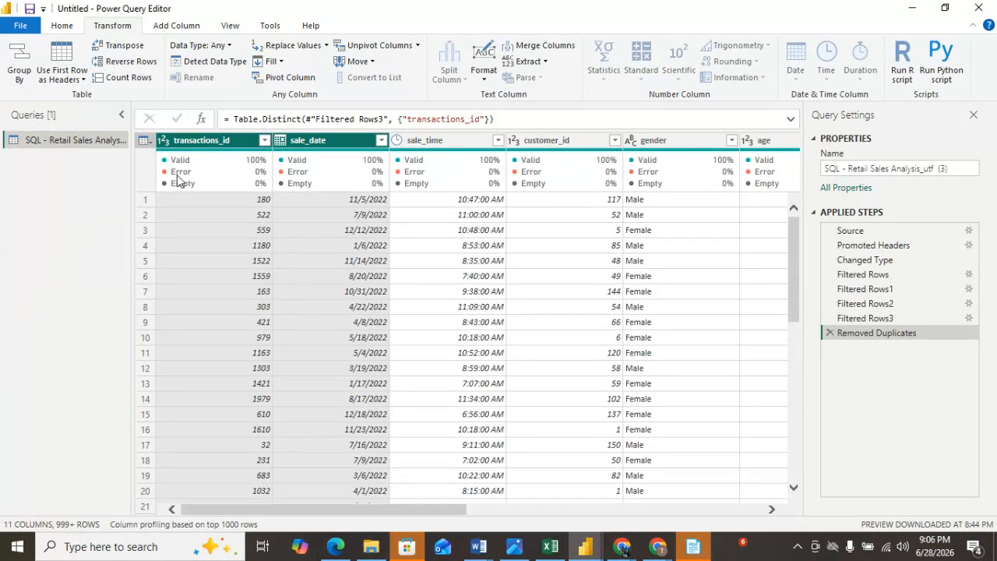
Rename the transactions_id column to transaction.
{"action": "left_click", "coordinate": [359, 144]}
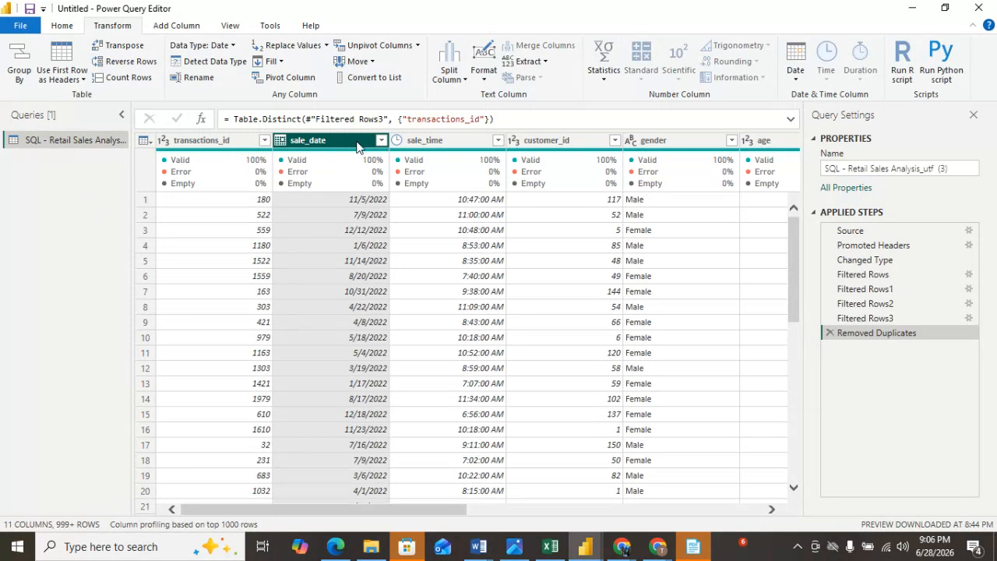
{"action": "left_click", "coordinate": [197, 141]}
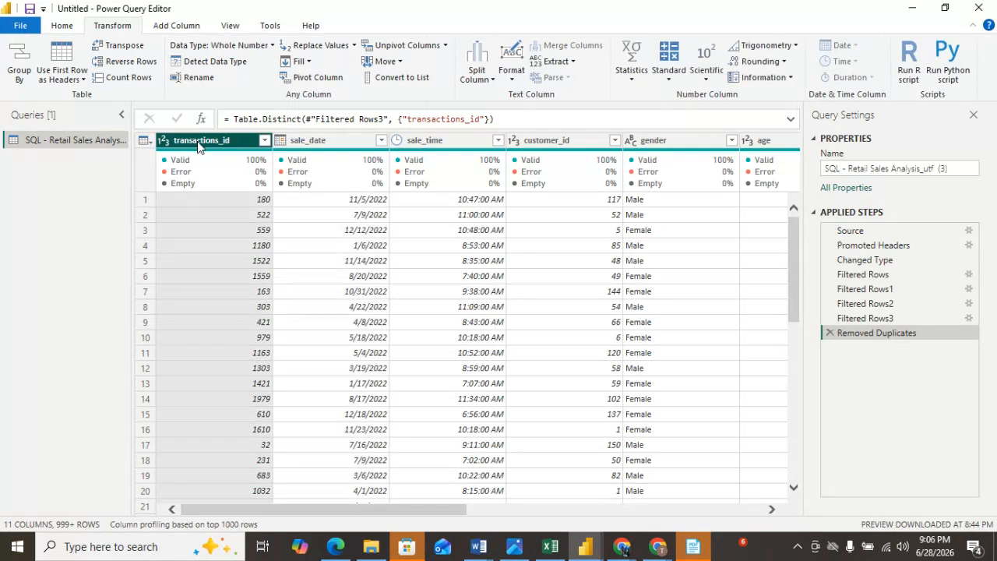
{"action": "left_click", "coordinate": [310, 140]}
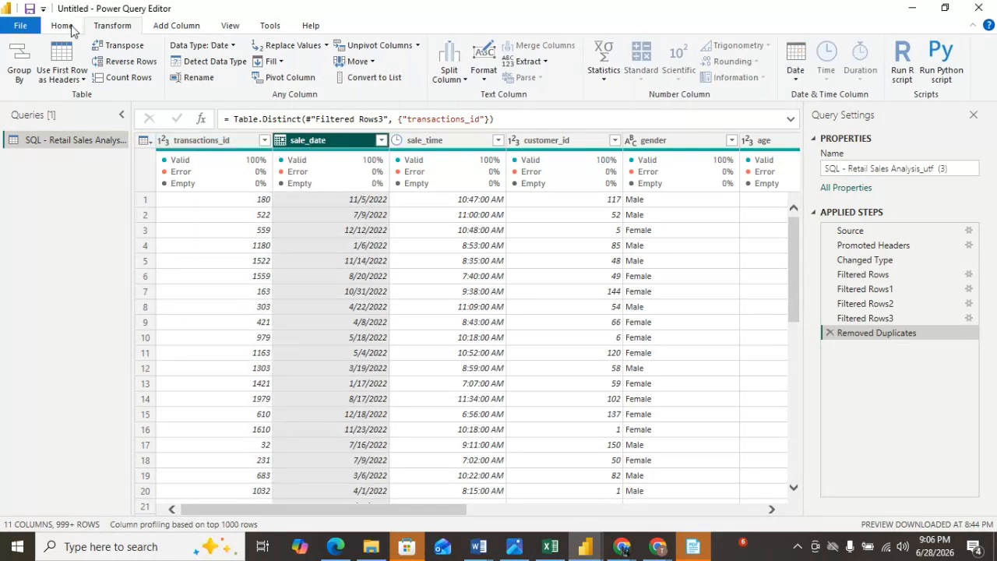
{"action": "left_click", "coordinate": [206, 147]}
{"action": "double_click", "coordinate": [206, 144]}
{"action": "key", "text": "ctrl+c"}
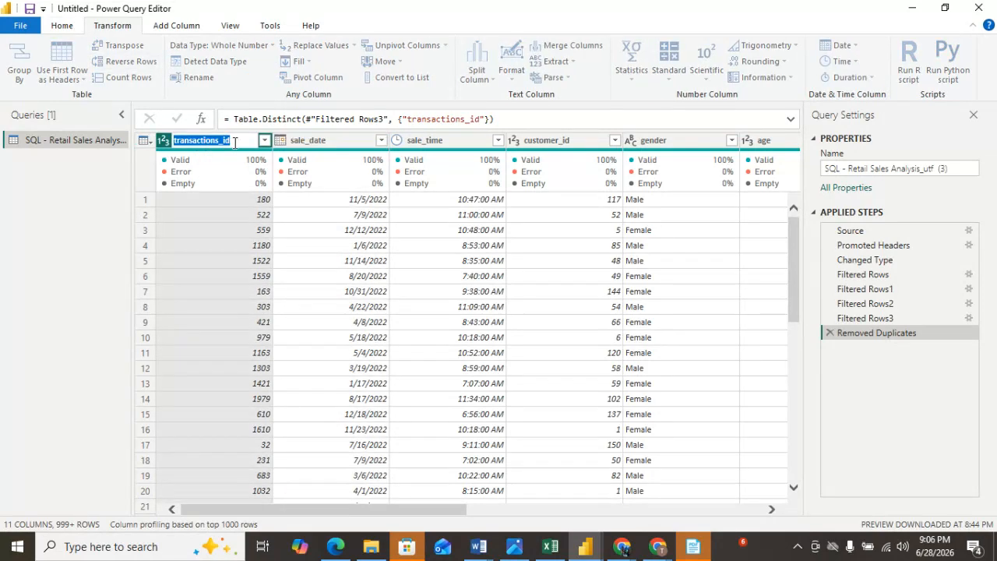
{"action": "key", "text": "BackSpace"}
{"action": "type", "text": "transaction"}
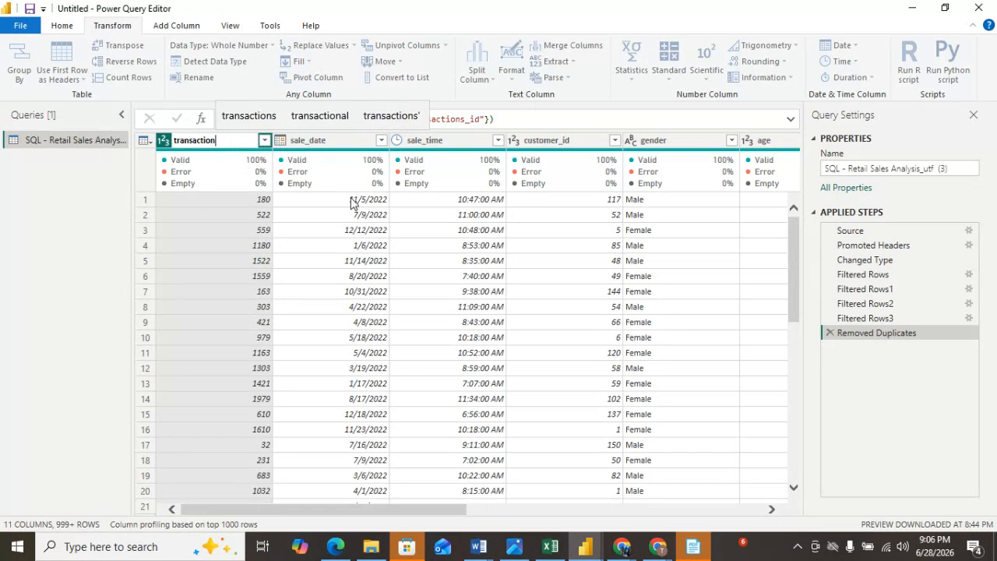
{"action": "key", "text": "Return"}
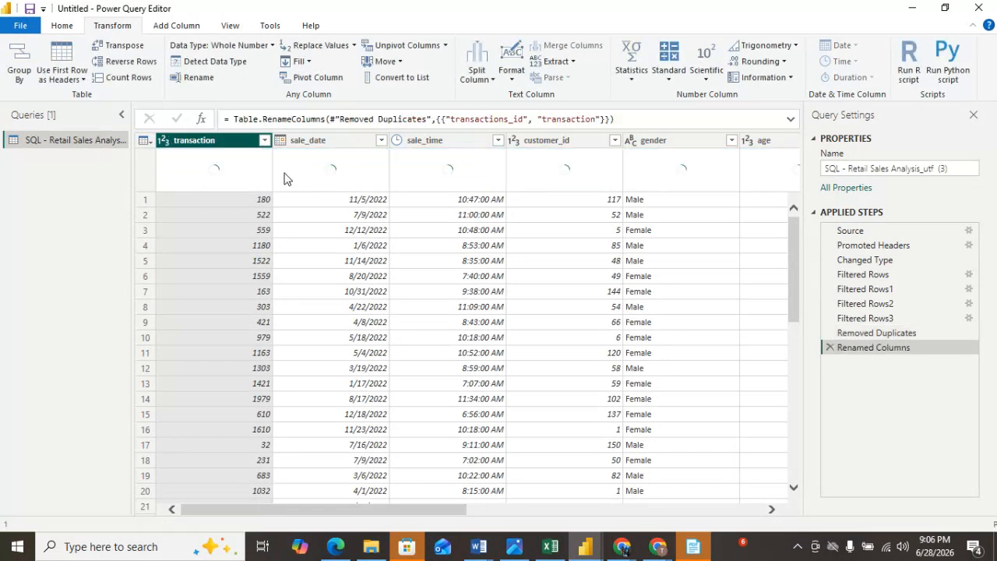
Rename the transaction column back to transactions_id by pasting the original name.
{"action": "mouse_move", "coordinate": [358, 182]}
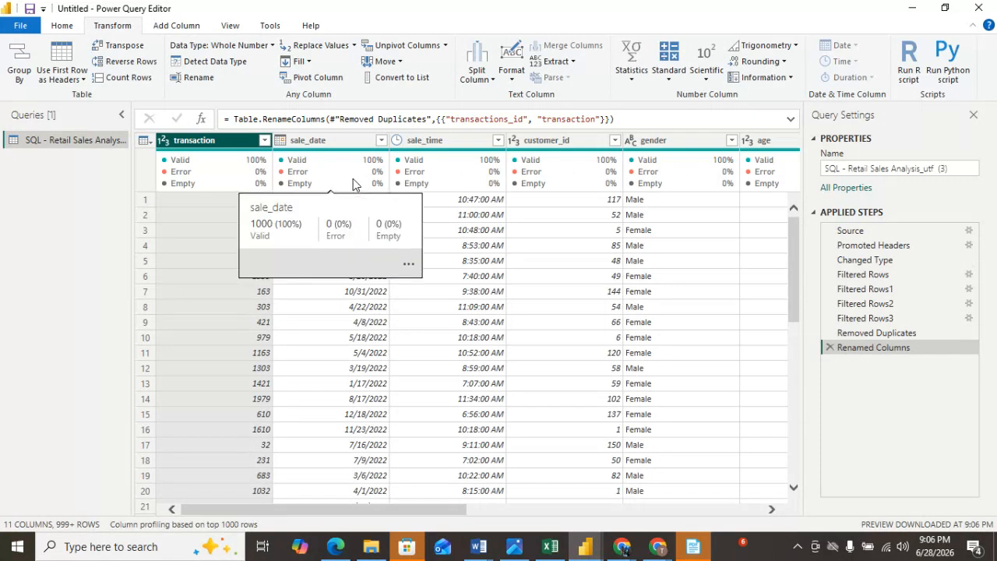
{"action": "double_click", "coordinate": [200, 141]}
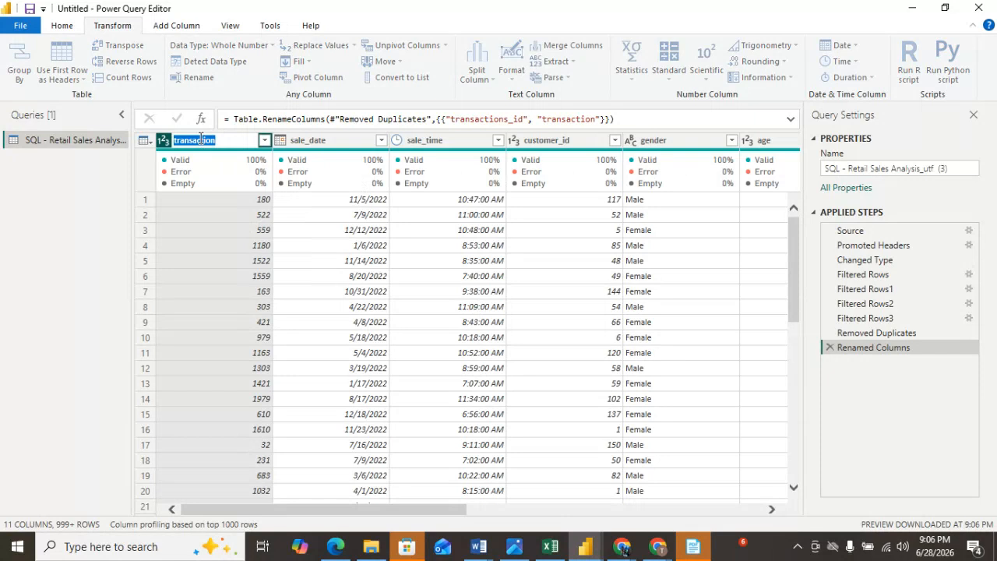
{"action": "key", "text": "BackSpace"}
{"action": "key", "text": "ctrl+v"}
{"action": "key", "text": "Return"}
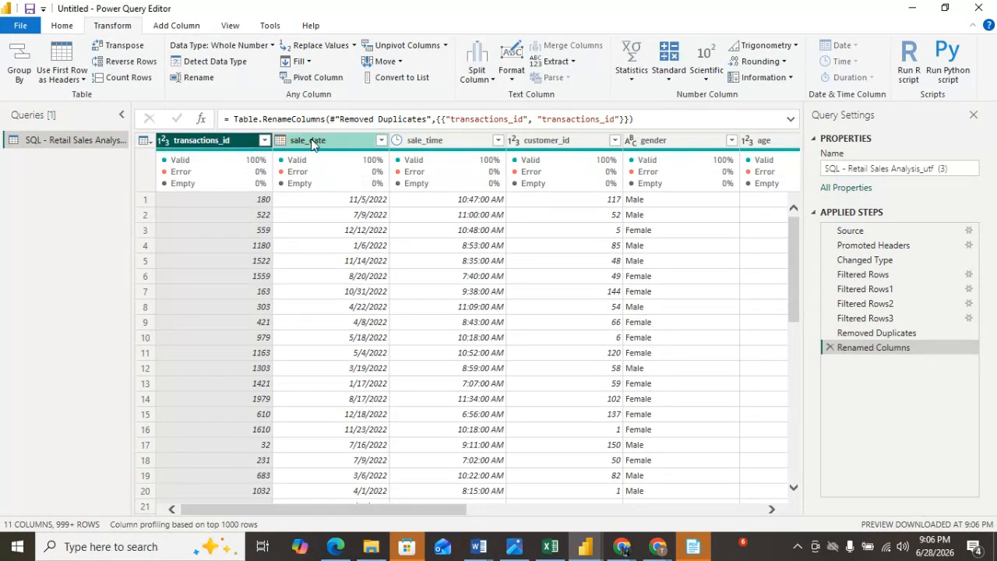
Repeat the merge of transactions_id and sale_date with a Space separator, then remove the Merged Columns step.
{"action": "mouse_move", "coordinate": [240, 161]}
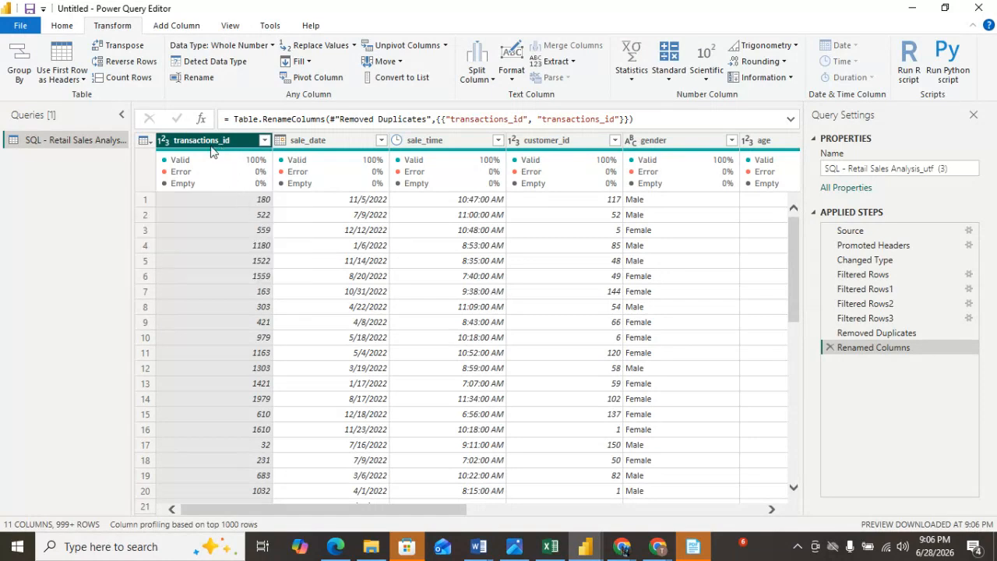
{"action": "left_click", "coordinate": [340, 145], "text": "ctrl"}
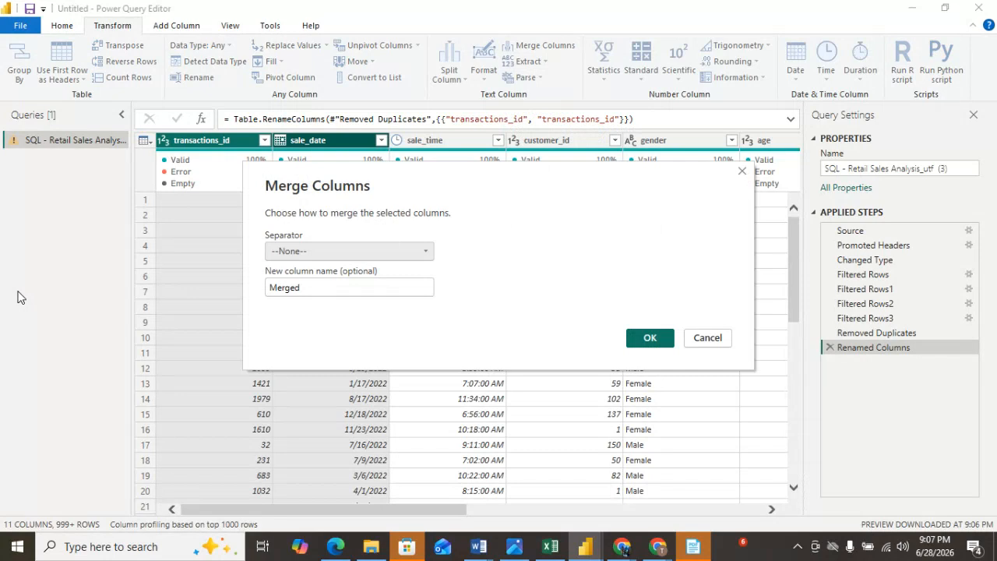
{"action": "left_click", "coordinate": [431, 251]}
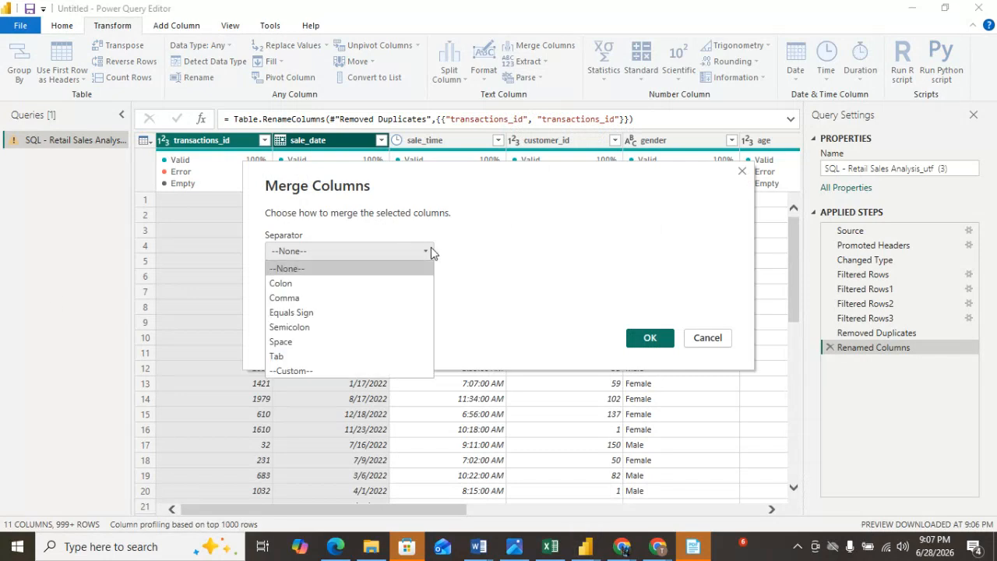
{"action": "left_click", "coordinate": [310, 343]}
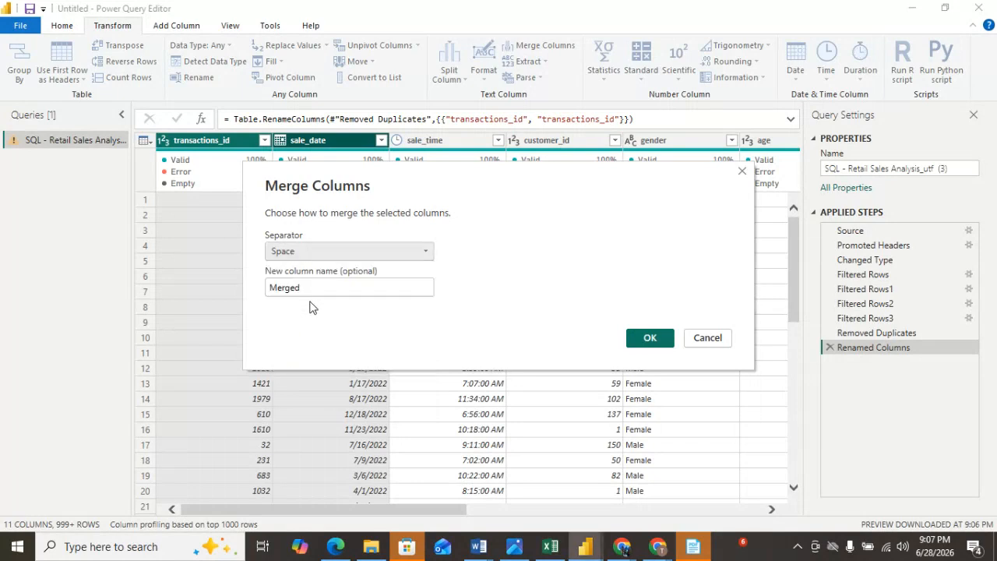
{"action": "left_click", "coordinate": [650, 340]}
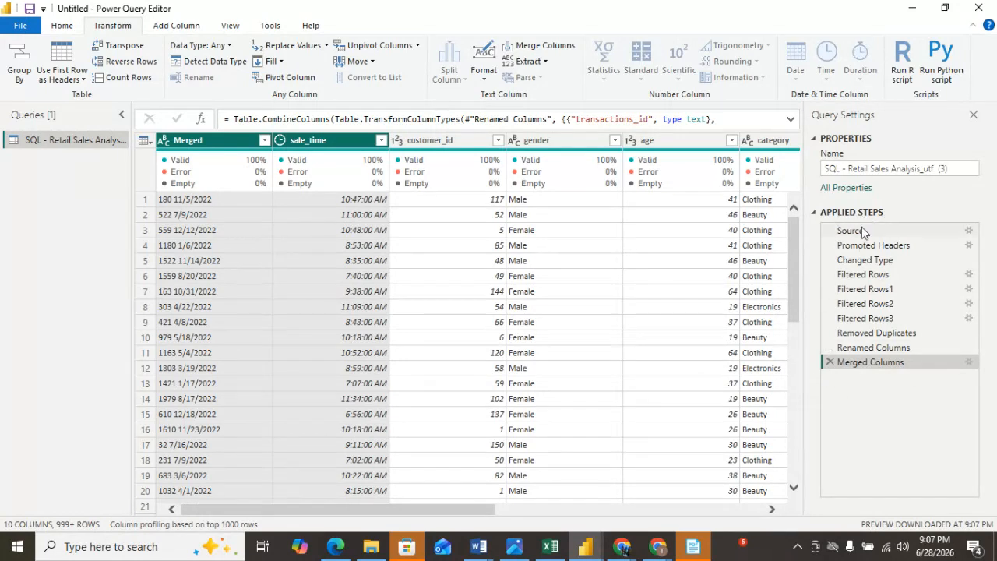
{"action": "left_click", "coordinate": [830, 362]}
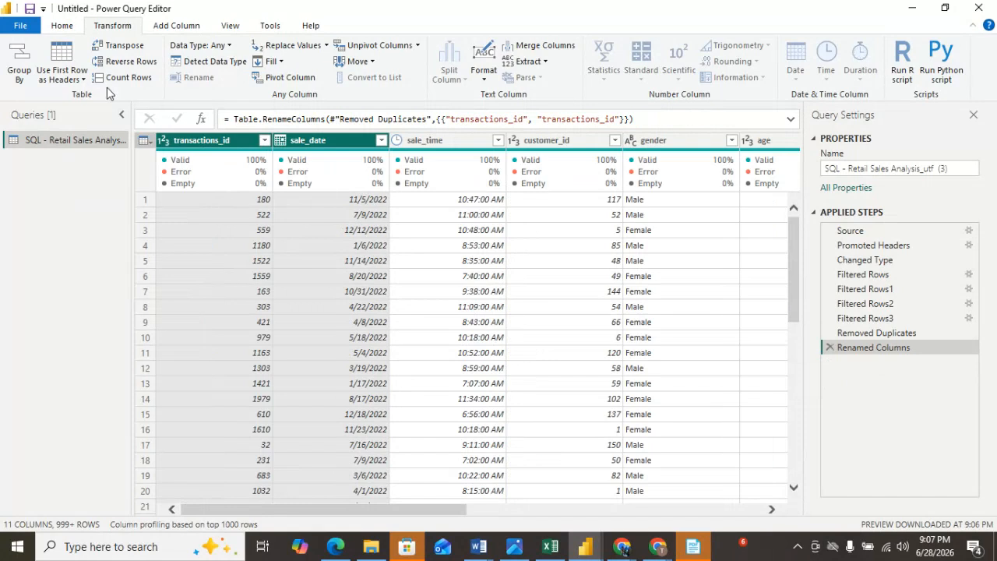
Close Power Query Editor and apply the pending query changes to load the data.
{"action": "left_click", "coordinate": [73, 27]}
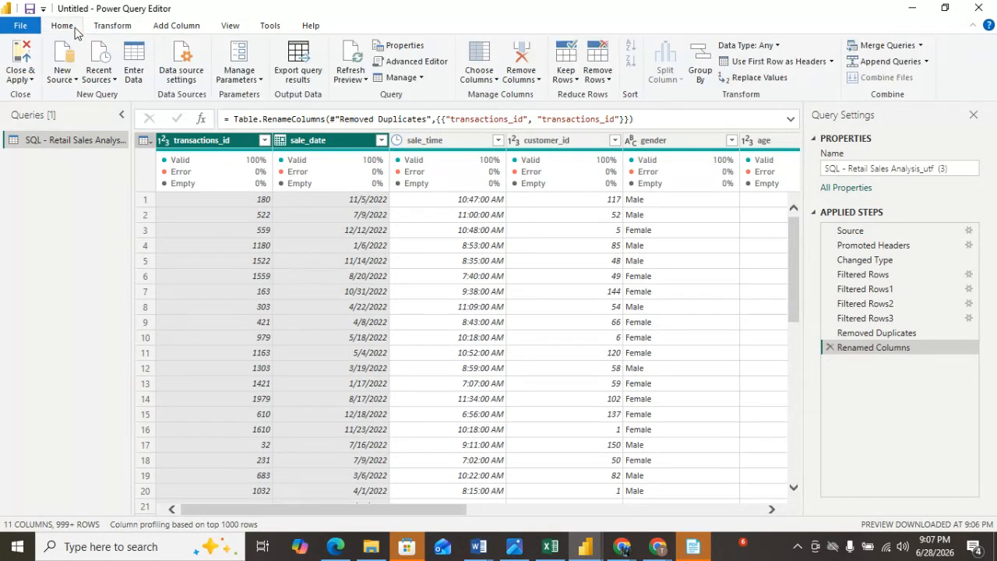
{"action": "left_click", "coordinate": [31, 81]}
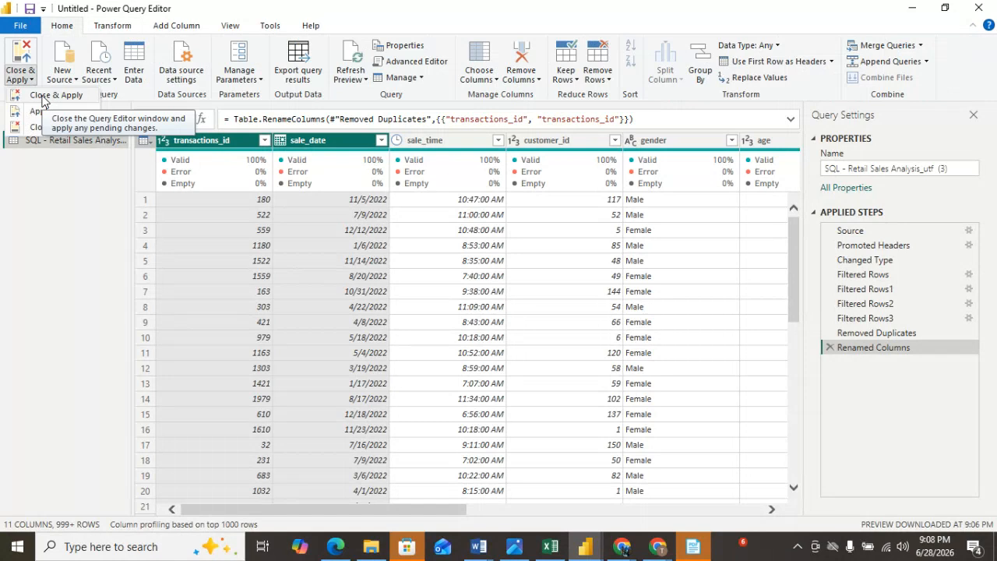
{"action": "left_click", "coordinate": [43, 97]}
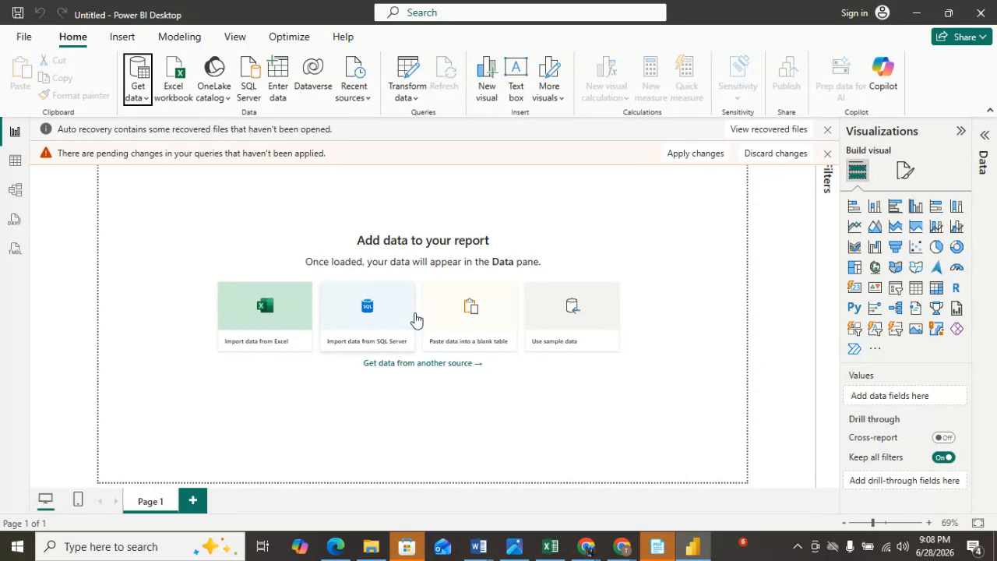
{"action": "left_click", "coordinate": [415, 314]}
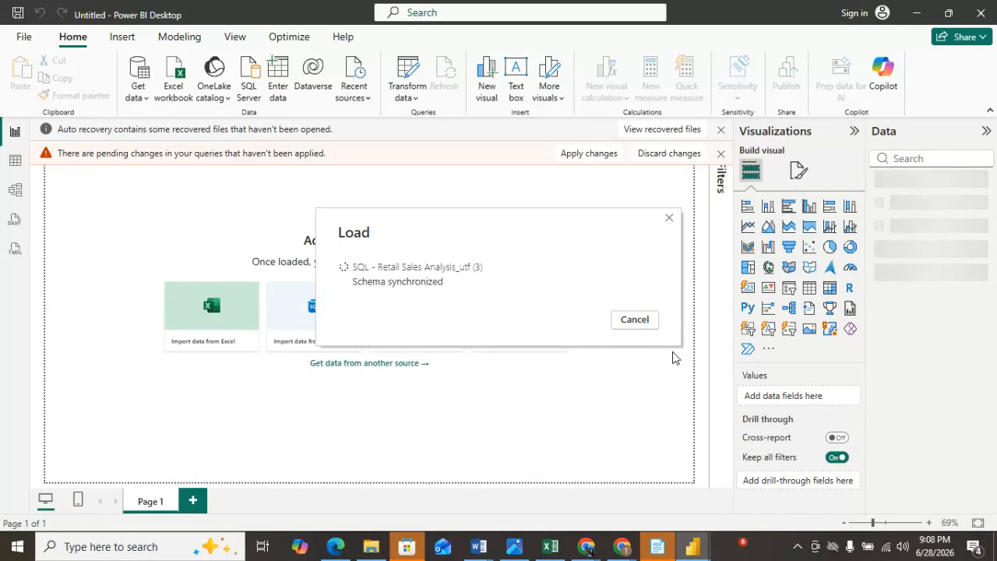
Switch to the Google Meet call to check the participants' raised hands.
{"action": "mouse_move", "coordinate": [590, 550]}
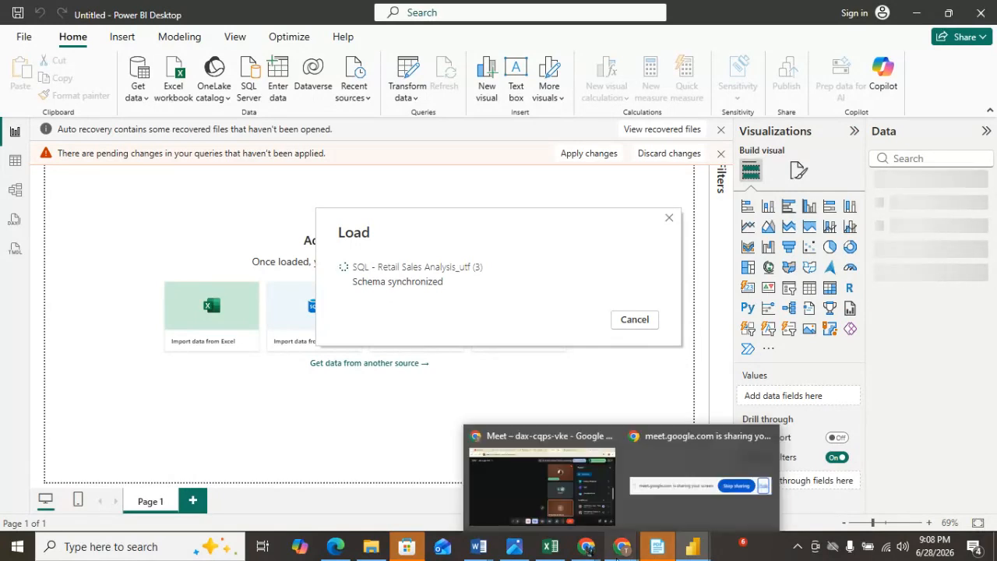
{"action": "left_click", "coordinate": [598, 514]}
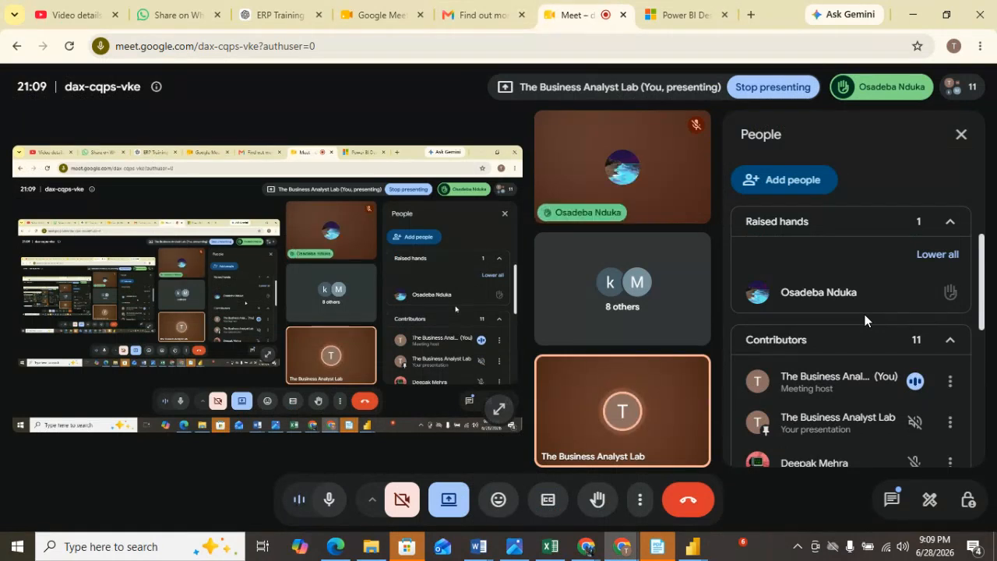
{"action": "mouse_move", "coordinate": [865, 320]}
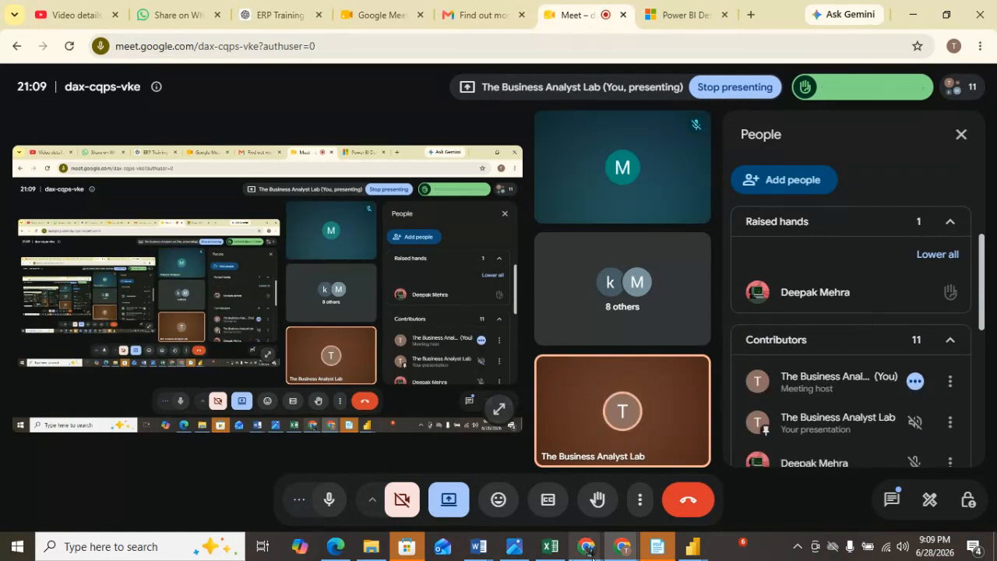
Switch back to Power BI Desktop and dismiss the Load dialog for the retail sales query.
{"action": "mouse_move", "coordinate": [638, 556]}
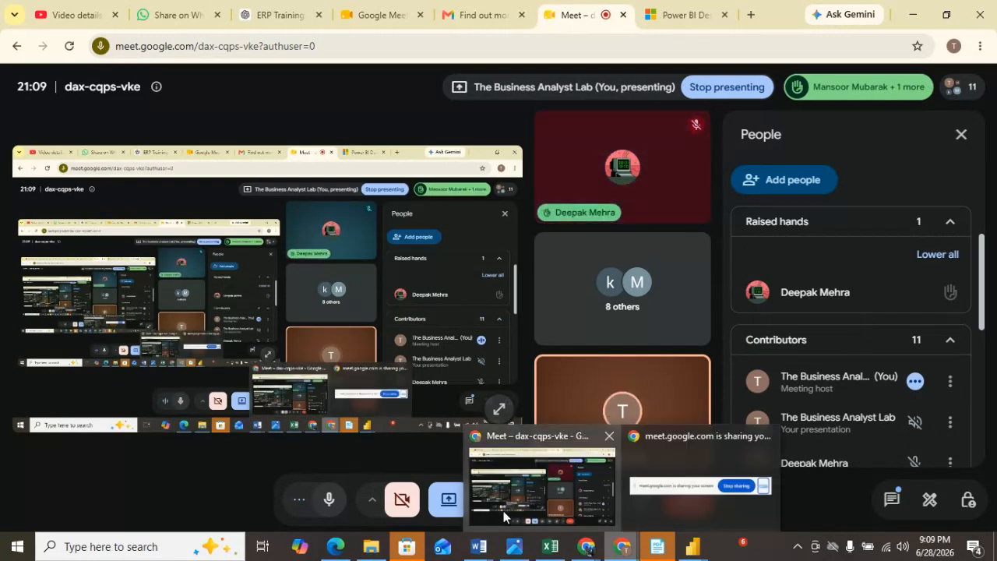
{"action": "mouse_move", "coordinate": [589, 551]}
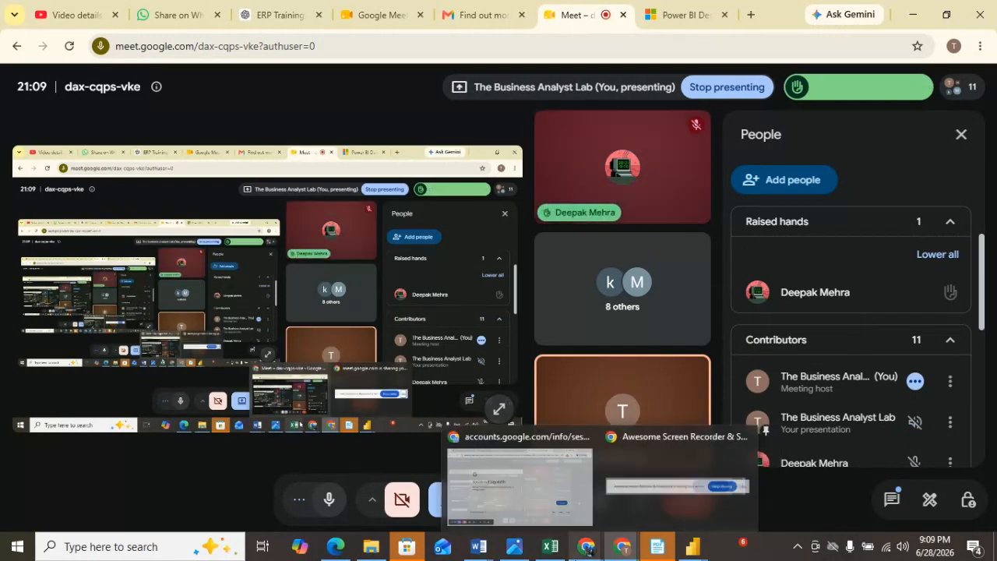
{"action": "mouse_move", "coordinate": [701, 555]}
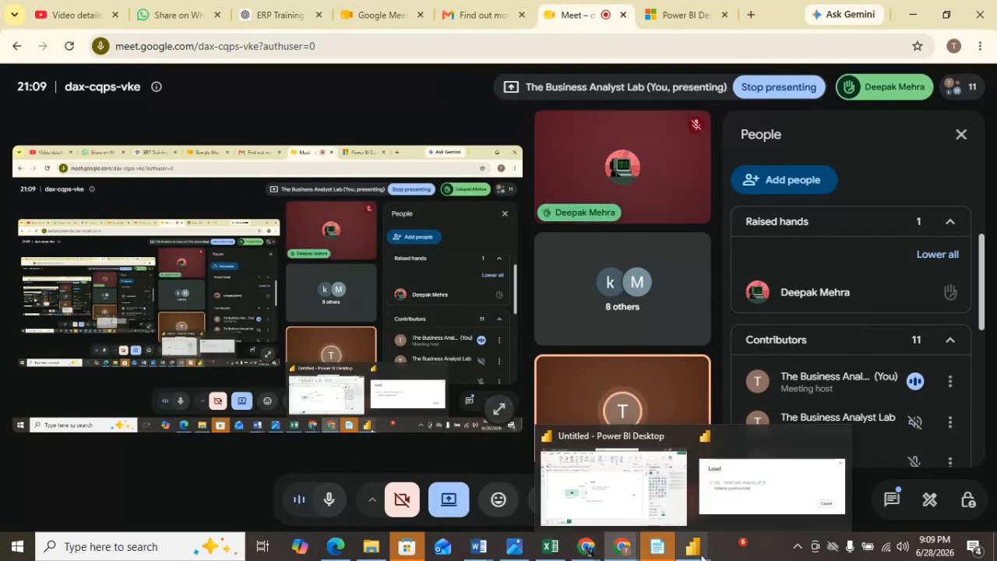
{"action": "left_click", "coordinate": [595, 496]}
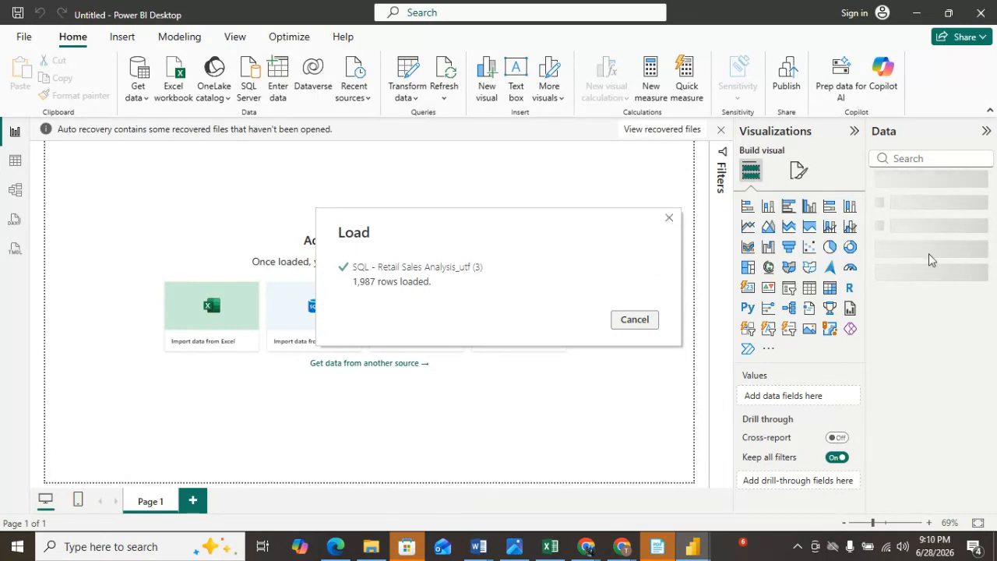
{"action": "left_click", "coordinate": [653, 322]}
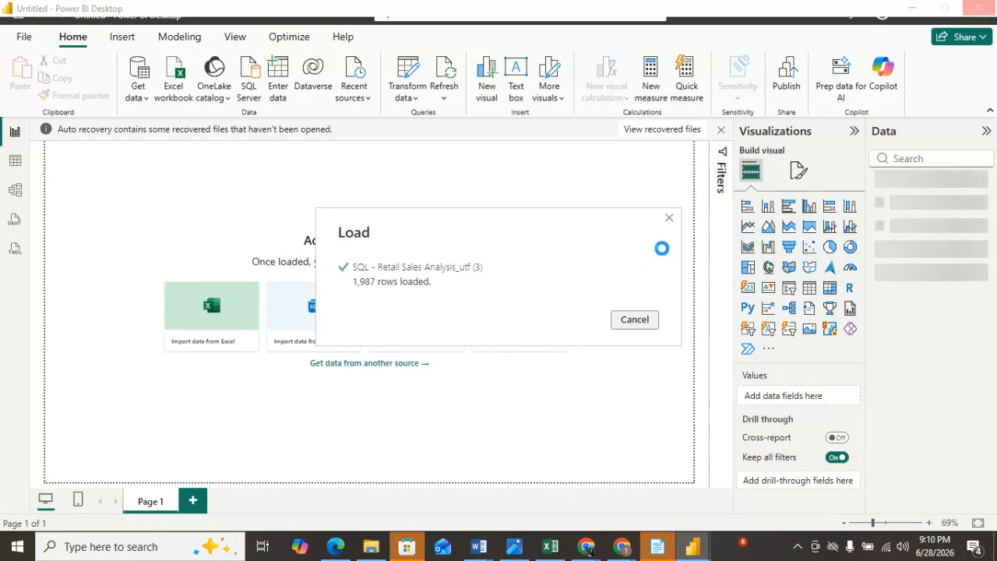
{"action": "left_click", "coordinate": [589, 548]}
{"action": "left_click", "coordinate": [589, 548]}
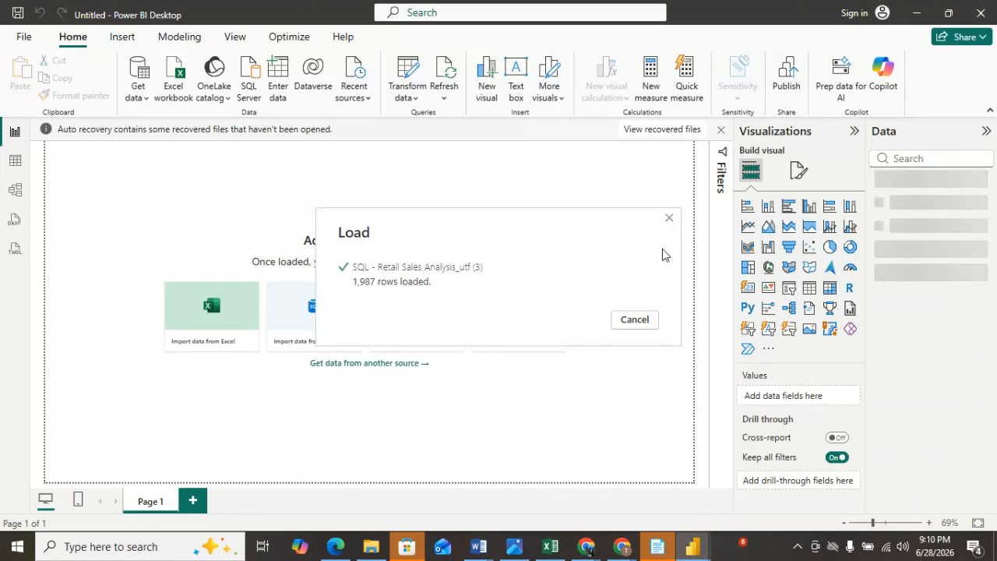
{"action": "left_click", "coordinate": [644, 328]}
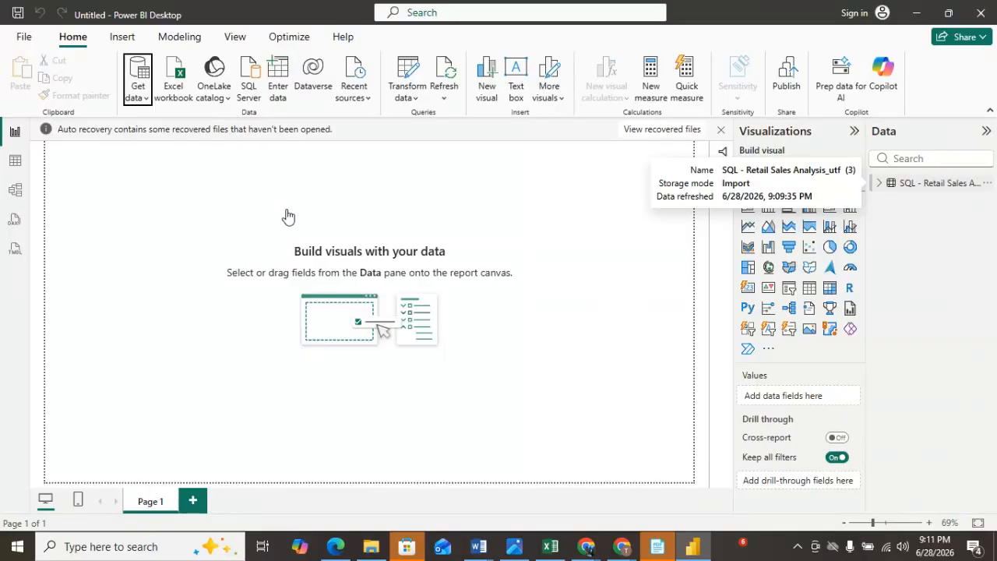
Expand the Retail Sales table's fields, insert a stacked bar chart and move it toward the canvas centre.
{"action": "left_click", "coordinate": [890, 183]}
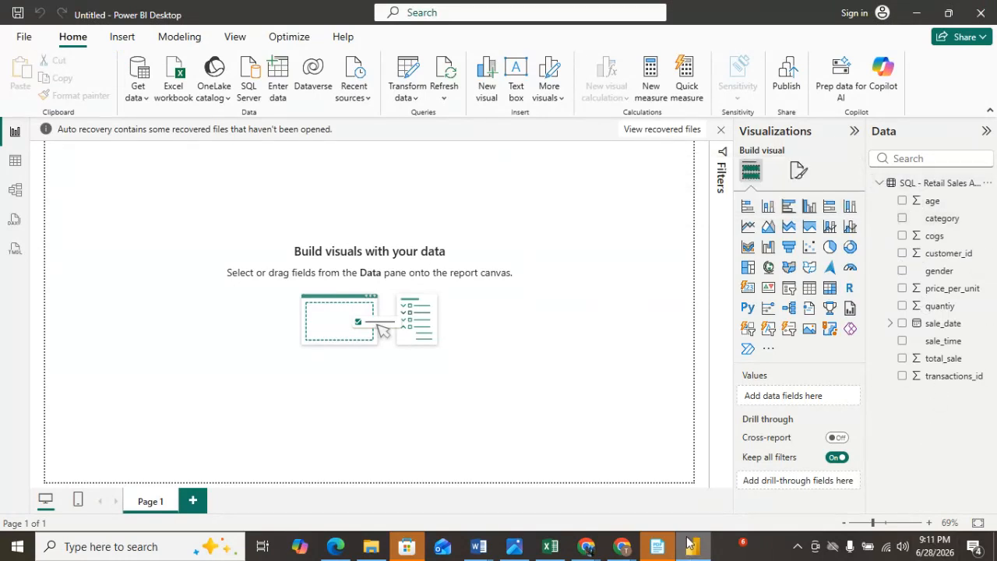
{"action": "mouse_move", "coordinate": [696, 549]}
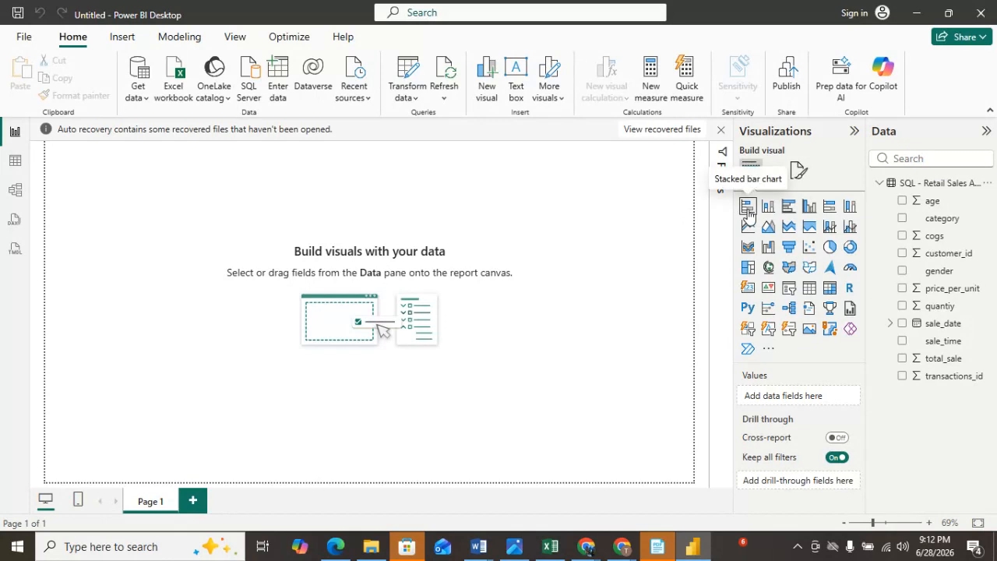
{"action": "left_click", "coordinate": [748, 209]}
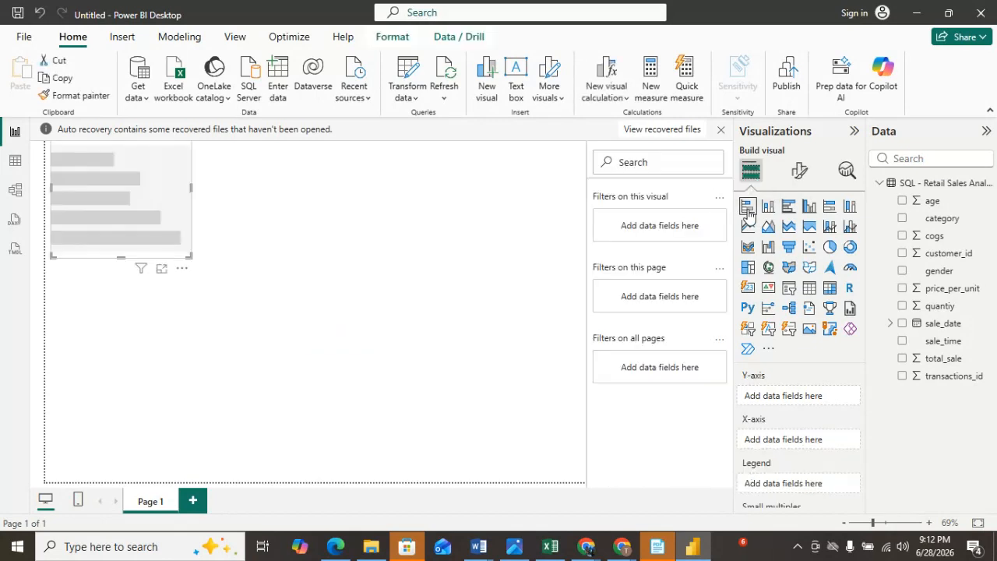
{"action": "left_click_drag", "start_coordinate": [109, 203], "coordinate": [310, 248]}
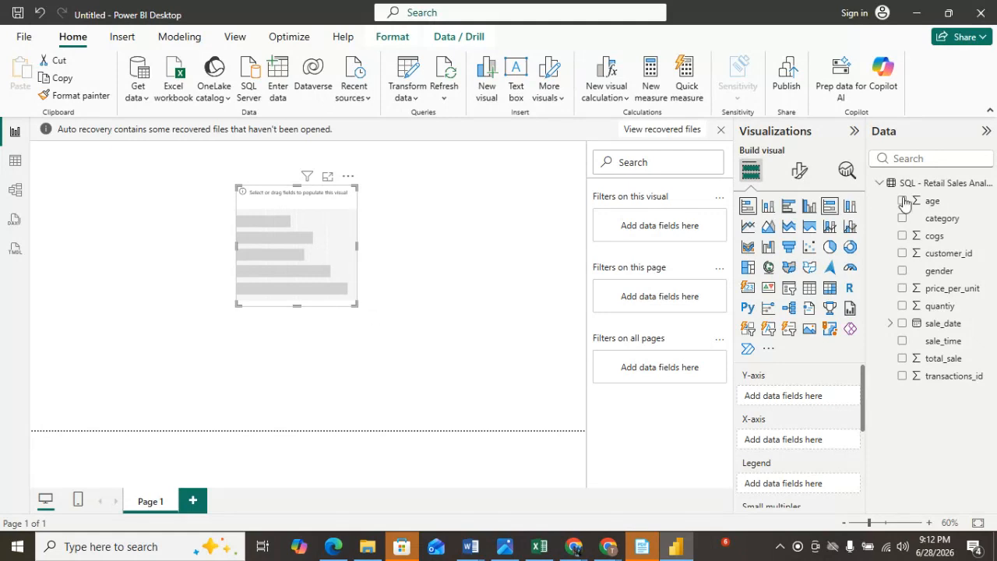
Open the Google Meet in-call messages, then return to Power BI Desktop.
{"action": "mouse_move", "coordinate": [604, 552]}
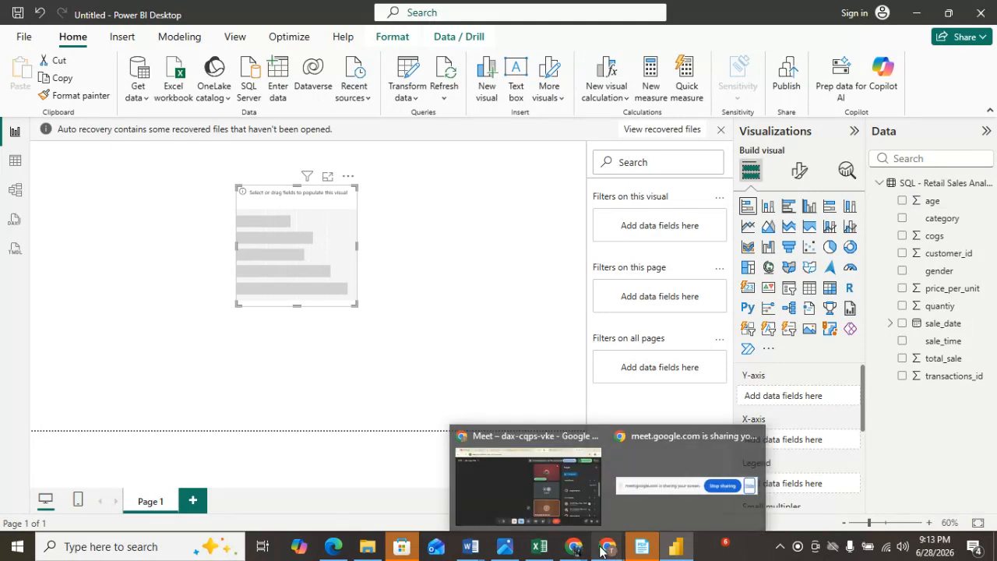
{"action": "left_click", "coordinate": [555, 505]}
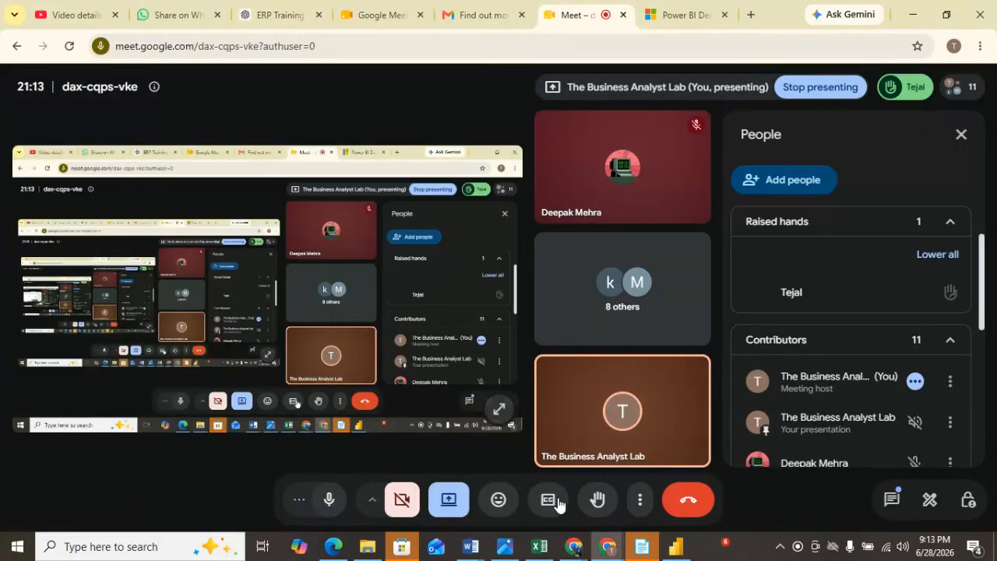
{"action": "left_click", "coordinate": [892, 499]}
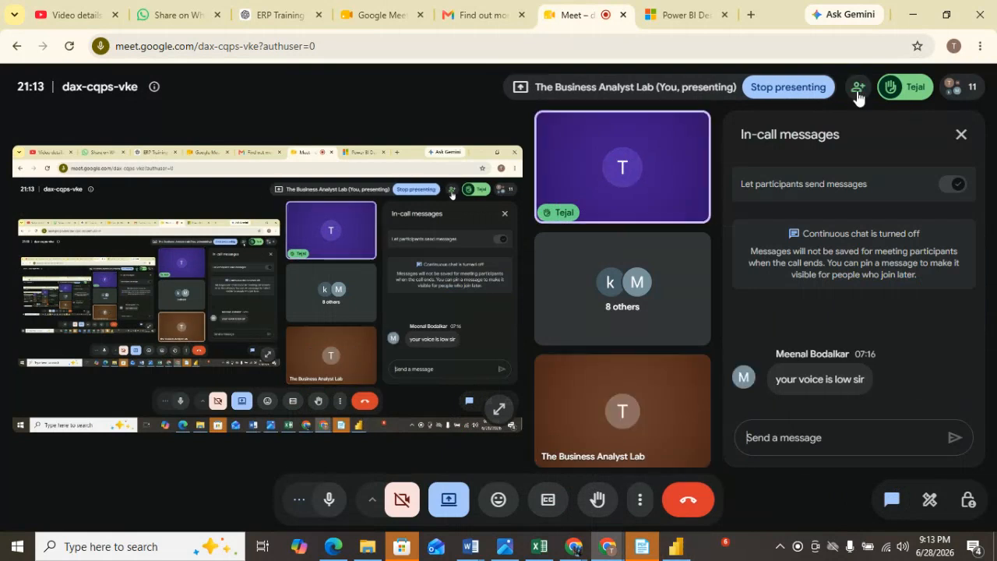
{"action": "left_click", "coordinate": [699, 167]}
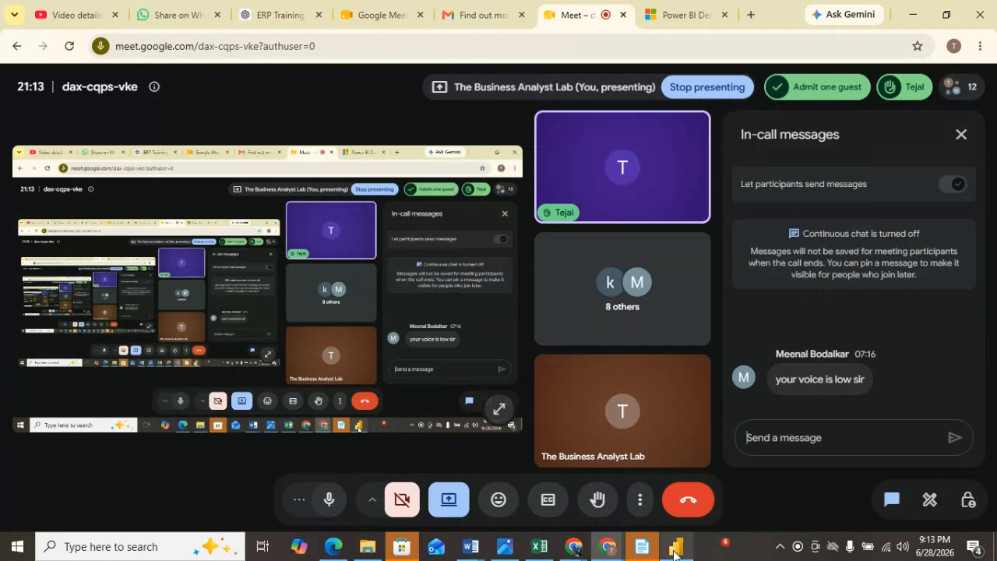
{"action": "left_click", "coordinate": [688, 526]}
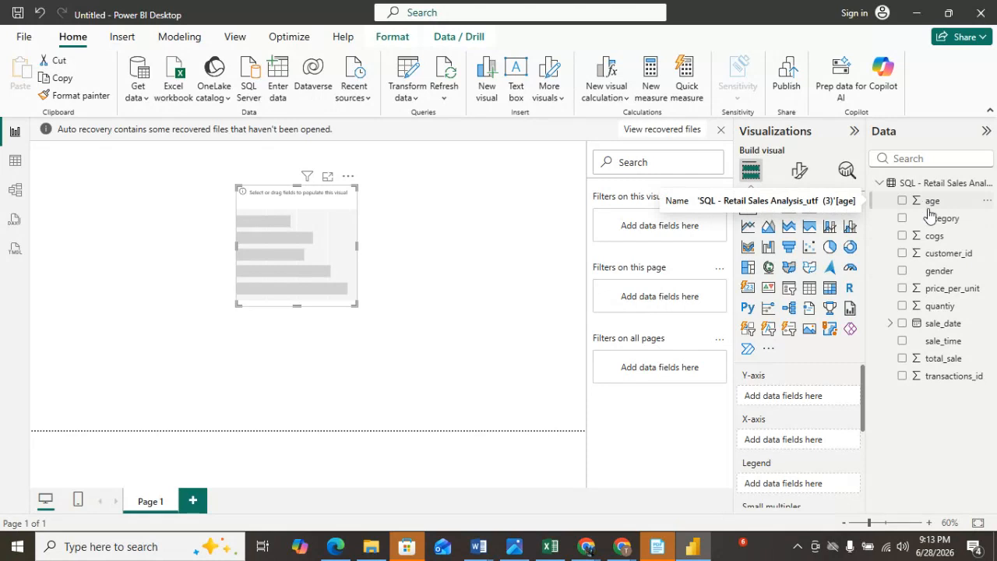
Add category to the bar chart's X-axis and gender to its Legend.
{"action": "left_click", "coordinate": [929, 205]}
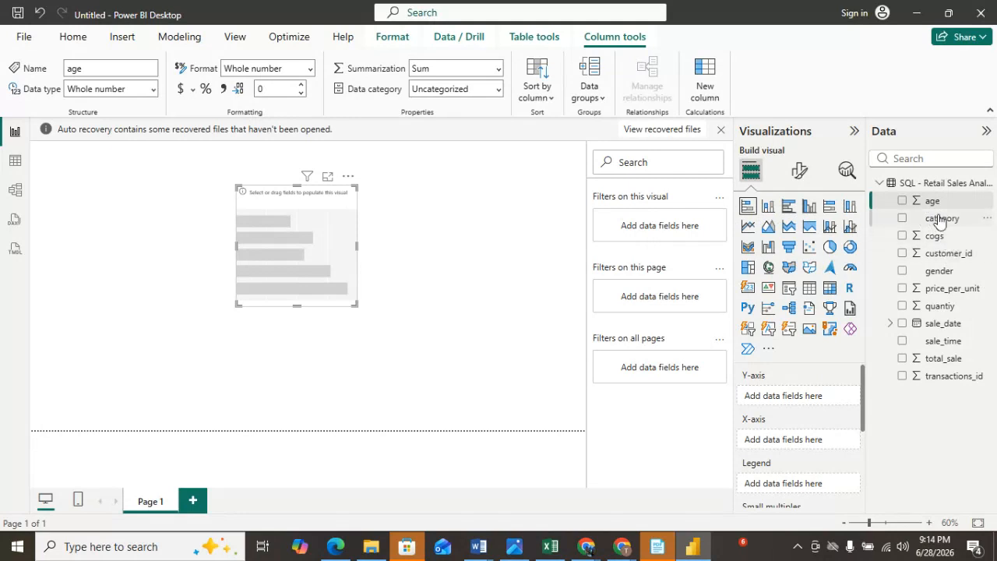
{"action": "left_click_drag", "start_coordinate": [939, 219], "coordinate": [786, 442]}
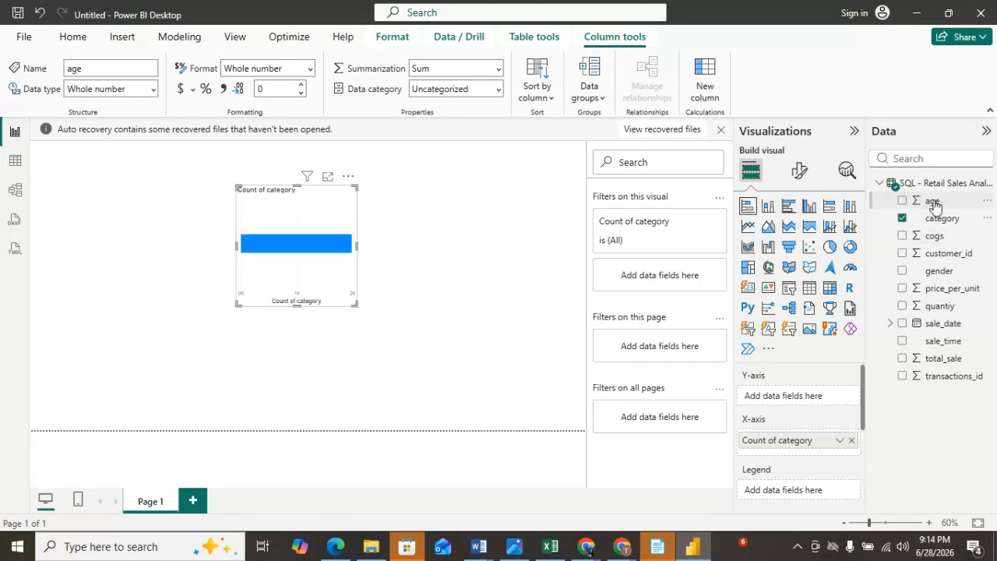
{"action": "left_click_drag", "start_coordinate": [935, 272], "coordinate": [801, 338]}
{"action": "left_click_drag", "start_coordinate": [798, 286], "coordinate": [952, 427]}
{"action": "scroll", "coordinate": [768, 456], "scroll_direction": "up", "scroll_amount": 2}
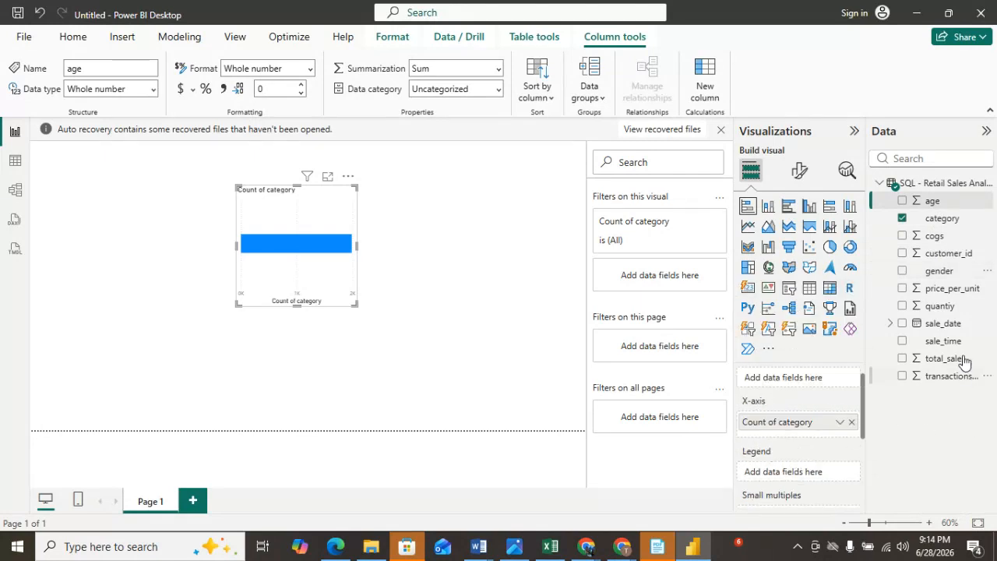
{"action": "left_click_drag", "start_coordinate": [940, 270], "coordinate": [802, 472]}
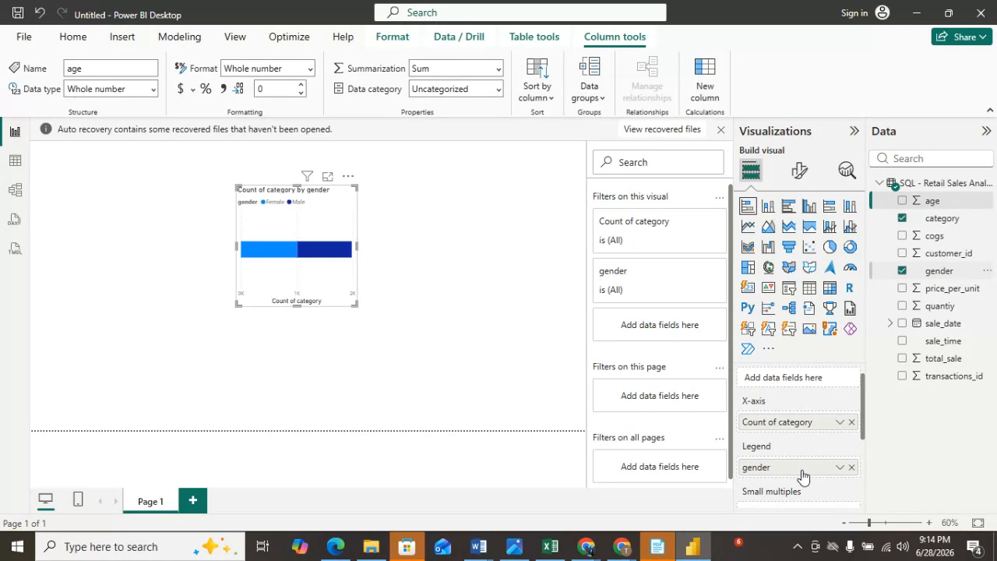
{"action": "scroll", "coordinate": [803, 475], "scroll_direction": "down", "scroll_amount": 4}
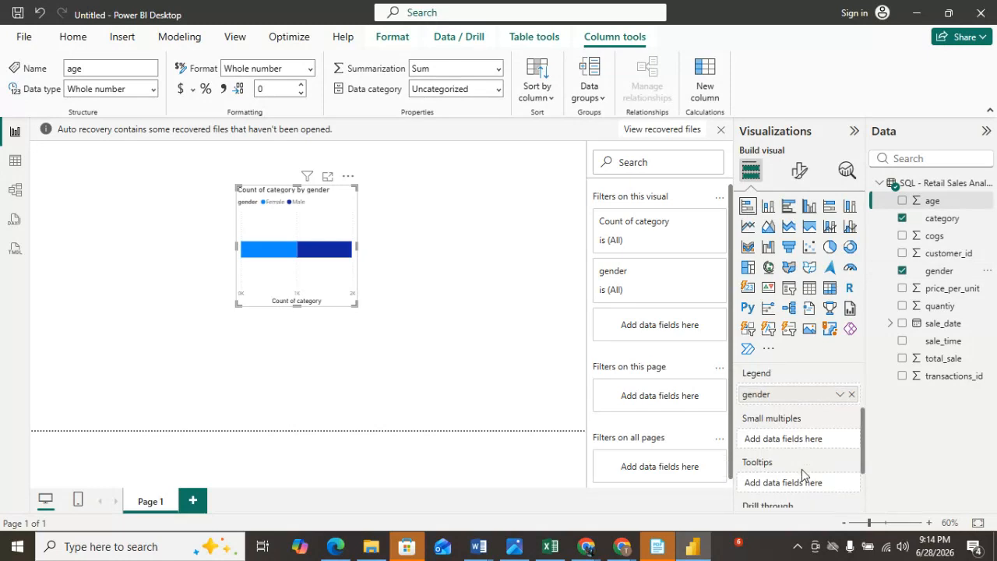
{"action": "scroll", "coordinate": [802, 469], "scroll_direction": "up", "scroll_amount": 4}
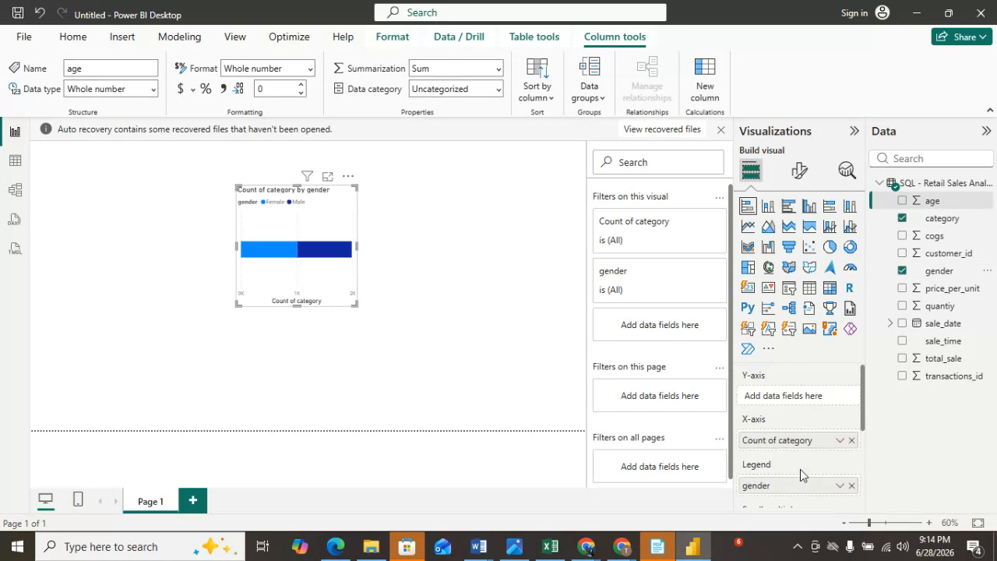
{"action": "scroll", "coordinate": [805, 440], "scroll_direction": "down", "scroll_amount": 2}
{"action": "scroll", "coordinate": [805, 435], "scroll_direction": "down", "scroll_amount": 3}
{"action": "scroll", "coordinate": [804, 434], "scroll_direction": "up", "scroll_amount": 4}
{"action": "left_click_drag", "start_coordinate": [797, 441], "coordinate": [795, 400]}
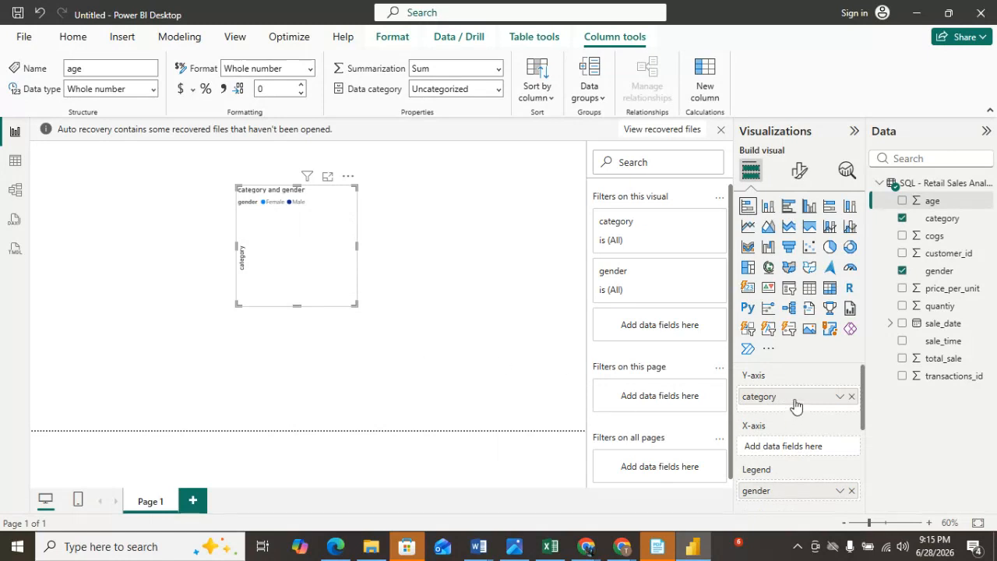
{"action": "left_click_drag", "start_coordinate": [796, 401], "coordinate": [790, 463]}
{"action": "left_click_drag", "start_coordinate": [795, 400], "coordinate": [795, 447]}
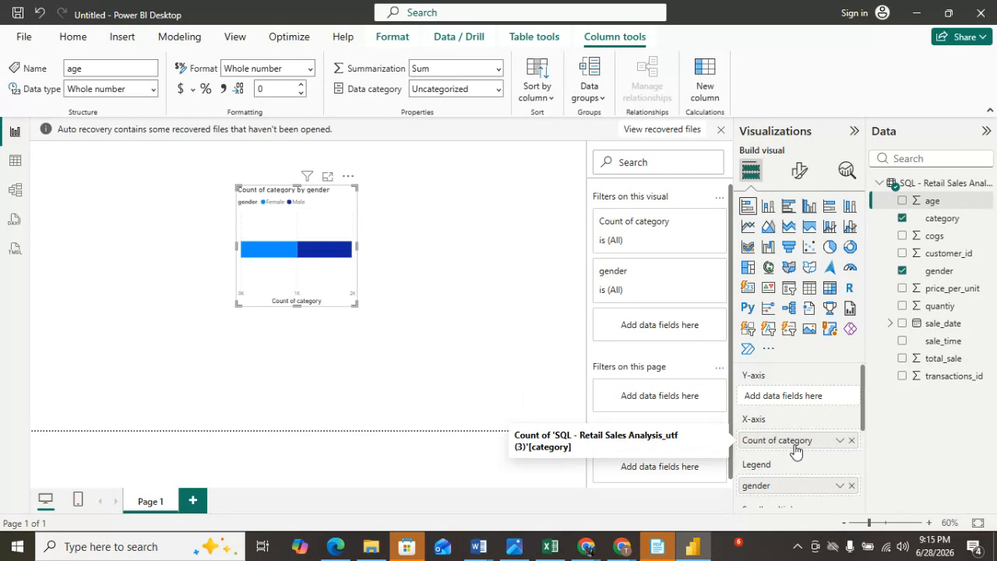
Widen the bar chart leftward and move category from the X-axis to the Y-axis, dropping a trial with age.
{"action": "left_click_drag", "start_coordinate": [237, 247], "coordinate": [176, 246]}
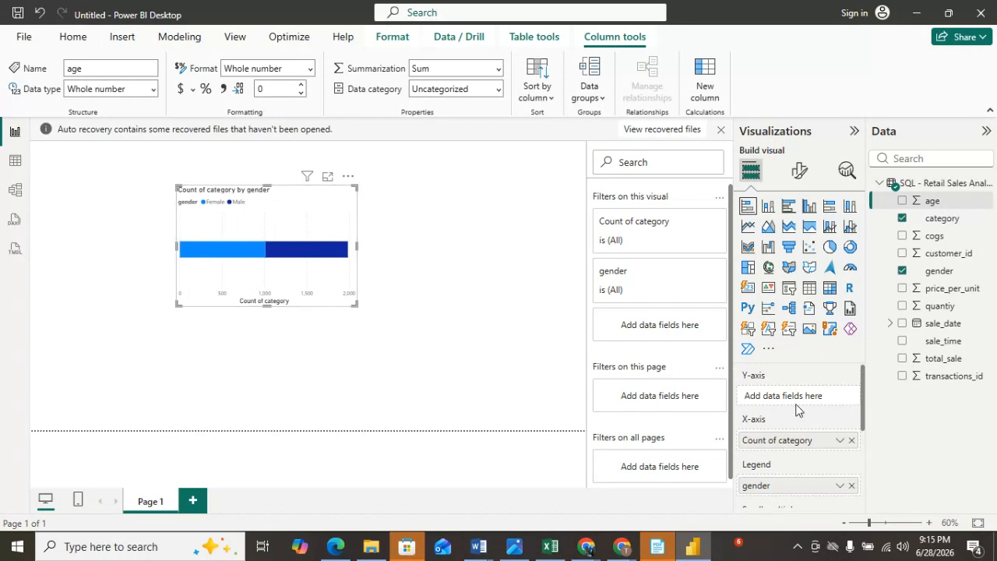
{"action": "left_click_drag", "start_coordinate": [937, 203], "coordinate": [818, 403]}
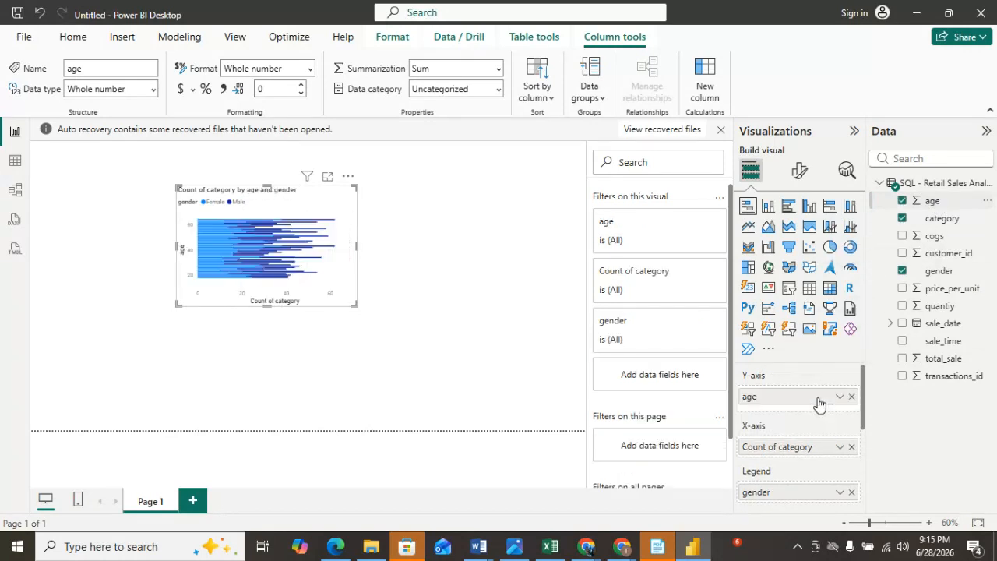
{"action": "left_click", "coordinate": [851, 397]}
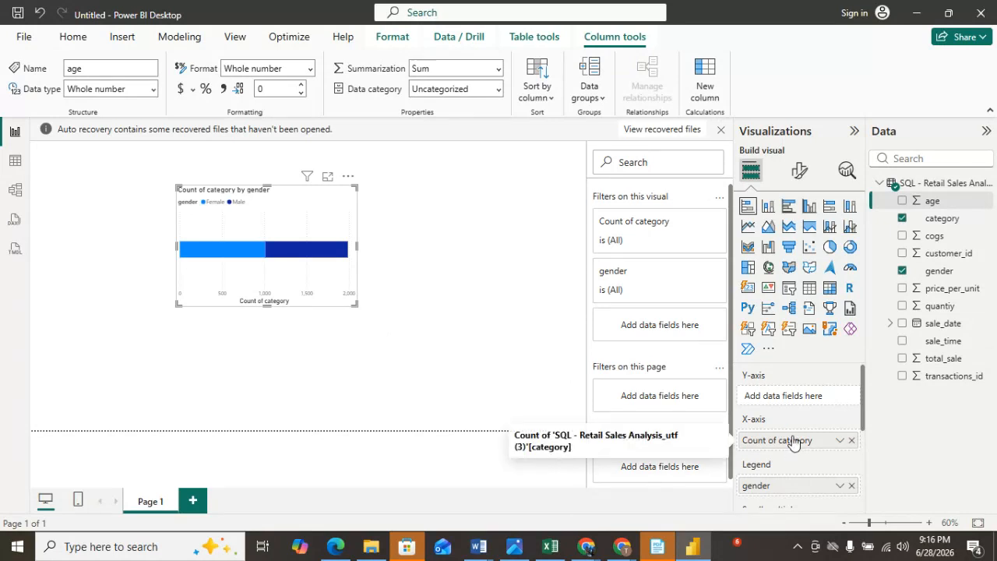
{"action": "left_click_drag", "start_coordinate": [793, 441], "coordinate": [797, 392]}
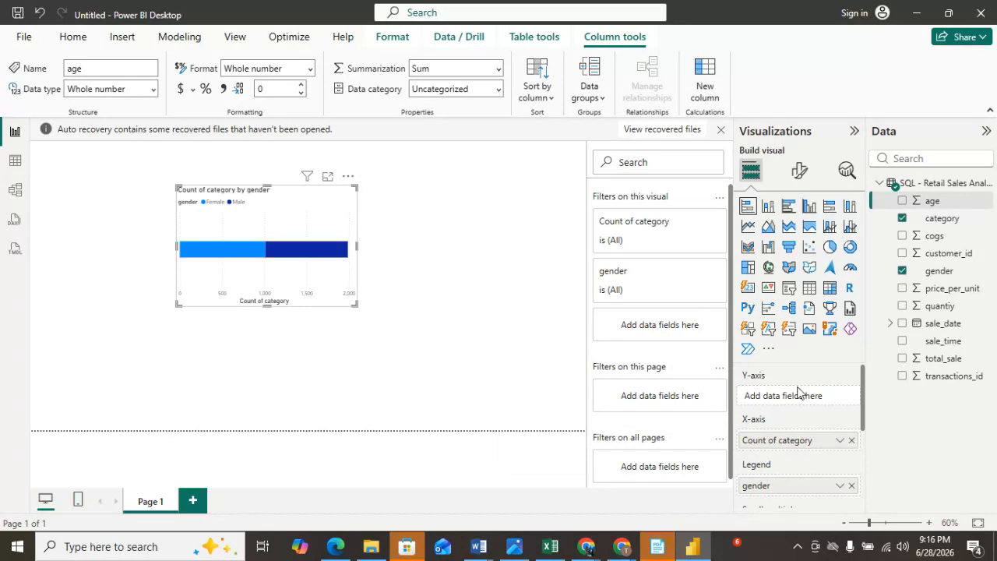
{"action": "left_click_drag", "start_coordinate": [798, 440], "coordinate": [805, 398]}
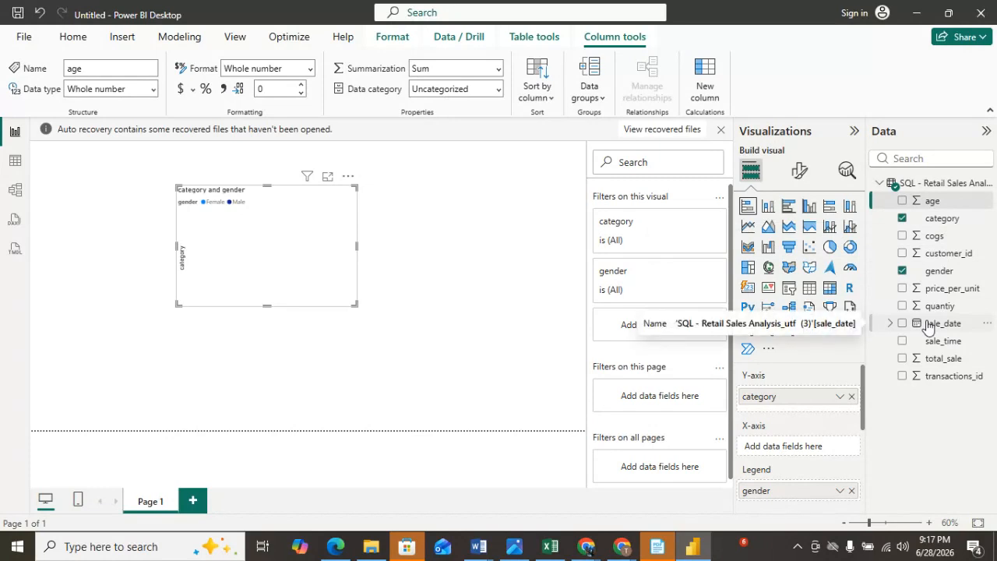
Try quantity on the chart's X-axis, then replace it with total_sale.
{"action": "left_click_drag", "start_coordinate": [929, 309], "coordinate": [793, 456]}
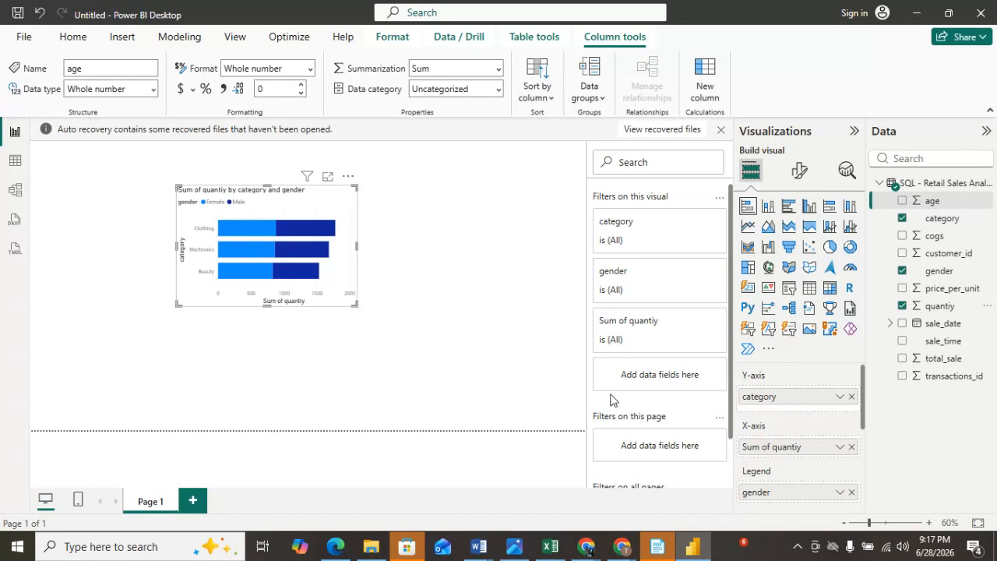
{"action": "left_click_drag", "start_coordinate": [816, 447], "coordinate": [966, 269]}
{"action": "left_click_drag", "start_coordinate": [935, 360], "coordinate": [806, 466]}
{"action": "left_click", "coordinate": [904, 309]}
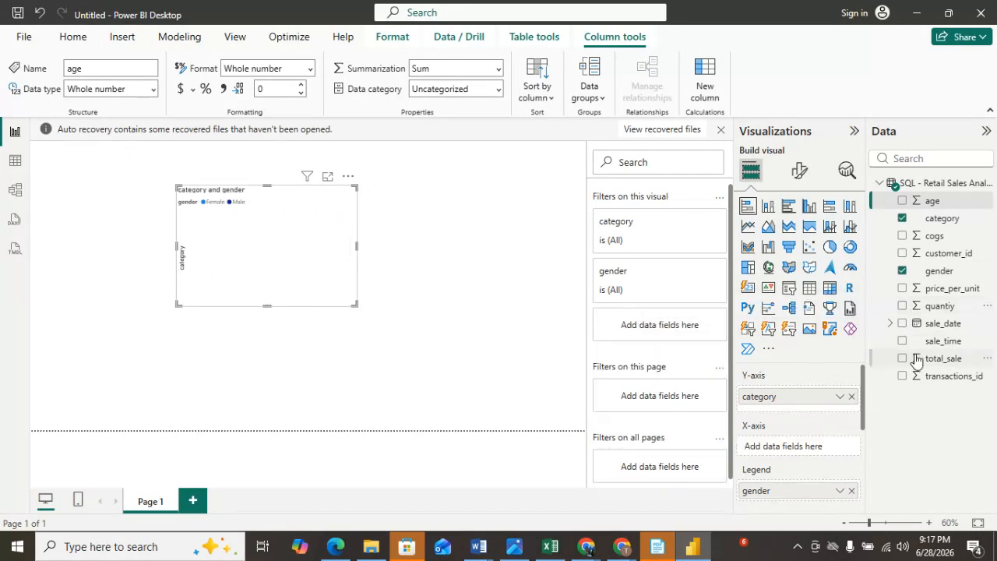
{"action": "left_click_drag", "start_coordinate": [913, 364], "coordinate": [793, 449]}
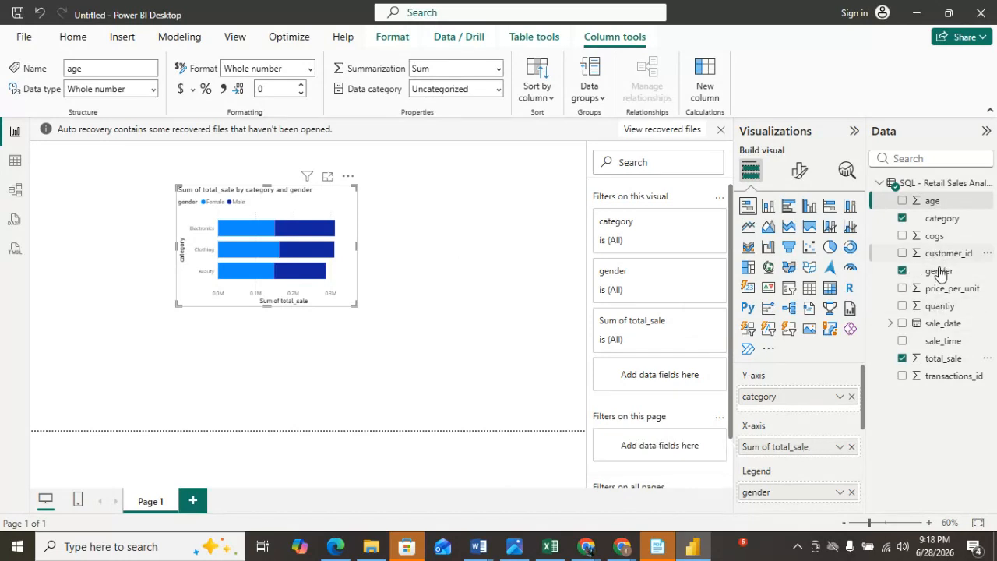
Widen the bar chart further to the left and open its Format visual options.
{"action": "scroll", "coordinate": [804, 438], "scroll_direction": "down", "scroll_amount": 4}
{"action": "scroll", "coordinate": [803, 439], "scroll_direction": "up", "scroll_amount": 1}
{"action": "scroll", "coordinate": [803, 438], "scroll_direction": "up", "scroll_amount": 1}
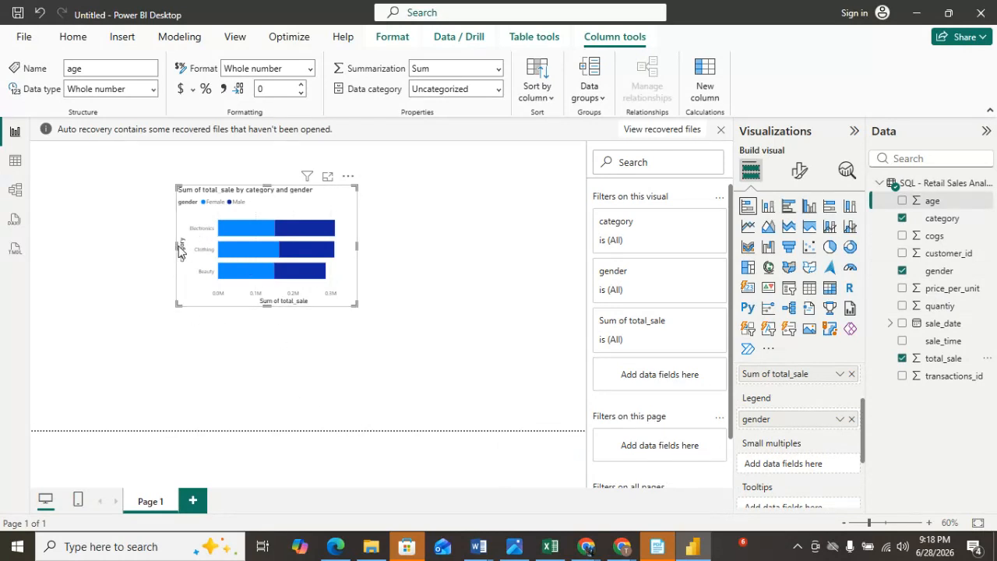
{"action": "left_click_drag", "start_coordinate": [176, 248], "coordinate": [145, 248]}
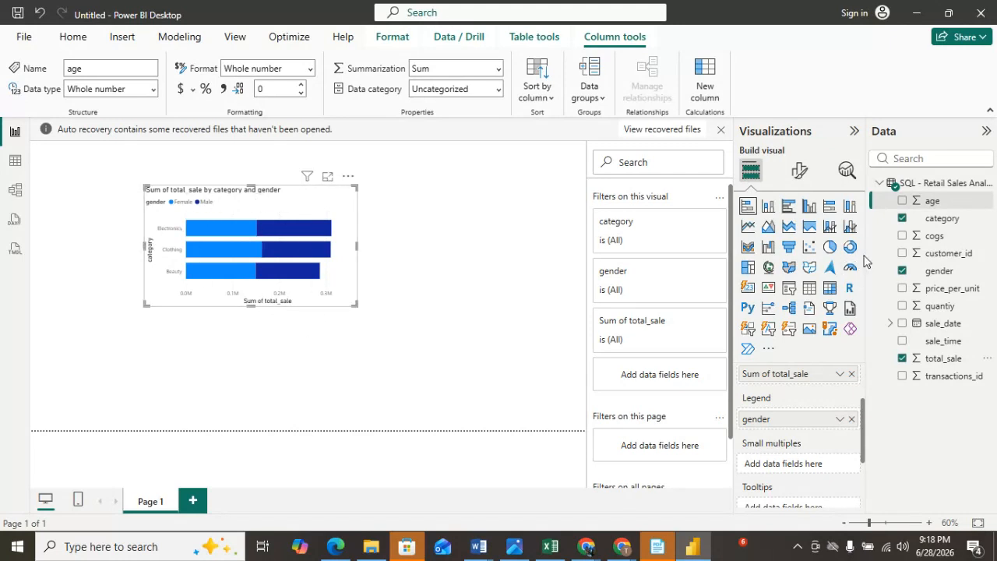
{"action": "left_click", "coordinate": [798, 173]}
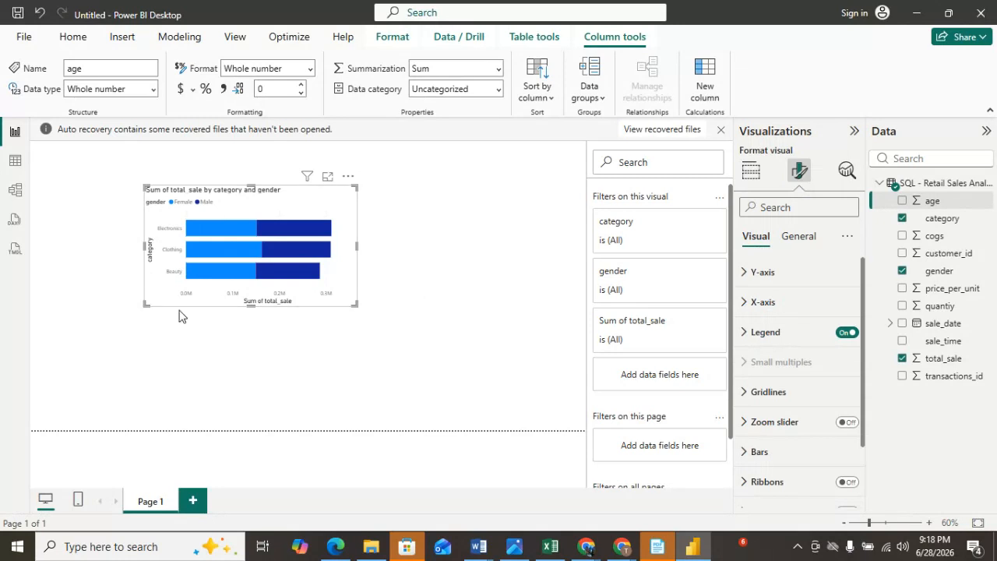
Set the Y-axis category labels to black and bold.
{"action": "left_click", "coordinate": [748, 275]}
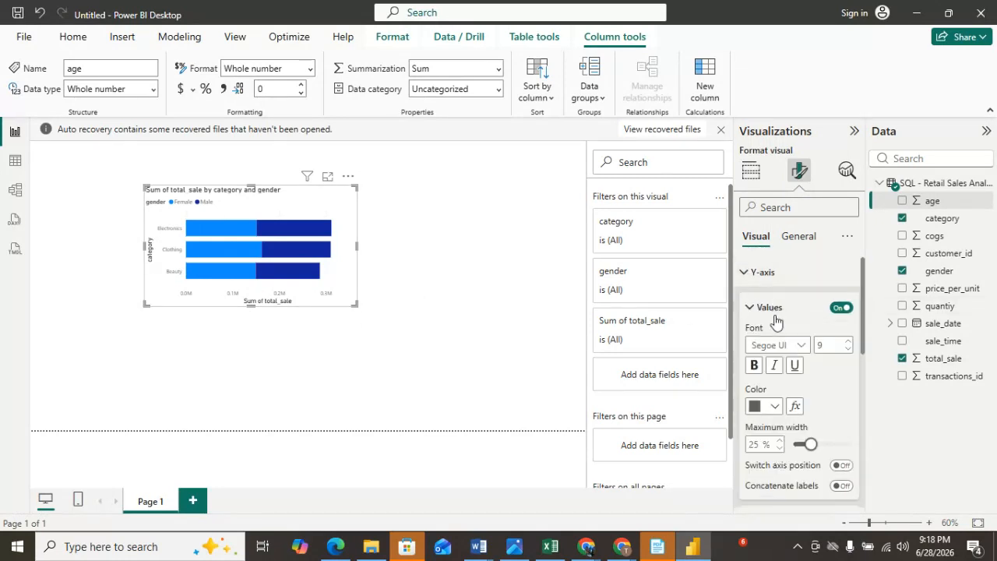
{"action": "left_click", "coordinate": [775, 407]}
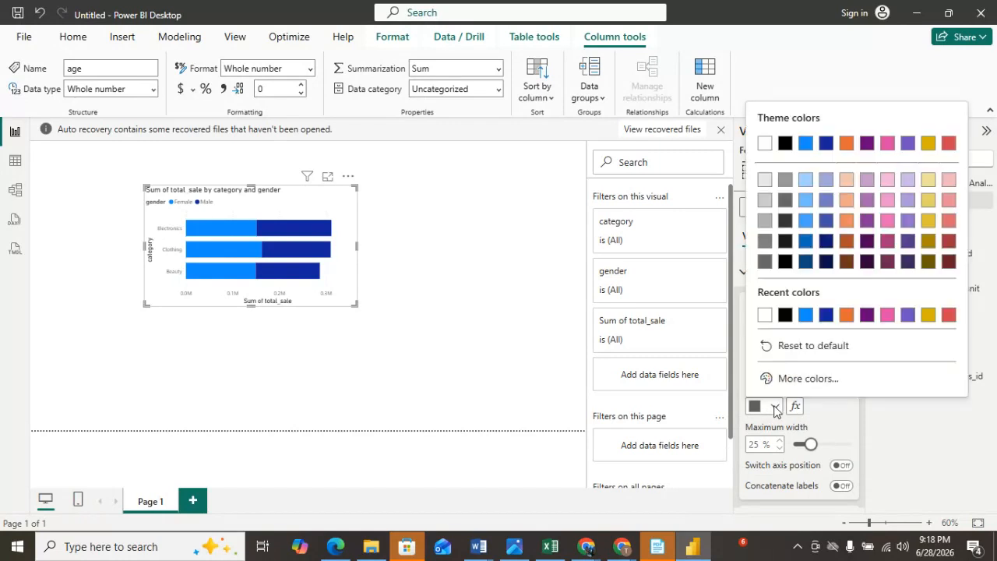
{"action": "left_click", "coordinate": [785, 315]}
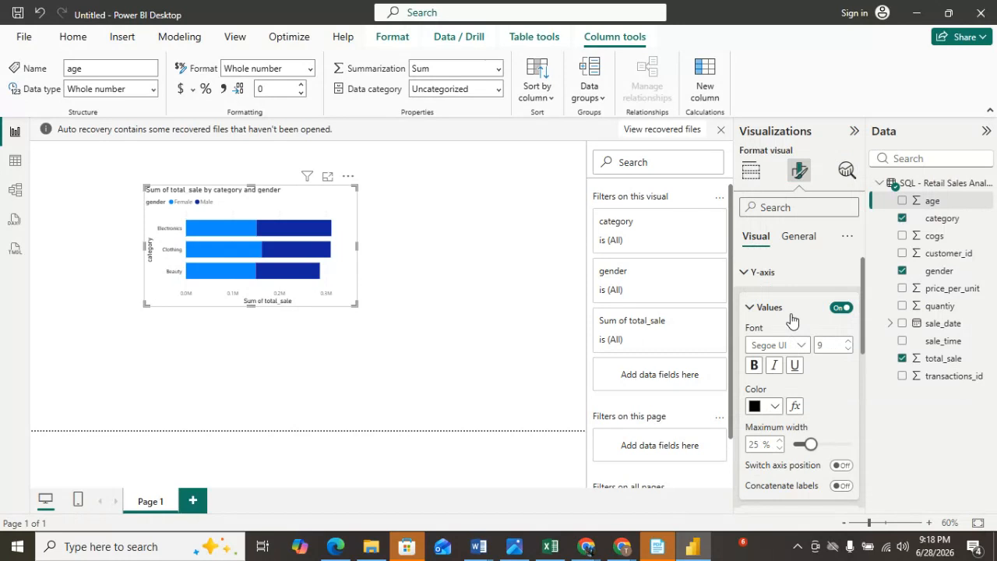
{"action": "left_click", "coordinate": [755, 365]}
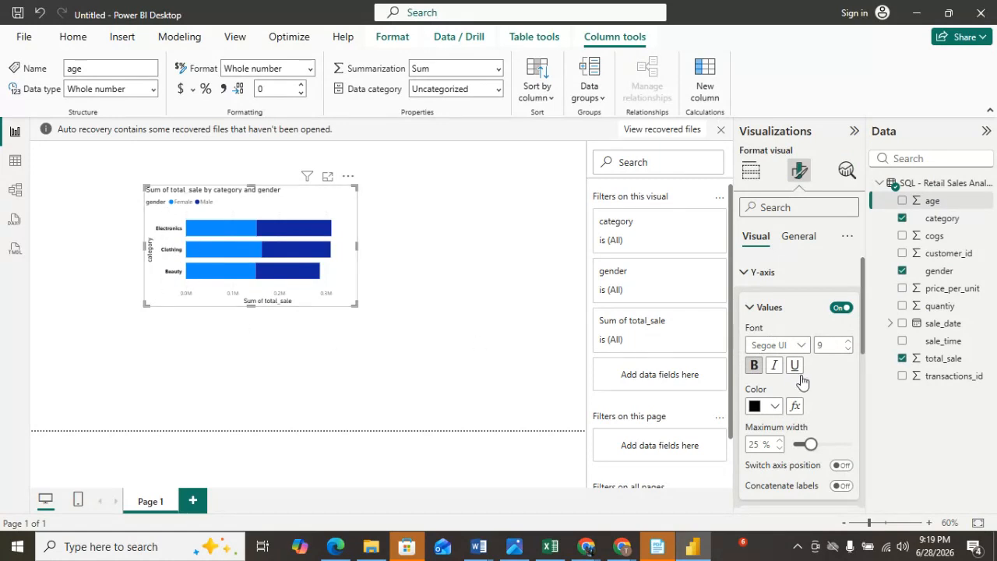
Set the Y-axis title to black and bold.
{"action": "scroll", "coordinate": [803, 380], "scroll_direction": "down", "scroll_amount": 4}
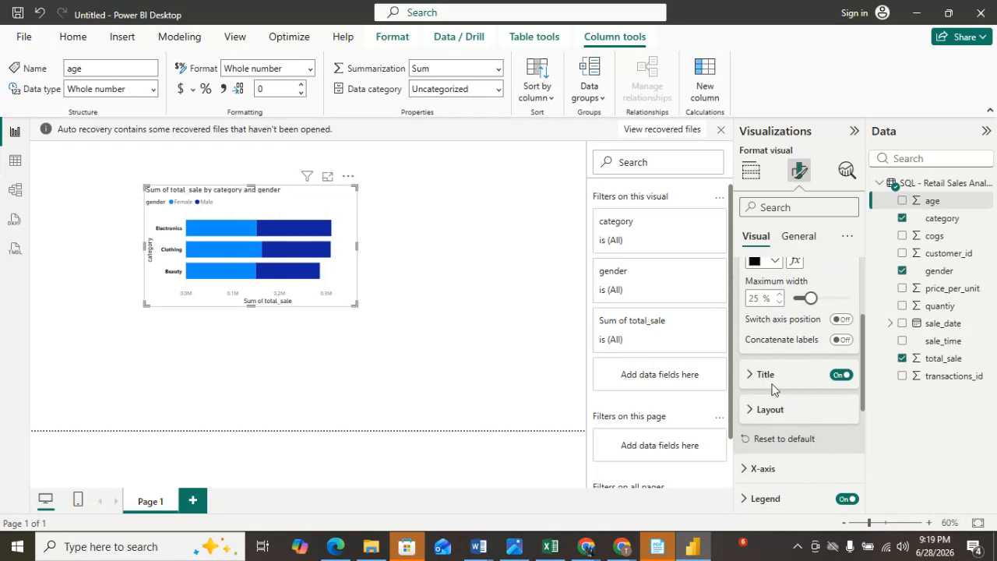
{"action": "left_click", "coordinate": [748, 375]}
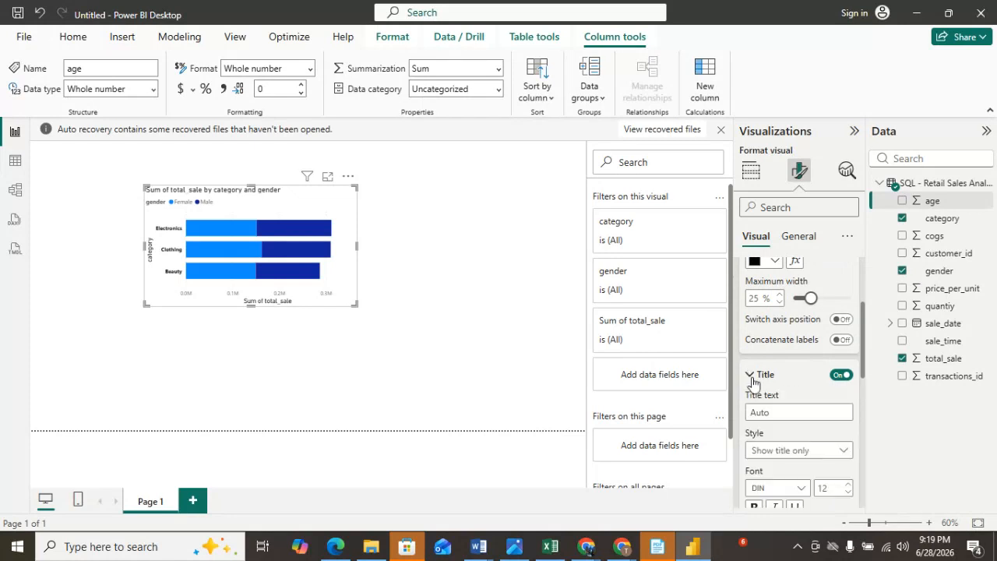
{"action": "scroll", "coordinate": [811, 446], "scroll_direction": "down", "scroll_amount": 3}
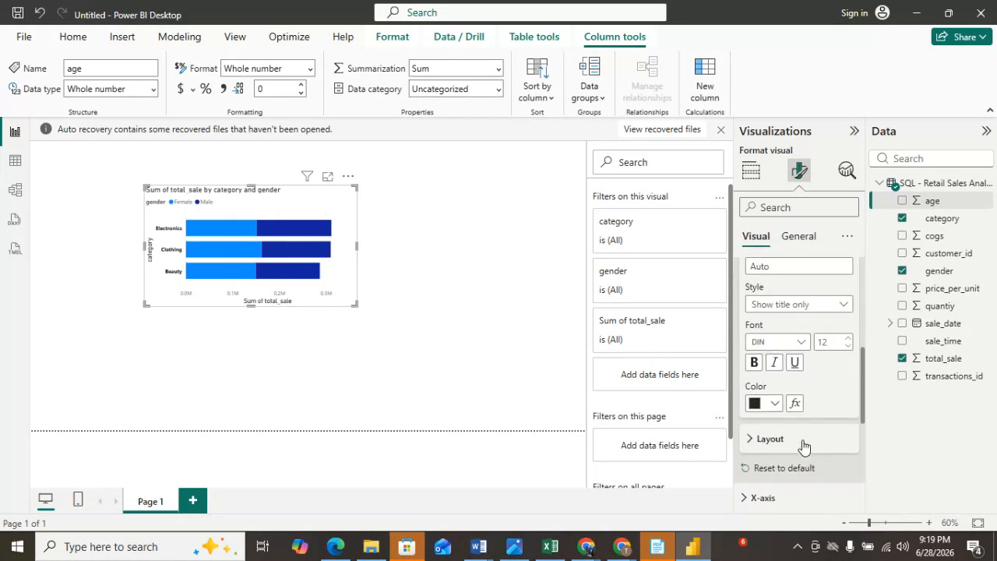
{"action": "left_click", "coordinate": [778, 404]}
{"action": "left_click", "coordinate": [765, 312]}
{"action": "left_click", "coordinate": [754, 363]}
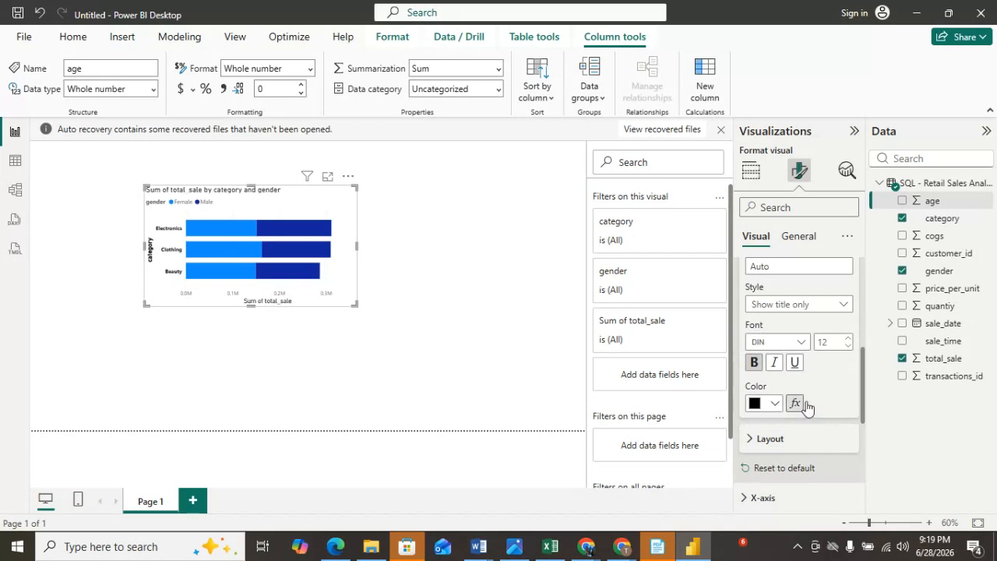
Set the X-axis value labels to black and bold.
{"action": "scroll", "coordinate": [809, 407], "scroll_direction": "down", "scroll_amount": 1}
{"action": "left_click", "coordinate": [753, 366]}
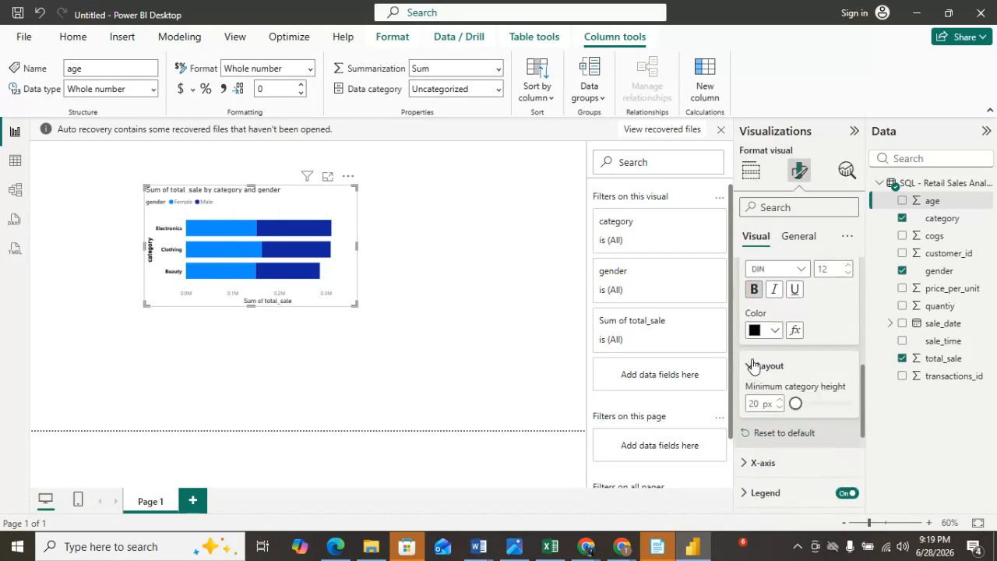
{"action": "left_click", "coordinate": [780, 398]}
{"action": "left_click", "coordinate": [780, 399]}
{"action": "left_click", "coordinate": [780, 398]}
{"action": "left_click", "coordinate": [780, 399]}
{"action": "left_click", "coordinate": [780, 398]}
{"action": "scroll", "coordinate": [803, 403], "scroll_direction": "down", "scroll_amount": 3}
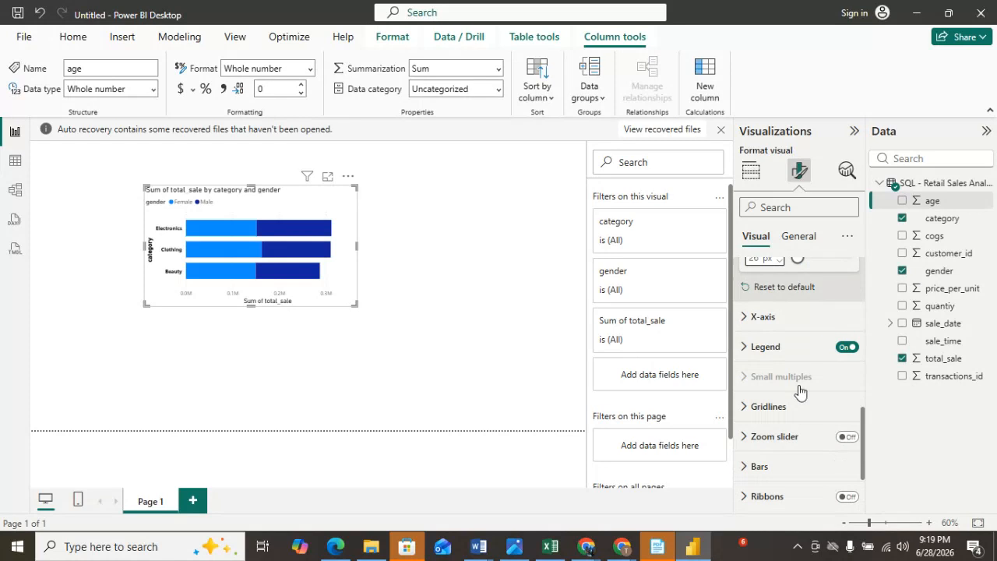
{"action": "left_click", "coordinate": [743, 320]}
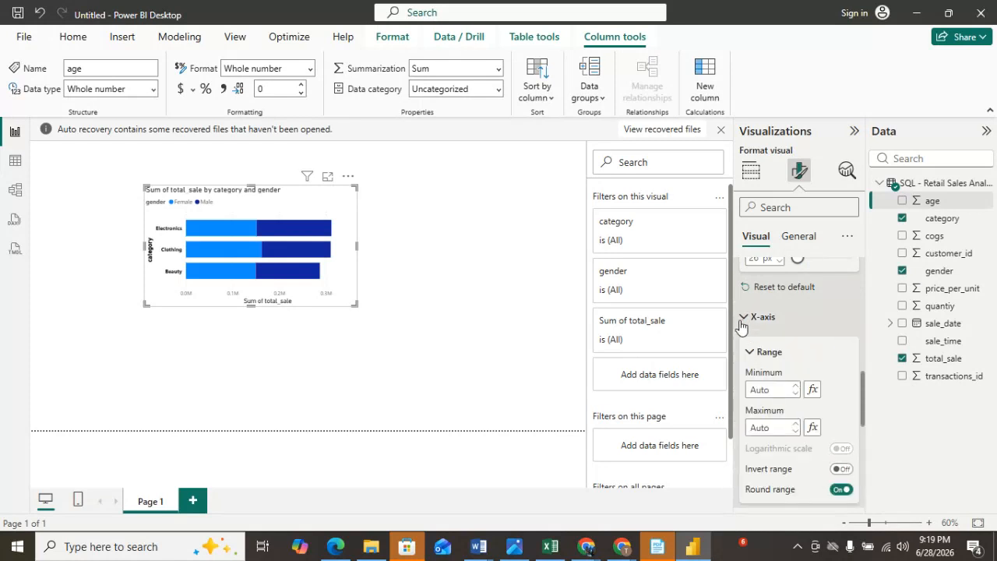
{"action": "scroll", "coordinate": [760, 399], "scroll_direction": "down", "scroll_amount": 3}
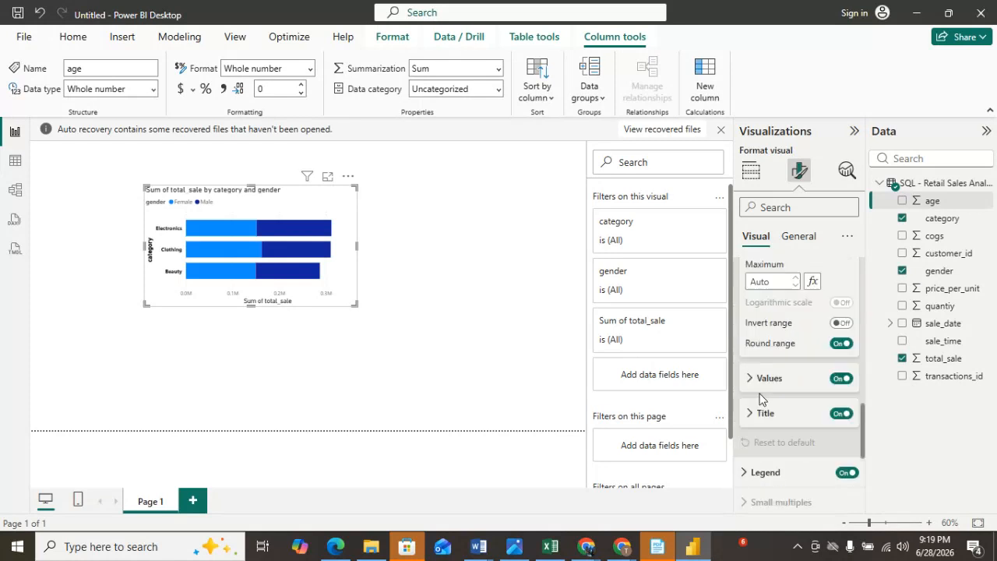
{"action": "left_click", "coordinate": [759, 378]}
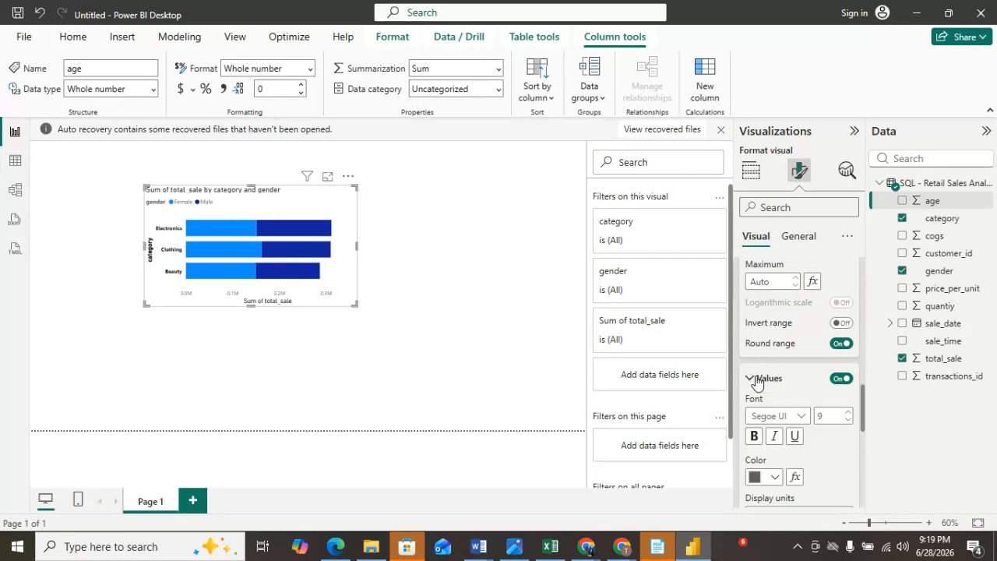
{"action": "left_click", "coordinate": [774, 479]}
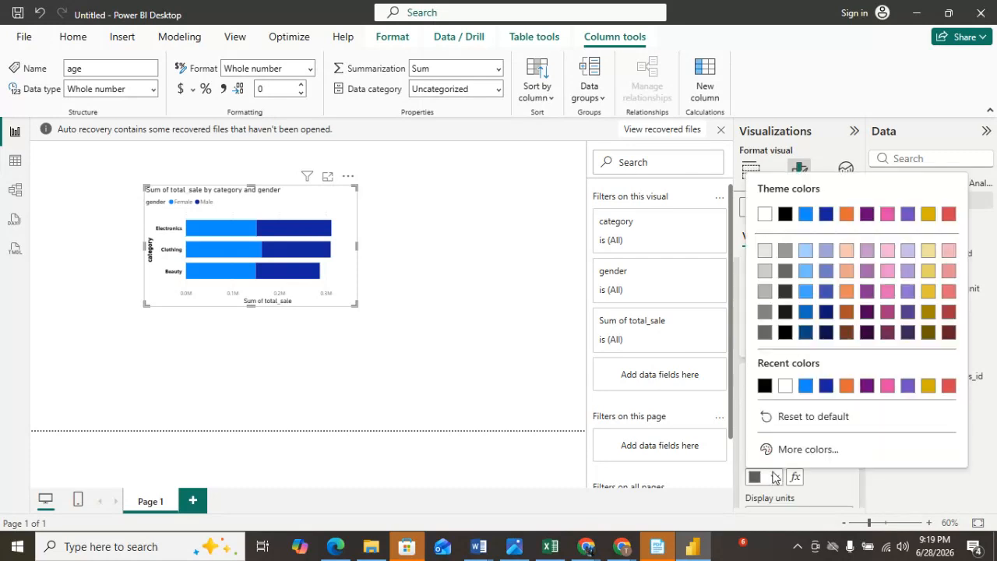
{"action": "left_click", "coordinate": [765, 386]}
{"action": "left_click", "coordinate": [761, 441]}
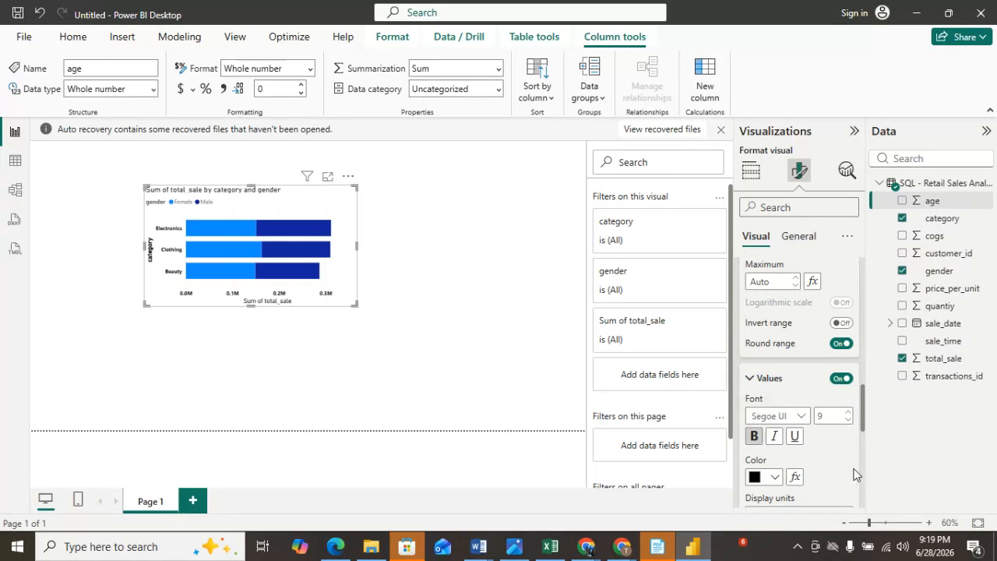
Make the X-axis title bold.
{"action": "scroll", "coordinate": [850, 473], "scroll_direction": "down", "scroll_amount": 4}
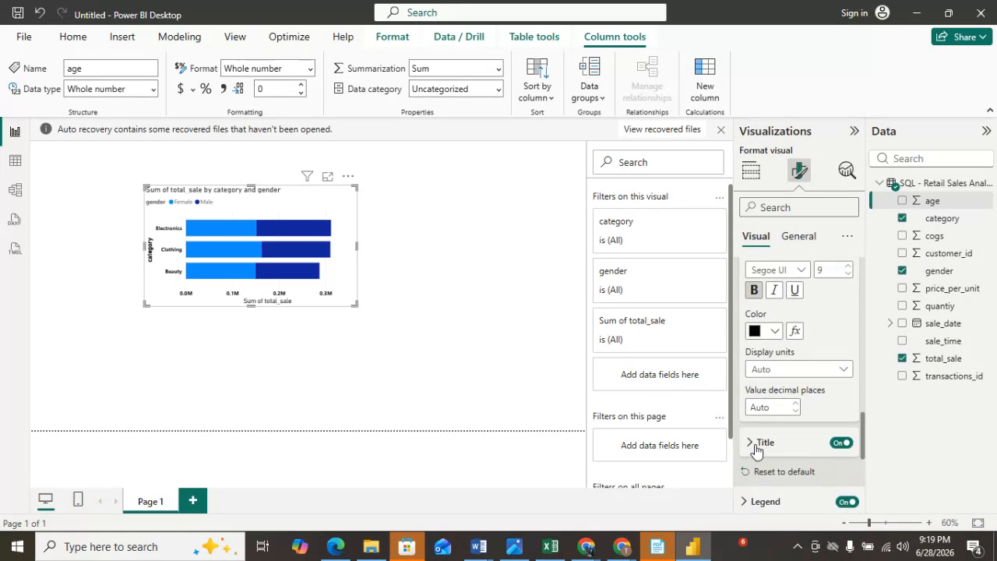
{"action": "left_click", "coordinate": [756, 451]}
{"action": "scroll", "coordinate": [787, 458], "scroll_direction": "down", "scroll_amount": 3}
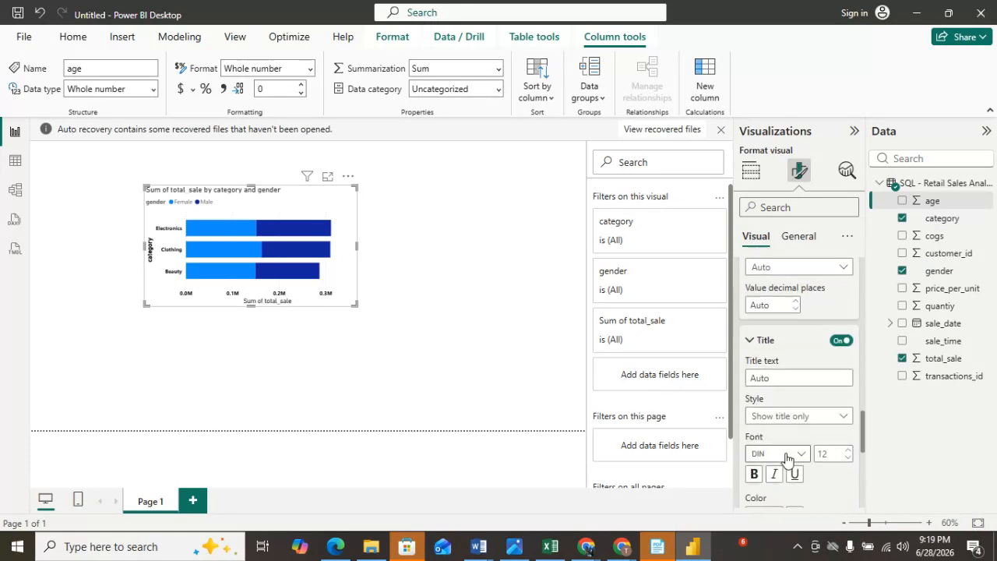
{"action": "scroll", "coordinate": [787, 458], "scroll_direction": "down", "scroll_amount": 1}
{"action": "left_click", "coordinate": [754, 433]}
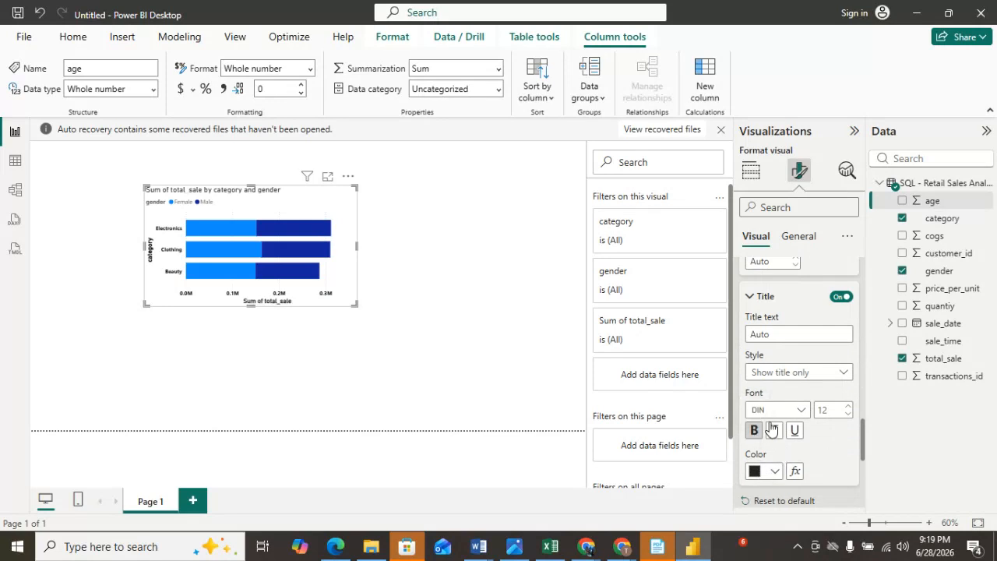
{"action": "left_click", "coordinate": [752, 298]}
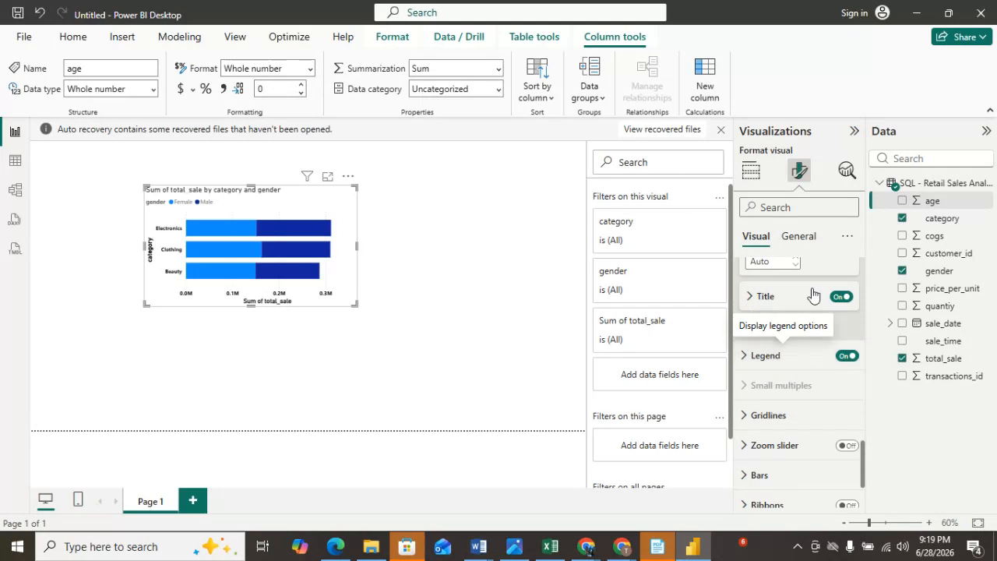
Center the chart's title horizontally in the general visual settings.
{"action": "left_click", "coordinate": [801, 237]}
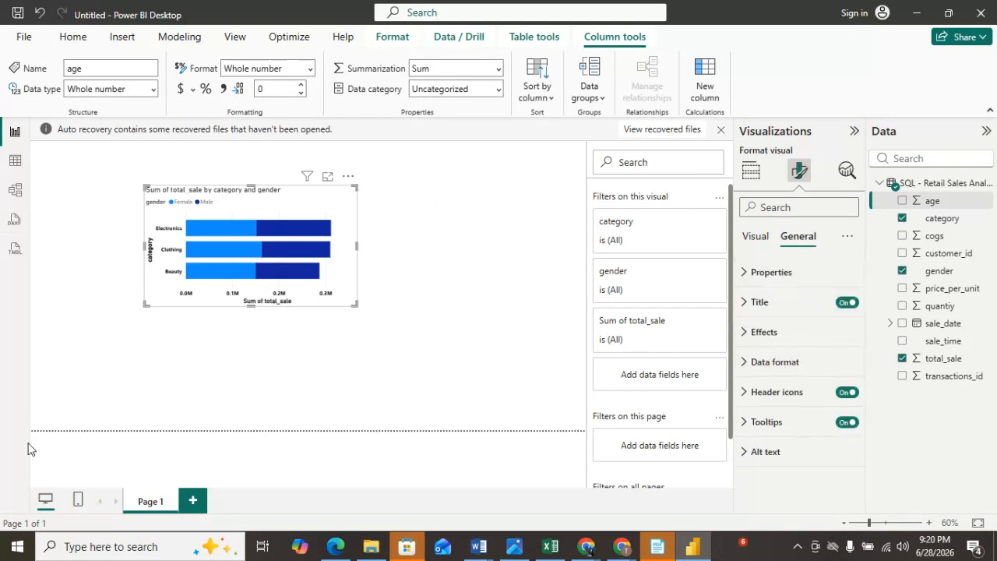
{"action": "left_click", "coordinate": [749, 274]}
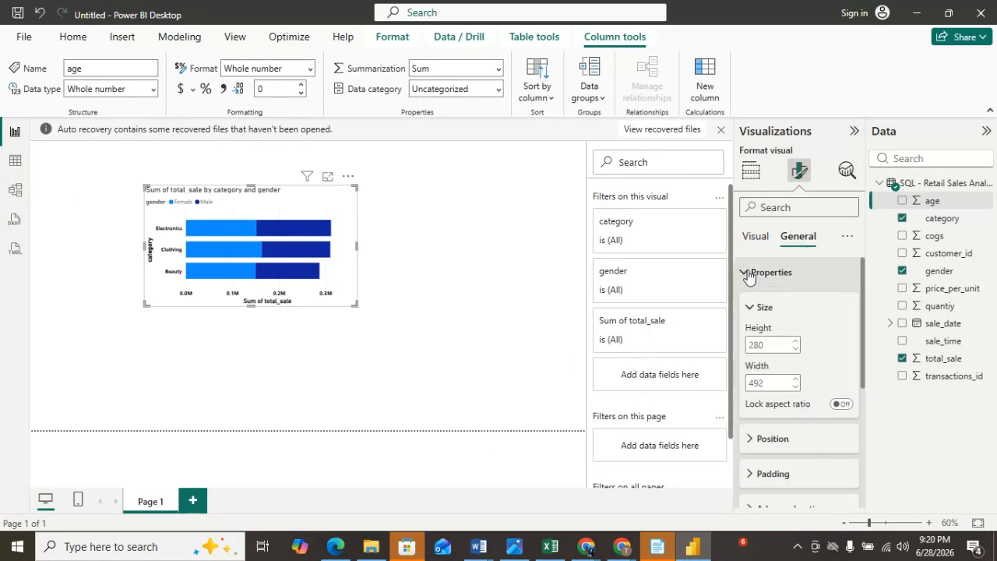
{"action": "left_click", "coordinate": [752, 441]}
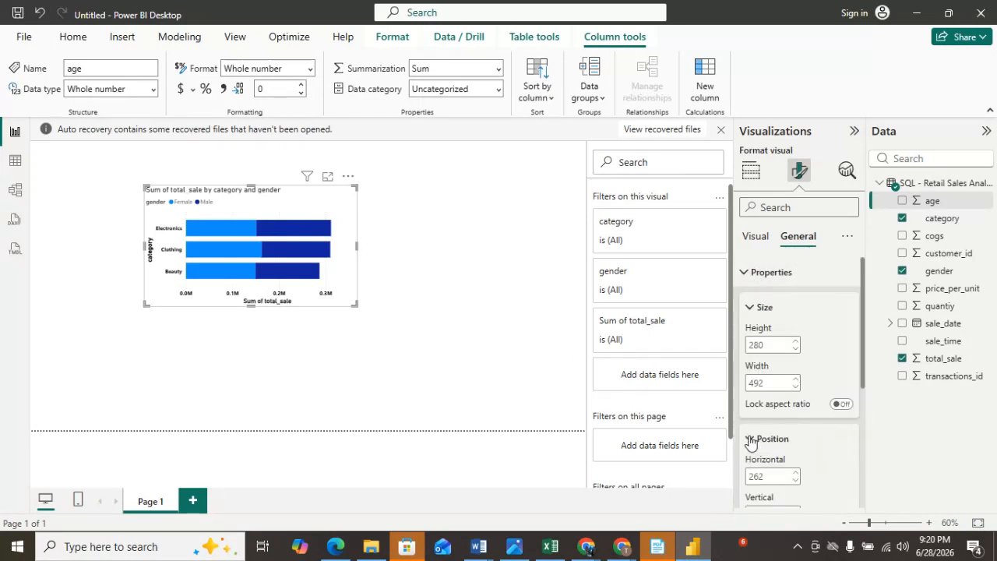
{"action": "scroll", "coordinate": [808, 463], "scroll_direction": "down", "scroll_amount": 2}
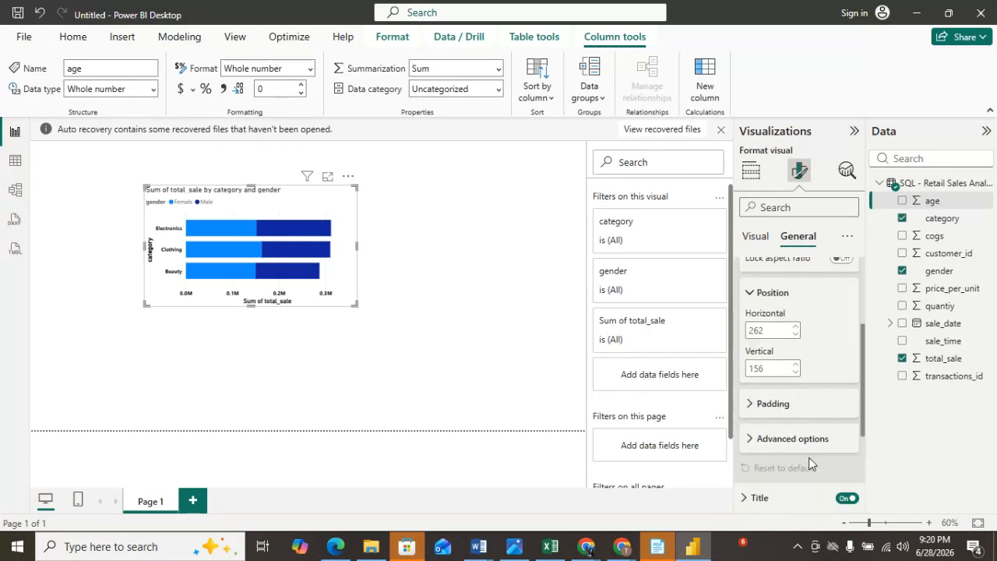
{"action": "left_click", "coordinate": [754, 405]}
{"action": "scroll", "coordinate": [802, 440], "scroll_direction": "down", "scroll_amount": 2}
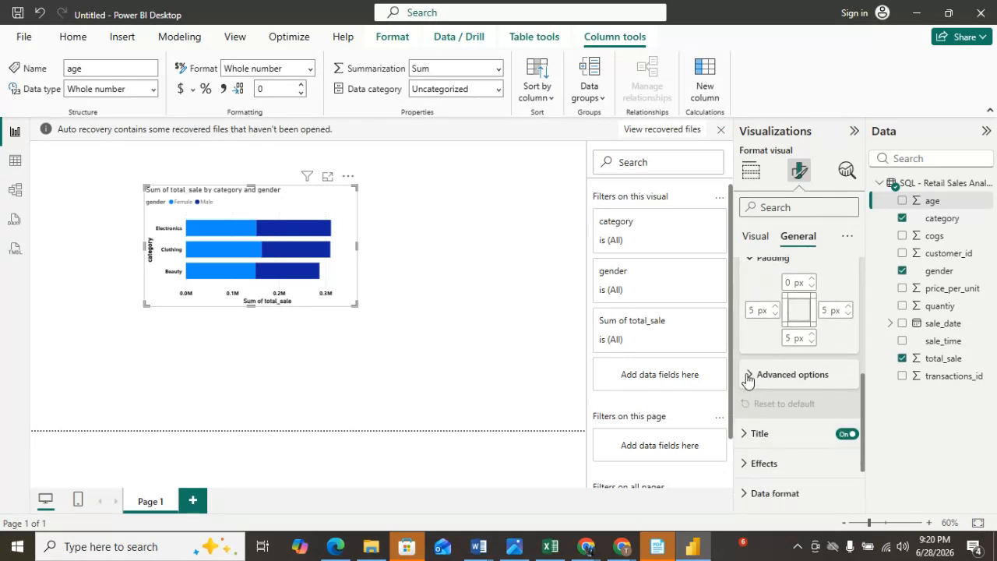
{"action": "left_click", "coordinate": [743, 435]}
{"action": "scroll", "coordinate": [822, 456], "scroll_direction": "down", "scroll_amount": 5}
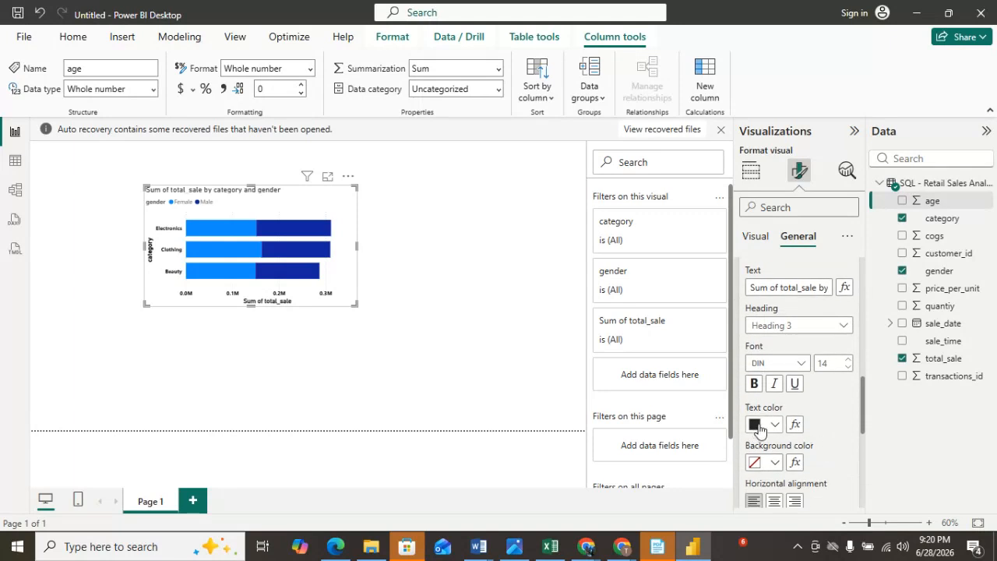
{"action": "left_click", "coordinate": [775, 502]}
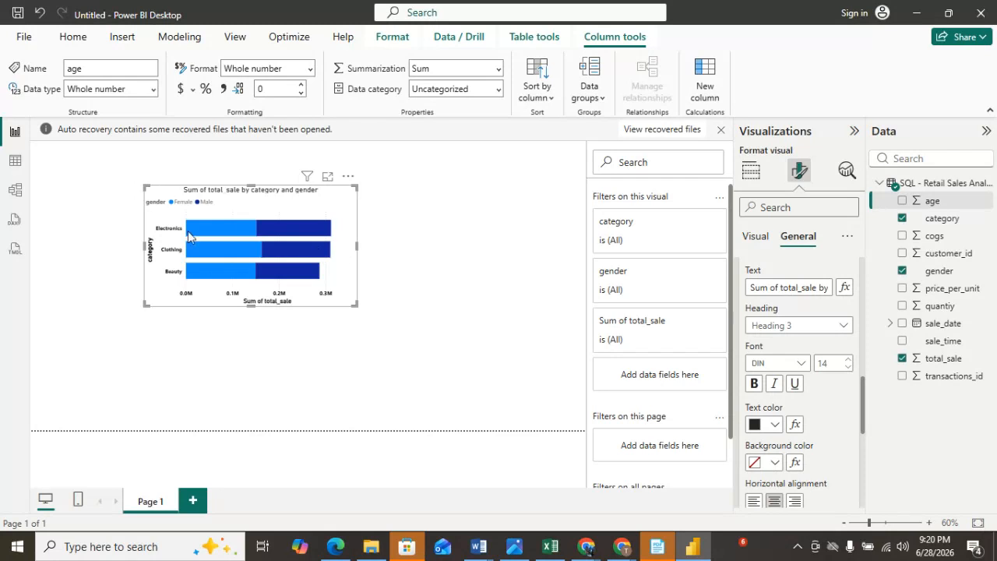
Set the chart's background color to blue under Effects.
{"action": "scroll", "coordinate": [820, 443], "scroll_direction": "down", "scroll_amount": 3}
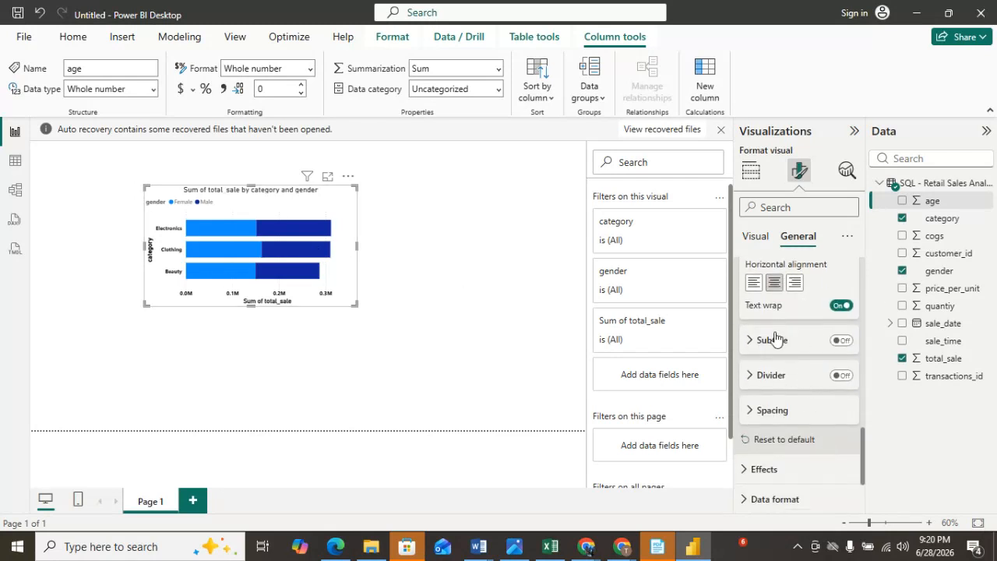
{"action": "left_click", "coordinate": [749, 341]}
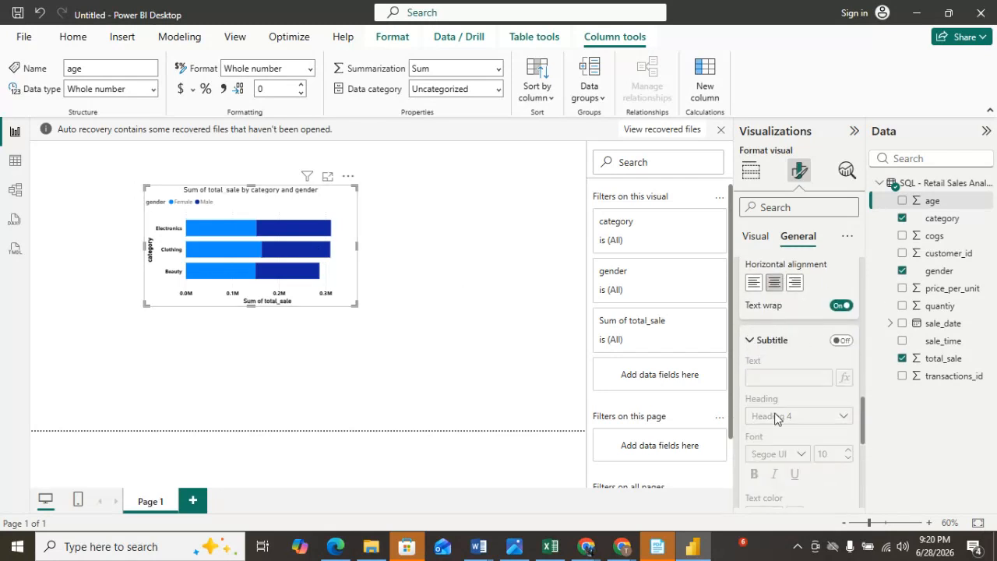
{"action": "scroll", "coordinate": [750, 347], "scroll_direction": "down", "scroll_amount": 3}
{"action": "left_click", "coordinate": [751, 394]}
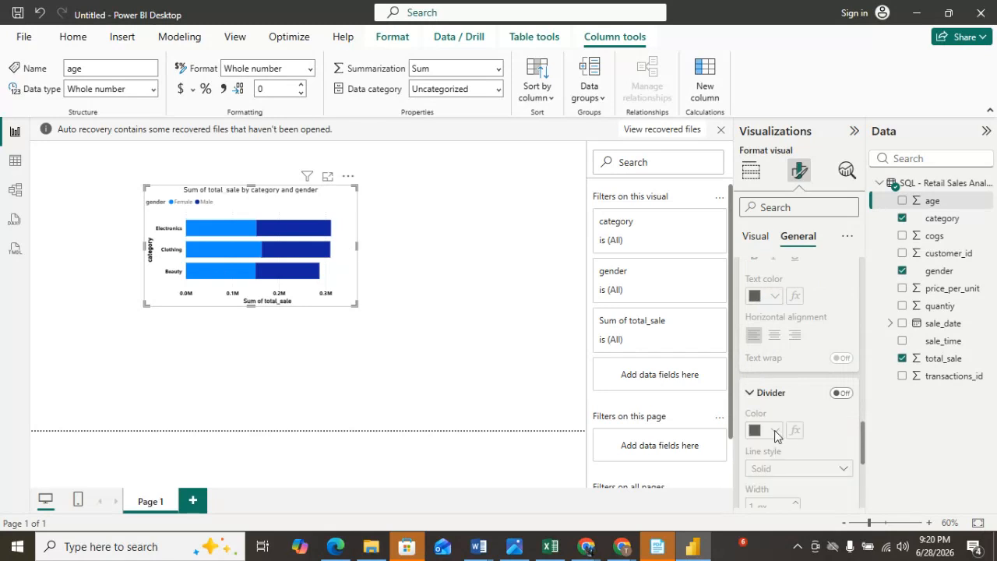
{"action": "scroll", "coordinate": [772, 435], "scroll_direction": "down", "scroll_amount": 5}
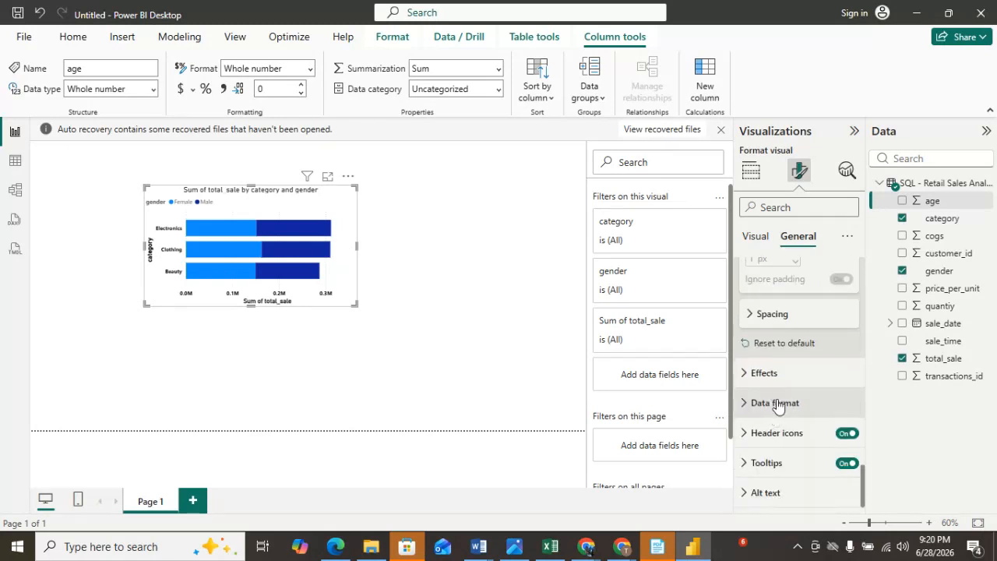
{"action": "left_click", "coordinate": [749, 316]}
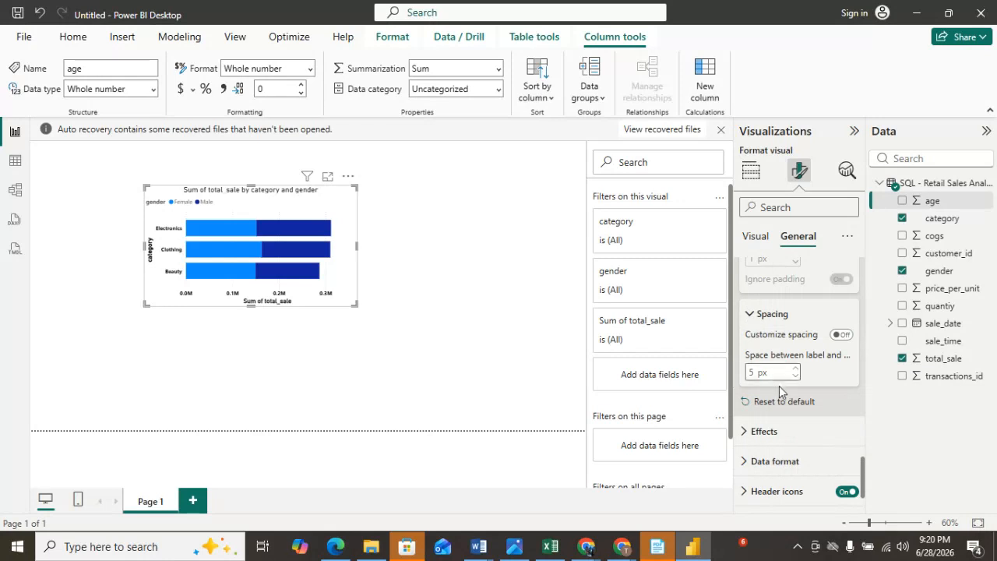
{"action": "left_click", "coordinate": [752, 432]}
{"action": "scroll", "coordinate": [823, 456], "scroll_direction": "down", "scroll_amount": 2}
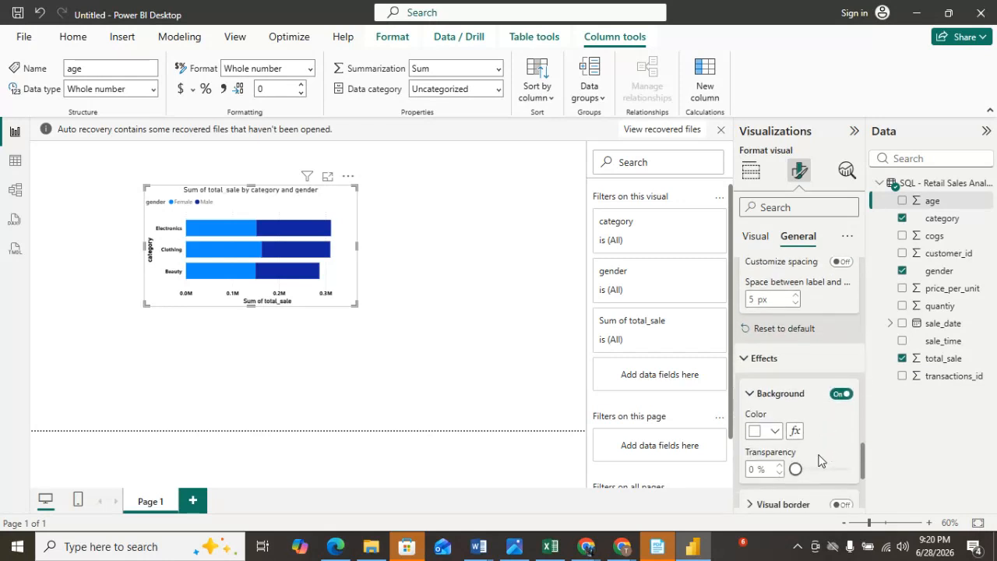
{"action": "left_click", "coordinate": [777, 433]}
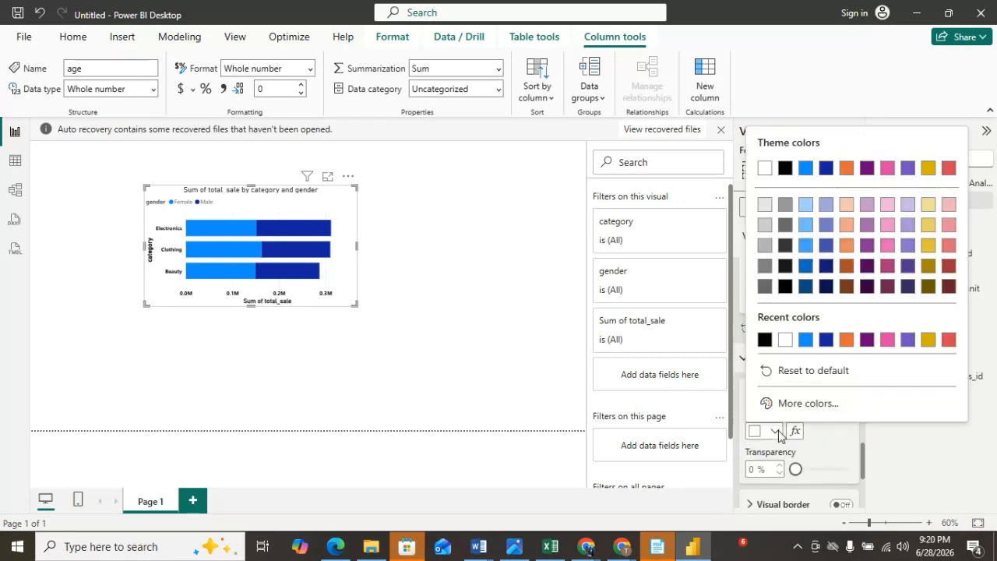
{"action": "left_click", "coordinate": [766, 339]}
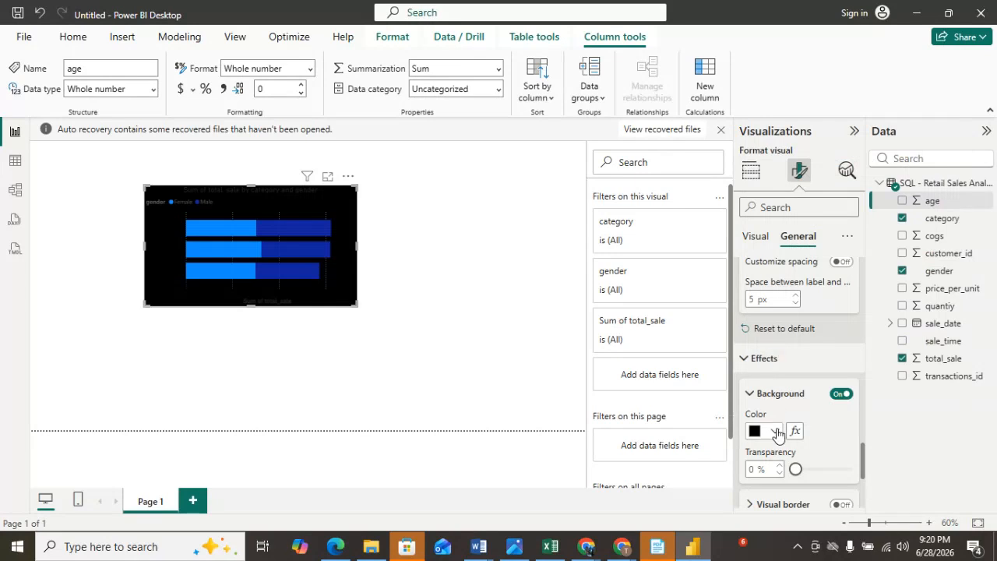
{"action": "left_click", "coordinate": [776, 431]}
{"action": "left_click", "coordinate": [804, 339]}
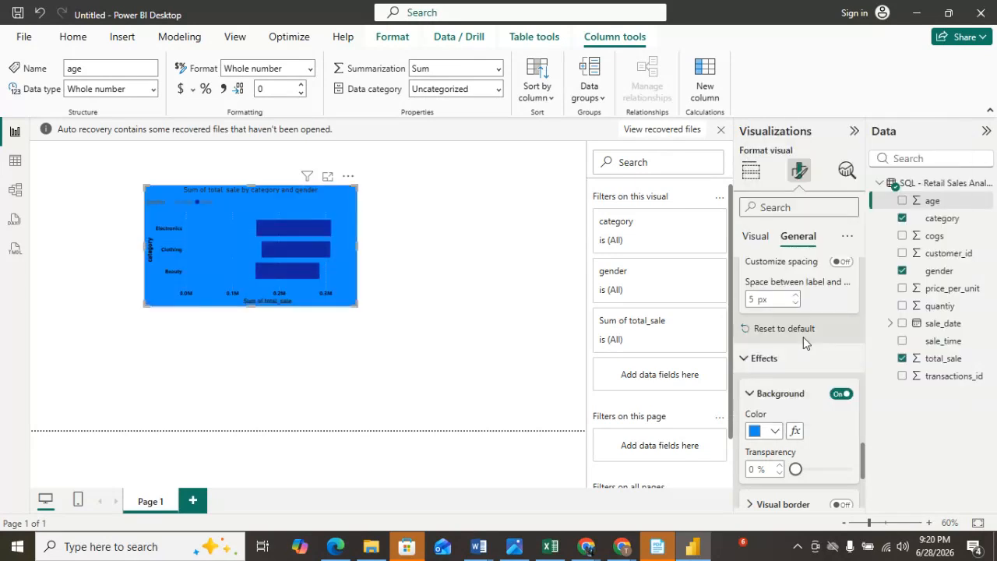
Set the chart's background color to white.
{"action": "left_click", "coordinate": [776, 431]}
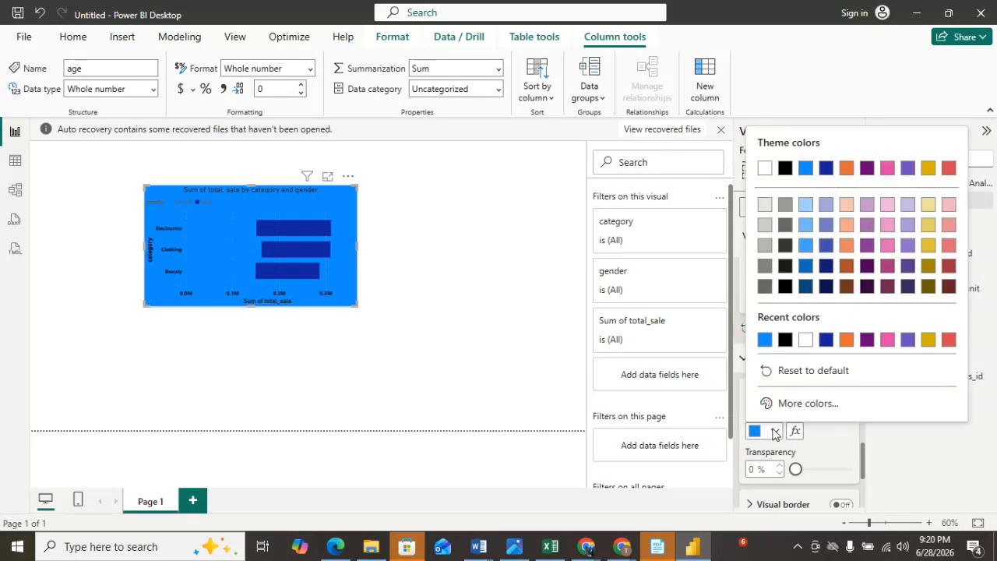
{"action": "left_click", "coordinate": [806, 340]}
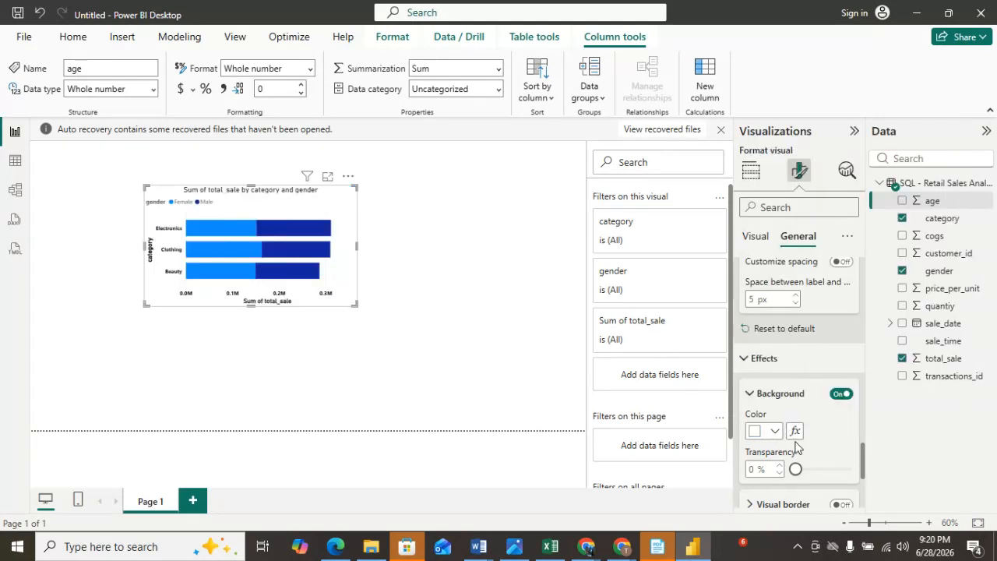
Browse the Shadow, Data format, Header icons and Icons settings in the general visual options.
{"action": "scroll", "coordinate": [799, 448], "scroll_direction": "down", "scroll_amount": 3}
{"action": "left_click", "coordinate": [754, 433]}
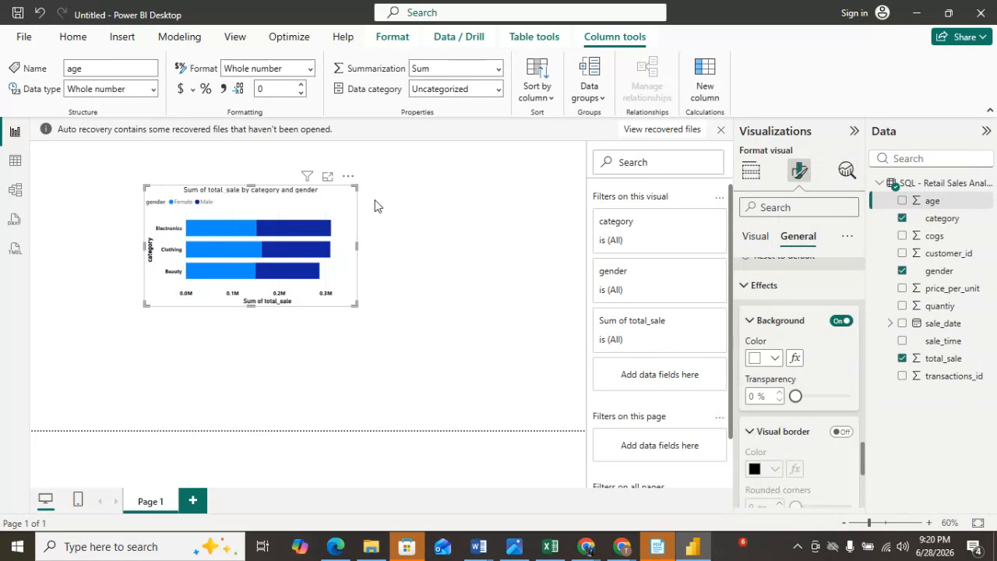
{"action": "scroll", "coordinate": [792, 444], "scroll_direction": "down", "scroll_amount": 4}
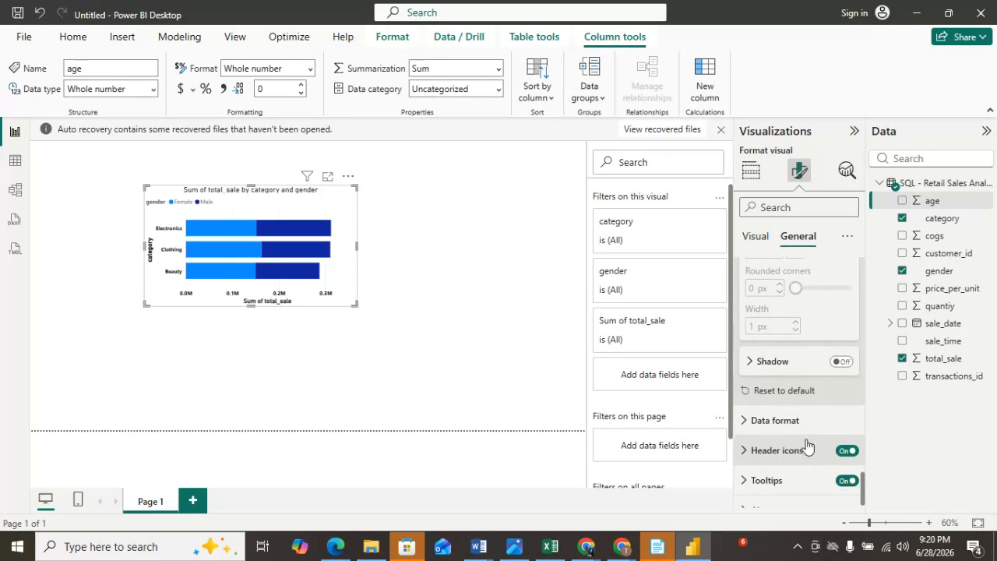
{"action": "left_click", "coordinate": [752, 361]}
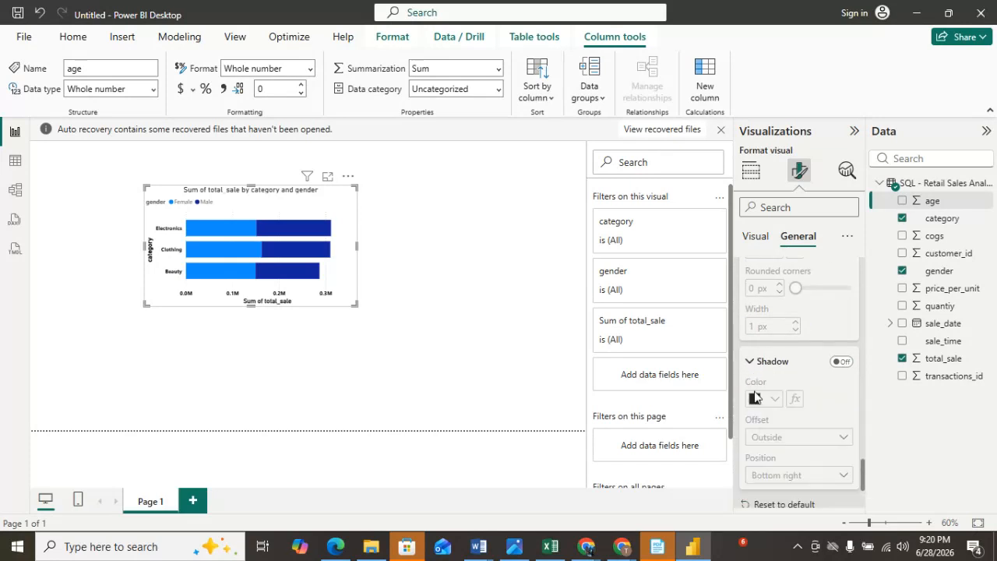
{"action": "scroll", "coordinate": [777, 407], "scroll_direction": "down", "scroll_amount": 3}
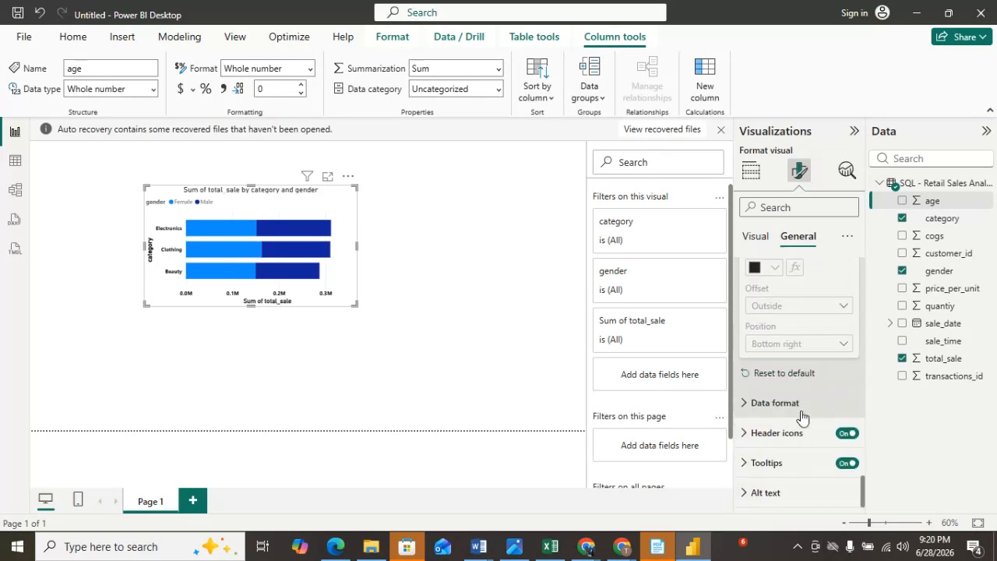
{"action": "left_click", "coordinate": [750, 404]}
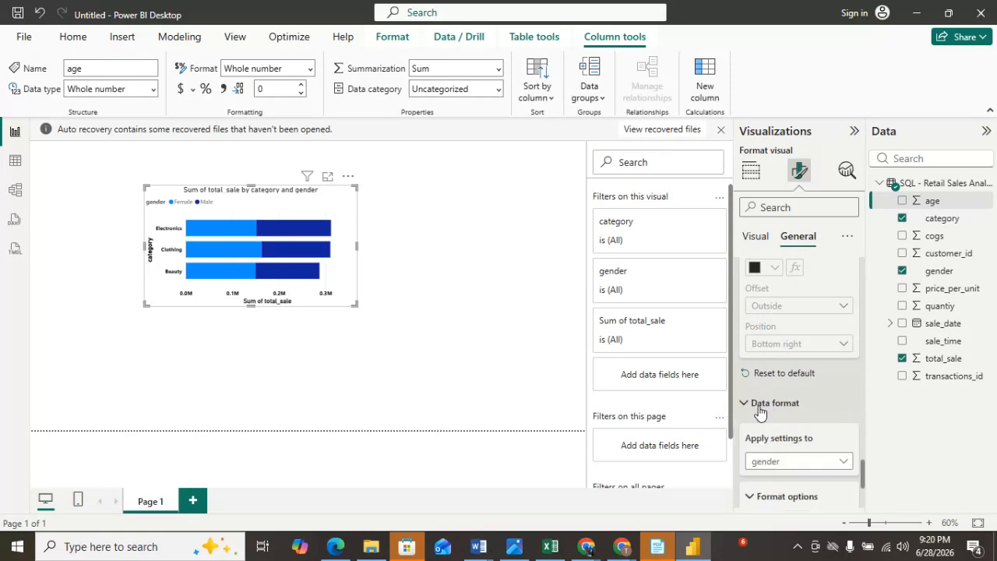
{"action": "scroll", "coordinate": [758, 409], "scroll_direction": "down", "scroll_amount": 3}
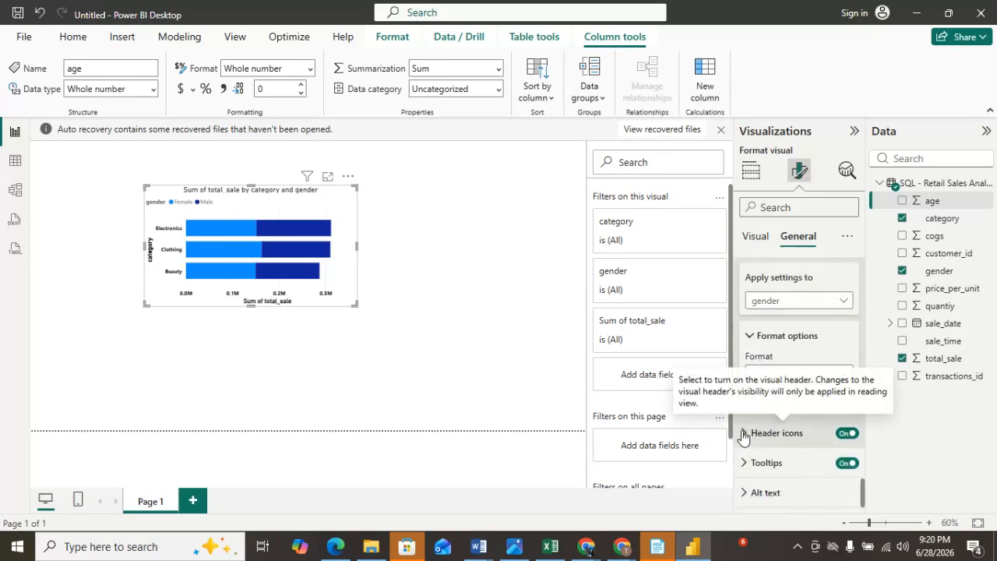
{"action": "left_click", "coordinate": [746, 434]}
{"action": "scroll", "coordinate": [771, 436], "scroll_direction": "down", "scroll_amount": 5}
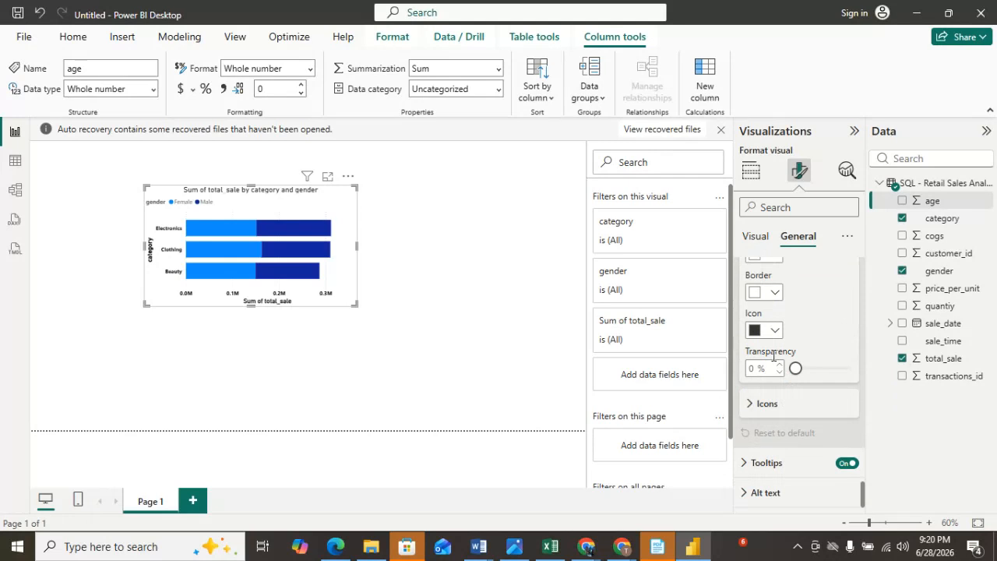
{"action": "left_click", "coordinate": [761, 407]}
{"action": "scroll", "coordinate": [822, 440], "scroll_direction": "down", "scroll_amount": 5}
{"action": "scroll", "coordinate": [819, 450], "scroll_direction": "up", "scroll_amount": 10}
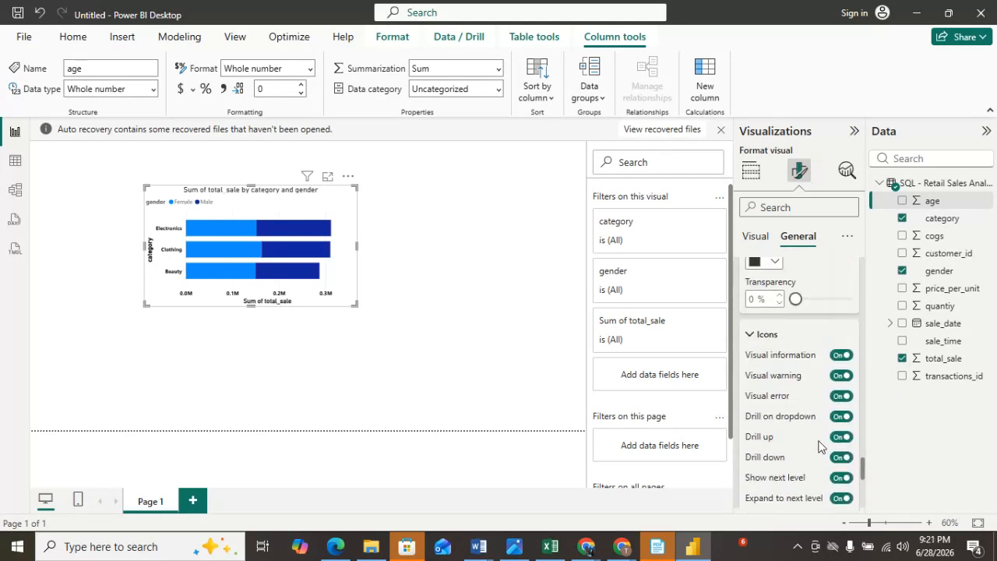
Turn on the chart's visual border under Effects and set its rounded corners to about 17 px.
{"action": "left_click", "coordinate": [453, 257]}
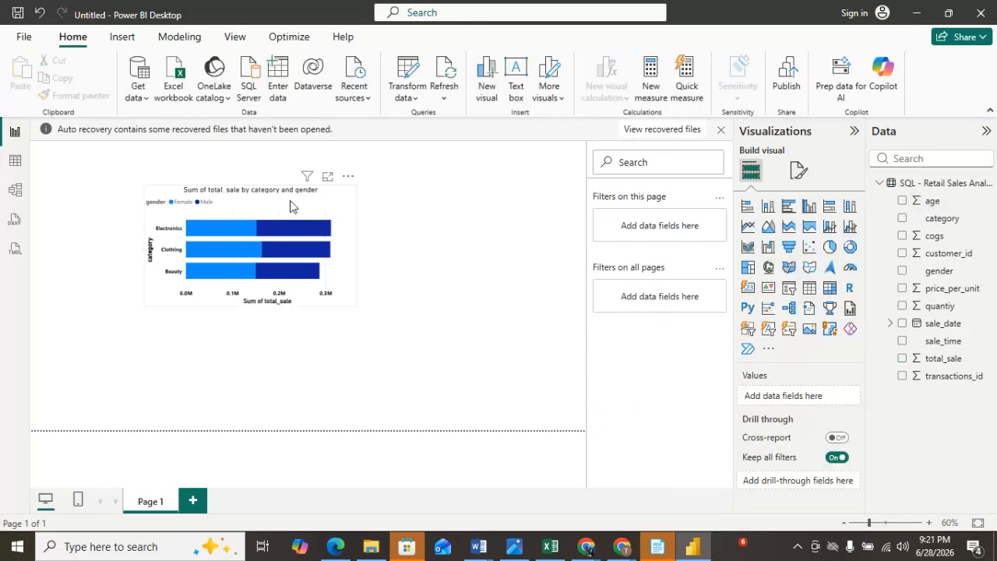
{"action": "left_click", "coordinate": [290, 206]}
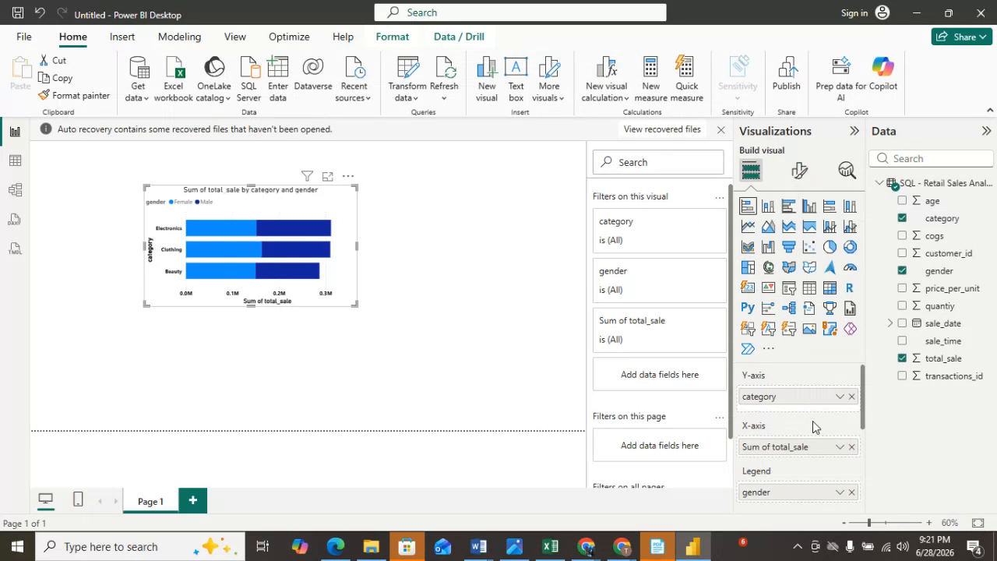
{"action": "left_click", "coordinate": [800, 170]}
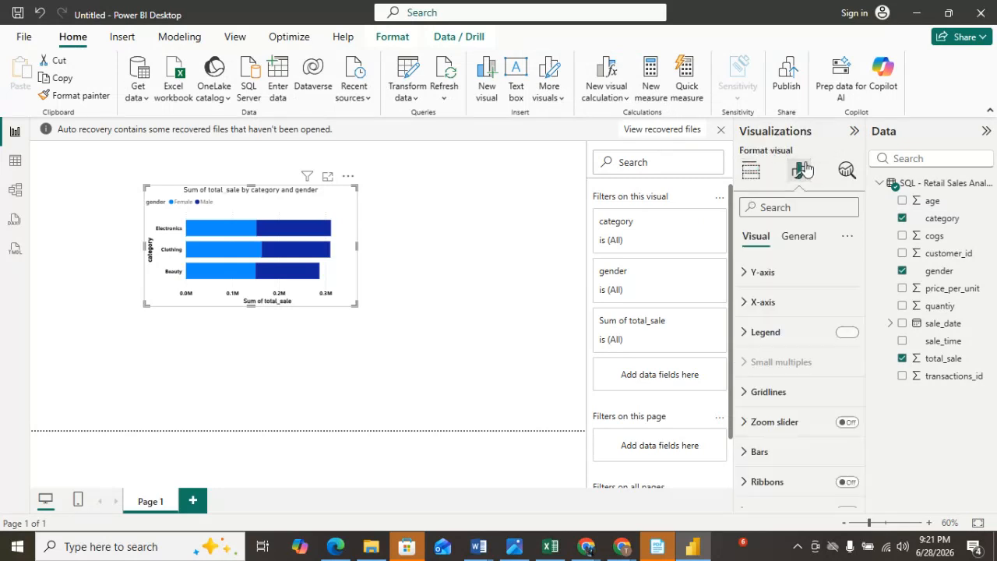
{"action": "scroll", "coordinate": [784, 407], "scroll_direction": "down", "scroll_amount": 2}
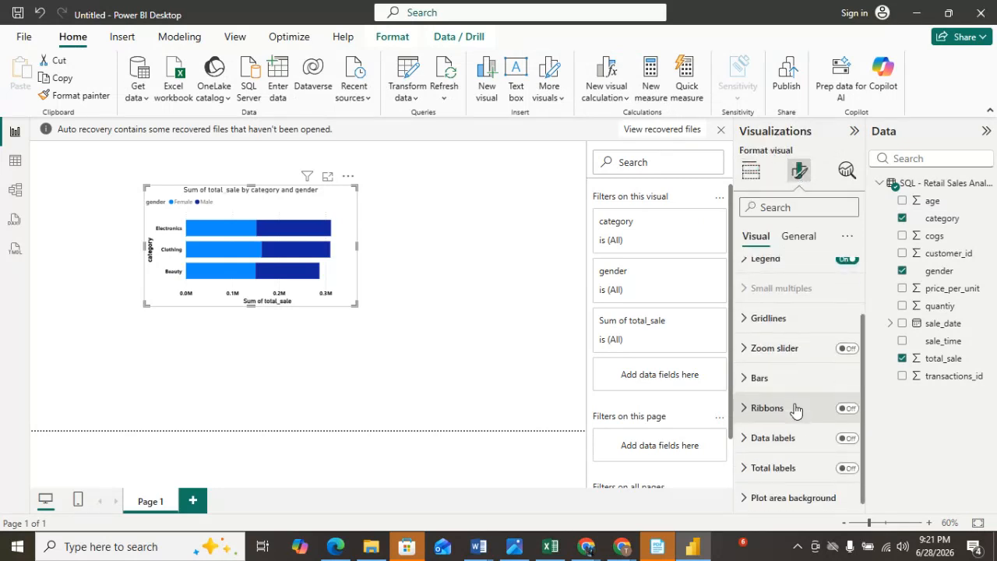
{"action": "scroll", "coordinate": [795, 409], "scroll_direction": "up", "scroll_amount": 2}
{"action": "scroll", "coordinate": [793, 405], "scroll_direction": "down", "scroll_amount": 1}
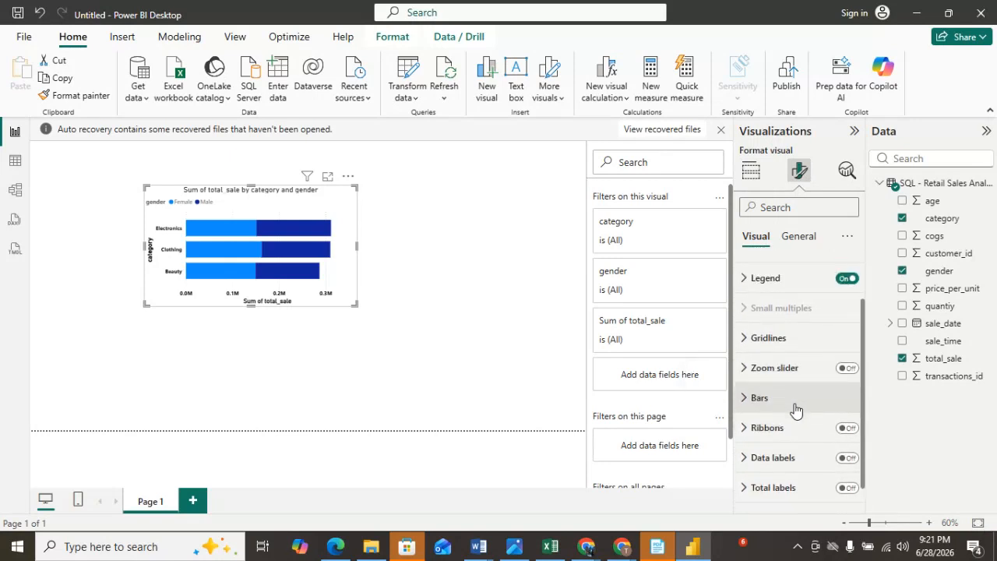
{"action": "scroll", "coordinate": [787, 393], "scroll_direction": "up", "scroll_amount": 2}
{"action": "left_click", "coordinate": [795, 246]}
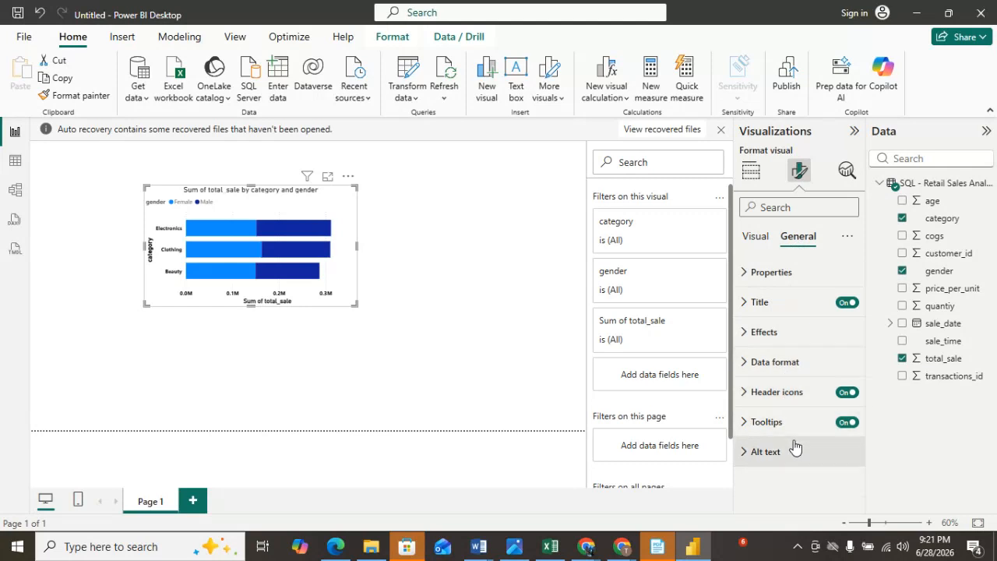
{"action": "left_click", "coordinate": [754, 334]}
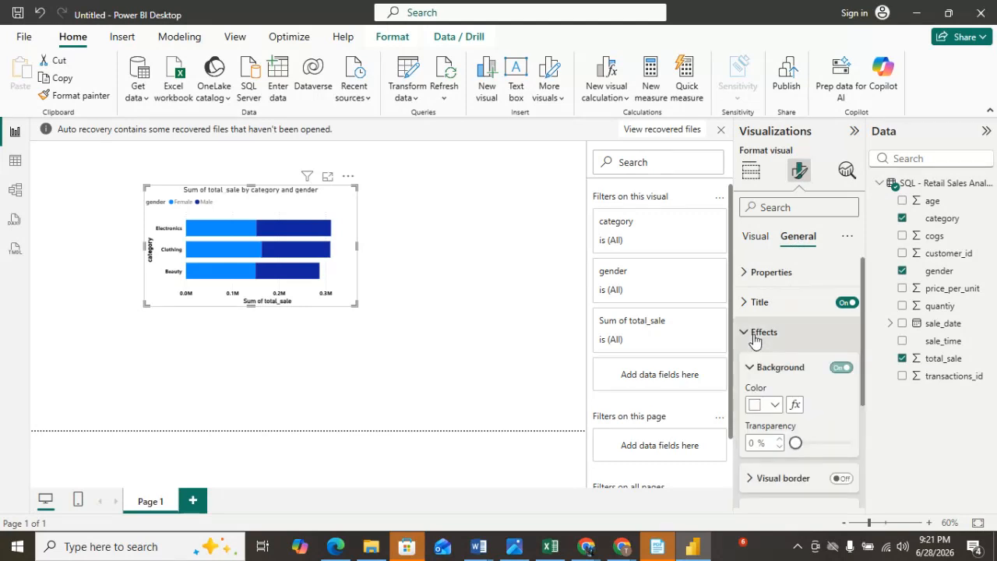
{"action": "scroll", "coordinate": [808, 428], "scroll_direction": "down", "scroll_amount": 1}
{"action": "scroll", "coordinate": [808, 430], "scroll_direction": "down", "scroll_amount": 1}
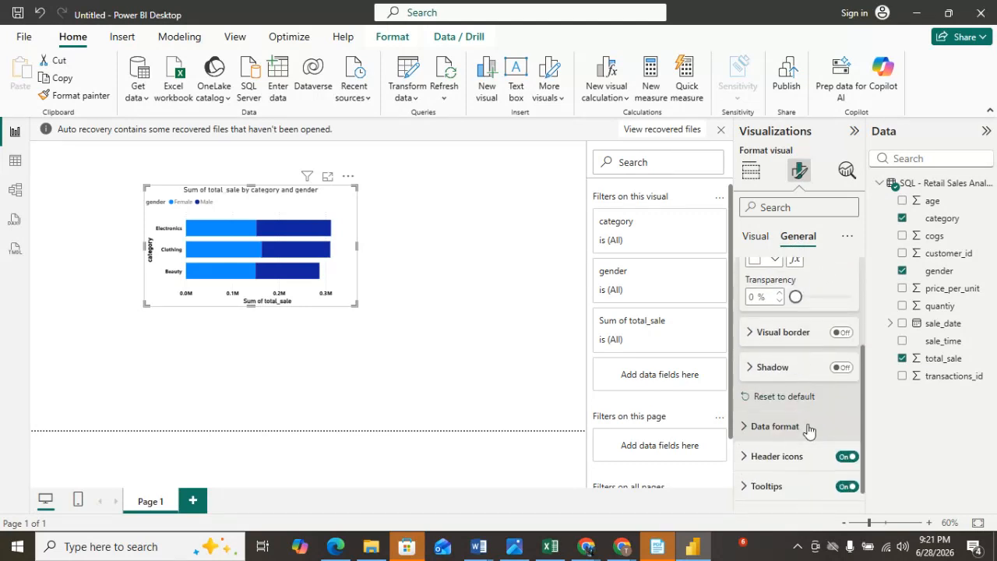
{"action": "left_click", "coordinate": [749, 332]}
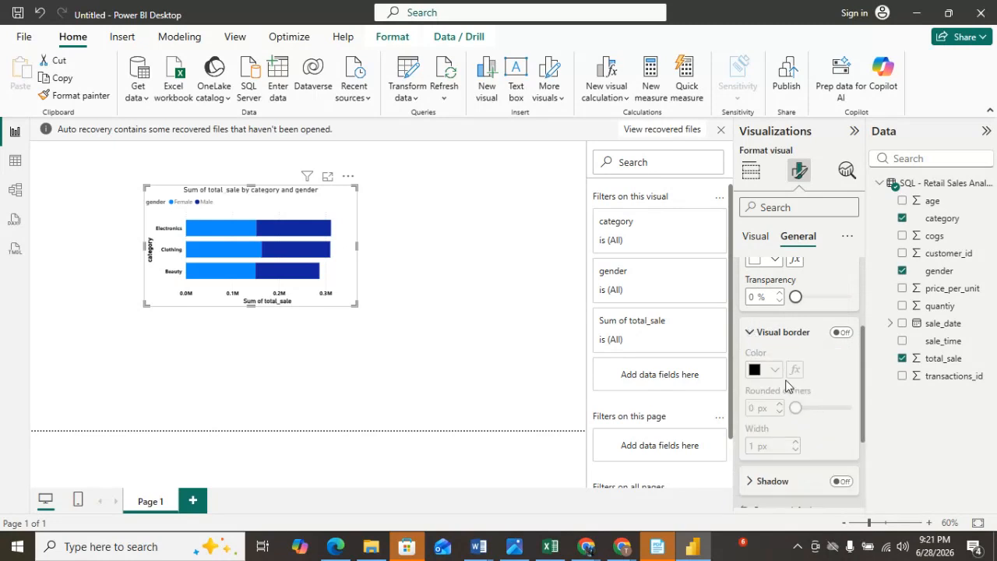
{"action": "left_click", "coordinate": [840, 333]}
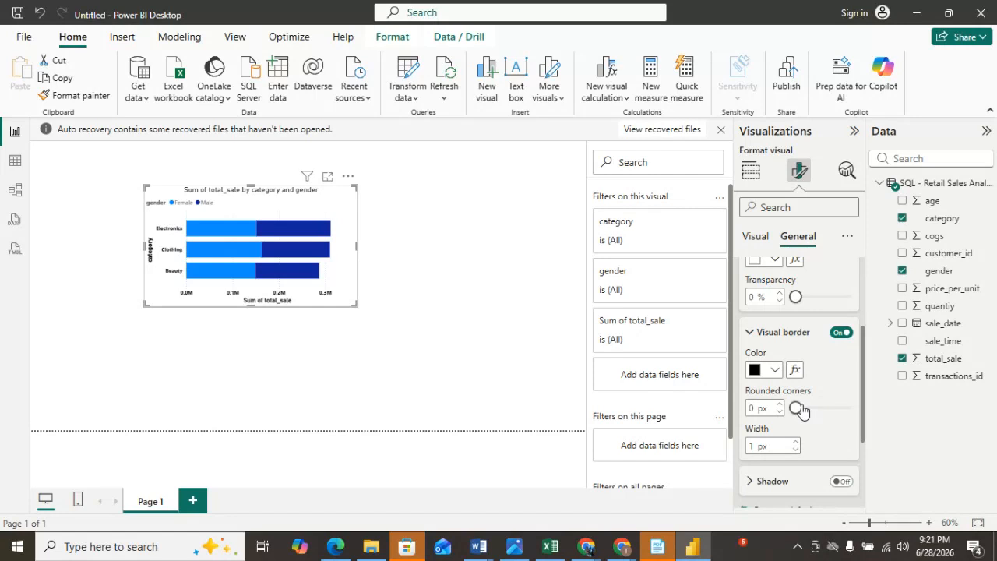
{"action": "left_click_drag", "start_coordinate": [798, 409], "coordinate": [826, 409]}
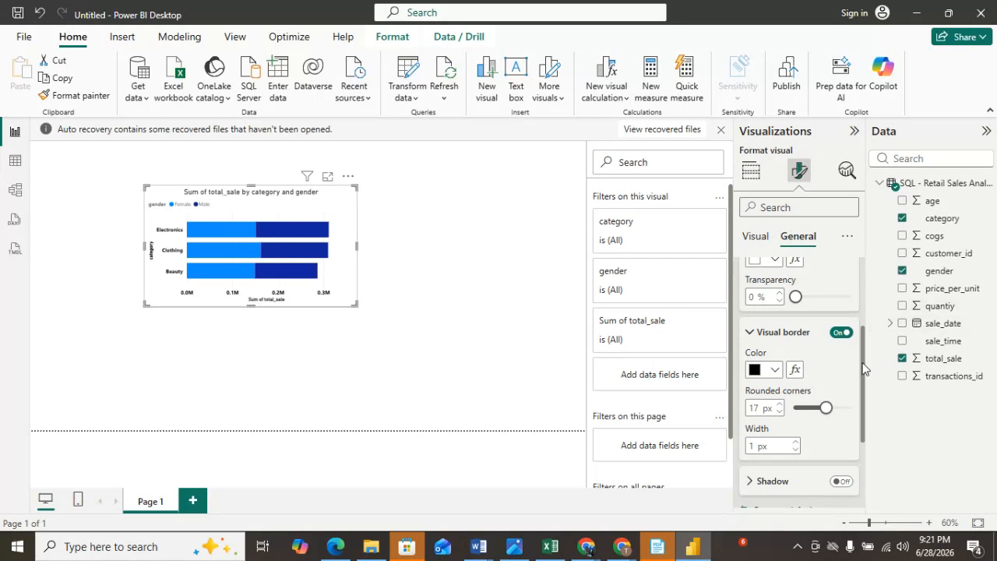
Remove the formatted bar chart from the report page.
{"action": "scroll", "coordinate": [863, 368], "scroll_direction": "up", "scroll_amount": 4}
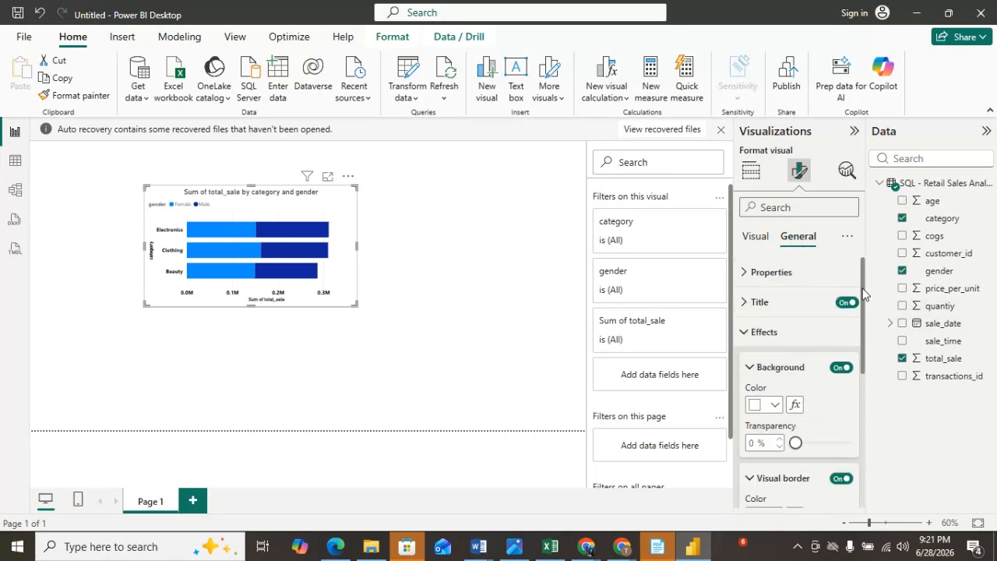
{"action": "left_click", "coordinate": [456, 260]}
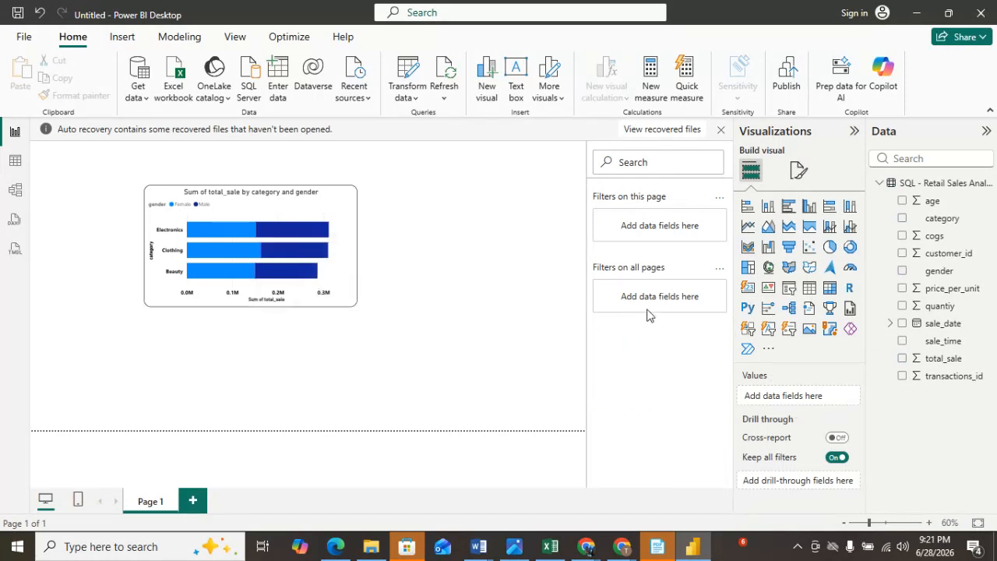
{"action": "left_click", "coordinate": [302, 208]}
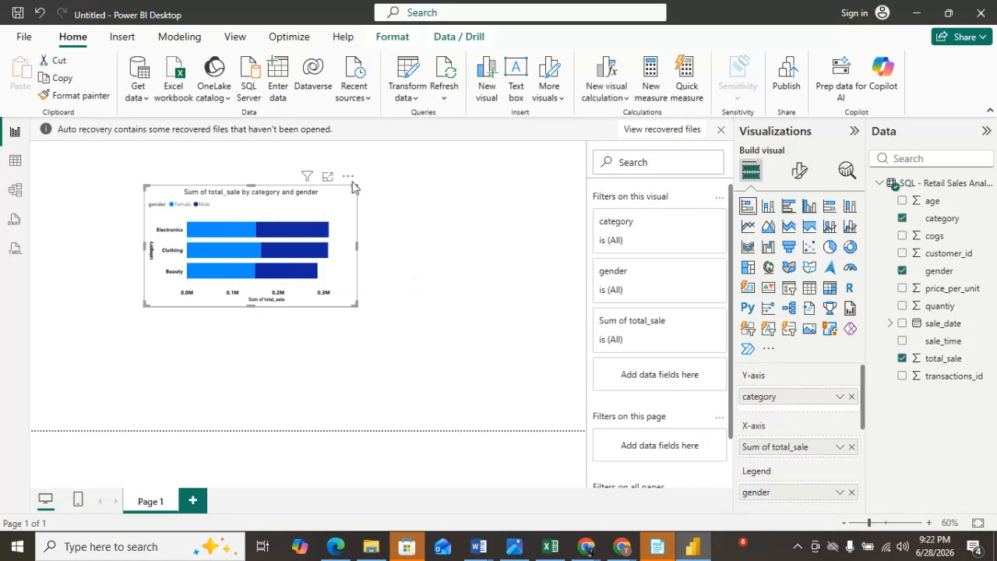
{"action": "left_click", "coordinate": [349, 177]}
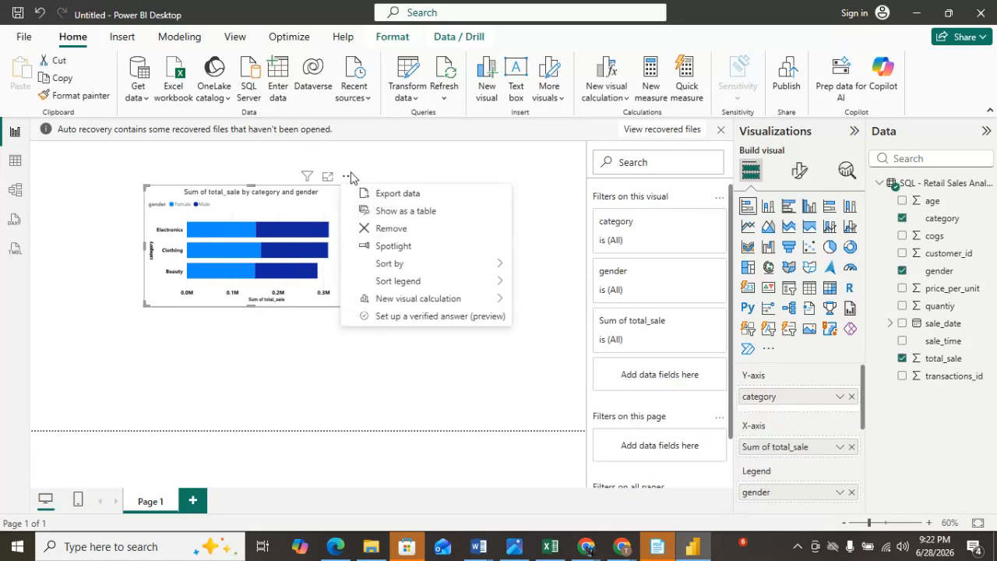
{"action": "left_click", "coordinate": [388, 229]}
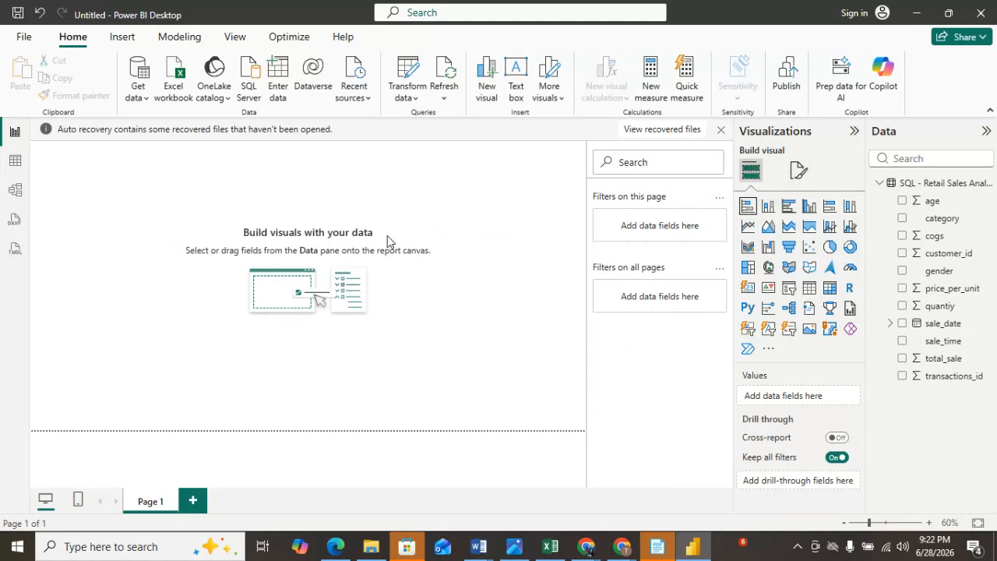
Insert a new stacked bar chart mid-canvas with category on the Y-axis and total_sale on the X-axis.
{"action": "left_click", "coordinate": [747, 207]}
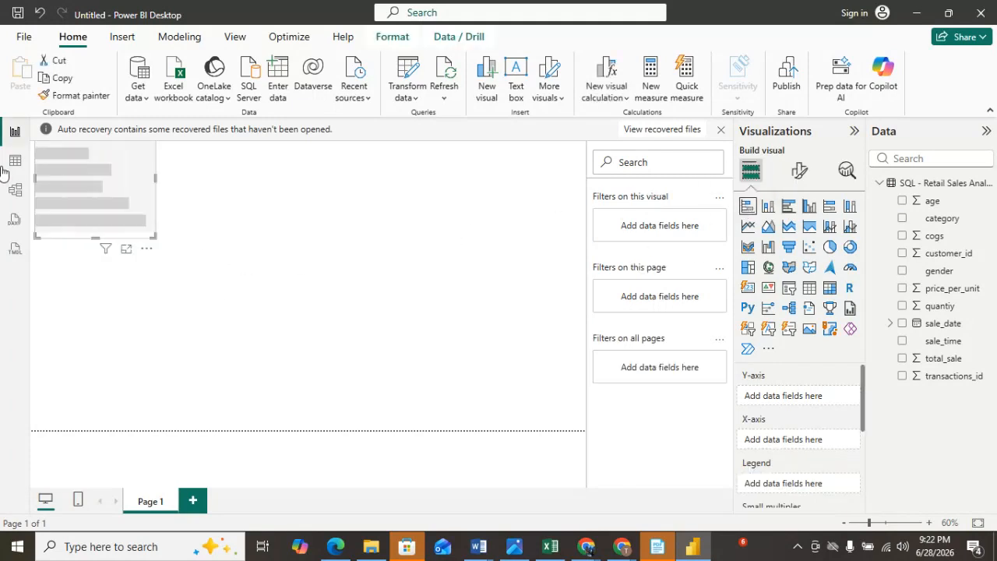
{"action": "left_click_drag", "start_coordinate": [93, 175], "coordinate": [236, 265]}
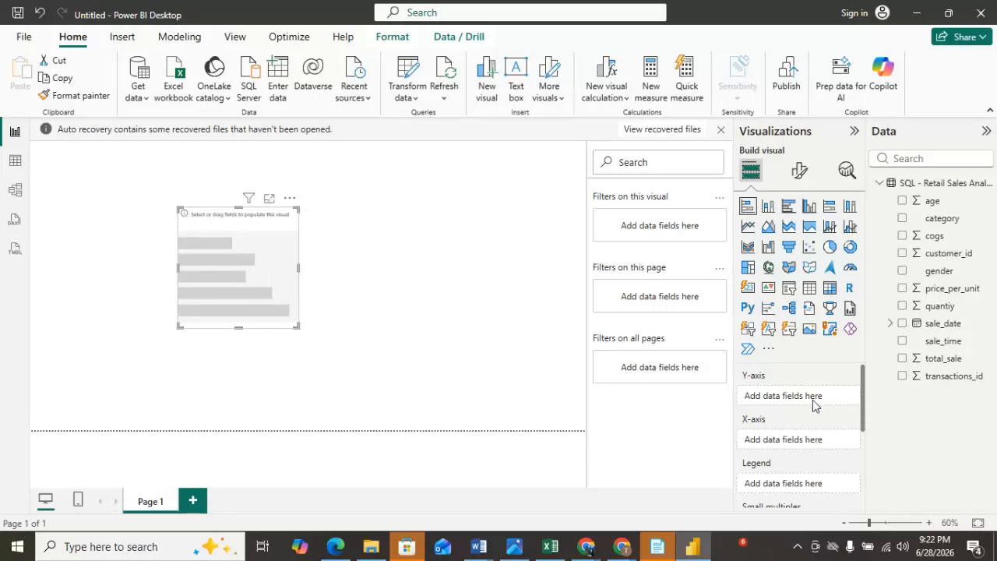
{"action": "left_click_drag", "start_coordinate": [939, 218], "coordinate": [793, 397]}
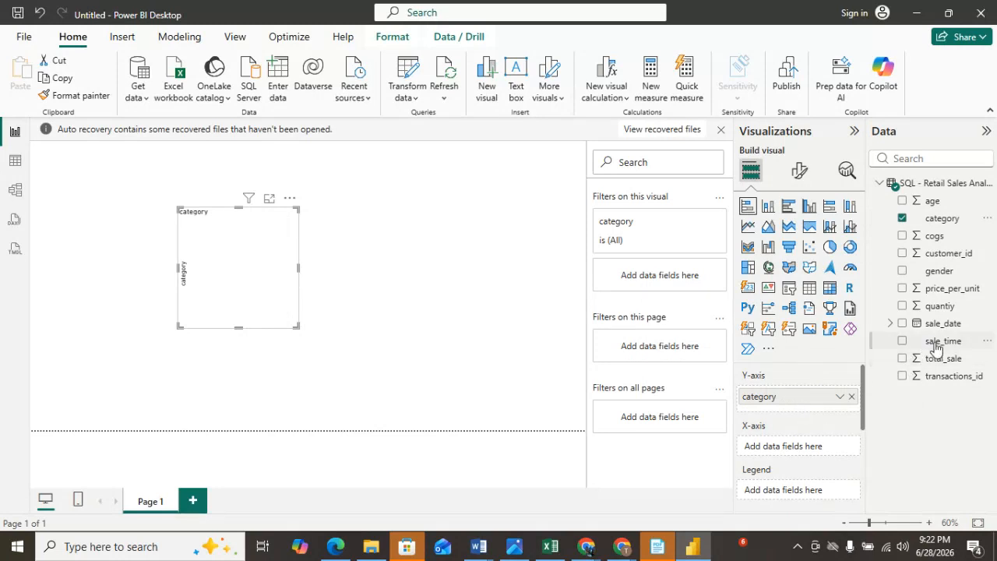
{"action": "left_click_drag", "start_coordinate": [935, 364], "coordinate": [809, 454]}
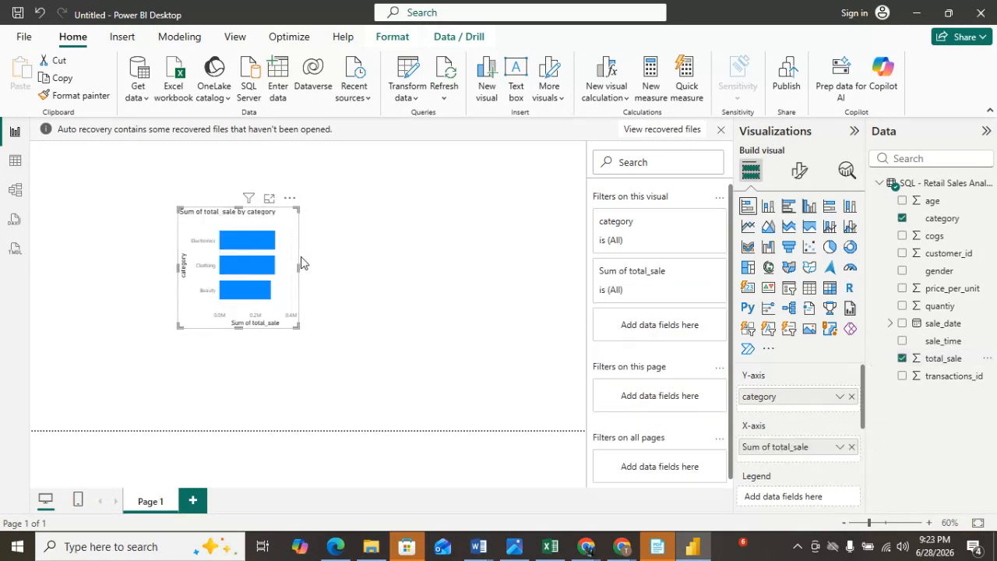
Widen the new chart and add gender as its legend.
{"action": "left_click_drag", "start_coordinate": [300, 267], "coordinate": [354, 269]}
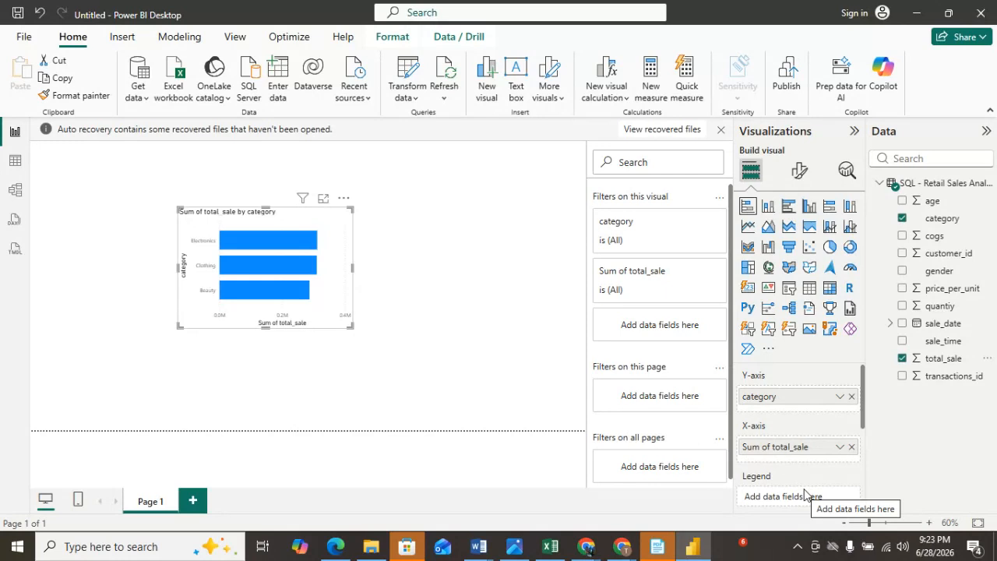
{"action": "left_click_drag", "start_coordinate": [939, 273], "coordinate": [787, 499]}
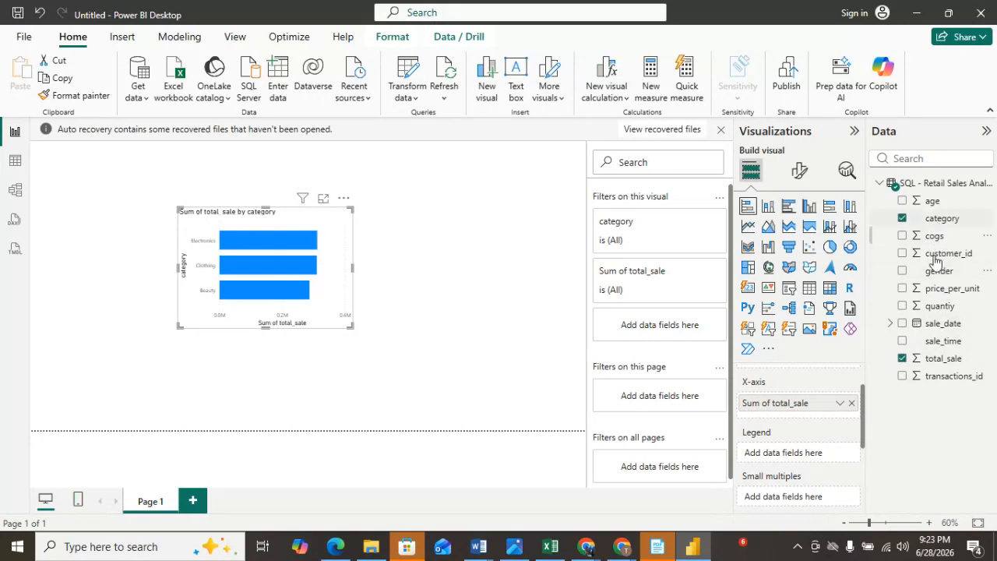
{"action": "left_click_drag", "start_coordinate": [933, 276], "coordinate": [796, 453]}
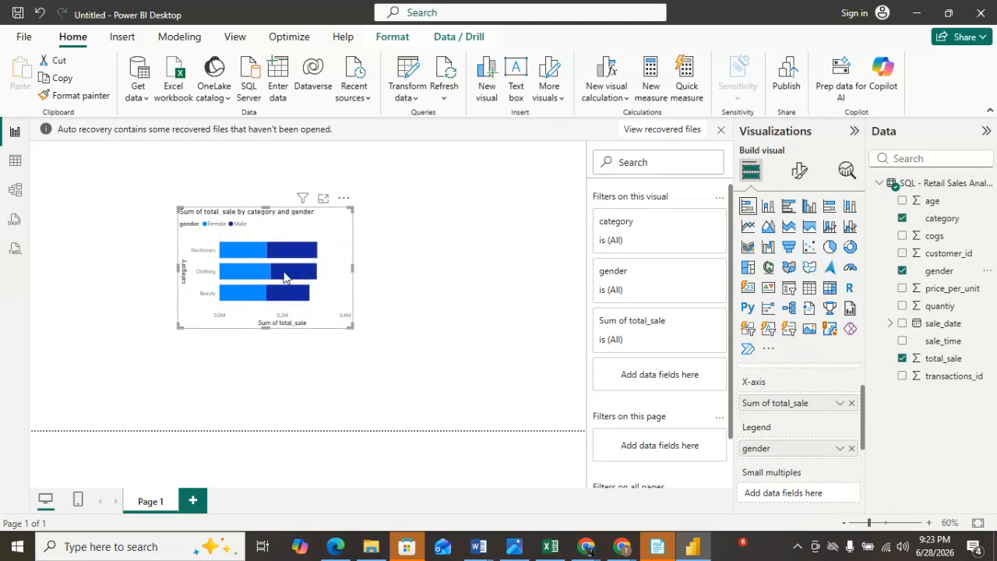
Set the Y-axis value labels to black and bold.
{"action": "mouse_move", "coordinate": [286, 278]}
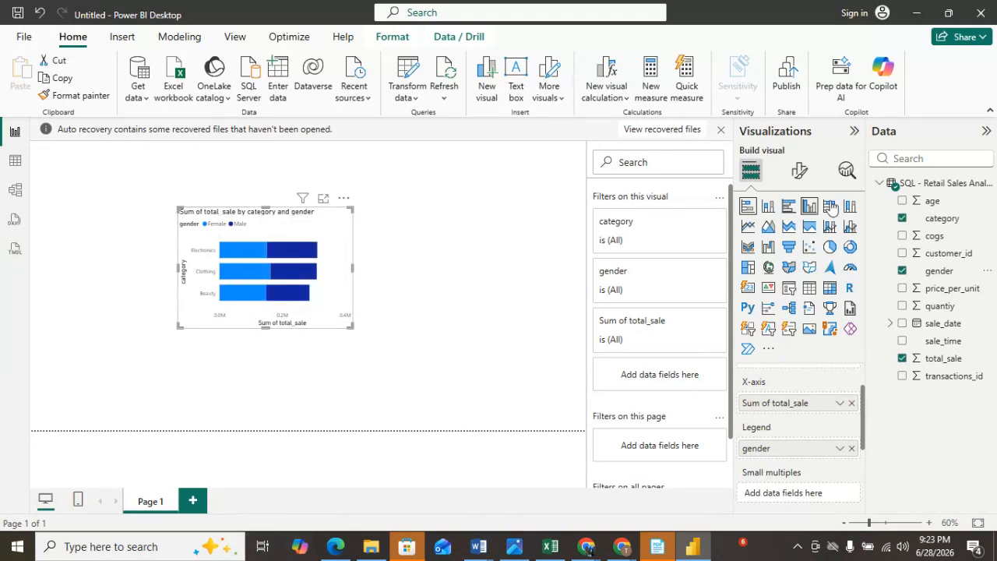
{"action": "left_click", "coordinate": [802, 172]}
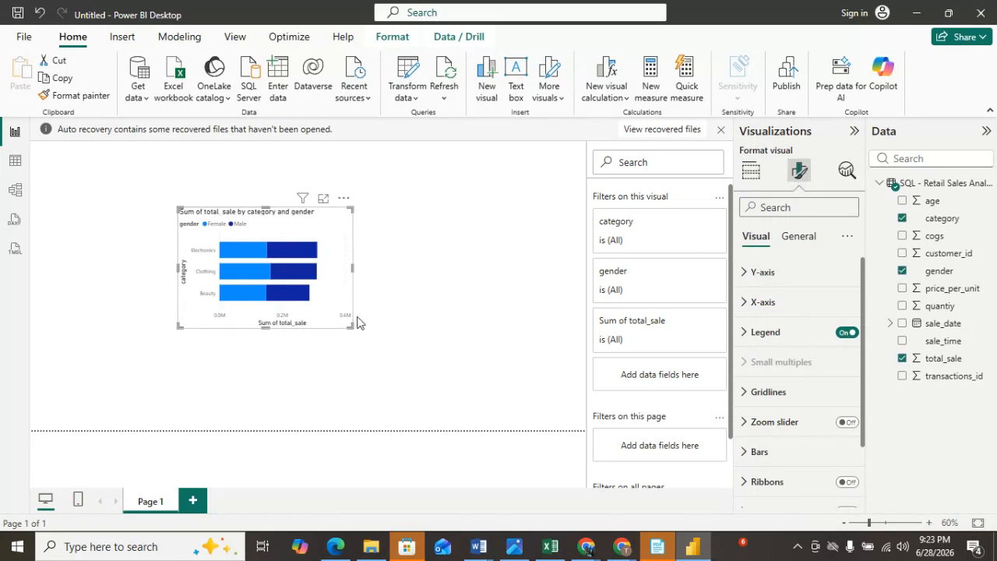
{"action": "left_click", "coordinate": [746, 274]}
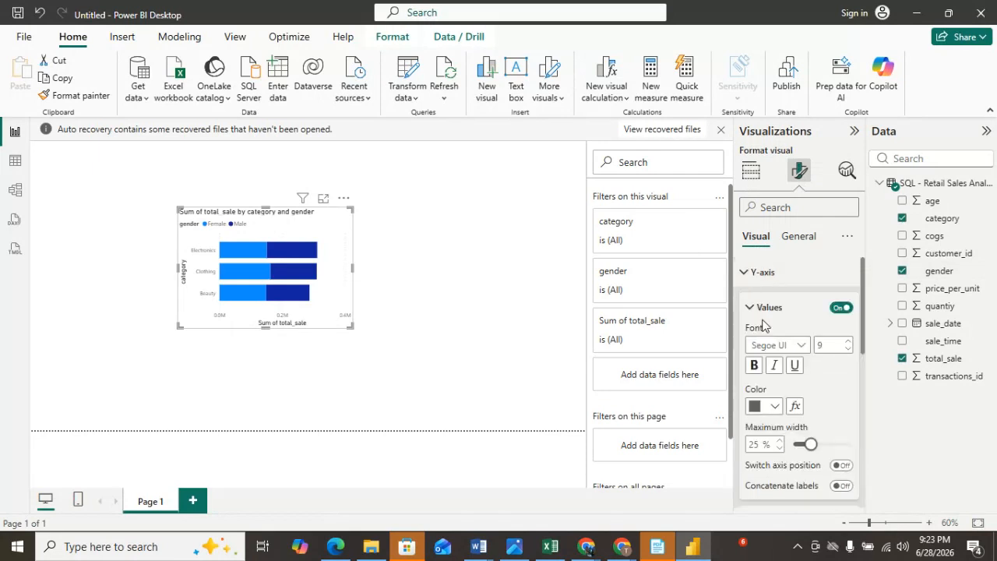
{"action": "left_click", "coordinate": [777, 407]}
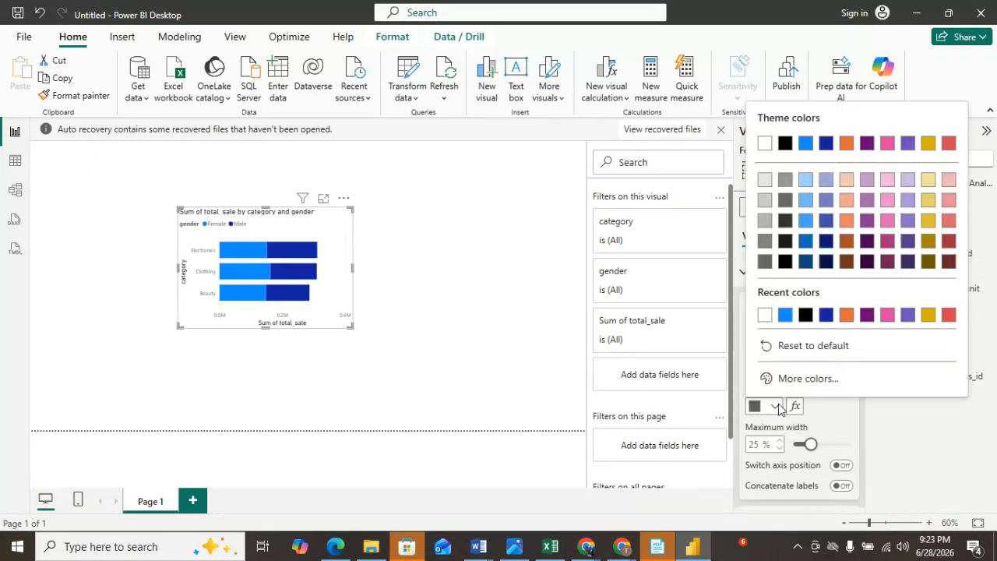
{"action": "left_click", "coordinate": [805, 315]}
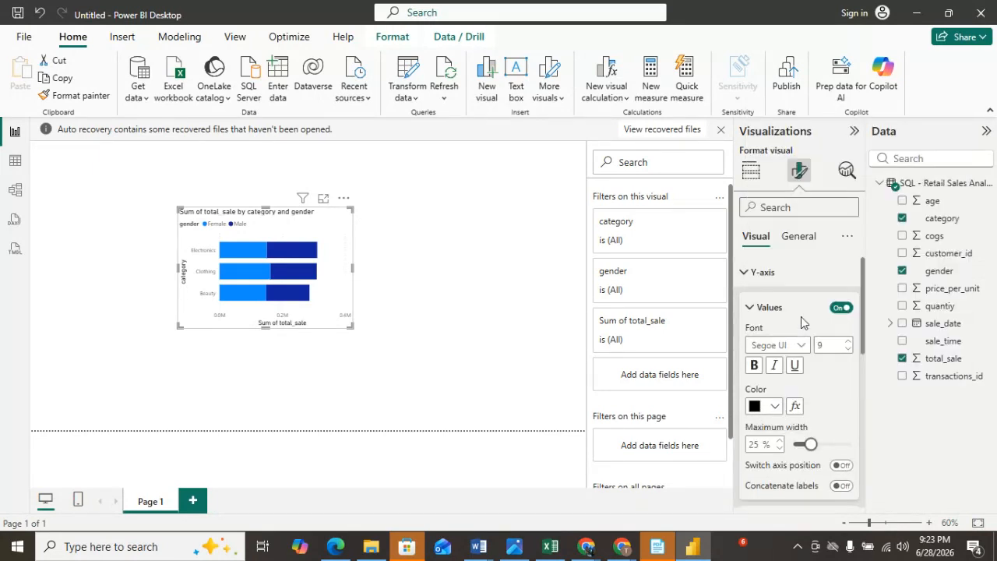
{"action": "left_click", "coordinate": [755, 367]}
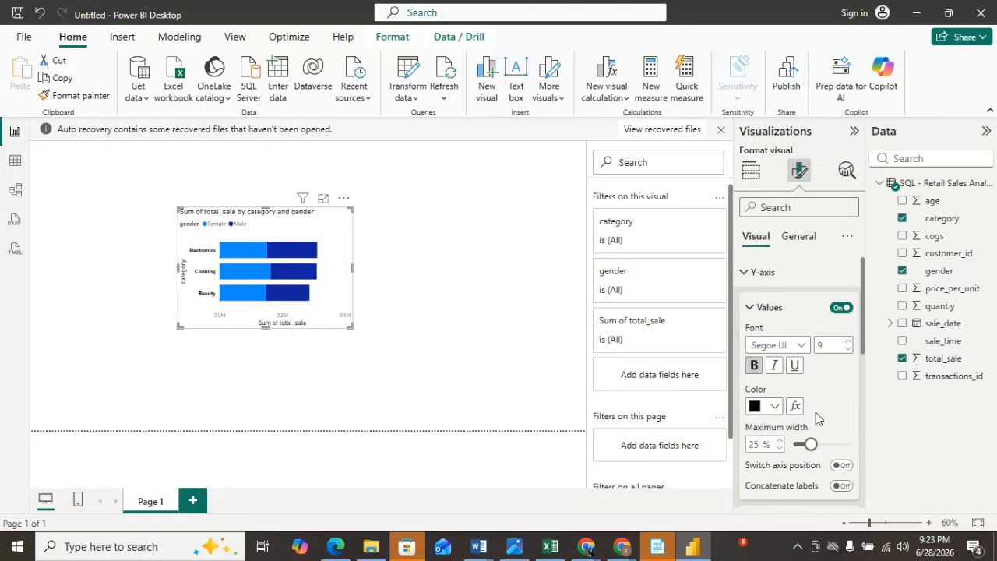
Set the Y-axis title color to black and make it bold.
{"action": "scroll", "coordinate": [816, 413], "scroll_direction": "down", "scroll_amount": 3}
{"action": "left_click", "coordinate": [752, 377]}
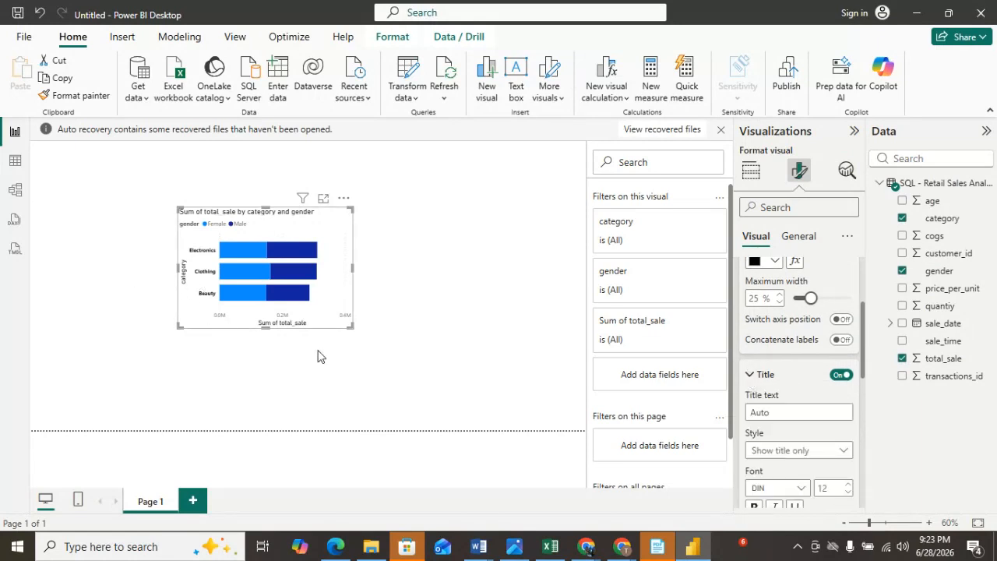
{"action": "scroll", "coordinate": [790, 440], "scroll_direction": "down", "scroll_amount": 3}
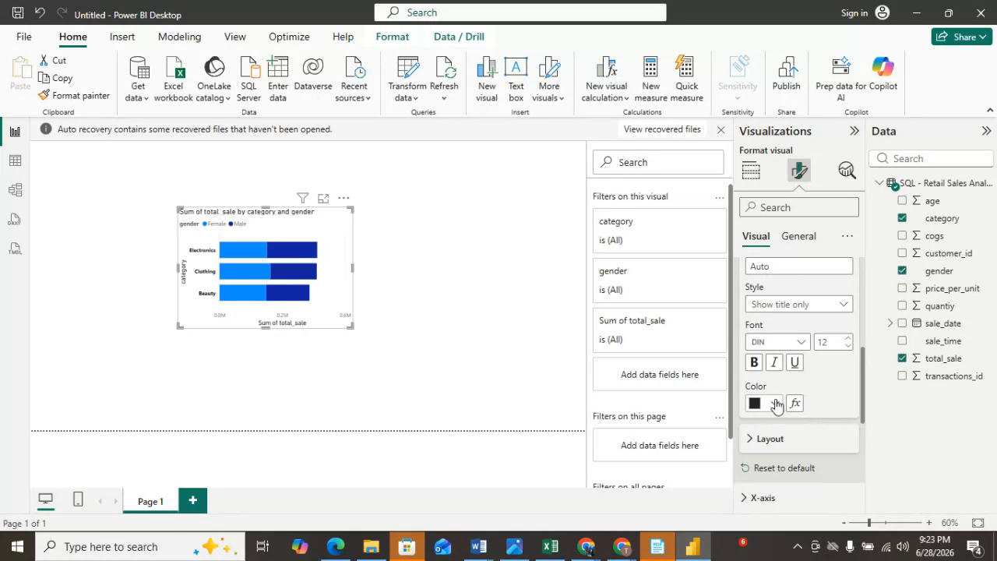
{"action": "left_click", "coordinate": [775, 403]}
{"action": "left_click", "coordinate": [765, 311]}
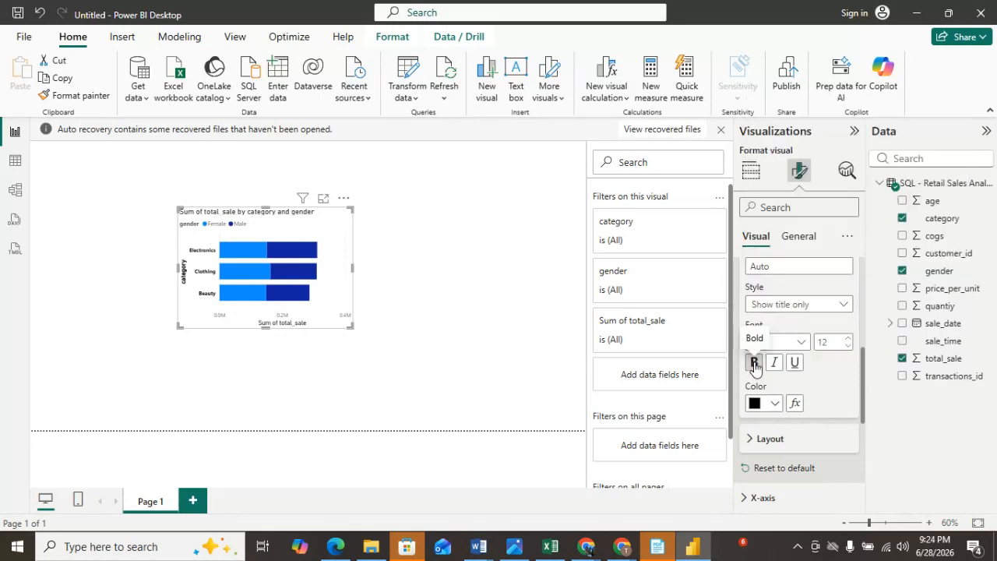
Set the layout's minimum category height to 46 px.
{"action": "scroll", "coordinate": [822, 401], "scroll_direction": "down", "scroll_amount": 3}
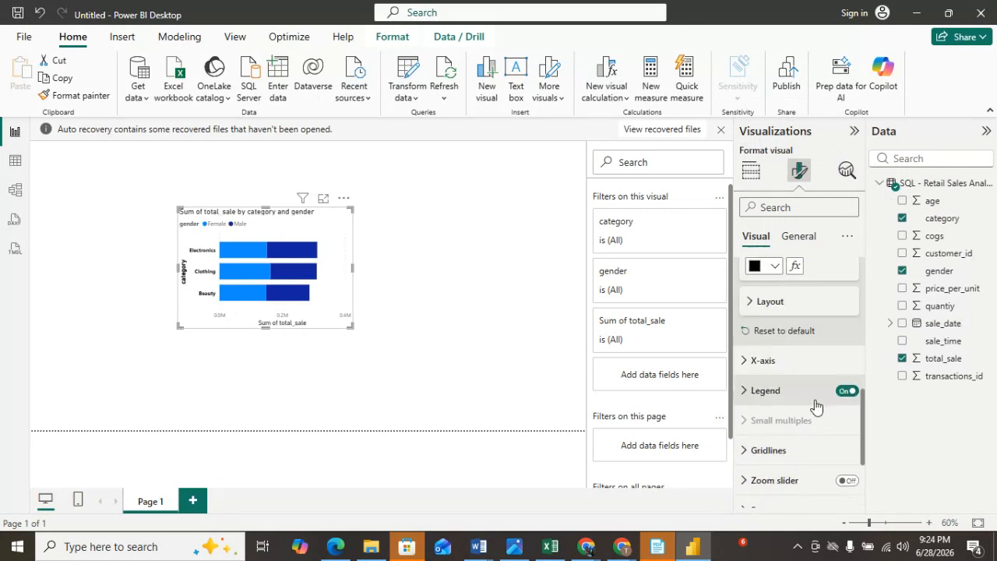
{"action": "left_click", "coordinate": [754, 293]}
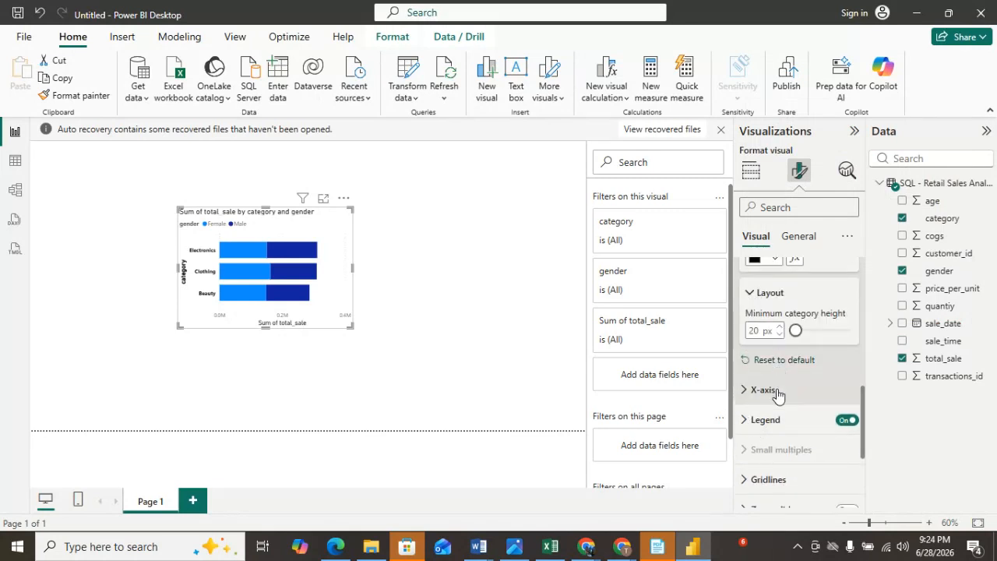
{"action": "mouse_move", "coordinate": [796, 330]}
{"action": "left_mouse_down"}
{"action": "mouse_move", "coordinate": [845, 338]}
{"action": "mouse_move", "coordinate": [805, 336]}
{"action": "left_mouse_up"}
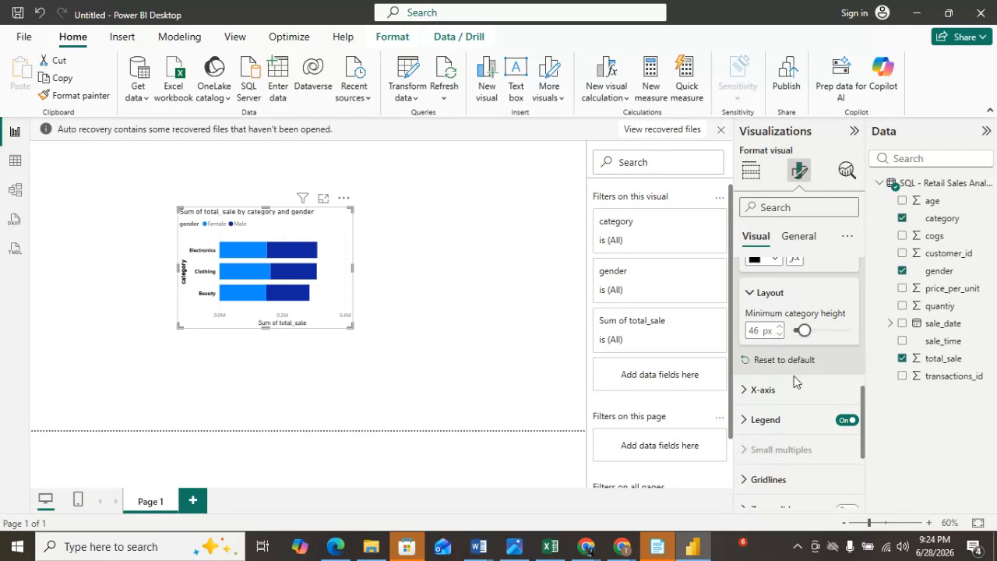
Set the X-axis value labels to black and bold.
{"action": "left_click", "coordinate": [748, 393]}
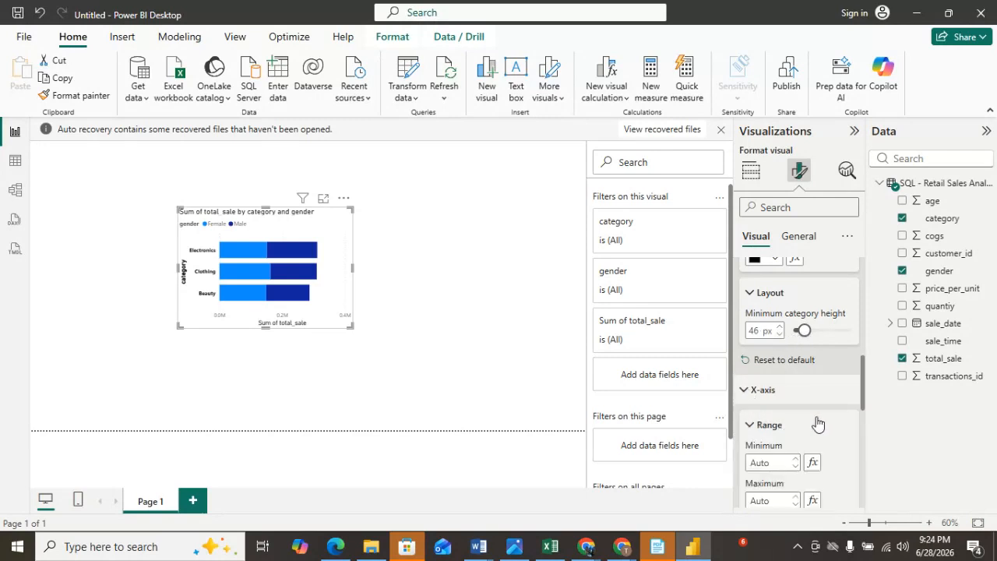
{"action": "scroll", "coordinate": [818, 423], "scroll_direction": "down", "scroll_amount": 3}
{"action": "scroll", "coordinate": [817, 421], "scroll_direction": "down", "scroll_amount": 2}
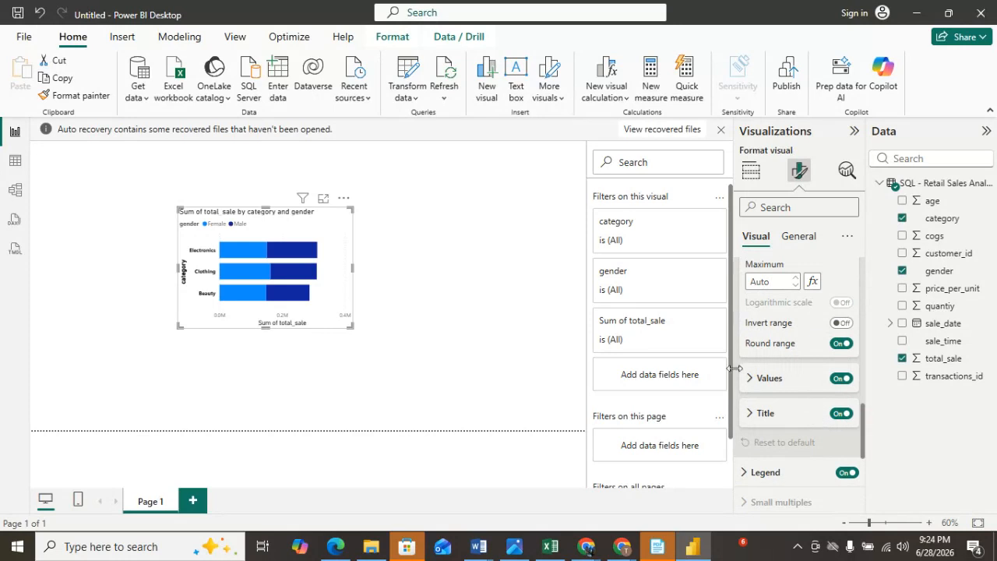
{"action": "left_click", "coordinate": [752, 388]}
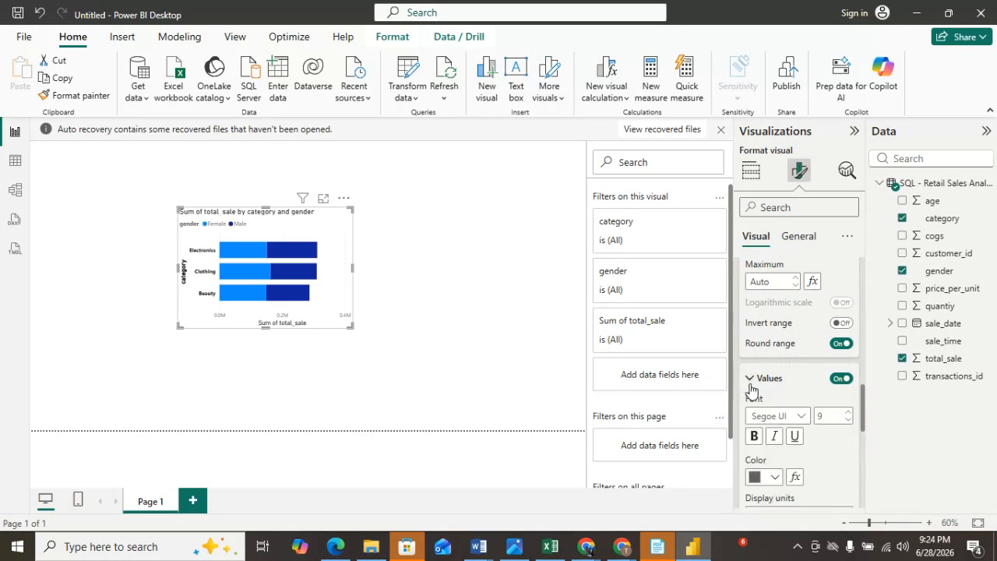
{"action": "left_click", "coordinate": [774, 477]}
{"action": "left_click", "coordinate": [764, 386]}
{"action": "left_click", "coordinate": [754, 438]}
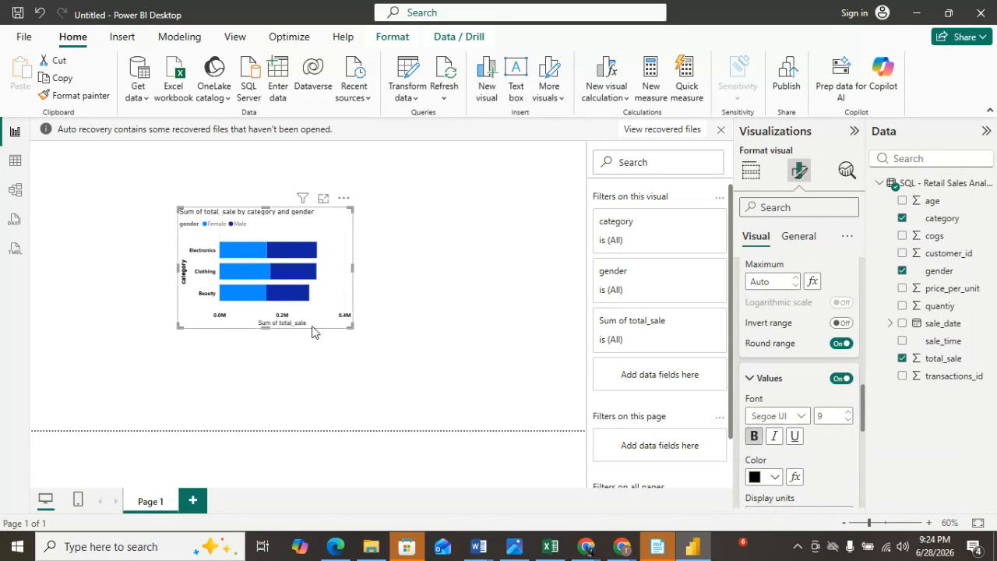
Make the X-axis title bold.
{"action": "scroll", "coordinate": [786, 471], "scroll_direction": "down", "scroll_amount": 4}
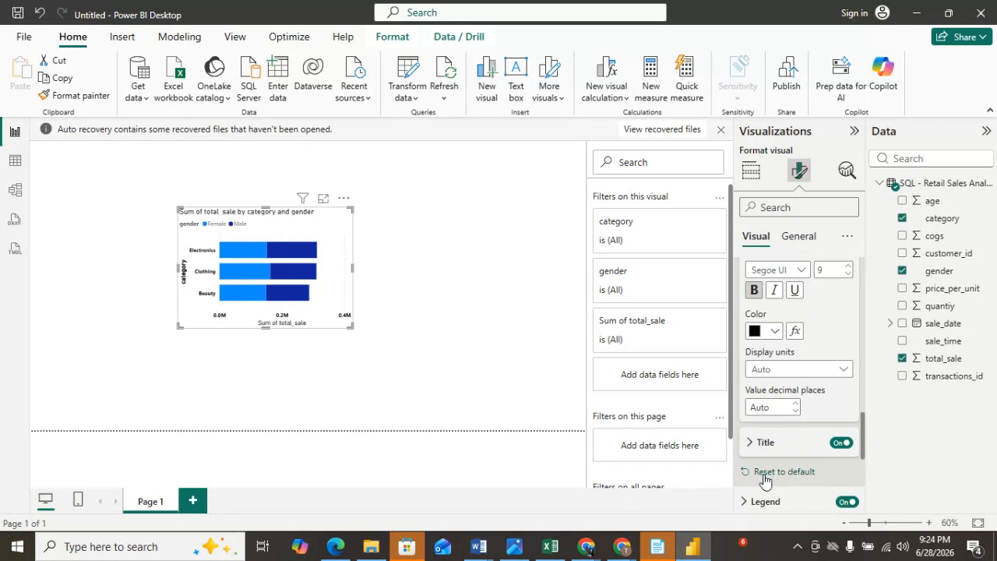
{"action": "left_click", "coordinate": [755, 442]}
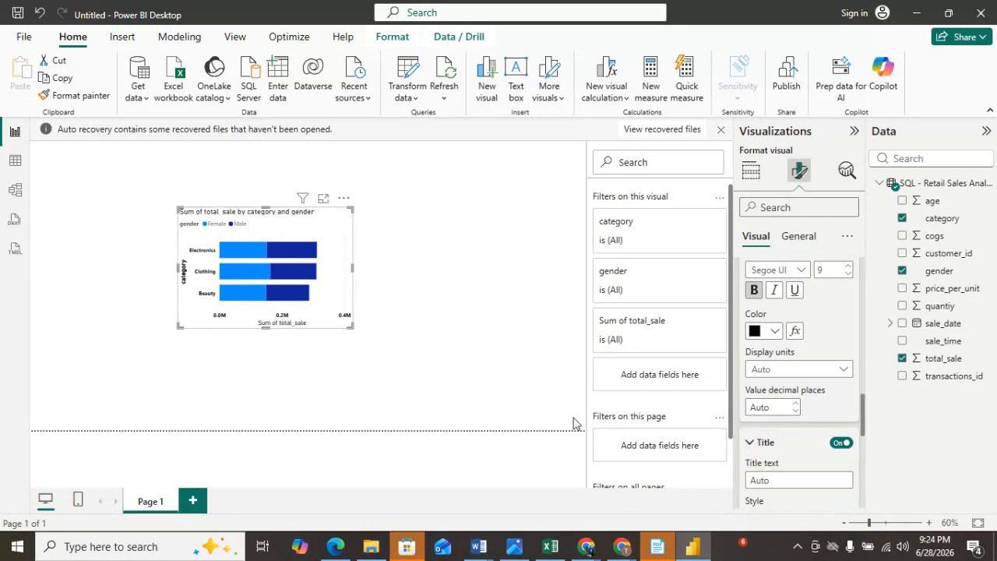
{"action": "scroll", "coordinate": [750, 452], "scroll_direction": "down", "scroll_amount": 2}
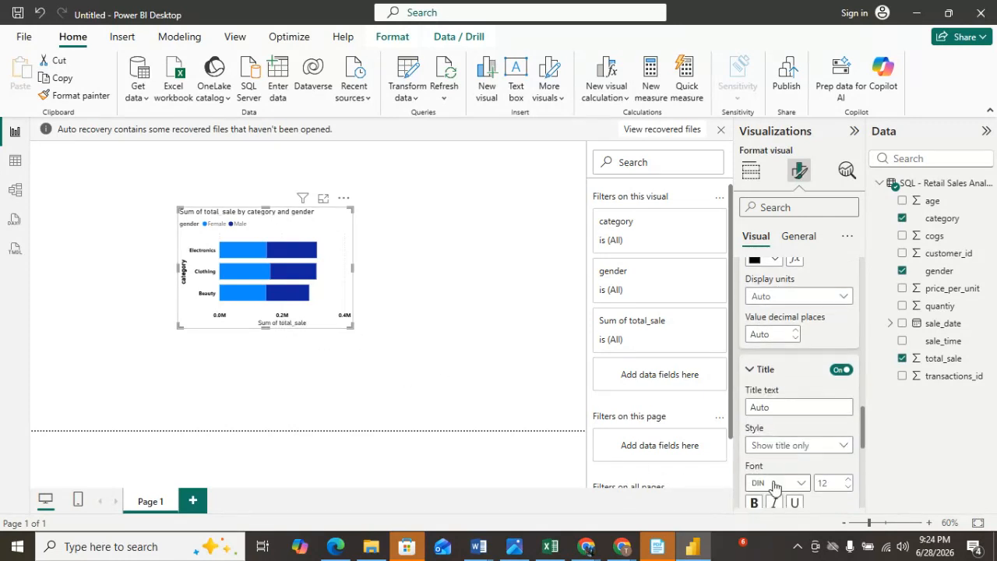
{"action": "scroll", "coordinate": [775, 468], "scroll_direction": "down", "scroll_amount": 4}
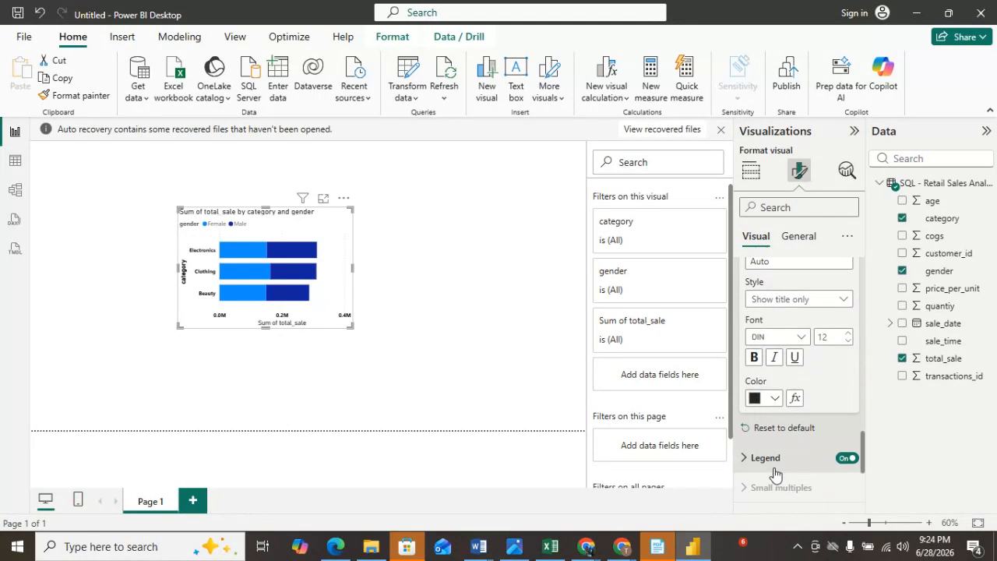
{"action": "left_click", "coordinate": [753, 360]}
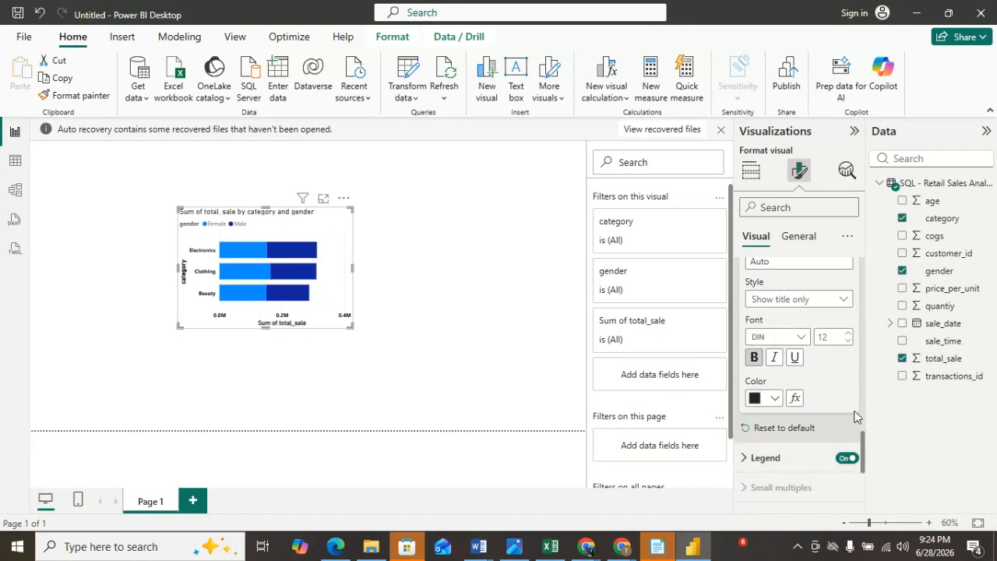
Make the legend text bold and set its color to black.
{"action": "scroll", "coordinate": [814, 427], "scroll_direction": "down", "scroll_amount": 1}
{"action": "scroll", "coordinate": [810, 421], "scroll_direction": "down", "scroll_amount": 2}
{"action": "left_click", "coordinate": [742, 386]}
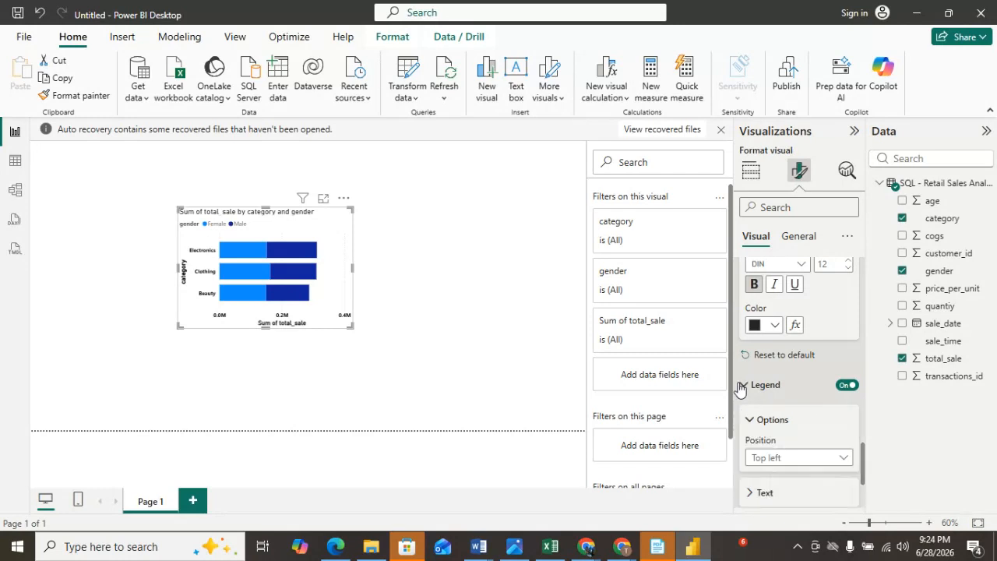
{"action": "scroll", "coordinate": [838, 443], "scroll_direction": "down", "scroll_amount": 5}
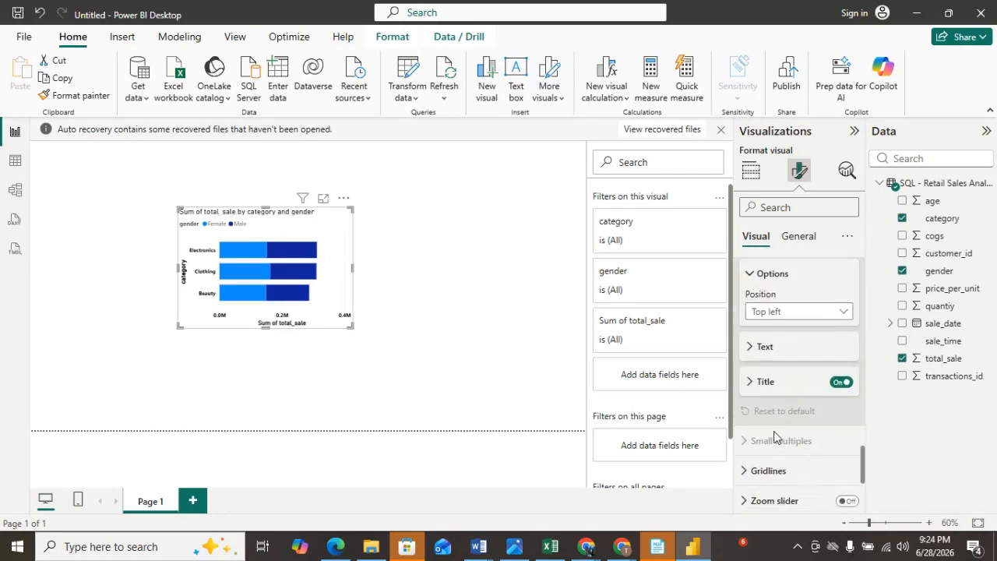
{"action": "left_click", "coordinate": [753, 350]}
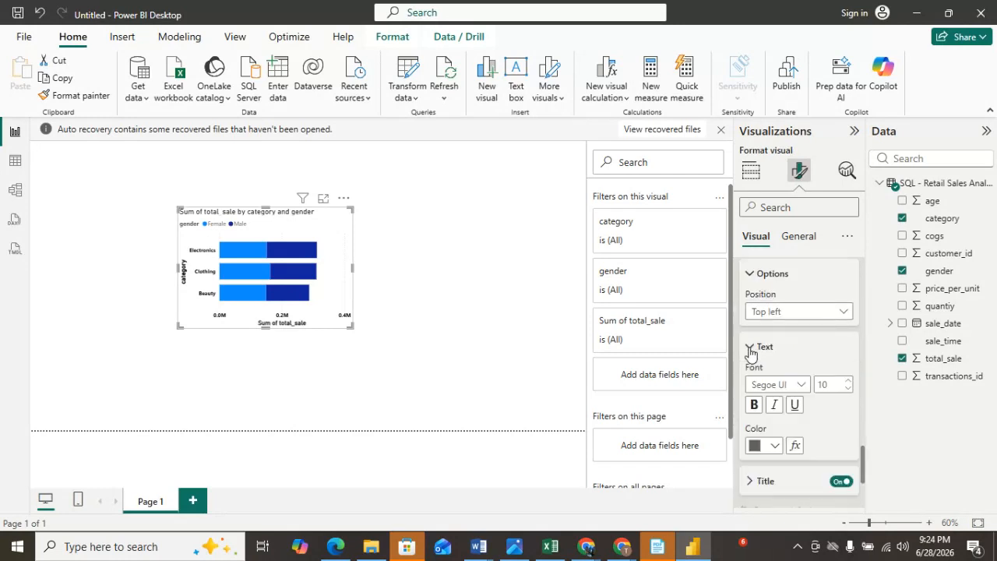
{"action": "left_click", "coordinate": [758, 408]}
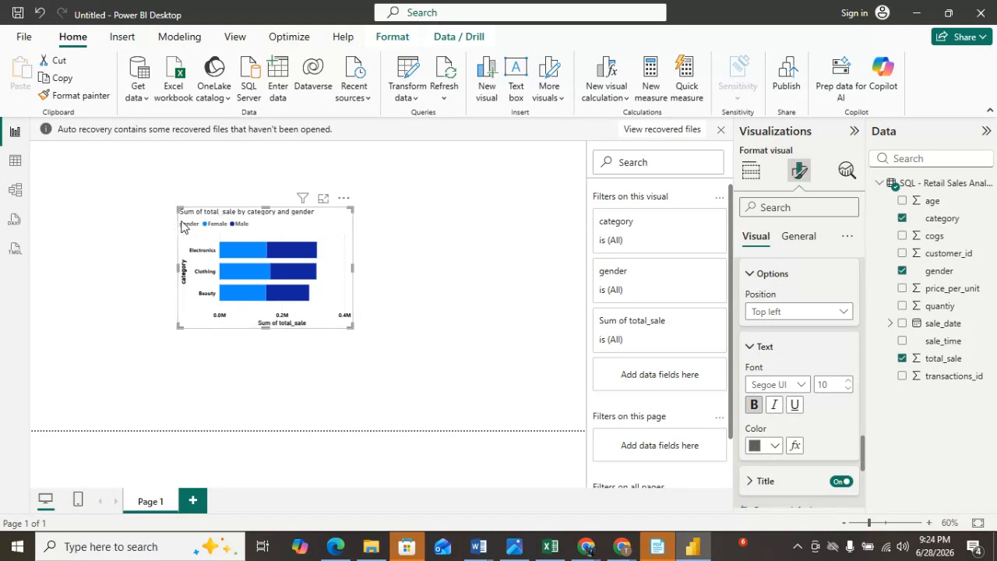
{"action": "left_click", "coordinate": [776, 449]}
{"action": "left_click", "coordinate": [768, 360]}
Rename the legend title to Gender.
{"action": "scroll", "coordinate": [768, 394], "scroll_direction": "down", "scroll_amount": 3}
{"action": "left_click", "coordinate": [748, 338]}
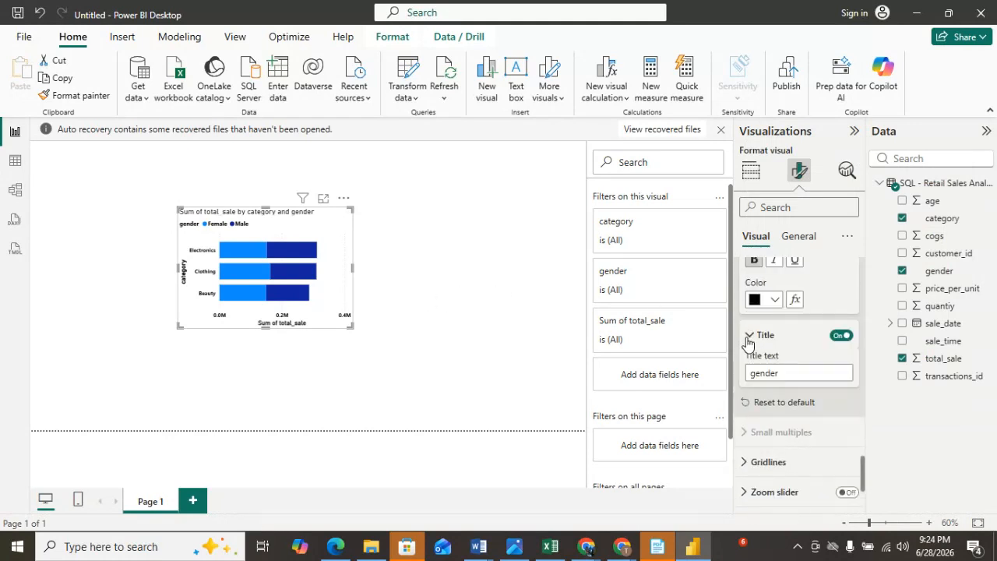
{"action": "left_click", "coordinate": [756, 373]}
{"action": "key", "text": "BackSpace"}
{"action": "type", "text": "G"}
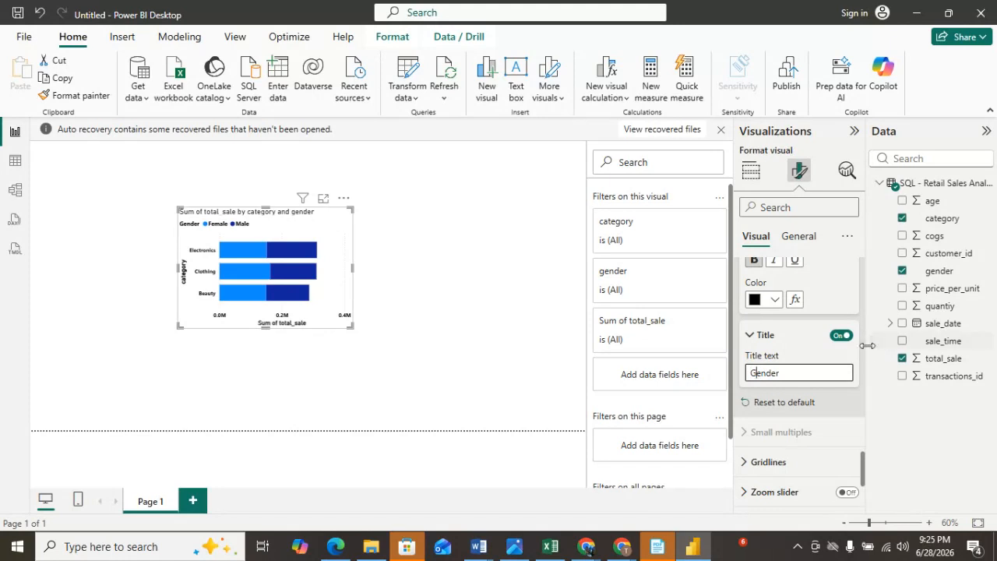
Center the chart title horizontally and set its text color to black.
{"action": "scroll", "coordinate": [810, 440], "scroll_direction": "down", "scroll_amount": 3}
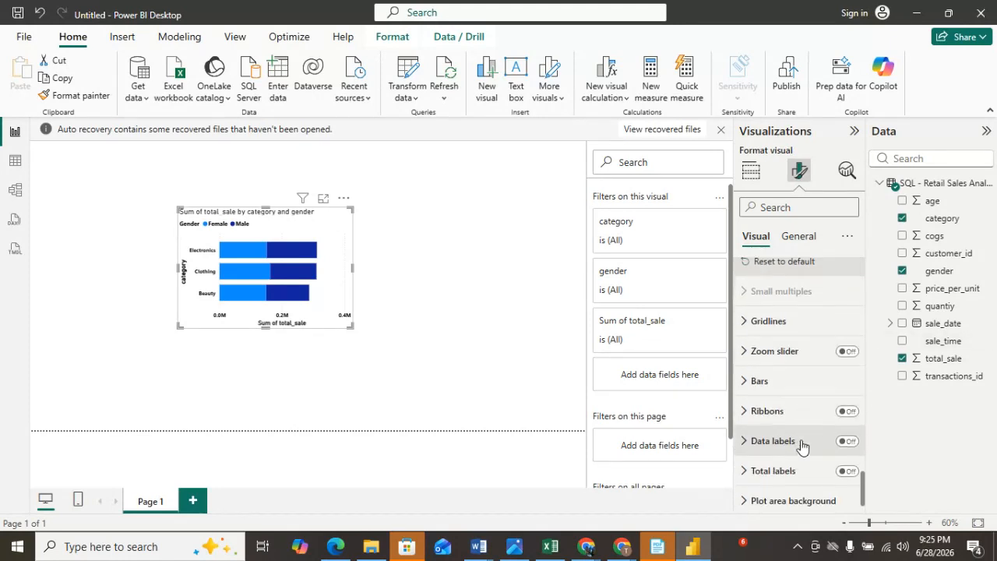
{"action": "scroll", "coordinate": [803, 446], "scroll_direction": "up", "scroll_amount": 5}
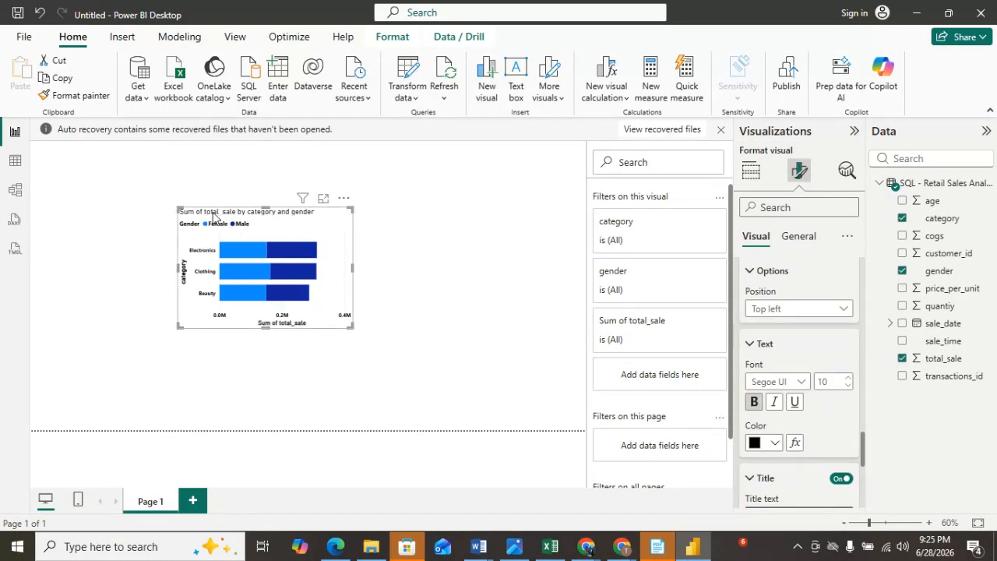
{"action": "left_click", "coordinate": [794, 242]}
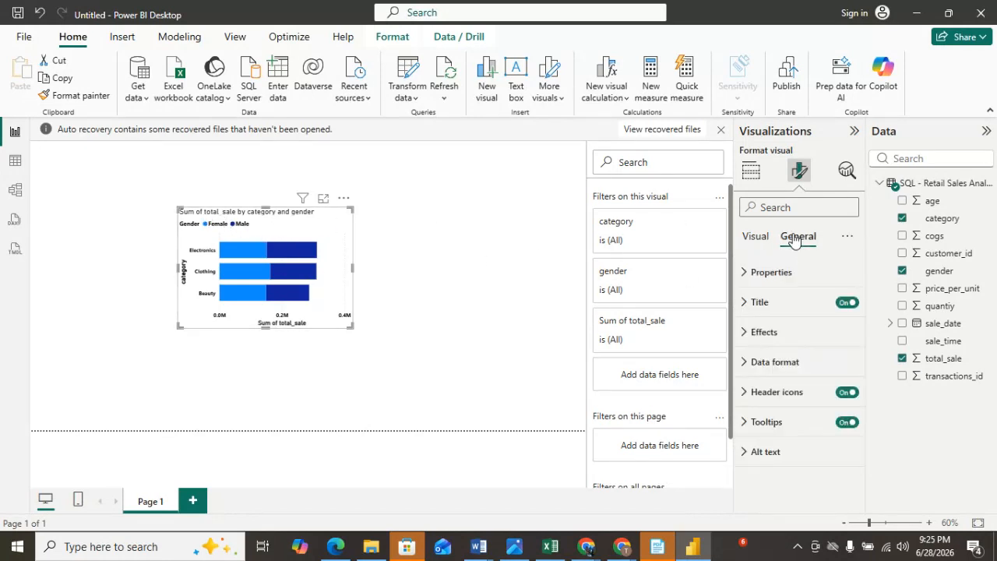
{"action": "left_click", "coordinate": [750, 309]}
{"action": "scroll", "coordinate": [838, 430], "scroll_direction": "down", "scroll_amount": 5}
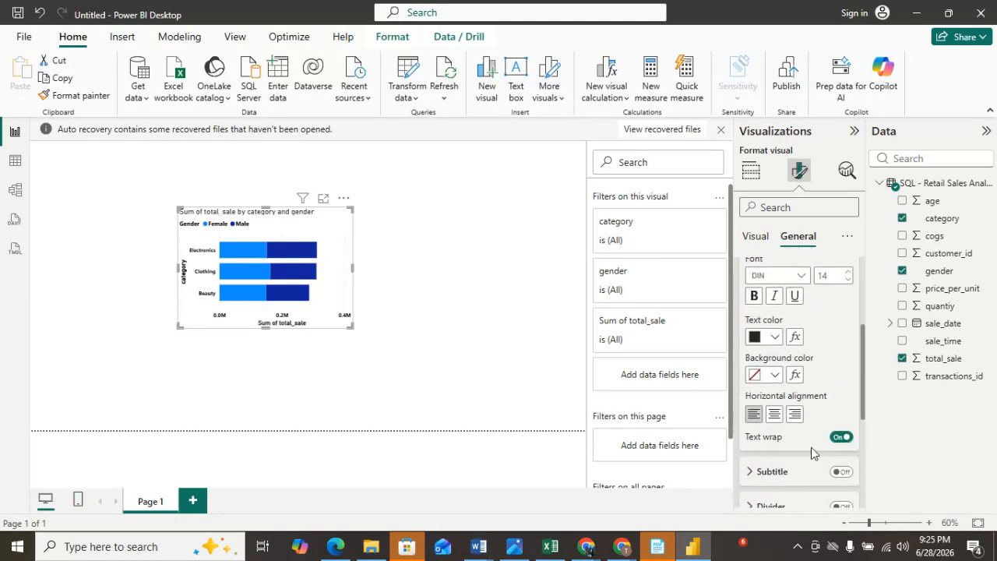
{"action": "left_click", "coordinate": [774, 375]}
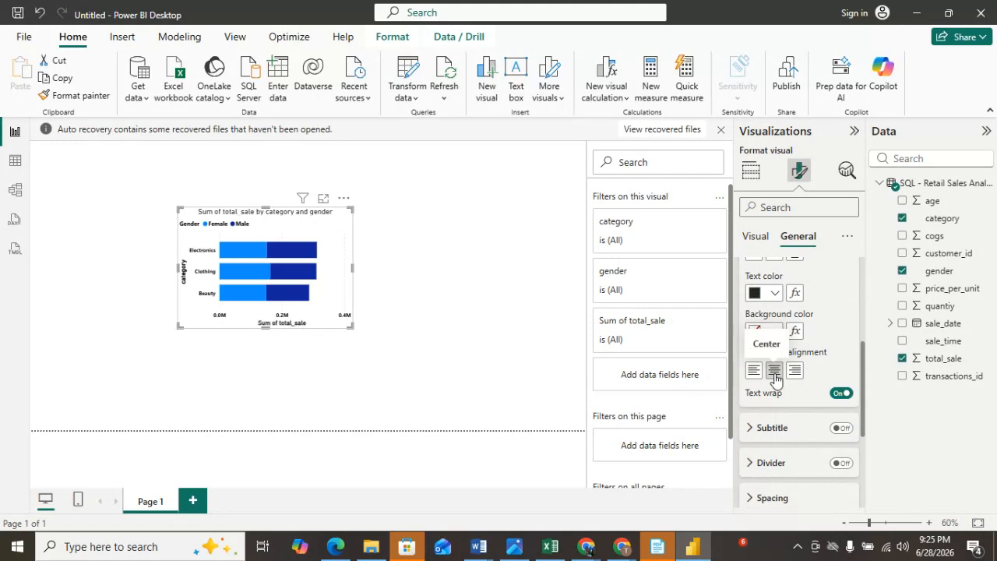
{"action": "left_click", "coordinate": [771, 296]}
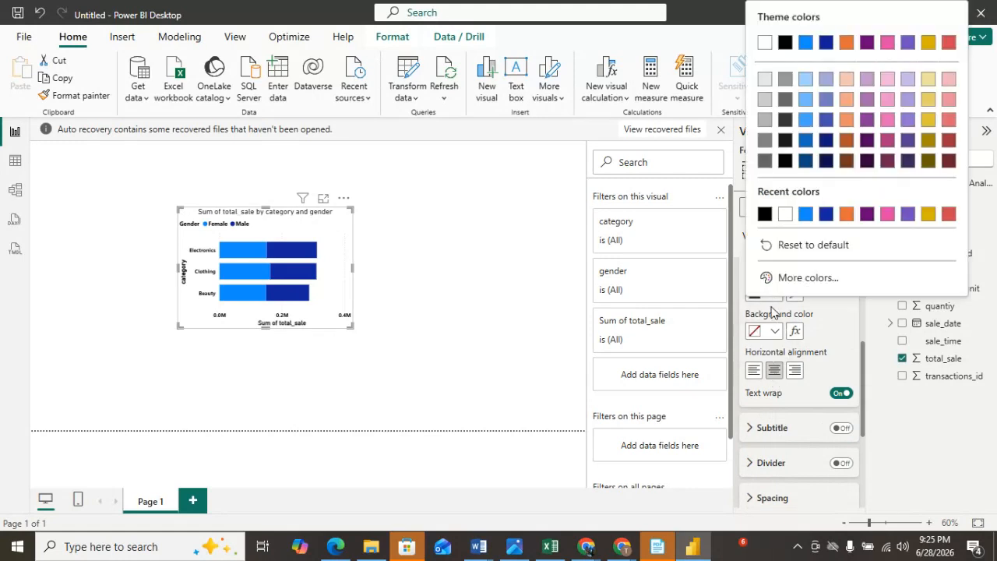
{"action": "left_click", "coordinate": [764, 214]}
{"action": "scroll", "coordinate": [817, 316], "scroll_direction": "up", "scroll_amount": 3}
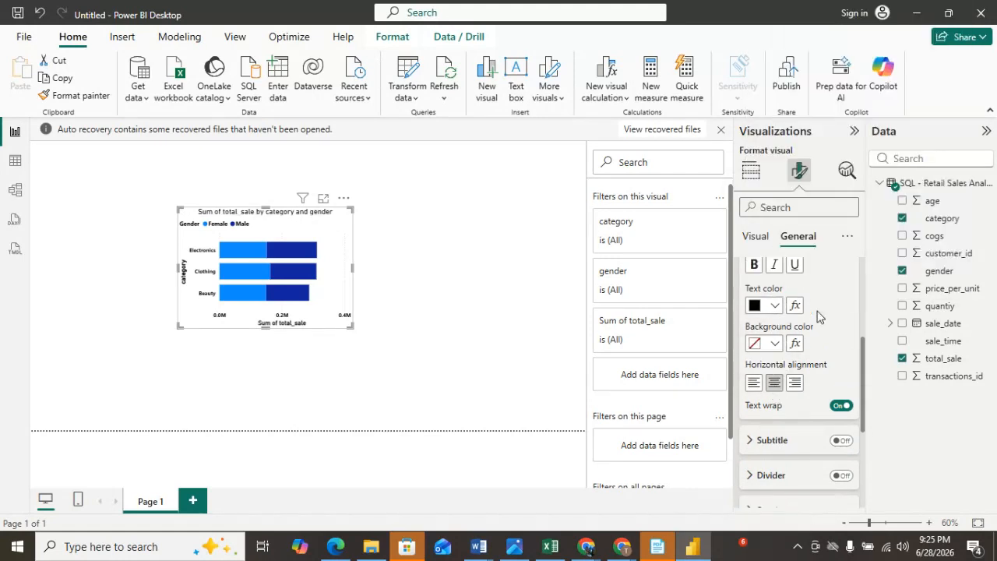
Make the chart title bold.
{"action": "left_click", "coordinate": [754, 327]}
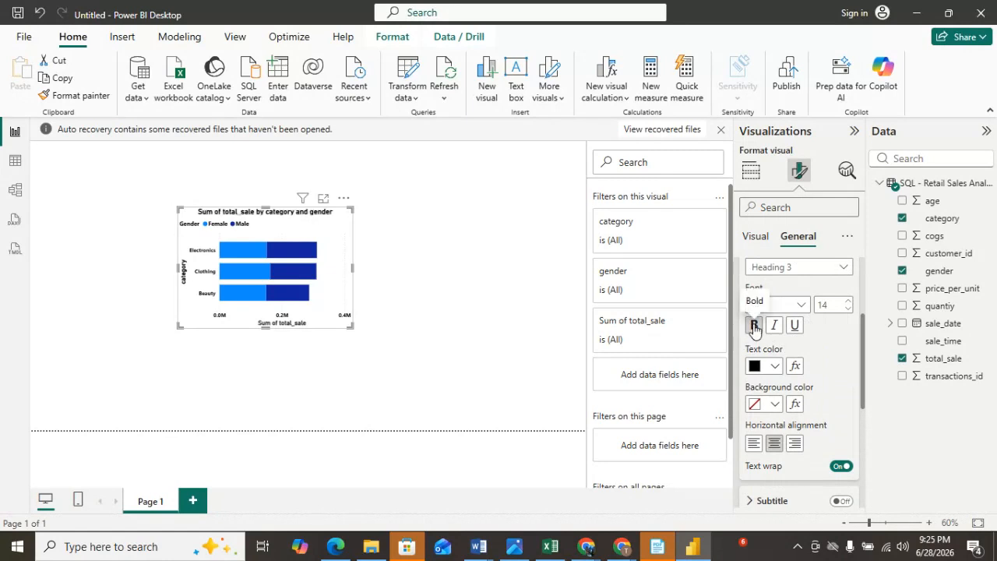
{"action": "left_click", "coordinate": [444, 284]}
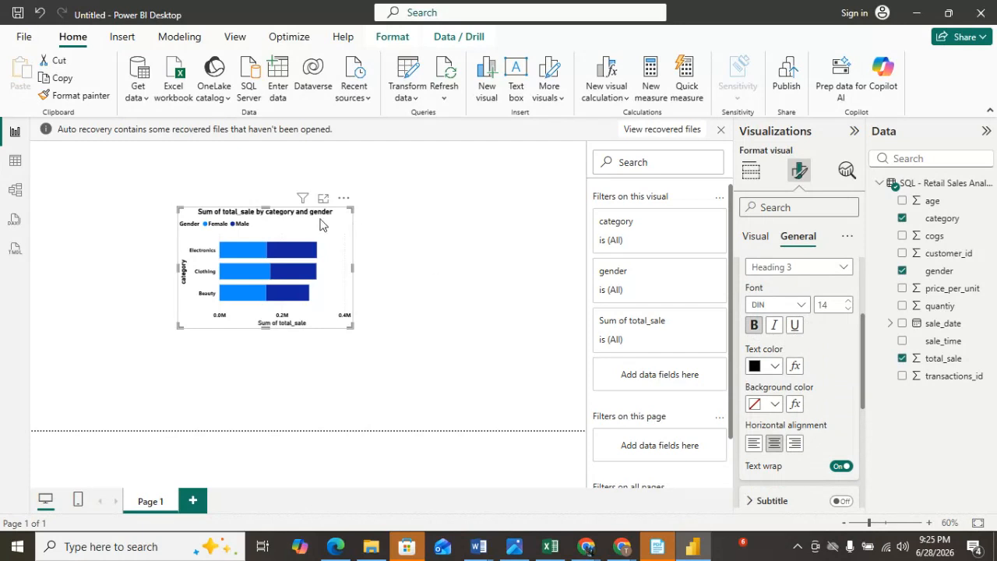
Turn on the bar chart's visual border and set the border color to black.
{"action": "left_click", "coordinate": [257, 234]}
{"action": "left_click", "coordinate": [802, 173]}
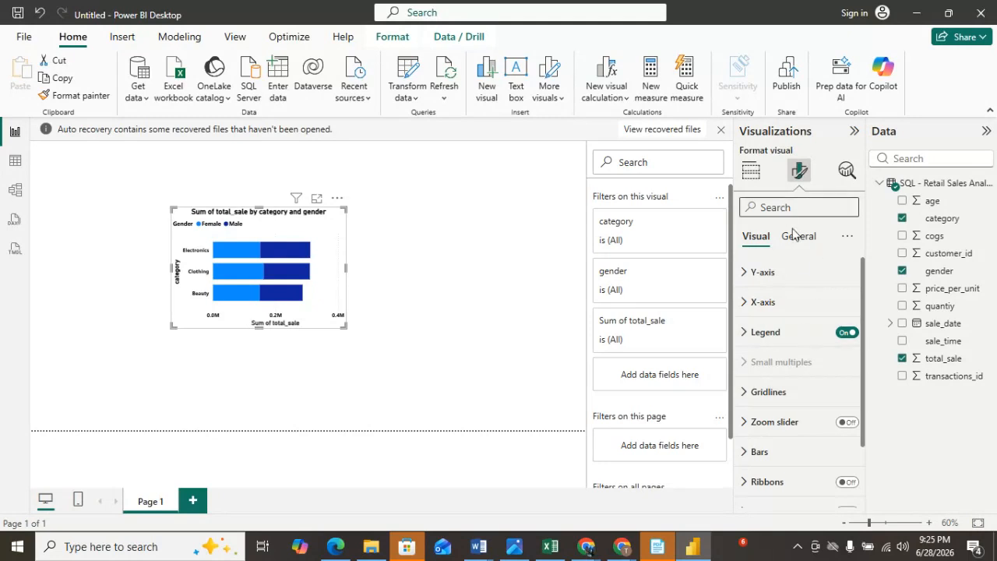
{"action": "left_click", "coordinate": [798, 235]}
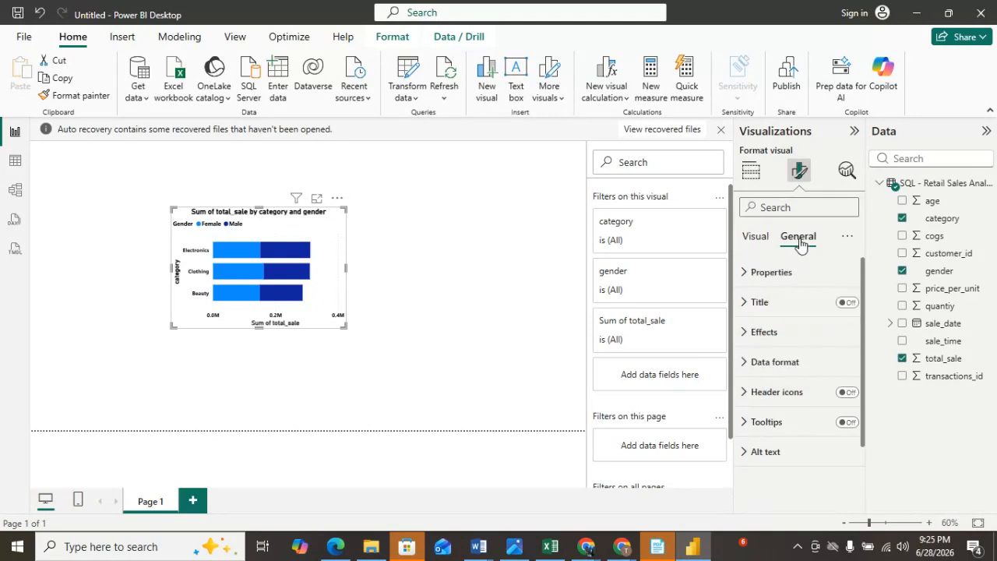
{"action": "left_click", "coordinate": [787, 332]}
{"action": "scroll", "coordinate": [797, 413], "scroll_direction": "down", "scroll_amount": 3}
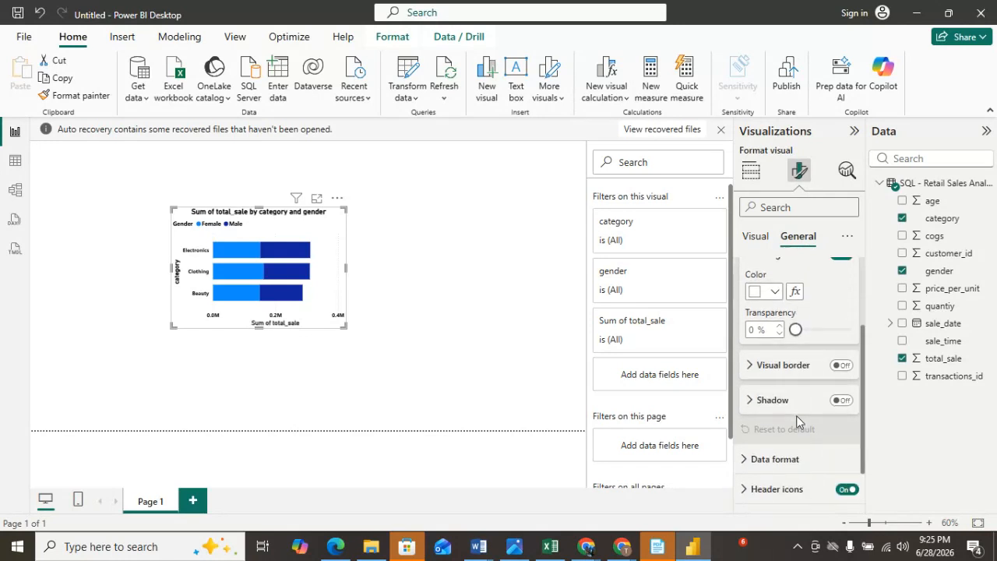
{"action": "scroll", "coordinate": [796, 421], "scroll_direction": "down", "scroll_amount": 1}
{"action": "left_click", "coordinate": [752, 308]}
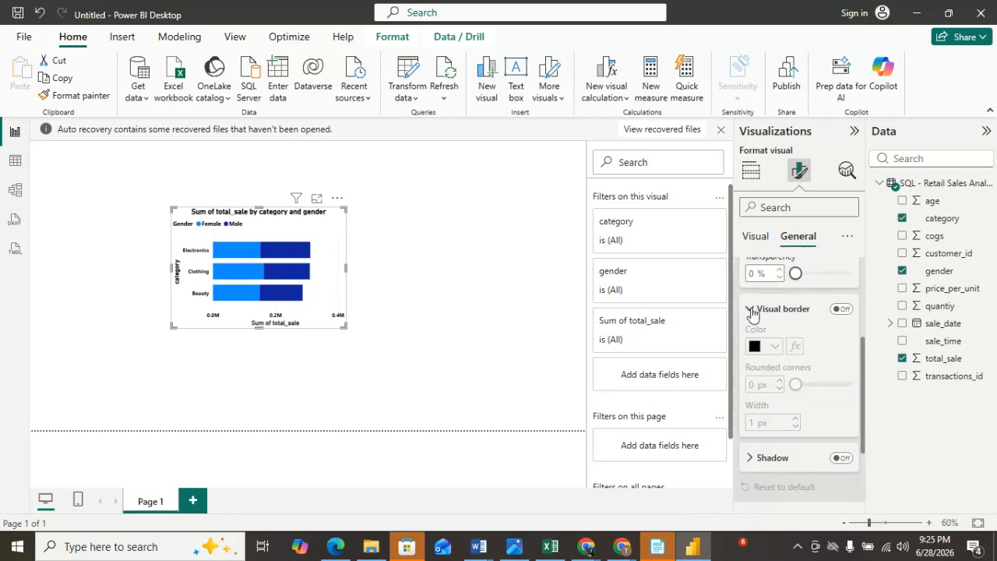
{"action": "left_click", "coordinate": [840, 309]}
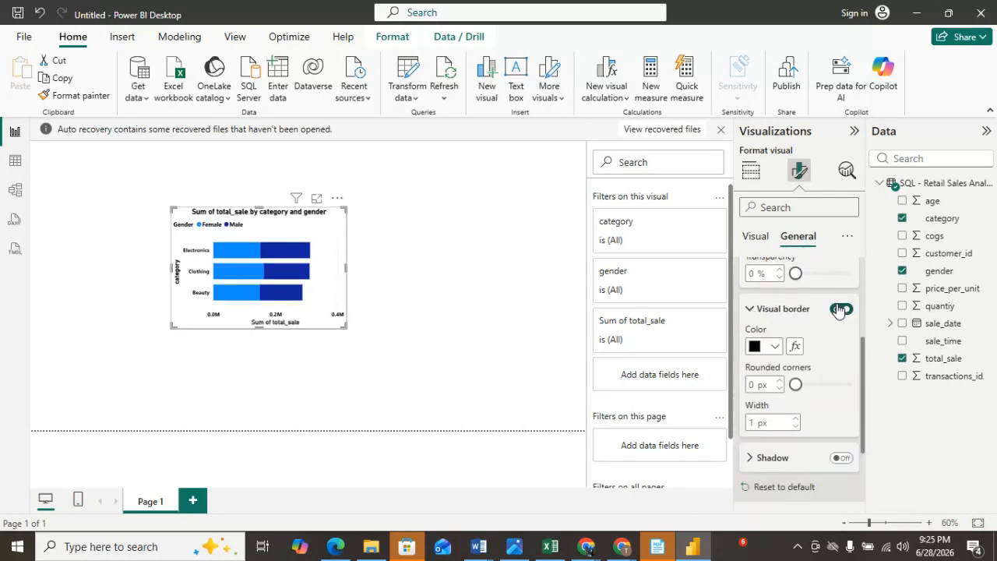
{"action": "left_click", "coordinate": [775, 346]}
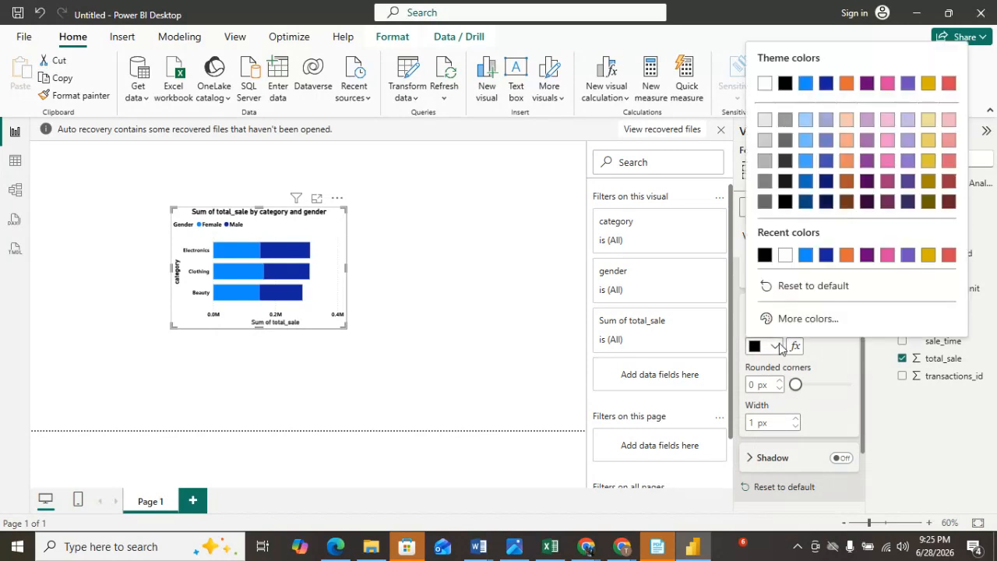
{"action": "left_click", "coordinate": [764, 255]}
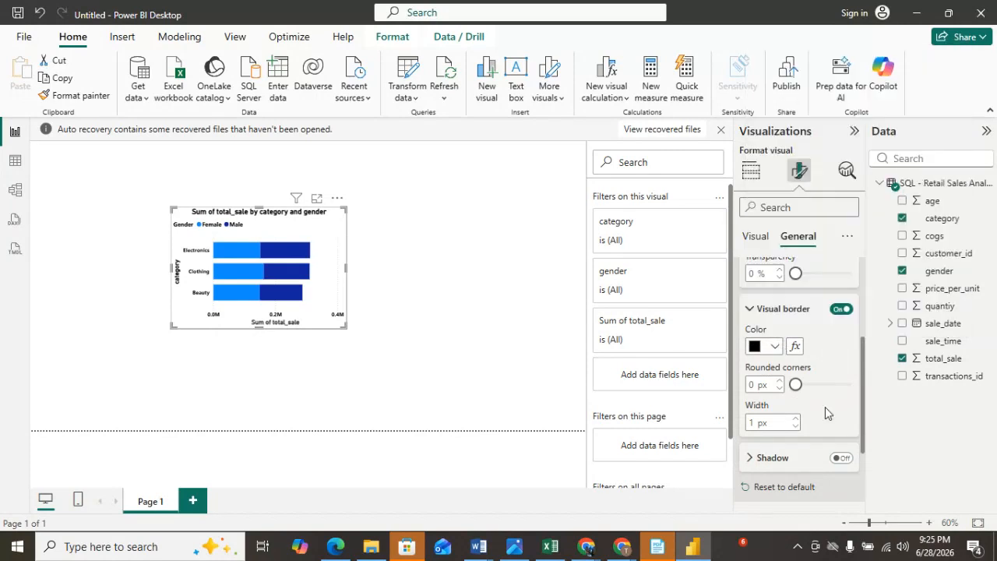
Try rounded corners of about 2 px on the chart's border.
{"action": "left_click_drag", "start_coordinate": [795, 385], "coordinate": [806, 385]}
{"action": "left_click_drag", "start_coordinate": [808, 387], "coordinate": [800, 388]}
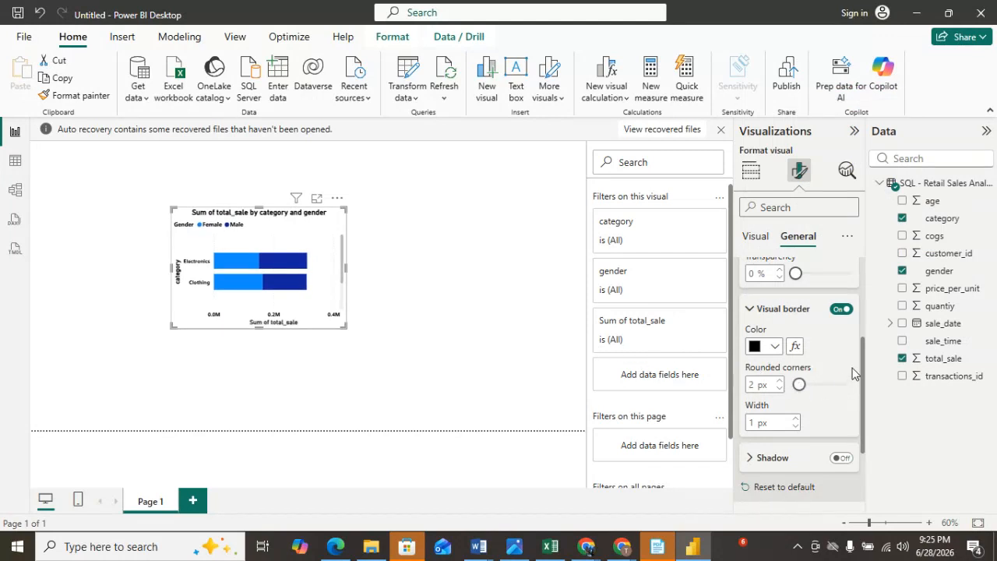
{"action": "left_click", "coordinate": [781, 381]}
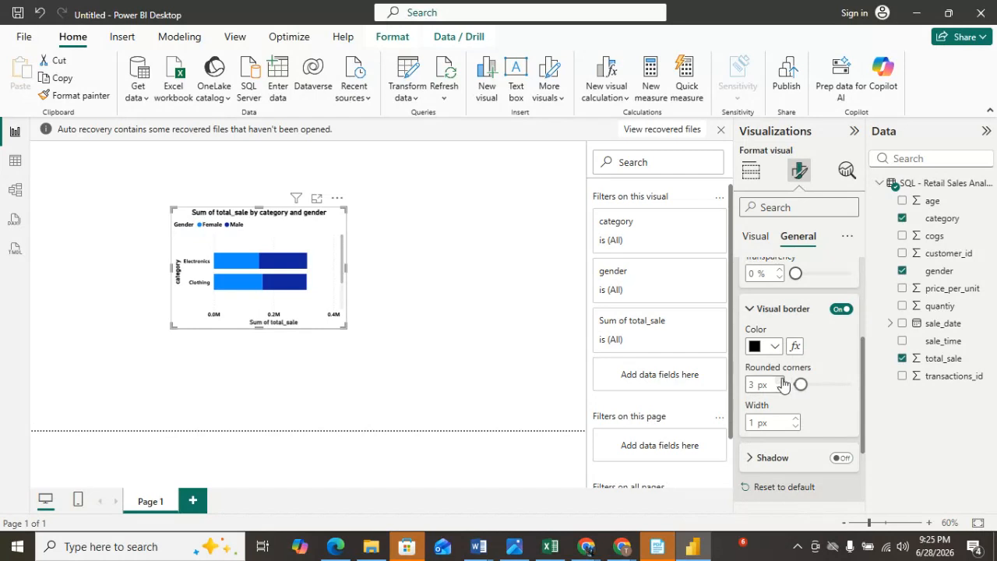
{"action": "left_click", "coordinate": [779, 389]}
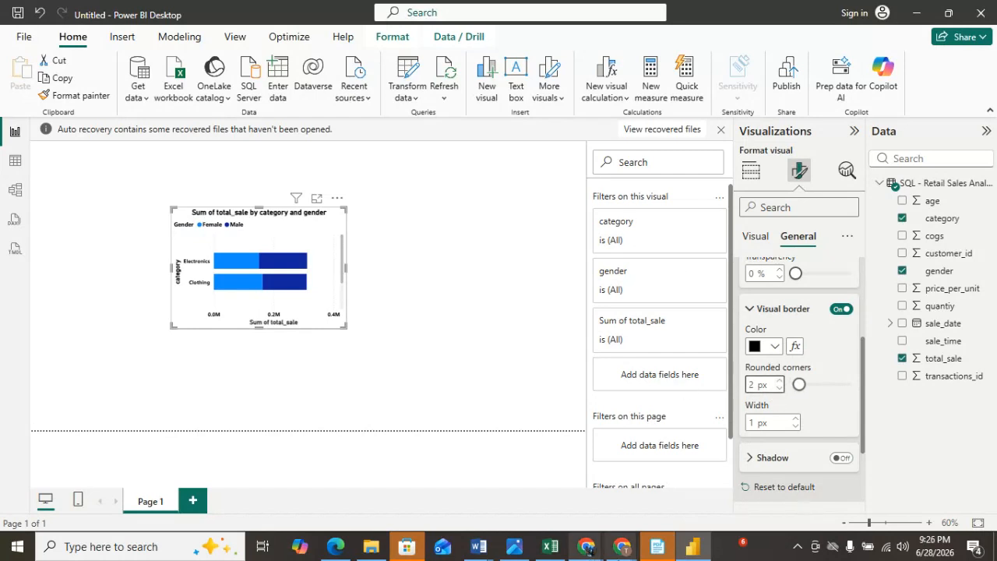
{"action": "left_click", "coordinate": [633, 547]}
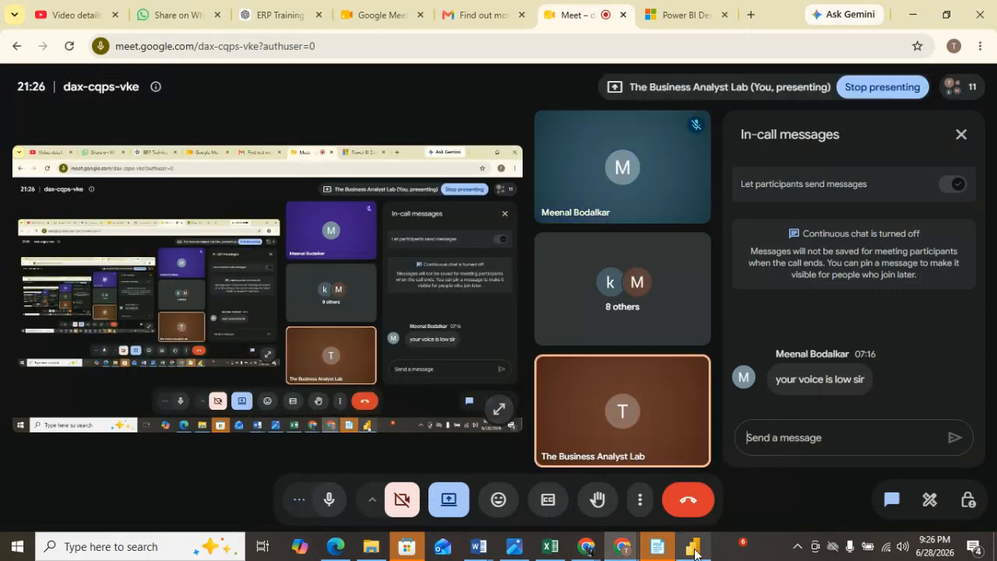
{"action": "left_click", "coordinate": [702, 518]}
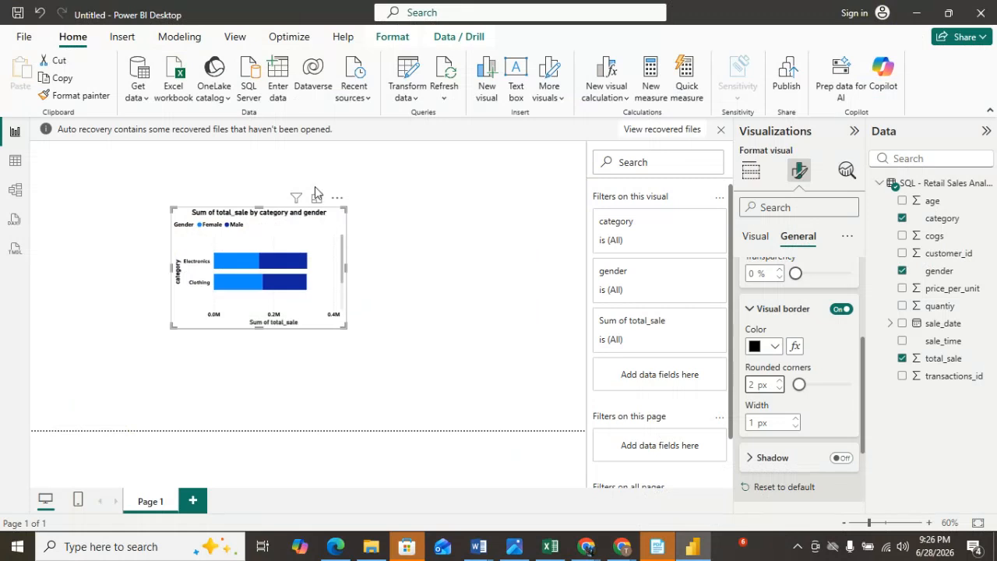
Undo recent chart changes and reset the border's rounded corners to 0 px.
{"action": "mouse_move", "coordinate": [341, 260]}
{"action": "left_mouse_down"}
{"action": "mouse_move", "coordinate": [345, 300]}
{"action": "mouse_move", "coordinate": [345, 264]}
{"action": "left_mouse_up"}
{"action": "key", "text": "ctrl+z"}
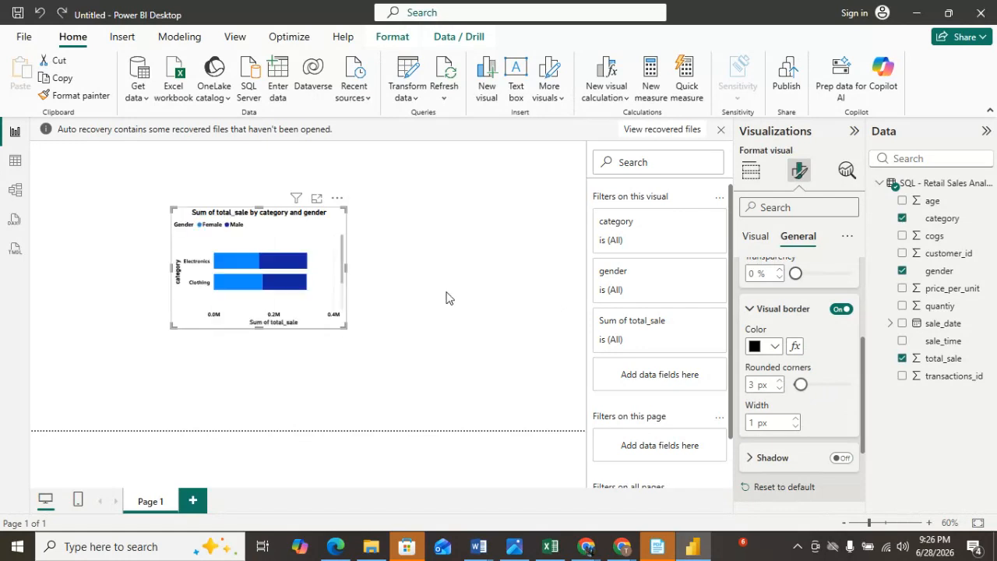
{"action": "key", "text": "ctrl+z"}
{"action": "key", "text": "ctrl+z"}
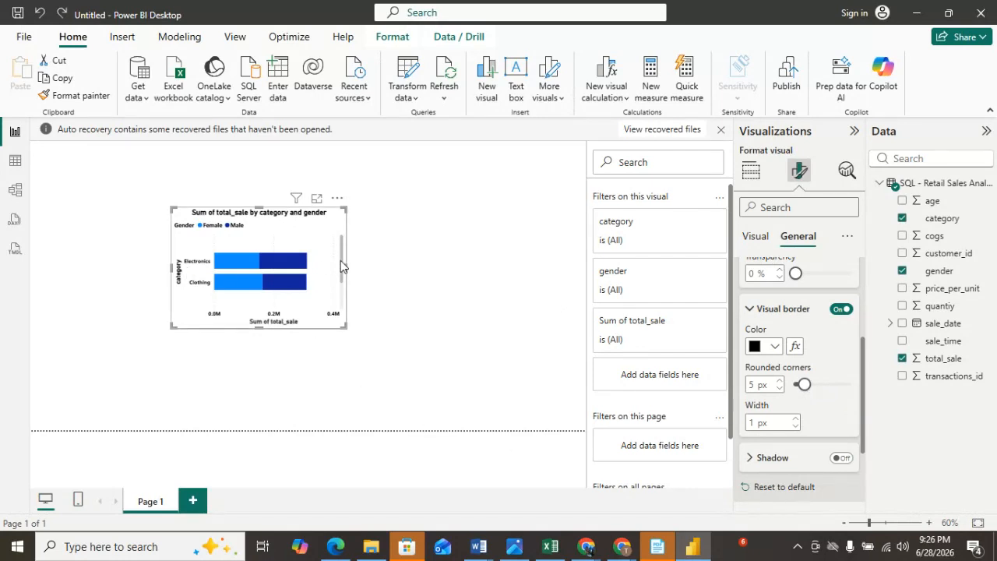
{"action": "left_click_drag", "start_coordinate": [345, 263], "coordinate": [345, 298]}
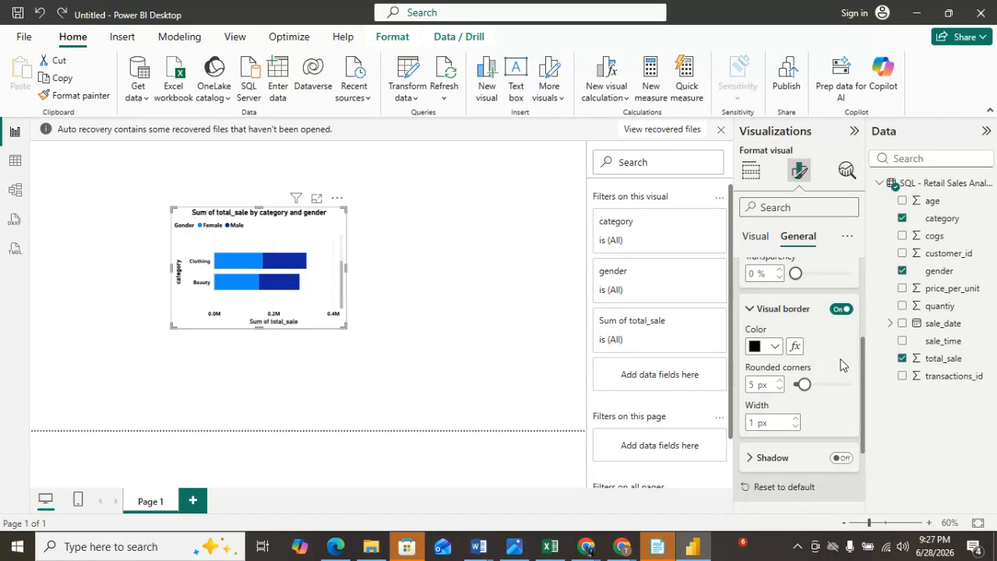
{"action": "scroll", "coordinate": [824, 334], "scroll_direction": "up", "scroll_amount": 2}
{"action": "scroll", "coordinate": [824, 336], "scroll_direction": "down", "scroll_amount": 2}
{"action": "left_click_drag", "start_coordinate": [802, 388], "coordinate": [796, 390]}
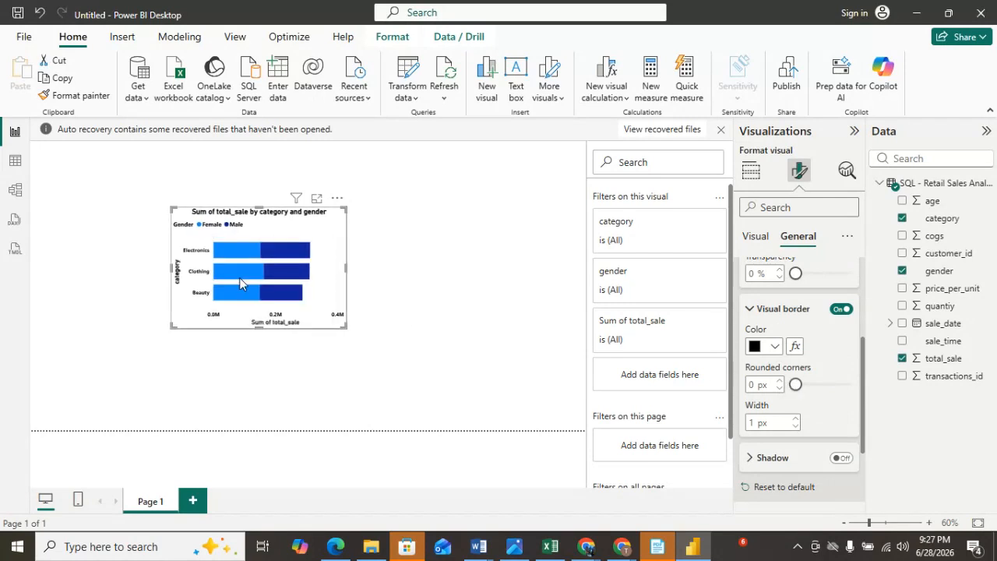
Turn on the shadow effect for the bar chart.
{"action": "scroll", "coordinate": [760, 394], "scroll_direction": "down", "scroll_amount": 2}
{"action": "left_click", "coordinate": [759, 387]}
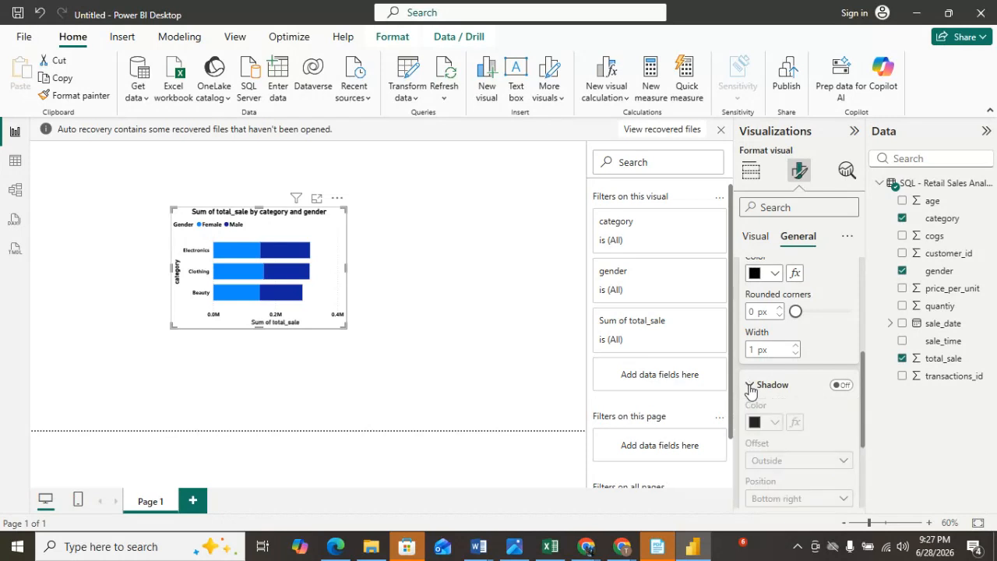
{"action": "left_click", "coordinate": [841, 385]}
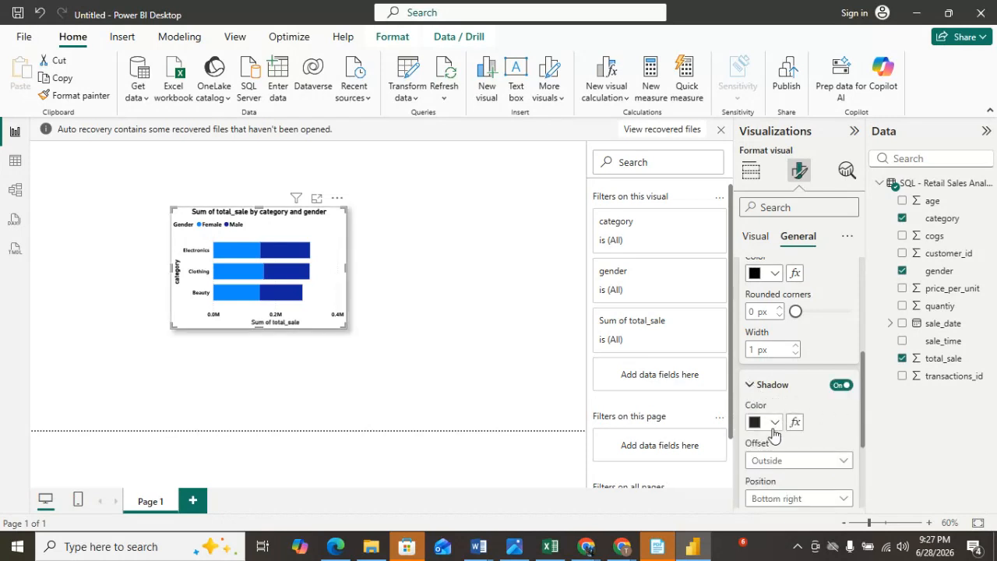
{"action": "left_click", "coordinate": [774, 425]}
{"action": "left_click", "coordinate": [767, 330]}
Move the bar chart to the top-left corner of the report canvas.
{"action": "left_click", "coordinate": [403, 300]}
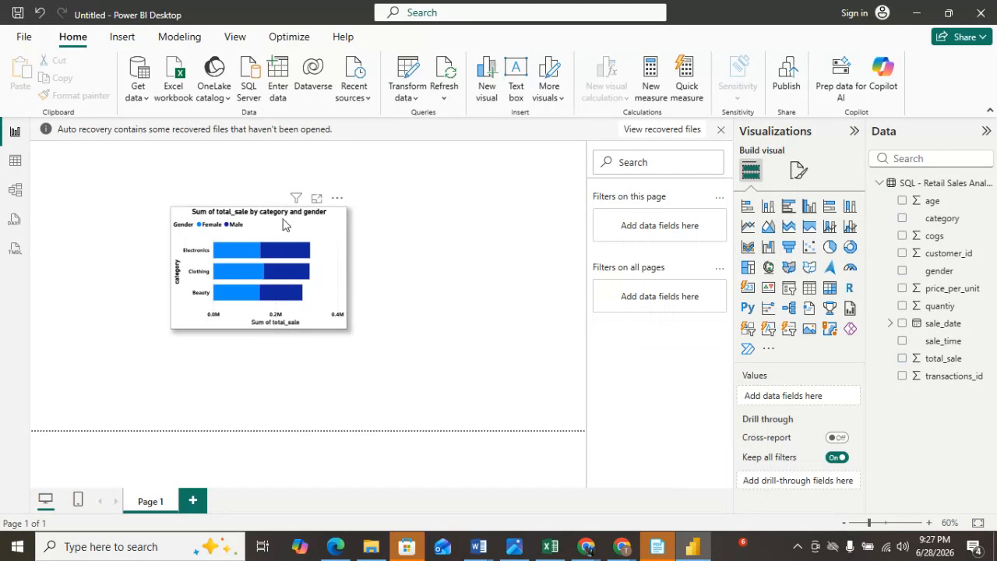
{"action": "left_click_drag", "start_coordinate": [252, 221], "coordinate": [193, 167]}
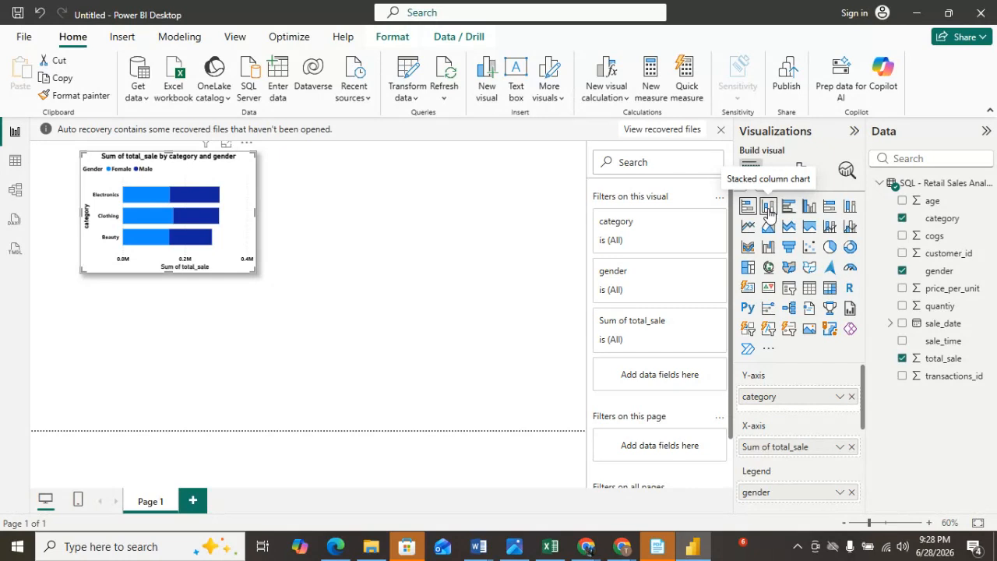
Insert a new clustered column chart and move it beside the bar chart.
{"action": "left_click", "coordinate": [327, 247]}
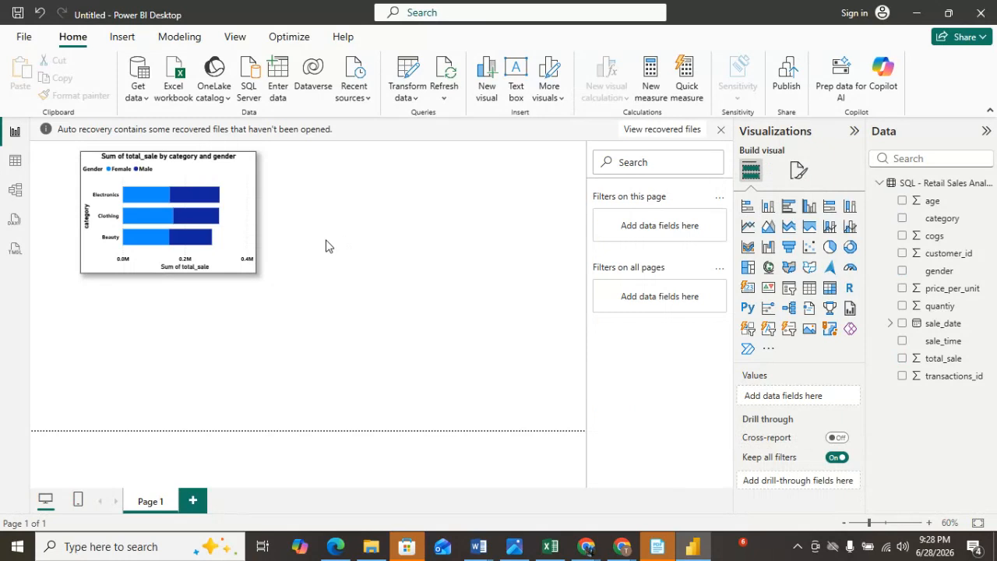
{"action": "left_click", "coordinate": [772, 207]}
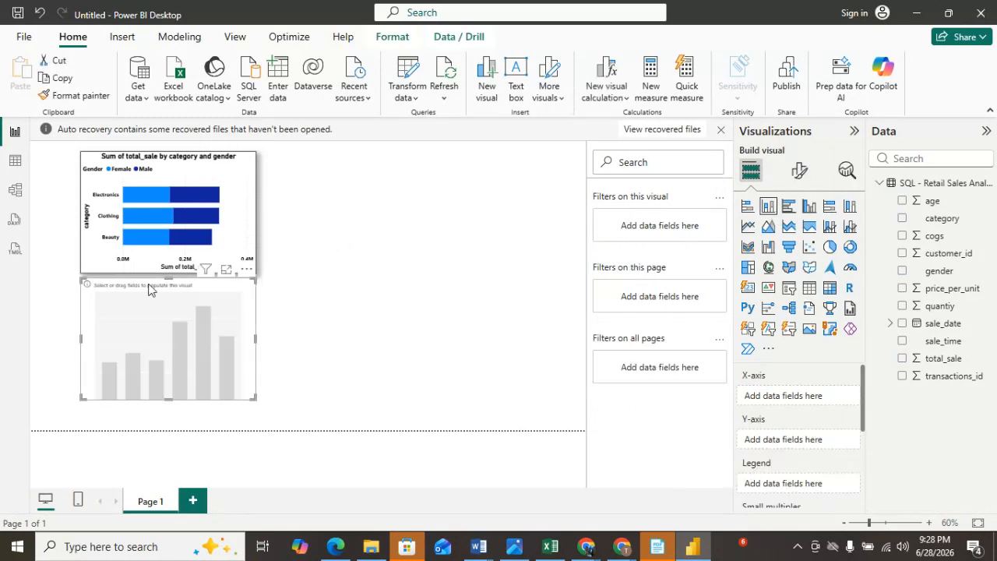
{"action": "left_click_drag", "start_coordinate": [309, 315], "coordinate": [399, 179]}
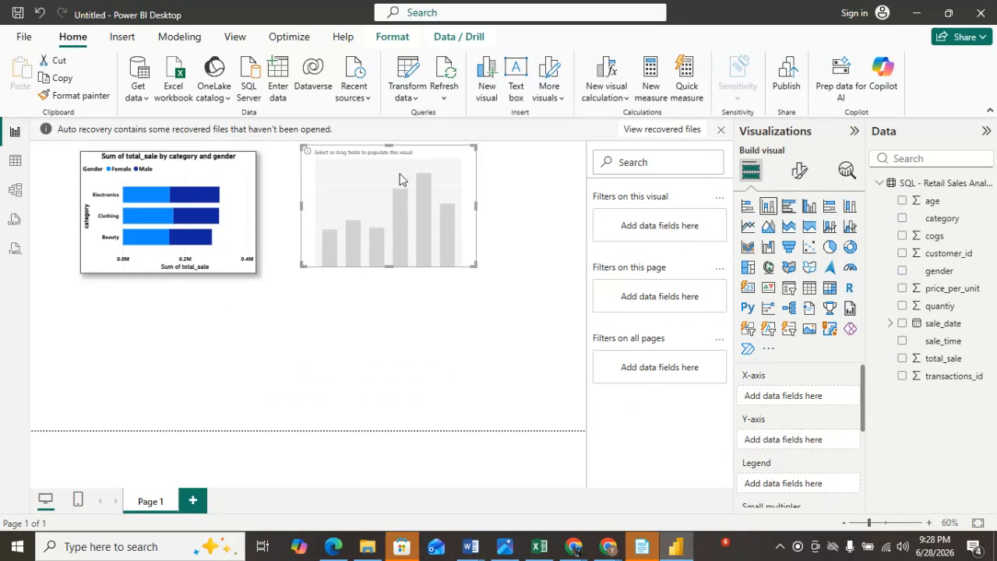
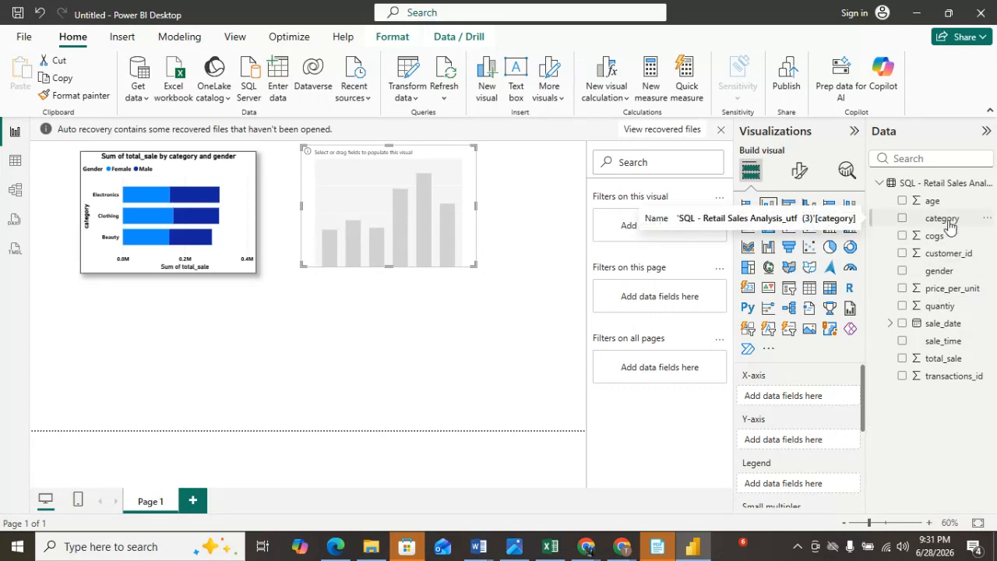
Build the column chart with category on the X-axis, quantity on the Y-axis and gender as the legend.
{"action": "left_click_drag", "start_coordinate": [950, 225], "coordinate": [815, 405]}
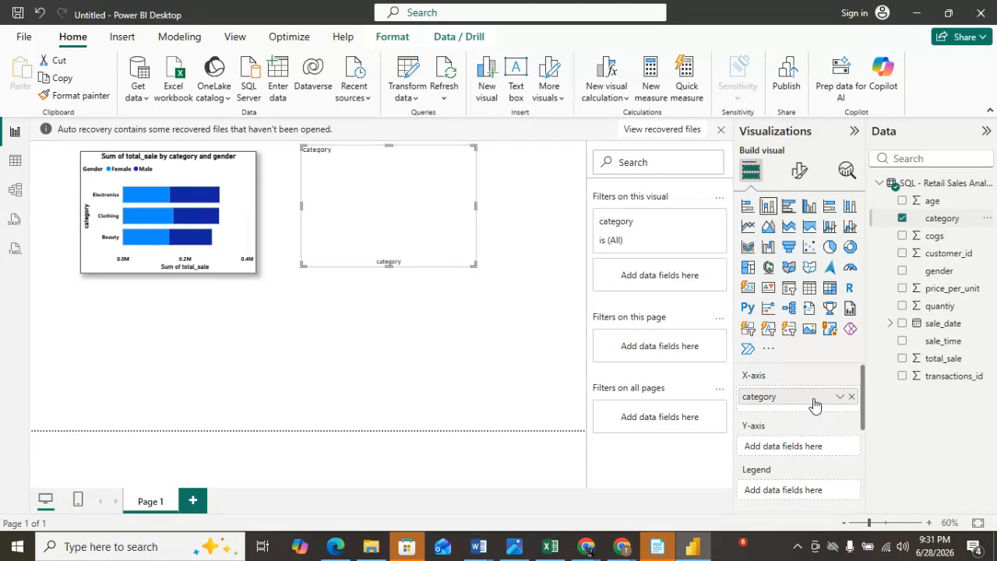
{"action": "left_click_drag", "start_coordinate": [951, 308], "coordinate": [824, 452]}
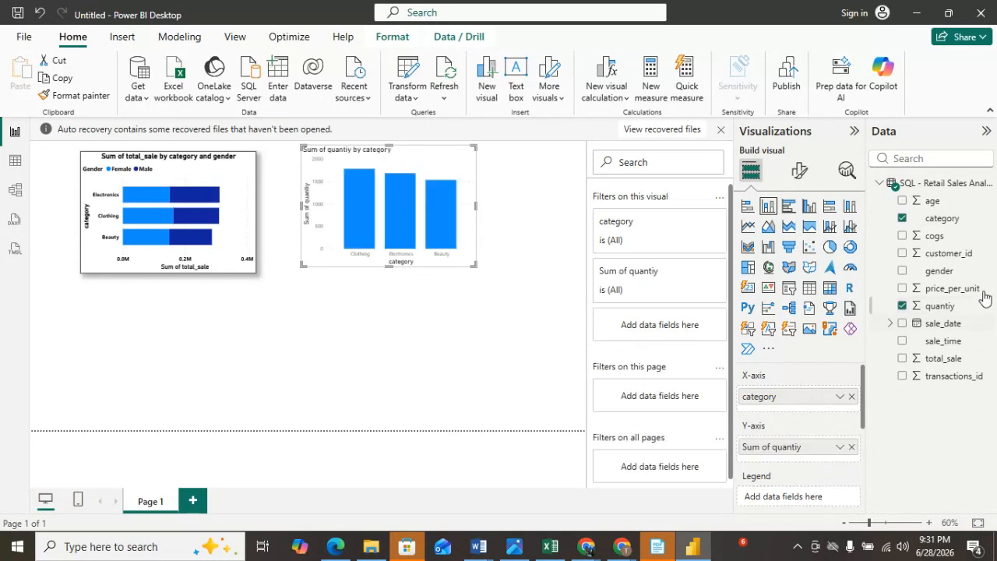
{"action": "left_click_drag", "start_coordinate": [941, 271], "coordinate": [824, 500]}
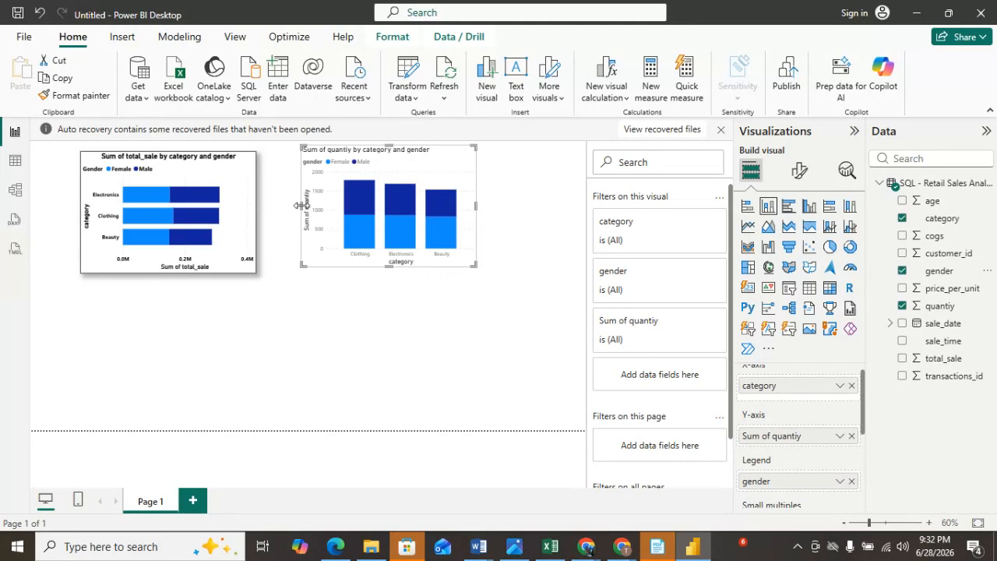
Widen the column chart and position it directly beside the bar chart.
{"action": "left_click_drag", "start_coordinate": [301, 206], "coordinate": [280, 211]}
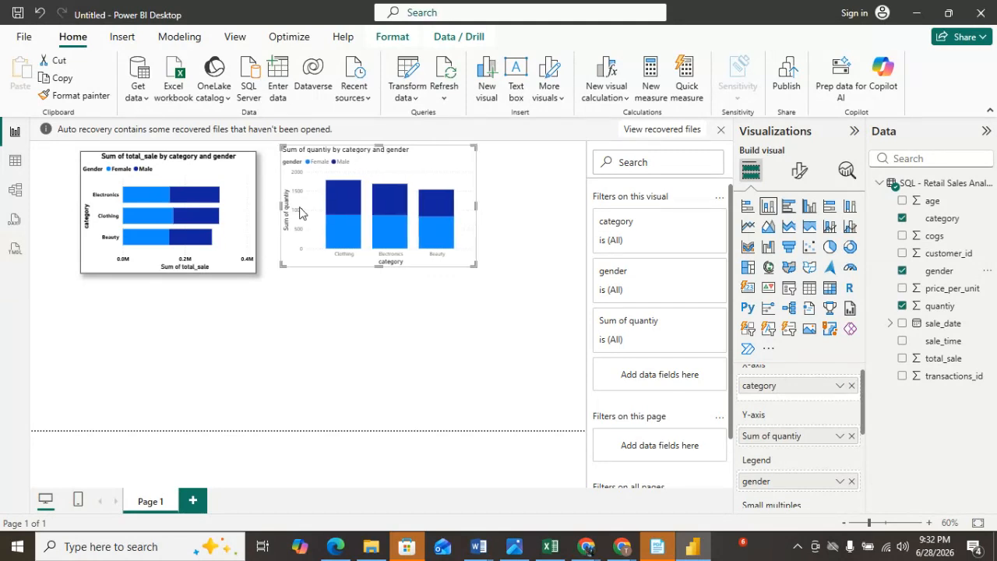
{"action": "mouse_move", "coordinate": [443, 164]}
{"action": "left_mouse_down"}
{"action": "mouse_move", "coordinate": [441, 186]}
{"action": "mouse_move", "coordinate": [441, 171]}
{"action": "left_mouse_up"}
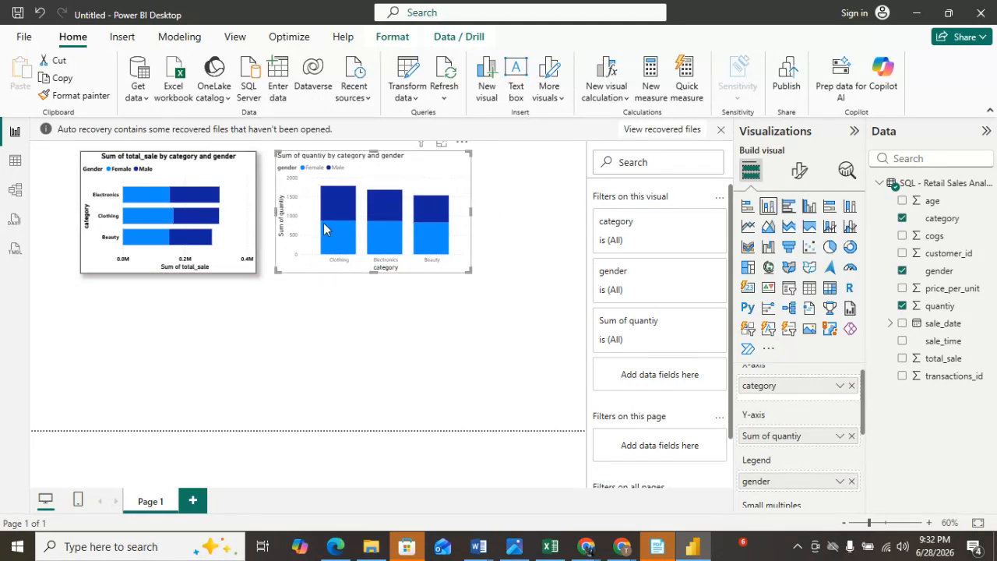
{"action": "mouse_move", "coordinate": [324, 218]}
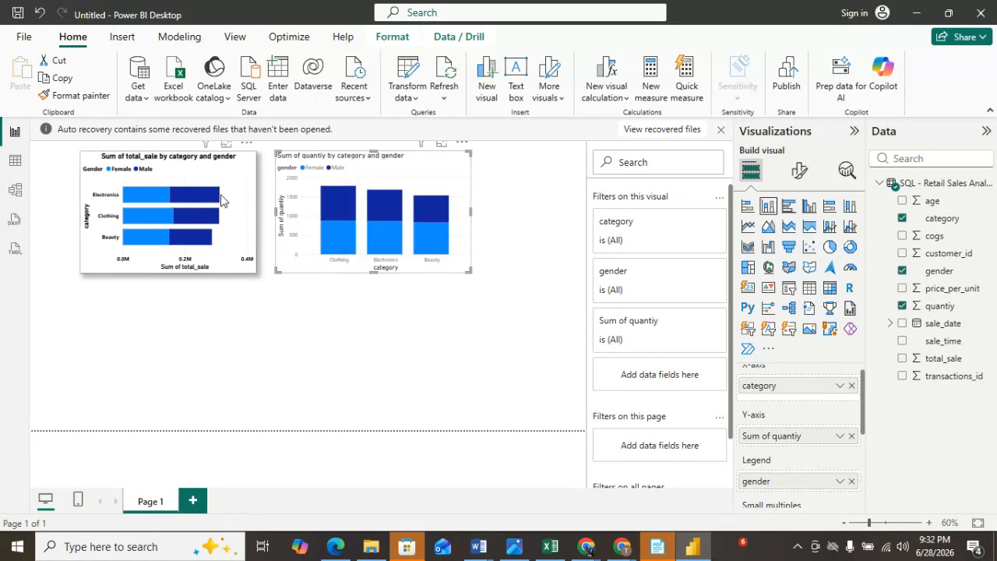
Copy the bar chart's formatting onto the column chart with Format Painter.
{"action": "left_click", "coordinate": [176, 184]}
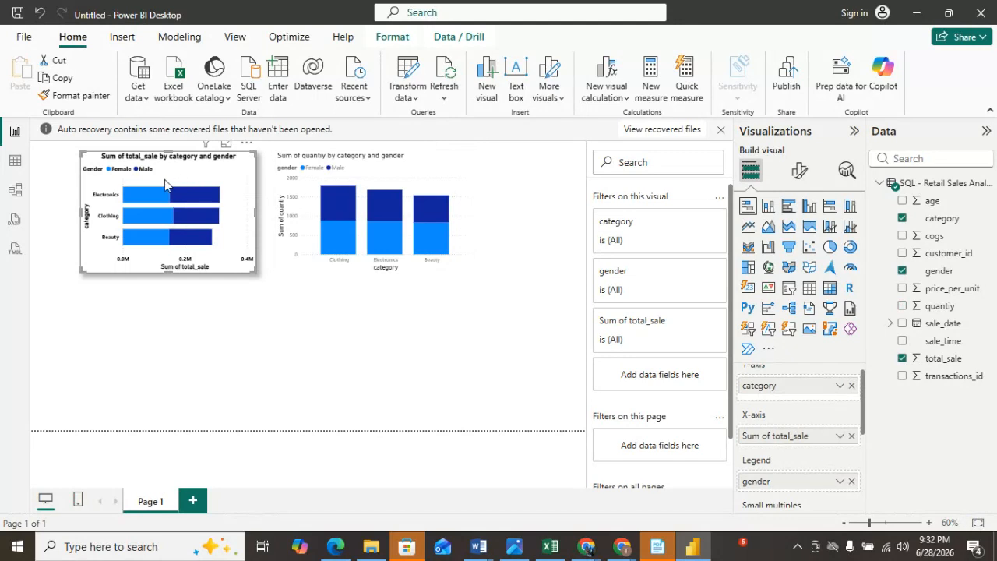
{"action": "left_click", "coordinate": [62, 96]}
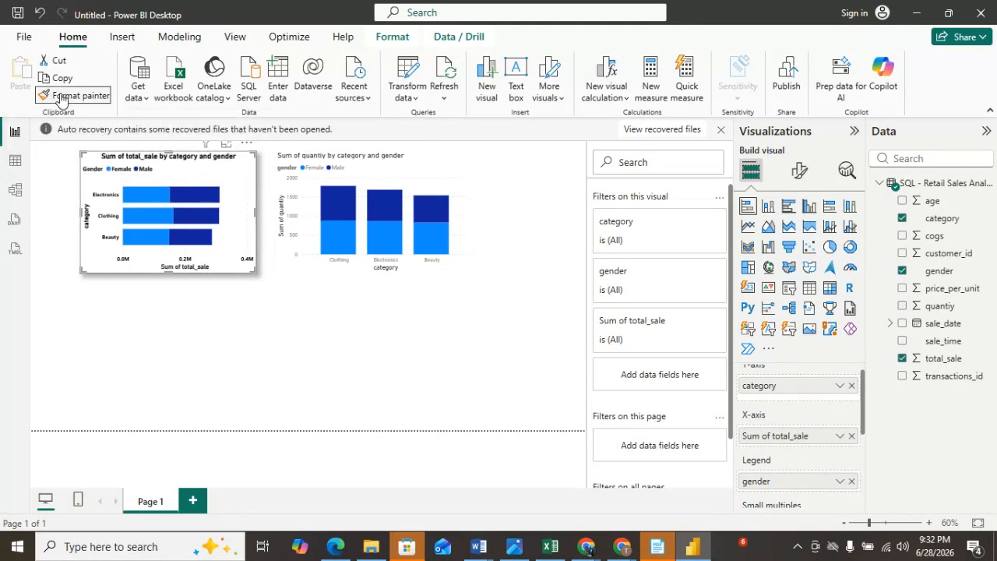
{"action": "left_click", "coordinate": [363, 165]}
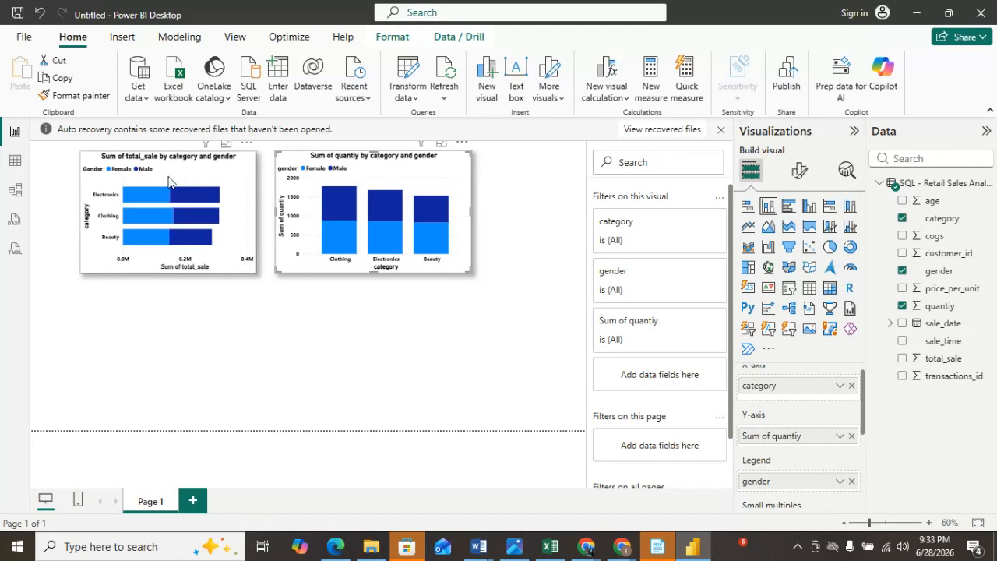
Move both charts lower and further left on the report canvas.
{"action": "left_click_drag", "start_coordinate": [173, 162], "coordinate": [136, 191]}
{"action": "left_click_drag", "start_coordinate": [374, 160], "coordinate": [326, 191]}
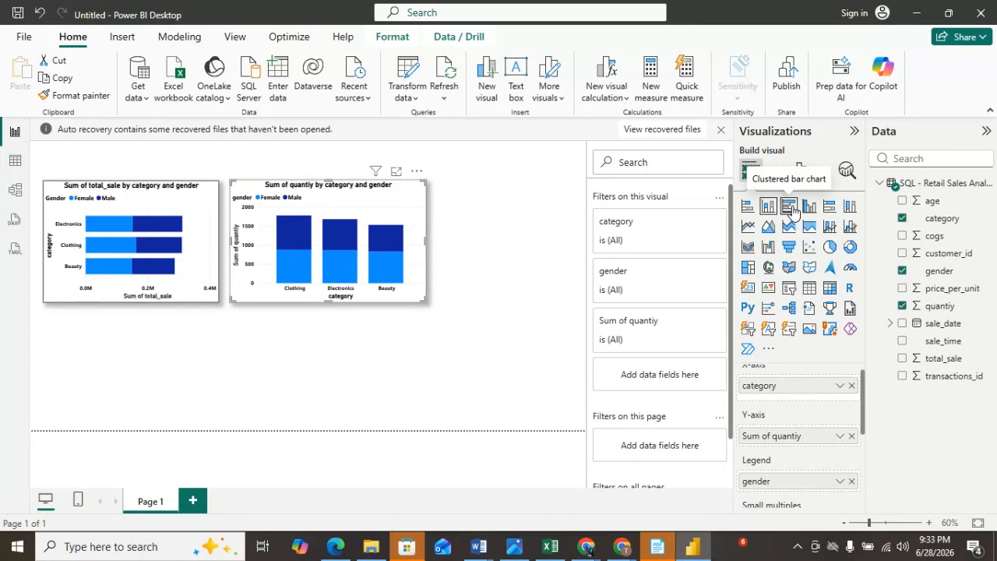
Insert a clustered bar chart to the right of the column chart.
{"action": "left_click", "coordinate": [479, 305]}
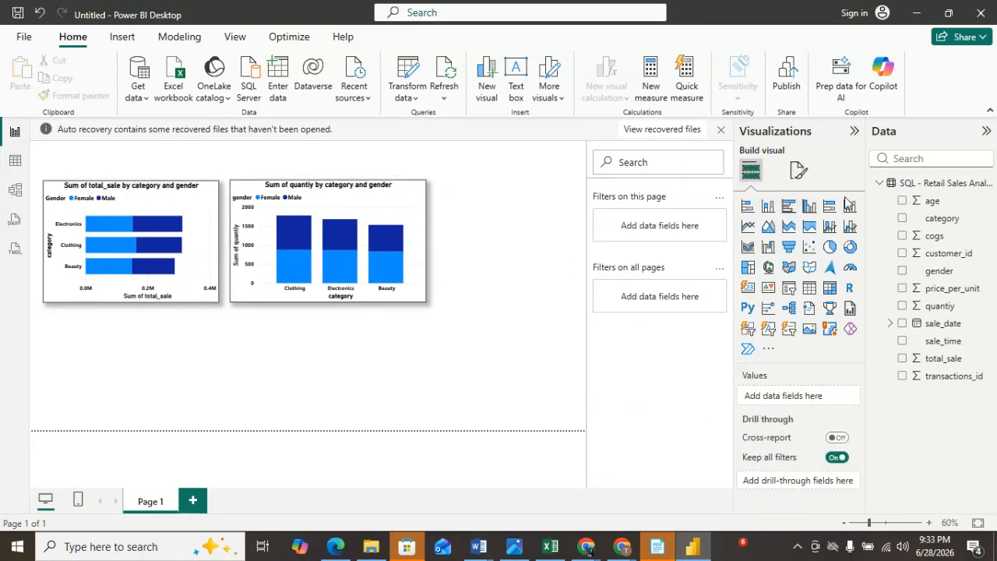
{"action": "left_click", "coordinate": [791, 208]}
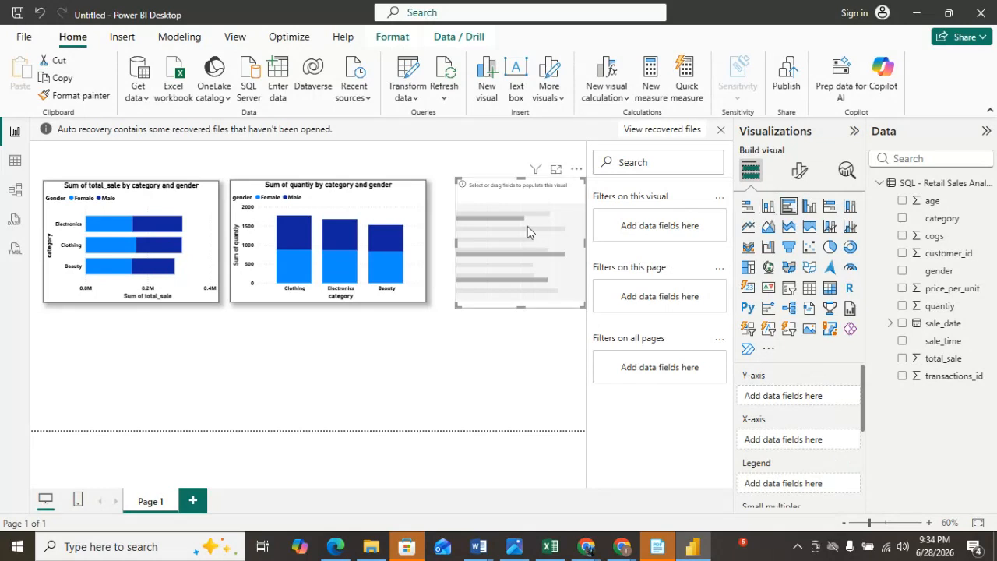
{"action": "left_click_drag", "start_coordinate": [505, 194], "coordinate": [499, 194]}
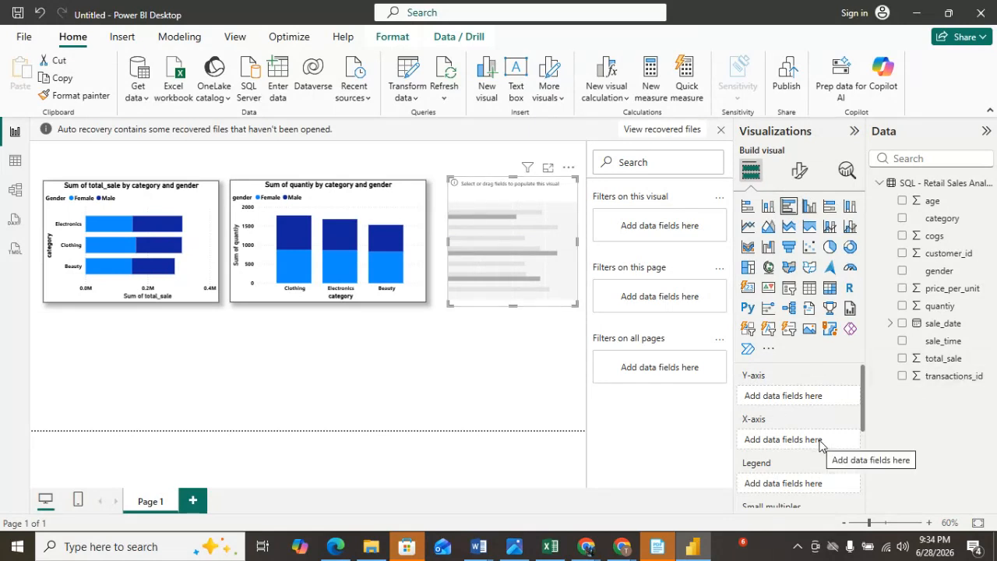
Try adding category and total_sale to the clustered bar chart's axes, then remove both fields.
{"action": "left_click_drag", "start_coordinate": [939, 221], "coordinate": [807, 451]}
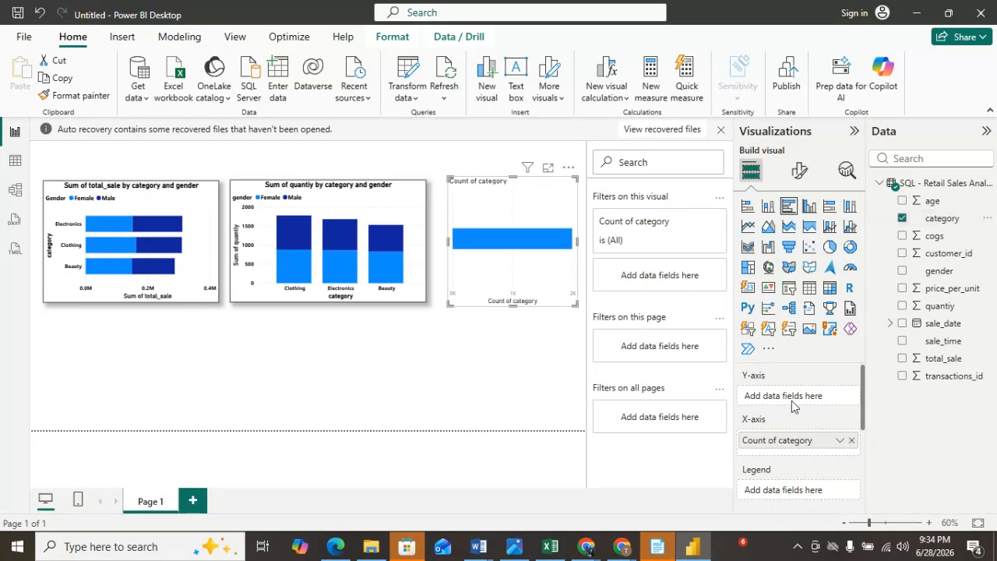
{"action": "left_click_drag", "start_coordinate": [926, 360], "coordinate": [794, 395]}
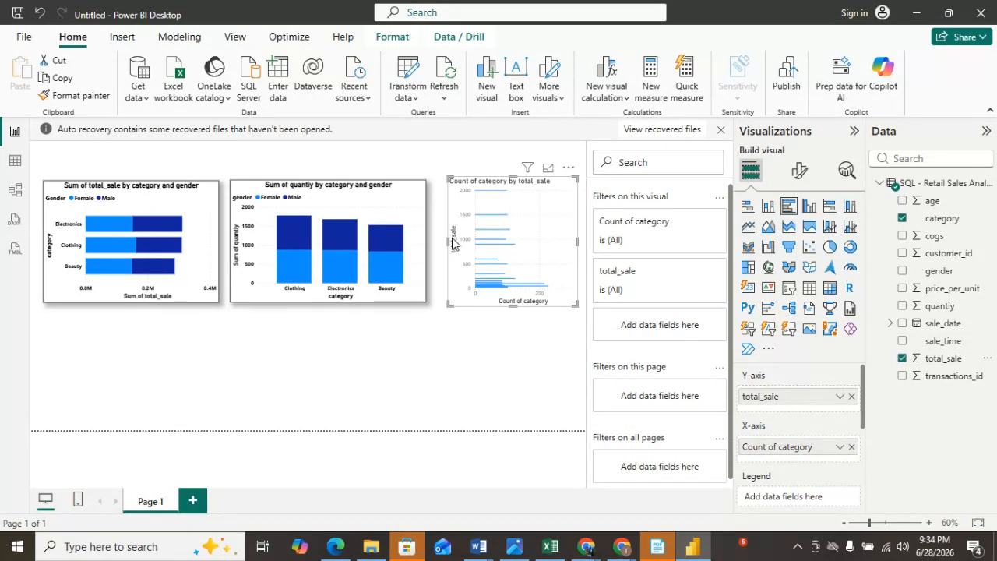
{"action": "left_click_drag", "start_coordinate": [448, 238], "coordinate": [440, 248]}
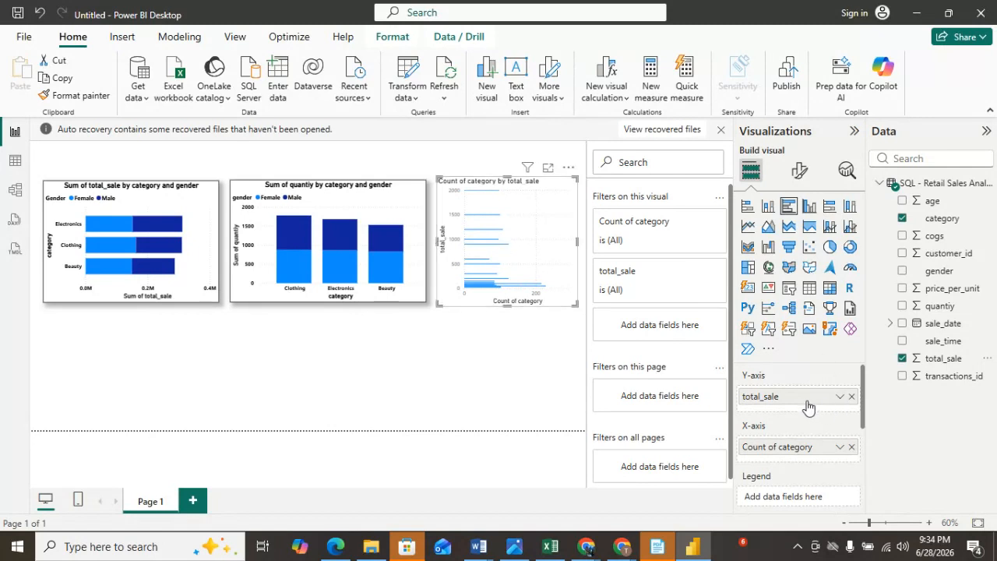
{"action": "left_click_drag", "start_coordinate": [797, 447], "coordinate": [797, 376]}
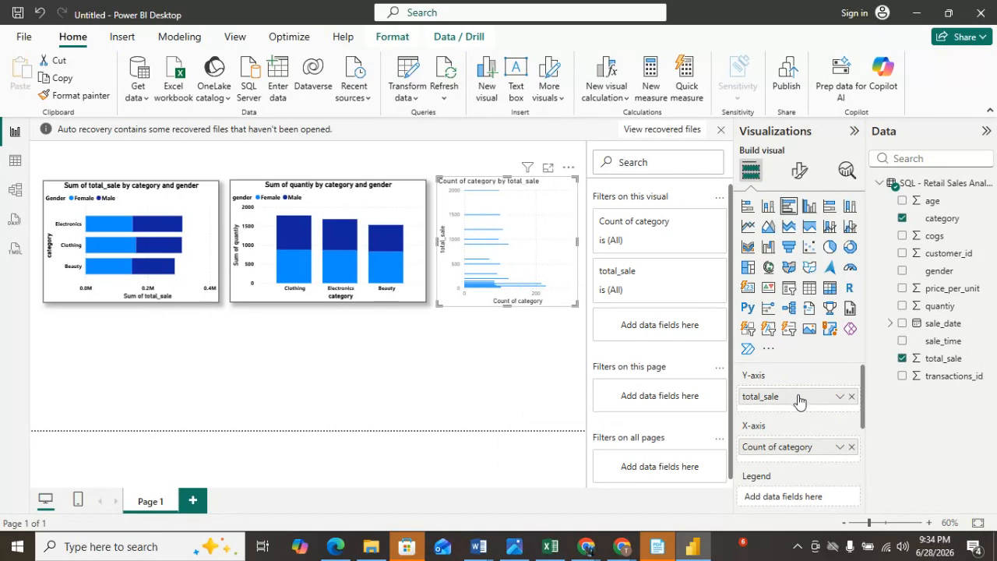
{"action": "left_click", "coordinate": [852, 447]}
{"action": "left_click", "coordinate": [851, 397]}
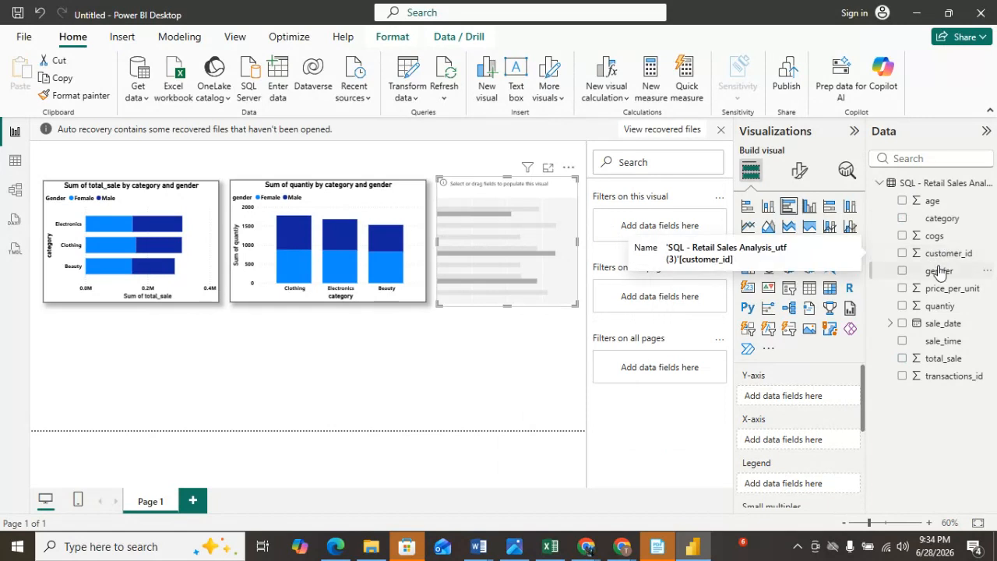
Put category on the clustered bar chart's Y-axis and total_sale on its X-axis.
{"action": "left_click_drag", "start_coordinate": [942, 218], "coordinate": [801, 401]}
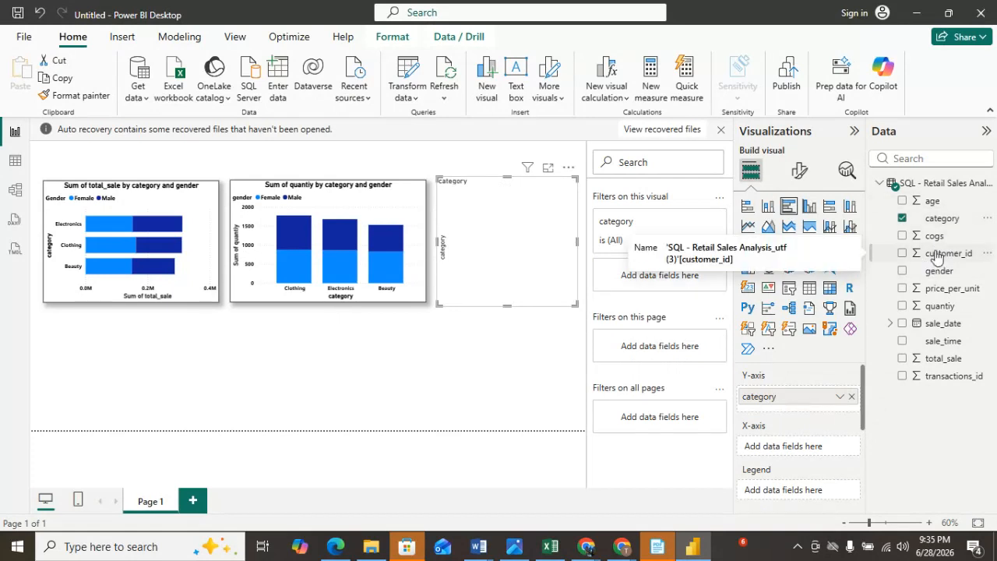
{"action": "left_click_drag", "start_coordinate": [945, 353], "coordinate": [795, 445]}
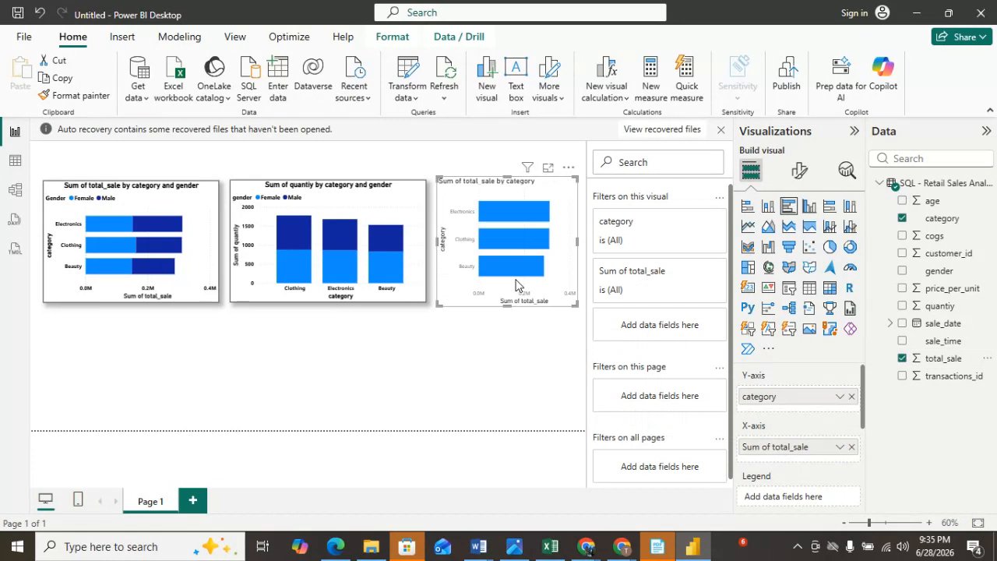
Remove the clustered bar chart visual from the page.
{"action": "left_click", "coordinate": [569, 167]}
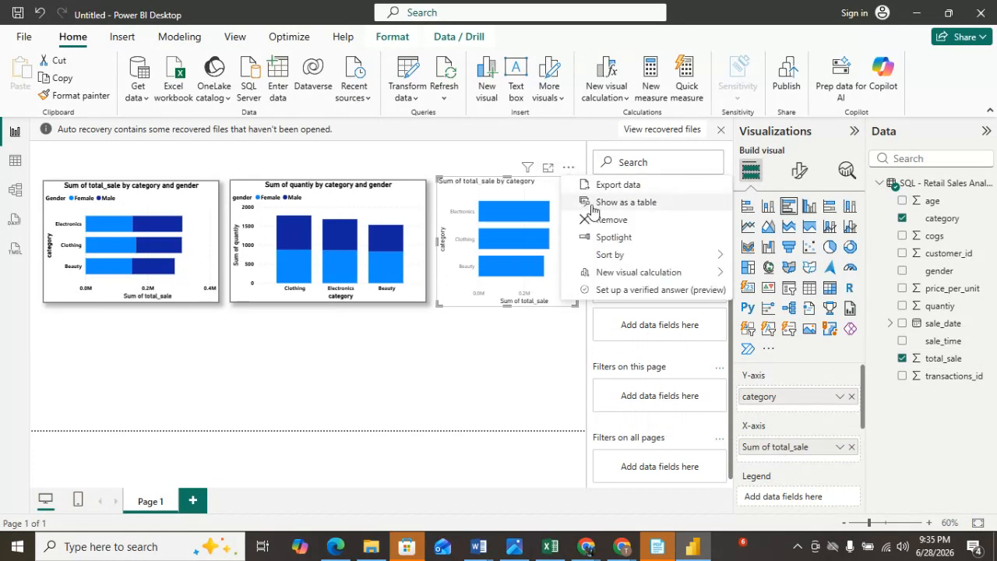
{"action": "left_click", "coordinate": [612, 220]}
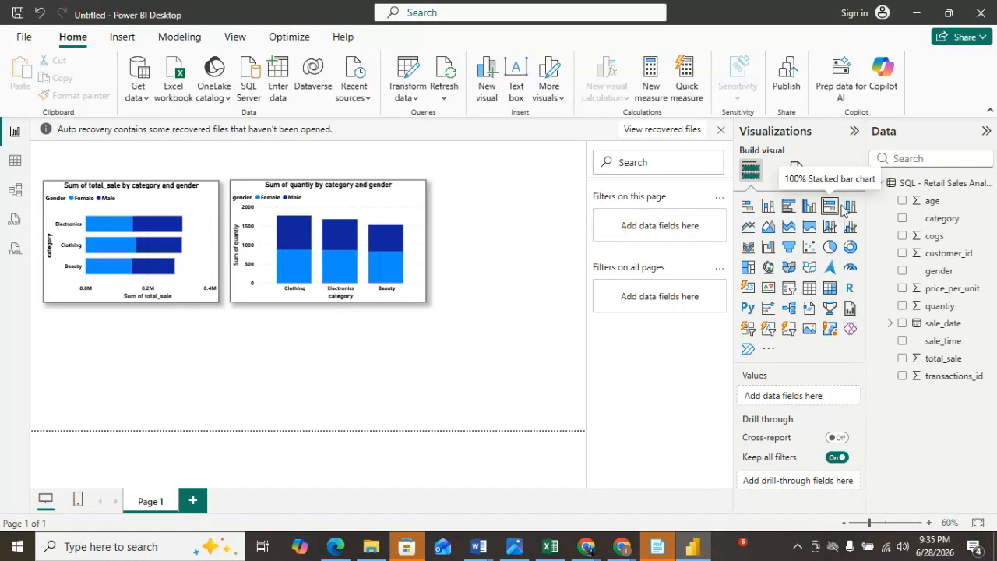
Insert a line chart and place it to the right of the column chart.
{"action": "left_click", "coordinate": [749, 227]}
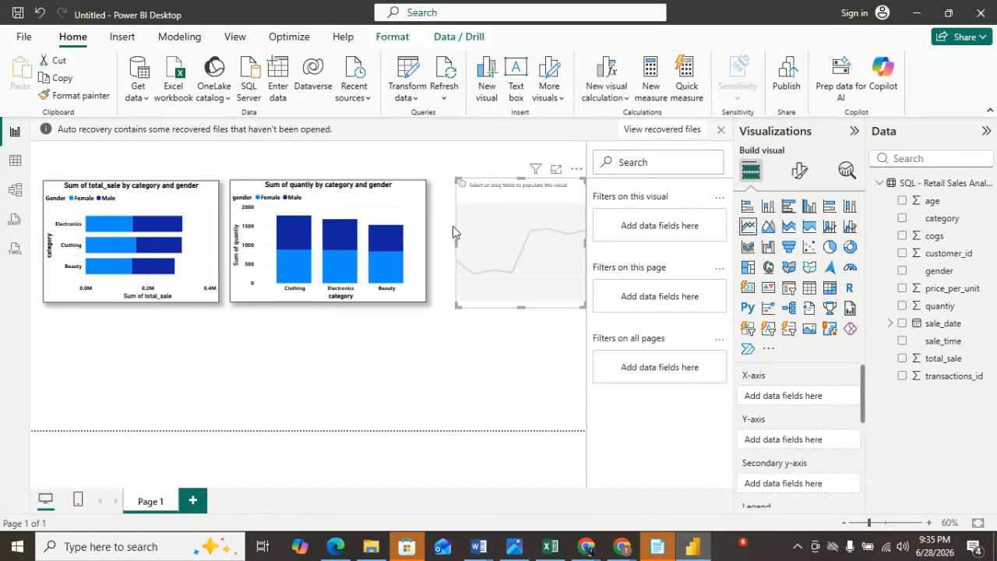
{"action": "left_click_drag", "start_coordinate": [457, 241], "coordinate": [440, 246]}
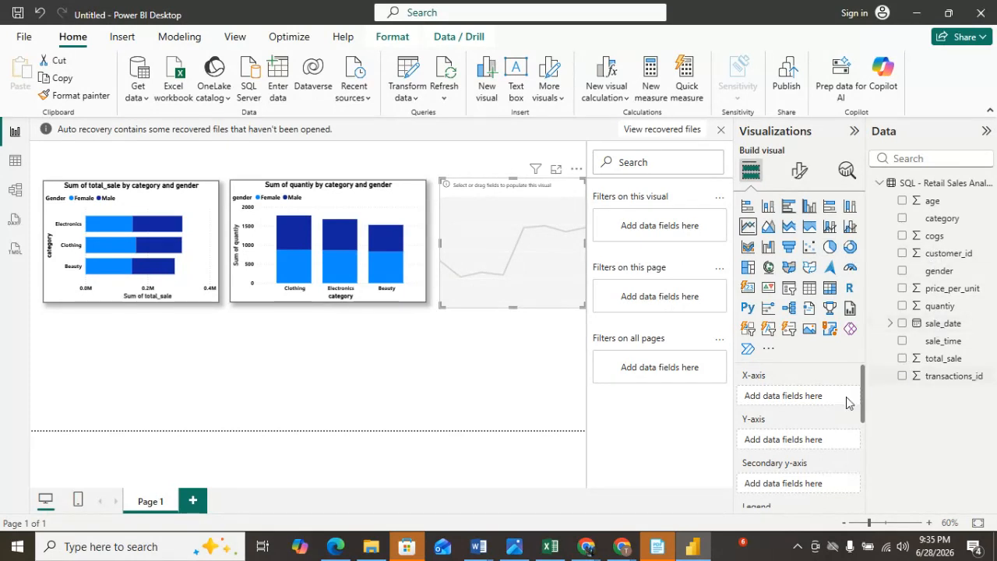
Plot total_sale on the line chart's Y-axis against the Year level of sale_date's date hierarchy.
{"action": "mouse_move", "coordinate": [946, 322]}
{"action": "left_mouse_down"}
{"action": "mouse_move", "coordinate": [824, 403]}
{"action": "mouse_move", "coordinate": [963, 328]}
{"action": "left_mouse_up"}
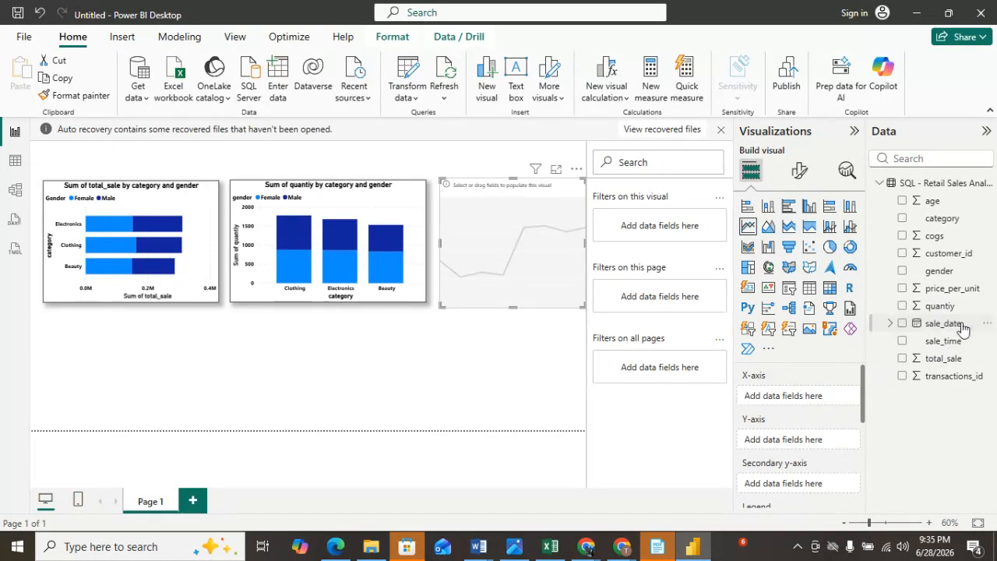
{"action": "left_click", "coordinate": [893, 323]}
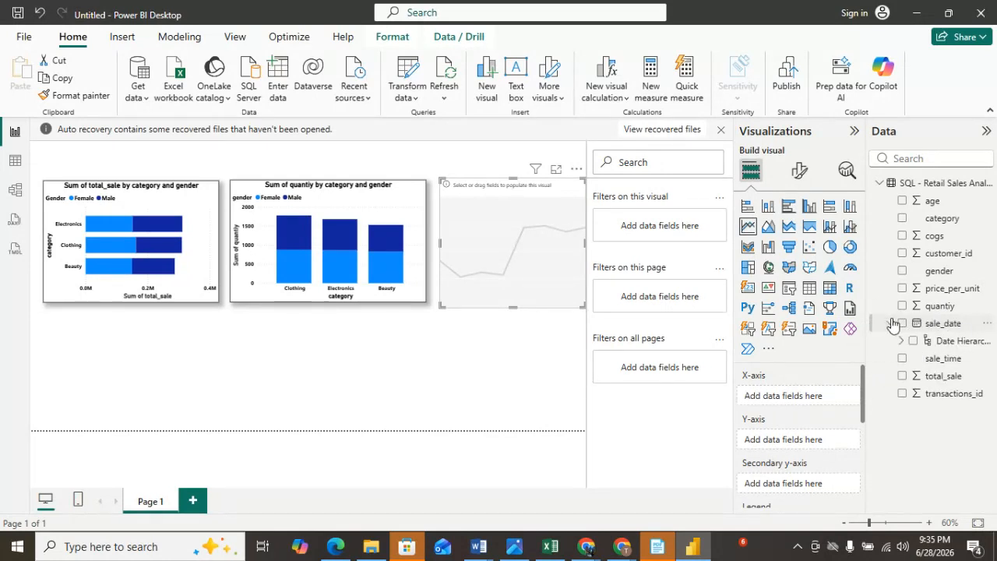
{"action": "left_click", "coordinate": [902, 342]}
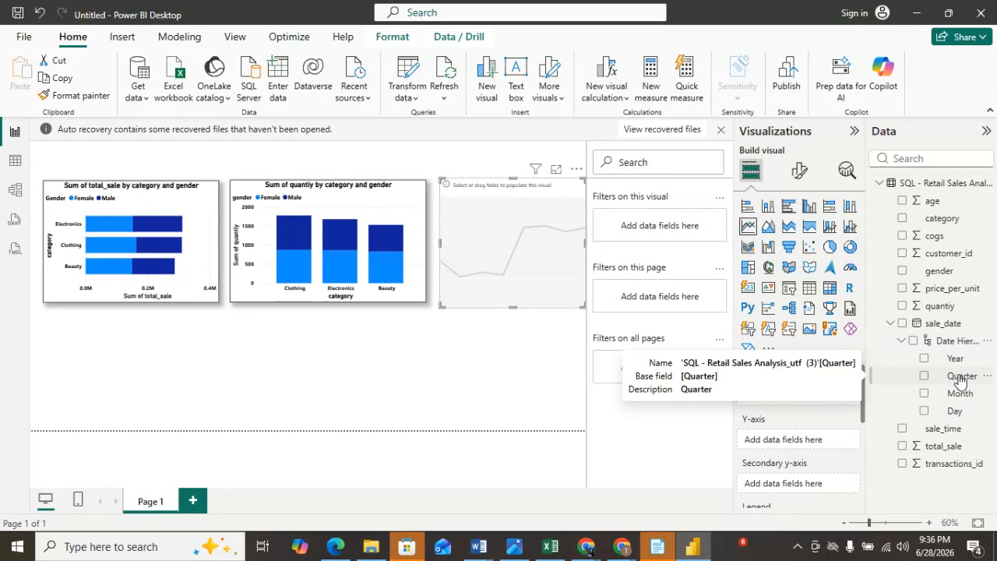
{"action": "left_click_drag", "start_coordinate": [954, 359], "coordinate": [808, 400]}
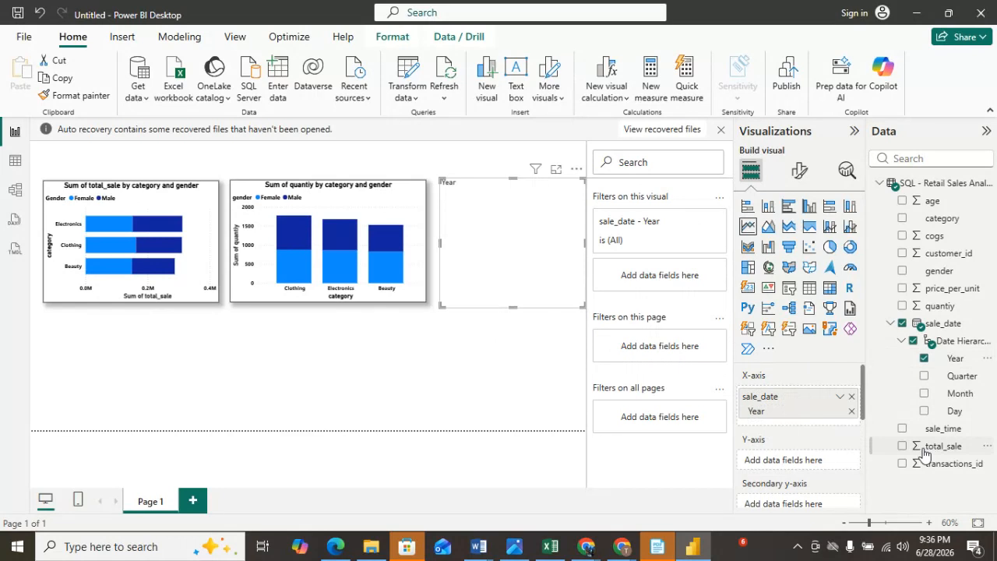
{"action": "left_click_drag", "start_coordinate": [924, 454], "coordinate": [775, 463]}
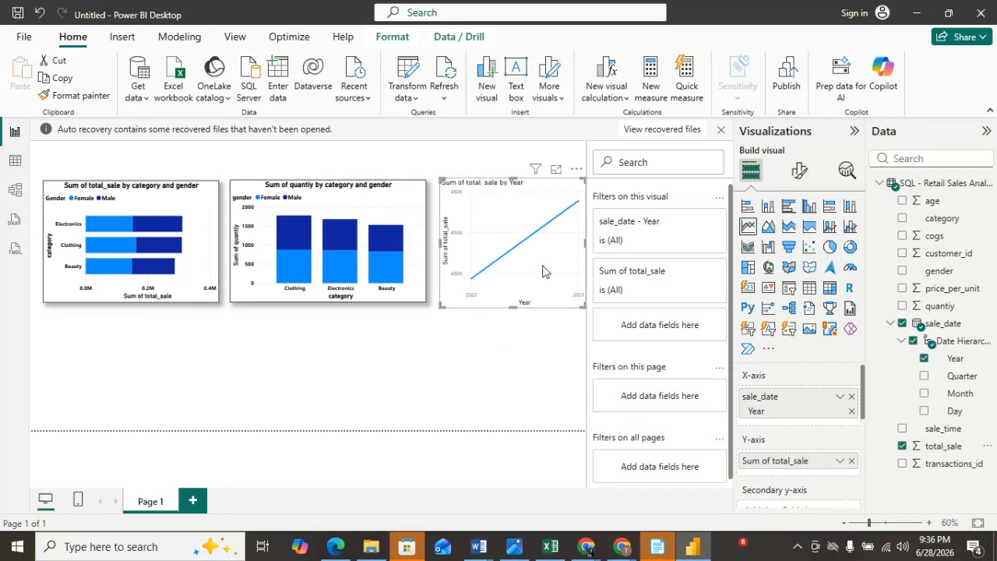
Remove Year from the line chart's X-axis.
{"action": "mouse_move", "coordinate": [565, 284]}
{"action": "left_click", "coordinate": [852, 411]}
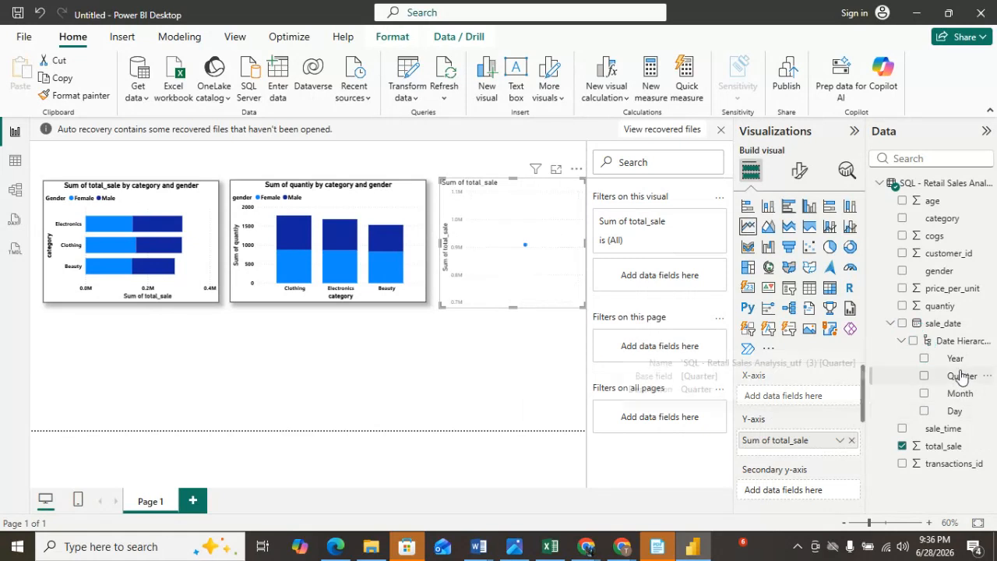
Inspect the sale_date values of the sales data in table view.
{"action": "left_click", "coordinate": [14, 166]}
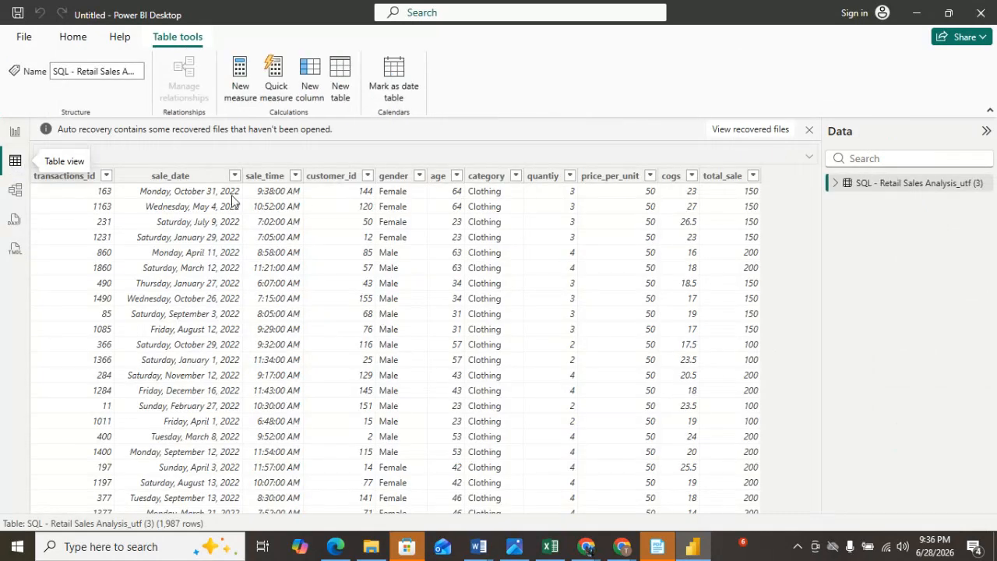
{"action": "scroll", "coordinate": [220, 398], "scroll_direction": "down", "scroll_amount": 9}
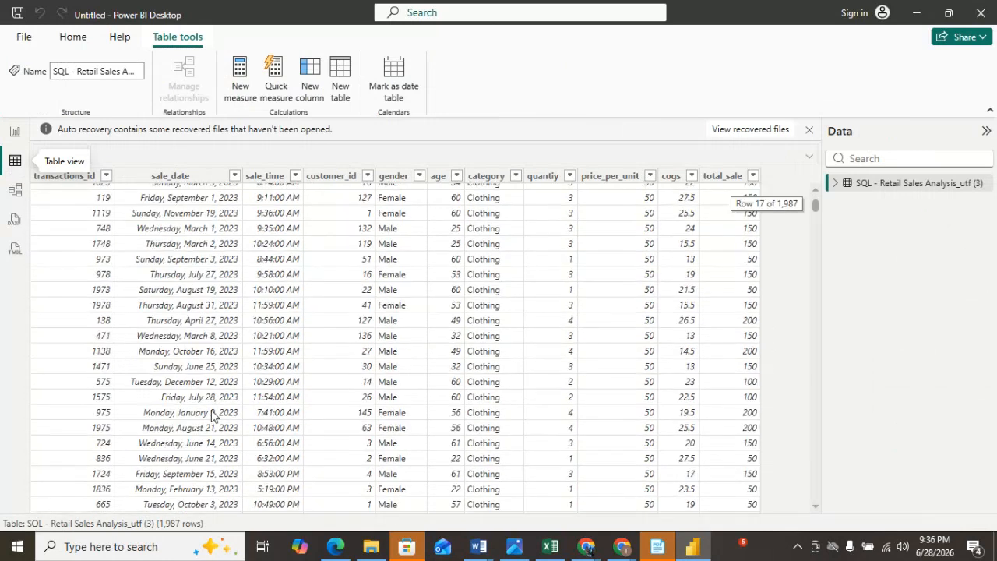
{"action": "scroll", "coordinate": [209, 422], "scroll_direction": "down", "scroll_amount": 20}
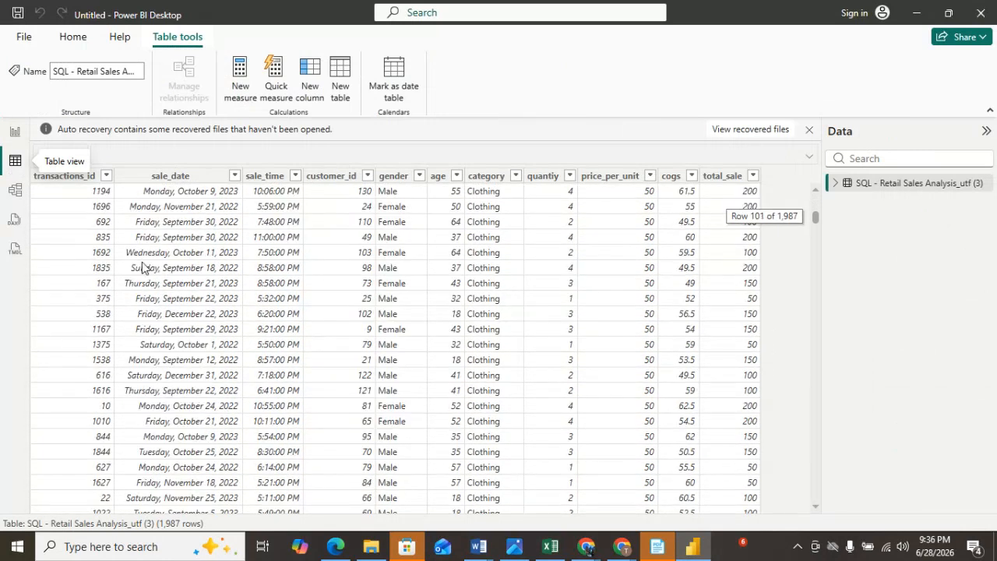
Set the line chart's X-axis to the Month level of sale_date.
{"action": "left_click", "coordinate": [15, 133]}
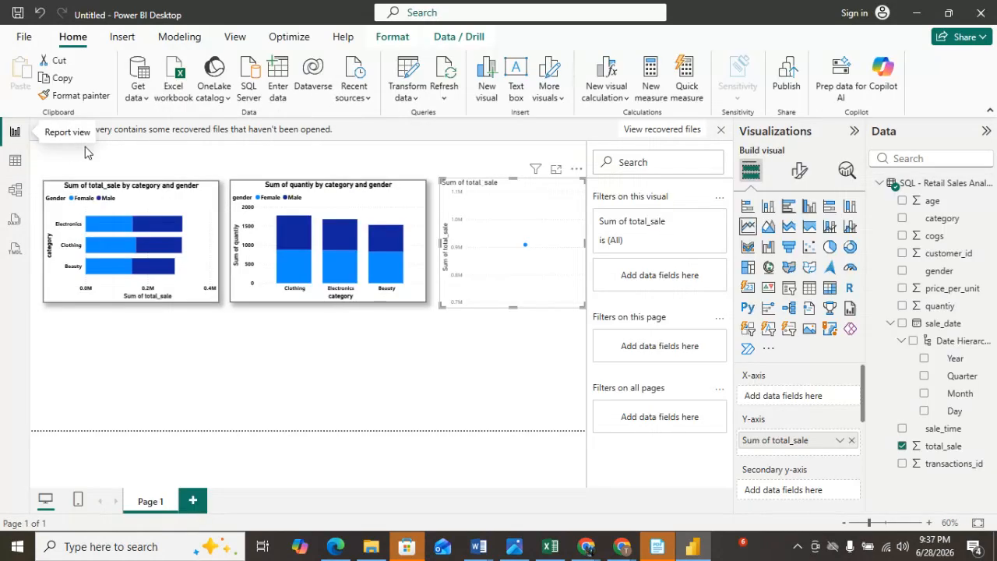
{"action": "left_click", "coordinate": [924, 394]}
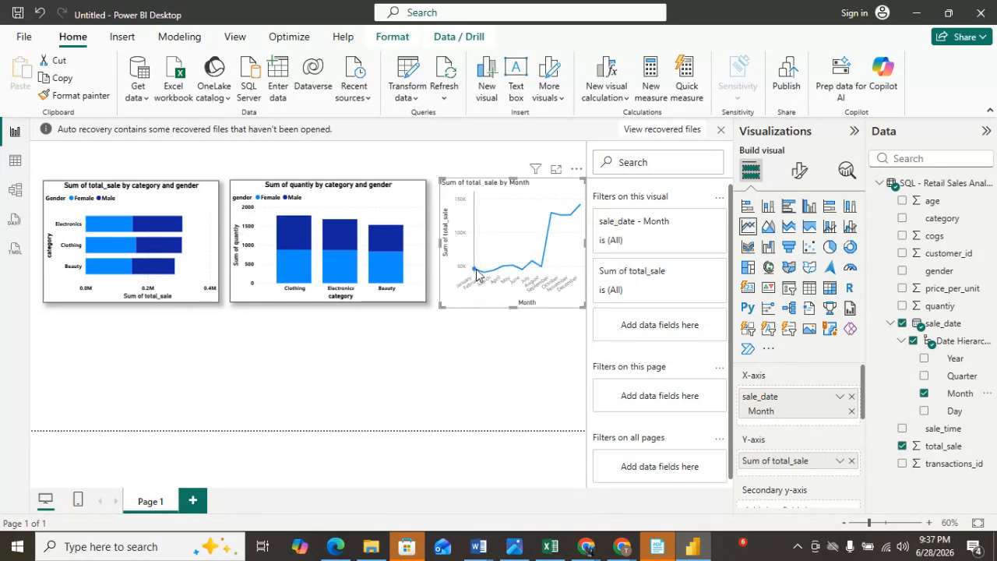
Try copying the column chart's formatting onto the line chart with Format painter, then undo it.
{"action": "mouse_move", "coordinate": [477, 274]}
{"action": "mouse_move", "coordinate": [393, 204]}
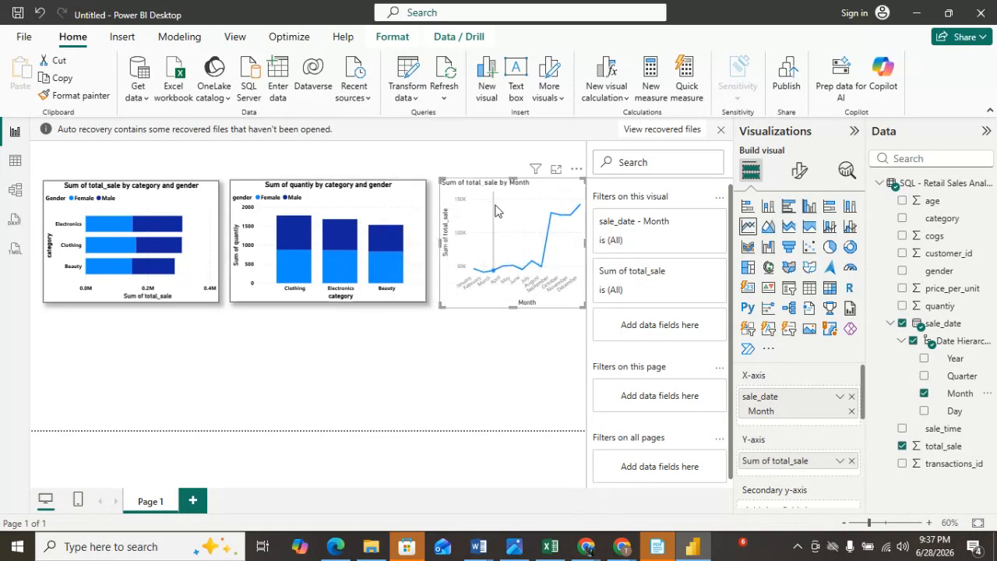
{"action": "mouse_move", "coordinate": [496, 210]}
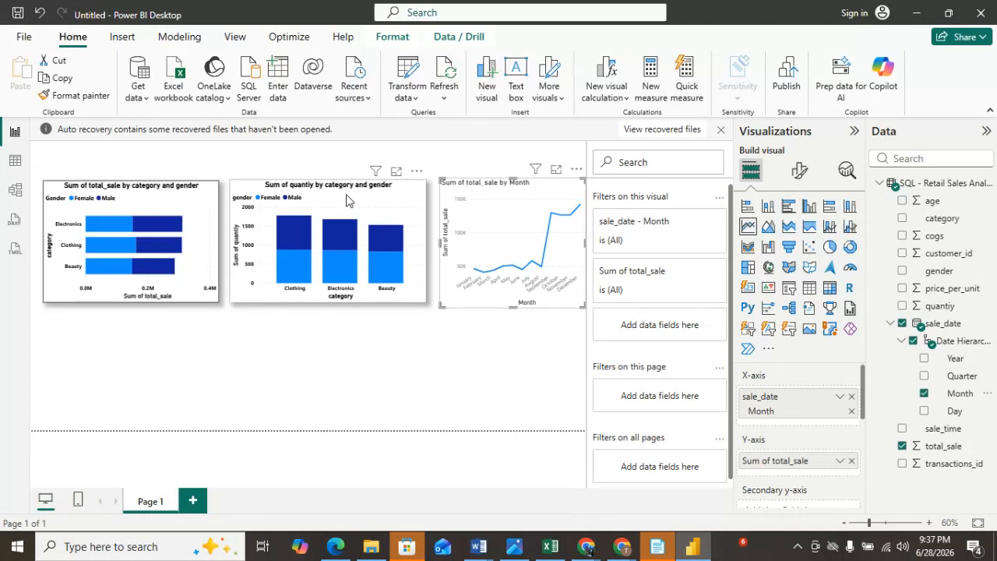
{"action": "left_click", "coordinate": [393, 201]}
{"action": "left_click", "coordinate": [72, 96]}
{"action": "left_click", "coordinate": [505, 197]}
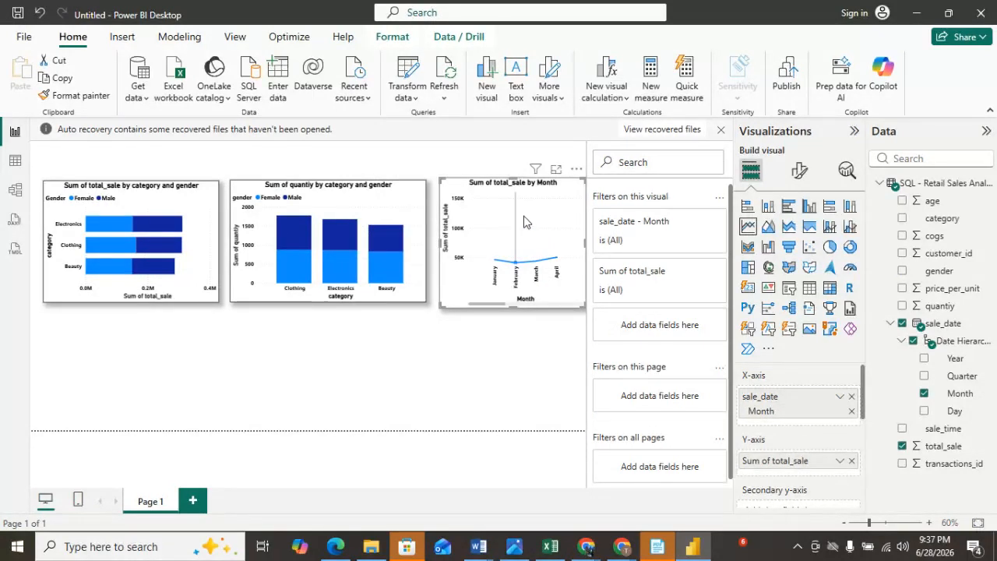
{"action": "left_click_drag", "start_coordinate": [477, 306], "coordinate": [453, 304]}
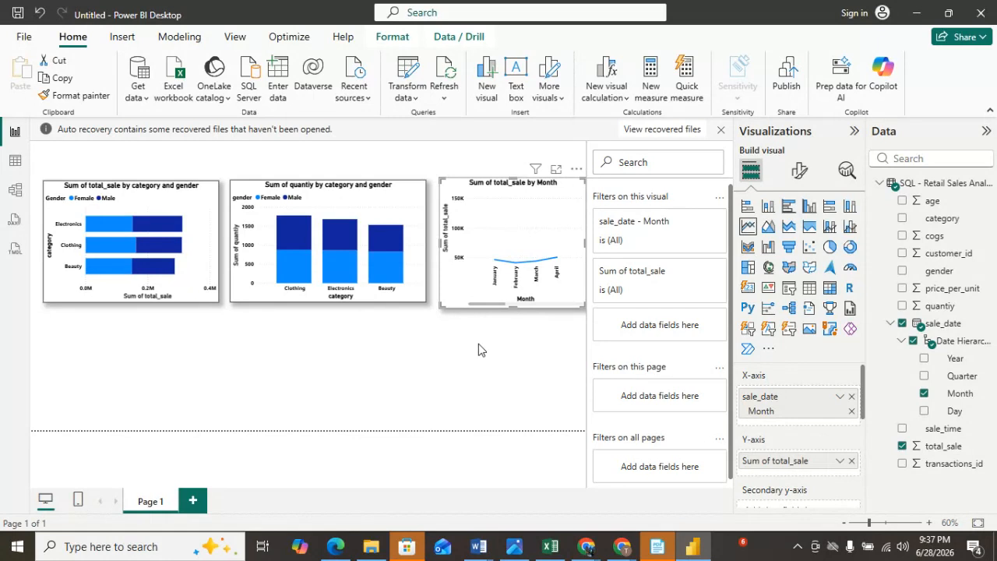
{"action": "key", "text": "ctrl+z"}
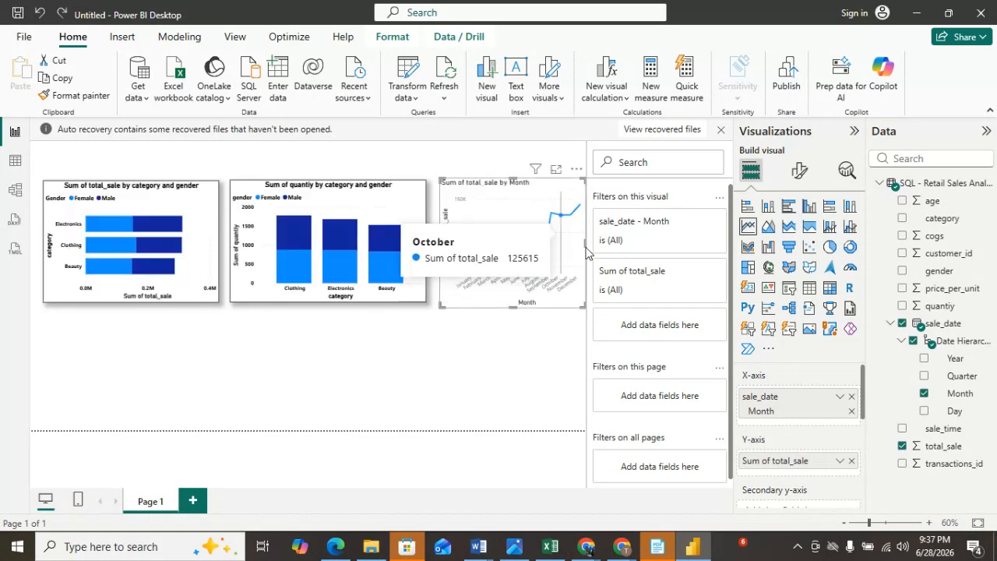
Set the line chart's X-axis values to black and bold.
{"action": "left_click", "coordinate": [795, 175]}
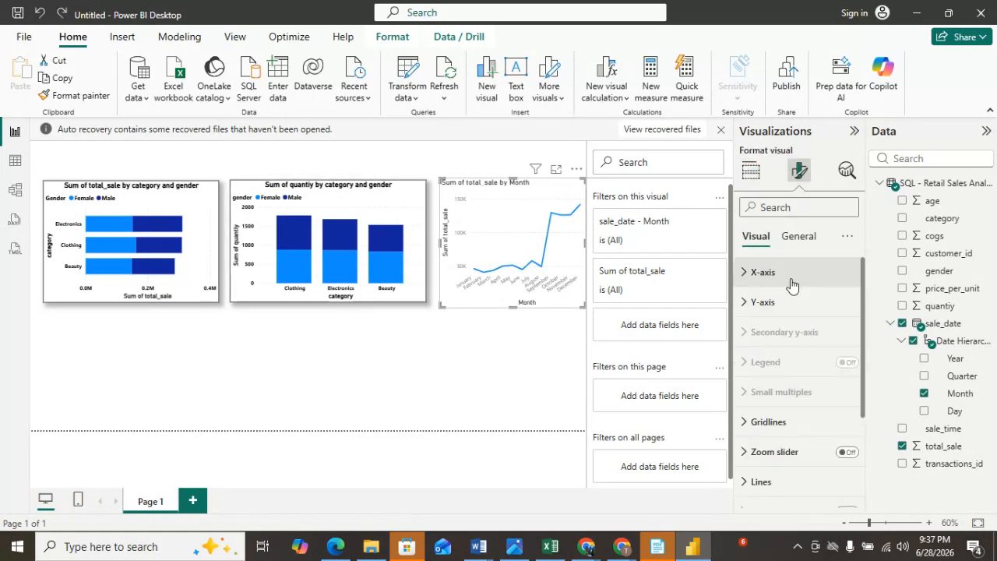
{"action": "left_click", "coordinate": [764, 272]}
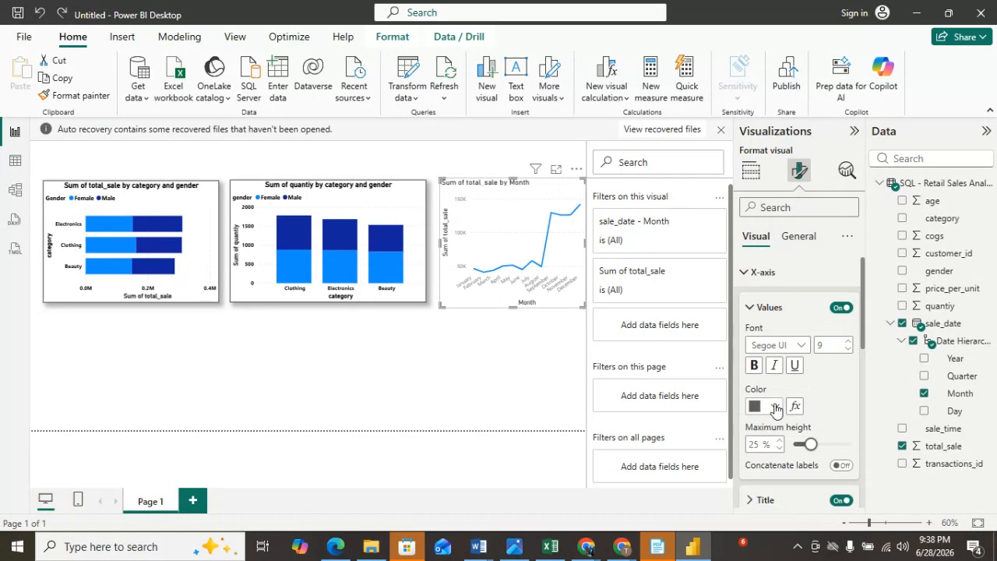
{"action": "left_click", "coordinate": [776, 406]}
{"action": "left_click", "coordinate": [764, 315]}
{"action": "left_click", "coordinate": [755, 365]}
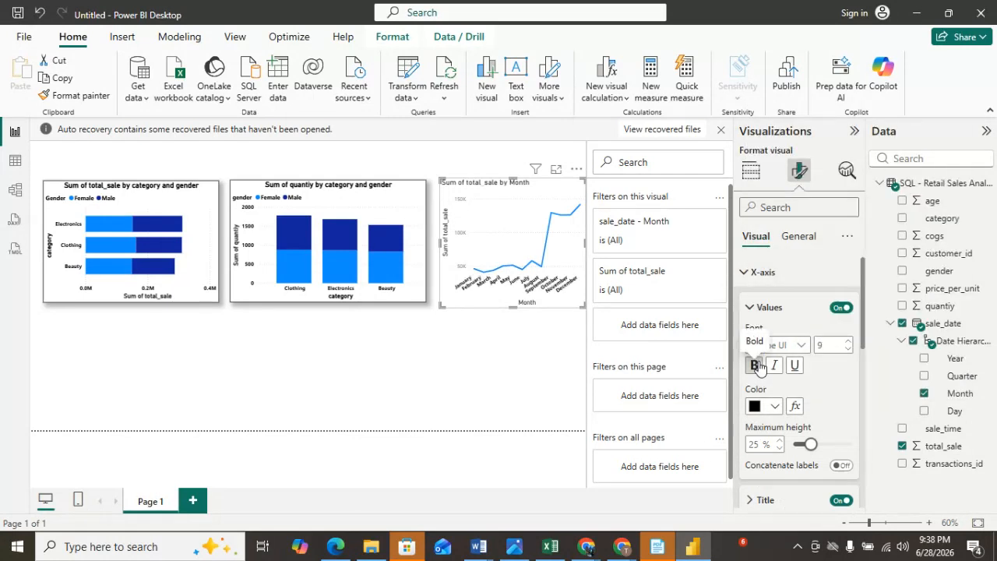
Make the line chart's X-axis title bold and black.
{"action": "scroll", "coordinate": [820, 396], "scroll_direction": "down", "scroll_amount": 2}
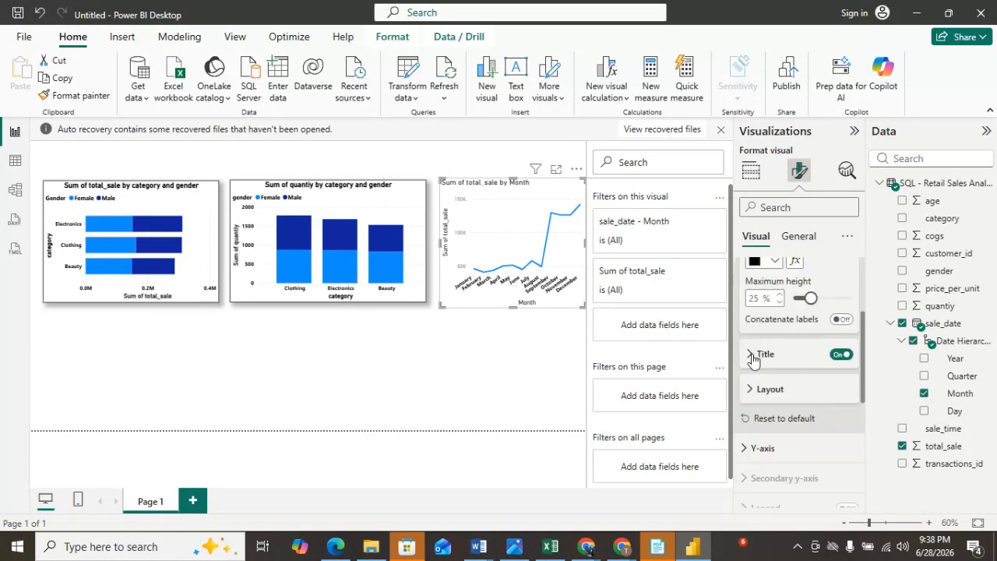
{"action": "left_click", "coordinate": [752, 354]}
{"action": "left_click", "coordinate": [754, 487]}
{"action": "scroll", "coordinate": [795, 421], "scroll_direction": "down", "scroll_amount": 2}
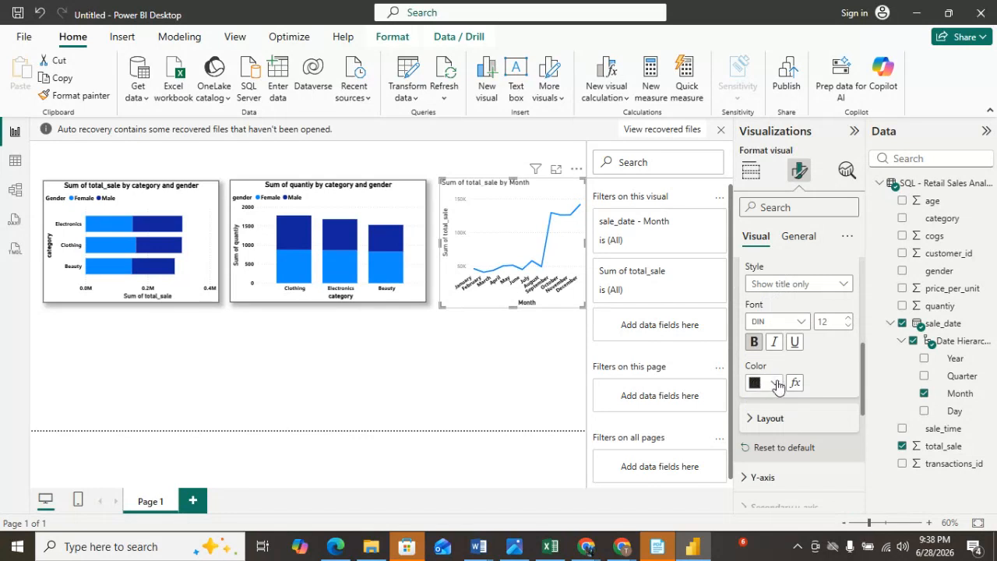
{"action": "left_click", "coordinate": [777, 384]}
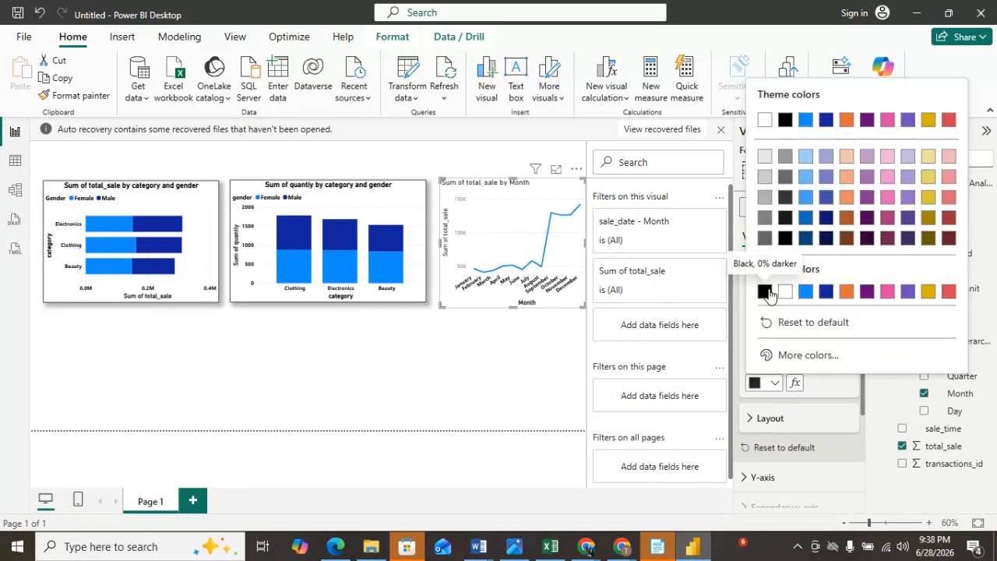
{"action": "left_click", "coordinate": [765, 291]}
Set the line chart's Y-axis values to black and bold.
{"action": "left_click", "coordinate": [750, 272]}
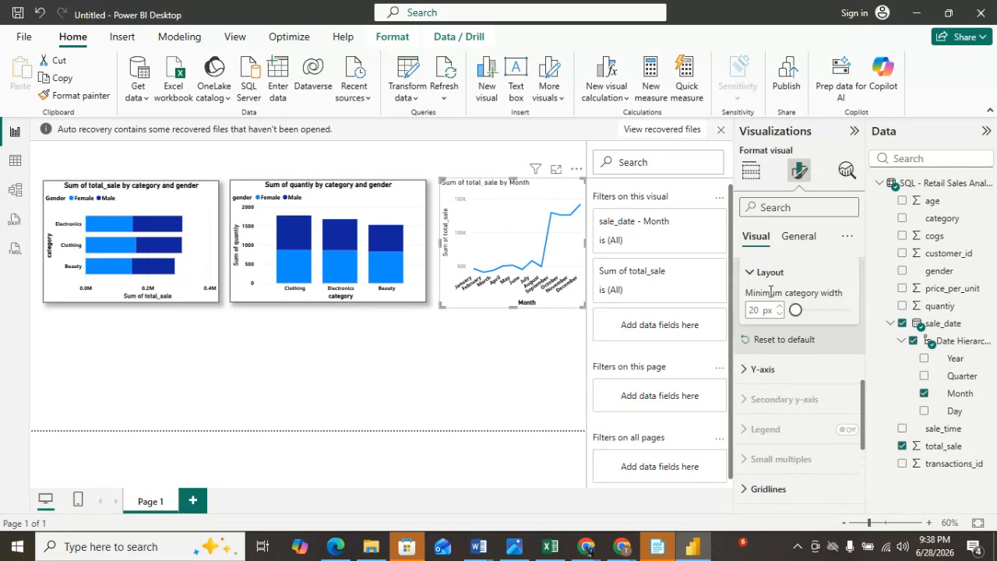
{"action": "left_click", "coordinate": [760, 373]}
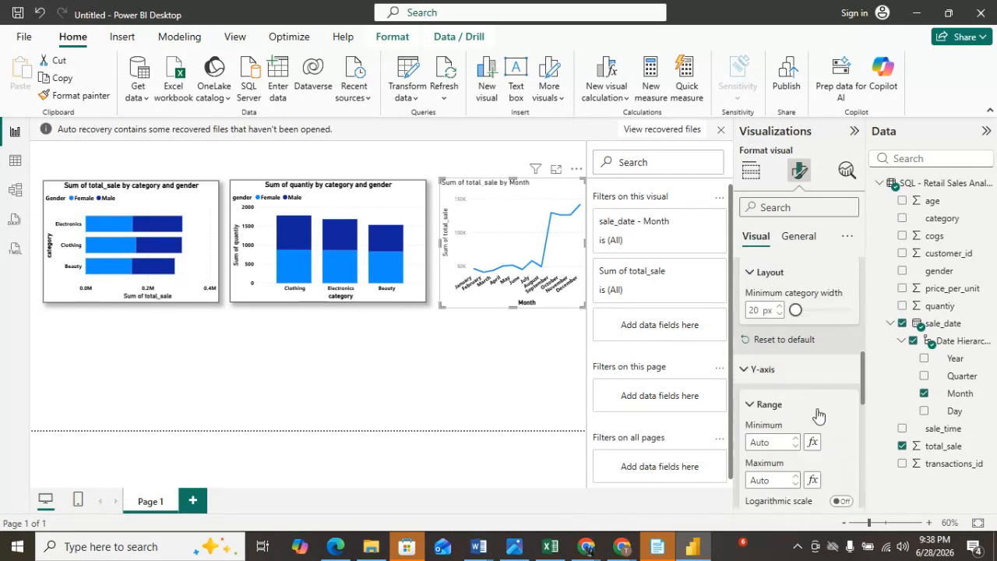
{"action": "scroll", "coordinate": [818, 415], "scroll_direction": "down", "scroll_amount": 3}
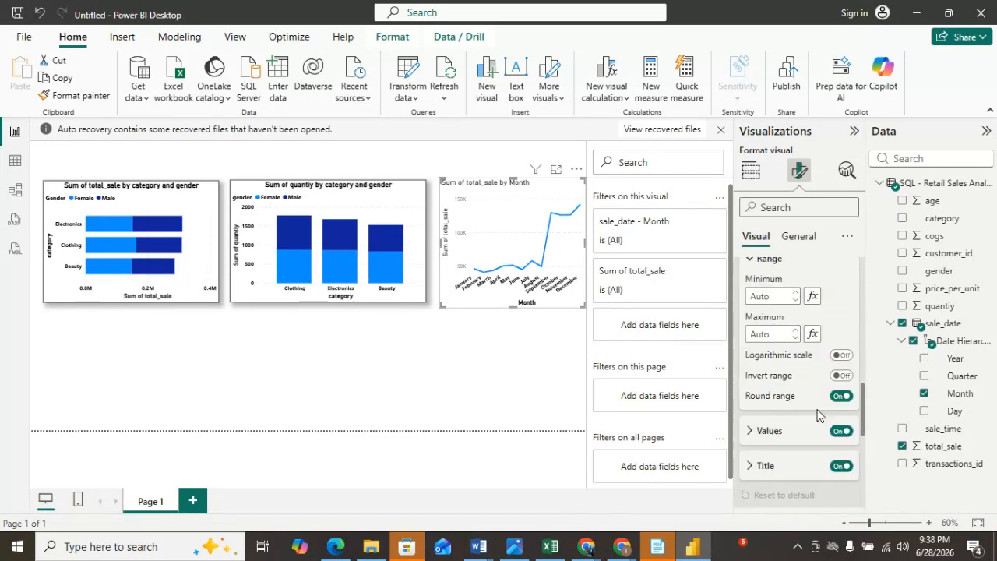
{"action": "left_click", "coordinate": [760, 431]}
{"action": "scroll", "coordinate": [824, 446], "scroll_direction": "down", "scroll_amount": 2}
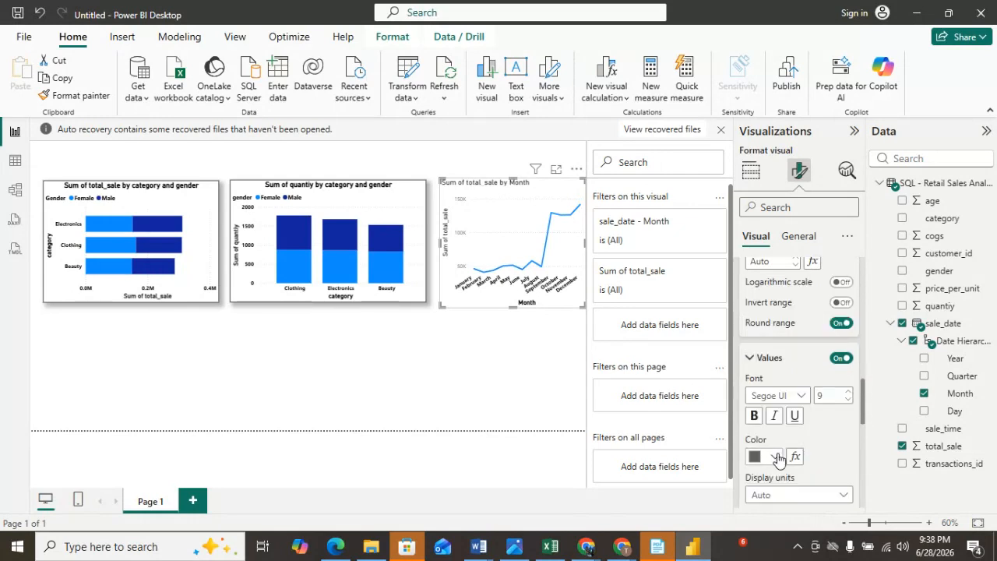
{"action": "left_click", "coordinate": [775, 457]}
{"action": "left_click", "coordinate": [764, 366]}
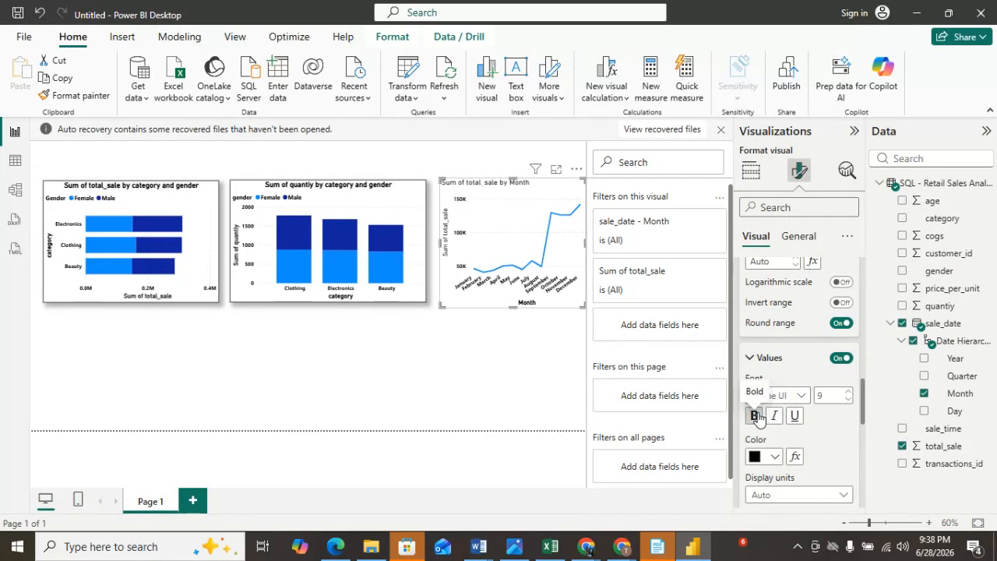
Set the line chart's Y-axis title color to black.
{"action": "scroll", "coordinate": [760, 413], "scroll_direction": "down", "scroll_amount": 6}
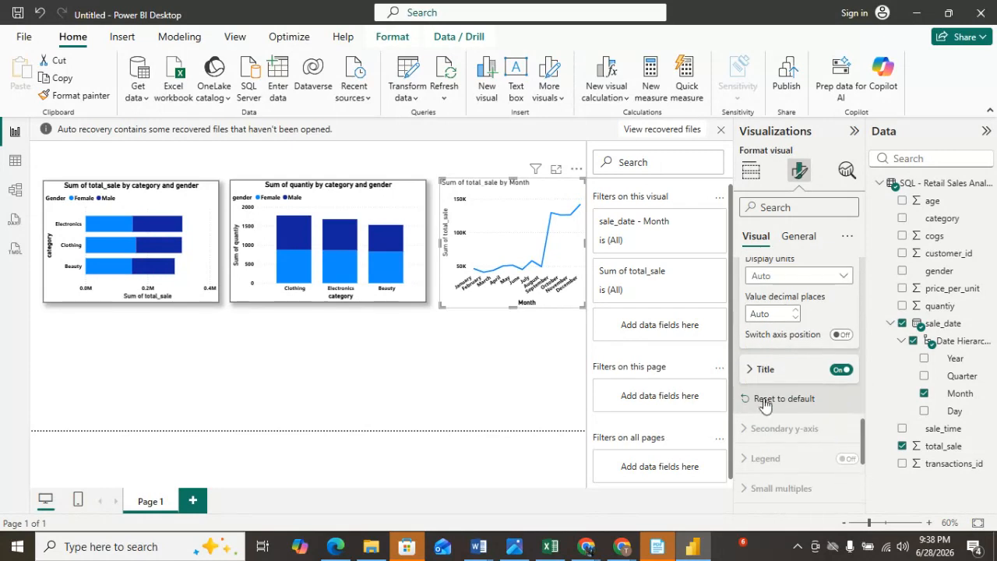
{"action": "left_click", "coordinate": [756, 374]}
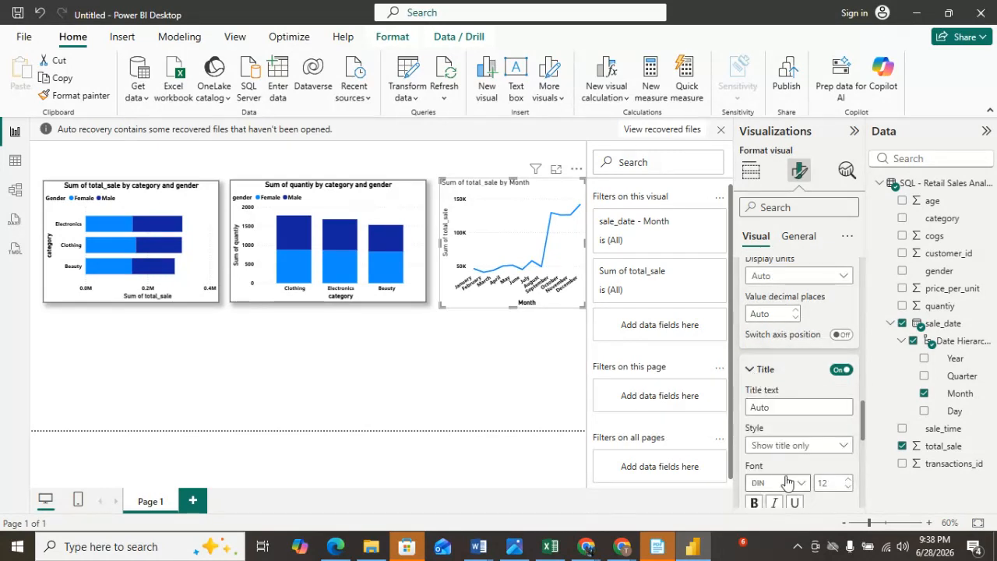
{"action": "scroll", "coordinate": [787, 483], "scroll_direction": "down", "scroll_amount": 3}
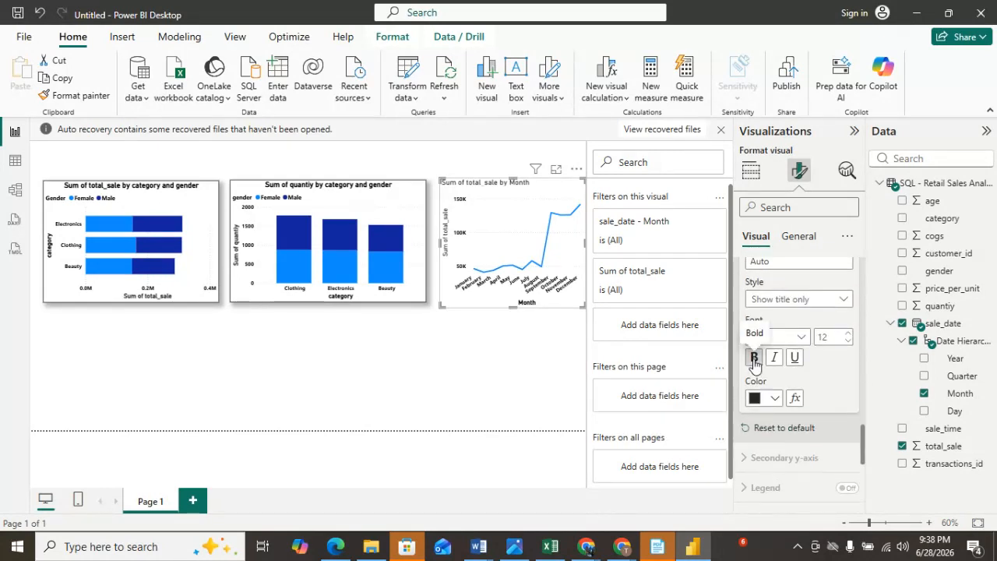
{"action": "left_click", "coordinate": [774, 399]}
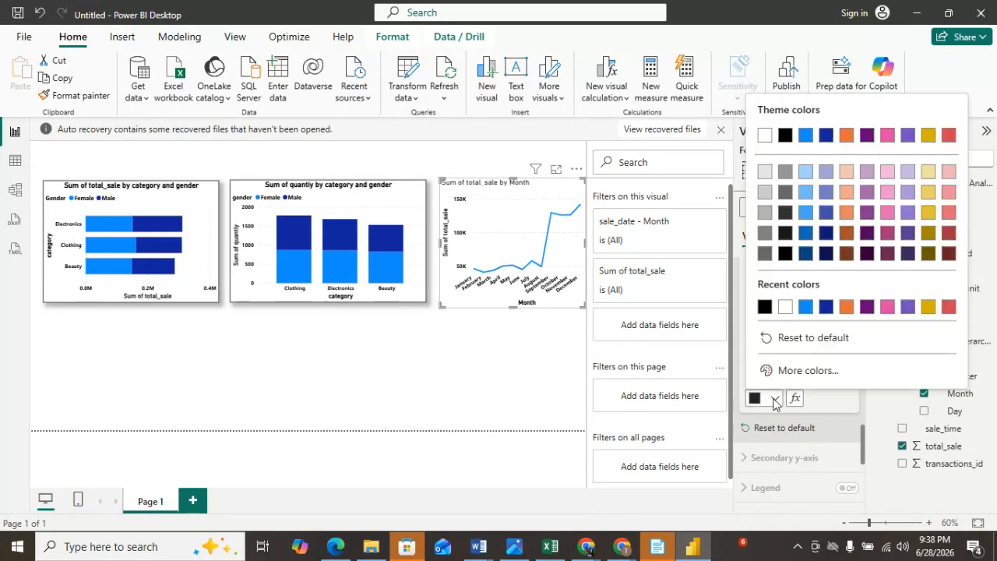
{"action": "left_click", "coordinate": [766, 308]}
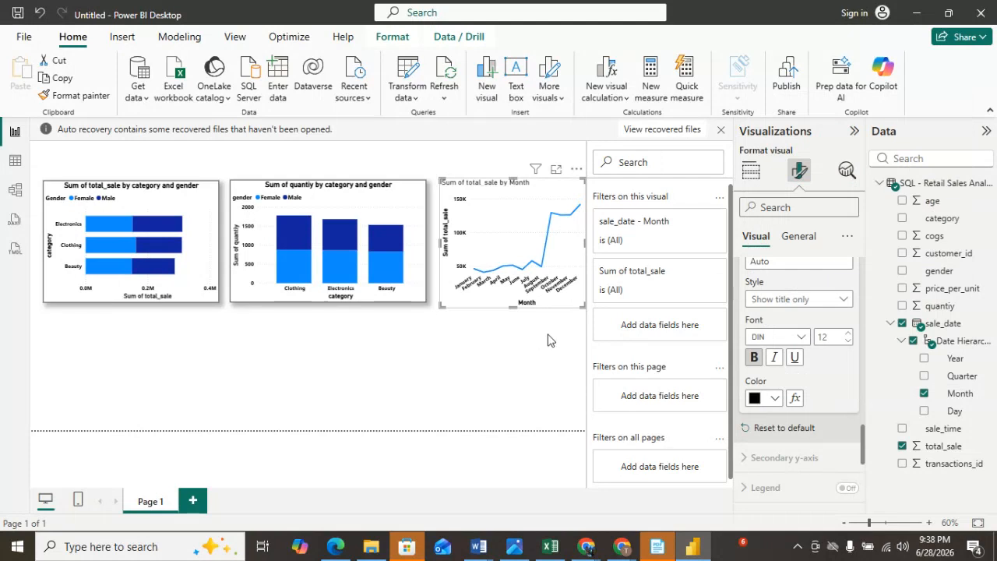
Center the line chart's title and set its text color to black.
{"action": "left_click", "coordinate": [796, 240]}
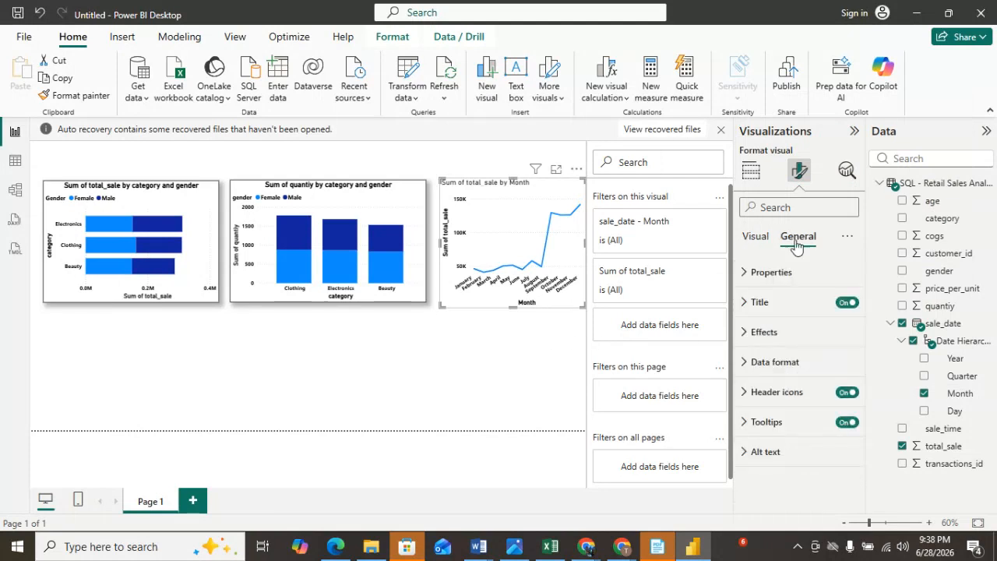
{"action": "left_click", "coordinate": [755, 311]}
{"action": "scroll", "coordinate": [772, 390], "scroll_direction": "down", "scroll_amount": 3}
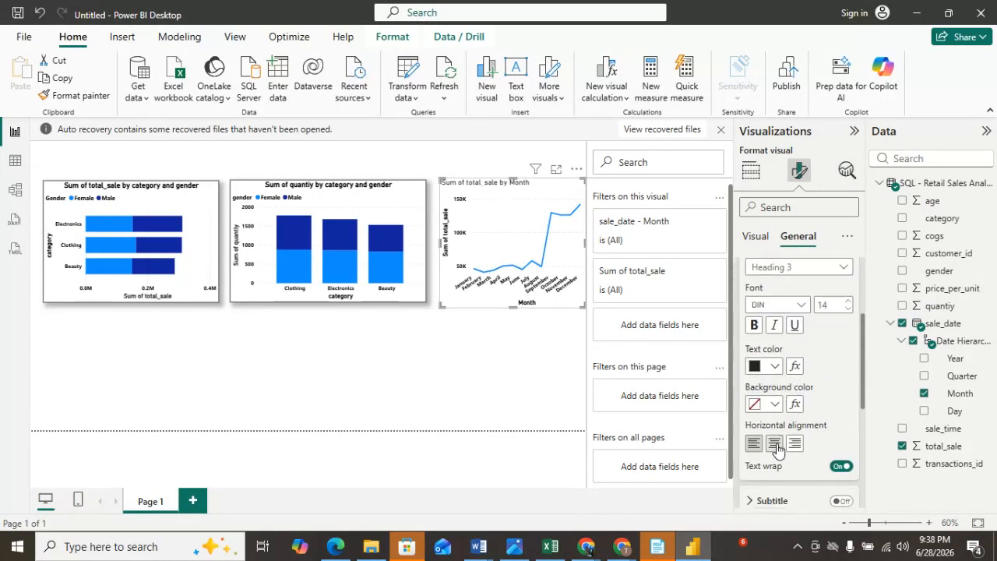
{"action": "left_click", "coordinate": [775, 445]}
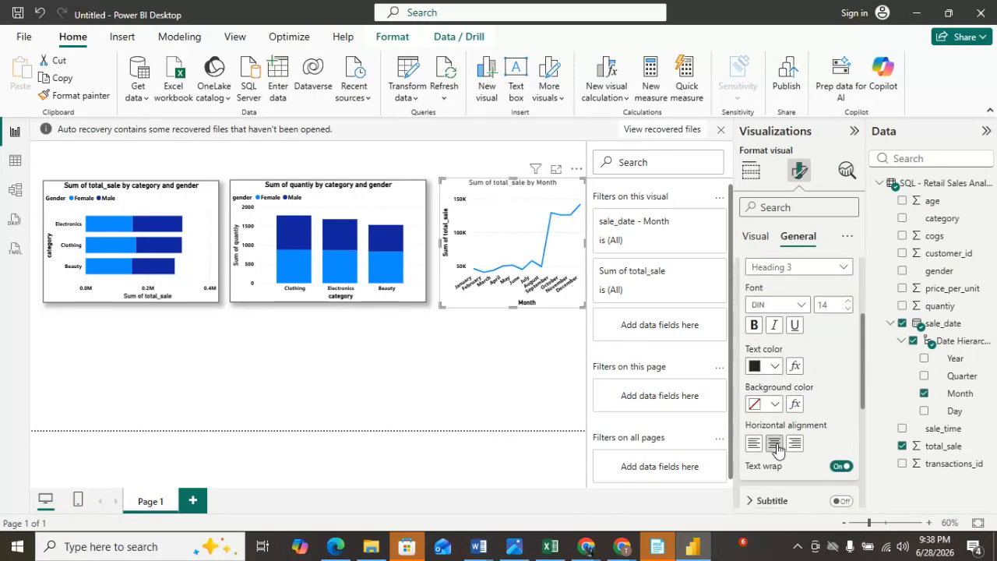
{"action": "left_click", "coordinate": [775, 366]}
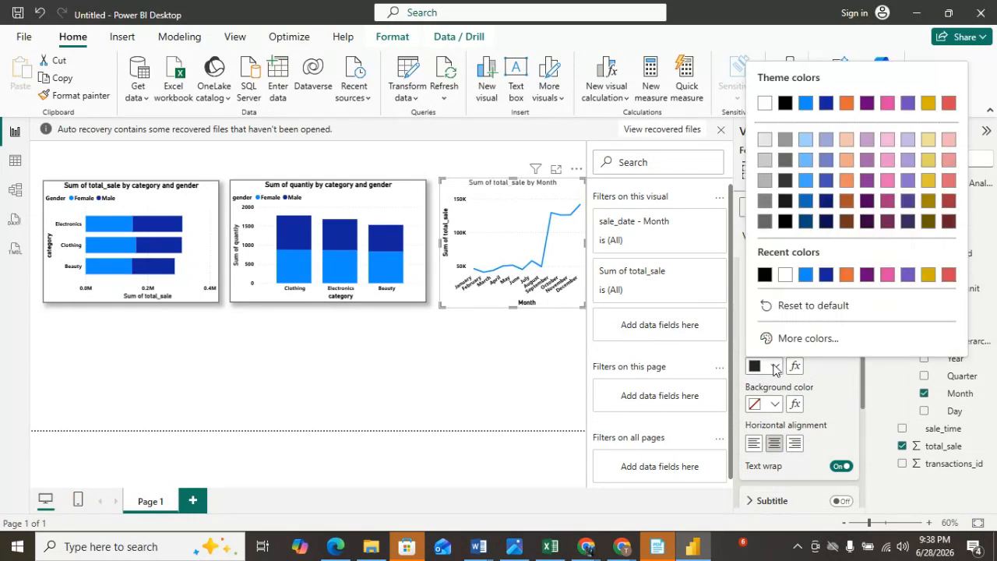
{"action": "left_click", "coordinate": [765, 276]}
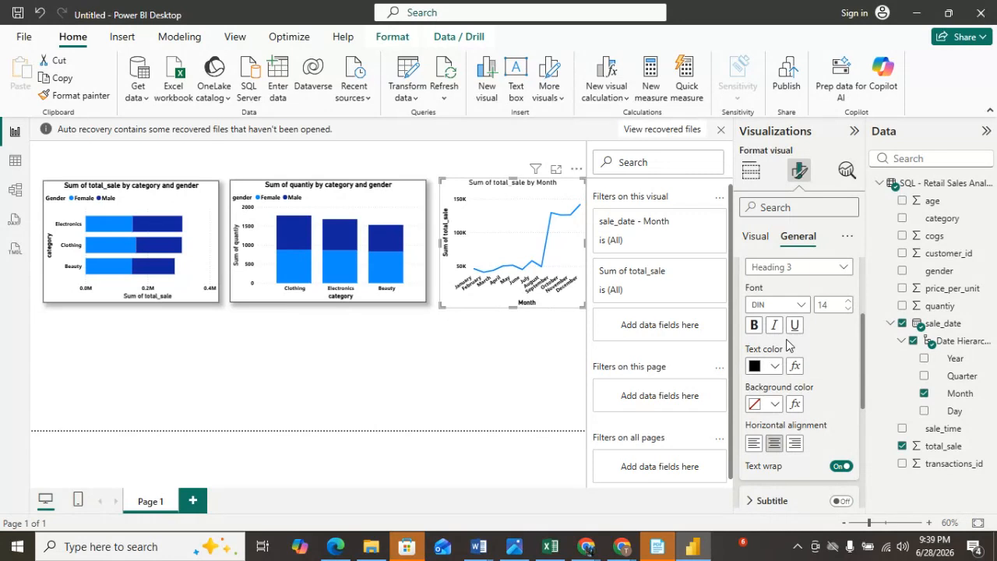
Turn on the line chart's visual border with rounded corners of about 3 px.
{"action": "scroll", "coordinate": [795, 366], "scroll_direction": "down", "scroll_amount": 4}
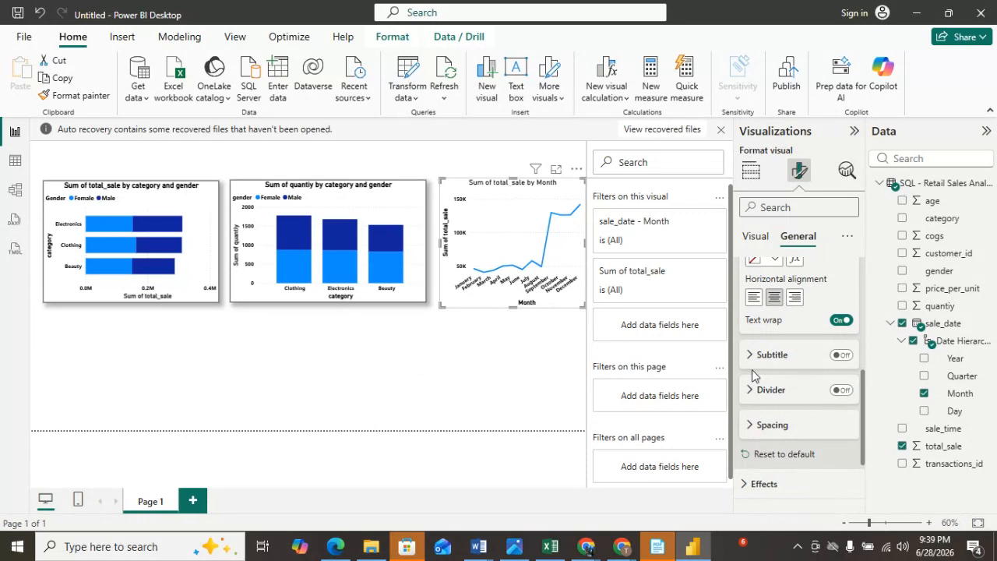
{"action": "scroll", "coordinate": [760, 393], "scroll_direction": "down", "scroll_amount": 3}
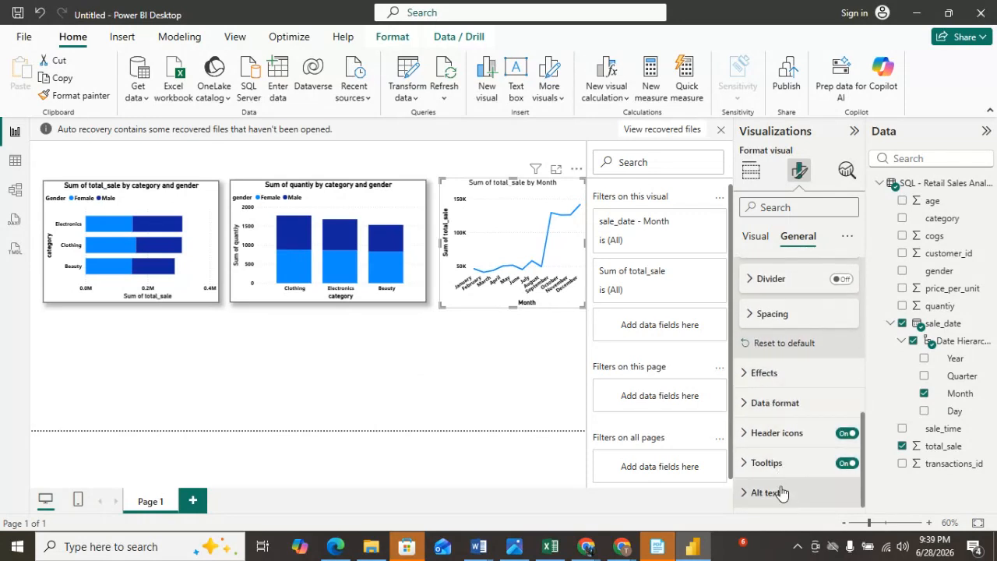
{"action": "scroll", "coordinate": [781, 460], "scroll_direction": "up", "scroll_amount": 4}
{"action": "scroll", "coordinate": [783, 460], "scroll_direction": "down", "scroll_amount": 3}
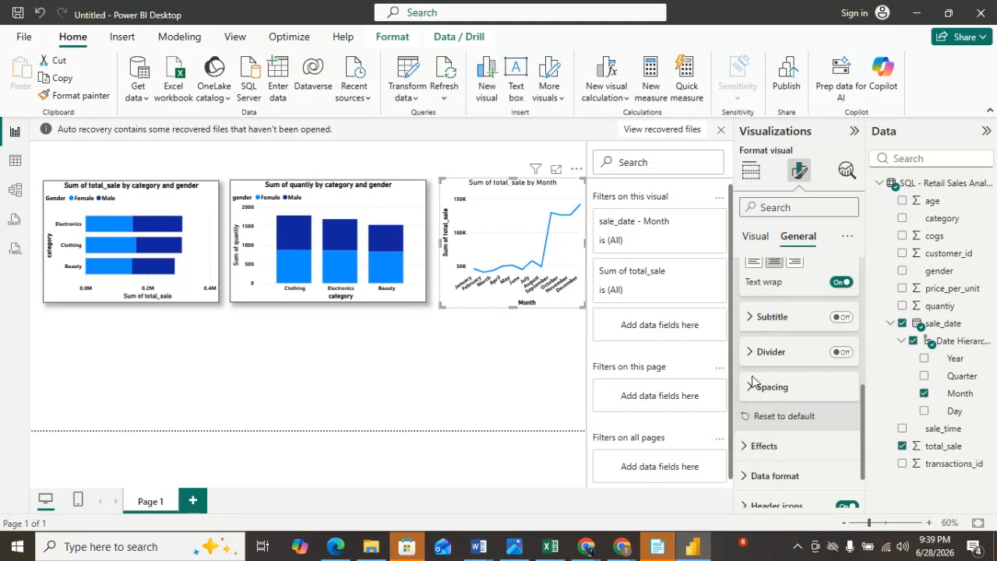
{"action": "left_click", "coordinate": [746, 446]}
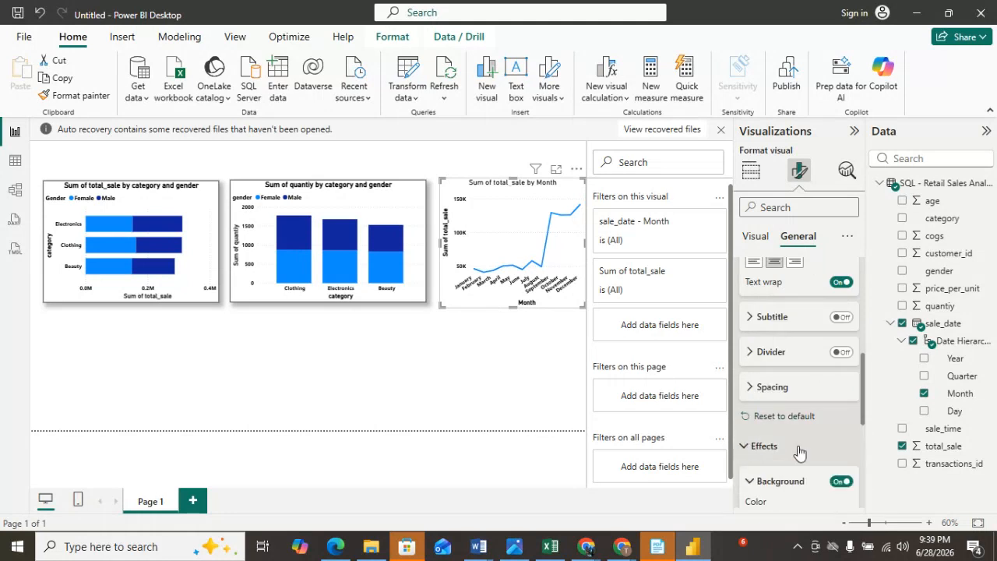
{"action": "scroll", "coordinate": [799, 456], "scroll_direction": "down", "scroll_amount": 2}
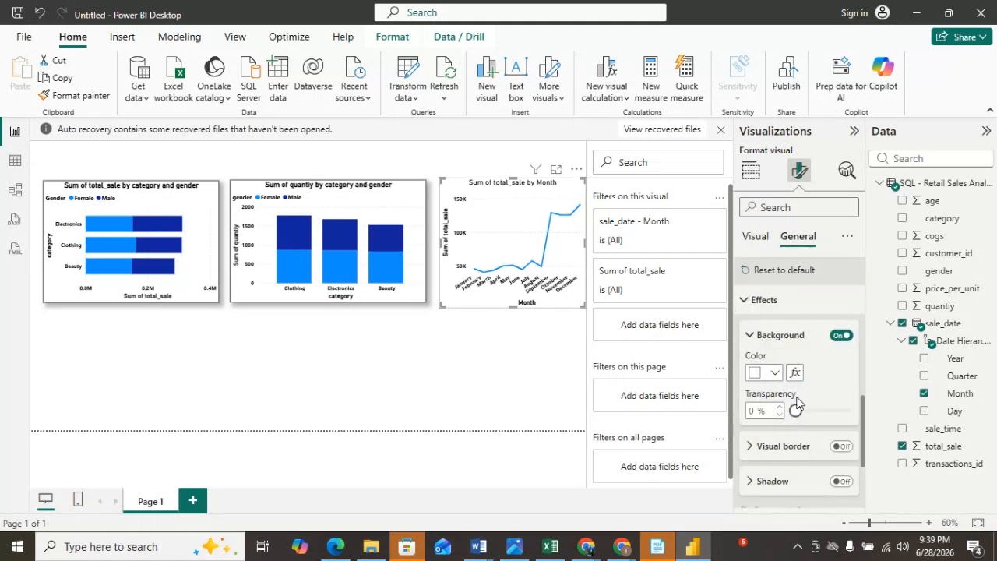
{"action": "left_click", "coordinate": [753, 446]}
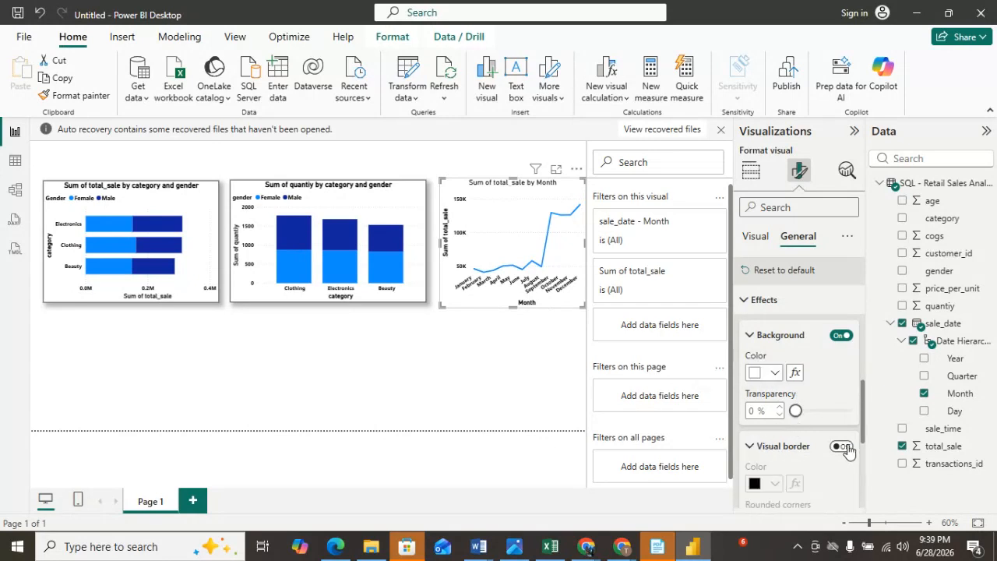
{"action": "scroll", "coordinate": [841, 448], "scroll_direction": "down", "scroll_amount": 3}
{"action": "left_click", "coordinate": [842, 300]}
{"action": "left_click_drag", "start_coordinate": [796, 381], "coordinate": [803, 382]}
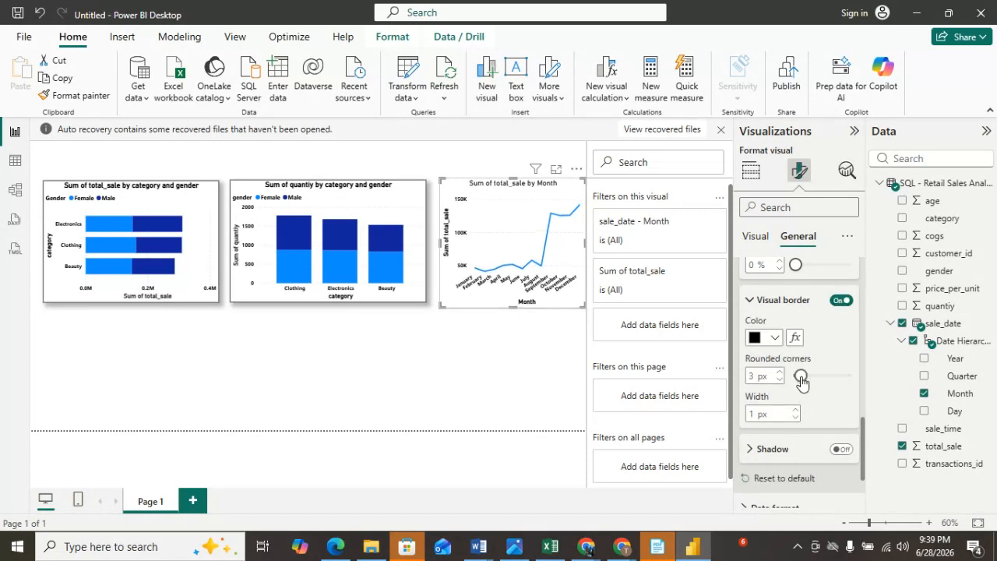
Turn on a black shadow for the line chart.
{"action": "left_click", "coordinate": [753, 449]}
{"action": "scroll", "coordinate": [816, 459], "scroll_direction": "down", "scroll_amount": 1}
{"action": "scroll", "coordinate": [815, 465], "scroll_direction": "down", "scroll_amount": 1}
{"action": "left_click", "coordinate": [842, 376]}
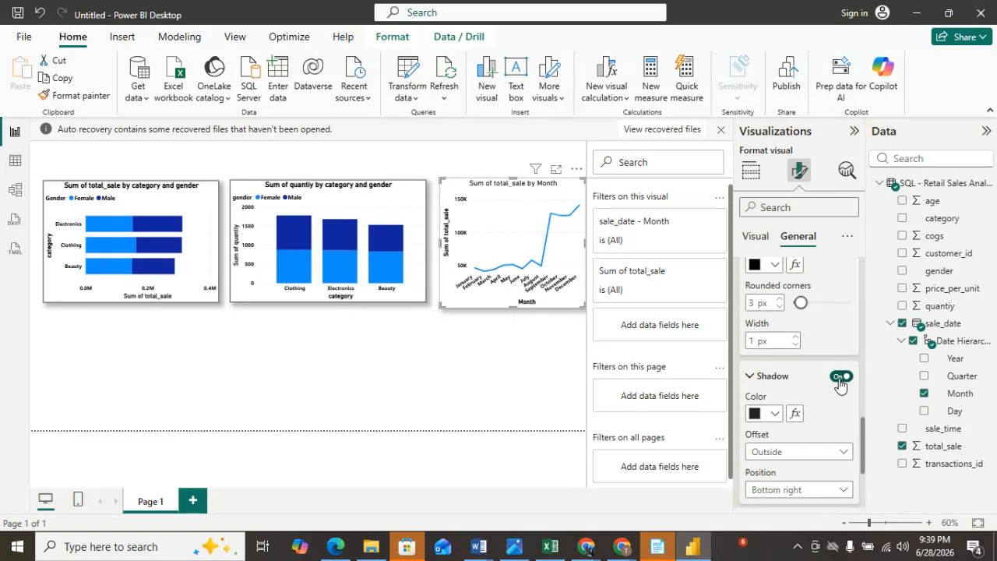
{"action": "left_click", "coordinate": [776, 414]}
{"action": "left_click", "coordinate": [765, 320]}
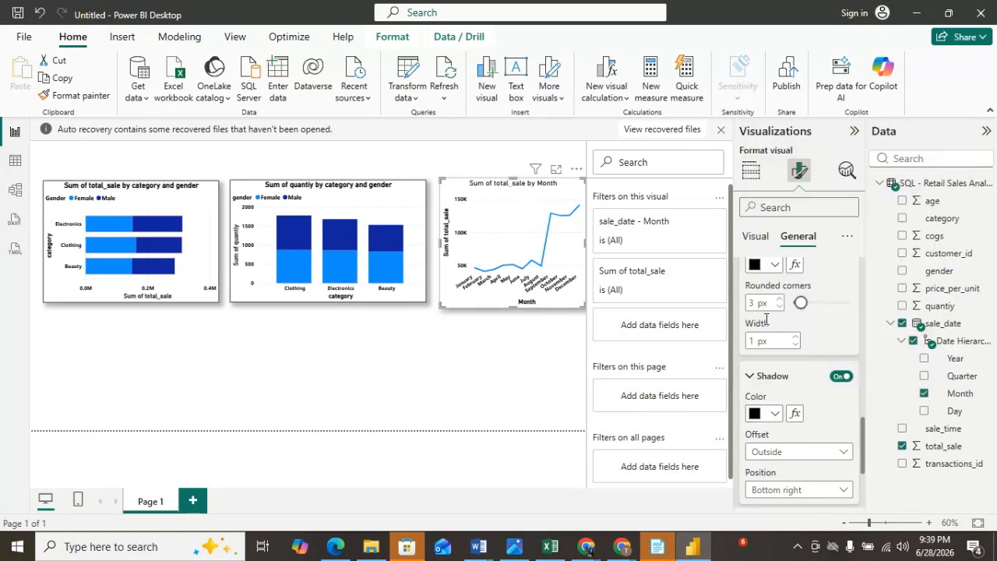
Resize the line chart slightly so it lines up with the neighbouring column chart.
{"action": "left_click", "coordinate": [553, 371]}
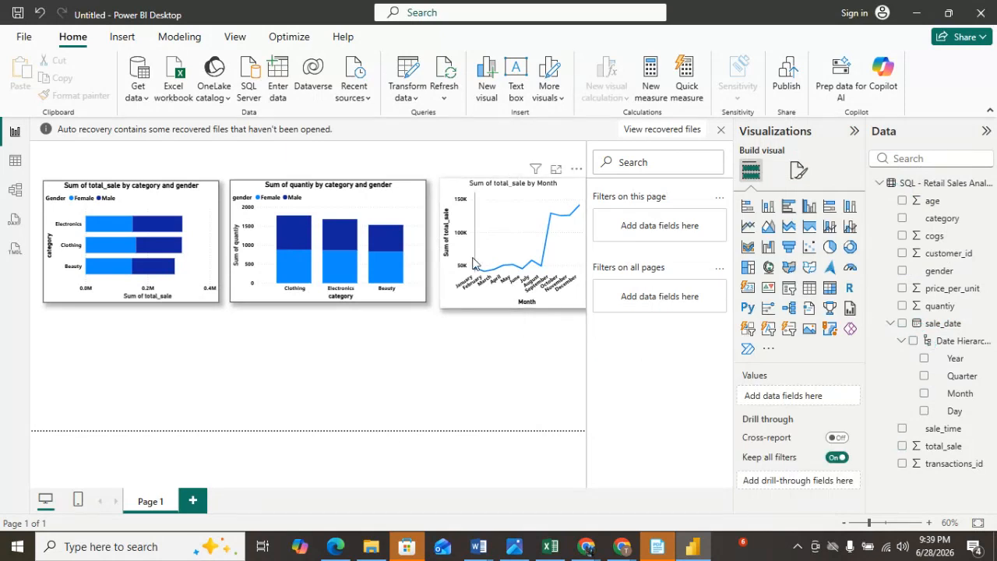
{"action": "left_click", "coordinate": [443, 191]}
{"action": "left_click_drag", "start_coordinate": [443, 300], "coordinate": [439, 299]}
{"action": "left_click", "coordinate": [269, 355]}
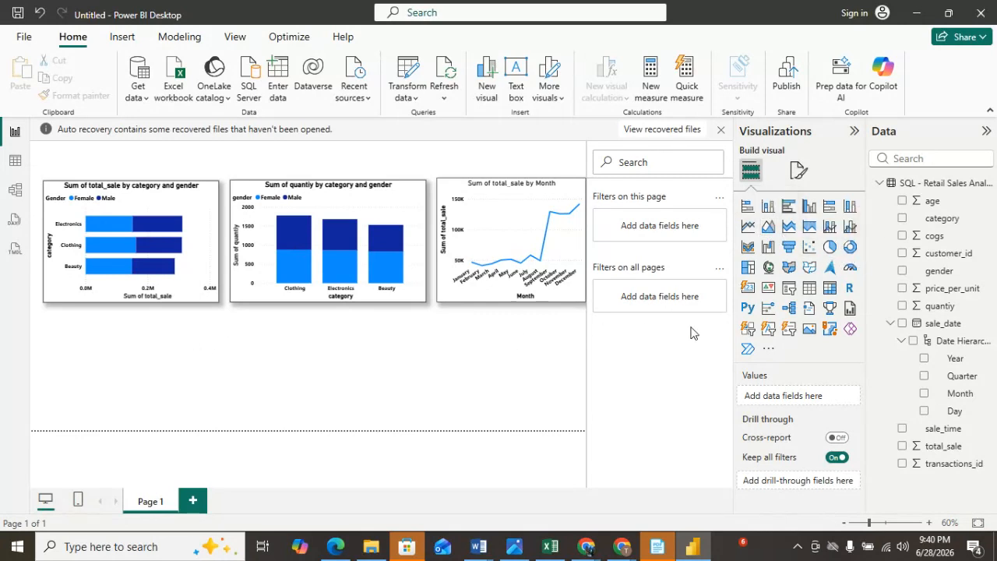
Add a pie chart below the bar chart with gender as the legend and total_sale as the values.
{"action": "left_click", "coordinate": [830, 247]}
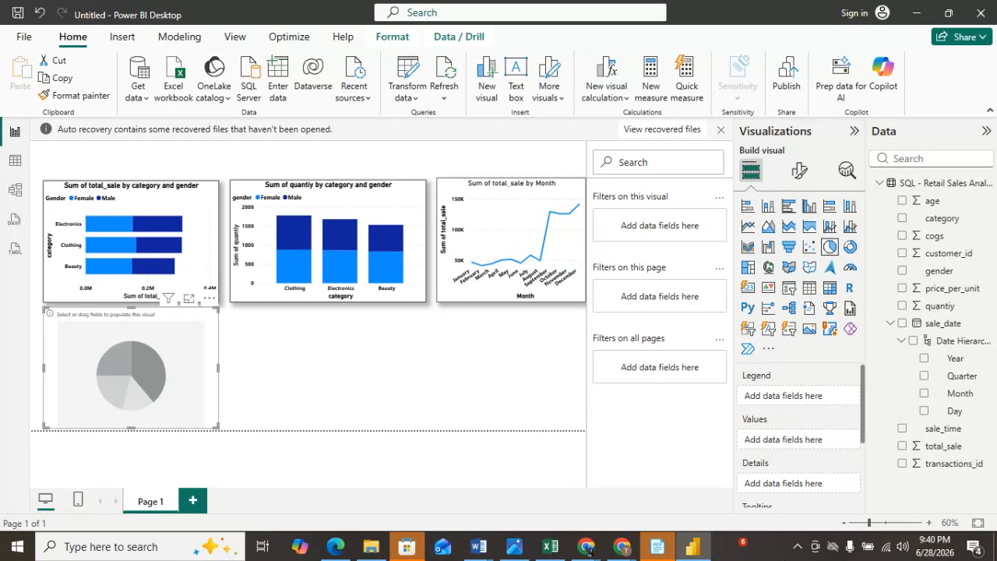
{"action": "left_click_drag", "start_coordinate": [944, 275], "coordinate": [804, 400]}
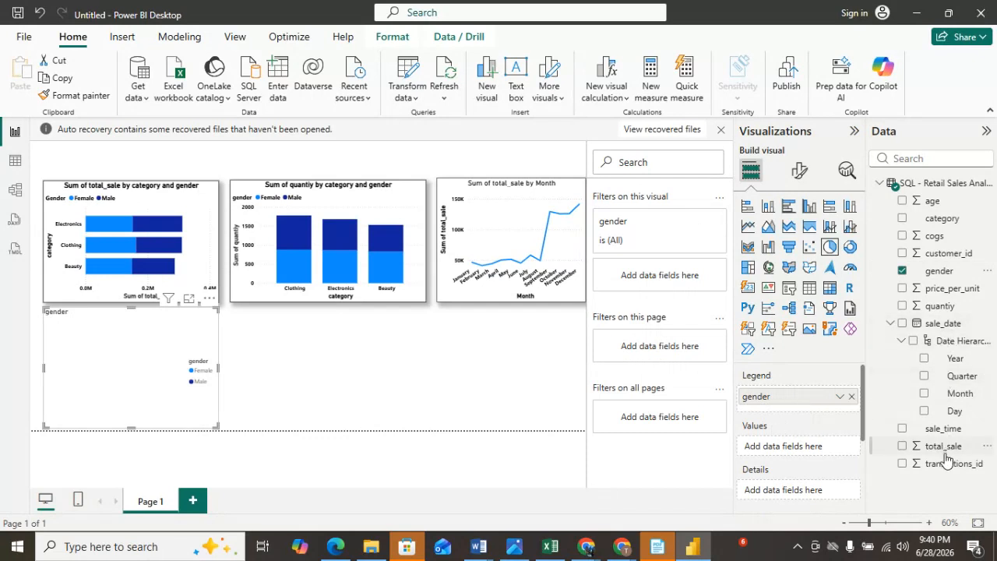
{"action": "left_click_drag", "start_coordinate": [940, 451], "coordinate": [783, 454]}
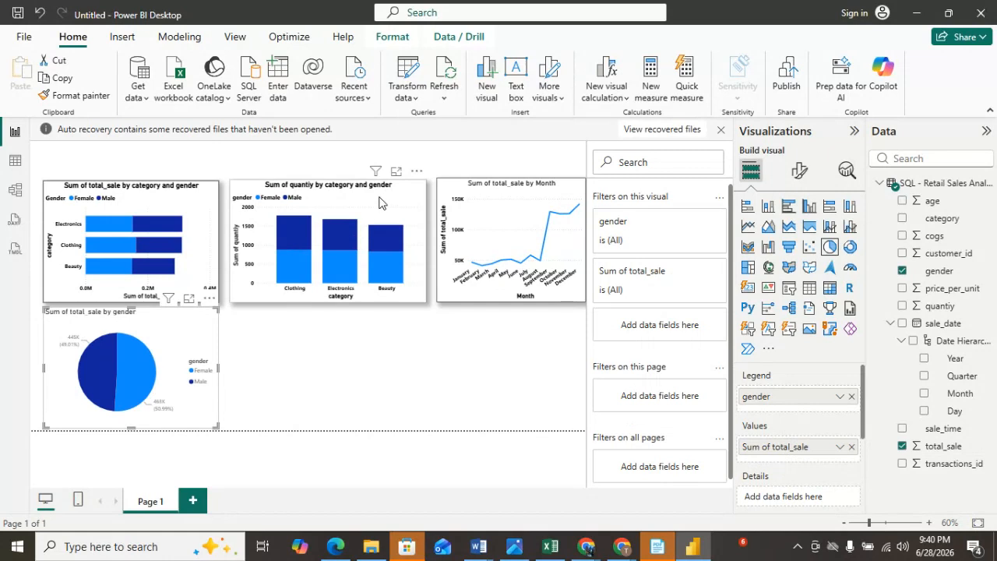
Copy the column chart's formatting onto the pie chart with the Format painter.
{"action": "left_click", "coordinate": [66, 95]}
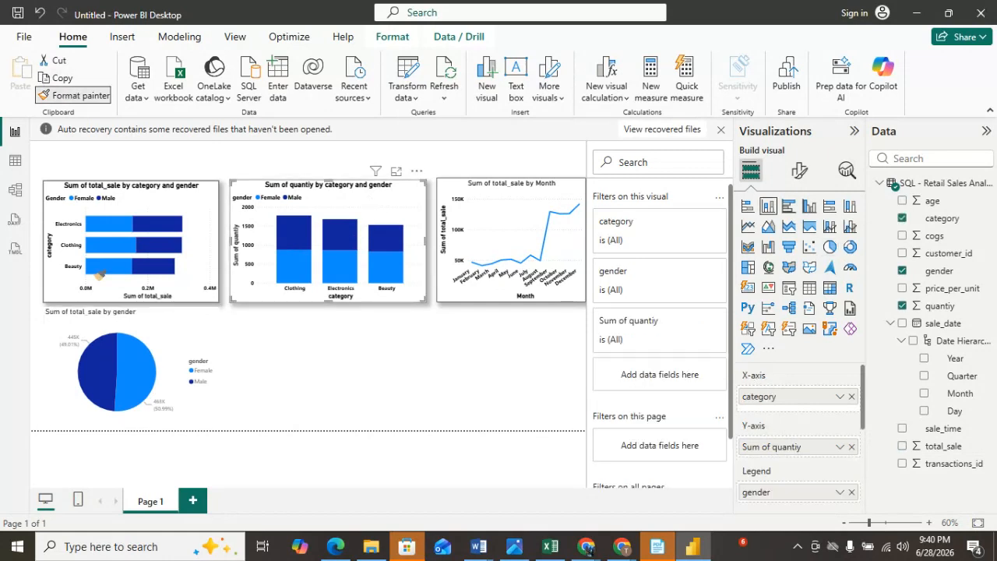
{"action": "left_click", "coordinate": [113, 318]}
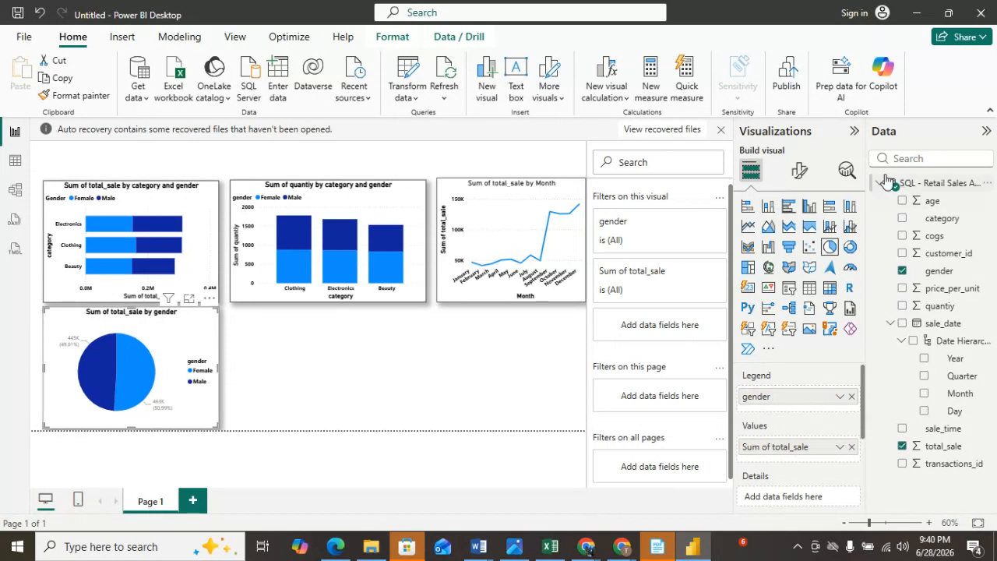
Examine the pie chart's format options for legend, legend text and title, slices, slice colour and border.
{"action": "left_click", "coordinate": [800, 170]}
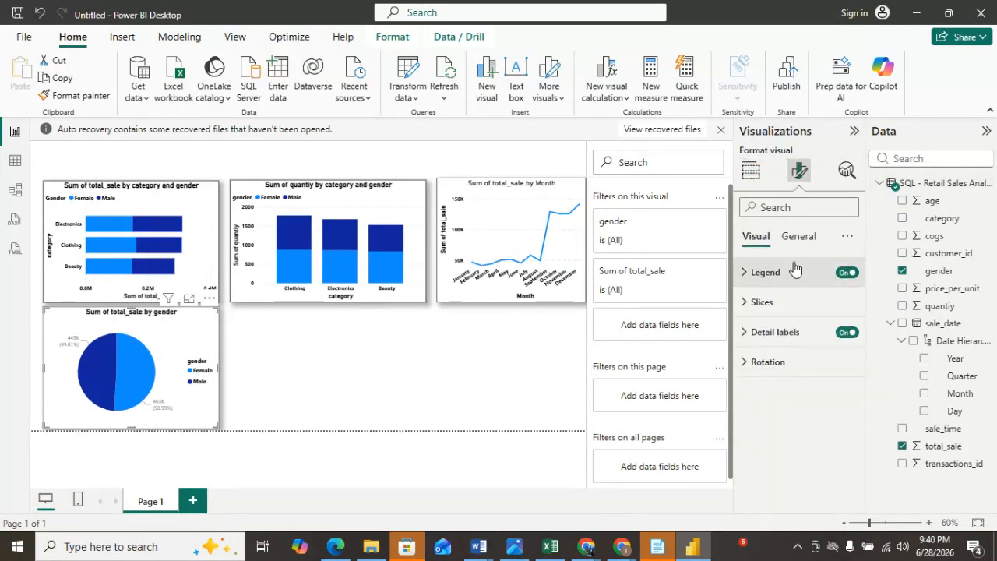
{"action": "left_click", "coordinate": [750, 272]}
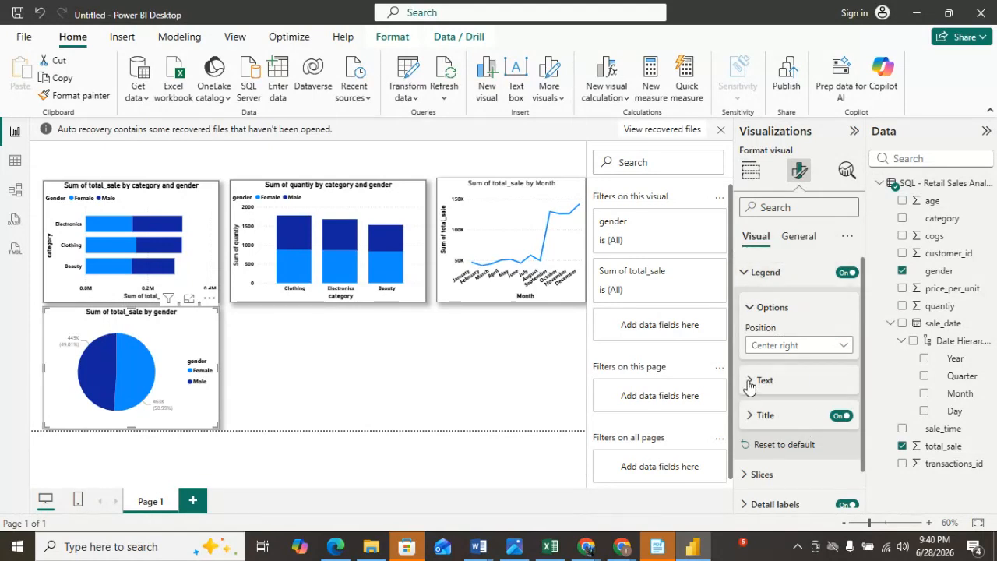
{"action": "scroll", "coordinate": [759, 297], "scroll_direction": "down", "scroll_amount": 2}
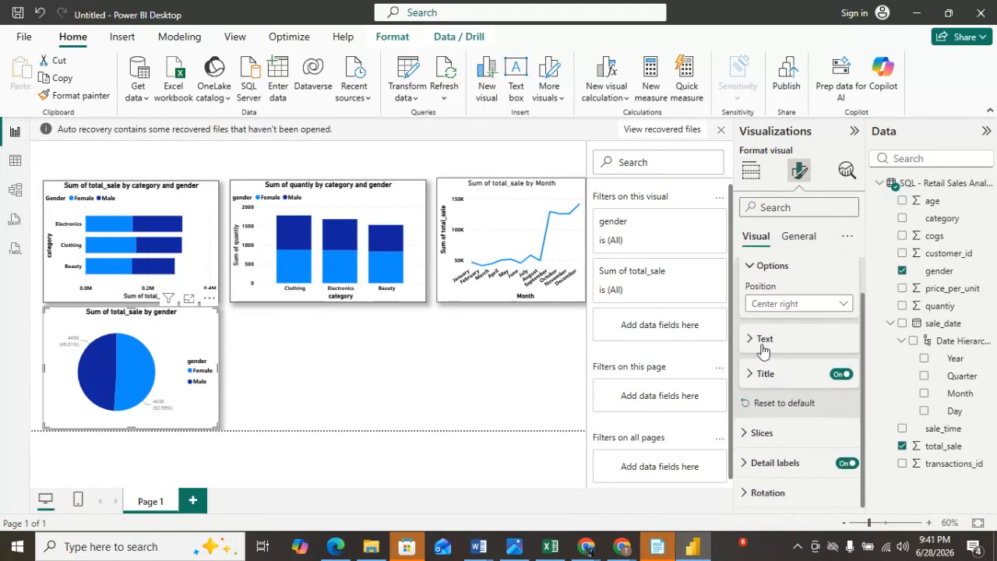
{"action": "left_click", "coordinate": [760, 340]}
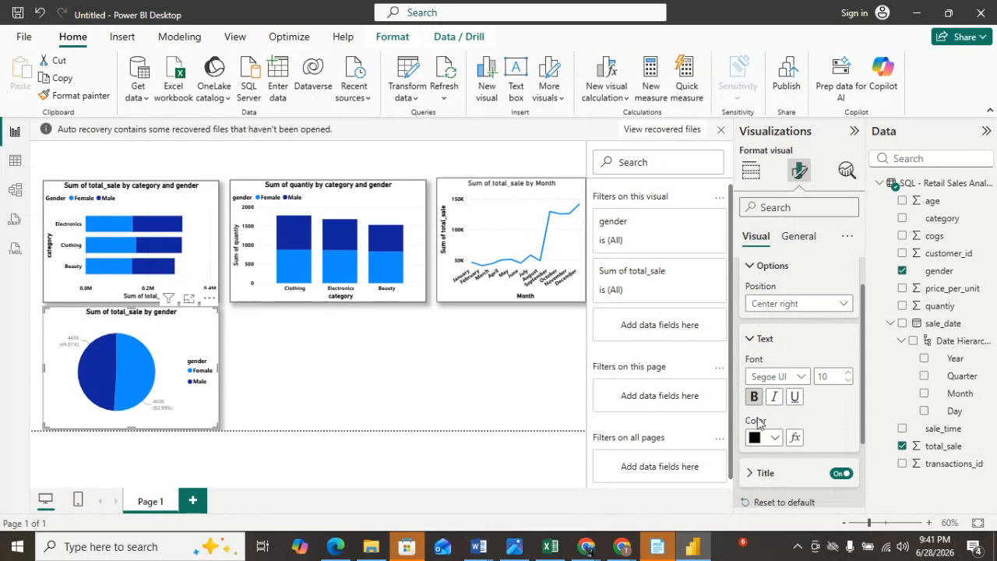
{"action": "left_click", "coordinate": [752, 339]}
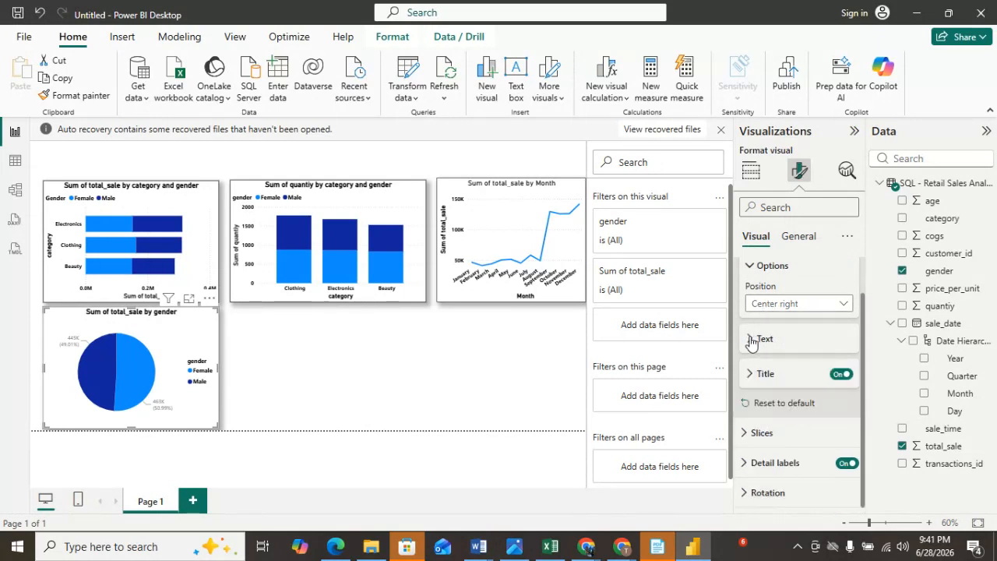
{"action": "left_click", "coordinate": [747, 464]}
{"action": "scroll", "coordinate": [807, 465], "scroll_direction": "down", "scroll_amount": 5}
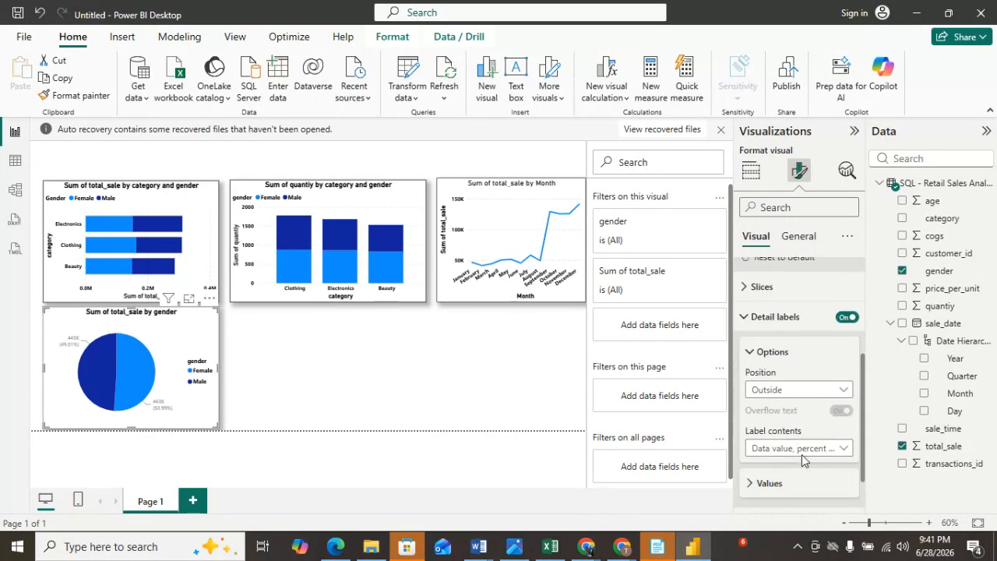
{"action": "scroll", "coordinate": [806, 328], "scroll_direction": "up", "scroll_amount": 6}
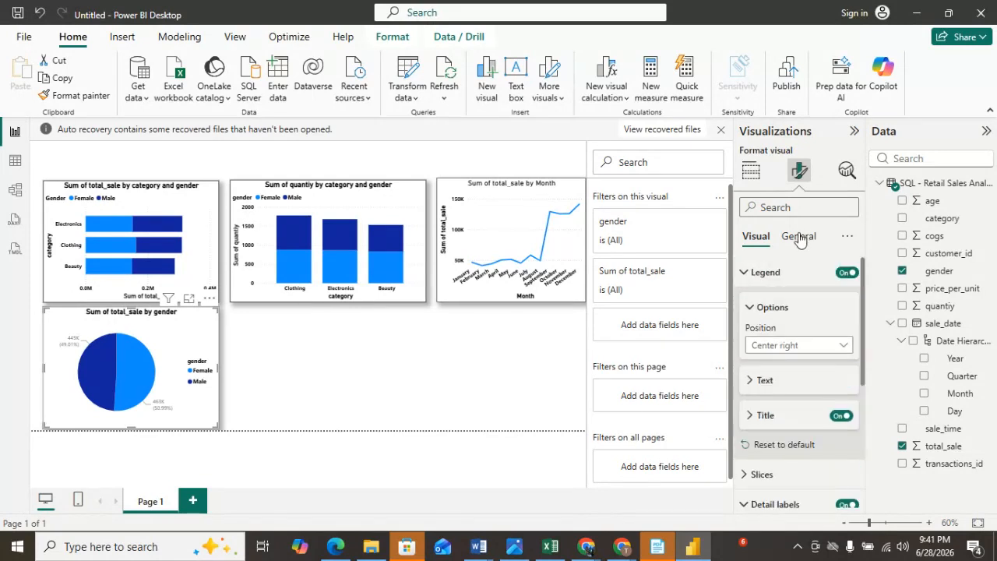
{"action": "left_click", "coordinate": [800, 238]}
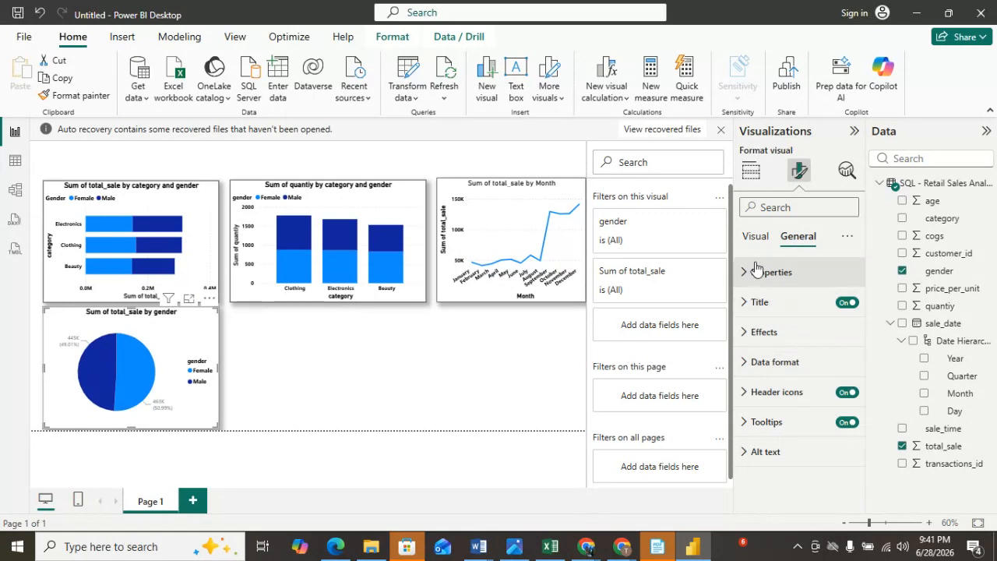
{"action": "left_click", "coordinate": [754, 236]}
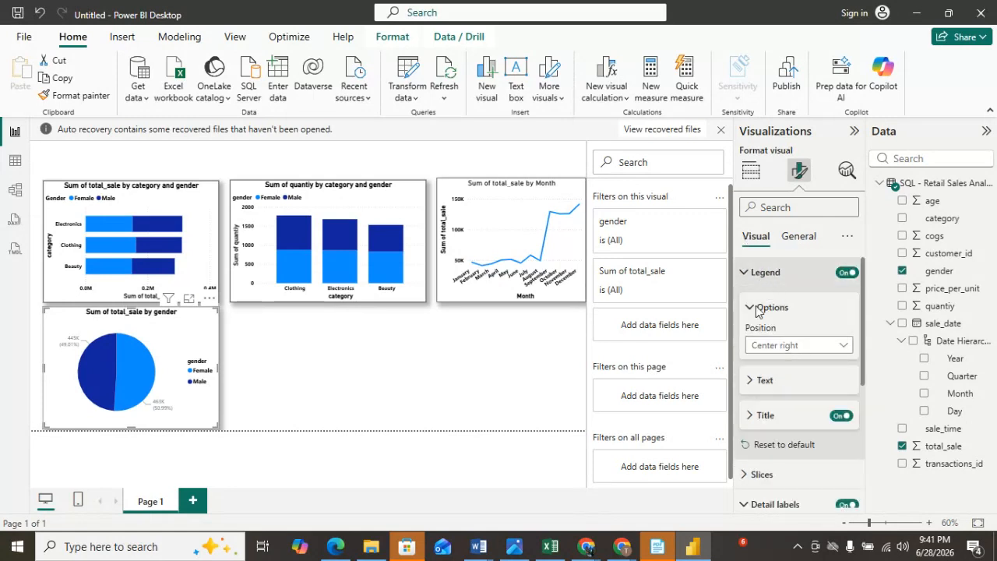
{"action": "scroll", "coordinate": [785, 340], "scroll_direction": "down", "scroll_amount": 1}
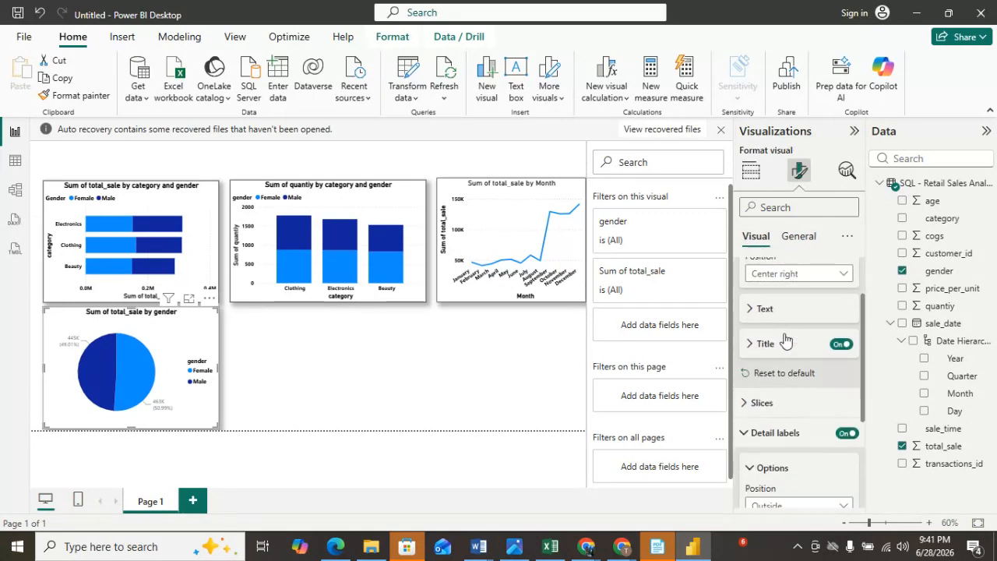
{"action": "left_click", "coordinate": [751, 309]}
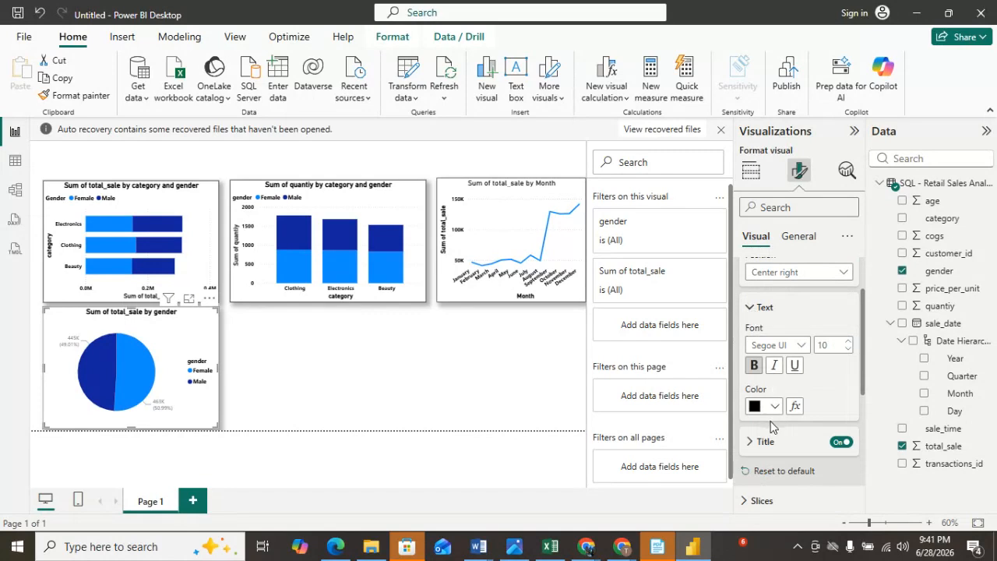
{"action": "left_click", "coordinate": [753, 310]}
{"action": "left_click", "coordinate": [751, 345]}
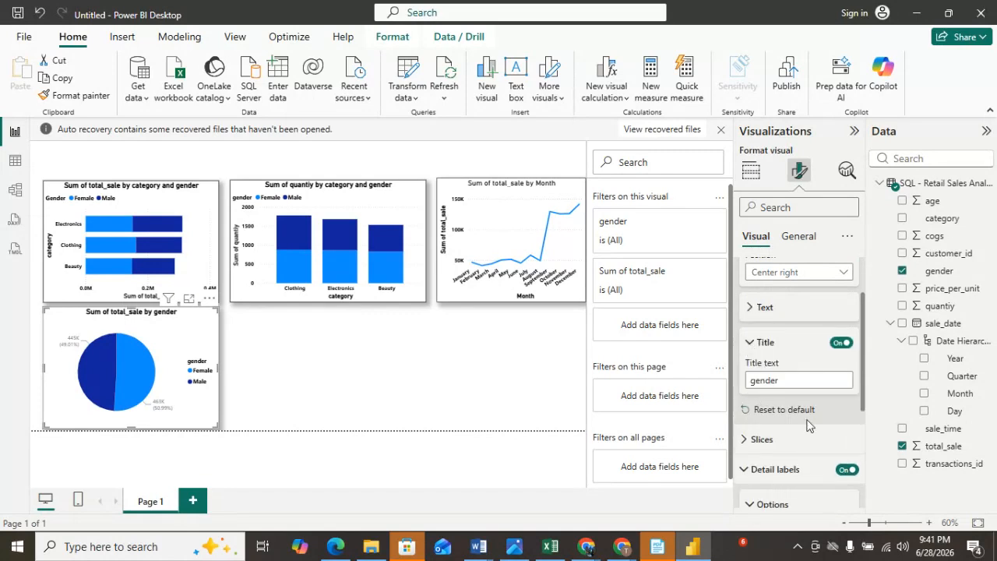
{"action": "scroll", "coordinate": [810, 425], "scroll_direction": "down", "scroll_amount": 2}
{"action": "left_click", "coordinate": [748, 368]}
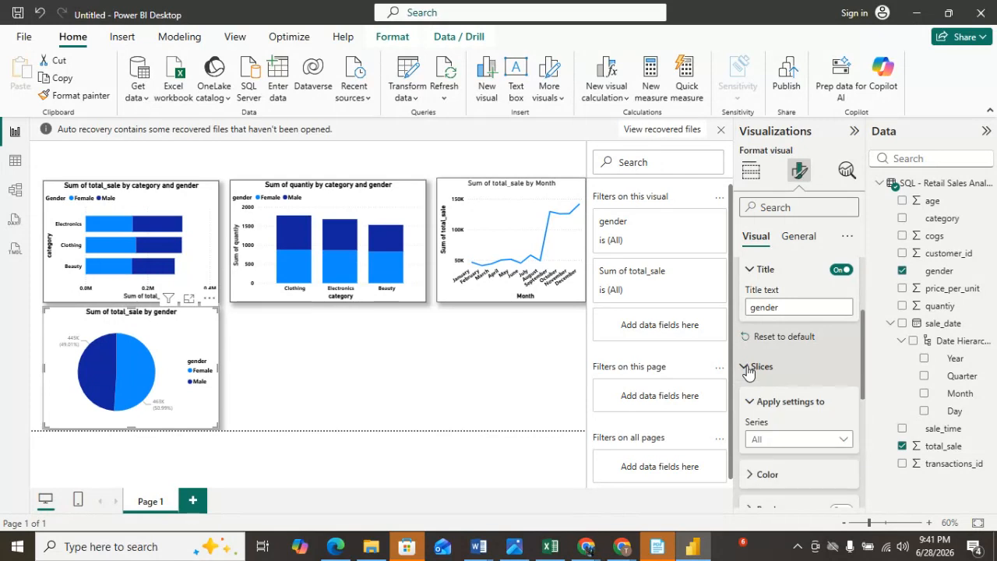
{"action": "scroll", "coordinate": [749, 343], "scroll_direction": "down", "scroll_amount": 4}
{"action": "left_click", "coordinate": [751, 330]}
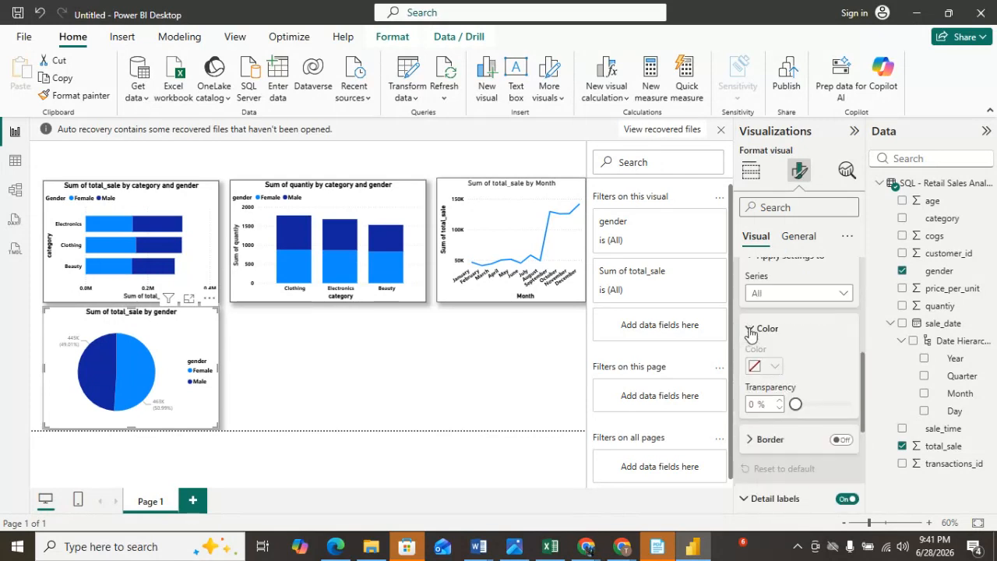
{"action": "left_click", "coordinate": [750, 329]}
{"action": "left_click", "coordinate": [753, 363]}
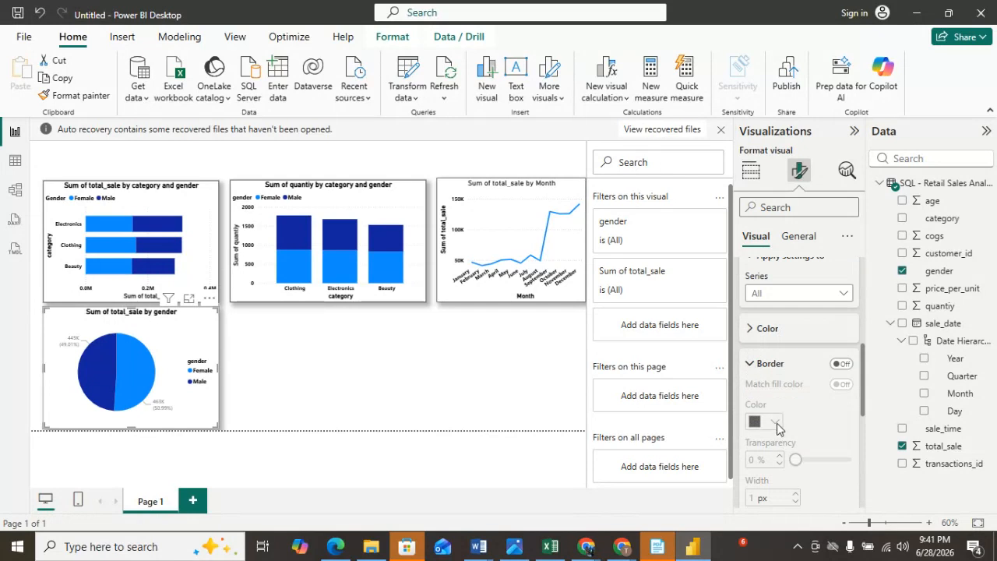
{"action": "left_click", "coordinate": [751, 364]}
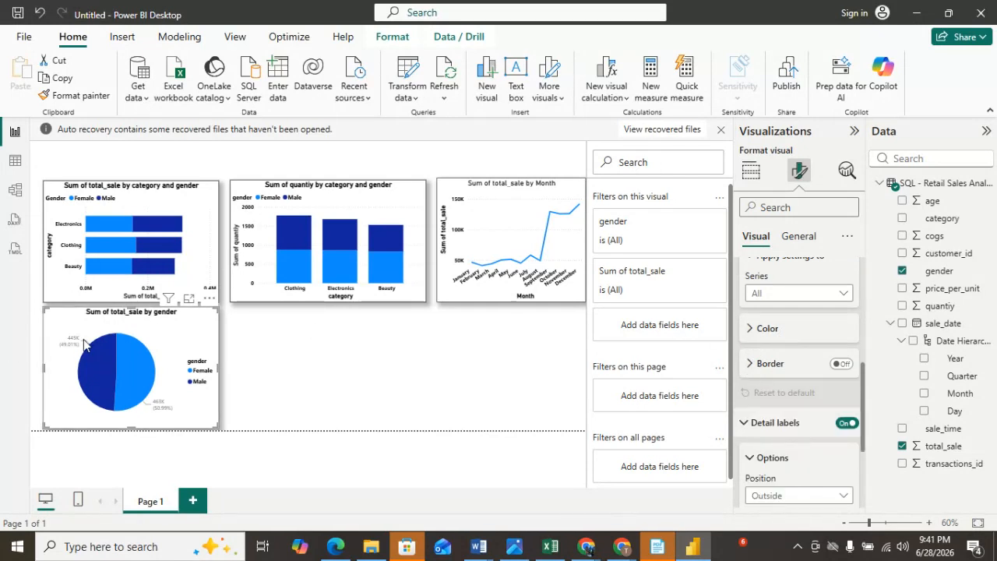
{"action": "left_click", "coordinate": [803, 240]}
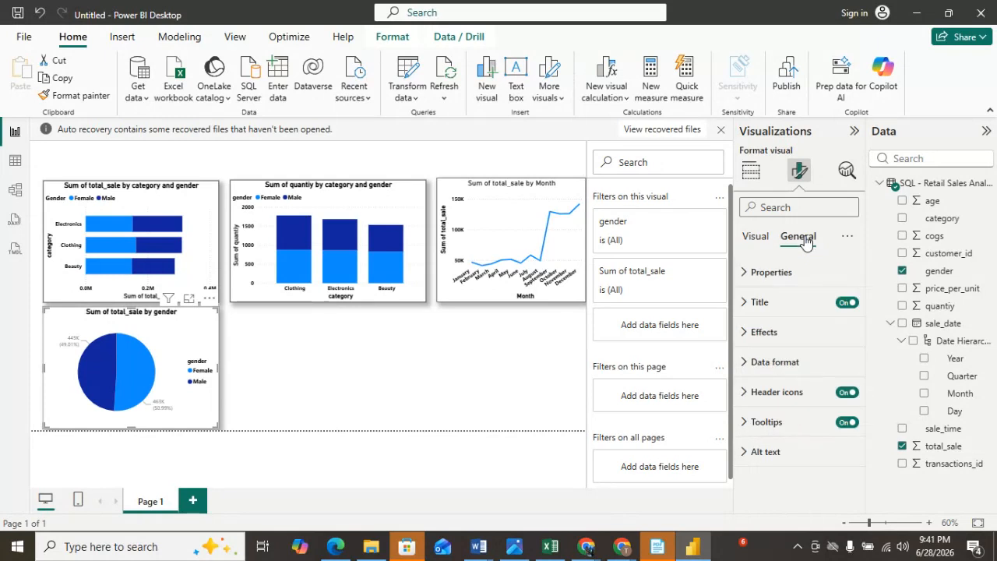
Set the pie chart's detail label values color to black.
{"action": "left_click", "coordinate": [782, 341]}
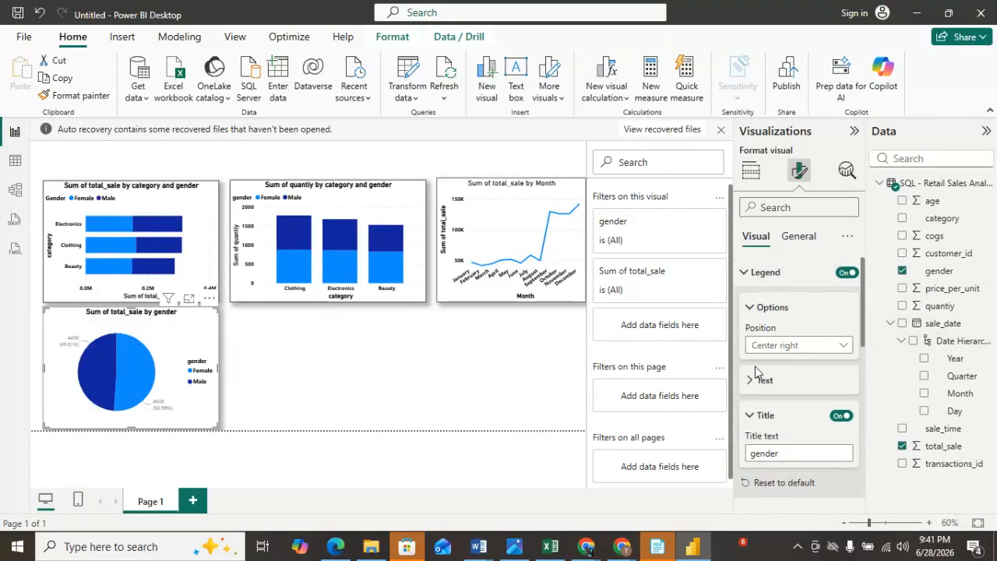
{"action": "left_click", "coordinate": [753, 309]}
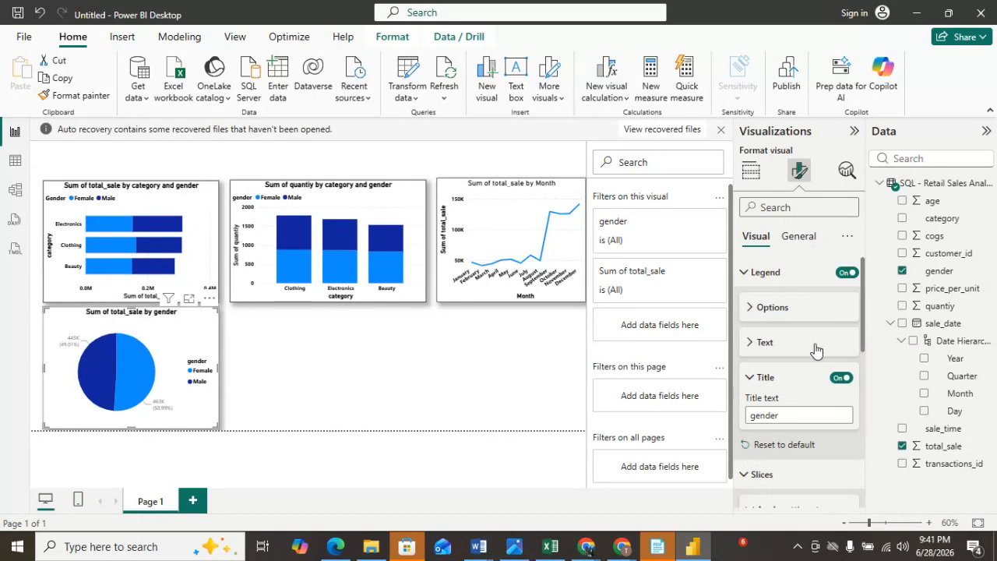
{"action": "left_click", "coordinate": [746, 273]}
{"action": "left_click", "coordinate": [747, 305]}
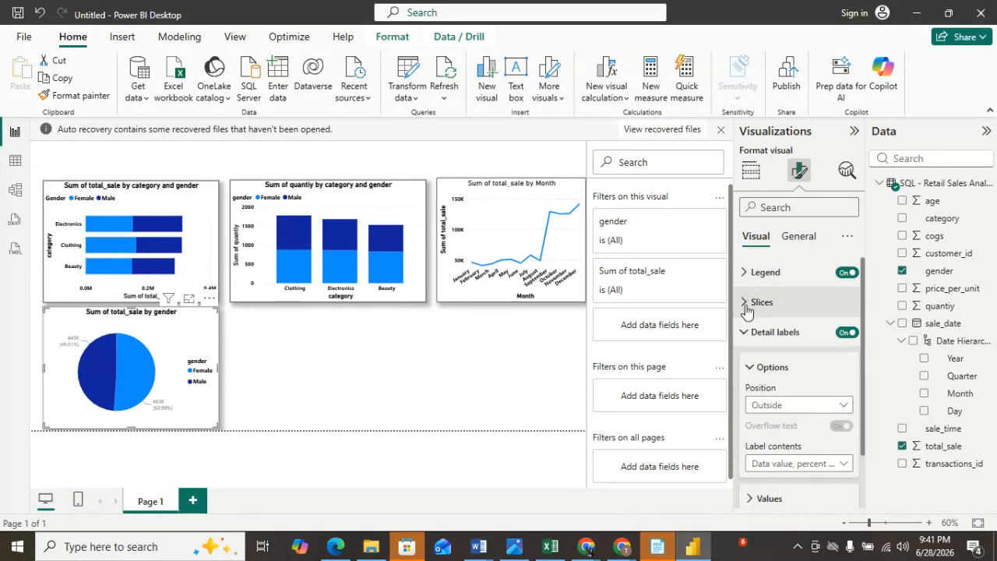
{"action": "left_click", "coordinate": [747, 335]}
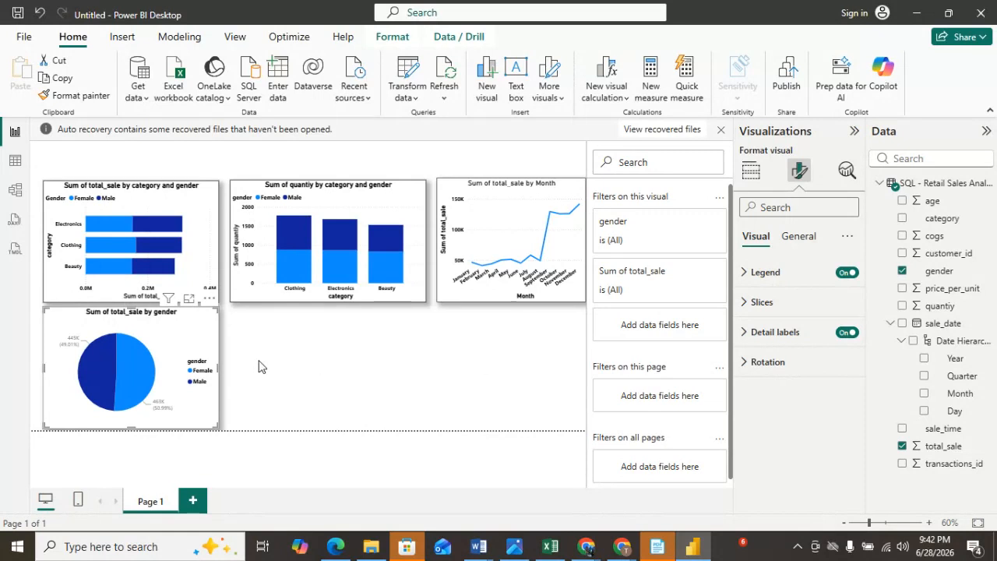
{"action": "left_click", "coordinate": [746, 333]}
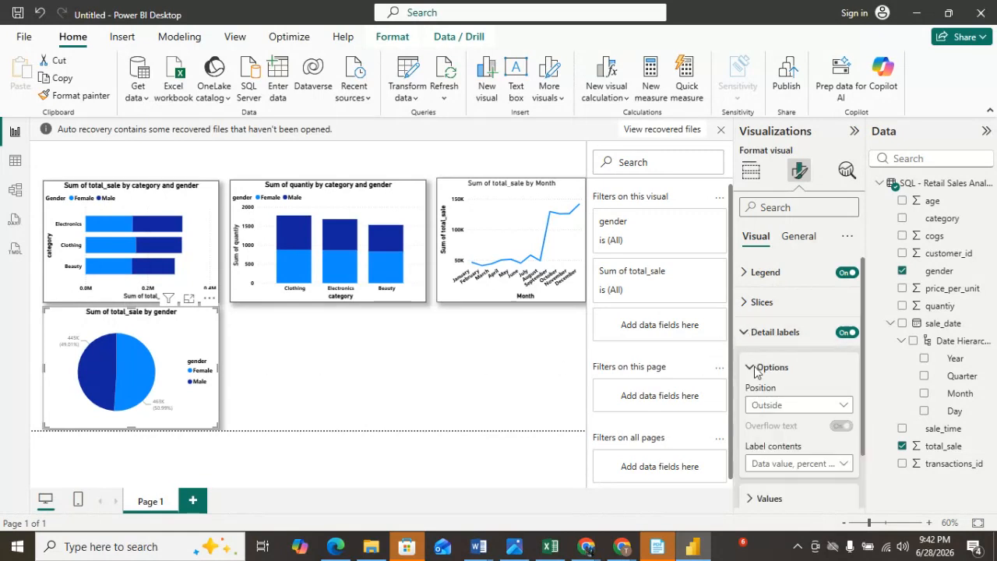
{"action": "scroll", "coordinate": [787, 430], "scroll_direction": "down", "scroll_amount": 1}
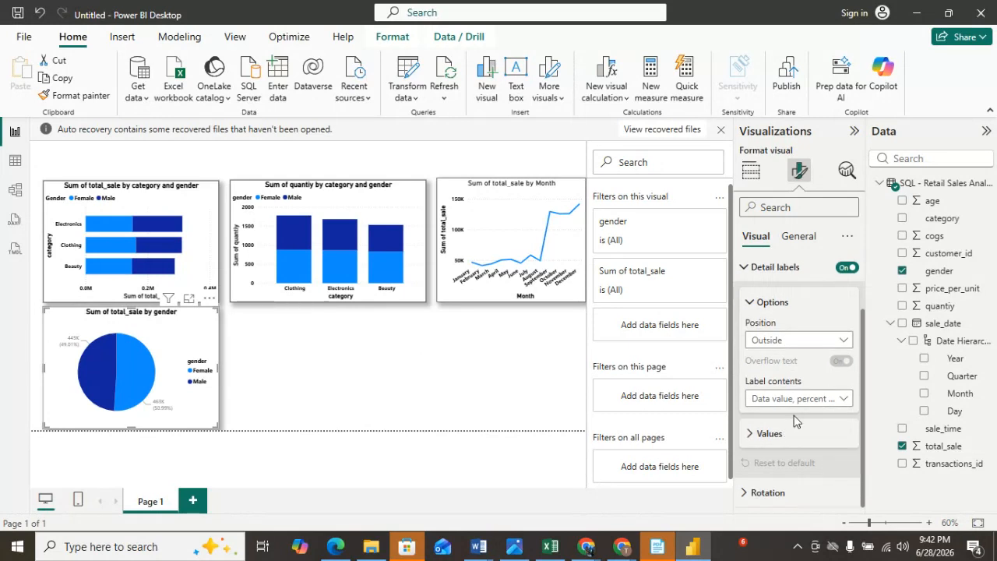
{"action": "left_click", "coordinate": [751, 441]}
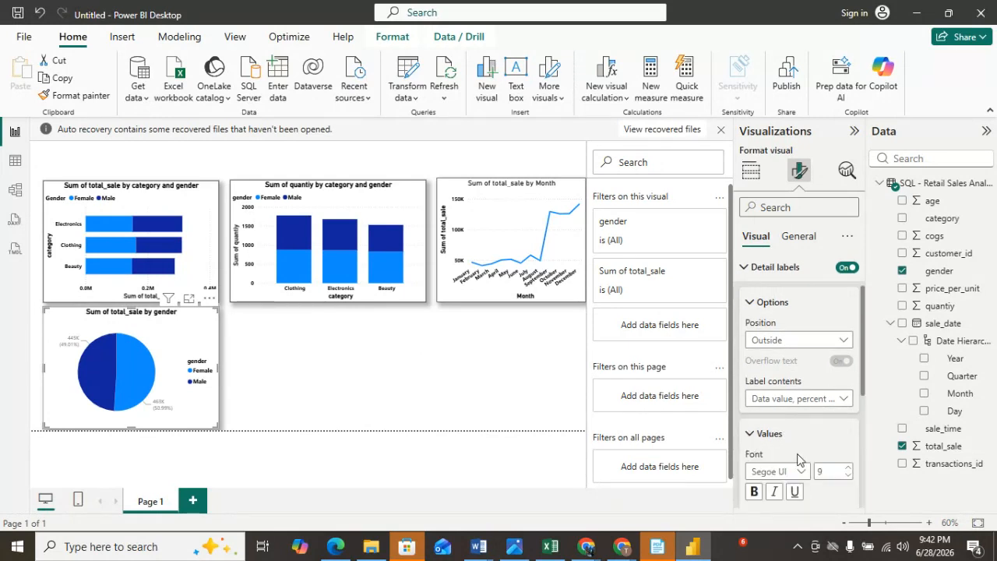
{"action": "scroll", "coordinate": [811, 464], "scroll_direction": "down", "scroll_amount": 2}
{"action": "left_click", "coordinate": [753, 346]}
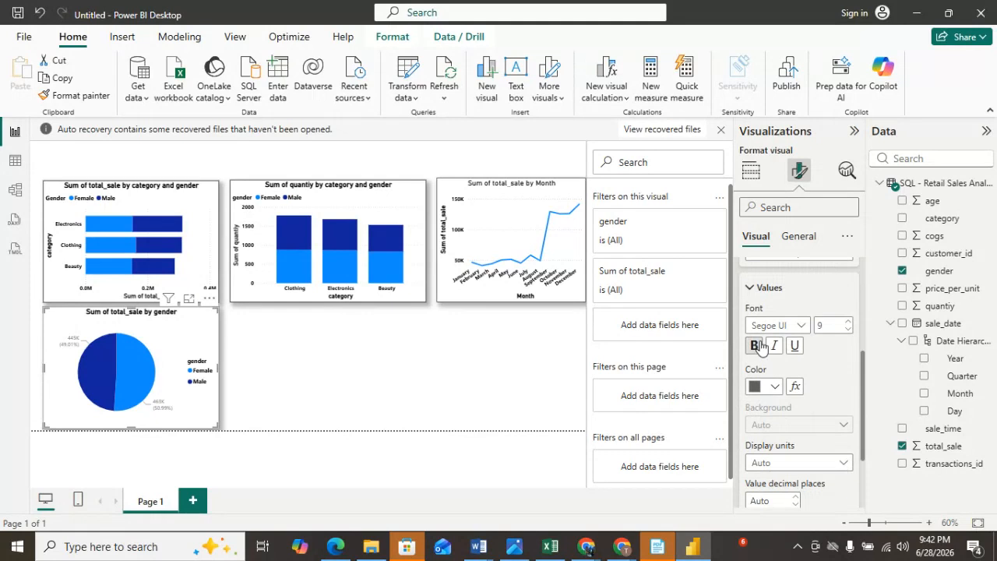
{"action": "left_click", "coordinate": [776, 389]}
{"action": "left_click", "coordinate": [765, 293]}
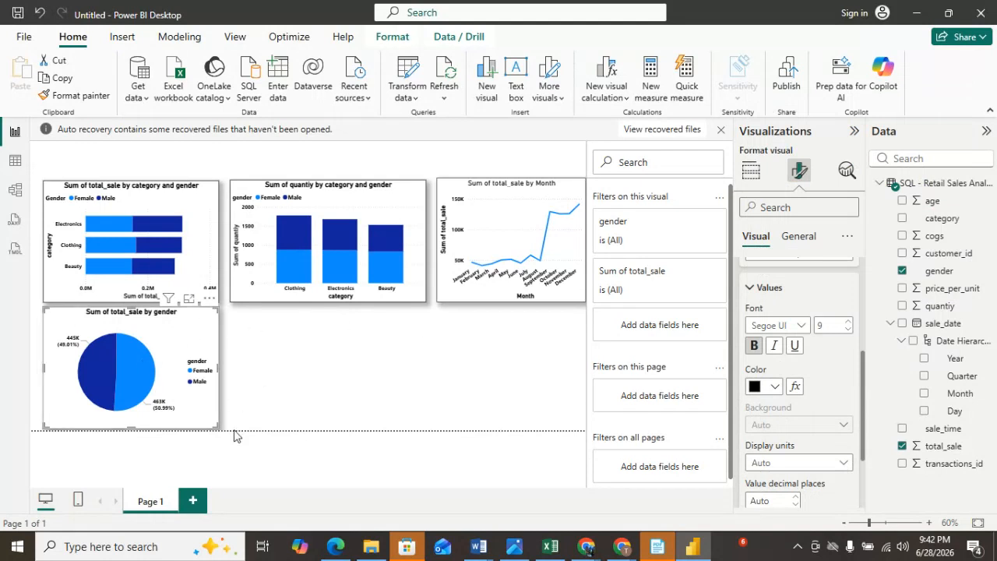
{"action": "left_click", "coordinate": [363, 421]}
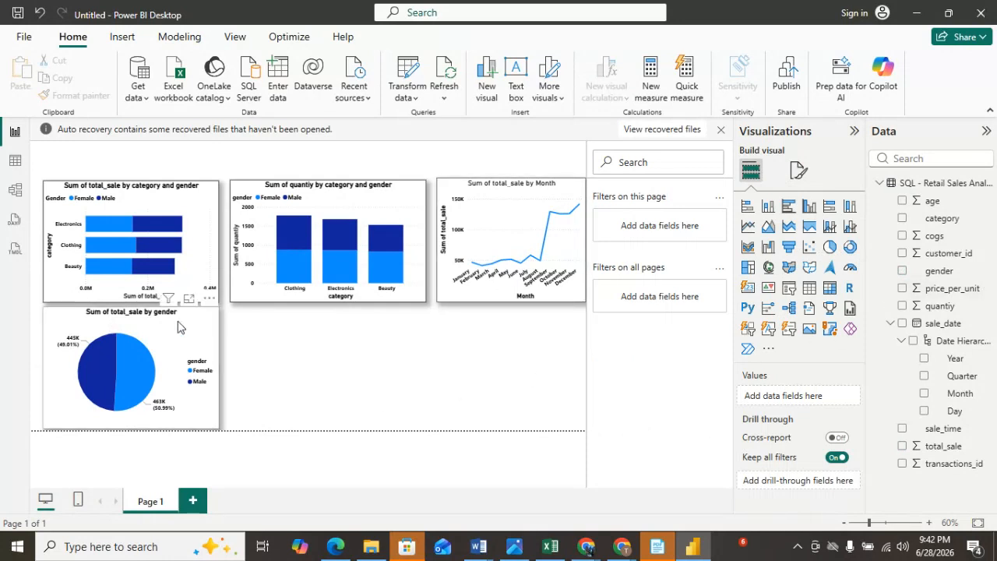
Add a donut chart beside the pie chart with category as the legend and quantiy as the values.
{"action": "left_click", "coordinate": [852, 249]}
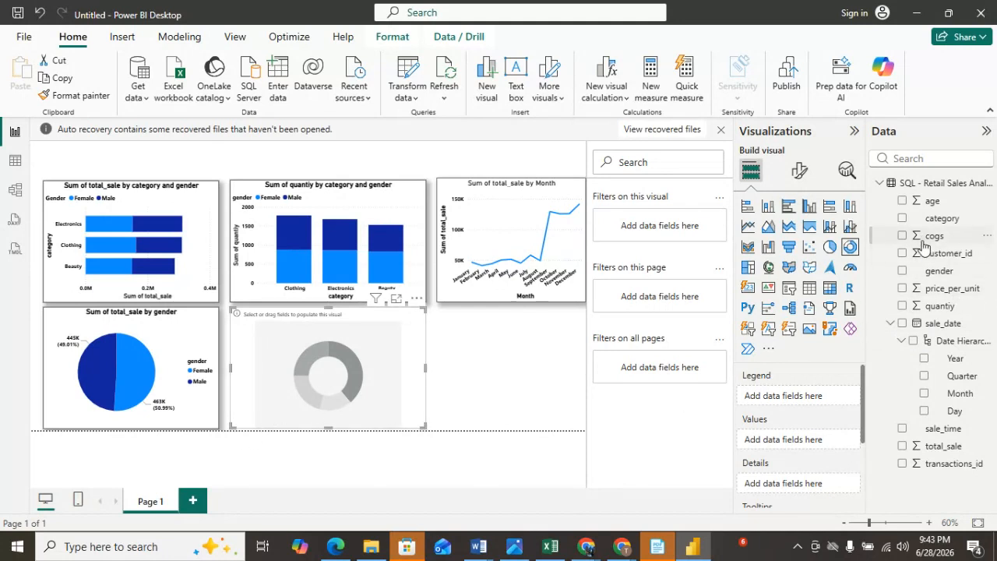
{"action": "left_click_drag", "start_coordinate": [912, 220], "coordinate": [784, 397]}
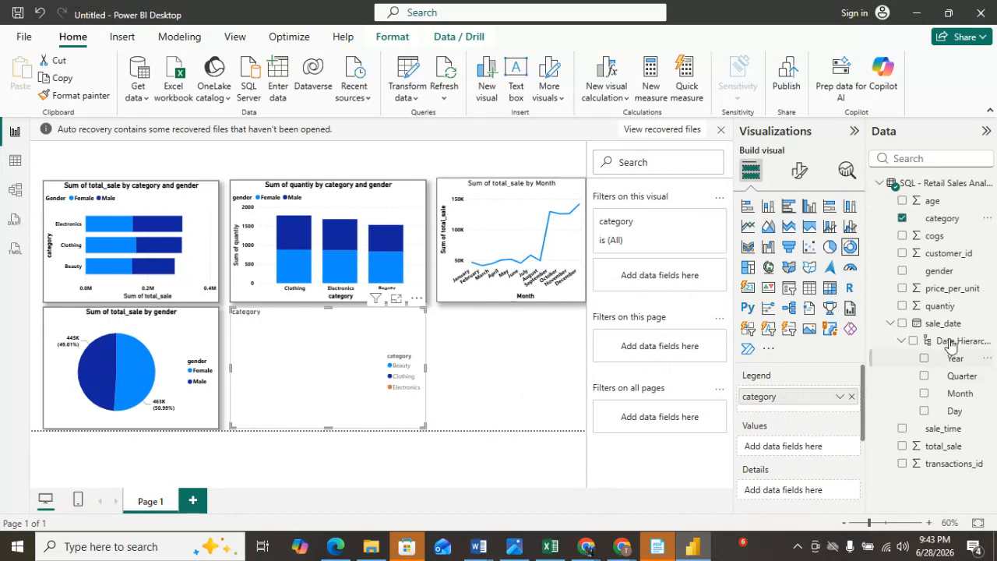
{"action": "left_click_drag", "start_coordinate": [935, 310], "coordinate": [791, 451]}
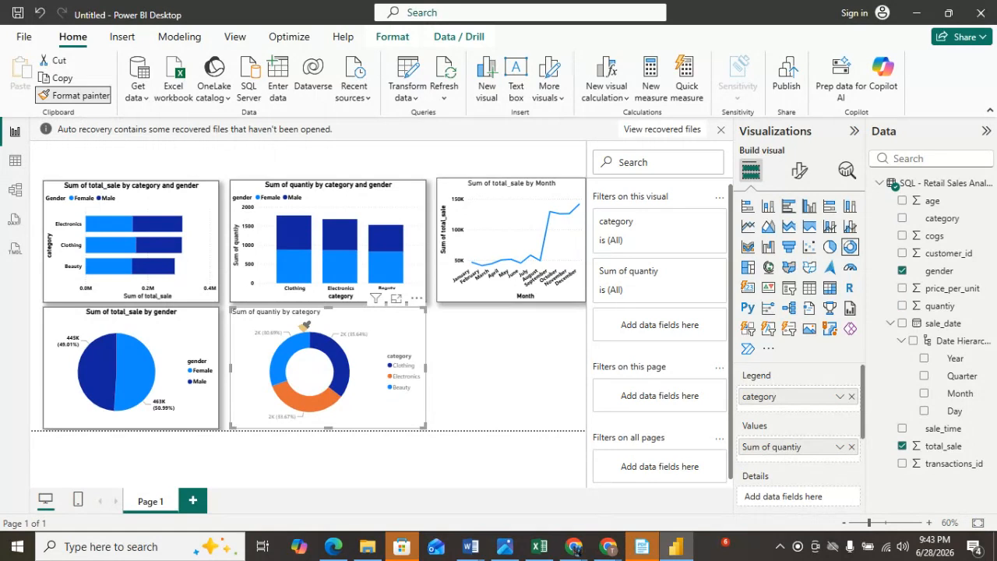
Copy the pie chart's formatting onto the donut chart with the Format painter.
{"action": "left_click", "coordinate": [304, 325]}
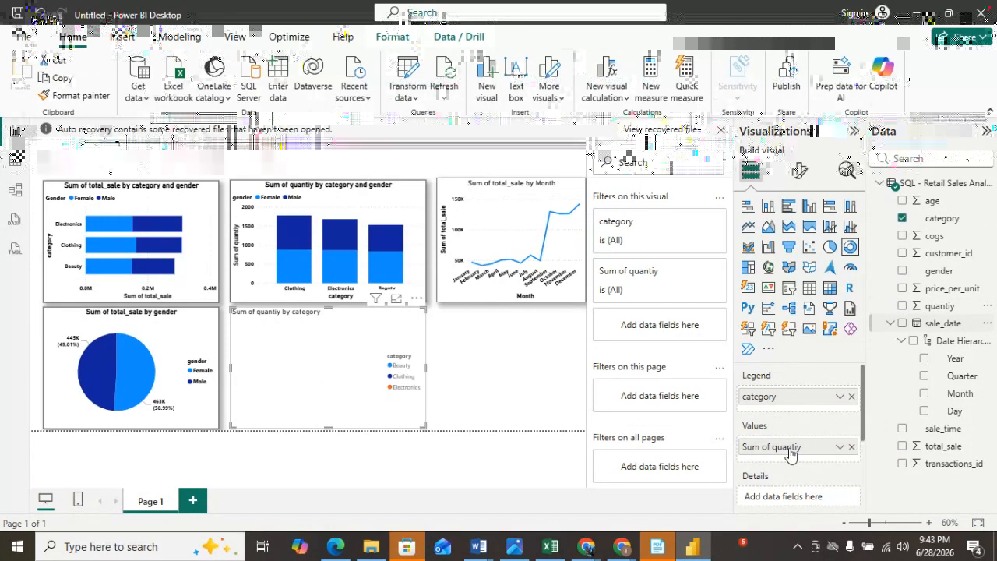
{"action": "left_click", "coordinate": [166, 336]}
{"action": "left_click", "coordinate": [76, 95]}
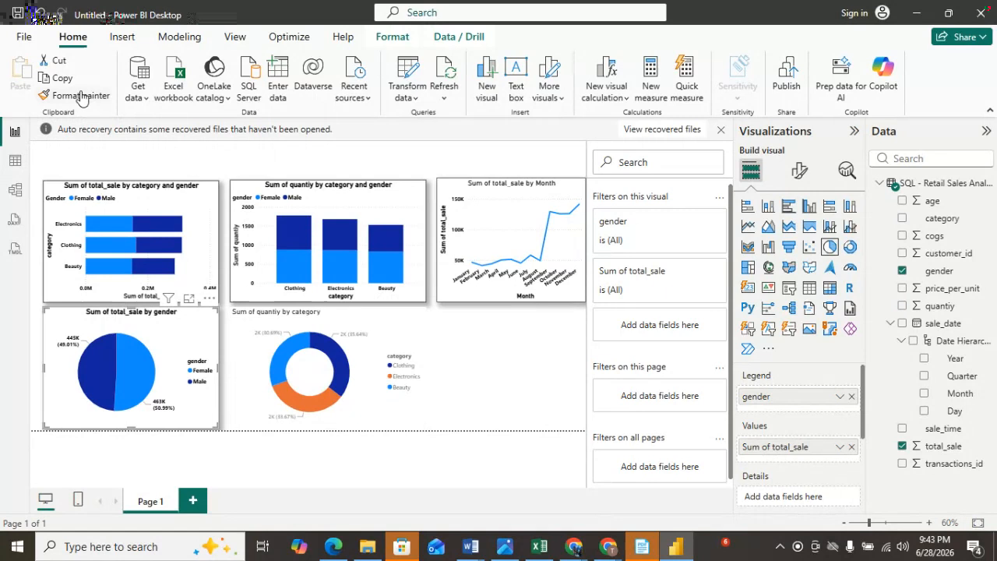
{"action": "left_click", "coordinate": [305, 326]}
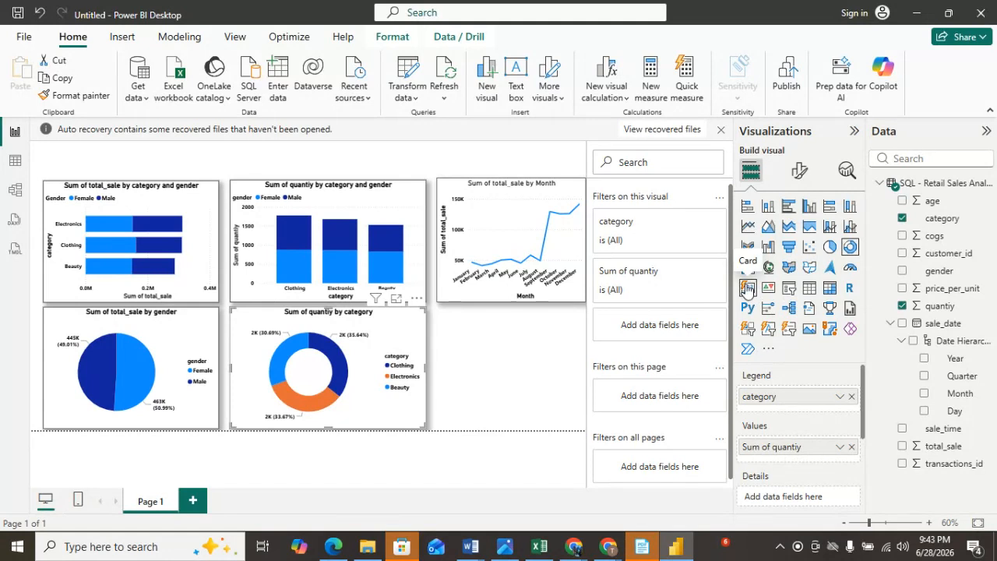
{"action": "left_click", "coordinate": [543, 389]}
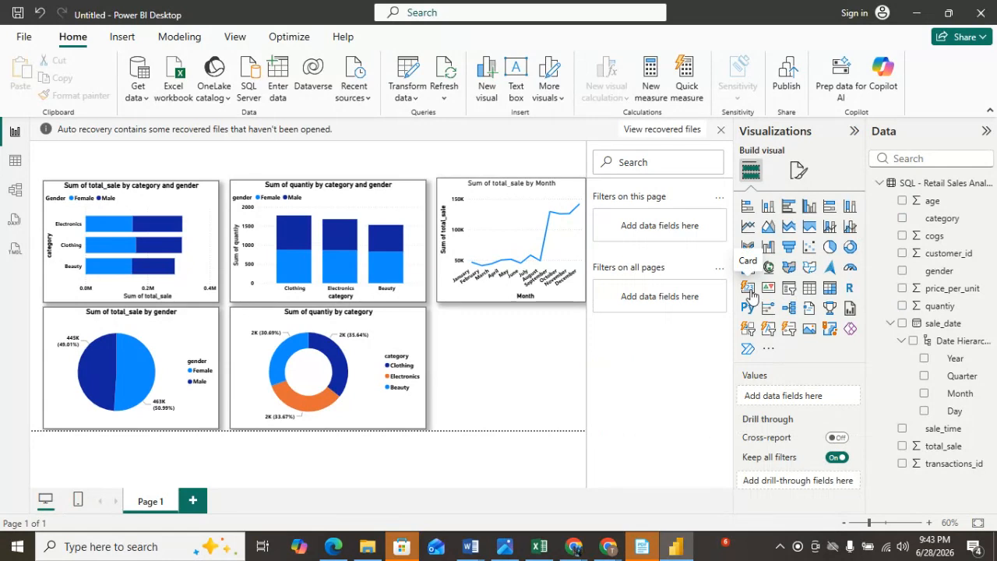
Add a card visual at the top of the page, shrinking the column and line charts to make room for it.
{"action": "left_click", "coordinate": [750, 294]}
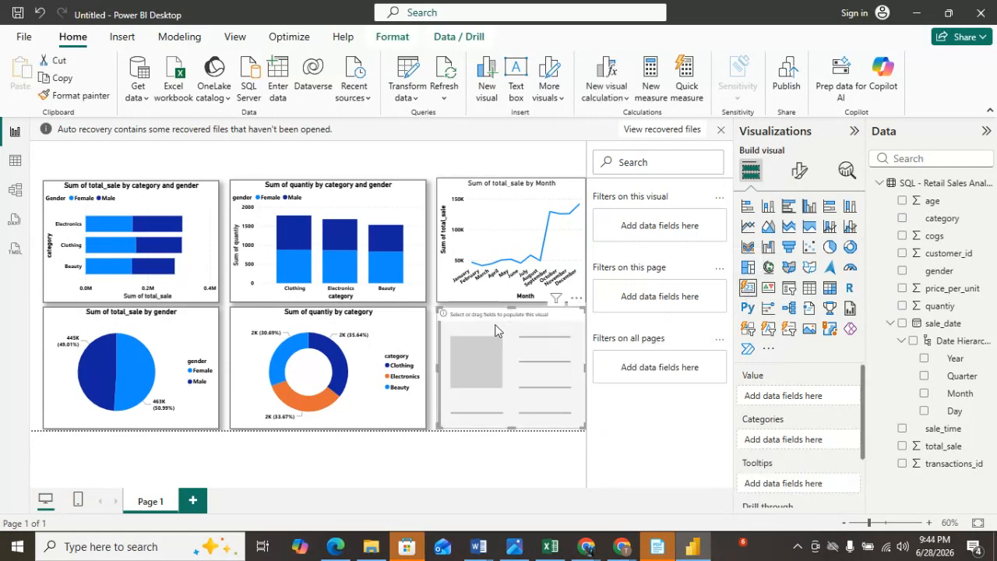
{"action": "left_click_drag", "start_coordinate": [501, 323], "coordinate": [448, 170]}
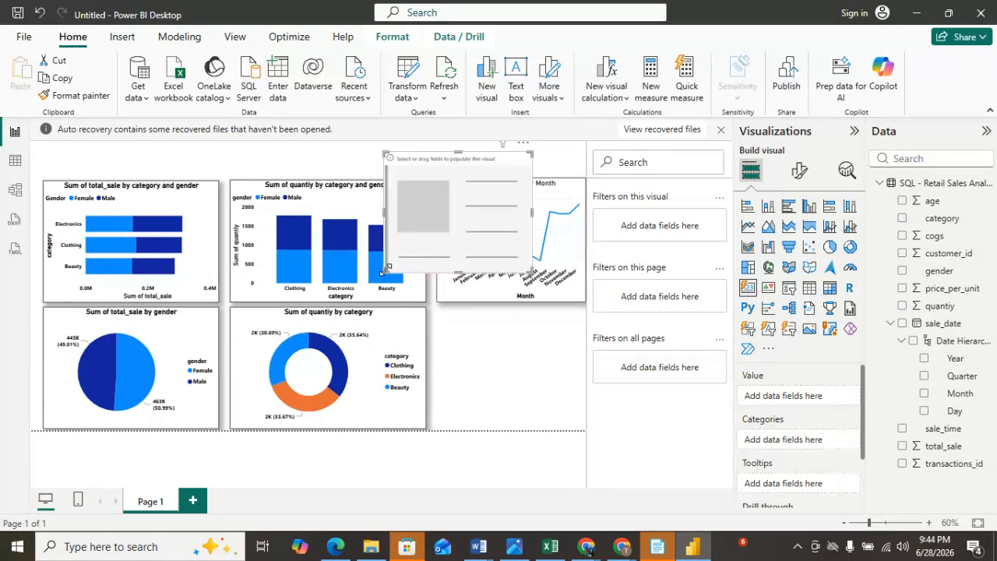
{"action": "left_click_drag", "start_coordinate": [384, 273], "coordinate": [415, 179]}
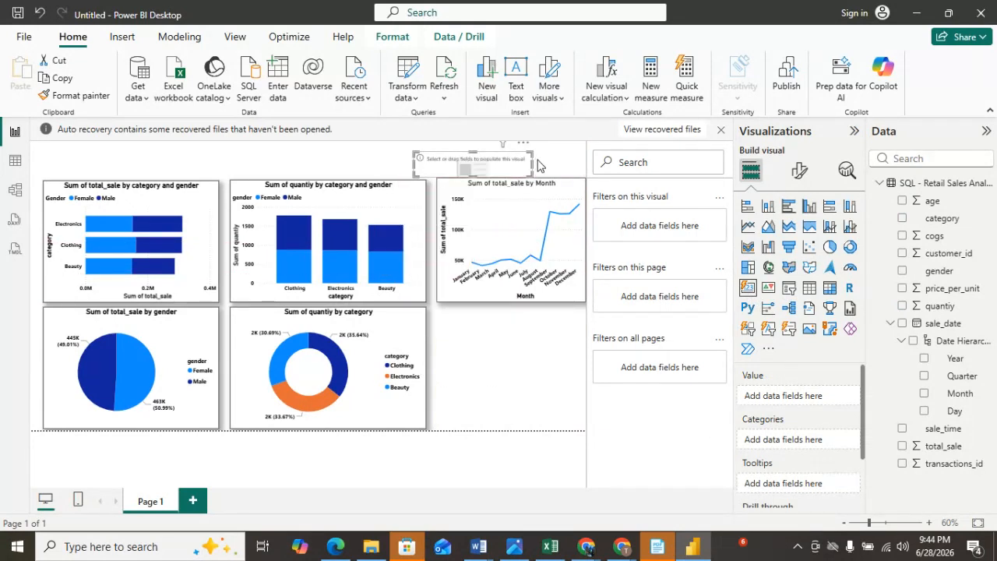
{"action": "left_click_drag", "start_coordinate": [530, 162], "coordinate": [411, 205]}
{"action": "left_click", "coordinate": [420, 201]}
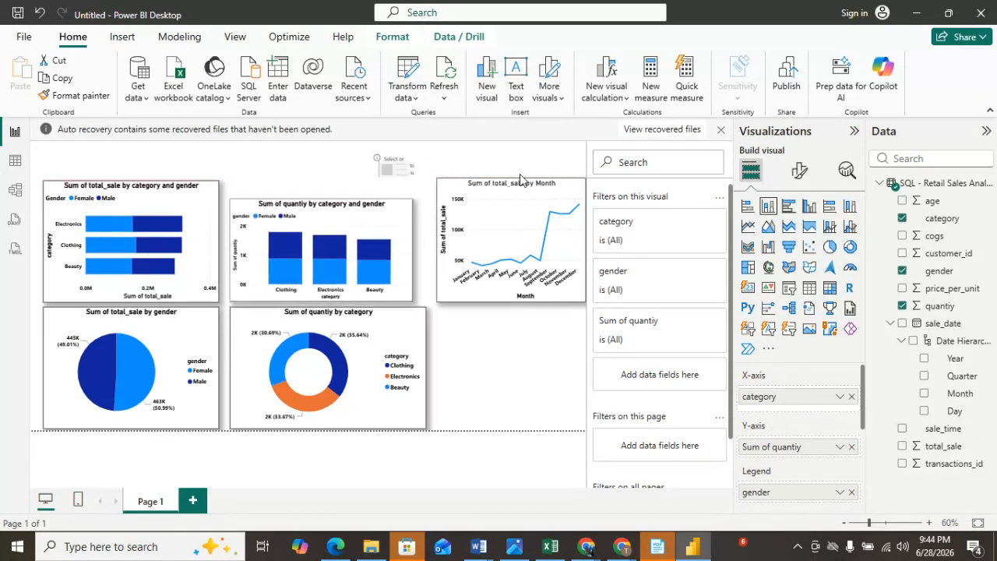
{"action": "left_click", "coordinate": [530, 226]}
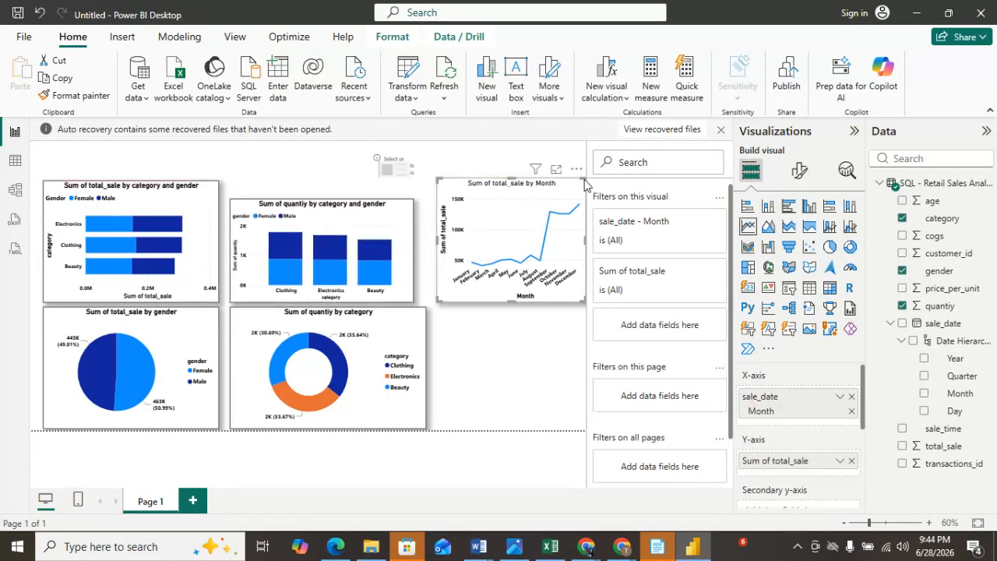
{"action": "left_click_drag", "start_coordinate": [585, 183], "coordinate": [570, 195]}
{"action": "left_click", "coordinate": [411, 172]}
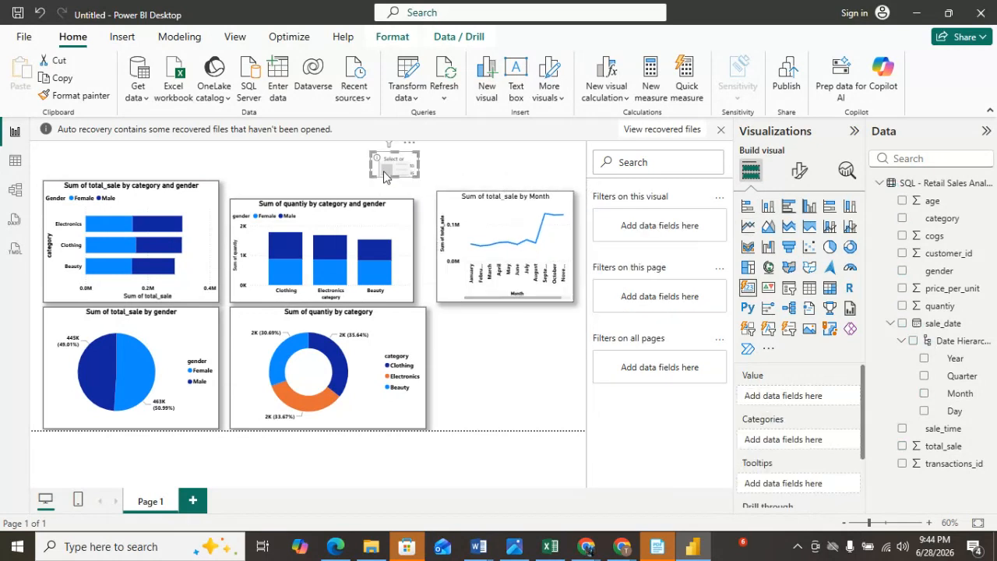
{"action": "left_click_drag", "start_coordinate": [411, 171], "coordinate": [434, 169]}
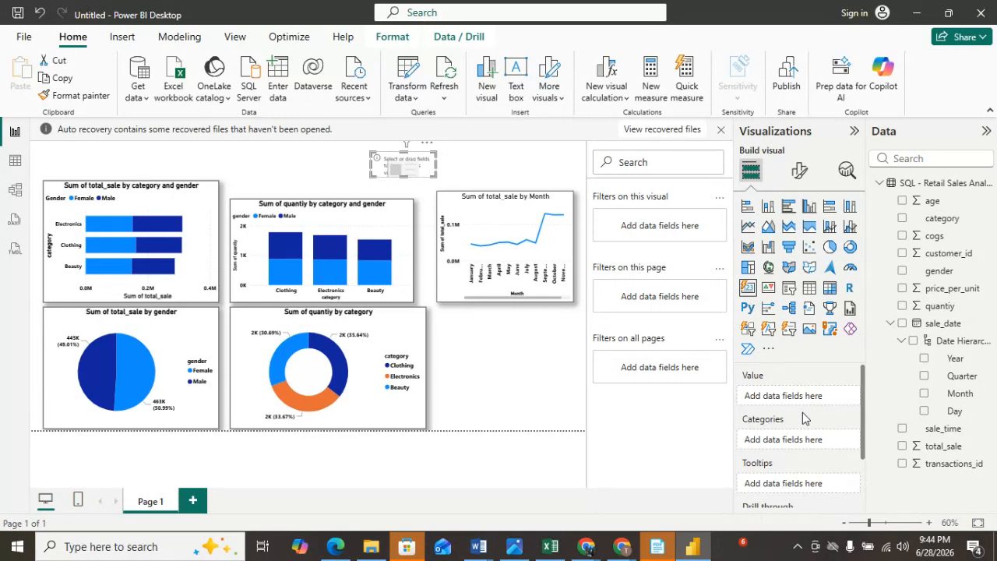
Put total_sale into the card's value field and resize the card.
{"action": "left_click_drag", "start_coordinate": [936, 452], "coordinate": [807, 401]}
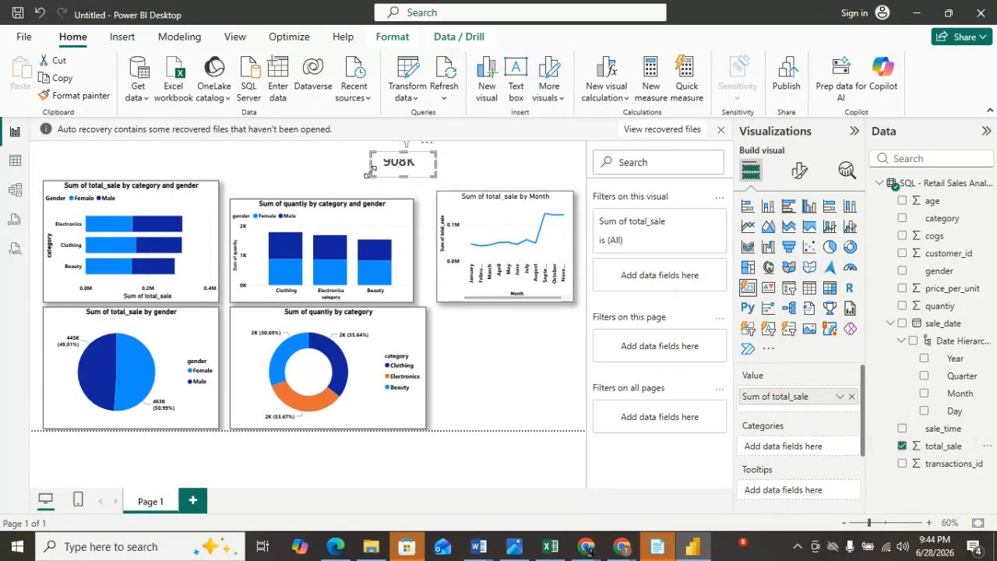
{"action": "left_click_drag", "start_coordinate": [367, 165], "coordinate": [426, 174]}
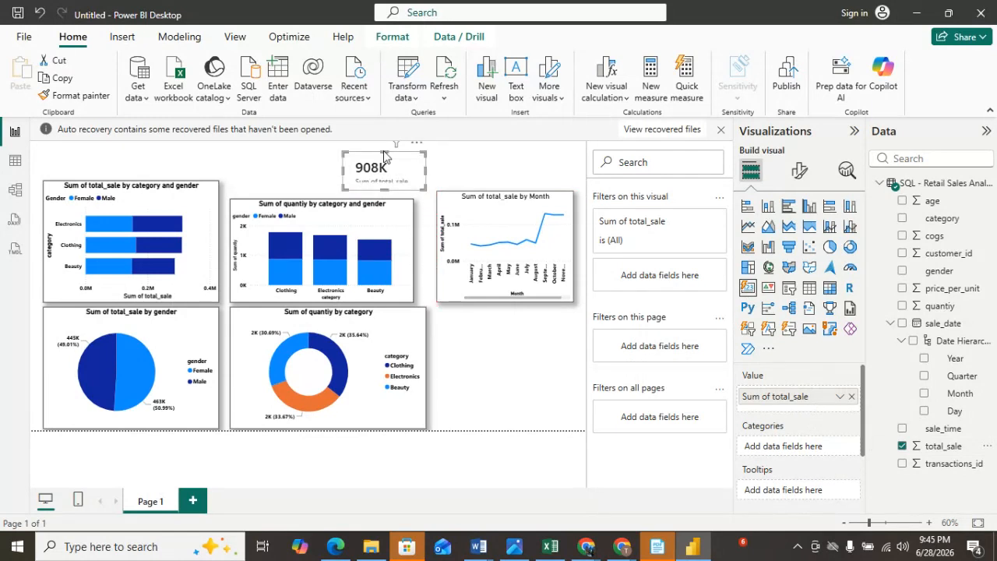
{"action": "left_click_drag", "start_coordinate": [384, 151], "coordinate": [384, 149]}
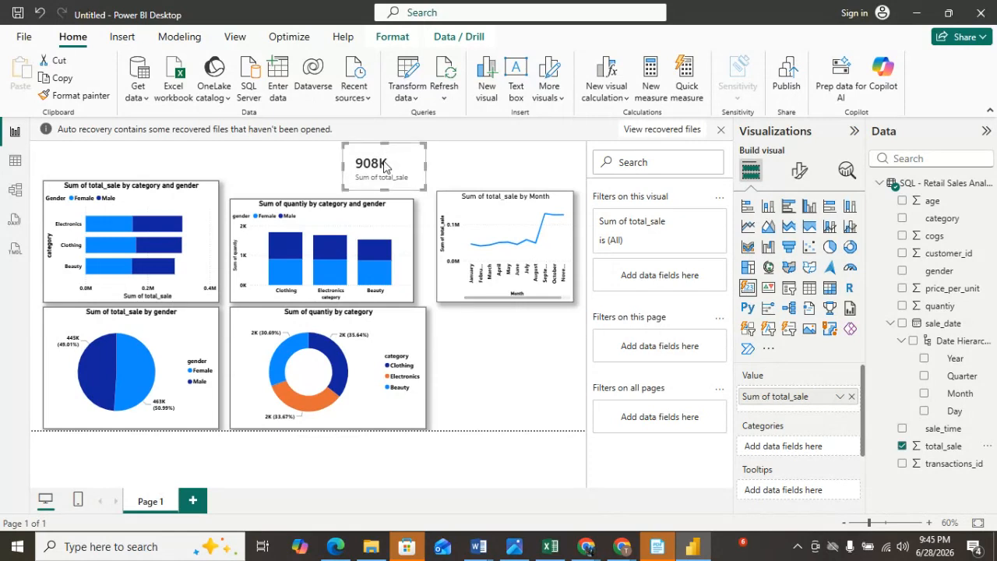
Copy the bar chart's formatting onto the card with the Format painter.
{"action": "left_click", "coordinate": [160, 212]}
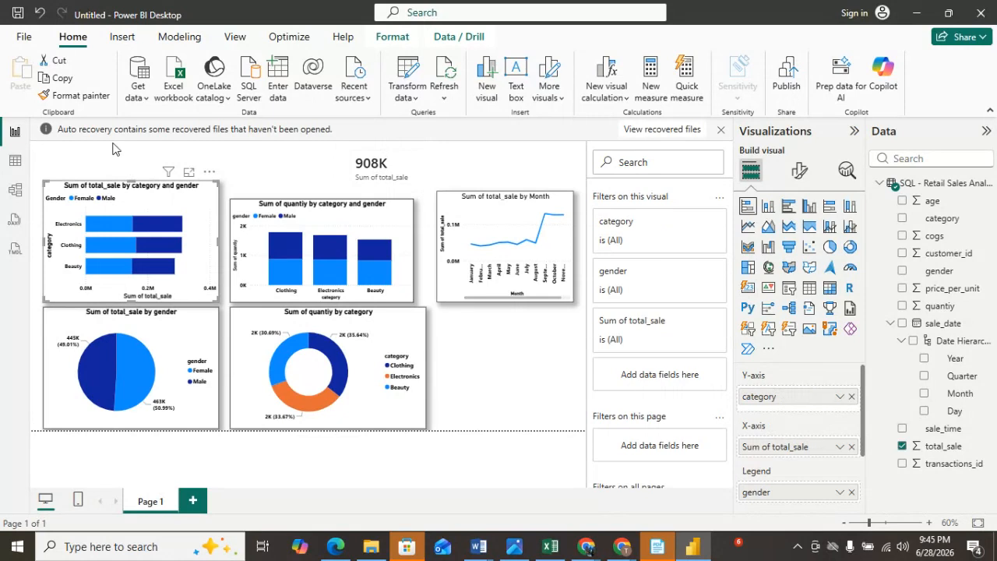
{"action": "left_click", "coordinate": [75, 95]}
{"action": "left_click", "coordinate": [374, 162]}
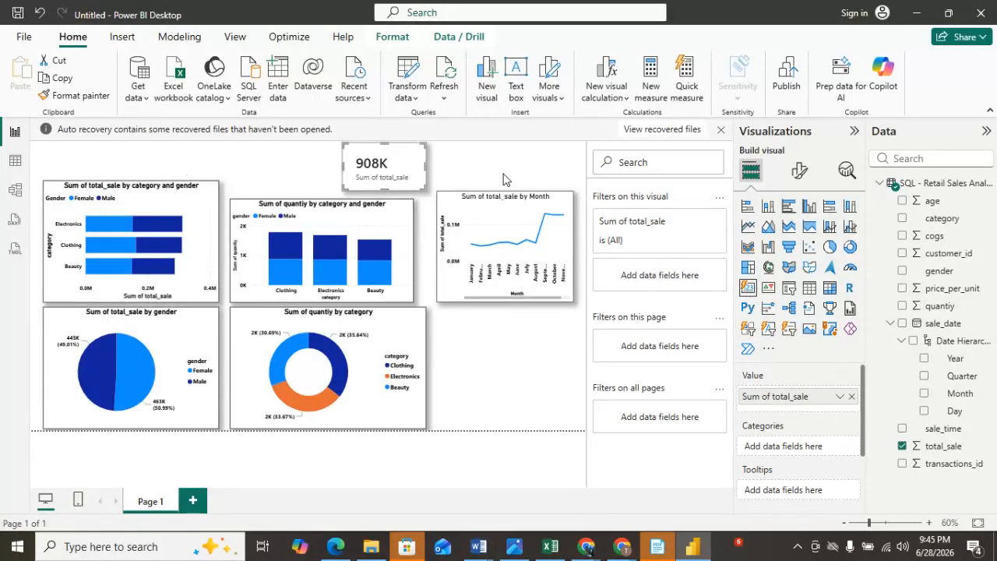
Examine the card's format options for cards, layout, shape, padding and divider.
{"action": "left_click", "coordinate": [796, 173]}
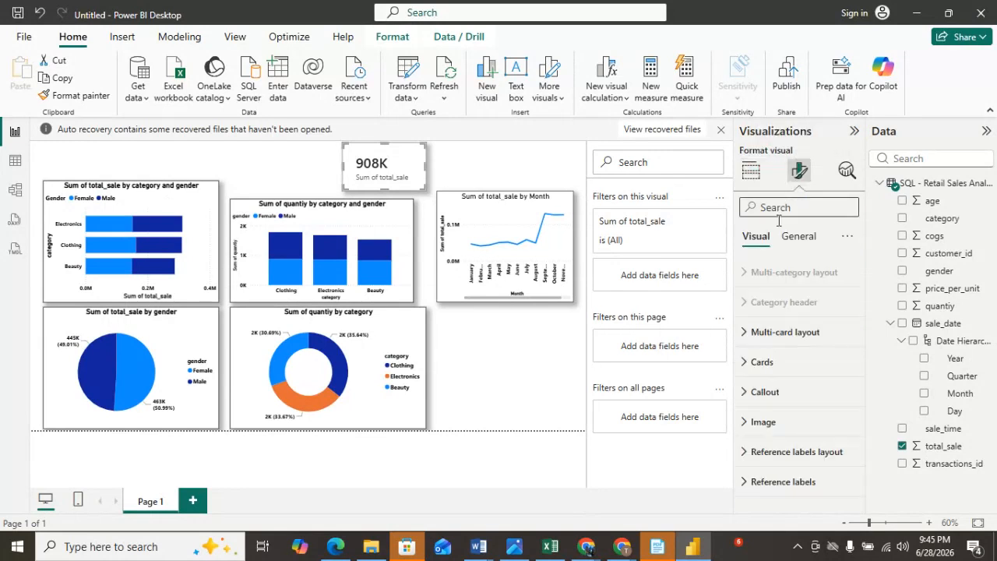
{"action": "left_click", "coordinate": [755, 364]}
{"action": "scroll", "coordinate": [752, 350], "scroll_direction": "down", "scroll_amount": 2}
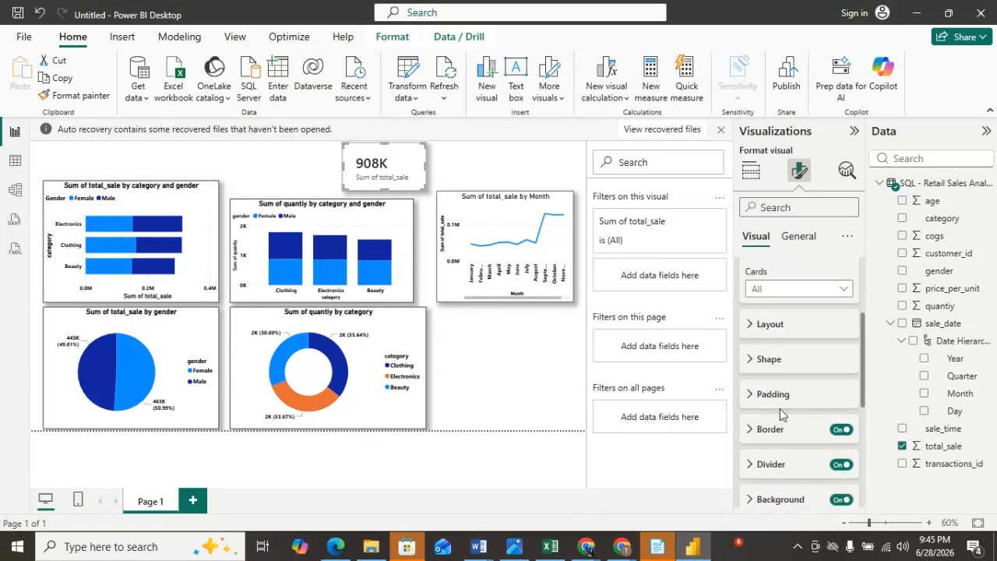
{"action": "left_click", "coordinate": [750, 324]}
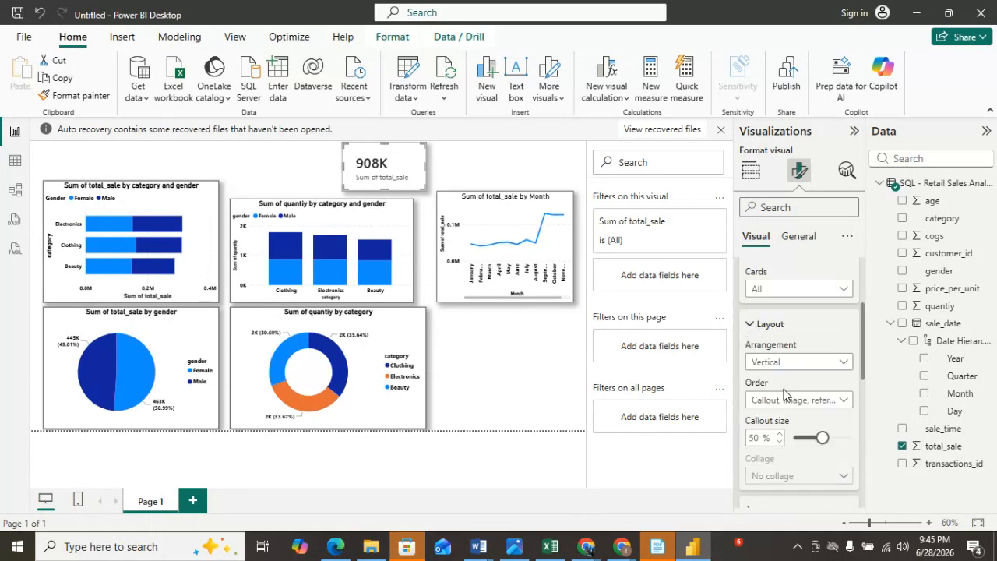
{"action": "scroll", "coordinate": [786, 401], "scroll_direction": "down", "scroll_amount": 1}
{"action": "scroll", "coordinate": [785, 400], "scroll_direction": "down", "scroll_amount": 1}
{"action": "left_click", "coordinate": [760, 365]}
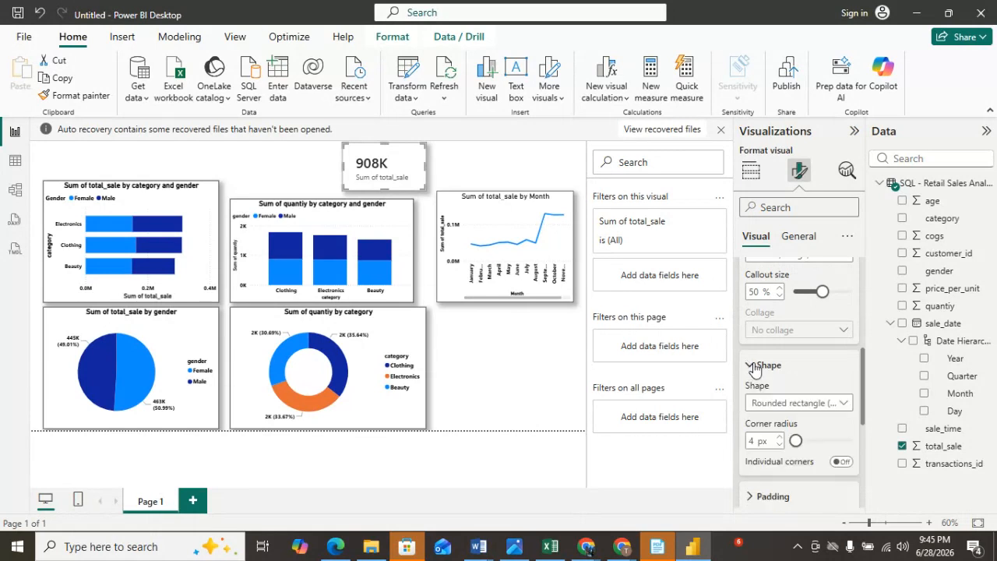
{"action": "scroll", "coordinate": [792, 378], "scroll_direction": "down", "scroll_amount": 2}
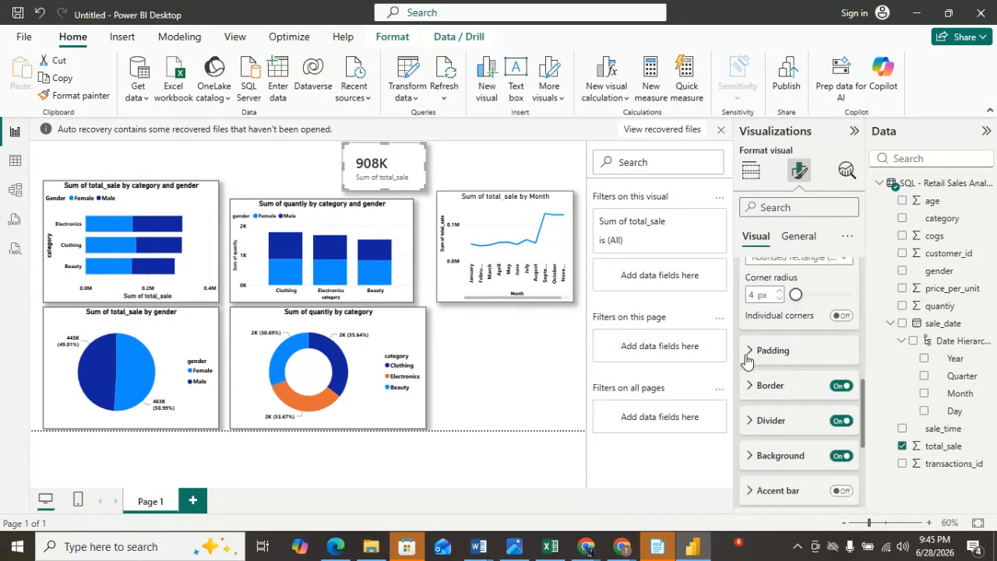
{"action": "left_click", "coordinate": [779, 354]}
{"action": "scroll", "coordinate": [780, 362], "scroll_direction": "down", "scroll_amount": 2}
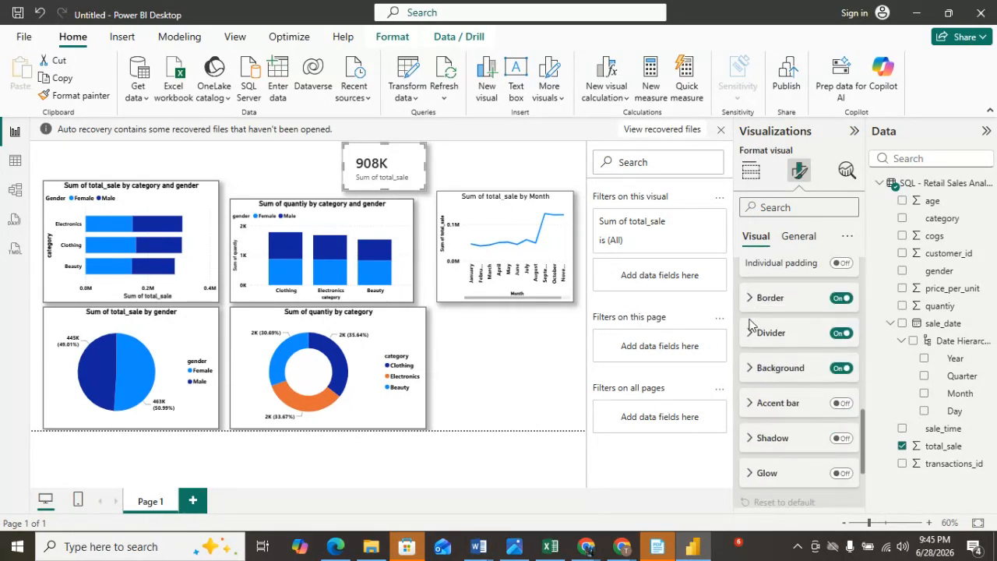
{"action": "left_click", "coordinate": [749, 335]}
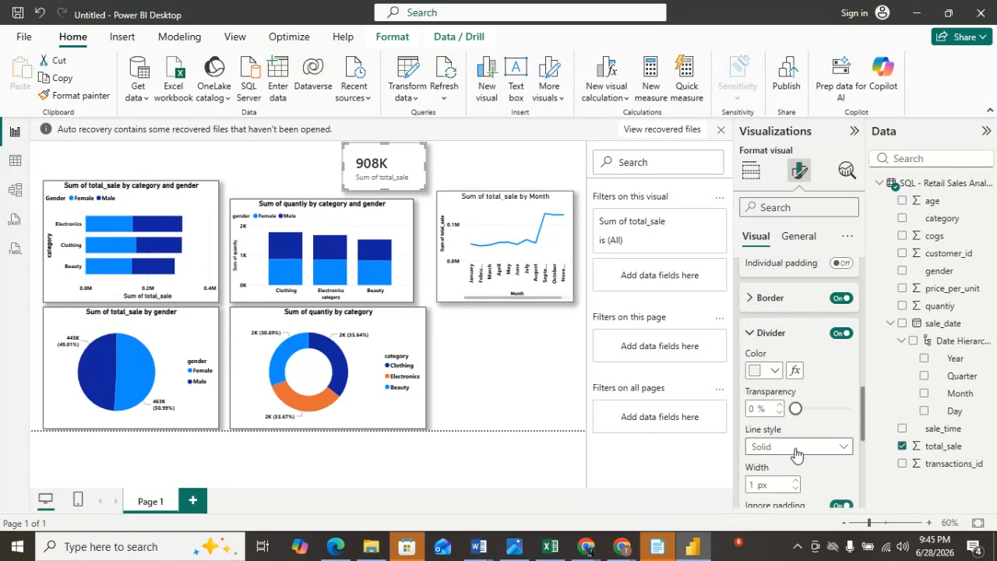
{"action": "scroll", "coordinate": [791, 452], "scroll_direction": "up", "scroll_amount": 1}
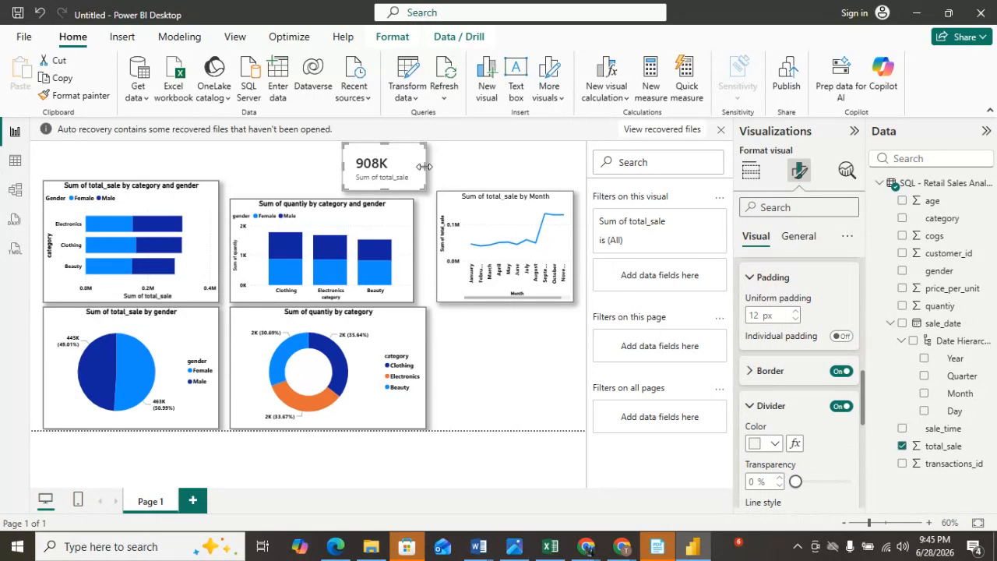
{"action": "left_click_drag", "start_coordinate": [426, 167], "coordinate": [430, 168]}
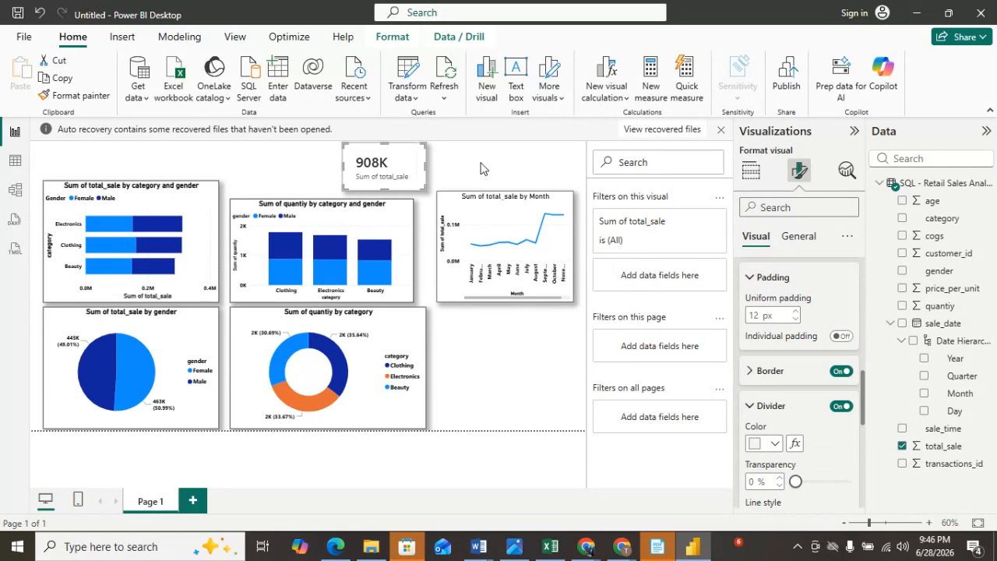
{"action": "left_click", "coordinate": [438, 167]}
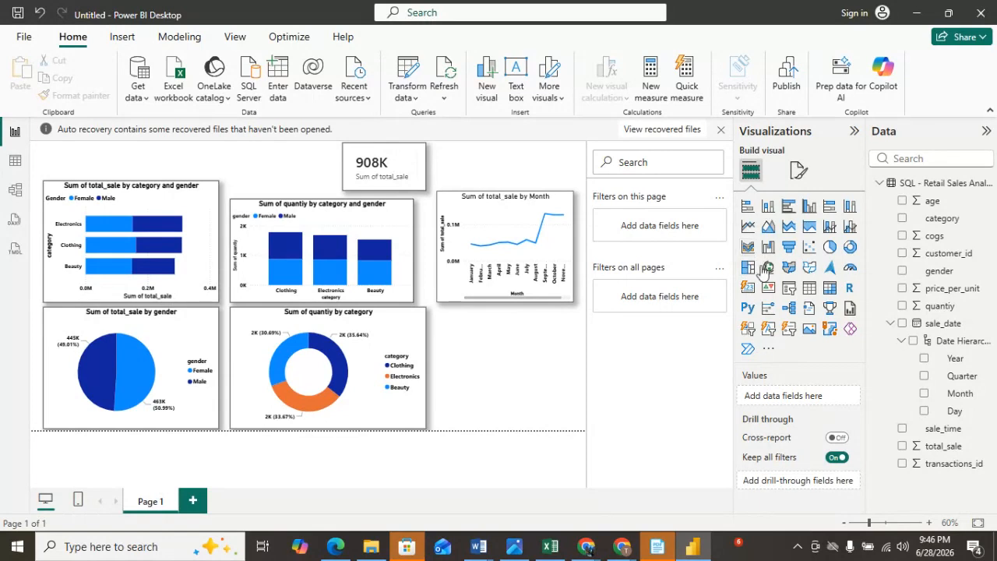
{"action": "left_click", "coordinate": [810, 289]}
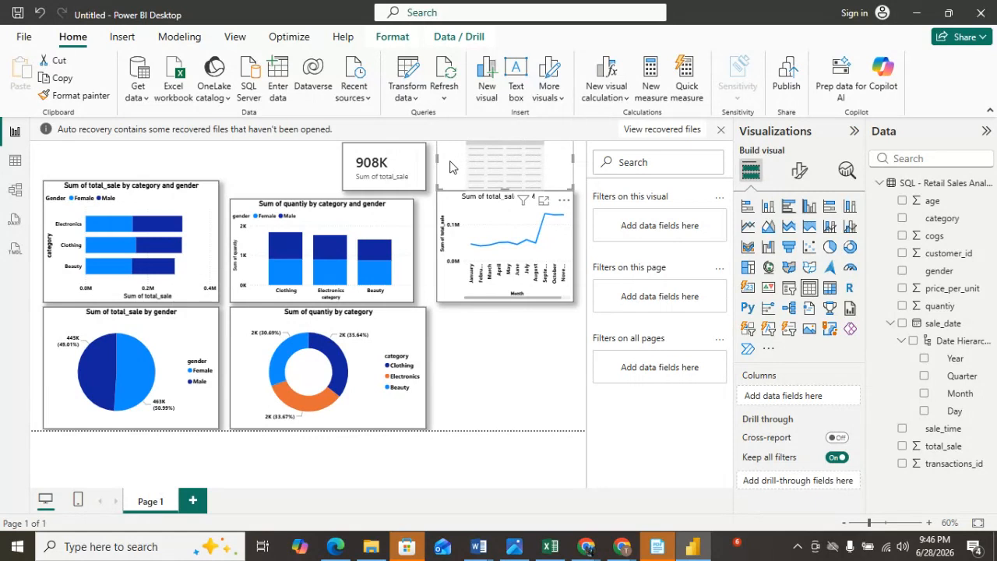
{"action": "left_click_drag", "start_coordinate": [523, 169], "coordinate": [526, 400]}
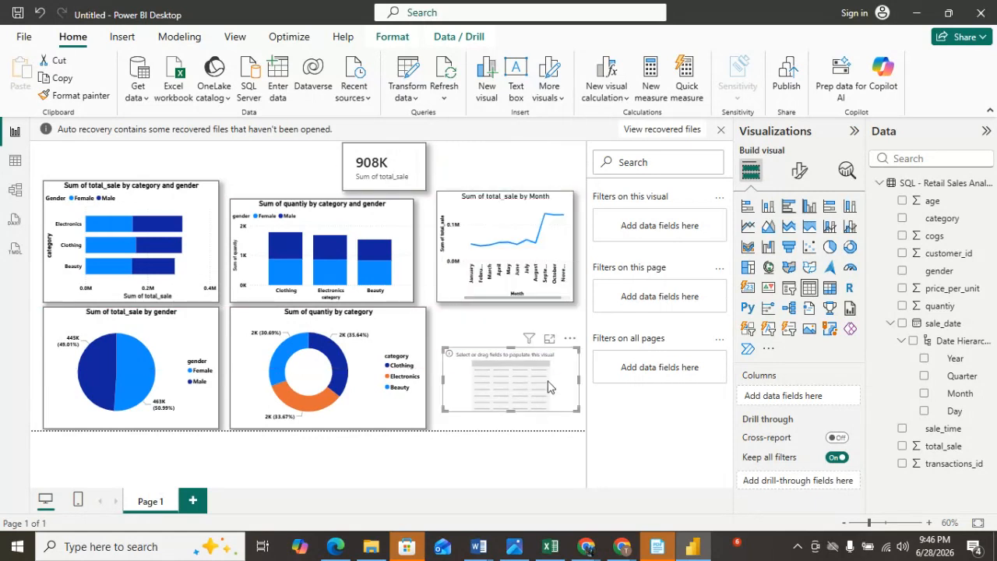
{"action": "left_click", "coordinate": [570, 339]}
{"action": "left_click", "coordinate": [615, 356]}
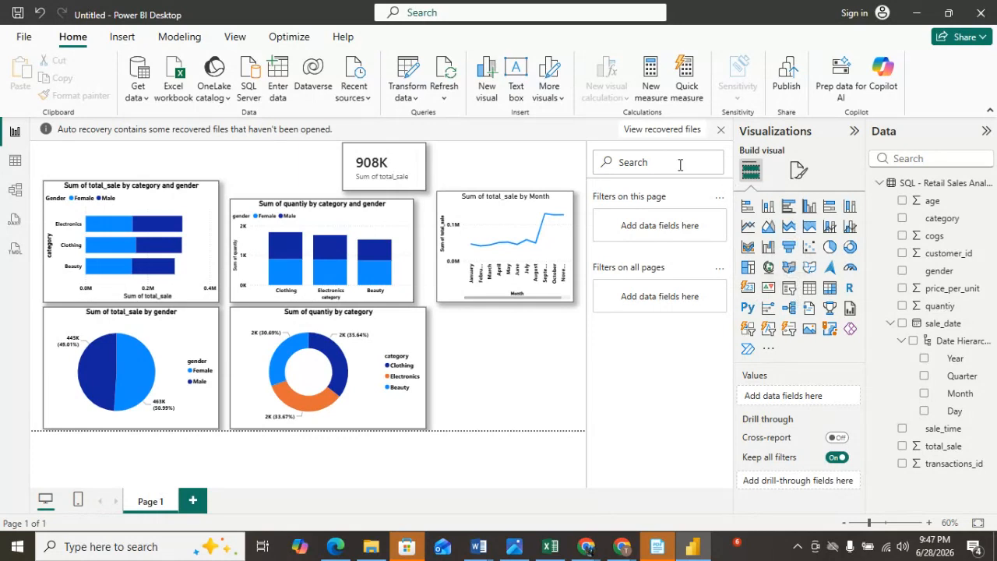
Move the total sales card left so it sits above the gap between the bar and column charts.
{"action": "left_click_drag", "start_coordinate": [398, 168], "coordinate": [301, 168]}
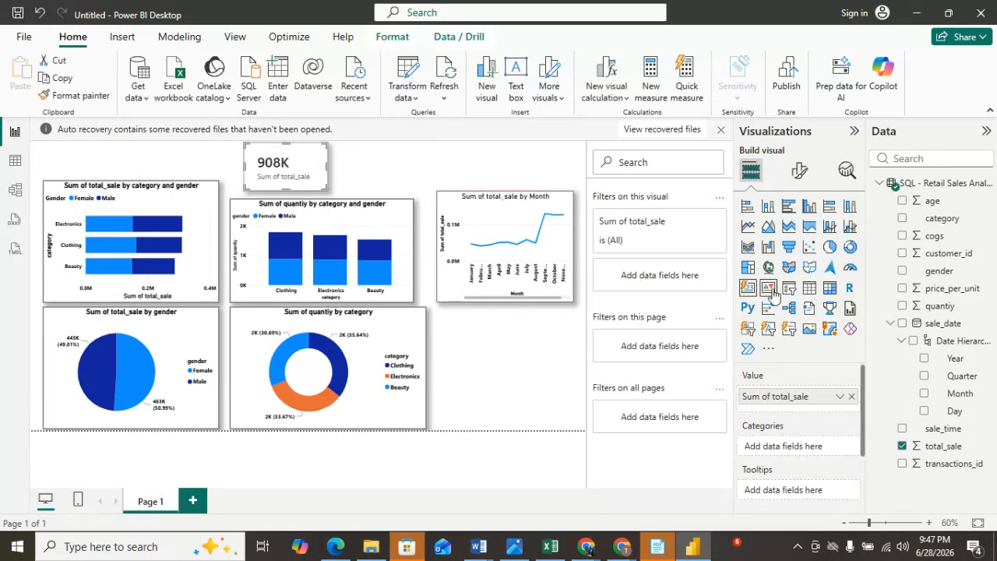
{"action": "left_click", "coordinate": [788, 289]}
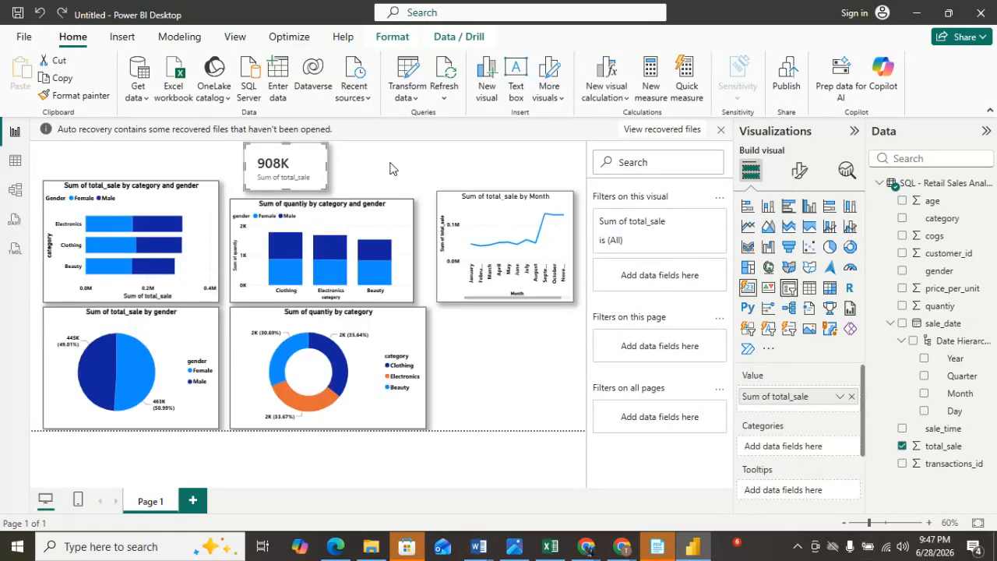
{"action": "left_click", "coordinate": [392, 169]}
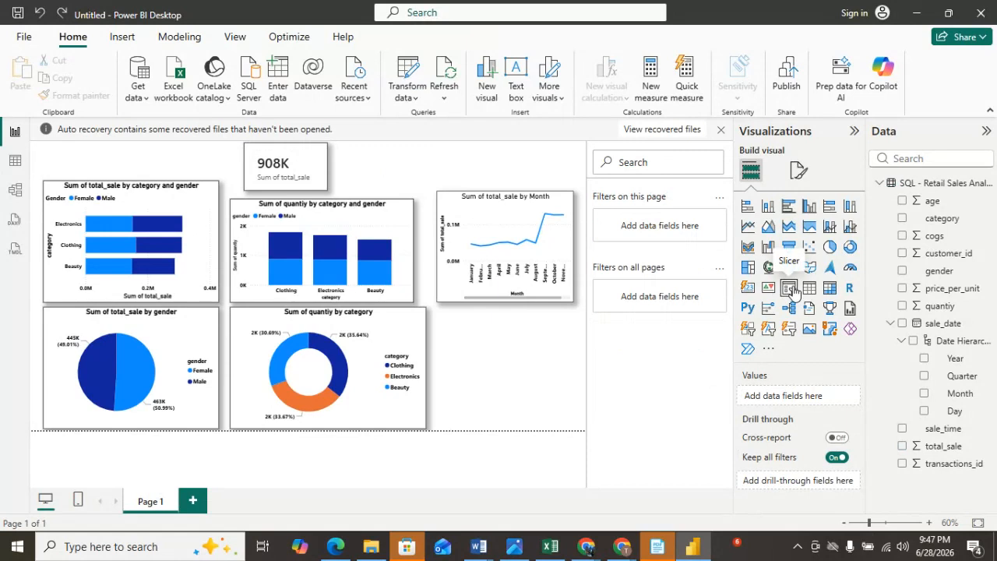
Add a slicer visual in the empty space below the line chart.
{"action": "left_click", "coordinate": [790, 289]}
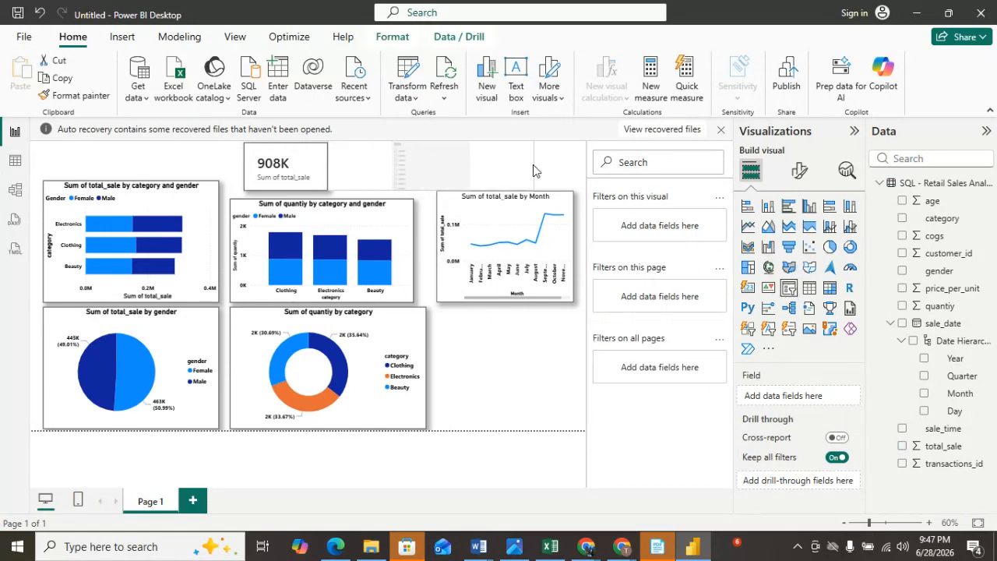
{"action": "left_click_drag", "start_coordinate": [446, 169], "coordinate": [521, 381]}
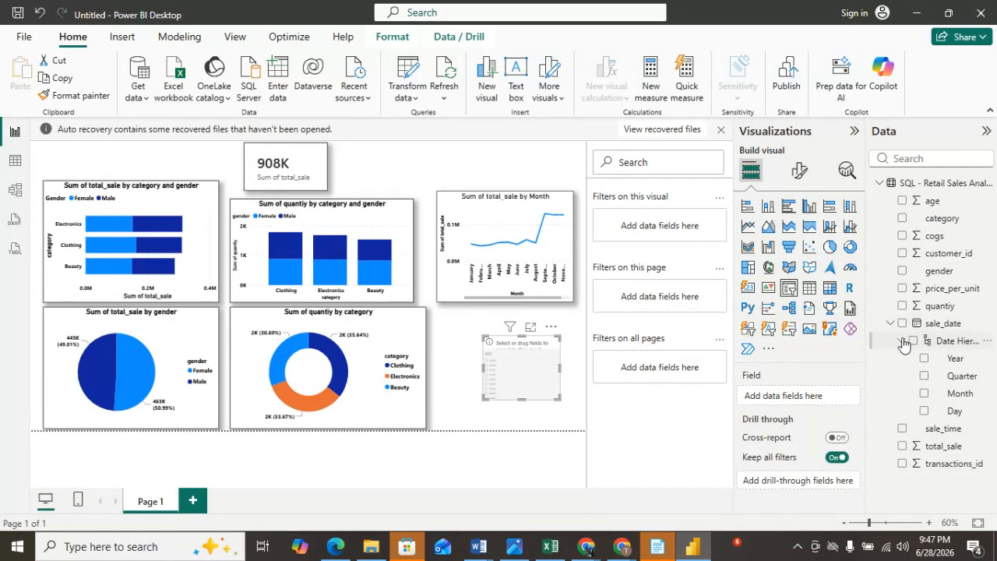
{"action": "left_click", "coordinate": [14, 164]}
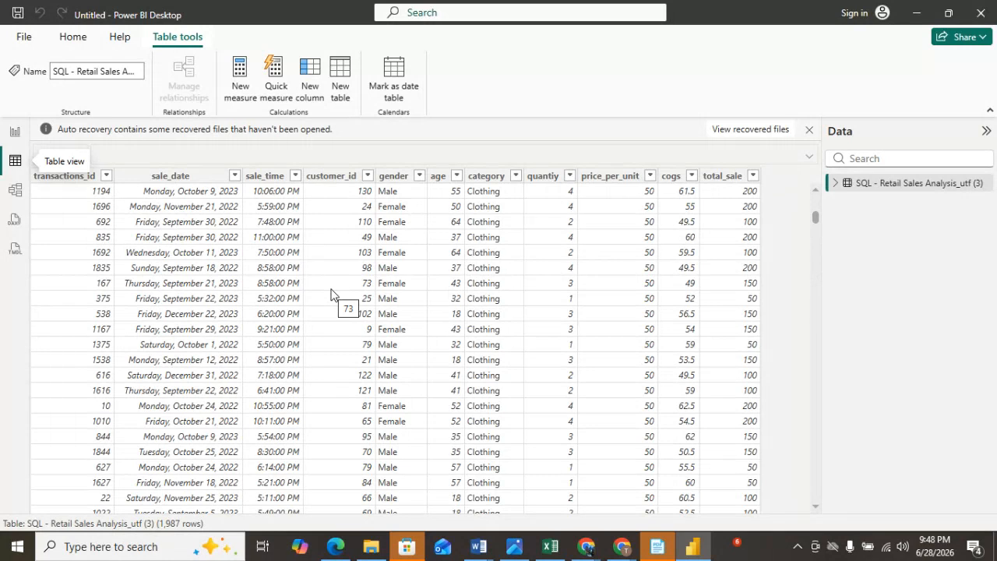
{"action": "left_click", "coordinate": [15, 131]}
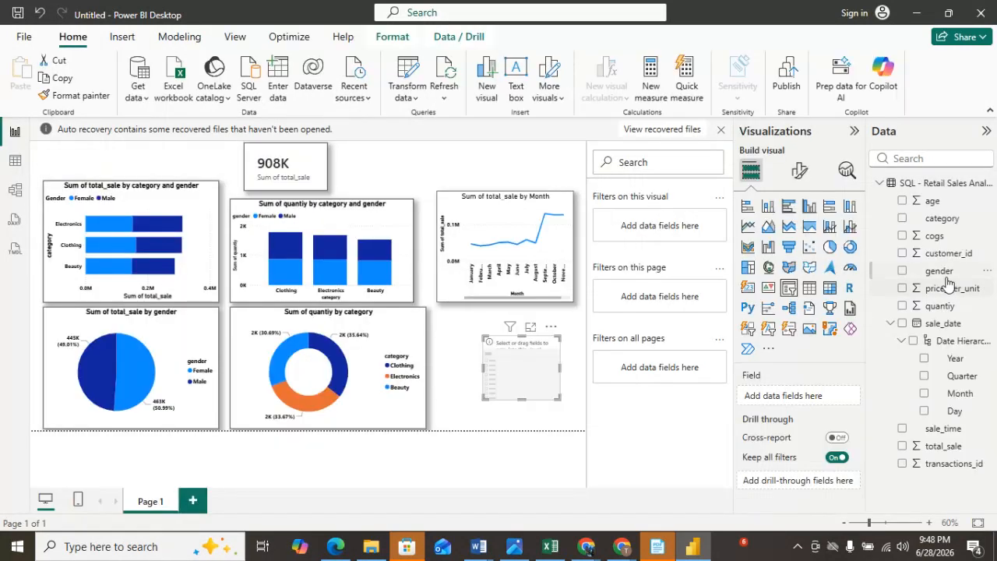
Put gender into the slicer's field and shorten the slicer to fit its two options.
{"action": "left_click_drag", "start_coordinate": [943, 276], "coordinate": [813, 399]}
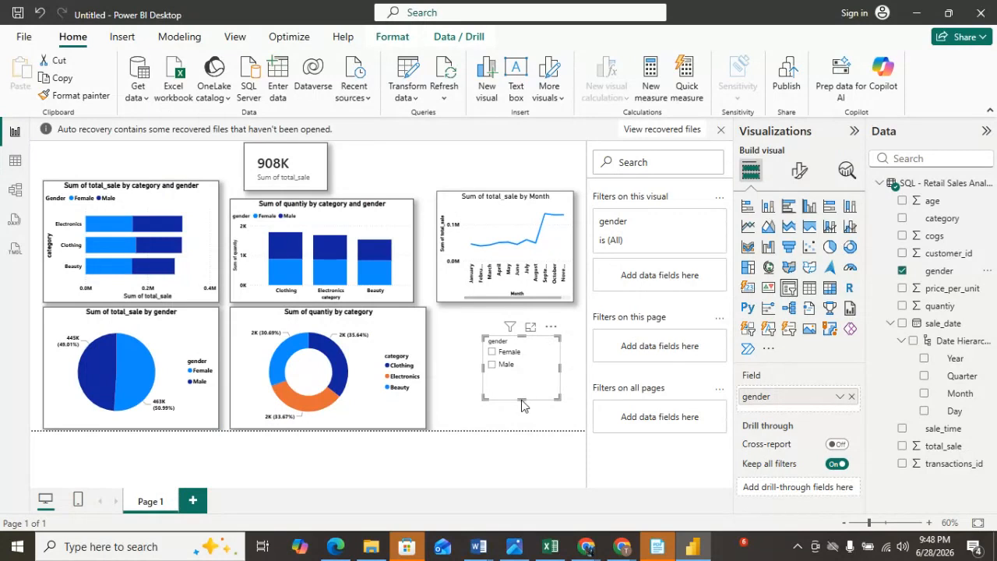
{"action": "mouse_move", "coordinate": [521, 399]}
{"action": "left_mouse_down"}
{"action": "mouse_move", "coordinate": [524, 371]}
{"action": "mouse_move", "coordinate": [524, 380]}
{"action": "left_mouse_up"}
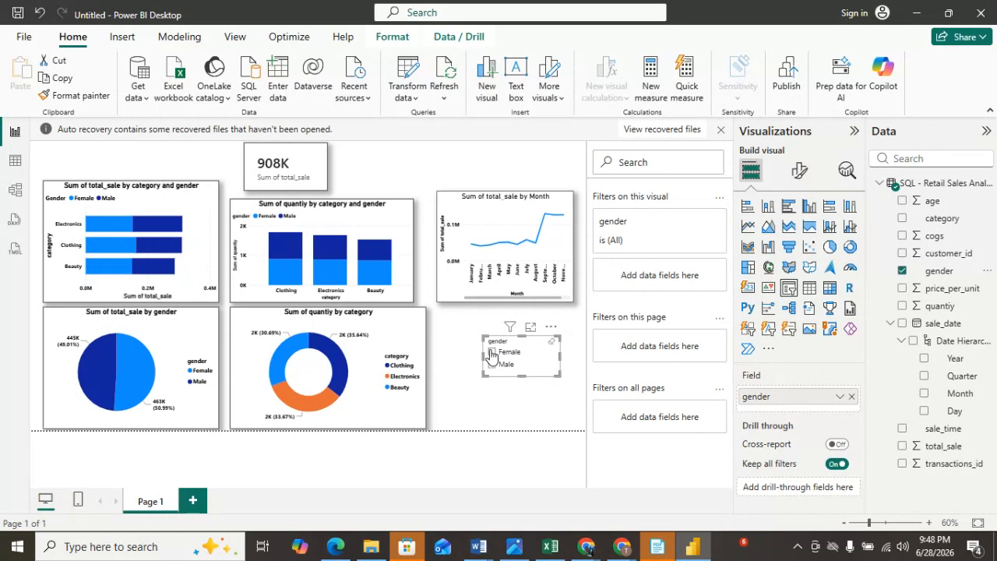
Filter the report to Female with the slicer and move the slicer to the top right of the canvas.
{"action": "left_click", "coordinate": [492, 353]}
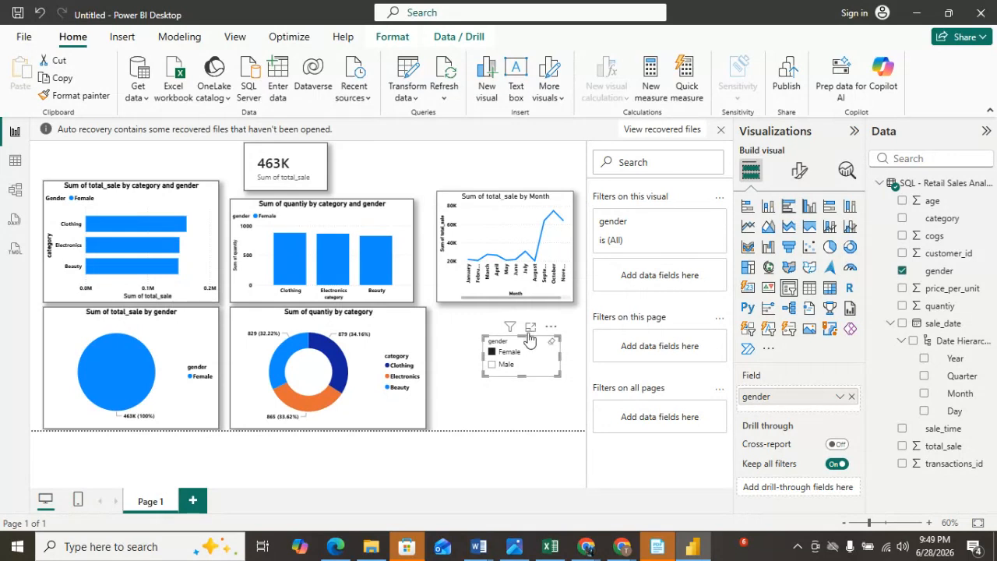
{"action": "left_click_drag", "start_coordinate": [529, 344], "coordinate": [557, 155]}
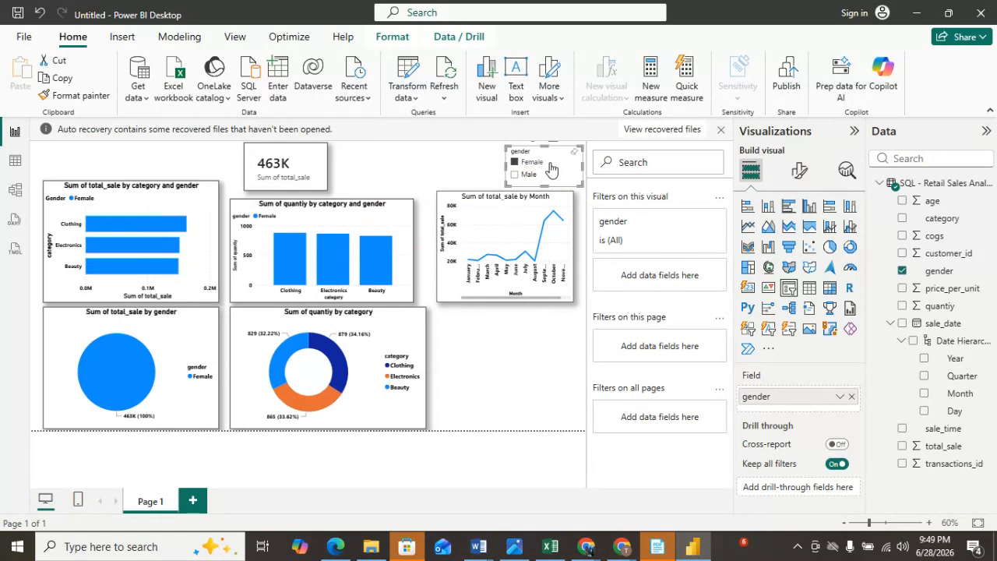
Format the slicer header text as bold with a black font color.
{"action": "left_click", "coordinate": [799, 170]}
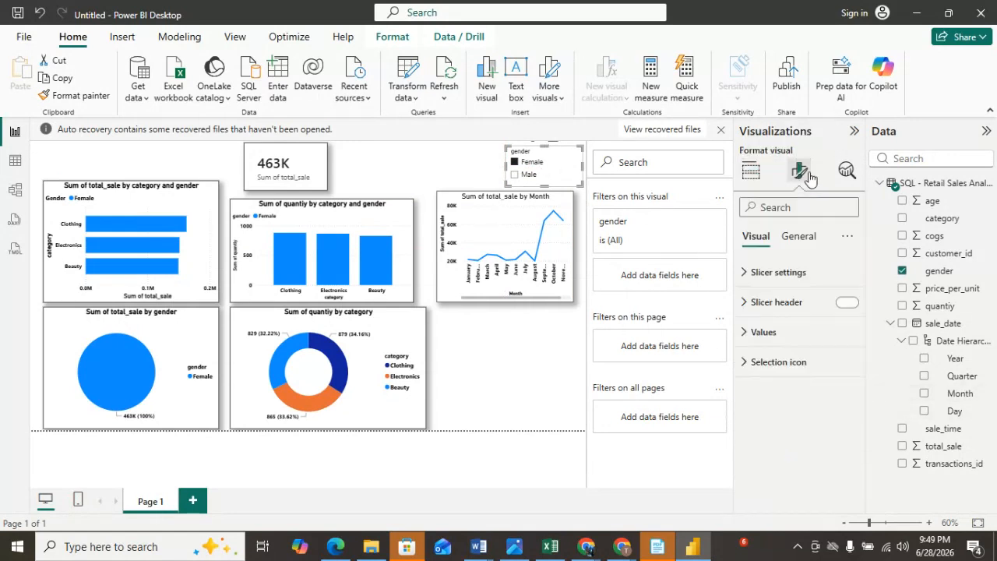
{"action": "left_click", "coordinate": [740, 275]}
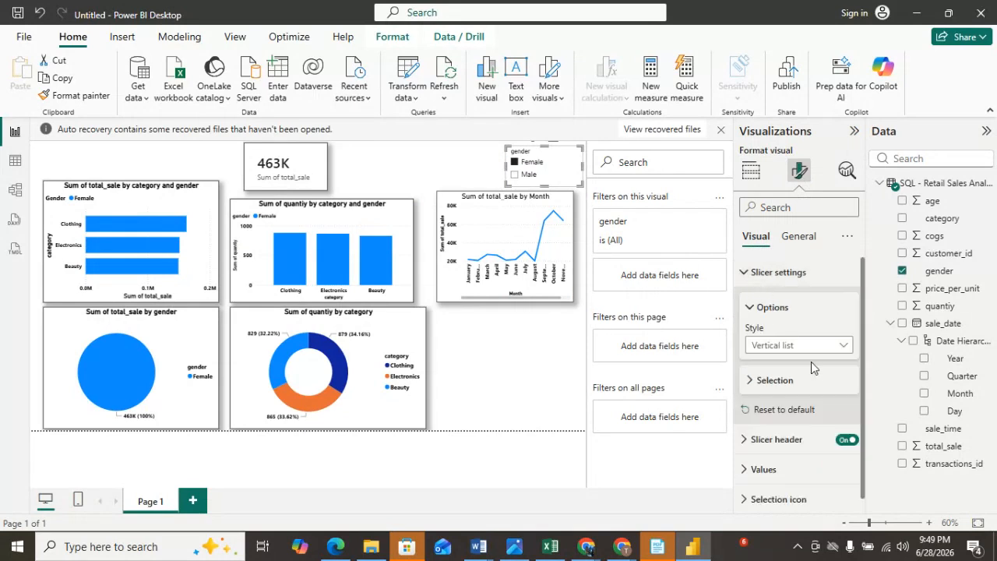
{"action": "left_click", "coordinate": [748, 382]}
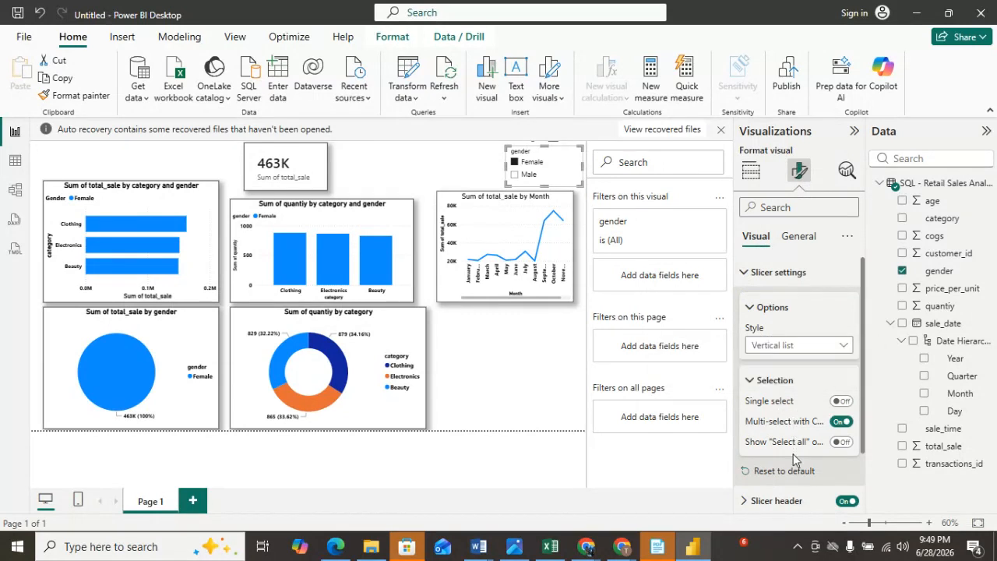
{"action": "left_click", "coordinate": [746, 505]}
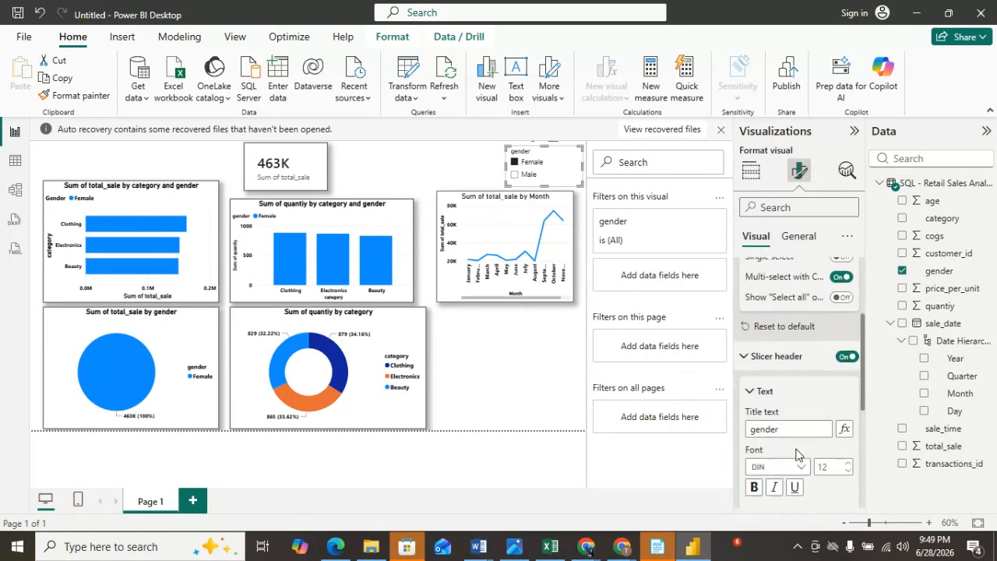
{"action": "scroll", "coordinate": [785, 465], "scroll_direction": "down", "scroll_amount": 2}
{"action": "left_click", "coordinate": [755, 343]}
{"action": "left_click", "coordinate": [773, 381]}
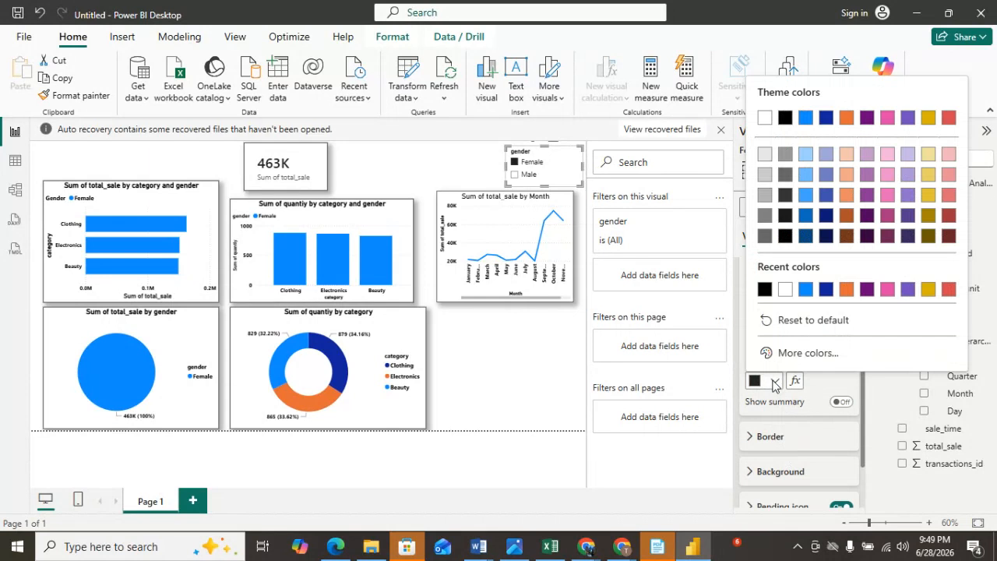
{"action": "left_click", "coordinate": [765, 290]}
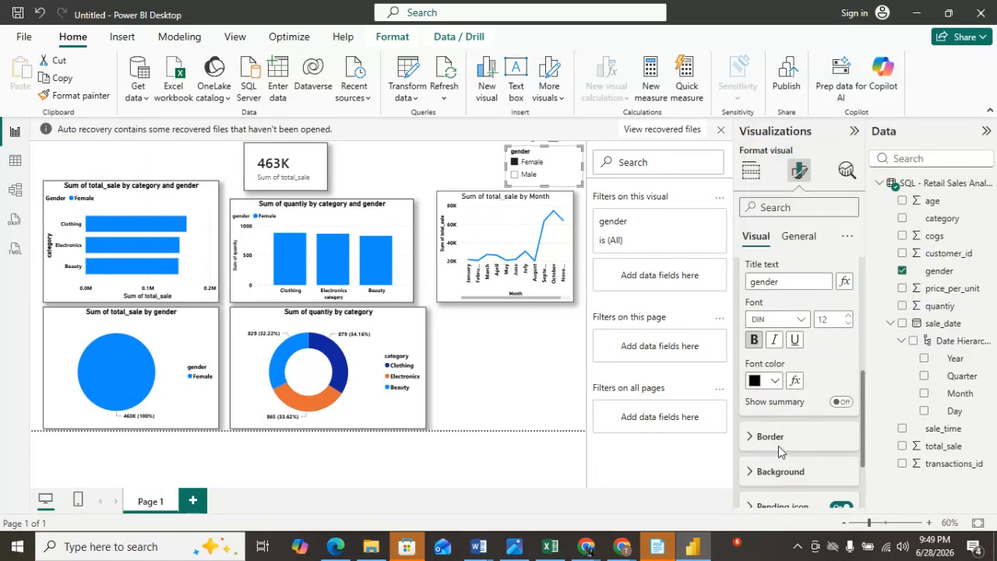
{"action": "scroll", "coordinate": [789, 443], "scroll_direction": "down", "scroll_amount": 3}
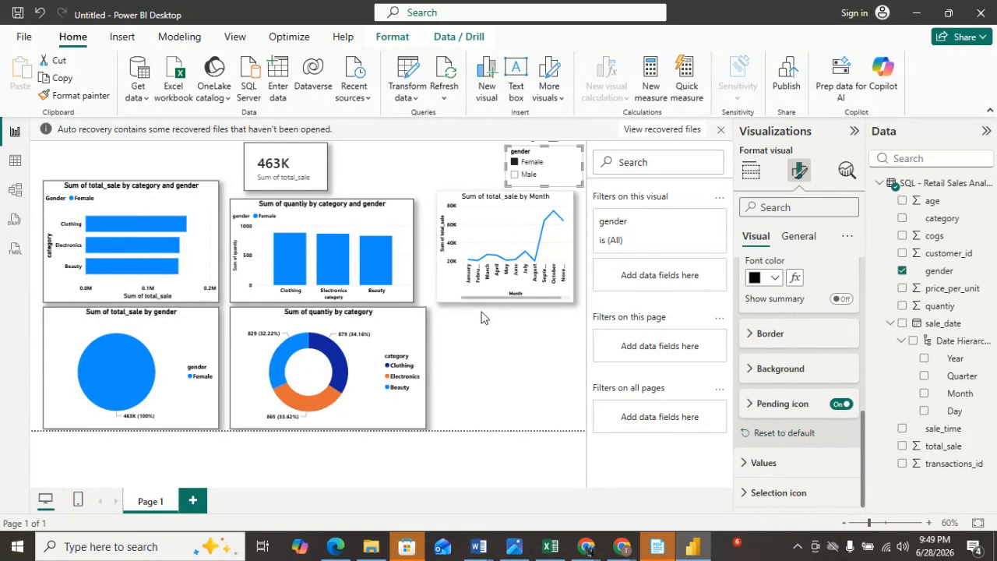
{"action": "left_click", "coordinate": [515, 384]}
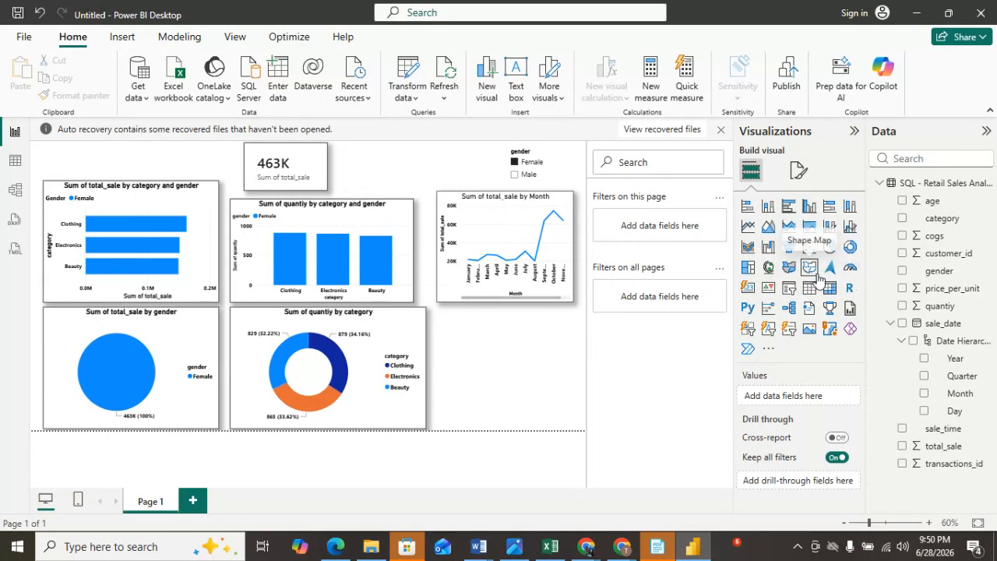
Insert a funnel visual and move it into the empty space below the line chart.
{"action": "left_click", "coordinate": [789, 248]}
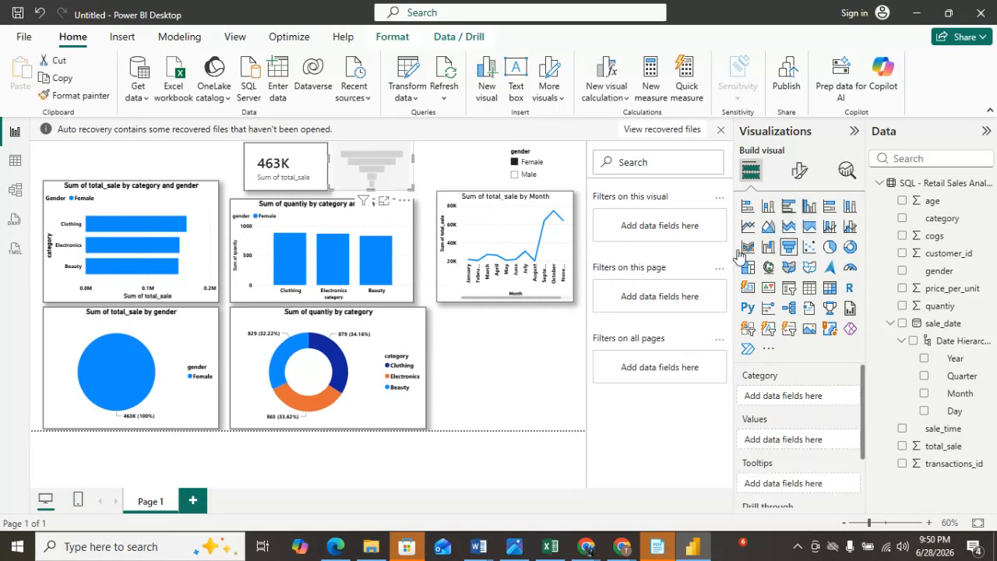
{"action": "left_click_drag", "start_coordinate": [375, 182], "coordinate": [488, 388]}
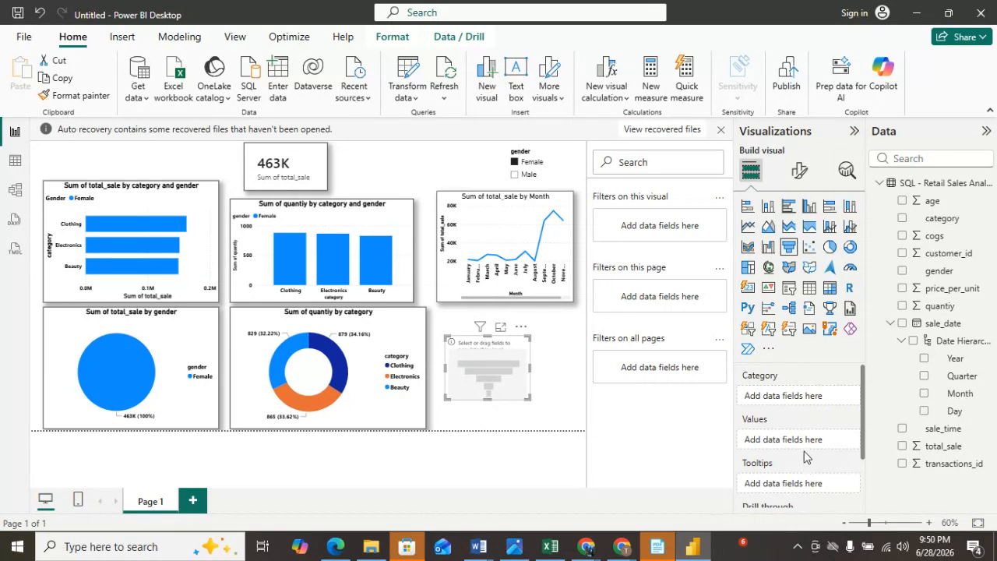
Fill the funnel with total_sale as values and category as category, then widen it.
{"action": "left_click_drag", "start_coordinate": [932, 446], "coordinate": [806, 440]}
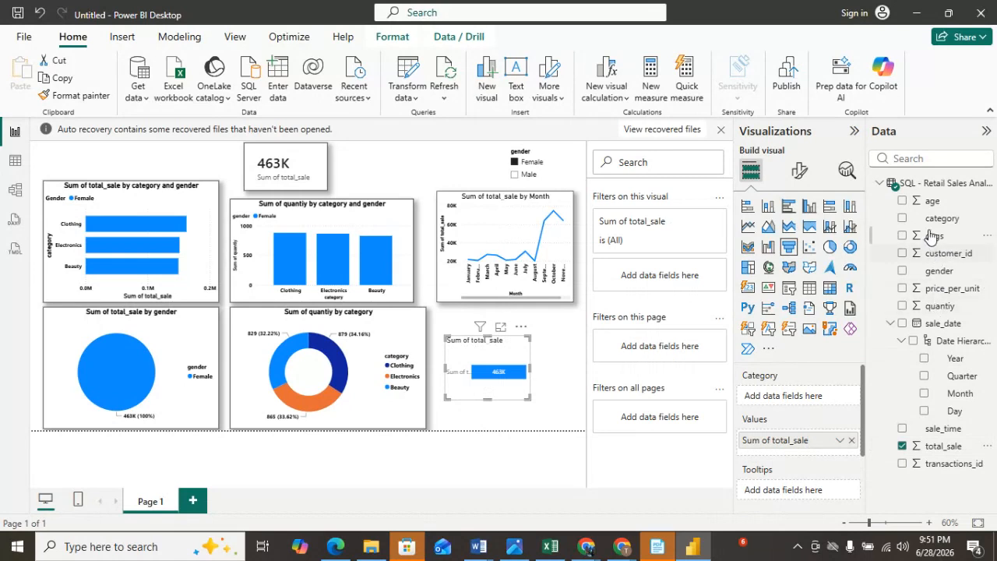
{"action": "left_click_drag", "start_coordinate": [902, 223], "coordinate": [794, 406]}
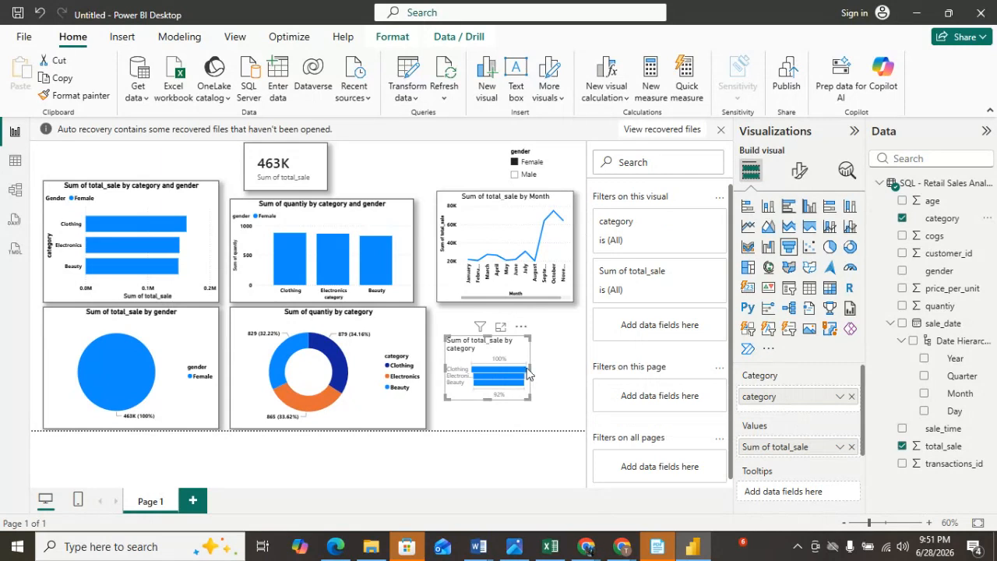
{"action": "left_click_drag", "start_coordinate": [530, 379], "coordinate": [552, 371]}
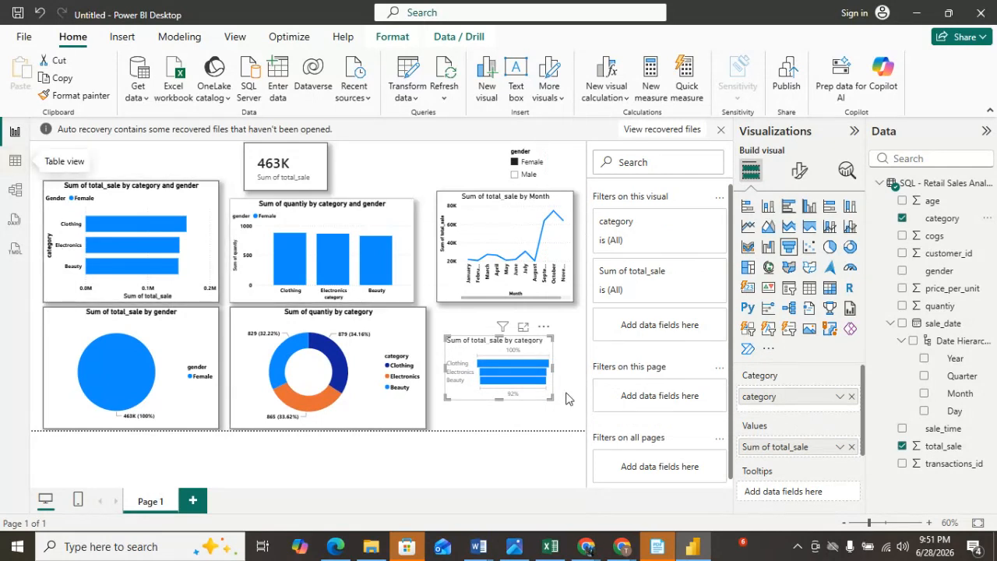
Copy the bar chart's formatting onto the funnel with the Format painter.
{"action": "left_click", "coordinate": [202, 276]}
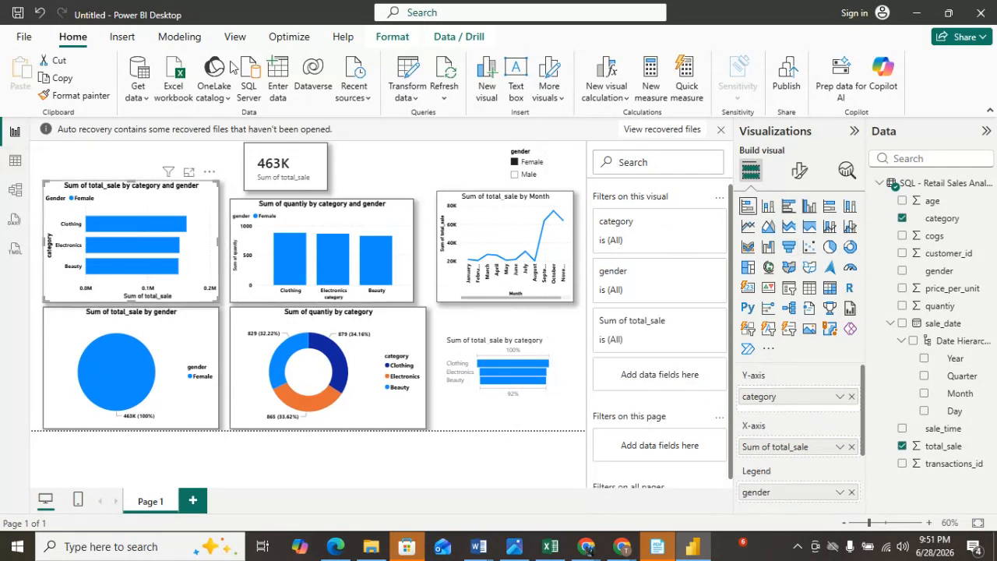
{"action": "left_click", "coordinate": [79, 98]}
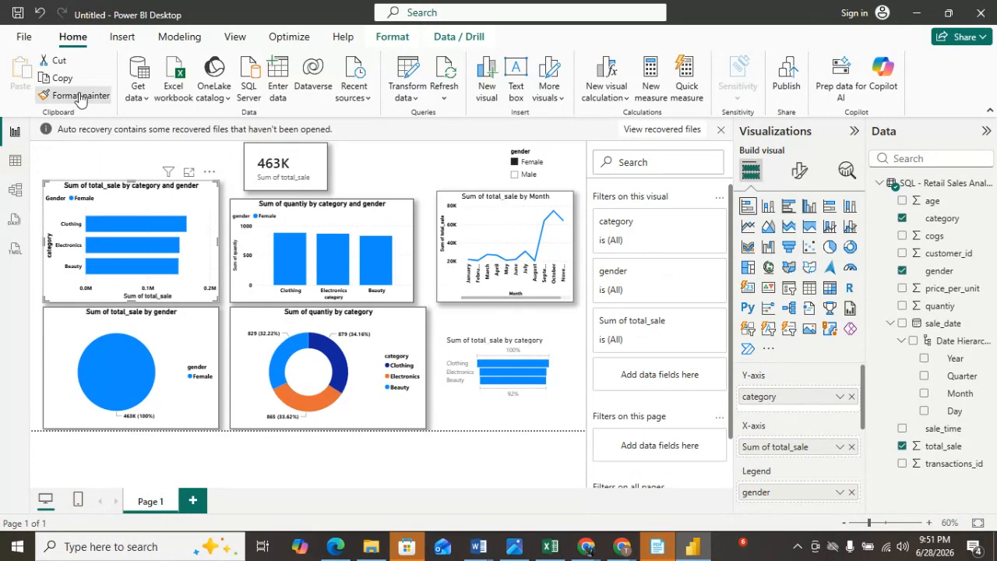
{"action": "left_click", "coordinate": [499, 342]}
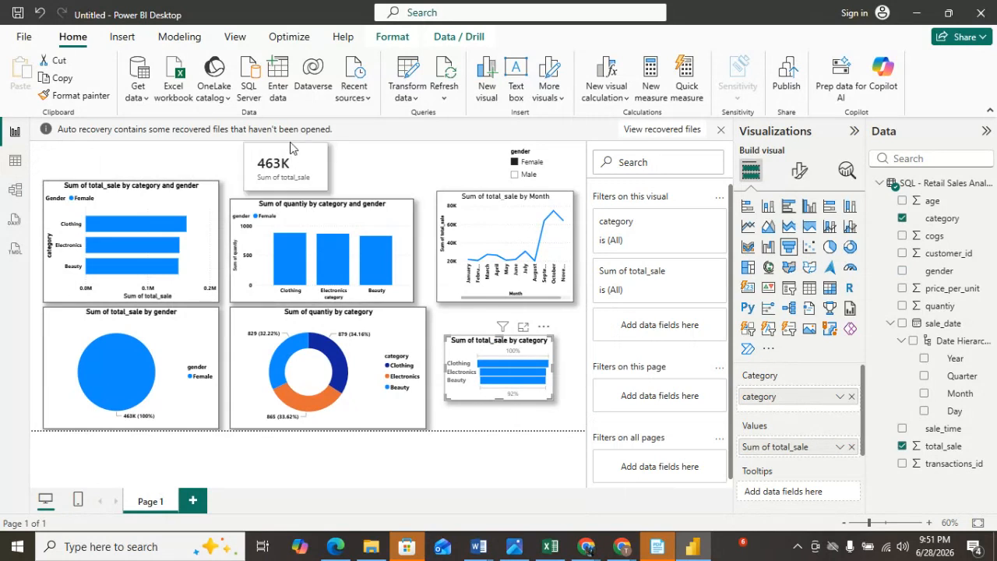
Move the total sales card right beside the slicer and lower the line chart's top edge slightly.
{"action": "left_click_drag", "start_coordinate": [300, 164], "coordinate": [452, 164]}
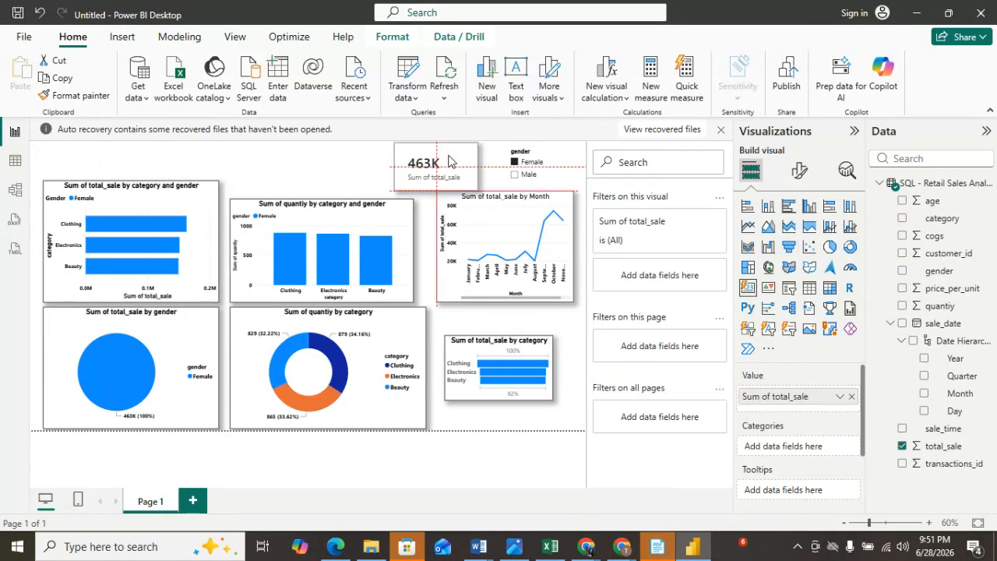
{"action": "left_click", "coordinate": [491, 234]}
{"action": "left_click_drag", "start_coordinate": [566, 200], "coordinate": [567, 209]}
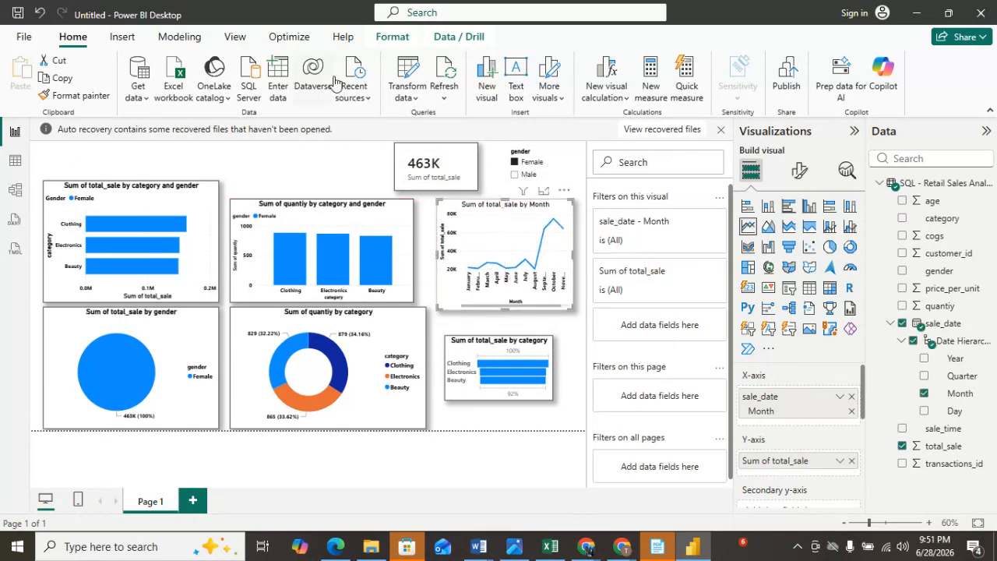
{"action": "left_click", "coordinate": [143, 169]}
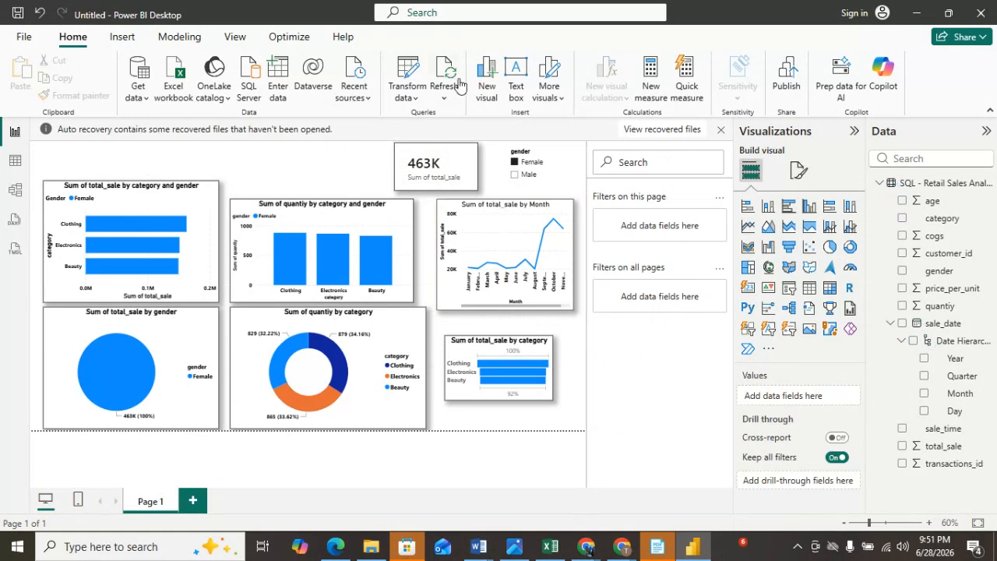
Insert a text box at the top left of the canvas and resize it to a wide, short banner.
{"action": "left_click", "coordinate": [514, 74]}
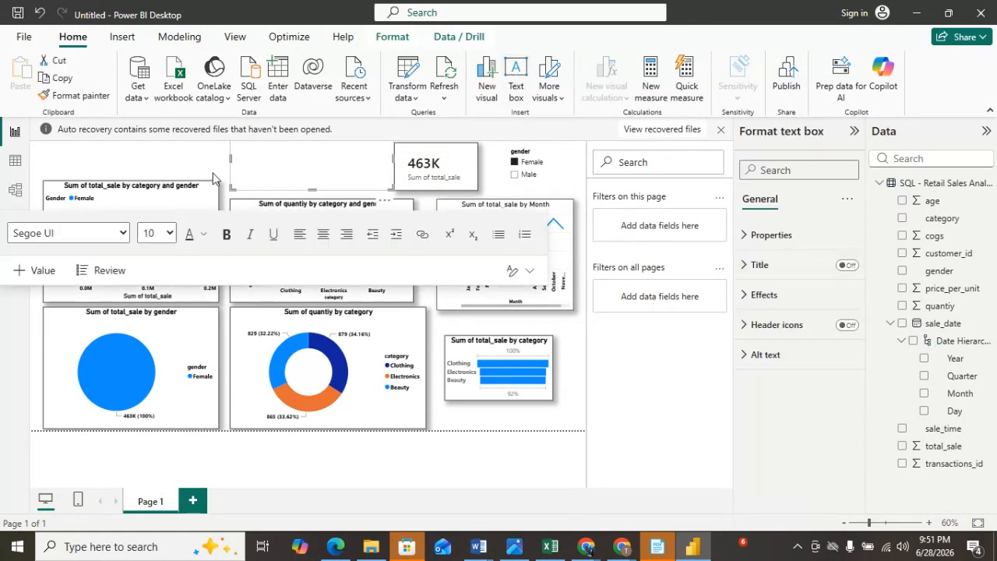
{"action": "left_click_drag", "start_coordinate": [230, 158], "coordinate": [168, 157]}
{"action": "left_click_drag", "start_coordinate": [279, 187], "coordinate": [277, 169]}
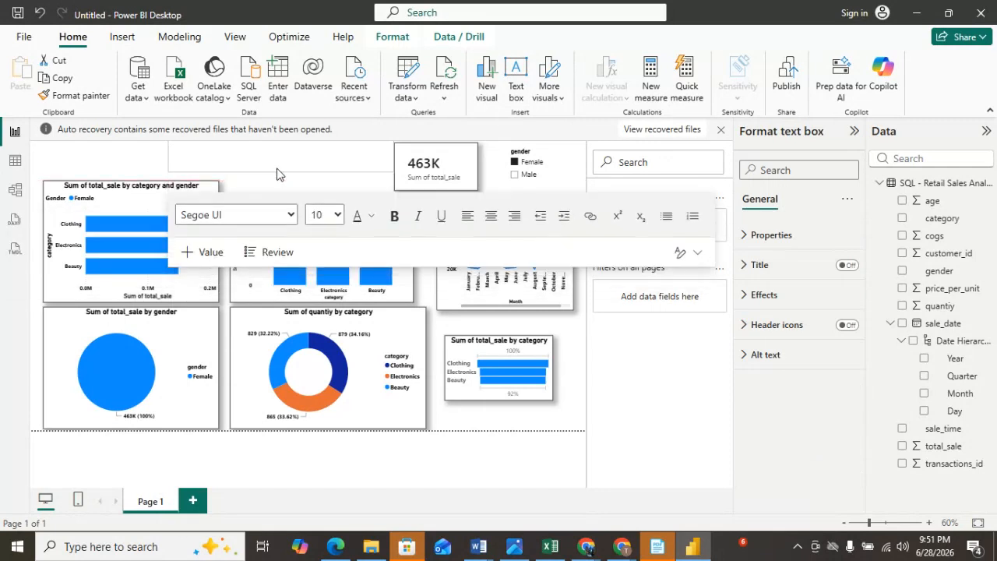
{"action": "left_click", "coordinate": [15, 161]}
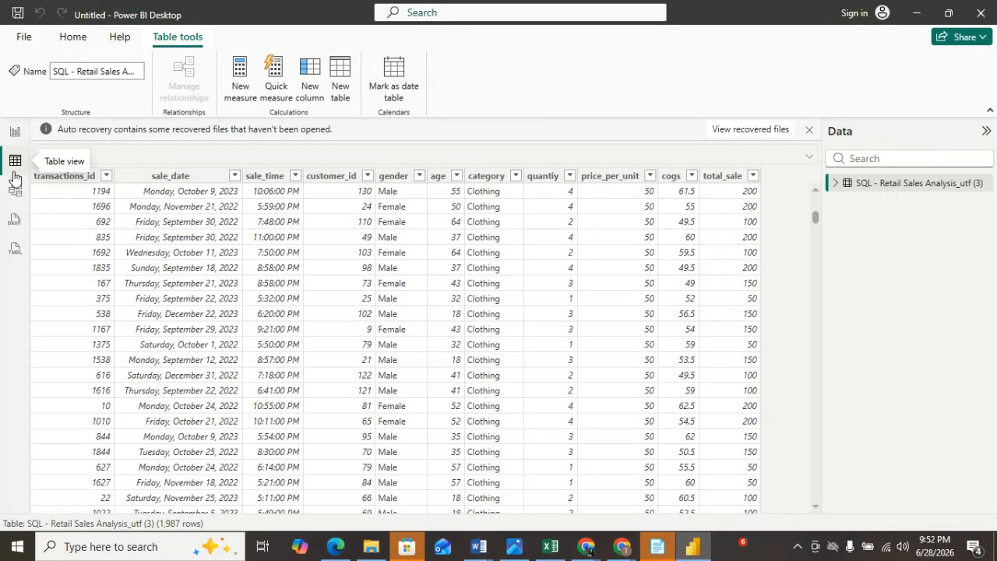
{"action": "left_click", "coordinate": [14, 133]}
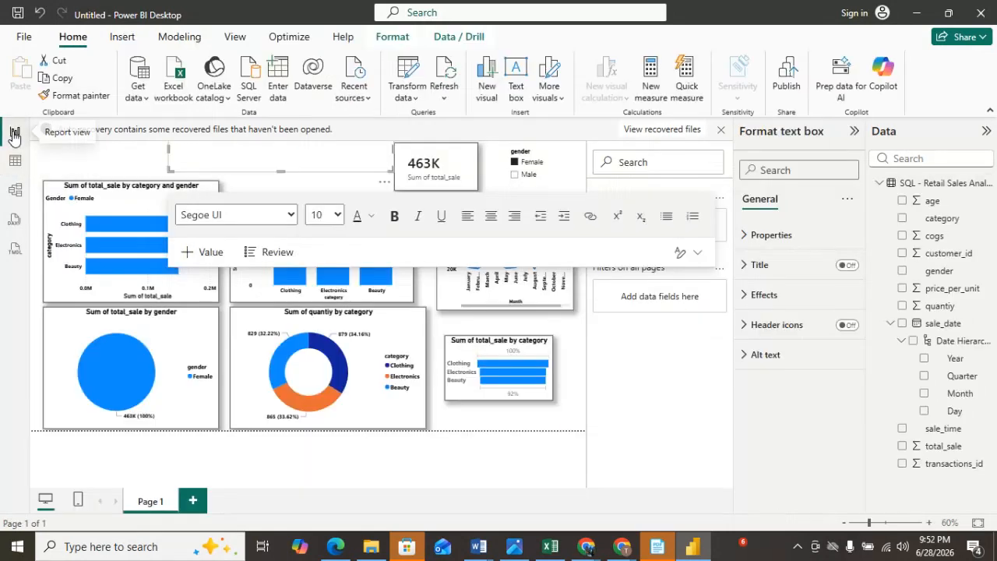
Write ecommerce in the text box in bold at font size 14.
{"action": "left_click", "coordinate": [195, 156]}
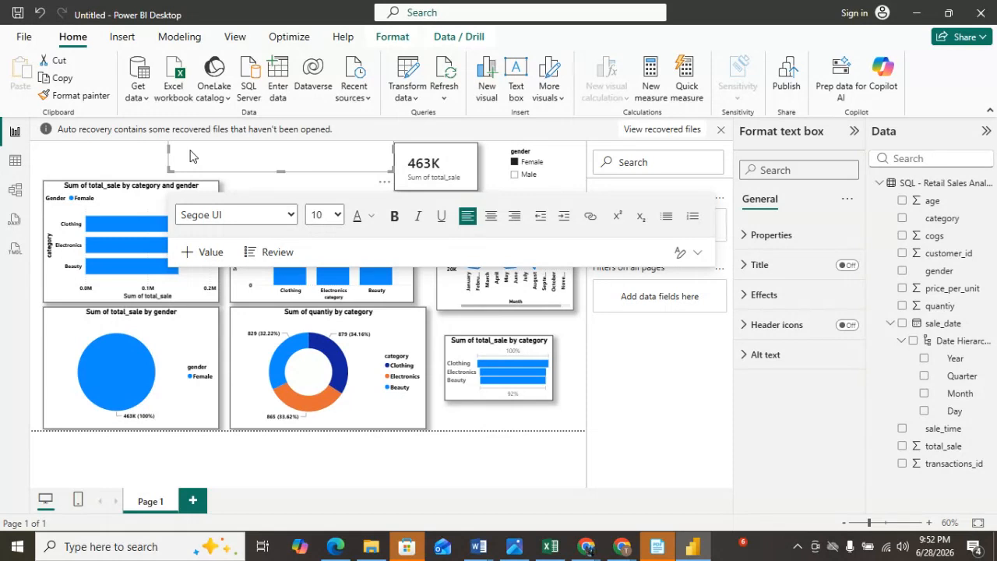
{"action": "left_click", "coordinate": [395, 218]}
{"action": "type", "text": "ecommerce"}
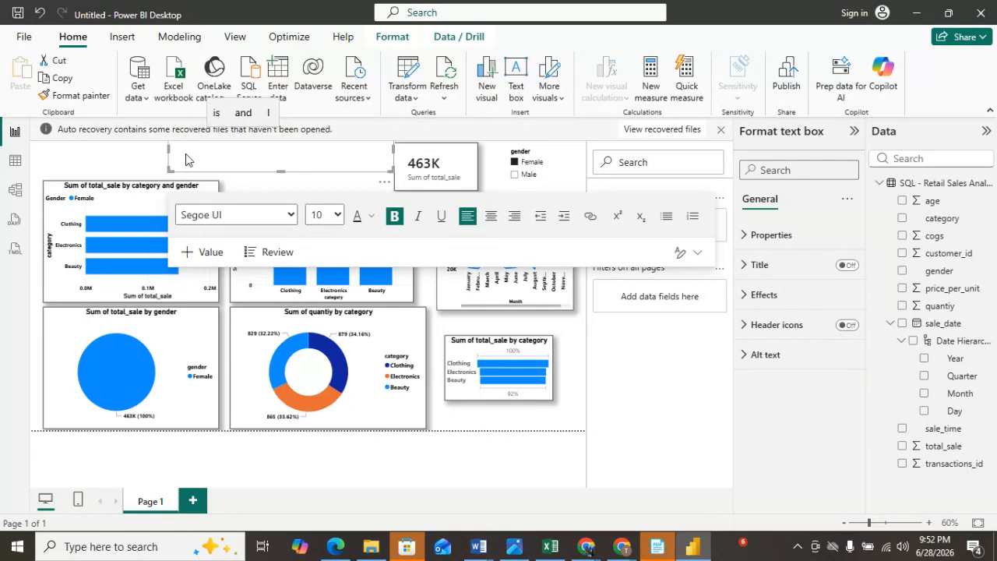
{"action": "left_click", "coordinate": [339, 224]}
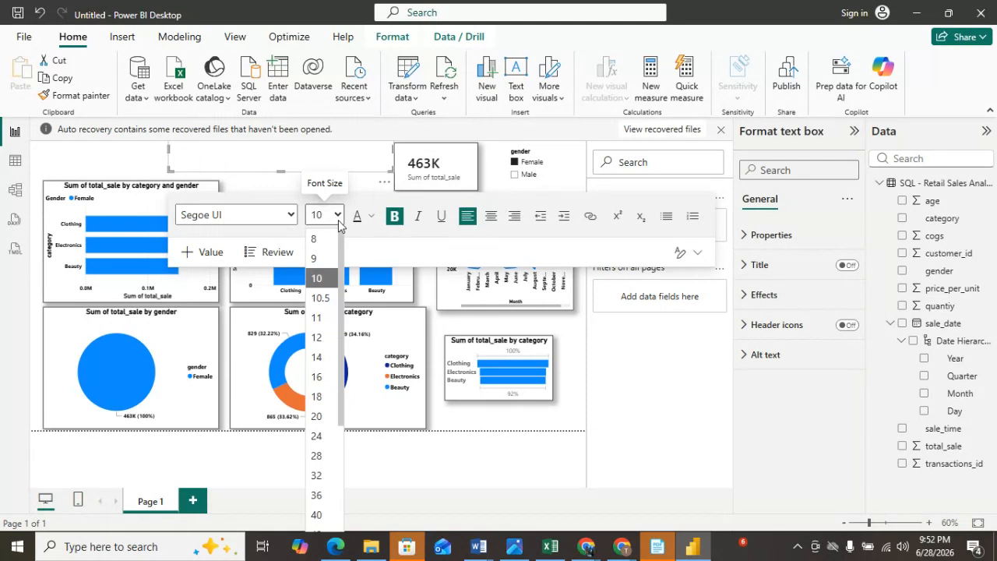
{"action": "left_click", "coordinate": [318, 357]}
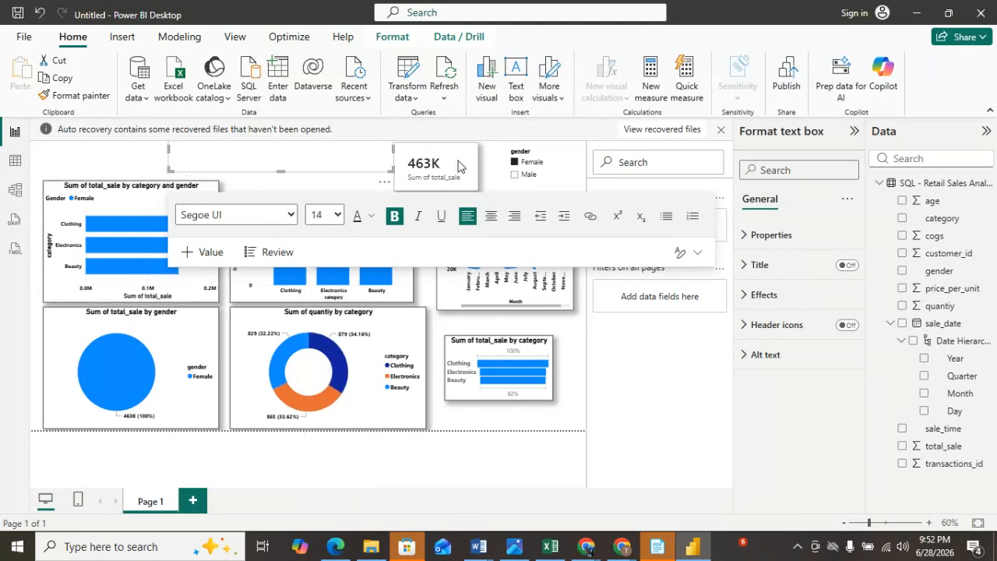
Remove the existing ecommerce text box from the canvas.
{"action": "left_click", "coordinate": [484, 167]}
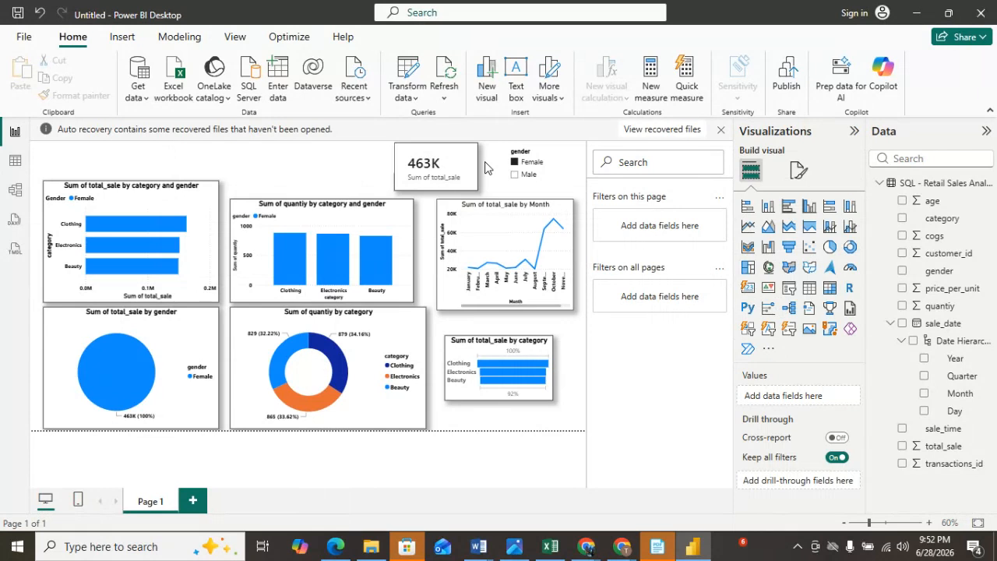
{"action": "left_click", "coordinate": [251, 166]}
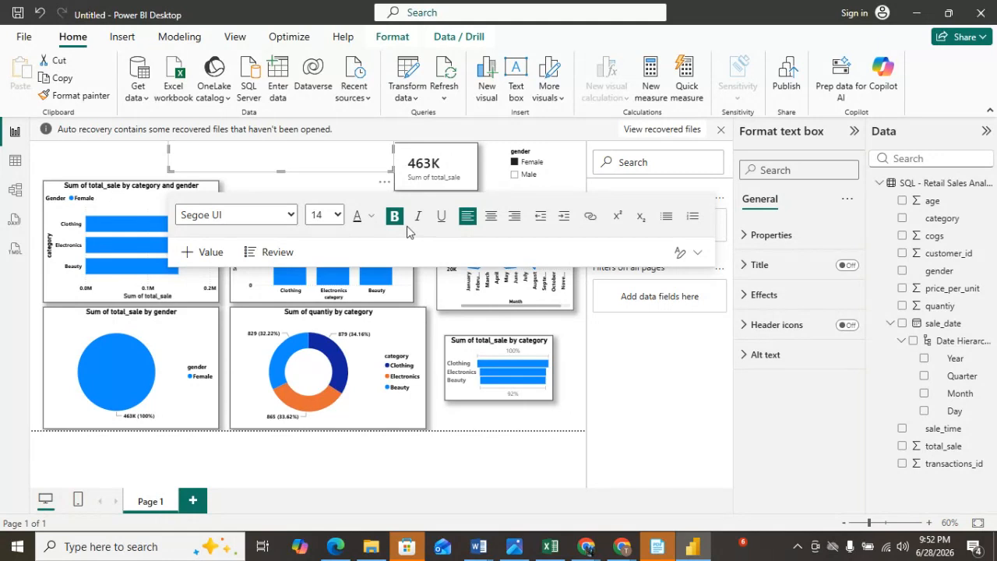
{"action": "left_click", "coordinate": [386, 183]}
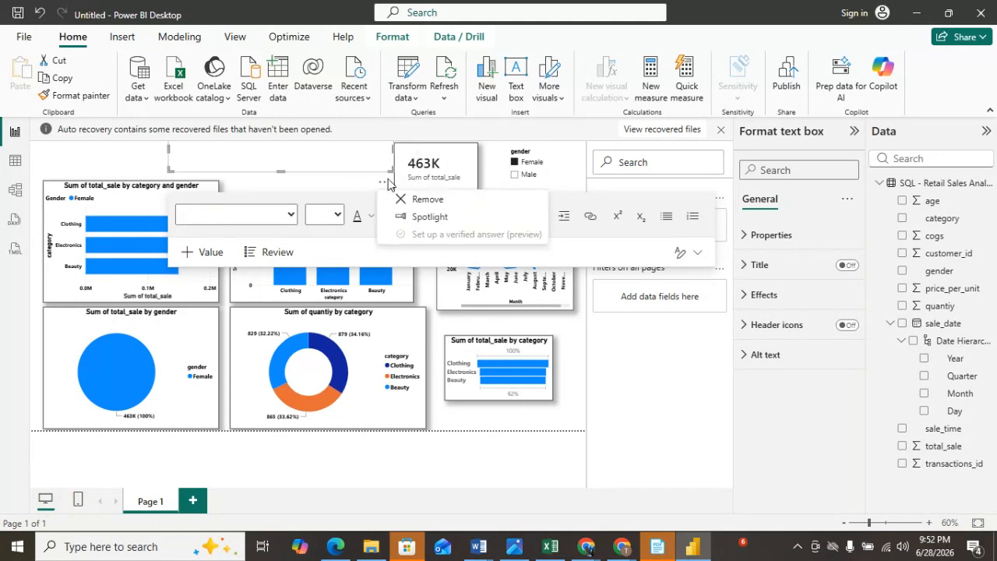
{"action": "left_click", "coordinate": [414, 202]}
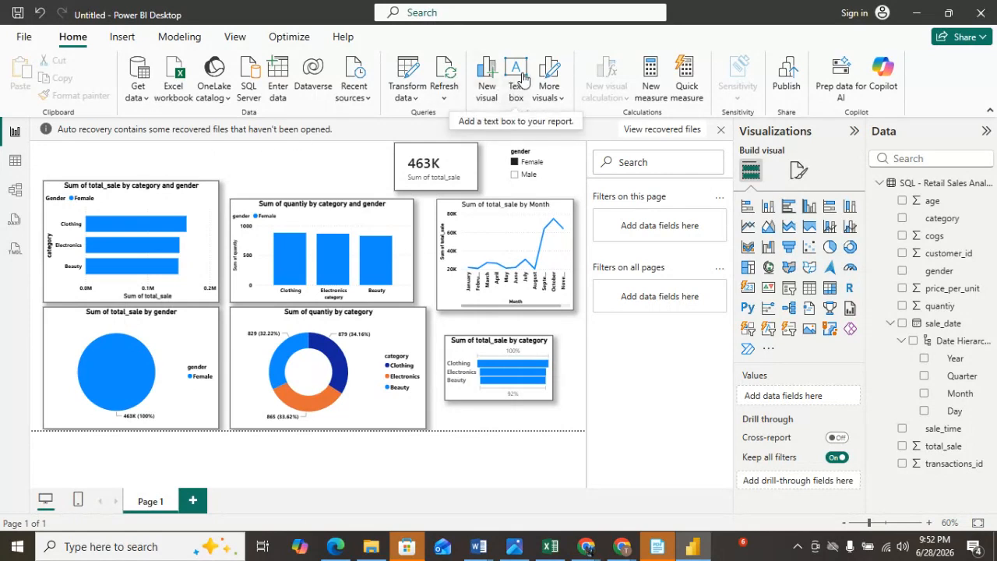
{"action": "left_click", "coordinate": [522, 79]}
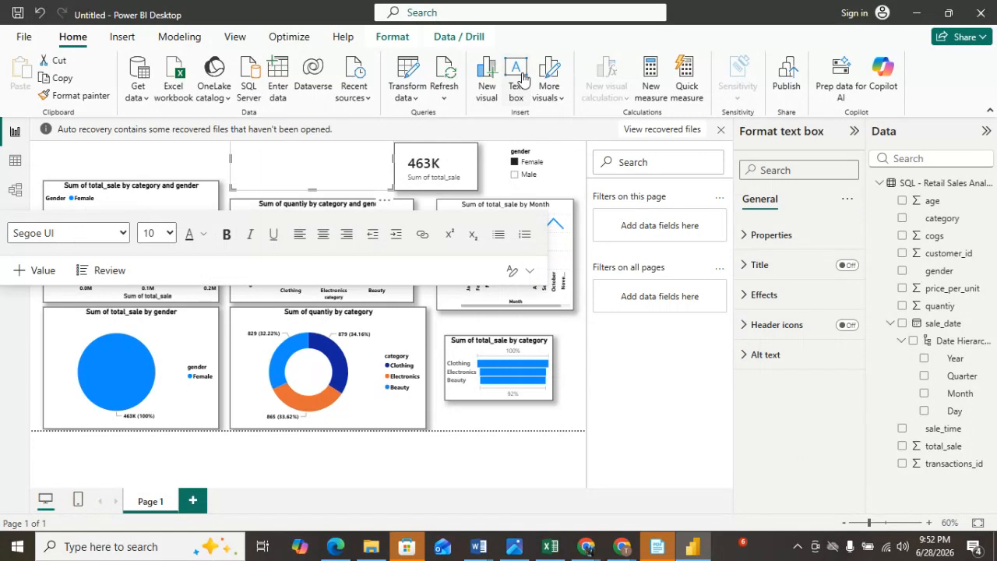
{"action": "left_click_drag", "start_coordinate": [312, 191], "coordinate": [313, 173]}
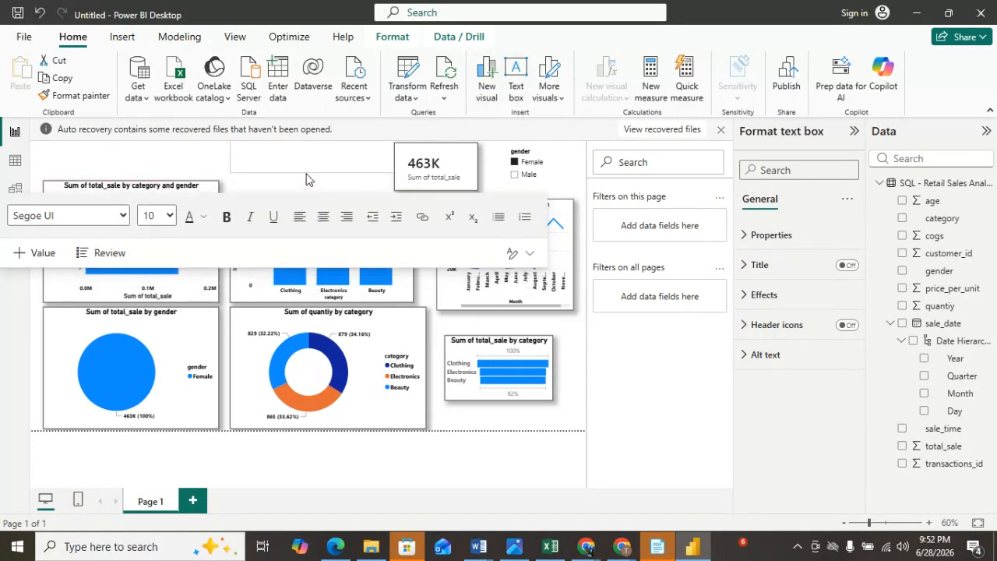
{"action": "left_click", "coordinate": [226, 152]}
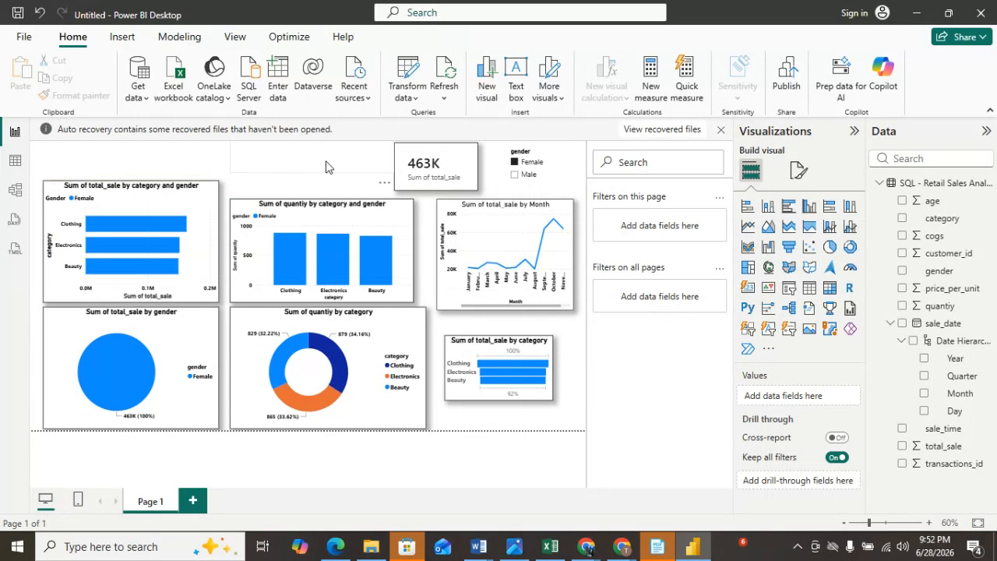
{"action": "left_click", "coordinate": [281, 157]}
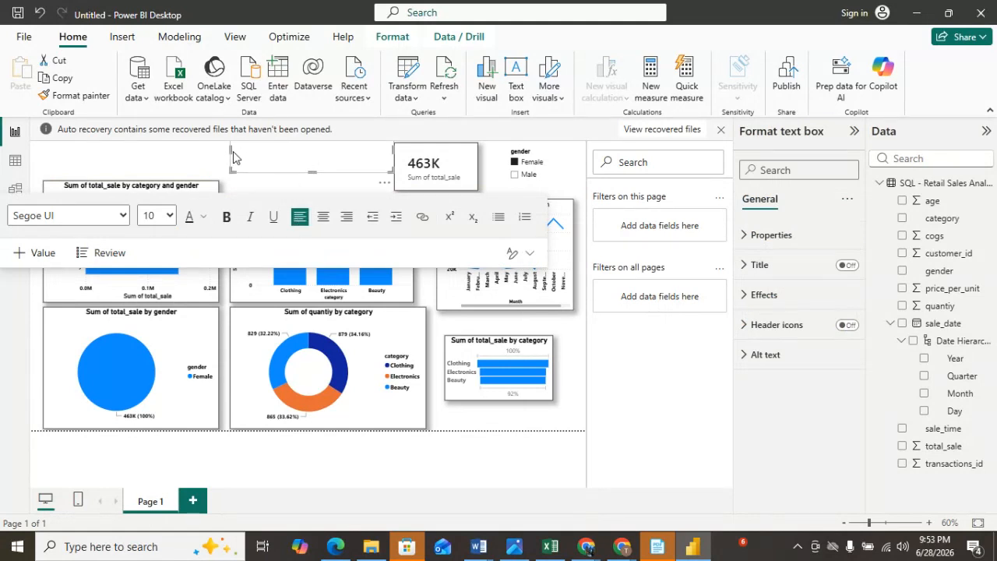
{"action": "left_click_drag", "start_coordinate": [211, 157], "coordinate": [180, 156]}
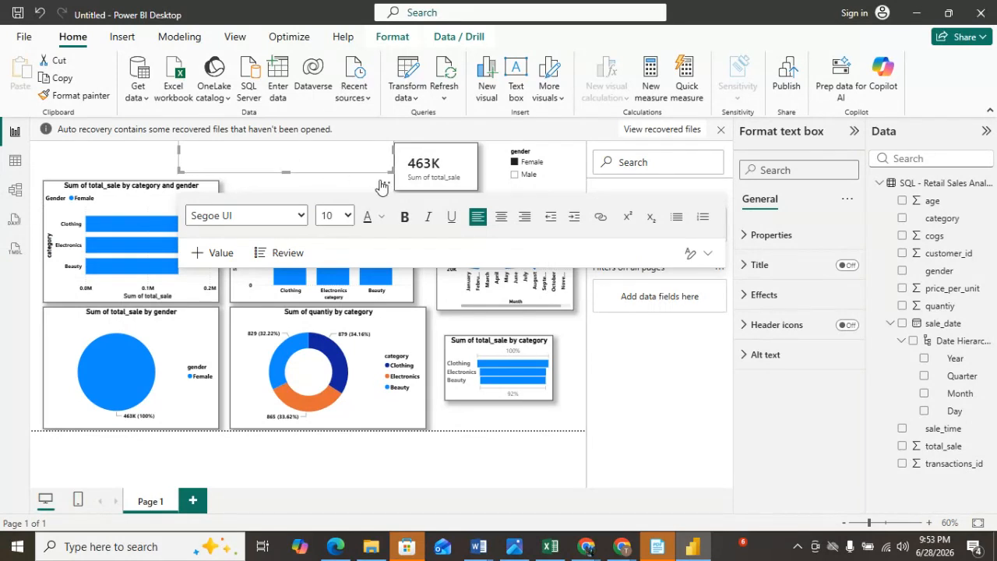
{"action": "mouse_move", "coordinate": [284, 161]}
{"action": "left_mouse_down"}
{"action": "mouse_move", "coordinate": [287, 339]}
{"action": "mouse_move", "coordinate": [291, 176]}
{"action": "left_mouse_up"}
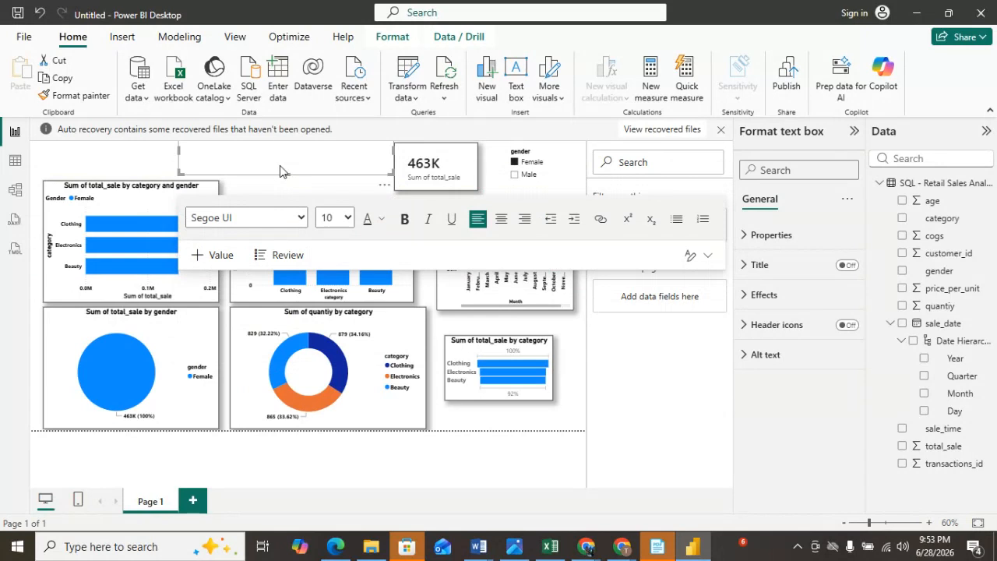
{"action": "left_click", "coordinate": [385, 187]}
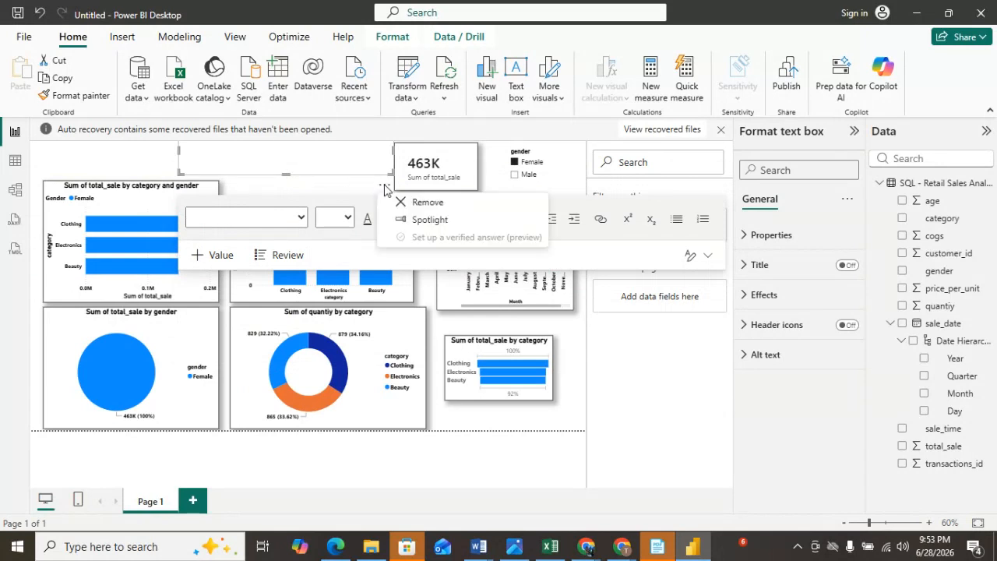
{"action": "left_click", "coordinate": [421, 203]}
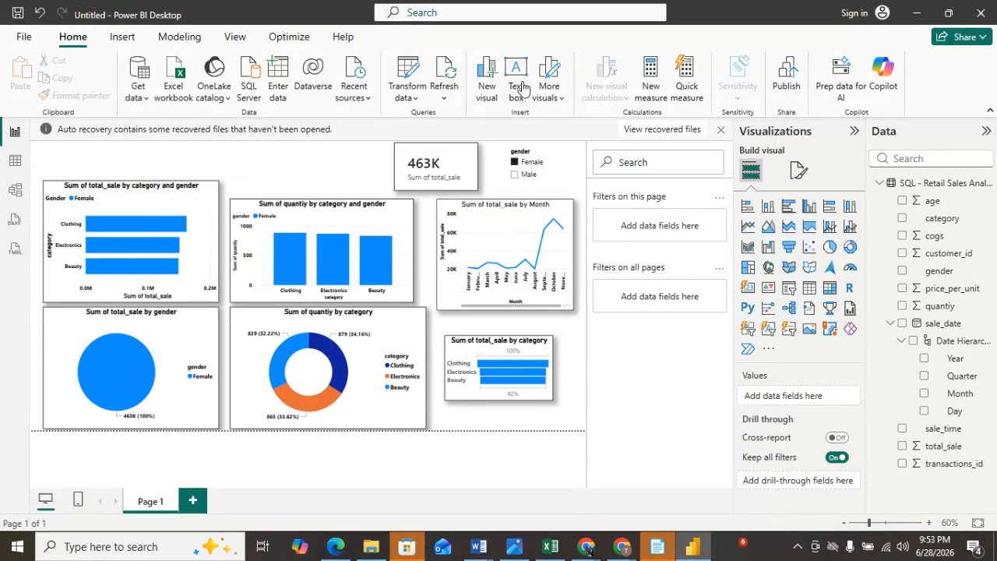
Insert a text box at the top left, shorten its height, and set its font size to 28.
{"action": "left_click", "coordinate": [517, 78]}
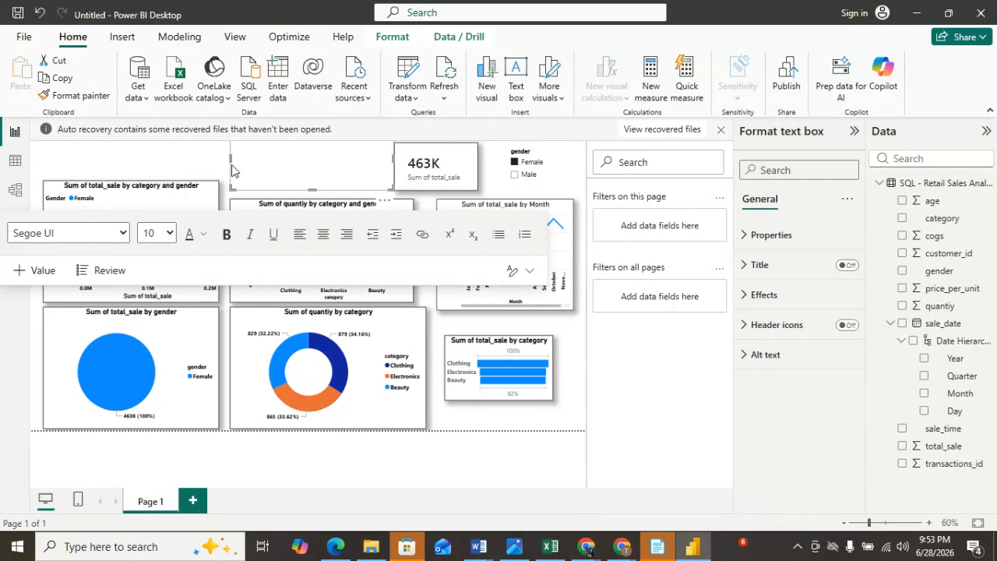
{"action": "left_click_drag", "start_coordinate": [230, 159], "coordinate": [151, 152]}
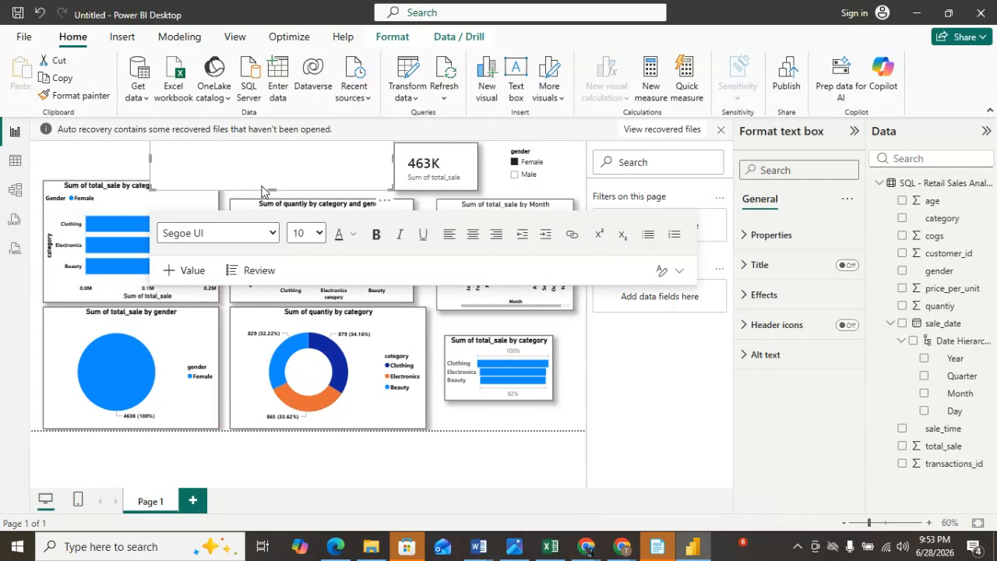
{"action": "left_click_drag", "start_coordinate": [275, 187], "coordinate": [272, 173]}
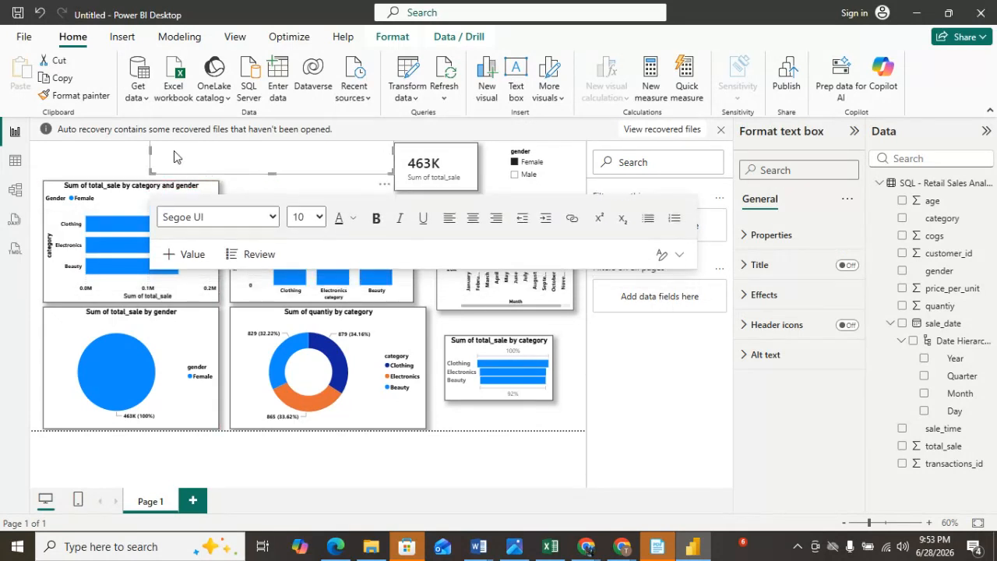
{"action": "left_click", "coordinate": [320, 218]}
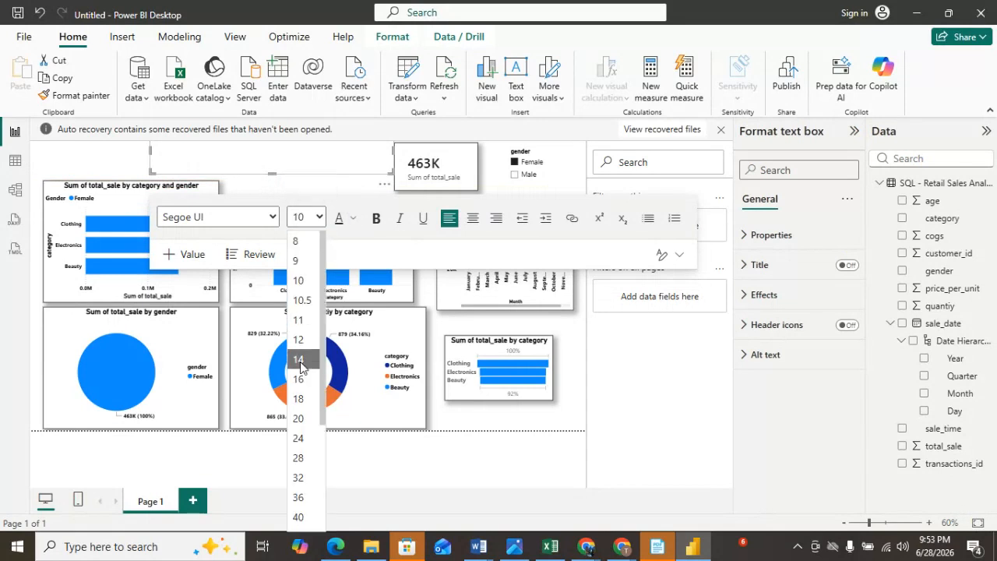
{"action": "left_click", "coordinate": [302, 393]}
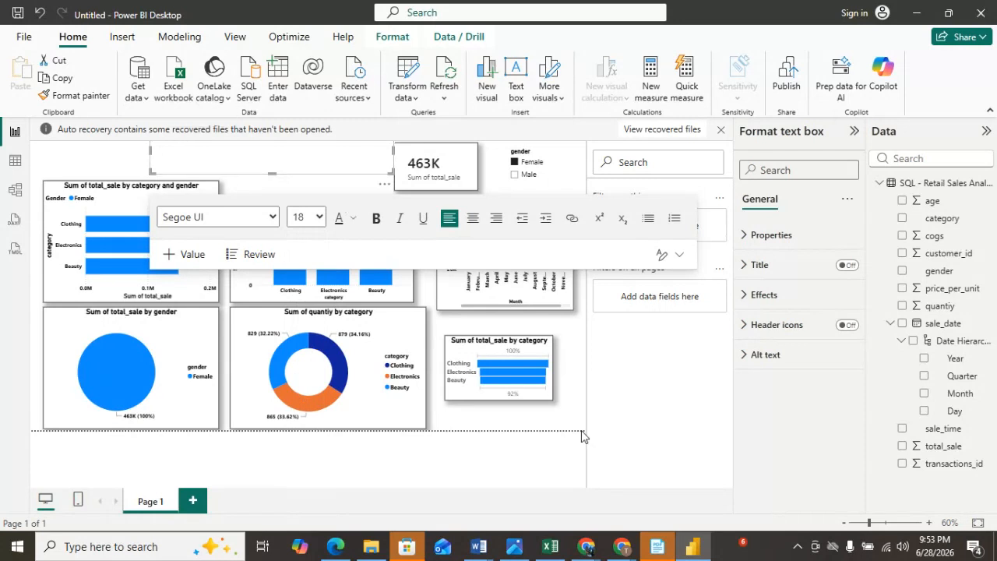
{"action": "left_click", "coordinate": [319, 218]}
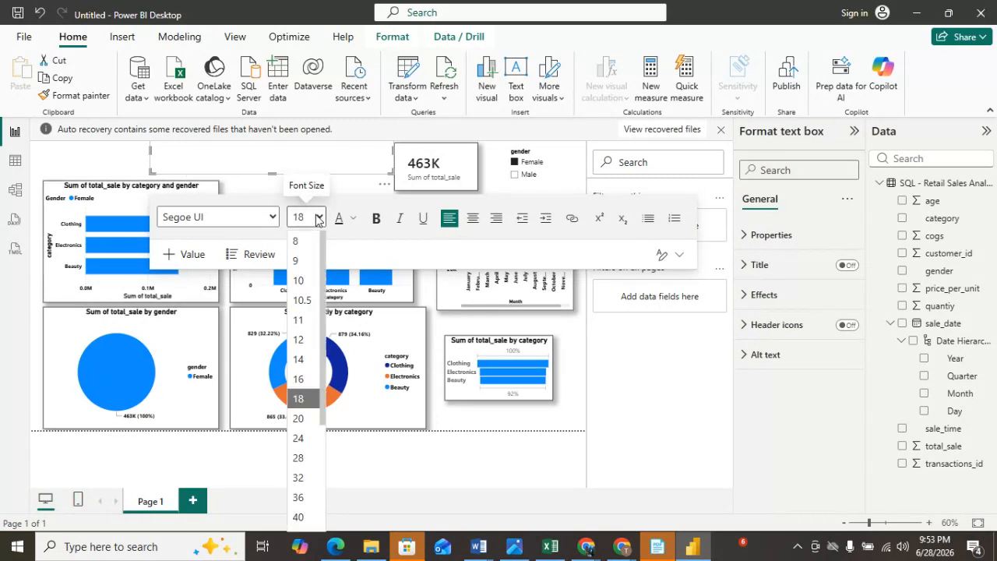
{"action": "left_click", "coordinate": [303, 458]}
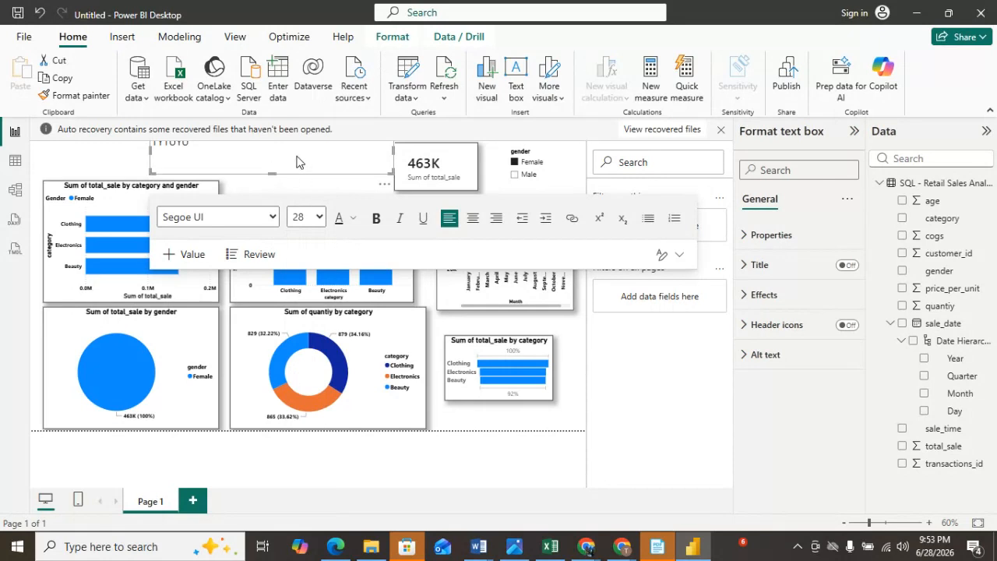
Widen this text box further toward the canvas's left edge.
{"action": "left_click", "coordinate": [75, 159]}
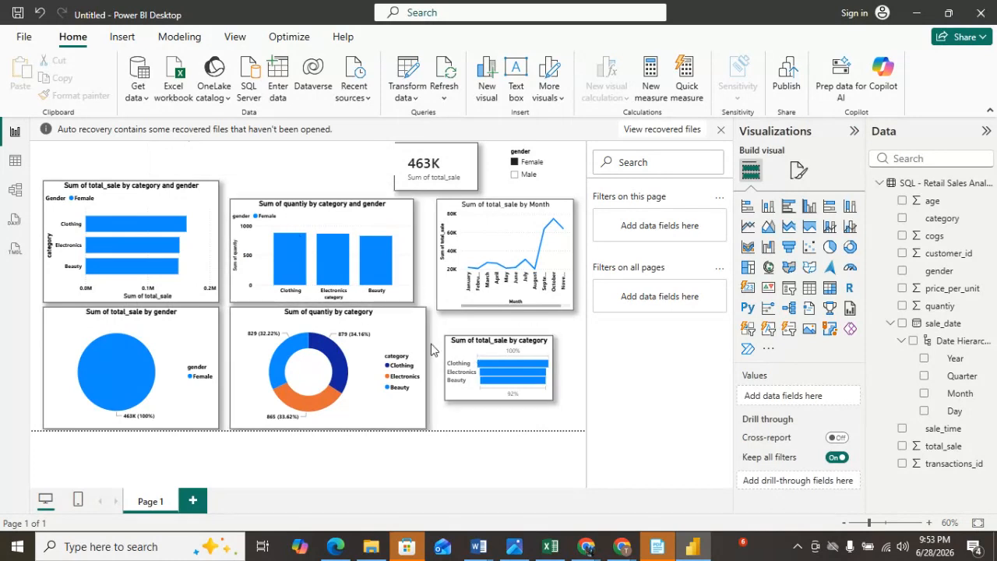
{"action": "left_click", "coordinate": [195, 165]}
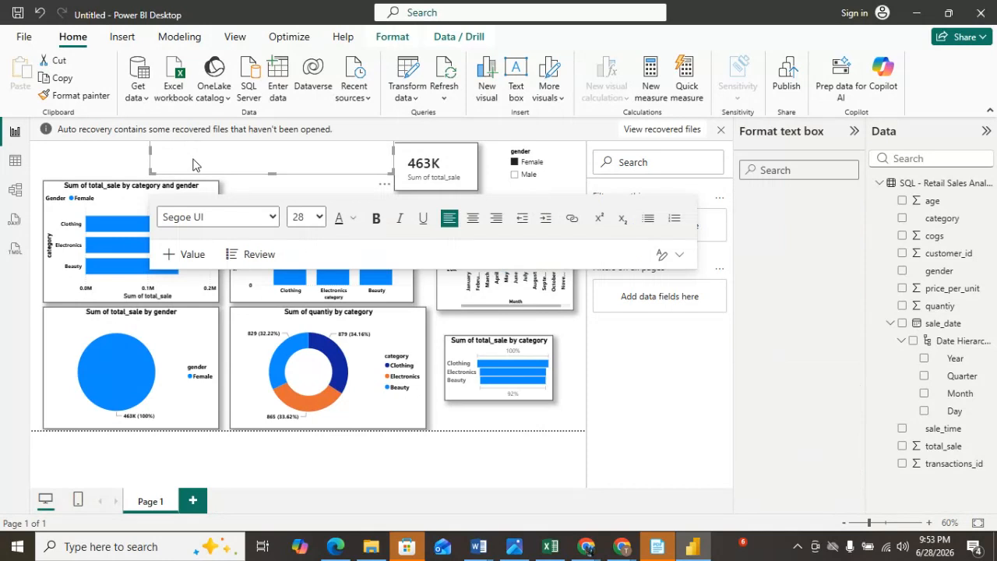
{"action": "left_click_drag", "start_coordinate": [148, 150], "coordinate": [119, 151]}
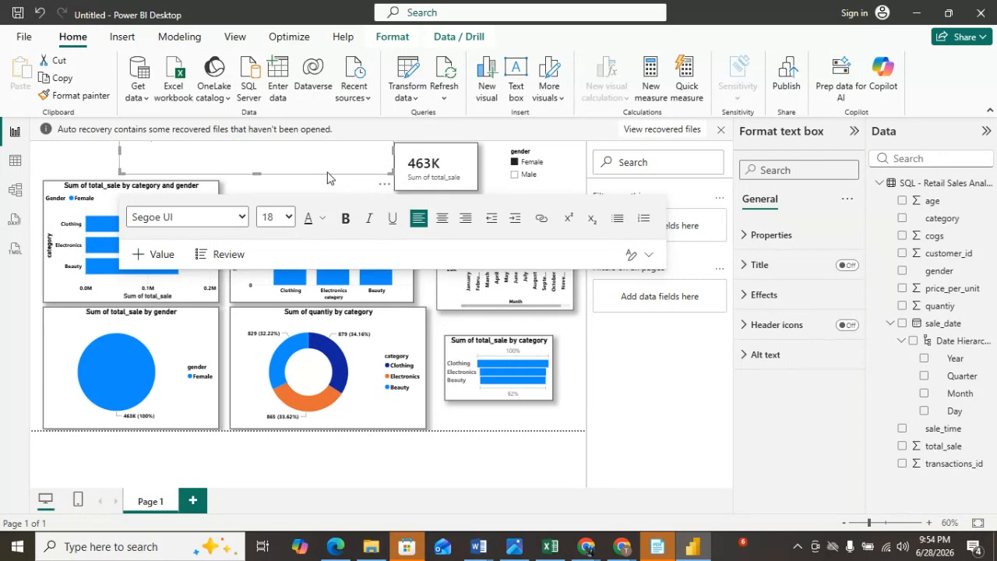
Insert another text box, resize it into a wide, short banner above the charts, and set its font size to 28.
{"action": "left_click", "coordinate": [518, 76]}
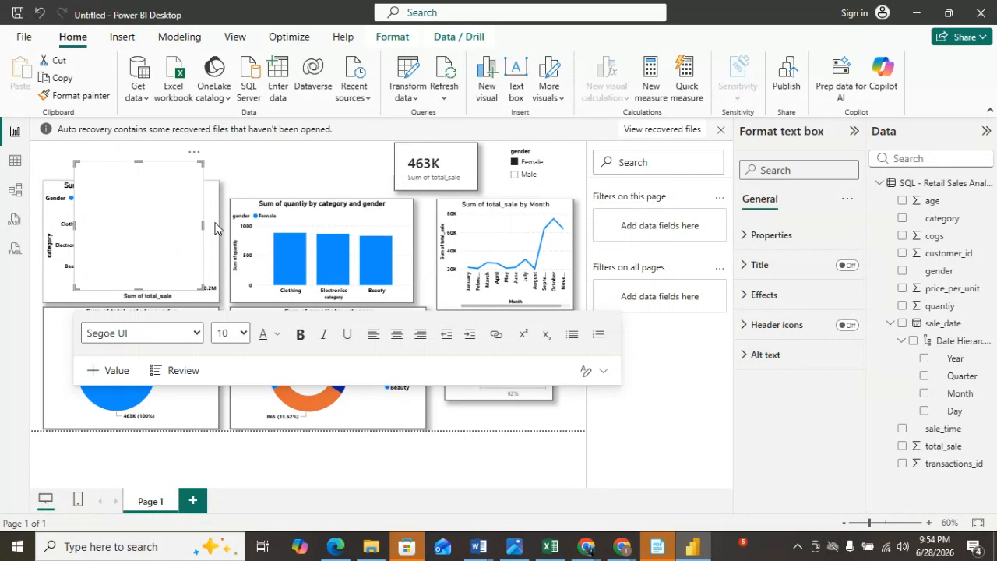
{"action": "left_click_drag", "start_coordinate": [206, 229], "coordinate": [381, 228]}
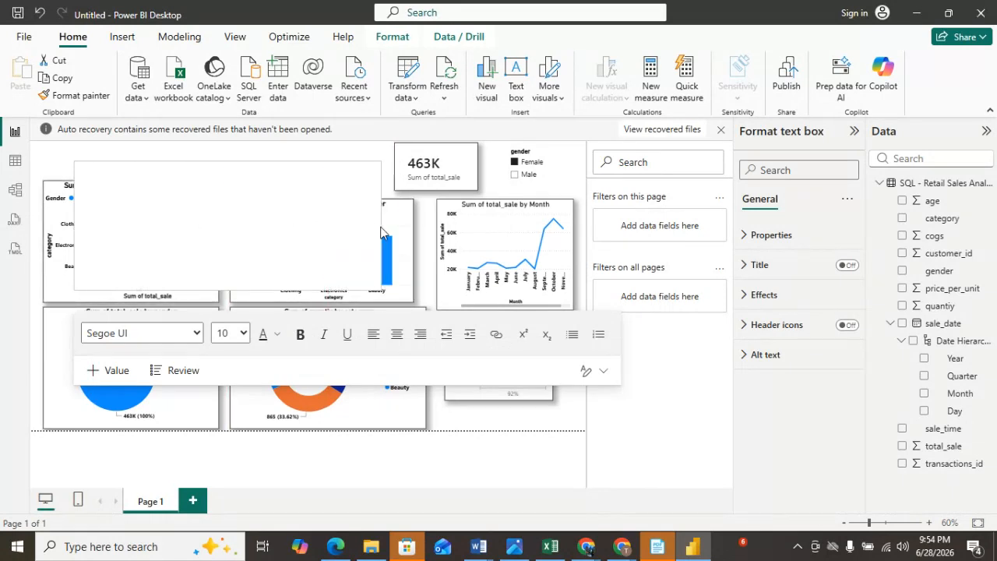
{"action": "left_click_drag", "start_coordinate": [226, 290], "coordinate": [234, 188]}
{"action": "left_click", "coordinate": [128, 178]}
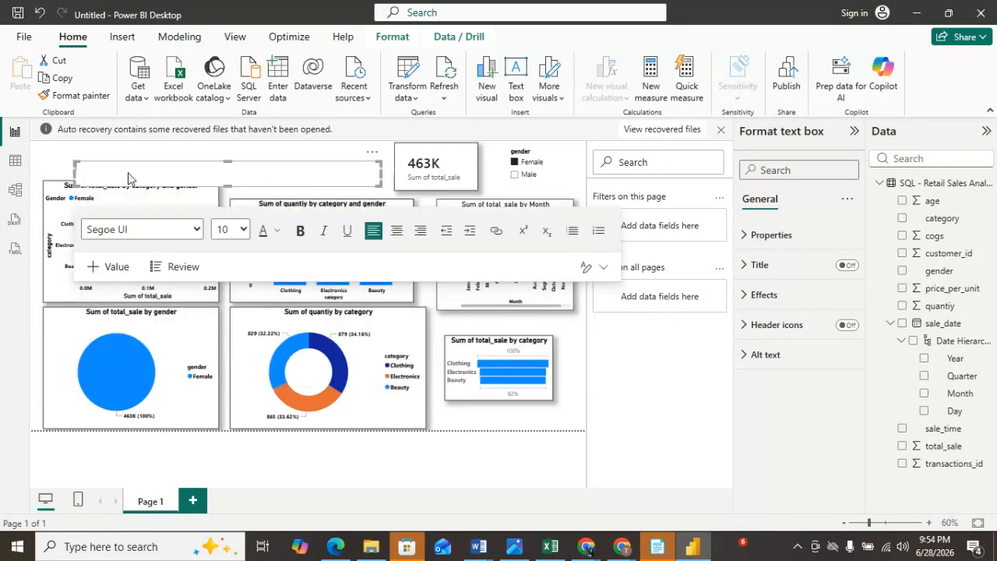
{"action": "left_click", "coordinate": [241, 229]}
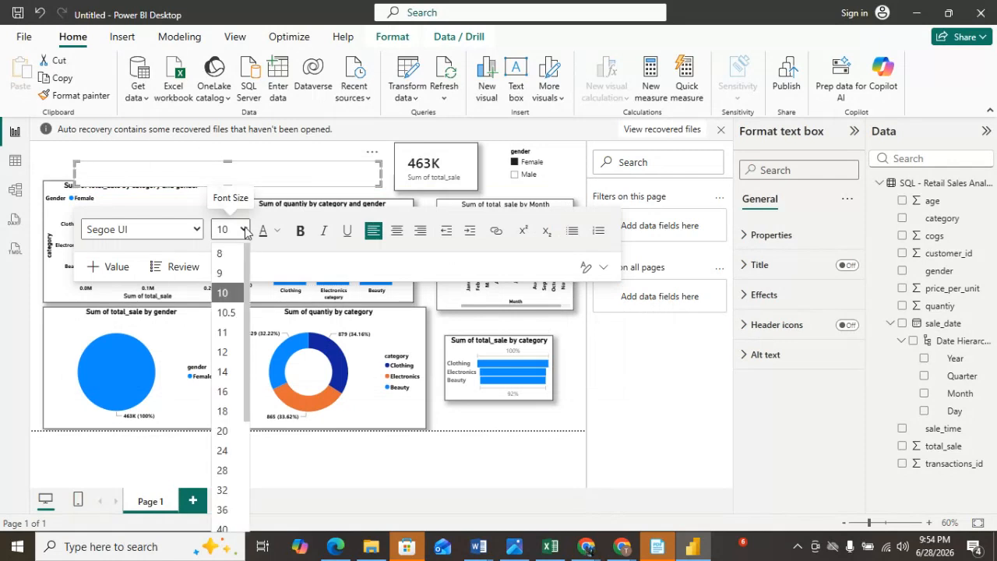
{"action": "left_click", "coordinate": [225, 432]}
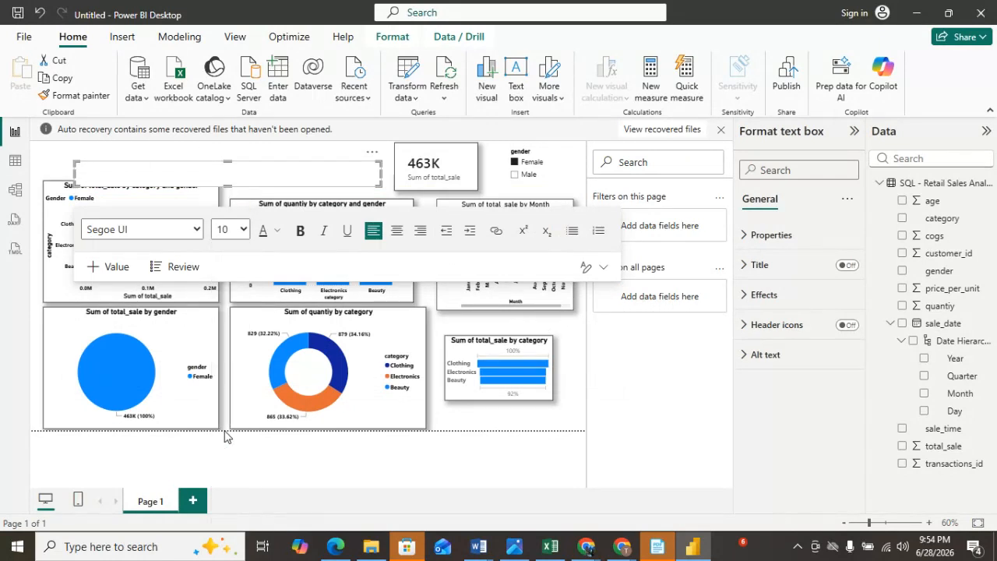
{"action": "left_click", "coordinate": [239, 229]}
{"action": "left_click", "coordinate": [234, 471]}
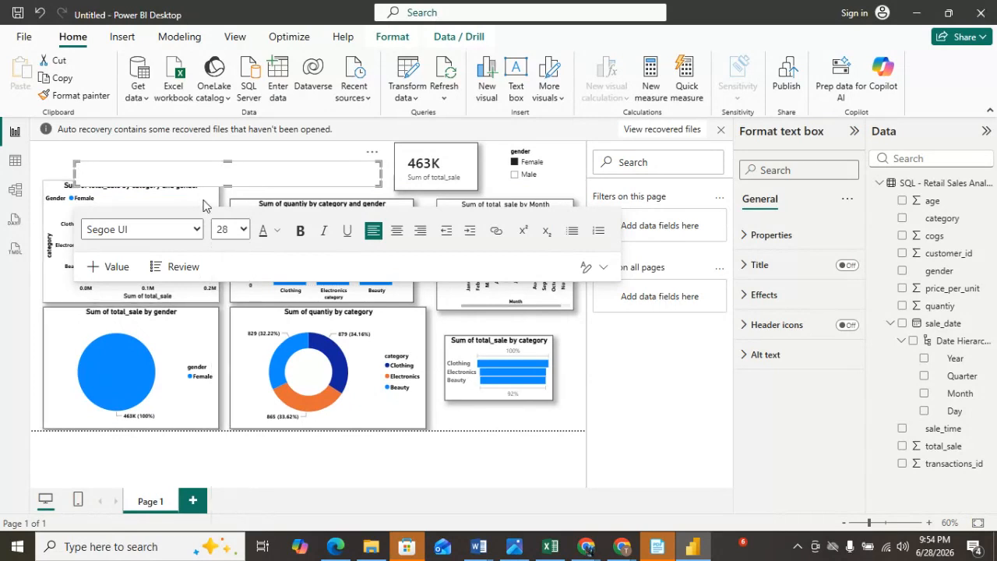
Write the title ECCOMERCE SALES DASHBOARD in the new text box.
{"action": "type", "text": "E"}
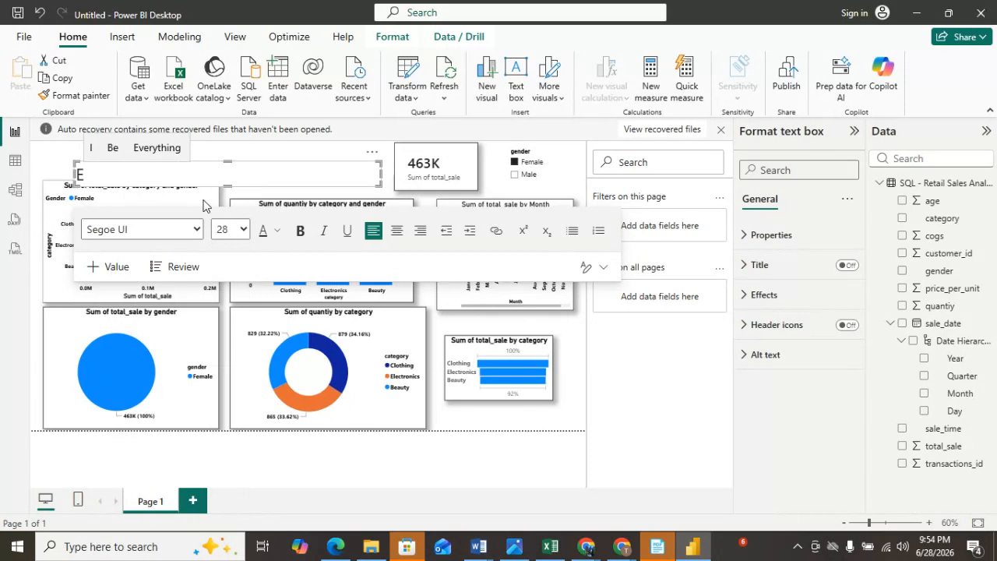
{"action": "type", "text": "CCOMERCE "}
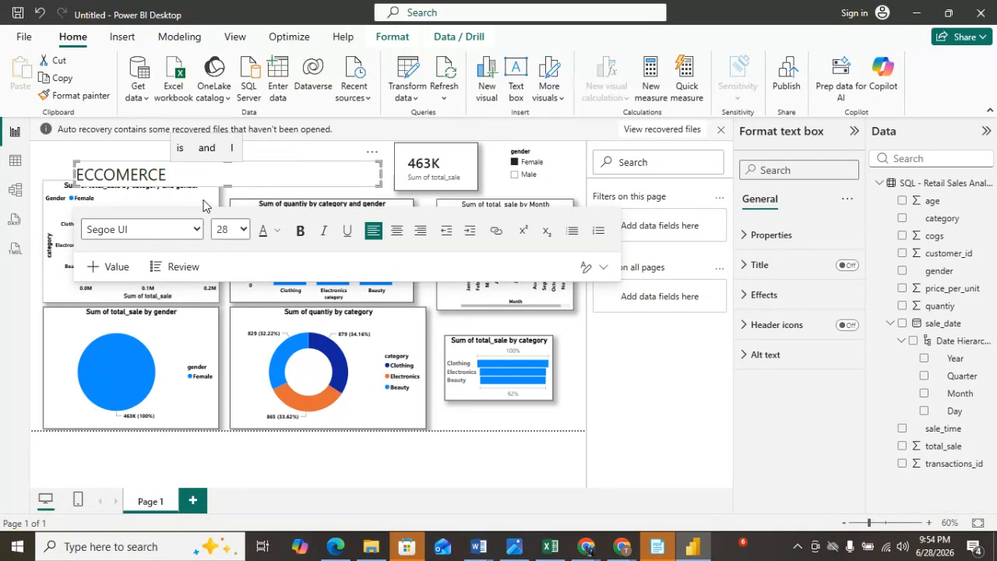
{"action": "type", "text": "SALES D"}
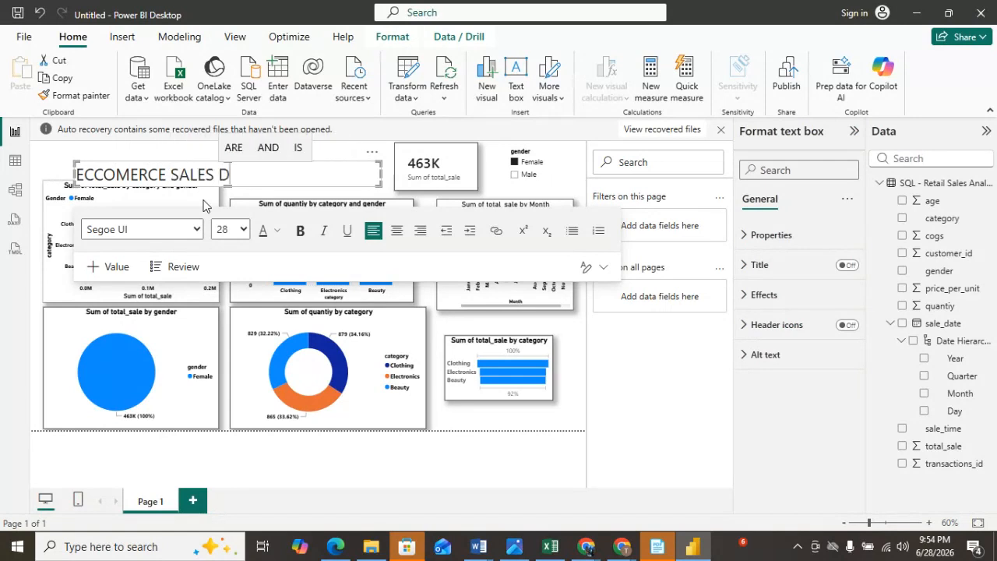
{"action": "type", "text": "ASHBOARD"}
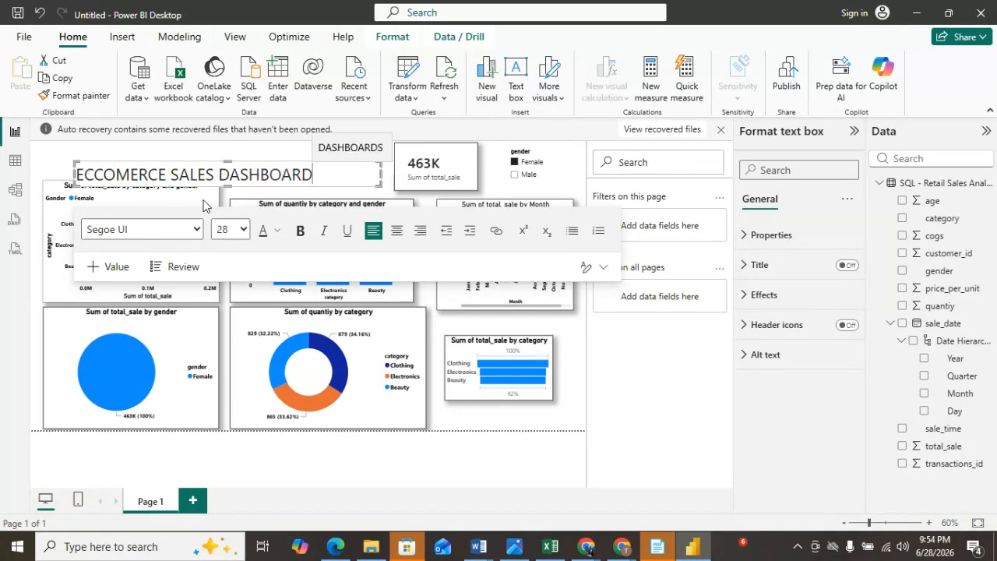
Replace the first word of the title with RETAIL to read RETAIL SALES DASHBOARD.
{"action": "left_click", "coordinate": [163, 174]}
{"action": "key", "text": "BackSpace"}
{"action": "key", "text": "BackSpace"}
{"action": "key", "text": "BackSpace"}
{"action": "key", "text": "BackSpace"}
{"action": "key", "text": "BackSpace"}
{"action": "key", "text": "BackSpace"}
{"action": "key", "text": "BackSpace"}
{"action": "key", "text": "BackSpace"}
{"action": "key", "text": "BackSpace"}
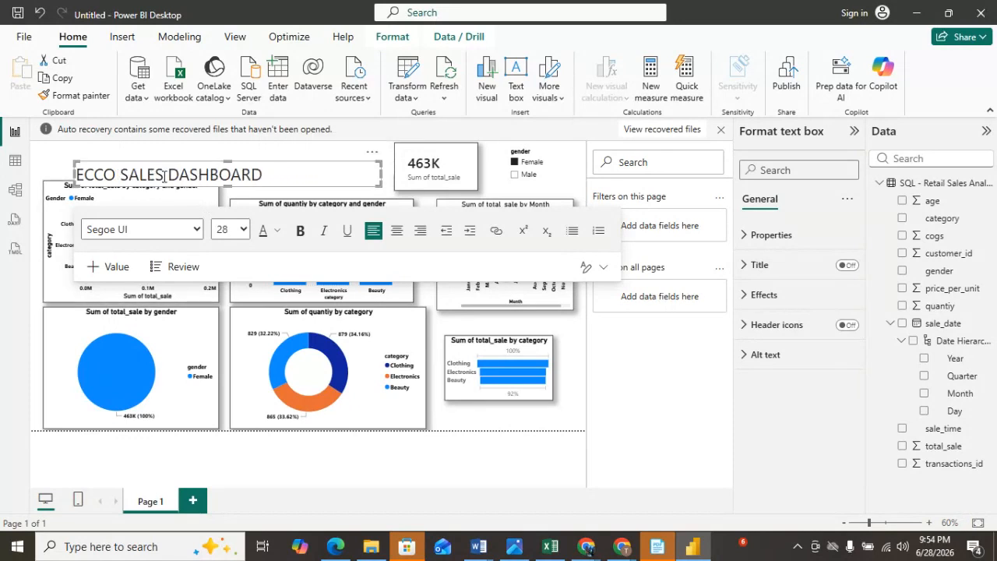
{"action": "type", "text": "RETAIL"}
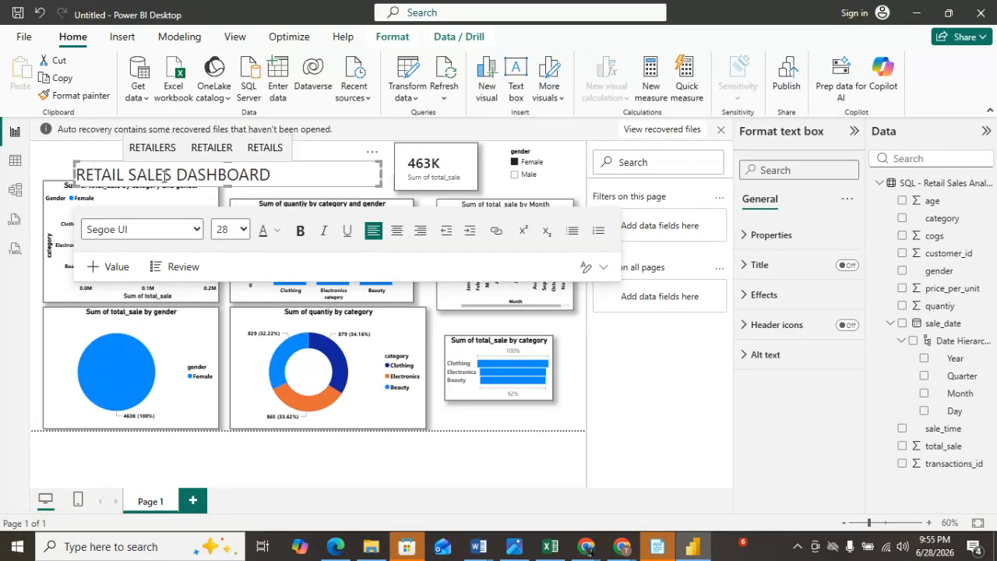
Remove the leftover text box sitting behind the title.
{"action": "left_click", "coordinate": [340, 153]}
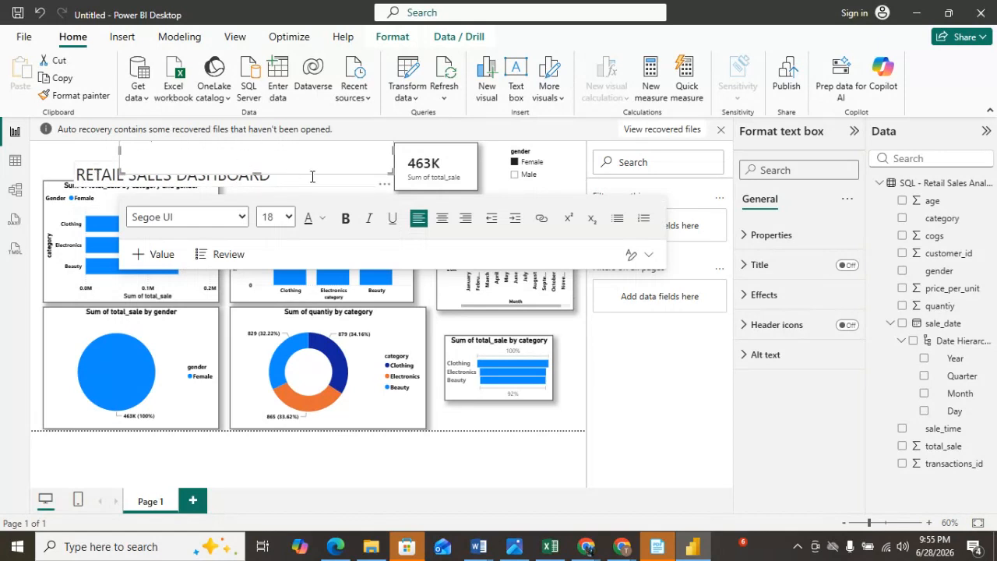
{"action": "left_click", "coordinate": [388, 188]}
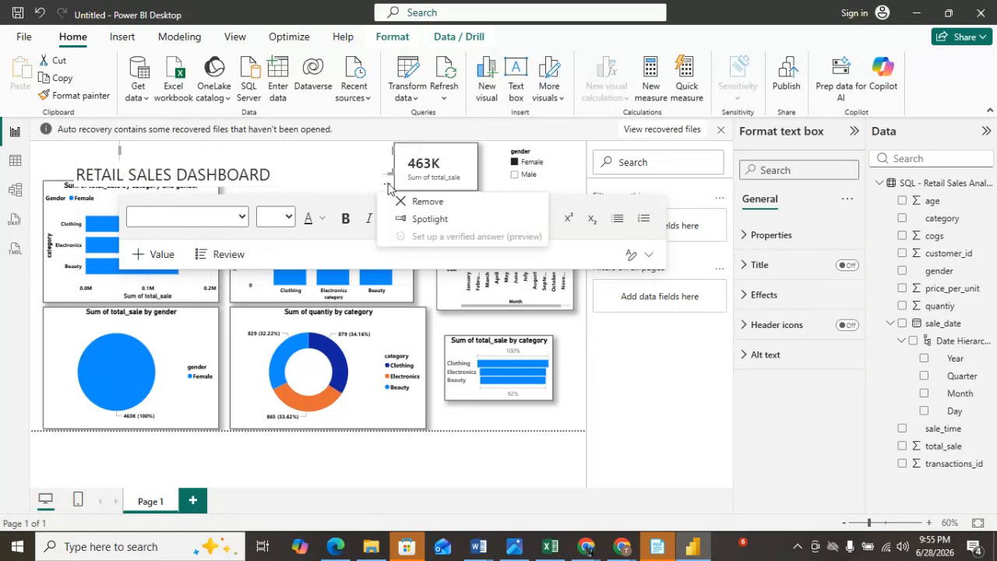
{"action": "left_click", "coordinate": [423, 200]}
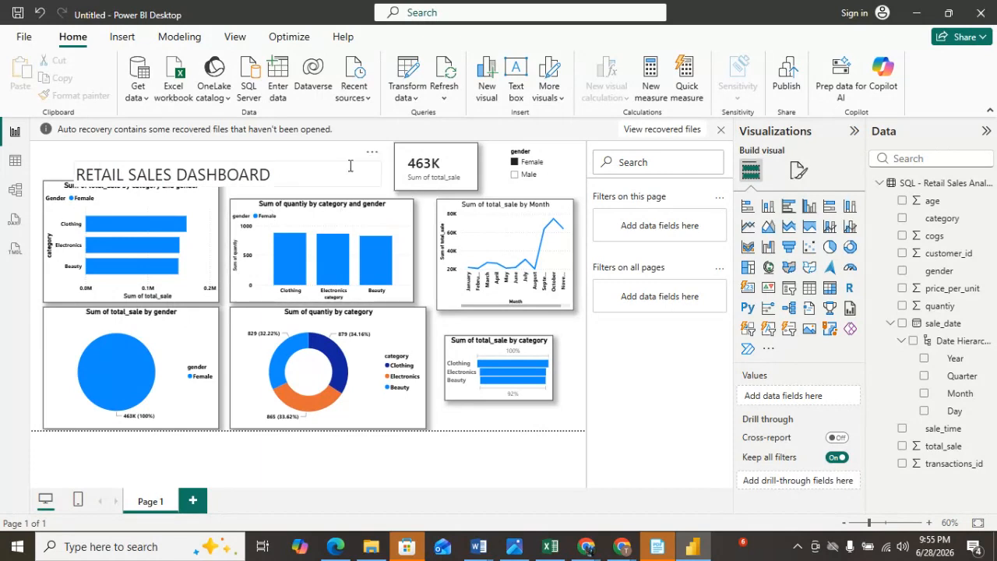
Move the RETAIL SALES DASHBOARD text box up to the top edge of the canvas.
{"action": "left_click", "coordinate": [305, 176]}
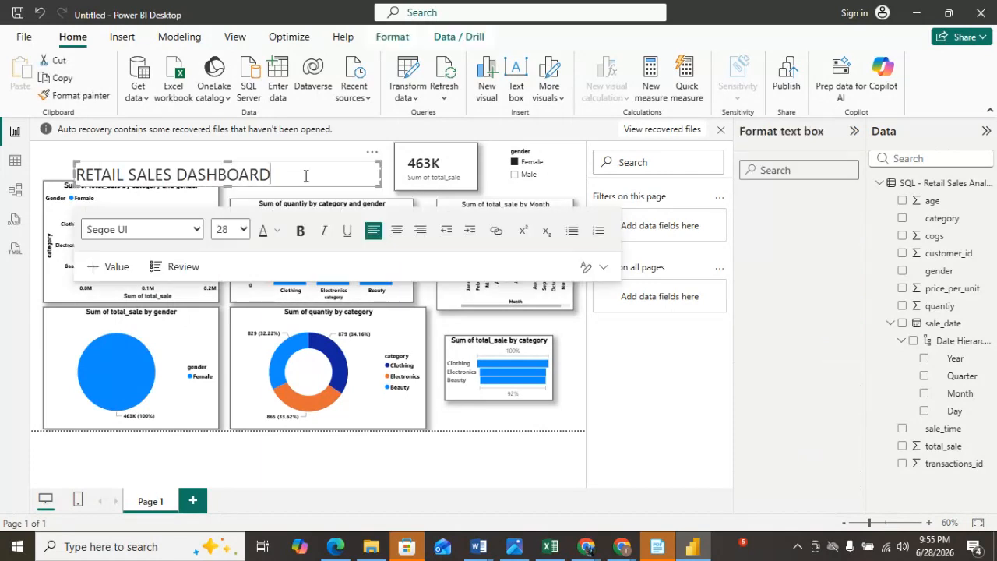
{"action": "left_click", "coordinate": [60, 154]}
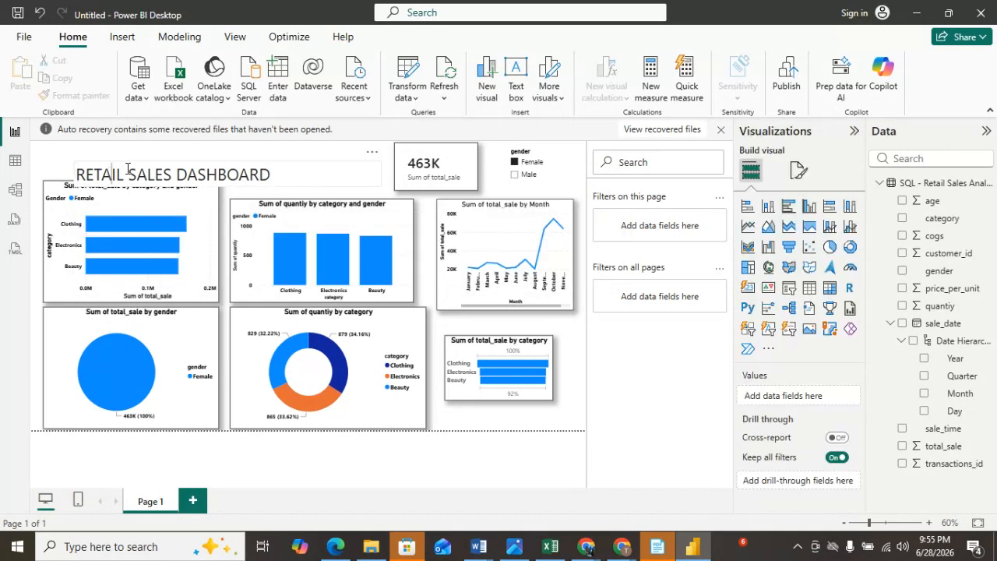
{"action": "left_click", "coordinate": [299, 169]}
{"action": "left_click_drag", "start_coordinate": [300, 169], "coordinate": [239, 173]}
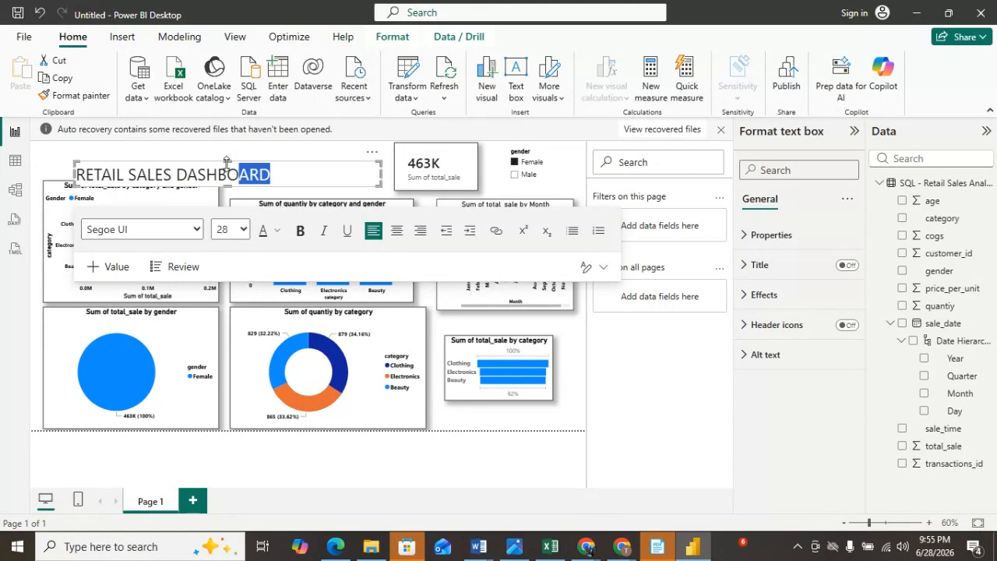
{"action": "mouse_move", "coordinate": [226, 162]}
{"action": "left_mouse_down"}
{"action": "mouse_move", "coordinate": [226, 144]}
{"action": "mouse_move", "coordinate": [234, 168]}
{"action": "left_mouse_up"}
{"action": "left_click", "coordinate": [46, 165]}
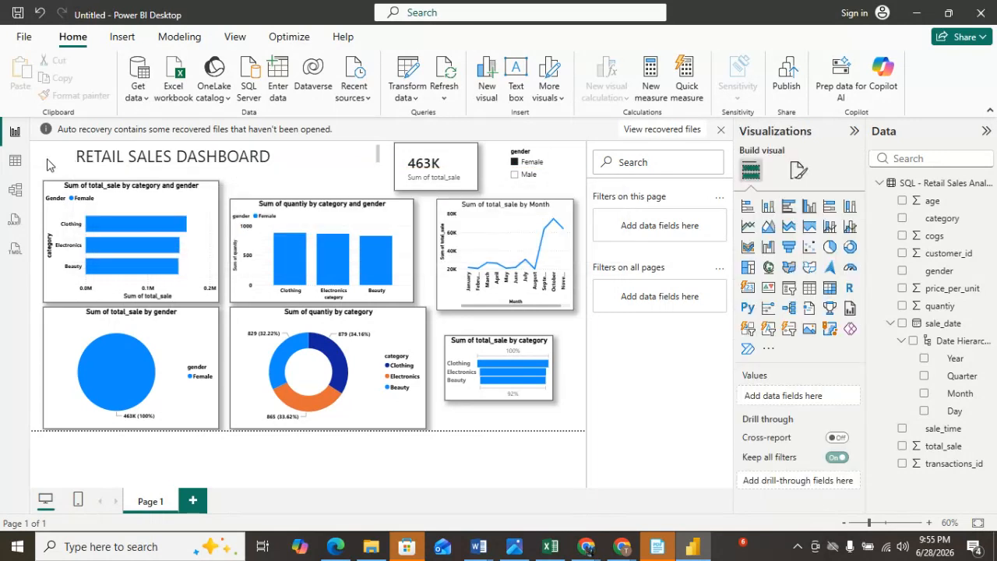
Select all the title text and make it bold.
{"action": "left_click", "coordinate": [195, 153]}
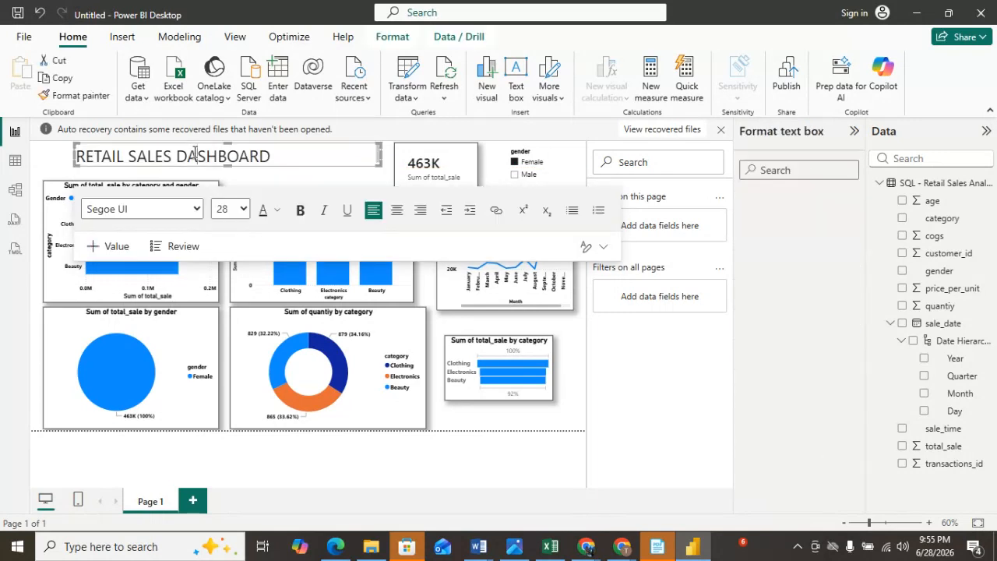
{"action": "left_click", "coordinate": [301, 211]}
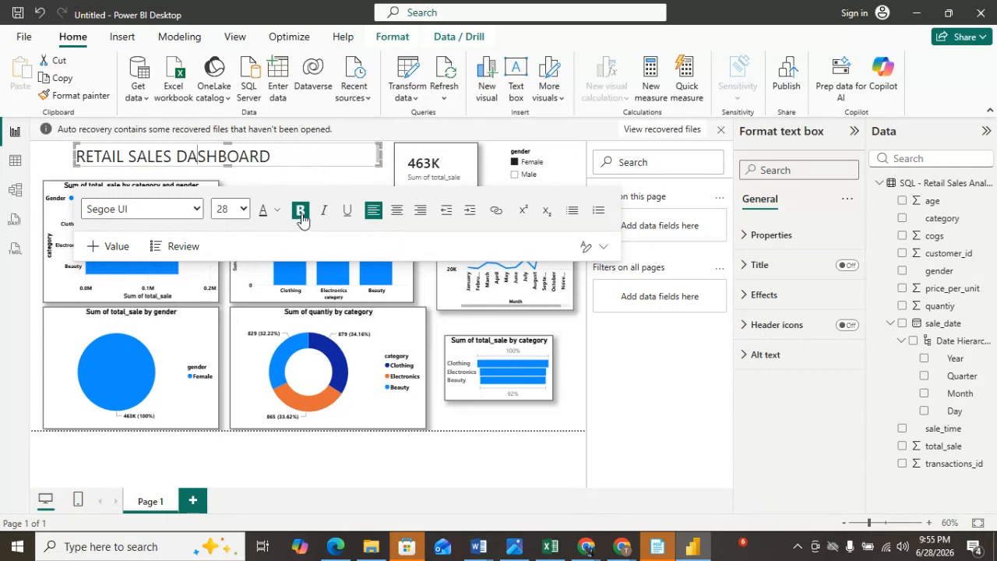
{"action": "left_click_drag", "start_coordinate": [271, 156], "coordinate": [72, 154]}
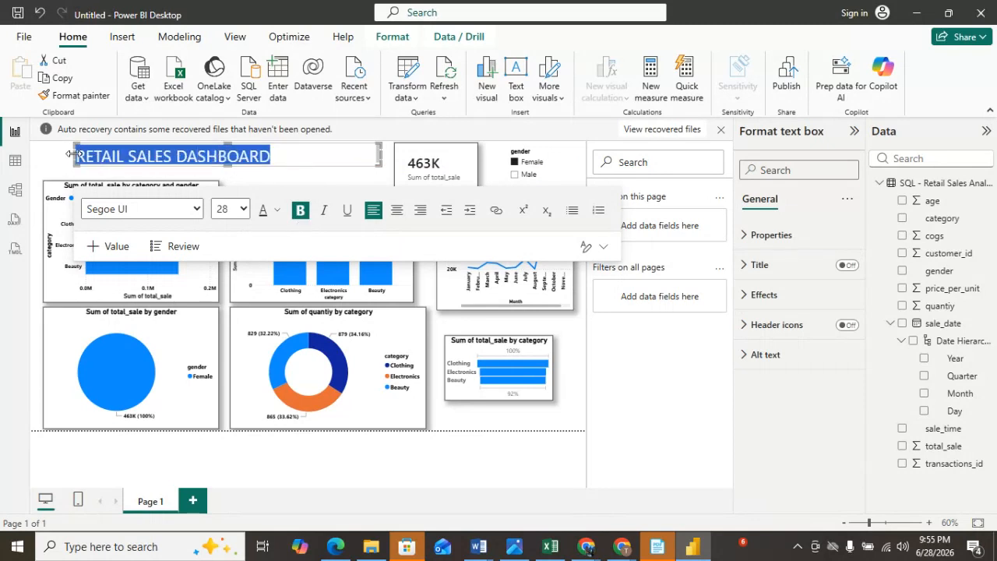
{"action": "left_click", "coordinate": [301, 211]}
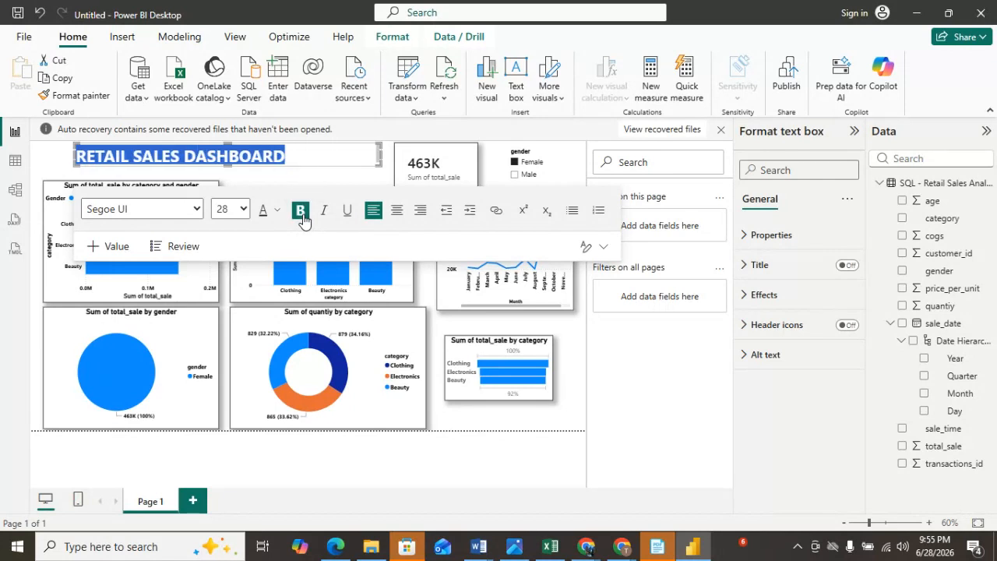
{"action": "left_click", "coordinate": [62, 162]}
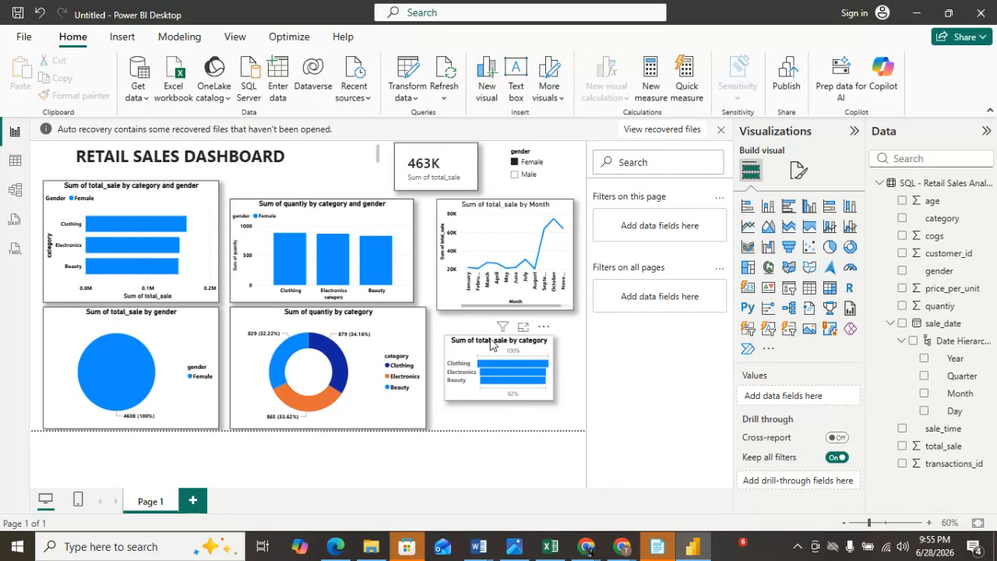
Copy the donut chart's formatting onto the funnel chart with Format Painter.
{"action": "left_click", "coordinate": [98, 95]}
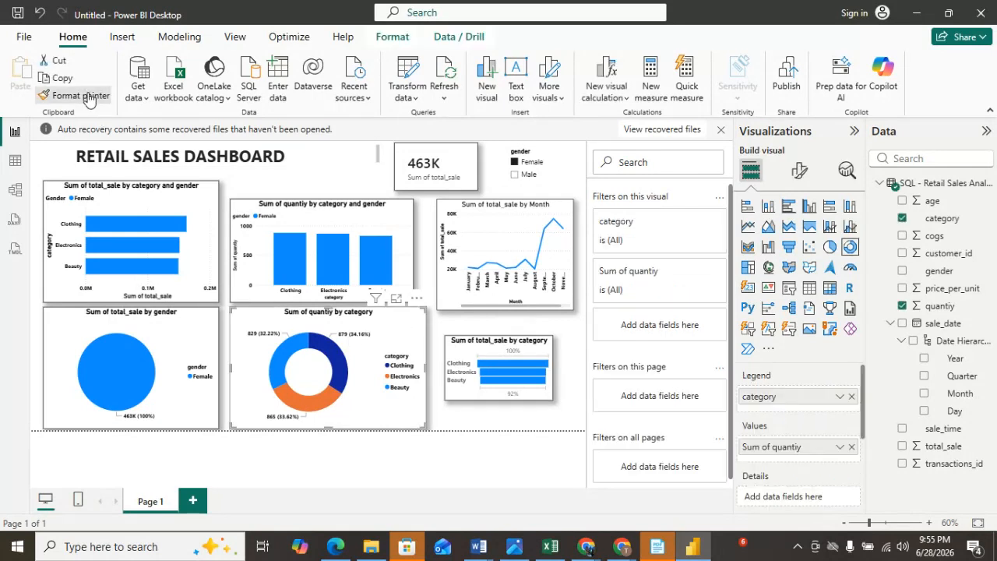
{"action": "left_click", "coordinate": [494, 348]}
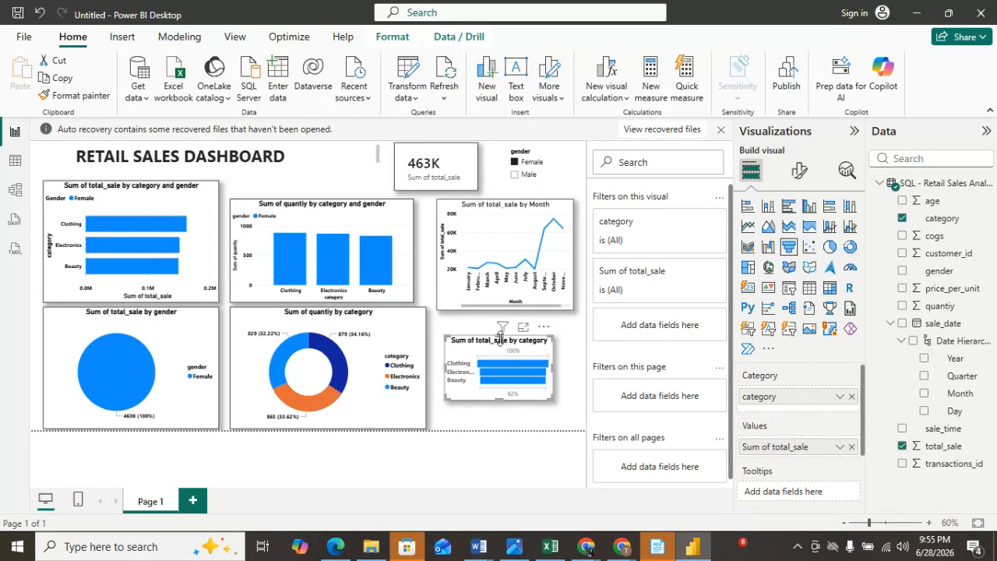
Move and enlarge the funnel chart to fill the lower-right area, and widen the quantity column chart slightly.
{"action": "left_click_drag", "start_coordinate": [499, 335], "coordinate": [501, 324]}
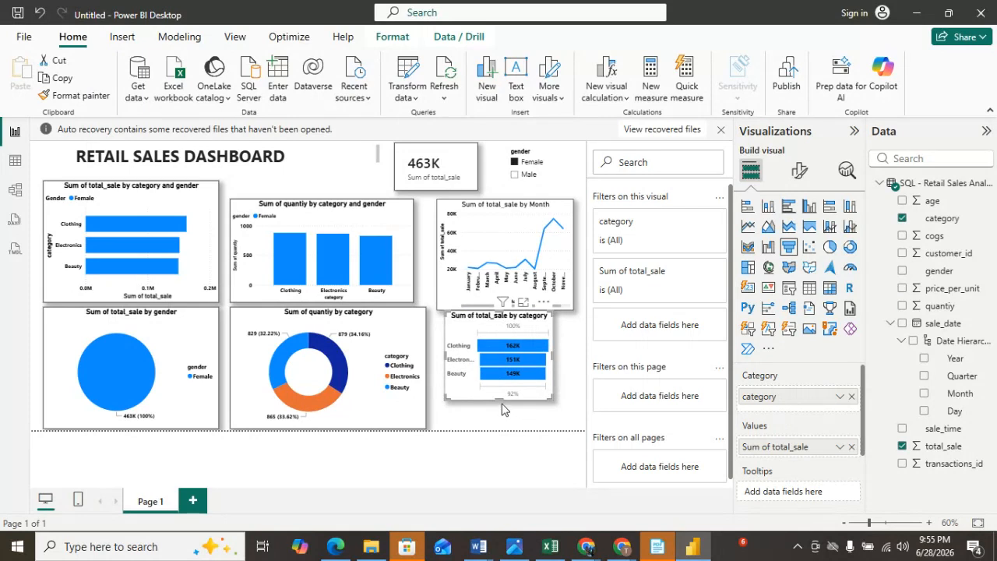
{"action": "left_click_drag", "start_coordinate": [502, 397], "coordinate": [507, 431]}
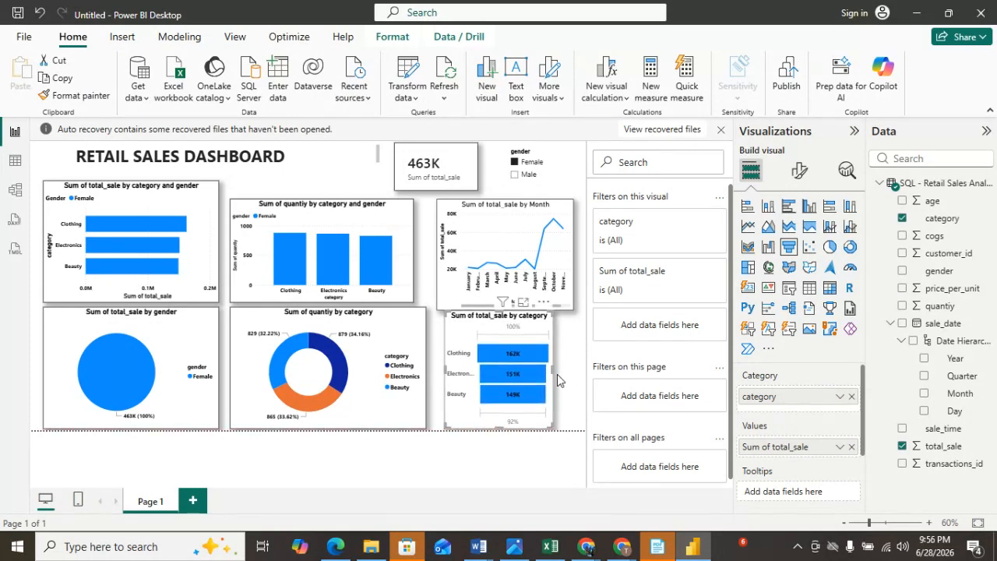
{"action": "left_click_drag", "start_coordinate": [553, 367], "coordinate": [583, 377]}
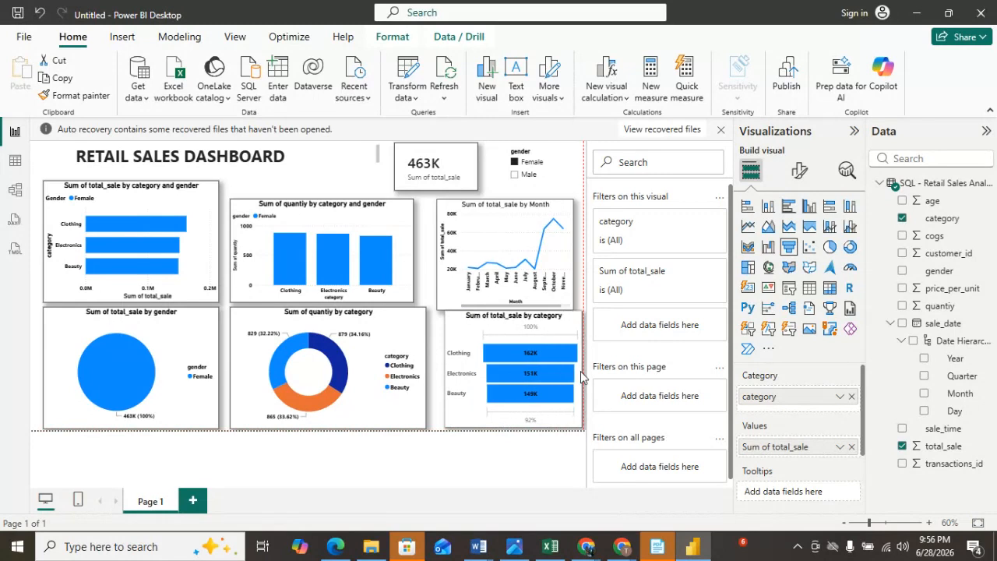
{"action": "left_click_drag", "start_coordinate": [448, 377], "coordinate": [436, 377]}
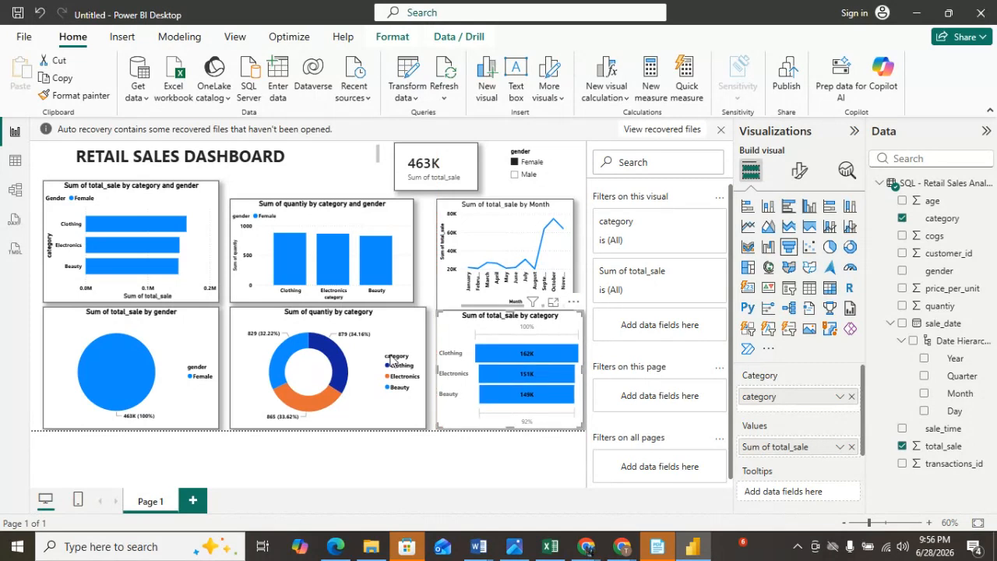
{"action": "left_click", "coordinate": [401, 229]}
{"action": "left_click_drag", "start_coordinate": [414, 251], "coordinate": [423, 250]}
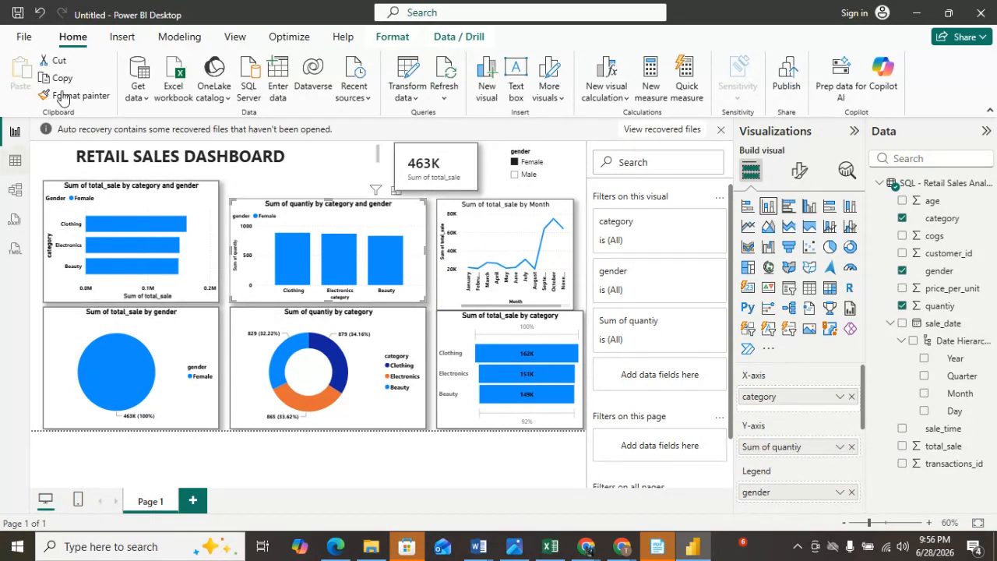
Duplicate the total_sale card, place the copy beside the title, and switch its value to quantiy.
{"action": "left_click", "coordinate": [455, 165]}
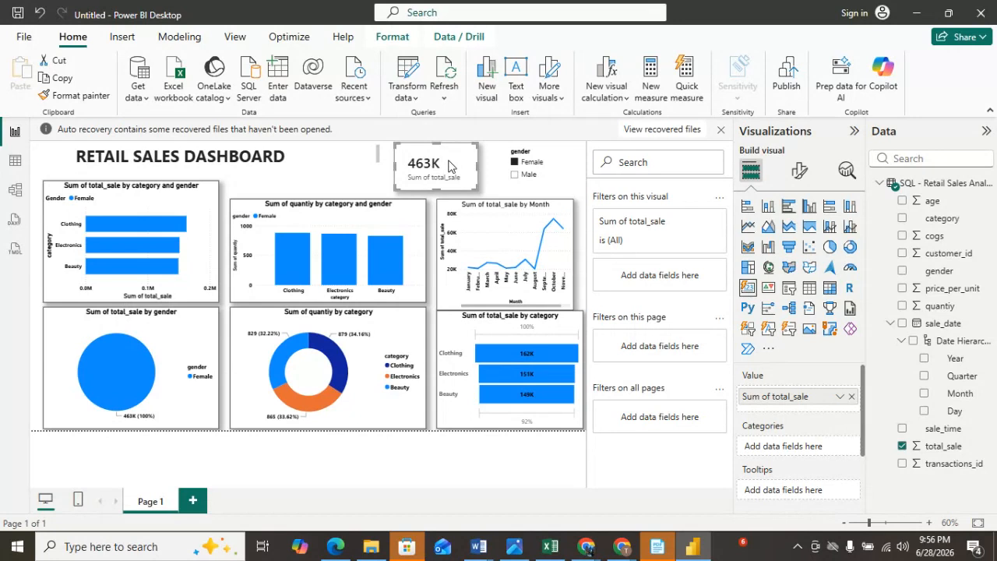
{"action": "key", "text": "ctrl+c"}
{"action": "key", "text": "ctrl+v"}
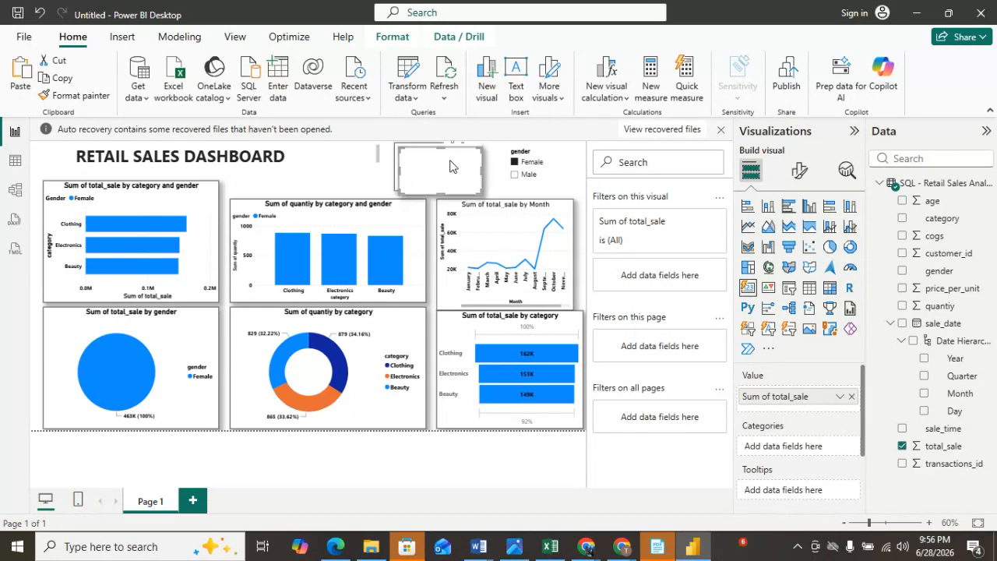
{"action": "left_click_drag", "start_coordinate": [457, 176], "coordinate": [360, 170]}
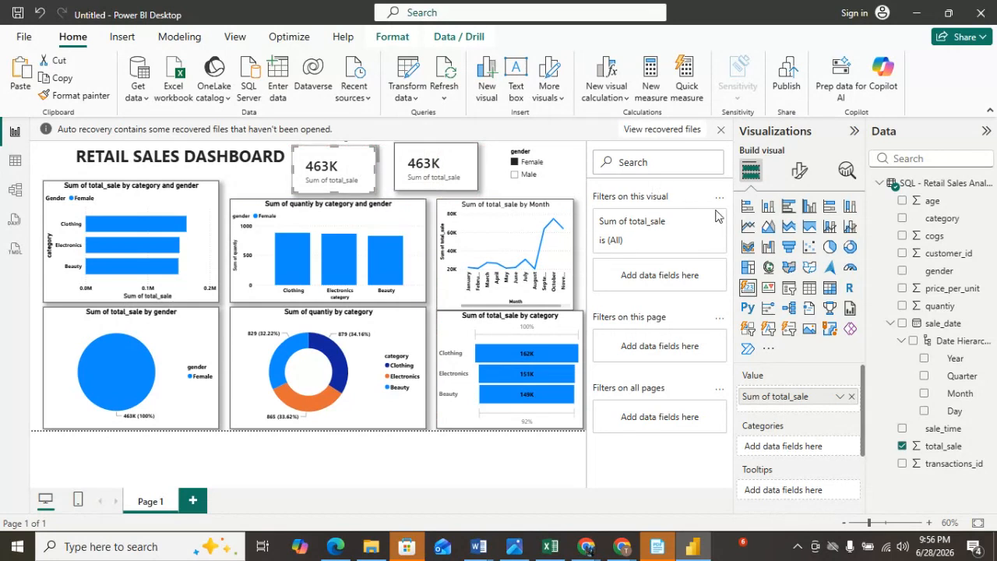
{"action": "left_click", "coordinate": [851, 396]}
{"action": "left_click_drag", "start_coordinate": [931, 308], "coordinate": [797, 398]}
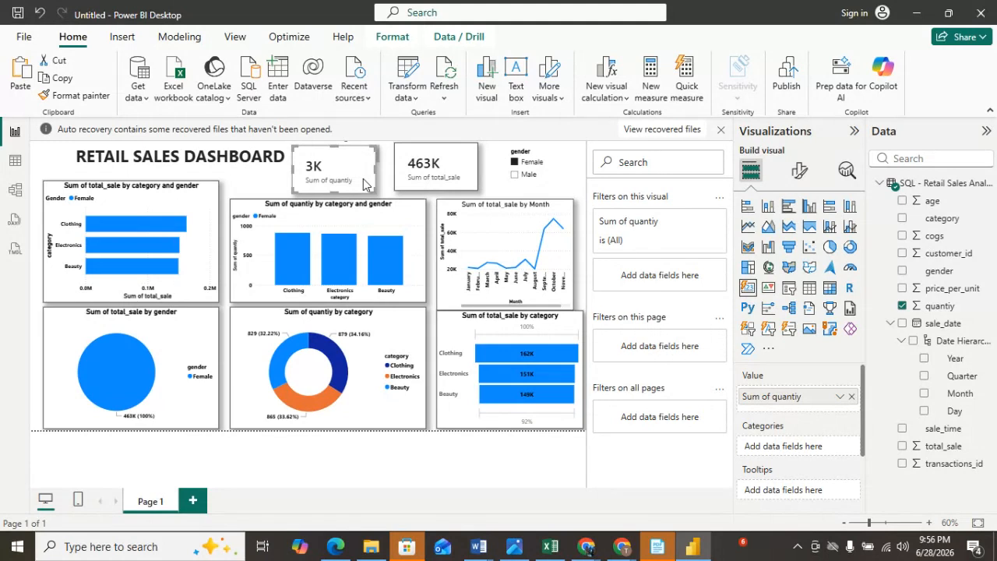
Paste another card copy over the charts and set its value to cogs.
{"action": "key", "text": "ctrl+v"}
{"action": "left_click_drag", "start_coordinate": [360, 182], "coordinate": [442, 264]}
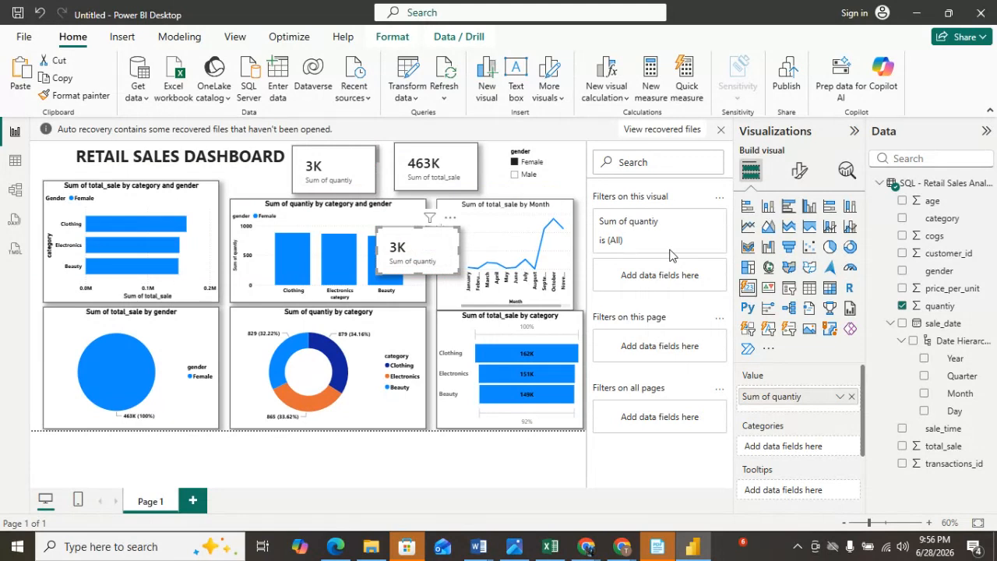
{"action": "left_click", "coordinate": [851, 398]}
{"action": "left_click_drag", "start_coordinate": [939, 235], "coordinate": [800, 398]}
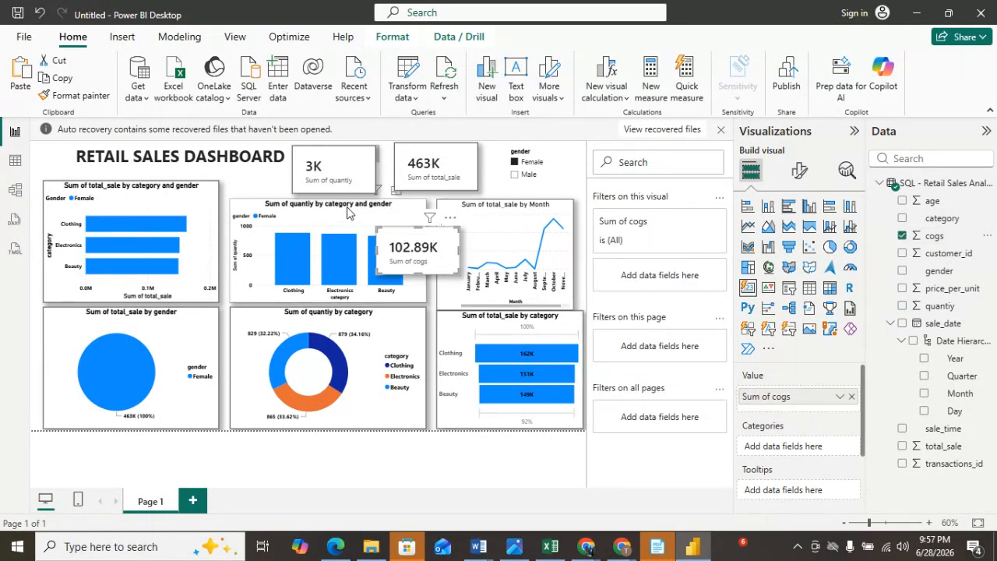
Shrink the quantiy card to a smaller size.
{"action": "left_click", "coordinate": [360, 165]}
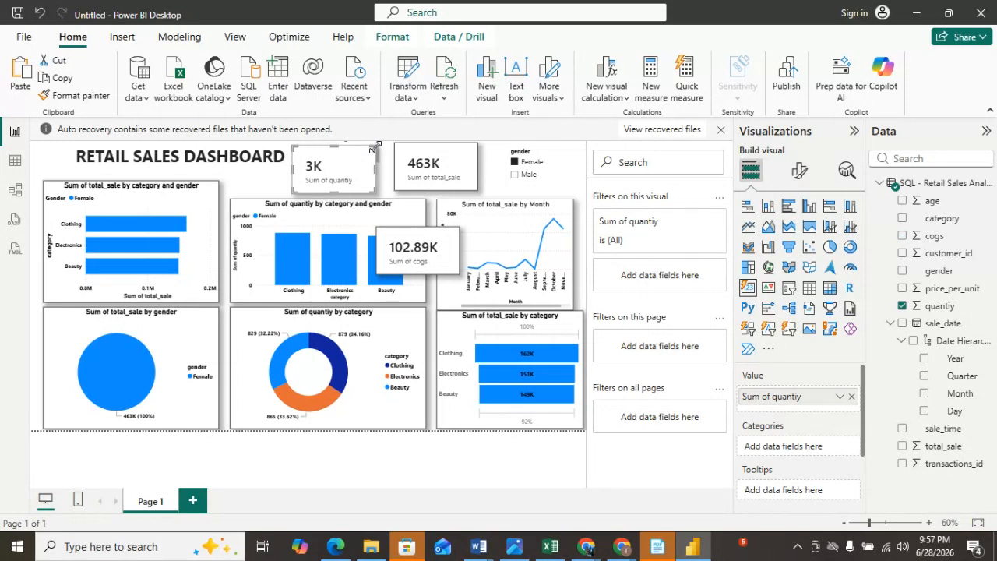
{"action": "left_click_drag", "start_coordinate": [371, 148], "coordinate": [319, 191]}
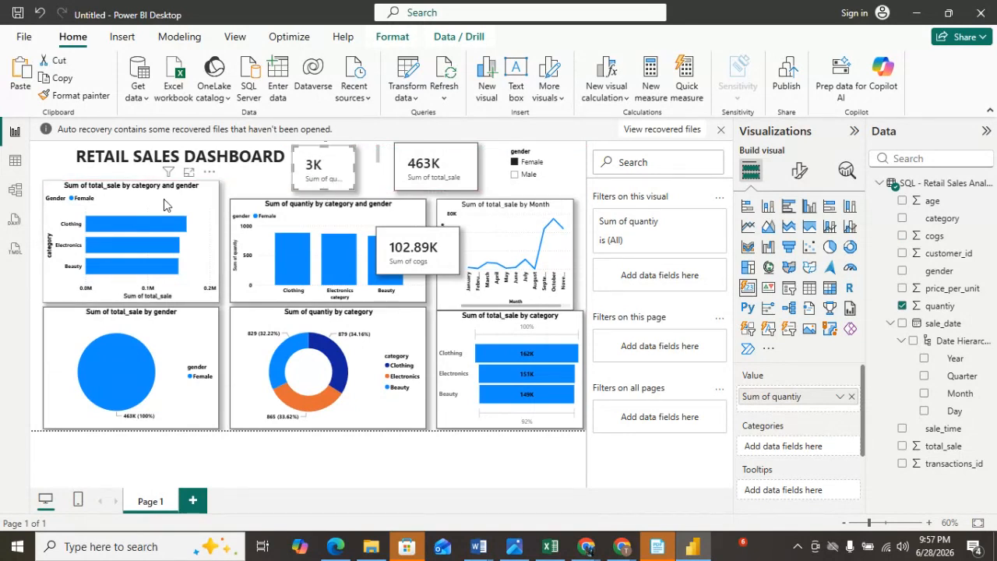
Move the gender pie chart down and narrow it, widening the donut chart toward it.
{"action": "left_click", "coordinate": [162, 205]}
{"action": "mouse_move", "coordinate": [133, 181]}
{"action": "left_mouse_down"}
{"action": "mouse_move", "coordinate": [134, 207]}
{"action": "mouse_move", "coordinate": [135, 180]}
{"action": "left_mouse_up"}
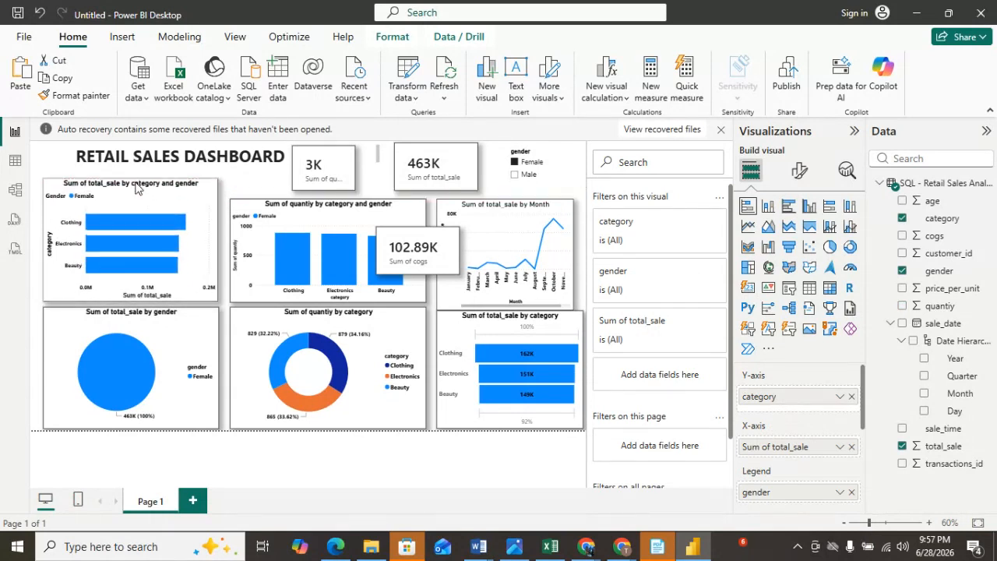
{"action": "left_click", "coordinate": [135, 315]}
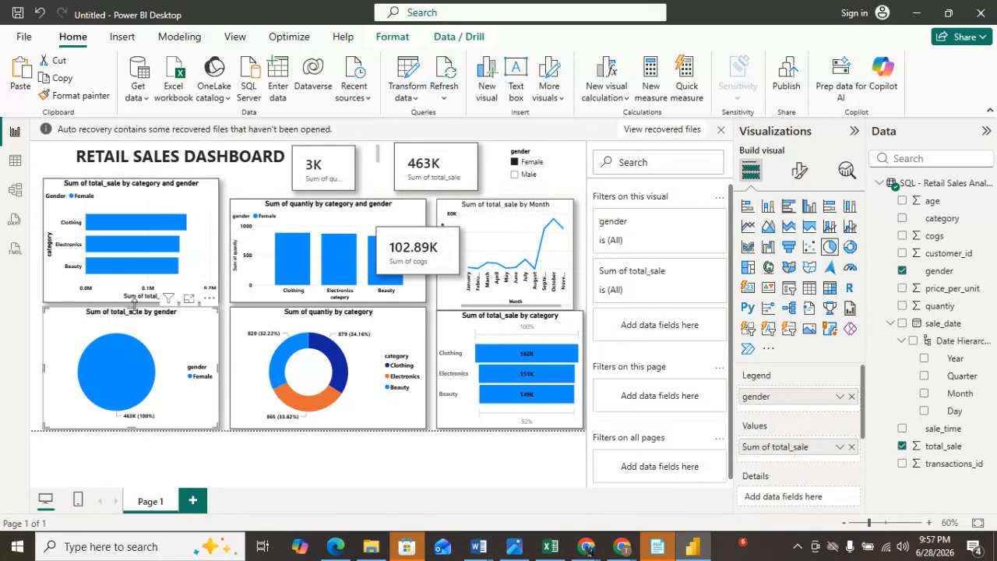
{"action": "left_click_drag", "start_coordinate": [132, 307], "coordinate": [131, 332]}
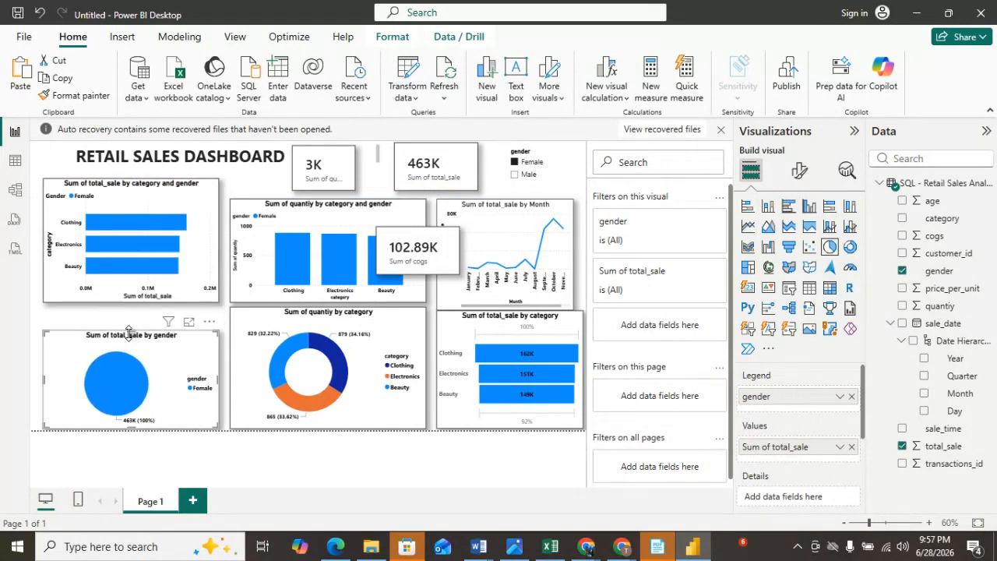
{"action": "mouse_move", "coordinate": [219, 379]}
{"action": "left_mouse_down"}
{"action": "mouse_move", "coordinate": [202, 386]}
{"action": "mouse_move", "coordinate": [225, 367]}
{"action": "left_mouse_up"}
{"action": "left_click", "coordinate": [261, 380]}
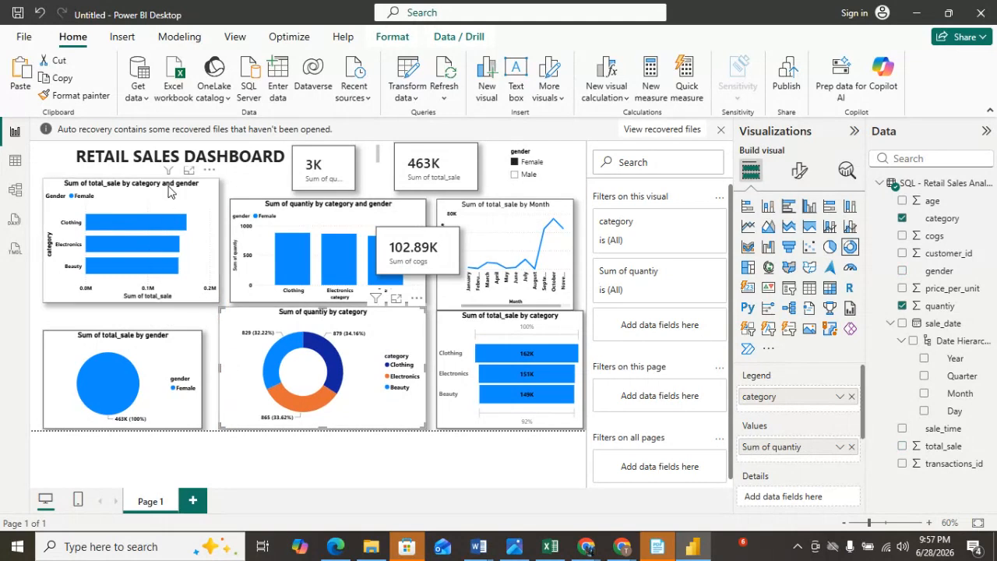
Move the category-and-gender bar chart down and narrow it slightly.
{"action": "mouse_move", "coordinate": [164, 208]}
{"action": "left_mouse_down"}
{"action": "mouse_move", "coordinate": [155, 250]}
{"action": "mouse_move", "coordinate": [163, 224]}
{"action": "left_mouse_up"}
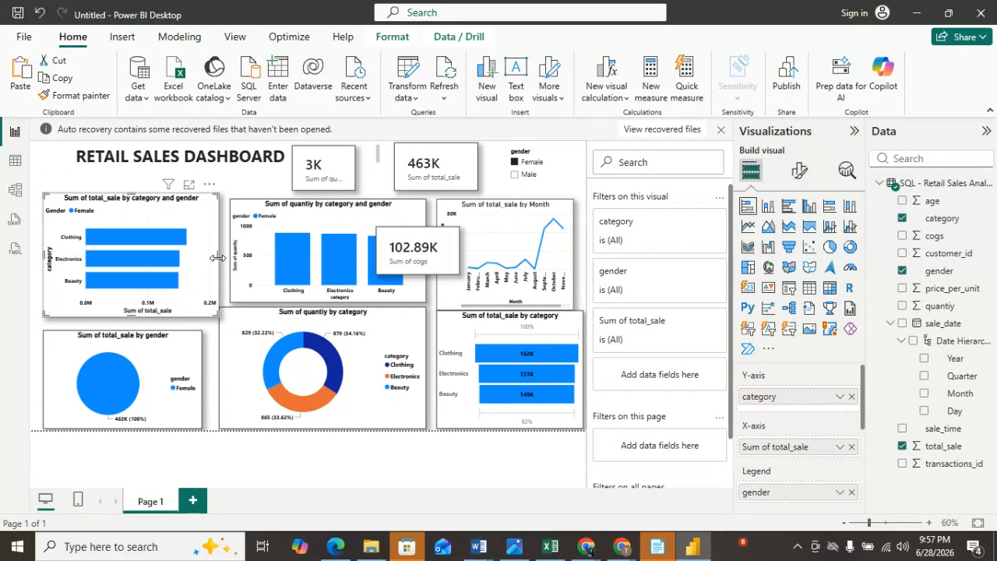
{"action": "left_click_drag", "start_coordinate": [216, 263], "coordinate": [211, 262]}
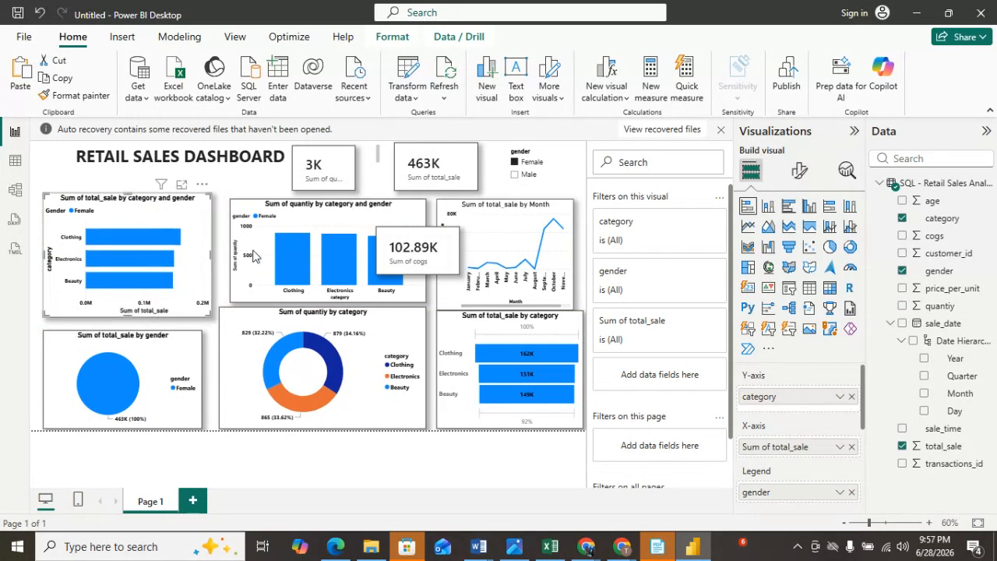
Widen the quantity column chart to the left and move the cogs card to the top beside the total_sale card.
{"action": "left_click", "coordinate": [330, 221]}
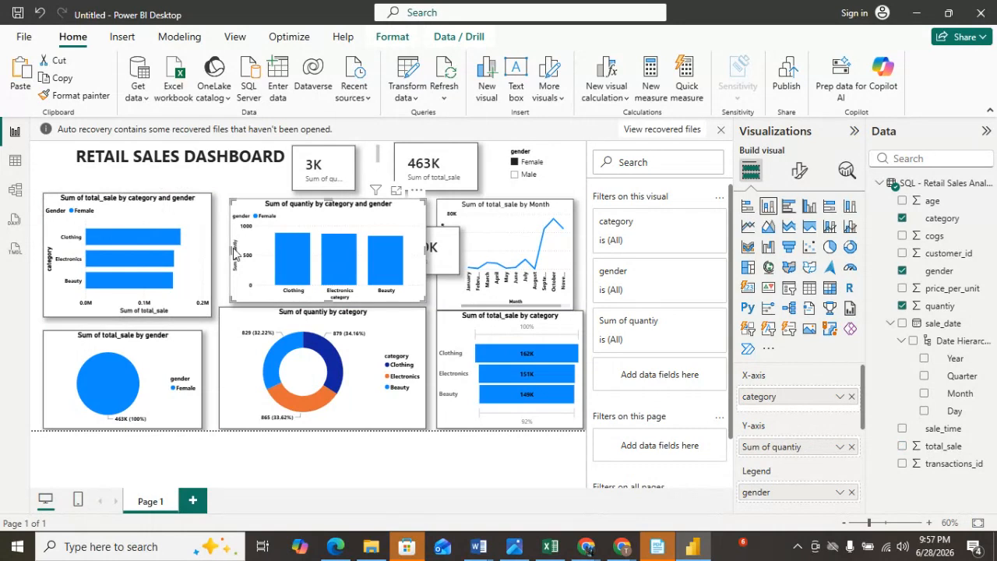
{"action": "left_click_drag", "start_coordinate": [232, 258], "coordinate": [220, 257]}
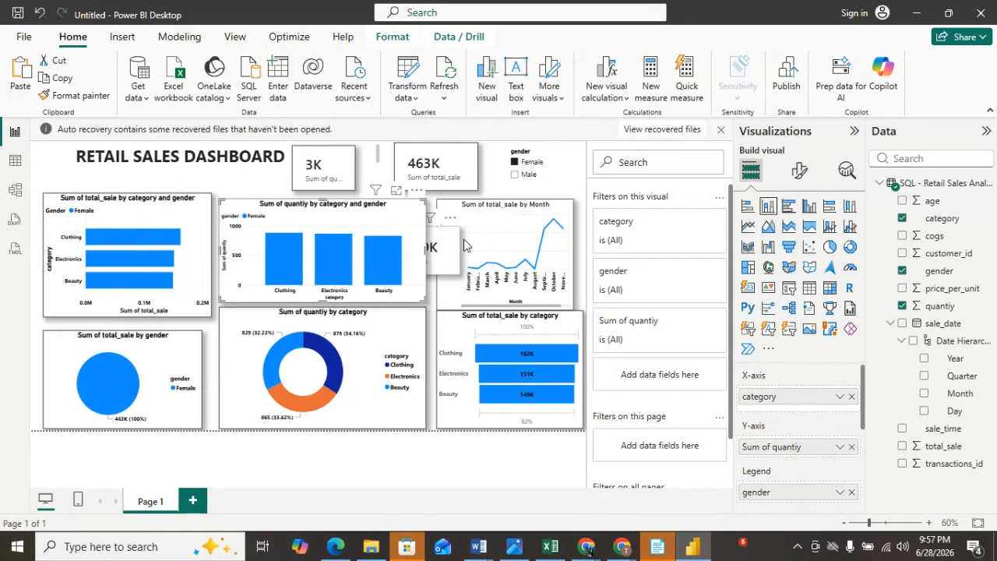
{"action": "left_click_drag", "start_coordinate": [459, 239], "coordinate": [552, 170]}
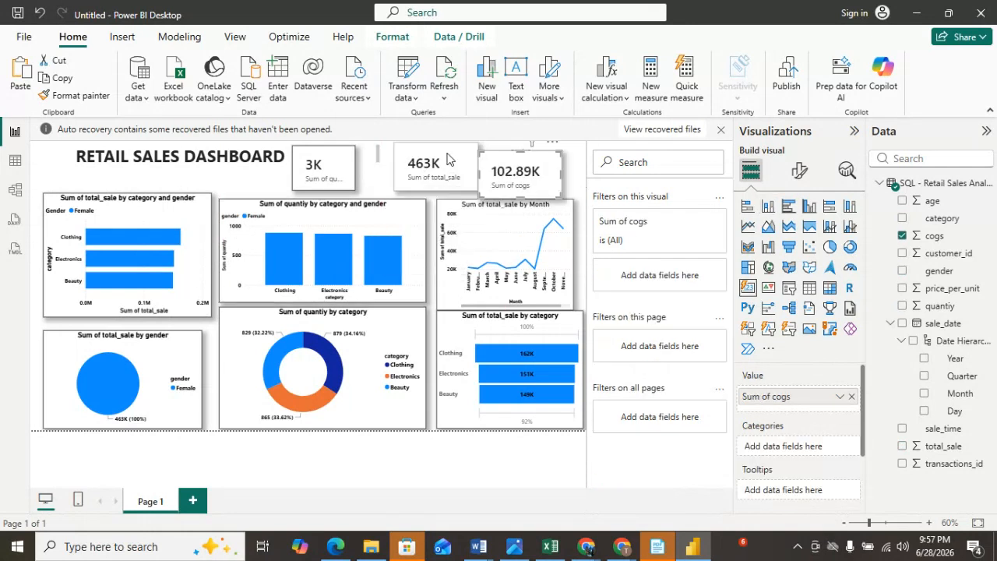
Move the total_sale and cogs cards left beside the quantity card, clearing space for the gender slicer.
{"action": "left_click_drag", "start_coordinate": [458, 159], "coordinate": [417, 162]}
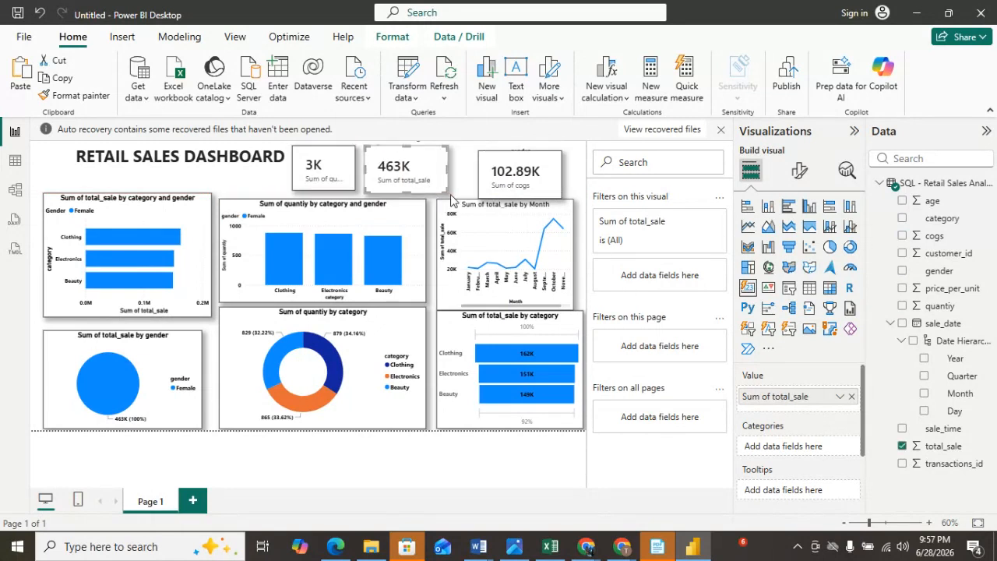
{"action": "left_click_drag", "start_coordinate": [448, 191], "coordinate": [442, 187]}
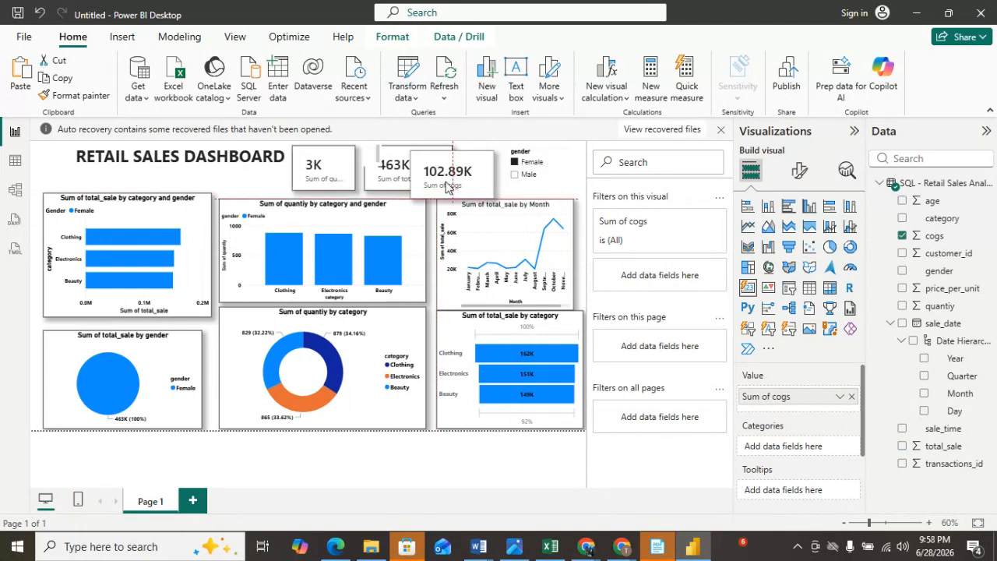
{"action": "left_click", "coordinate": [534, 156]}
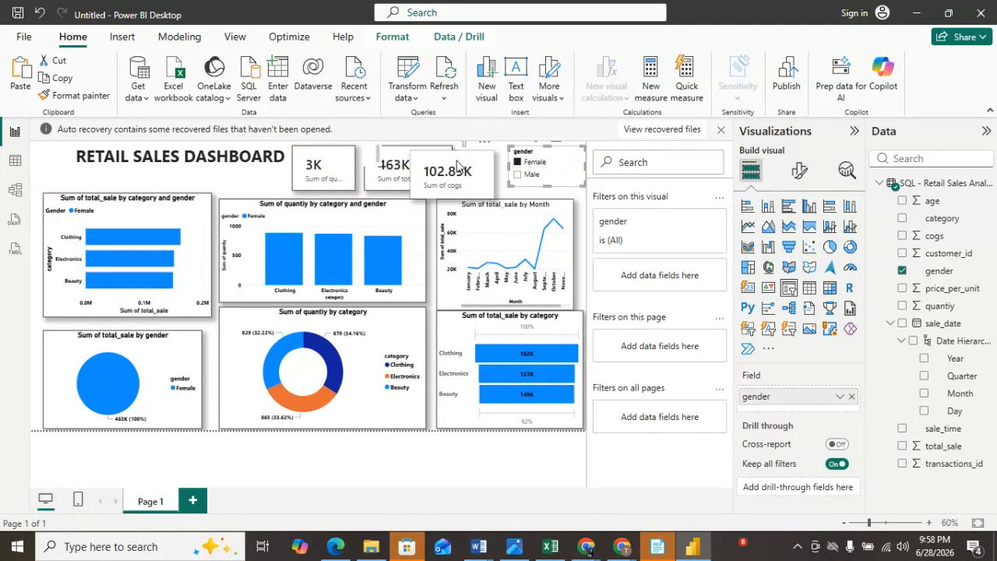
{"action": "left_click_drag", "start_coordinate": [494, 162], "coordinate": [487, 169]}
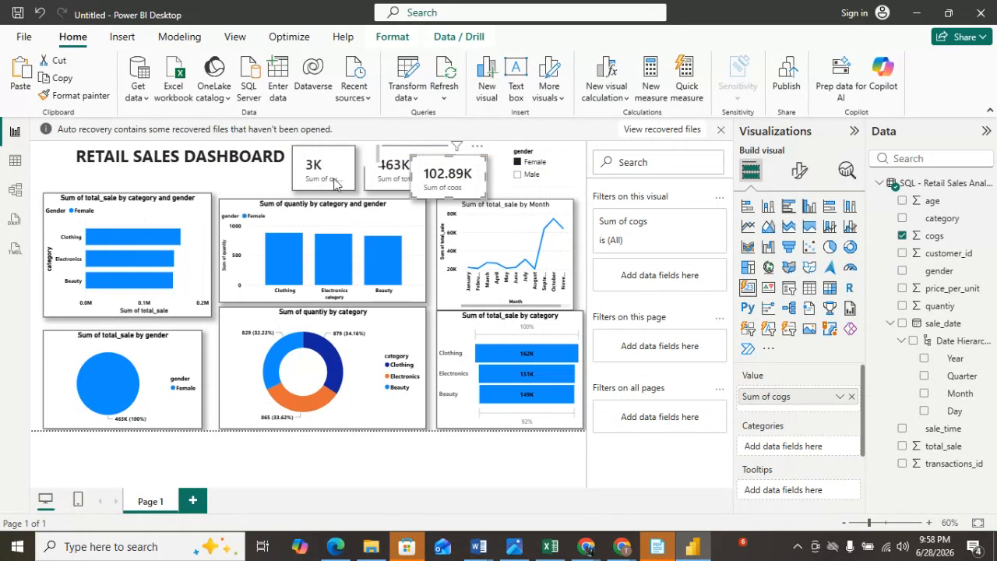
Move the dashboard title text box to the left edge of the canvas and narrow it to fit the text.
{"action": "left_click", "coordinate": [199, 156]}
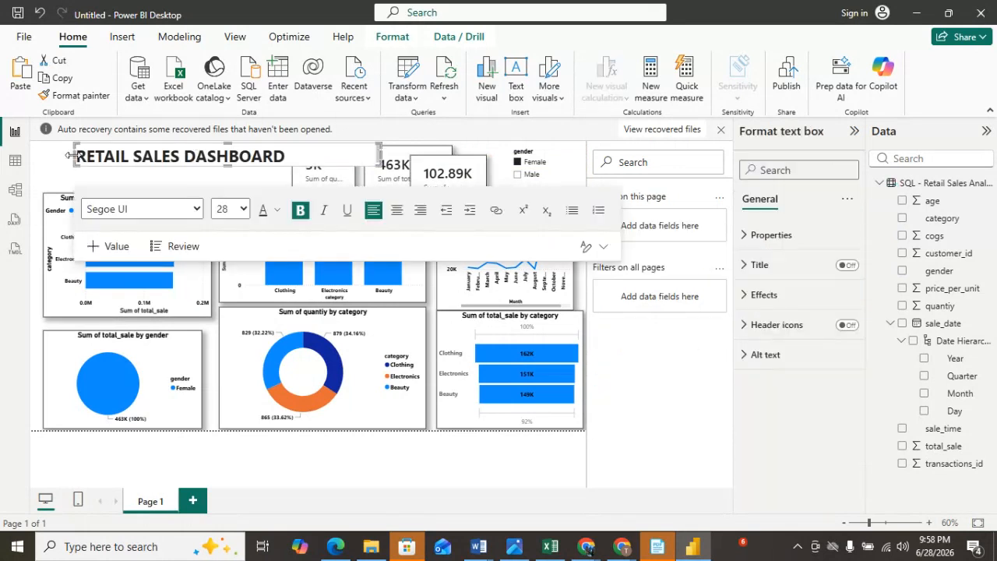
{"action": "left_click_drag", "start_coordinate": [70, 156], "coordinate": [28, 156]}
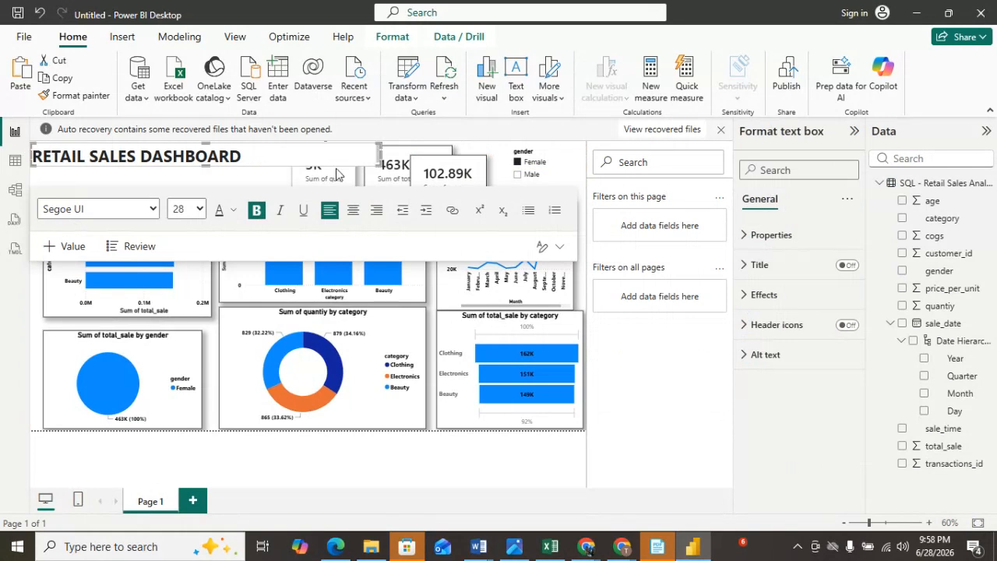
{"action": "left_click_drag", "start_coordinate": [381, 155], "coordinate": [253, 158]}
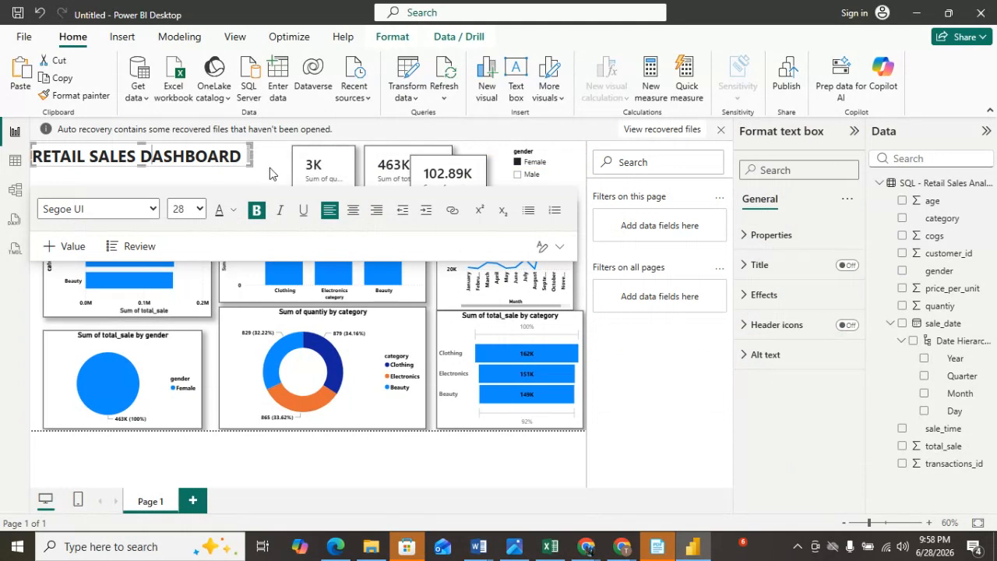
Shift the quantity, total_sale and cogs cards left so they sit in a row beside the title.
{"action": "left_click", "coordinate": [269, 173]}
{"action": "left_click_drag", "start_coordinate": [304, 173], "coordinate": [289, 173]}
{"action": "left_click_drag", "start_coordinate": [379, 176], "coordinate": [340, 176]}
{"action": "mouse_move", "coordinate": [446, 164]}
{"action": "left_mouse_down"}
{"action": "mouse_move", "coordinate": [468, 162]}
{"action": "mouse_move", "coordinate": [460, 156]}
{"action": "left_mouse_up"}
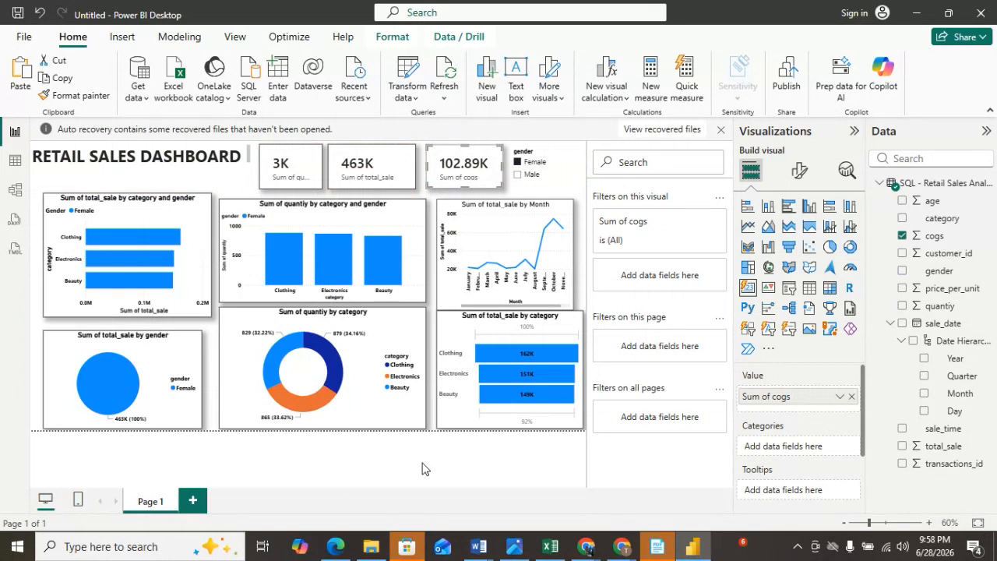
Filter the report to Male using the gender slicer.
{"action": "left_click", "coordinate": [521, 181]}
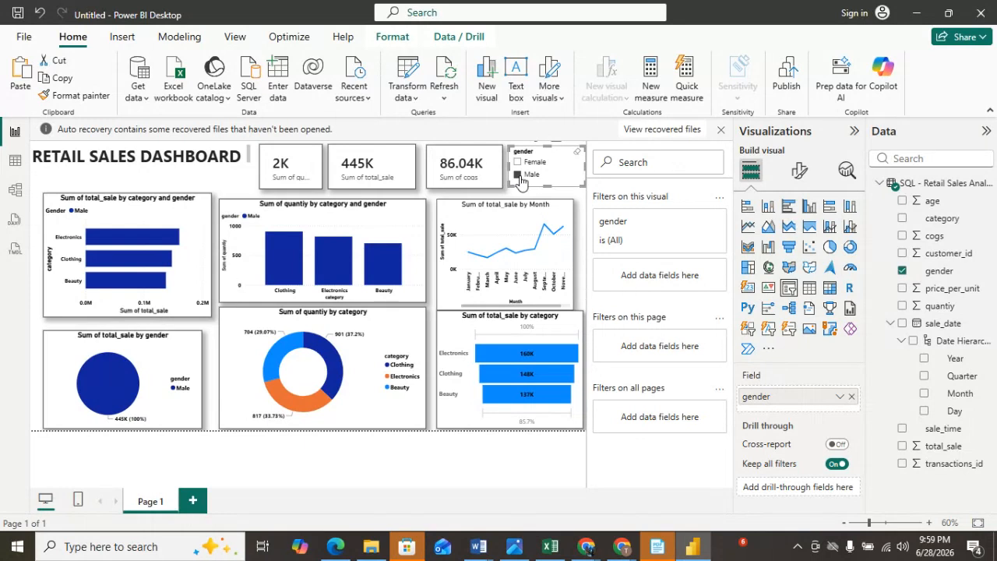
{"action": "mouse_move", "coordinate": [618, 549]}
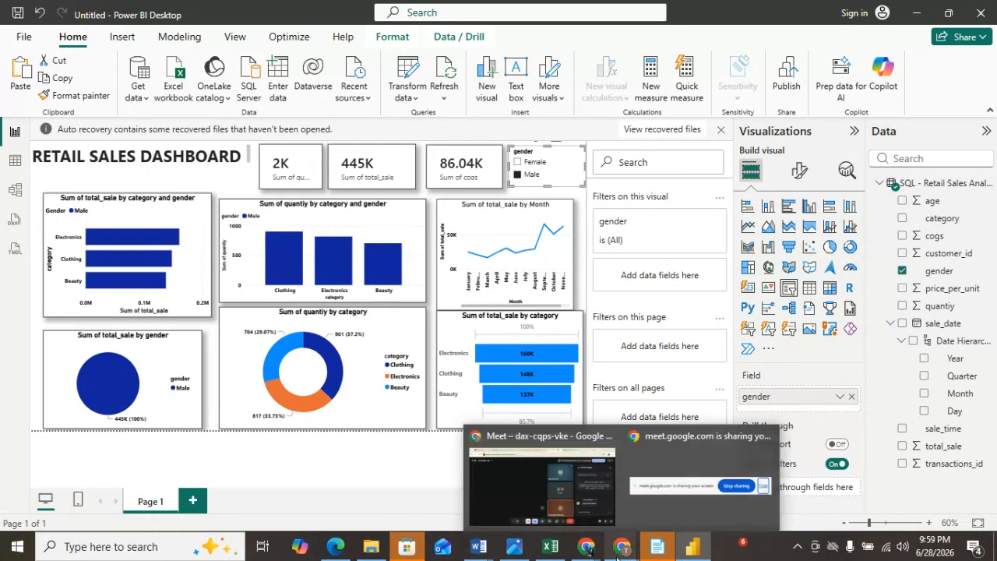
{"action": "left_click", "coordinate": [543, 494]}
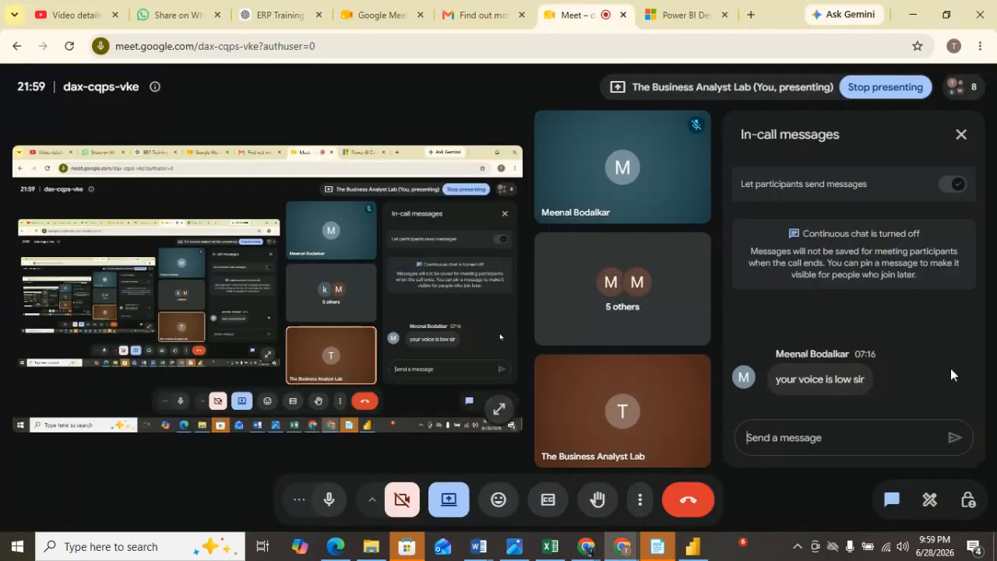
{"action": "left_click", "coordinate": [813, 428]}
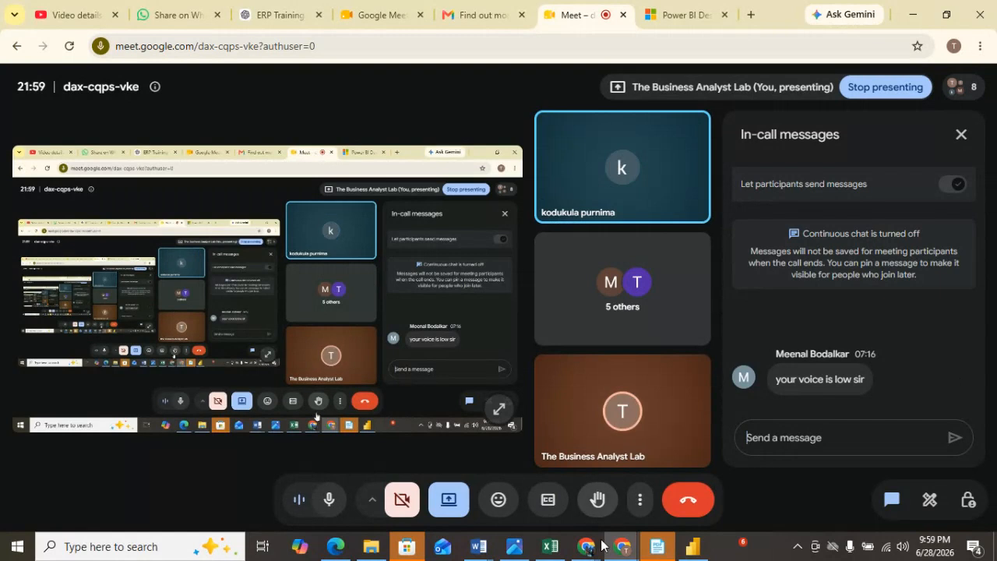
{"action": "mouse_move", "coordinate": [610, 554]}
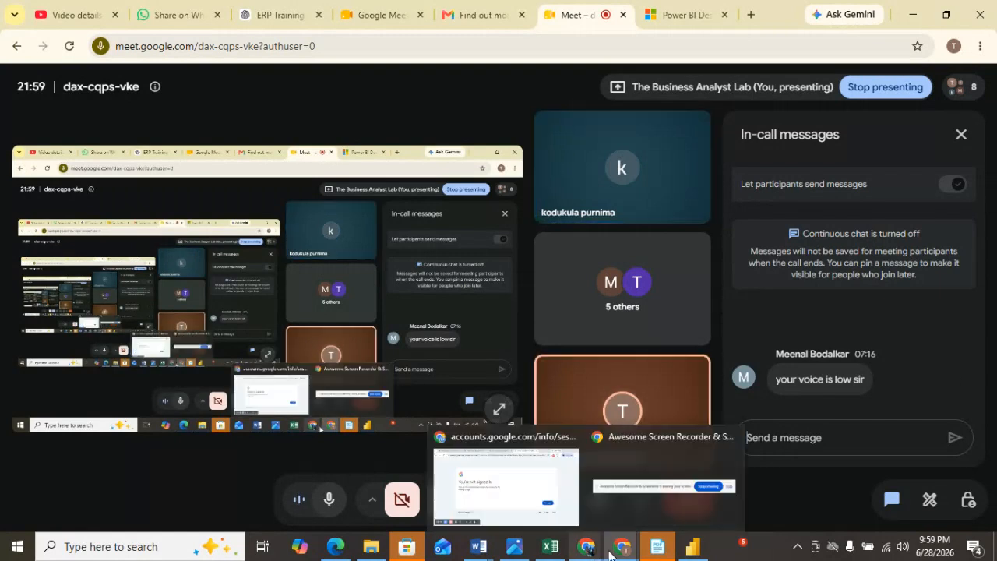
{"action": "left_click", "coordinate": [693, 546]}
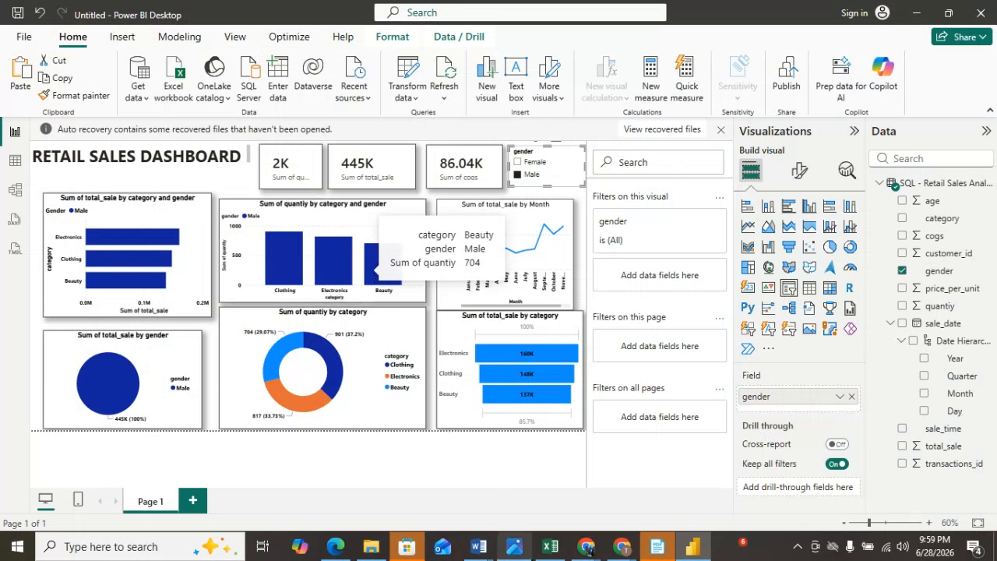
Switch to the Google Meet call and scroll through the participants list.
{"action": "mouse_move", "coordinate": [627, 544]}
{"action": "left_click", "coordinate": [526, 481]}
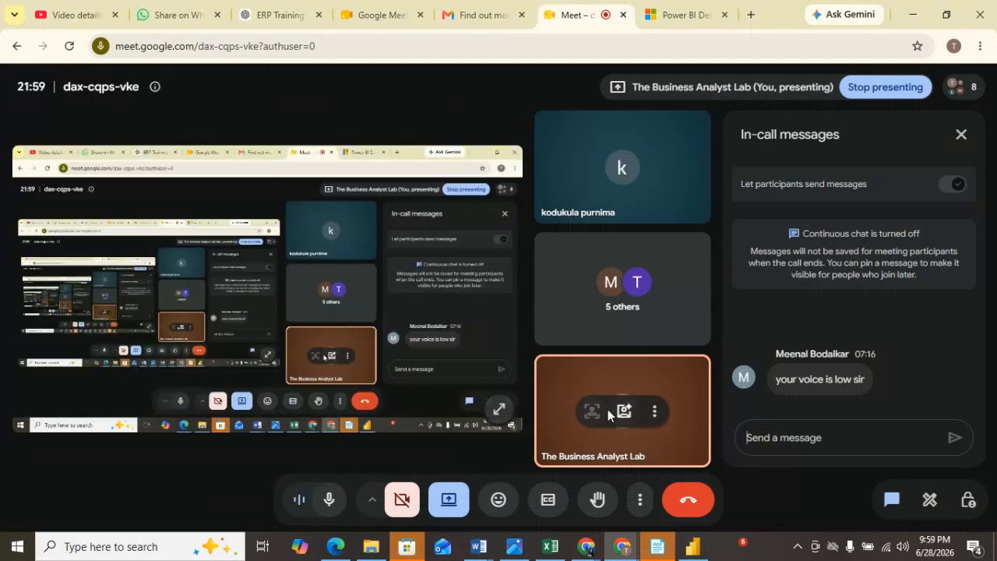
{"action": "left_click", "coordinate": [955, 88]}
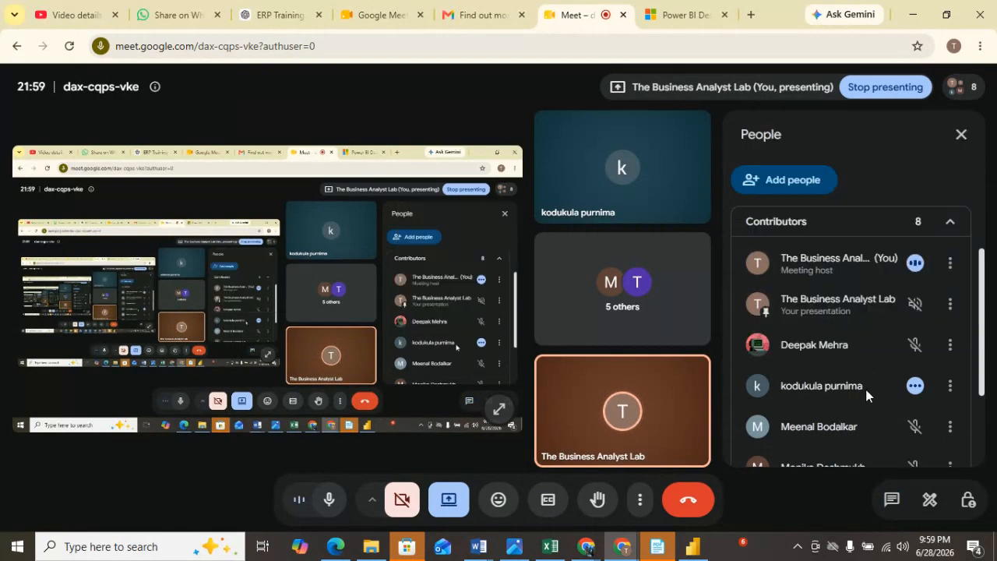
{"action": "scroll", "coordinate": [868, 389], "scroll_direction": "down", "scroll_amount": 2}
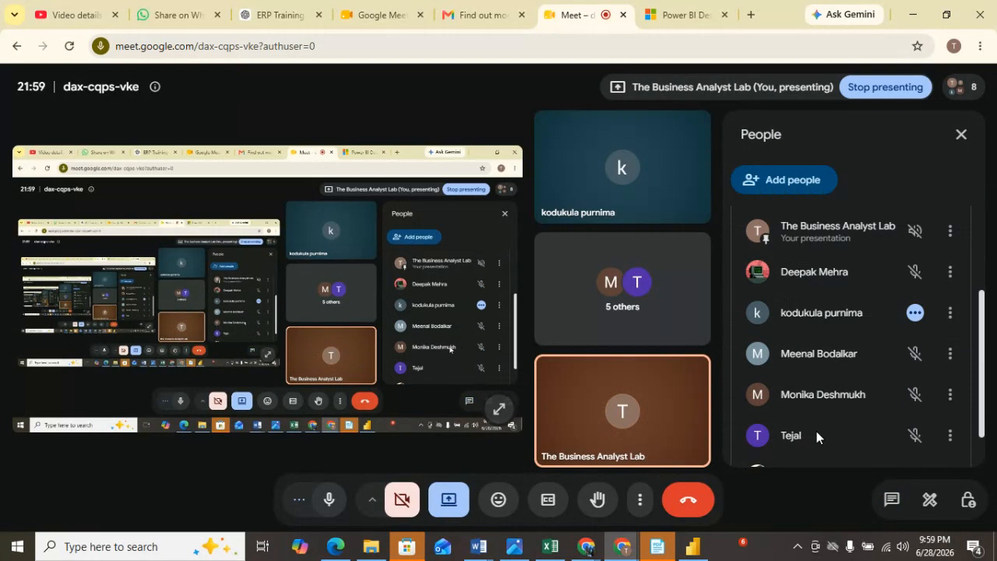
{"action": "scroll", "coordinate": [816, 435], "scroll_direction": "down", "scroll_amount": 1}
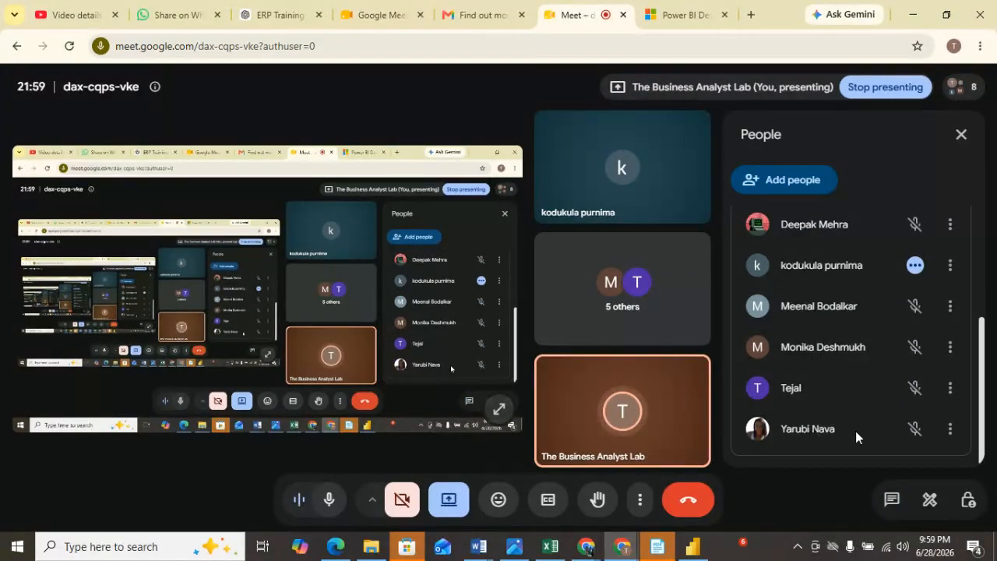
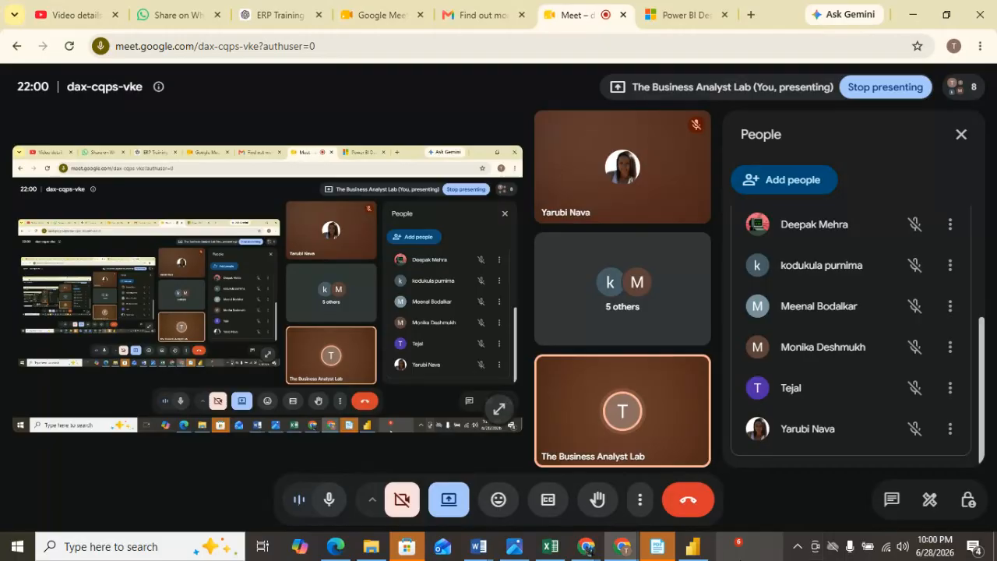
{"action": "left_click", "coordinate": [693, 546]}
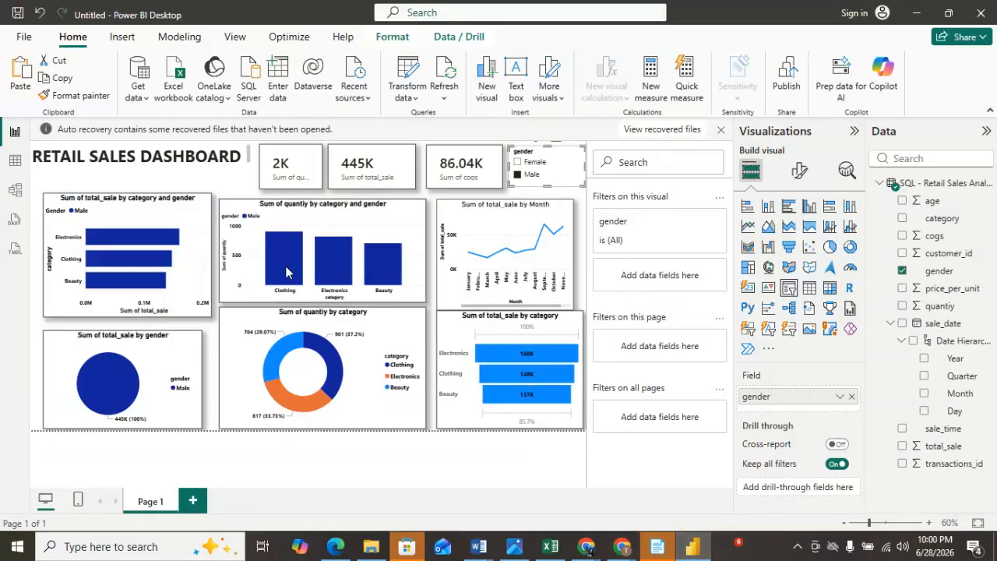
{"action": "mouse_move", "coordinate": [345, 275]}
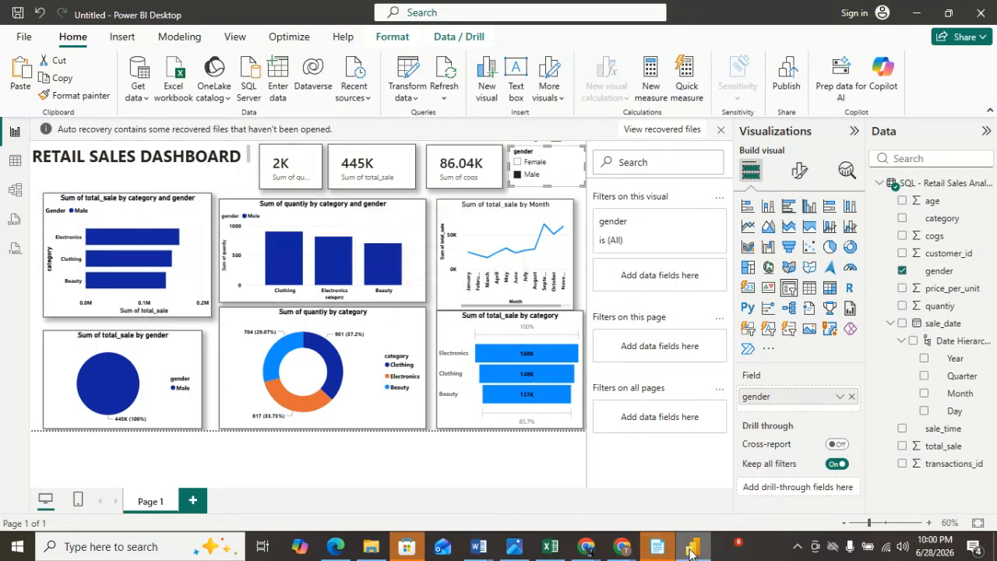
{"action": "mouse_move", "coordinate": [690, 551]}
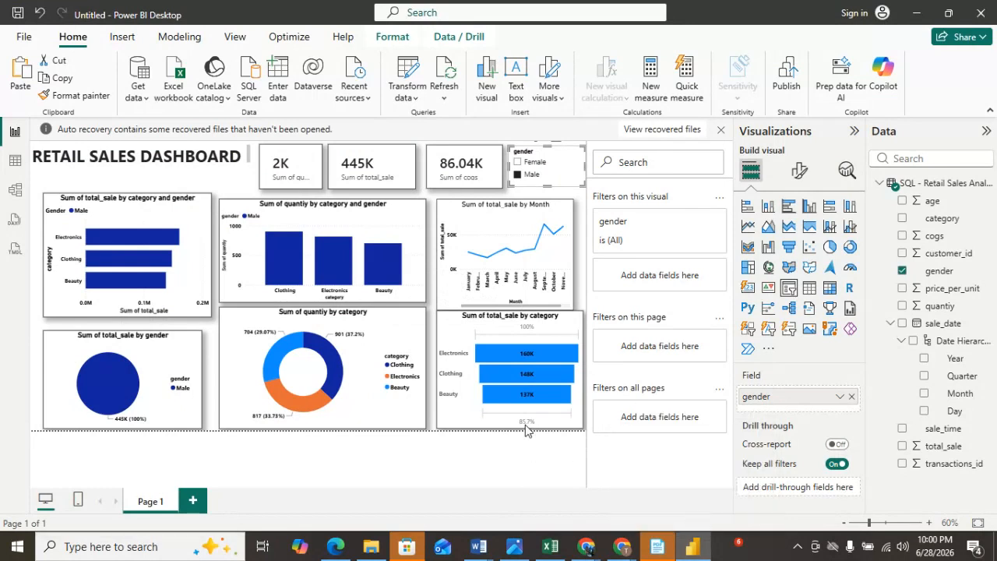
{"action": "mouse_move", "coordinate": [623, 548]}
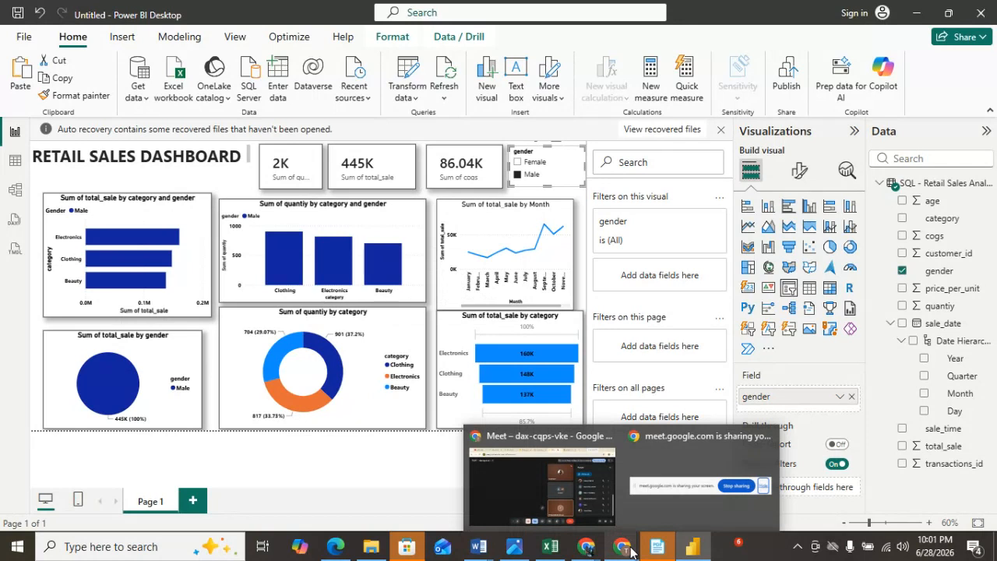
{"action": "left_click", "coordinate": [508, 501]}
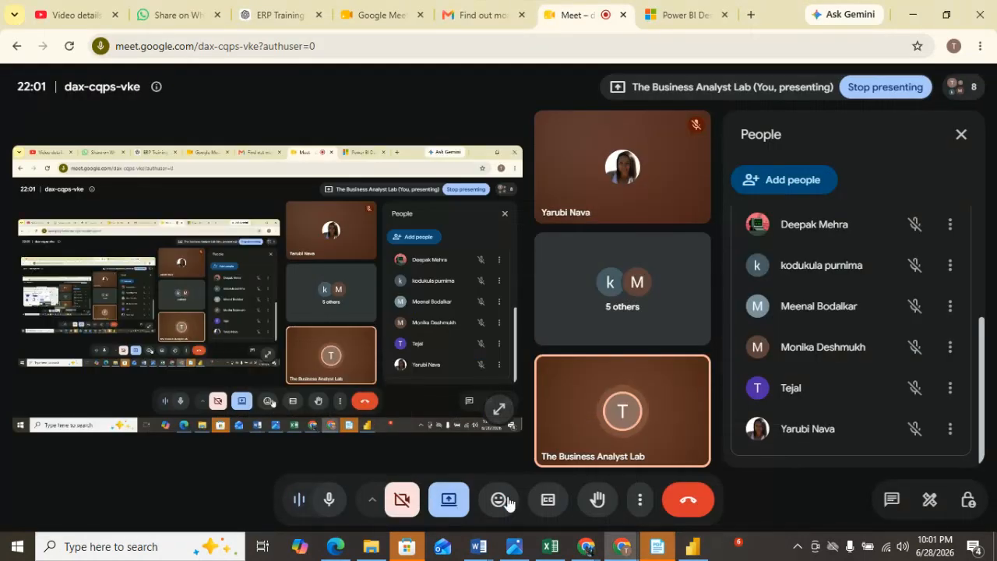
{"action": "mouse_move", "coordinate": [507, 503]}
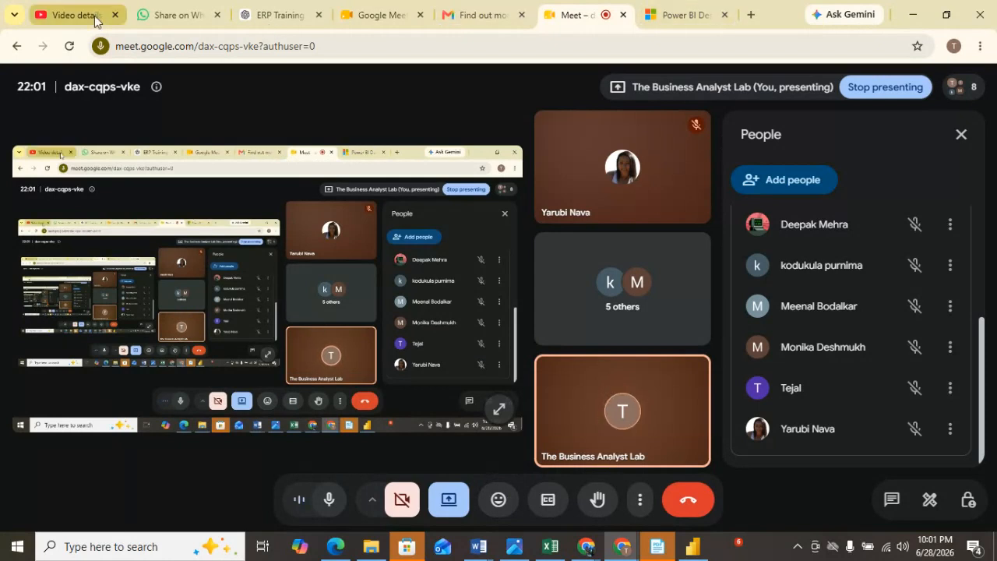
Close the YouTube Studio video details tab in the browser.
{"action": "left_click", "coordinate": [94, 20]}
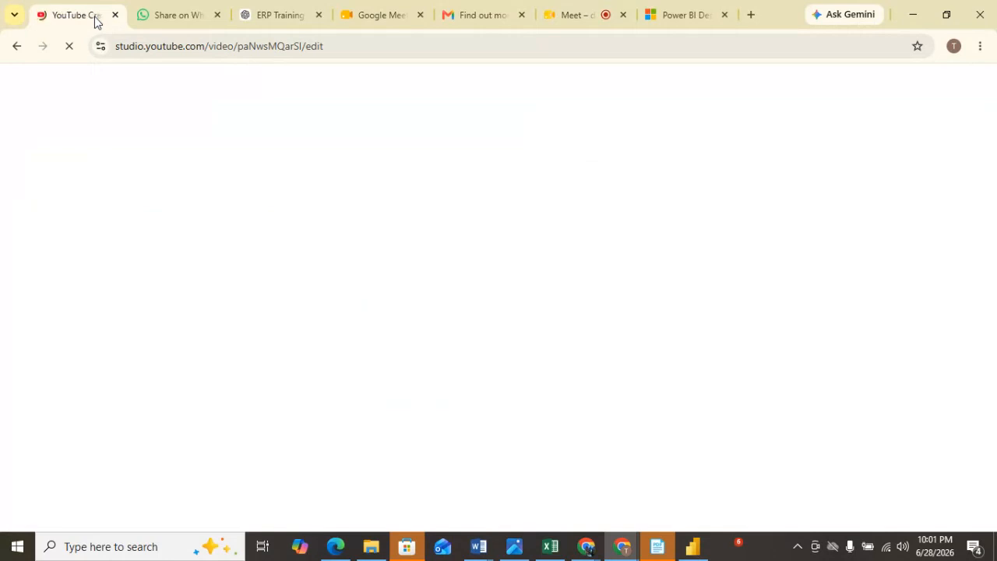
{"action": "left_click", "coordinate": [115, 16]}
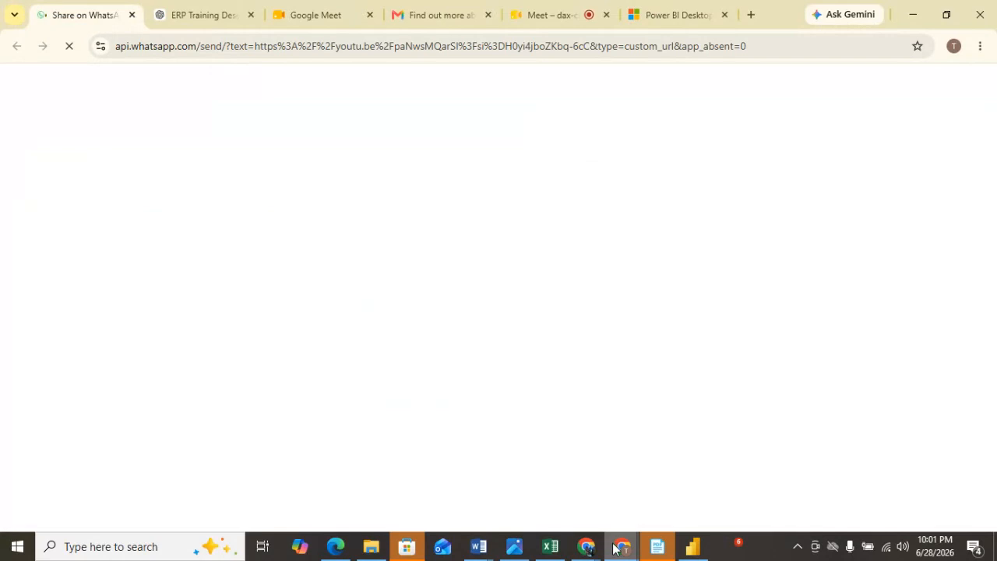
{"action": "mouse_move", "coordinate": [615, 549]}
{"action": "mouse_move", "coordinate": [693, 548]}
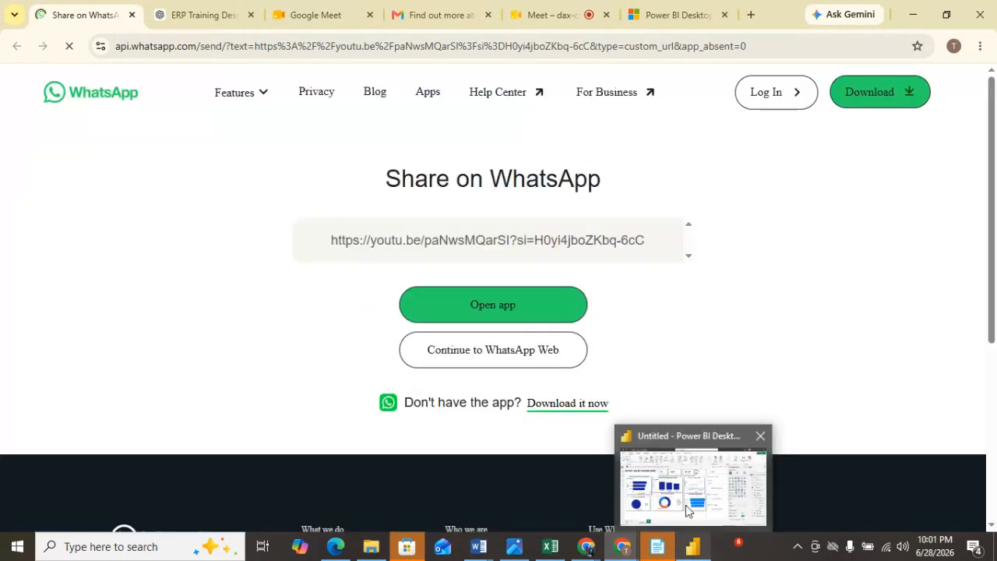
Return to Power BI and open the recent file Snitch- Design Analysis Dashboard.pbix.
{"action": "left_click", "coordinate": [688, 510]}
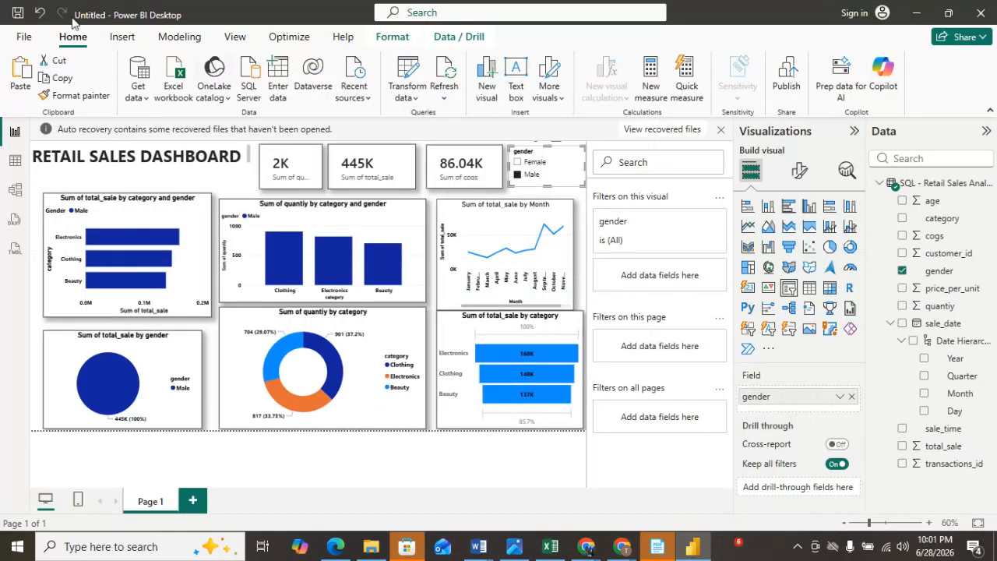
{"action": "left_click", "coordinate": [23, 39]}
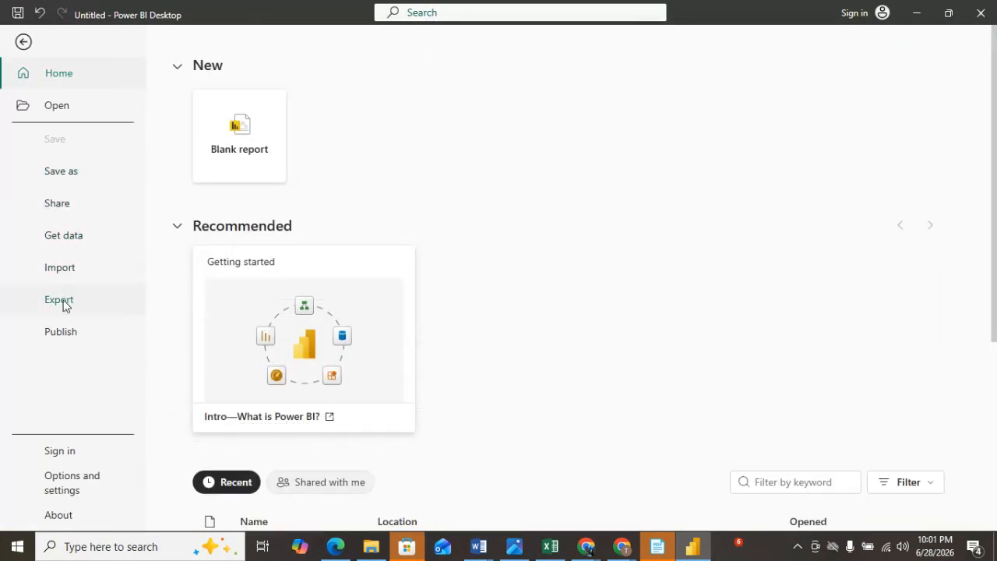
{"action": "left_click", "coordinate": [58, 103]}
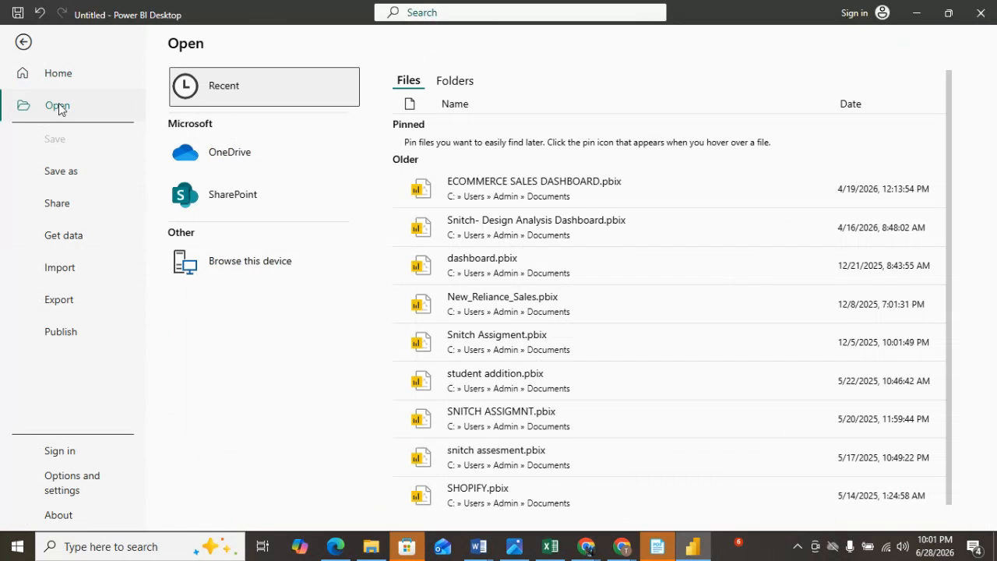
{"action": "left_click", "coordinate": [566, 227]}
{"action": "mouse_move", "coordinate": [566, 234]}
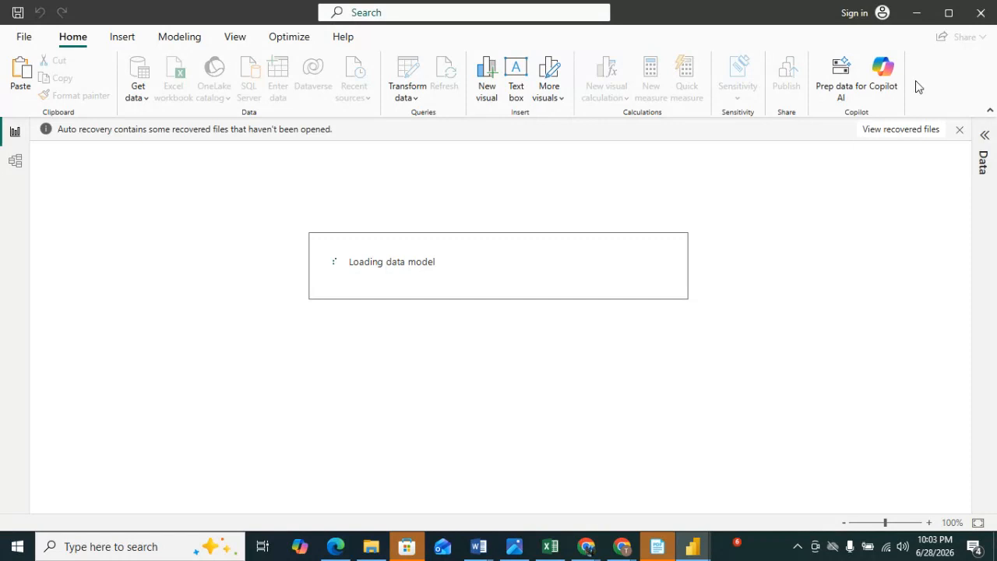
Switch to the retail sales dashboard window and minimize it while the other file loads.
{"action": "mouse_move", "coordinate": [696, 550]}
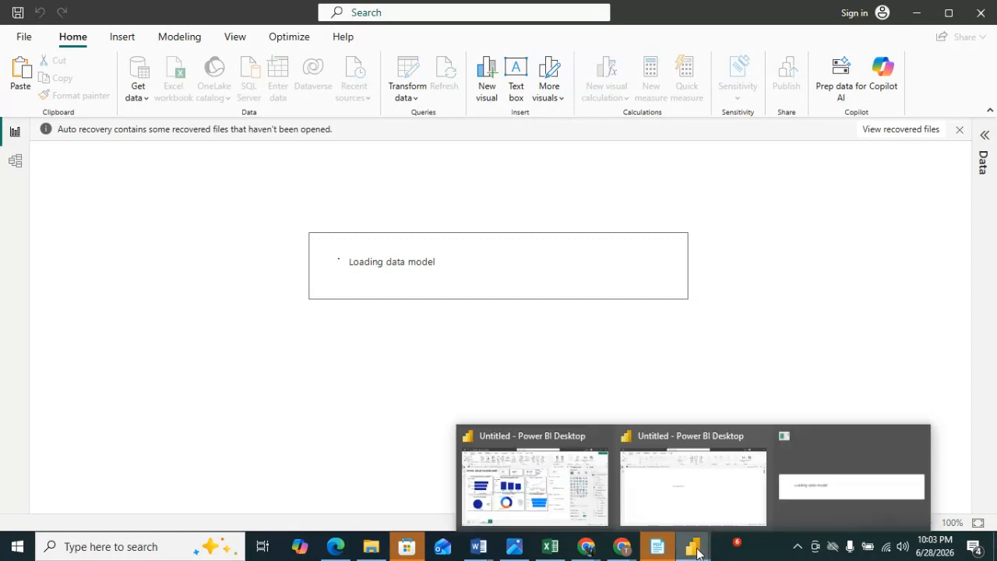
{"action": "left_click", "coordinate": [535, 483]}
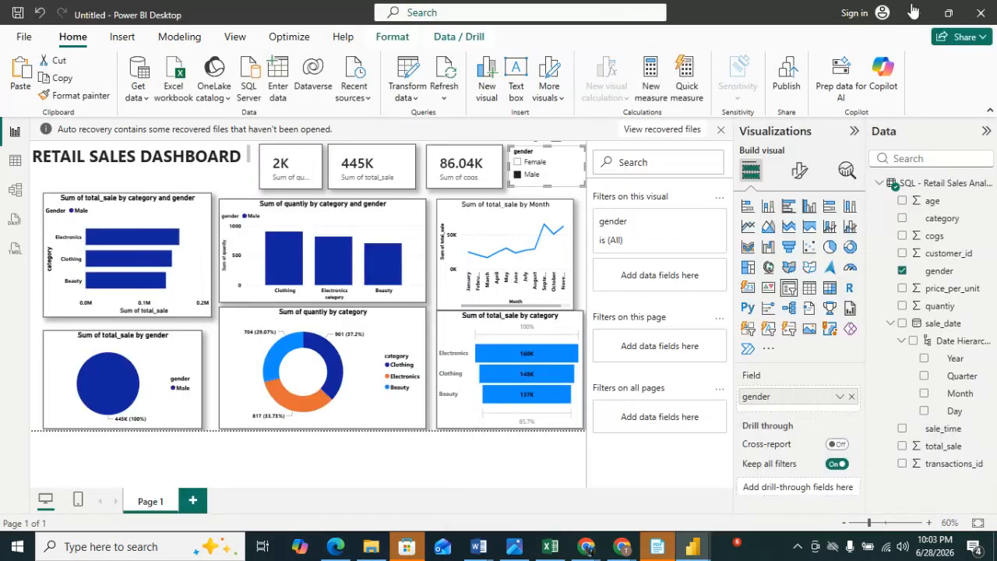
{"action": "left_click", "coordinate": [914, 12]}
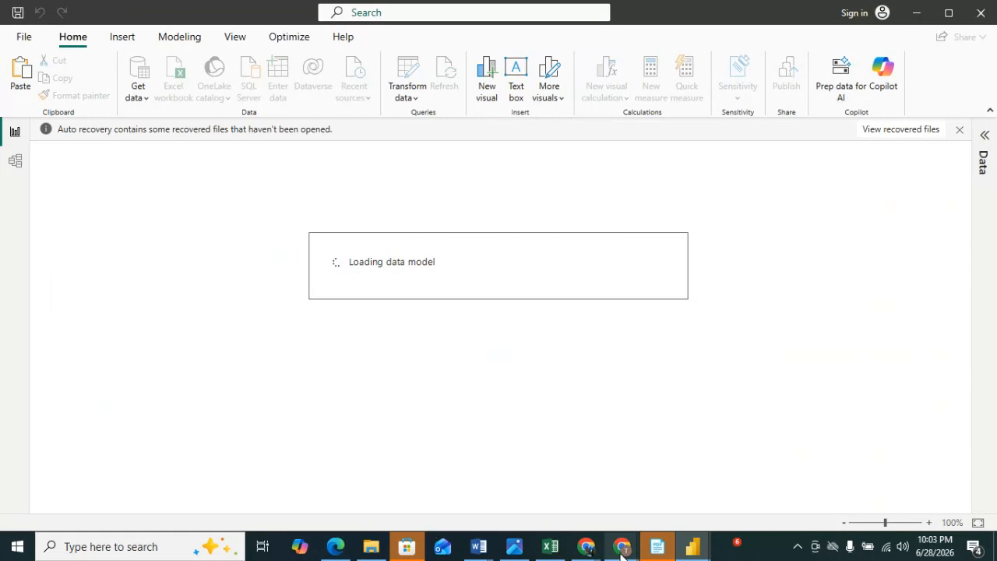
Switch to the browser and open the Google Meet call tab.
{"action": "mouse_move", "coordinate": [621, 548]}
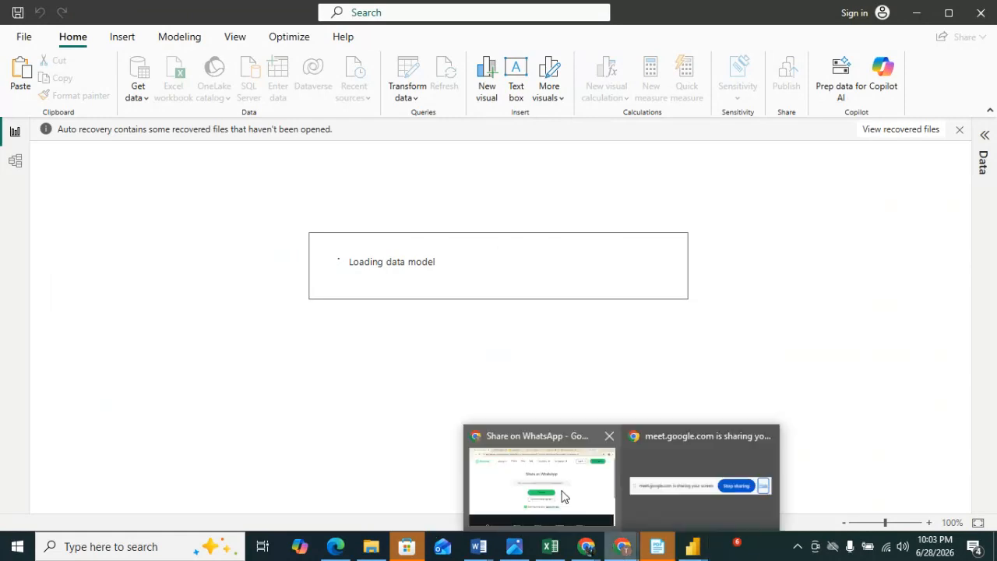
{"action": "left_click", "coordinate": [564, 497]}
{"action": "left_click", "coordinate": [557, 15]}
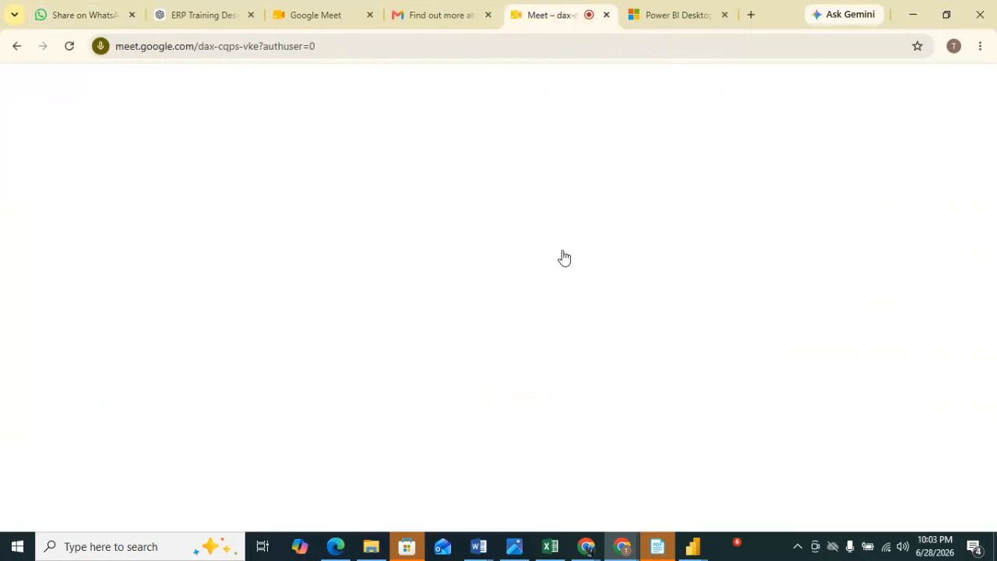